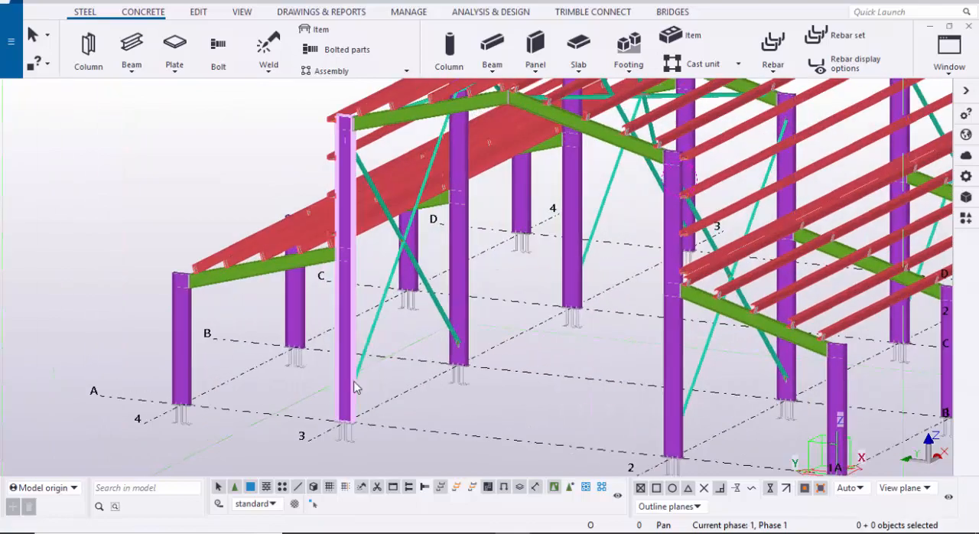
Step: Examine the finished steel building model from several sides, including its columns, rafters, purlins and bracing
scroll(354, 396, up, 4)
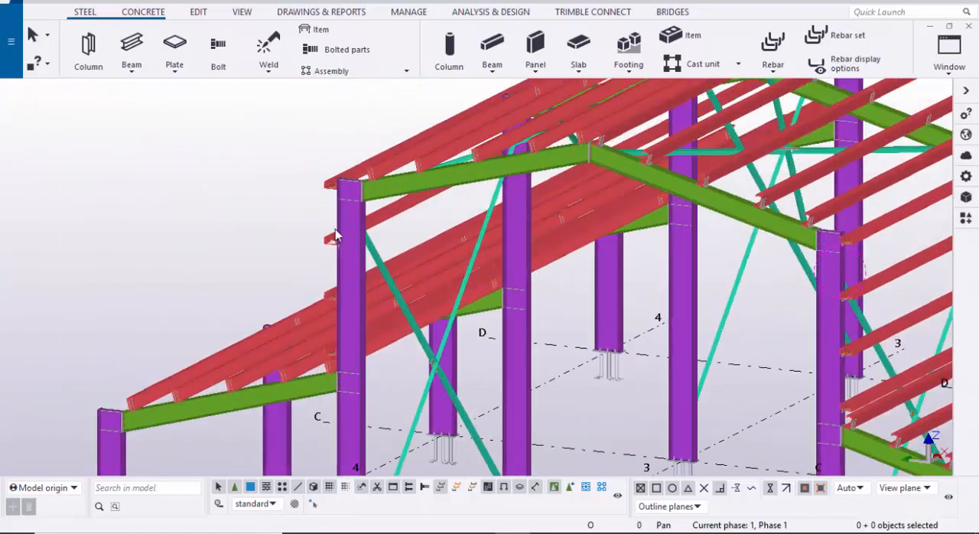
scroll(551, 222, up, 2)
scroll(598, 213, up, 5)
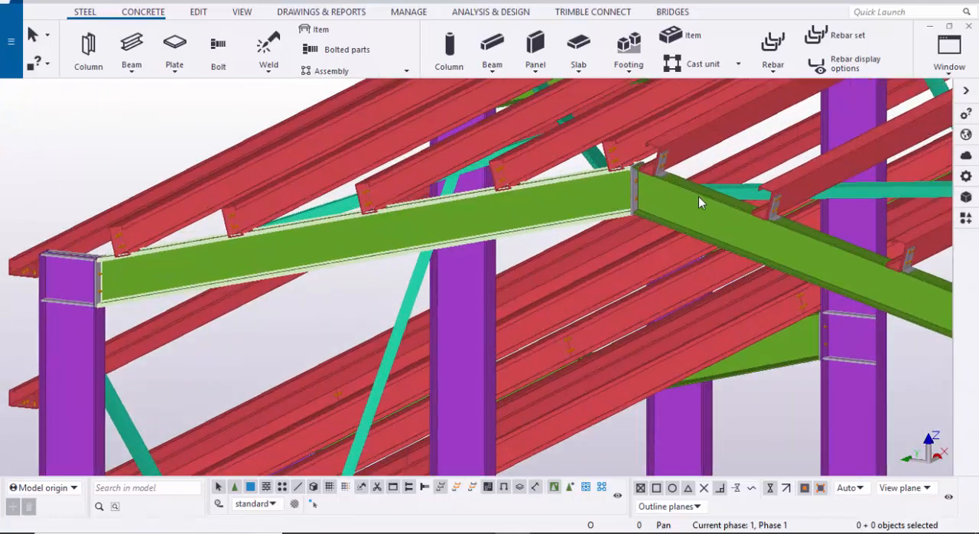
scroll(612, 210, down, 6)
ctrl+middle_drag(465, 261, 574, 264)
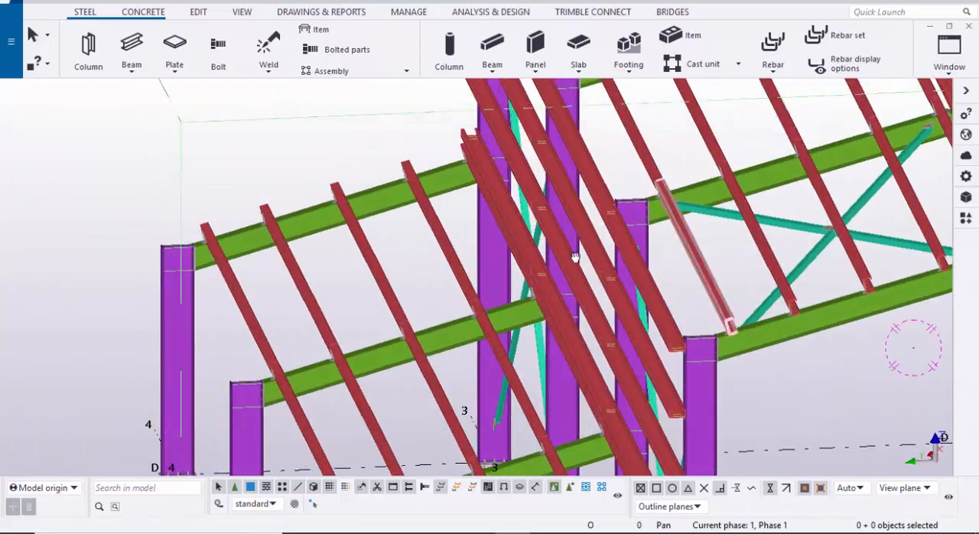
middle_drag(913, 234, 721, 219)
scroll(727, 225, up, 6)
scroll(689, 290, down, 10)
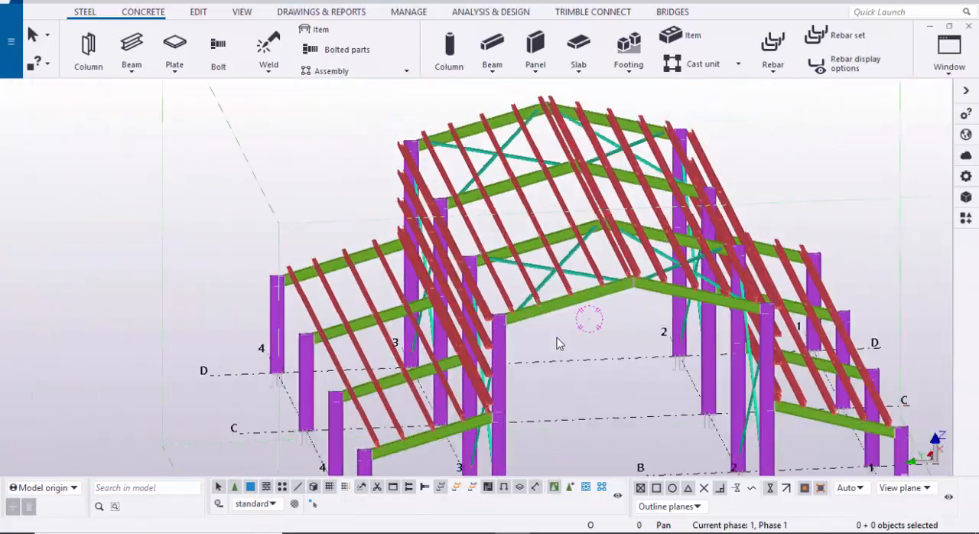
ctrl+middle_drag(558, 345, 440, 390)
scroll(440, 390, up, 4)
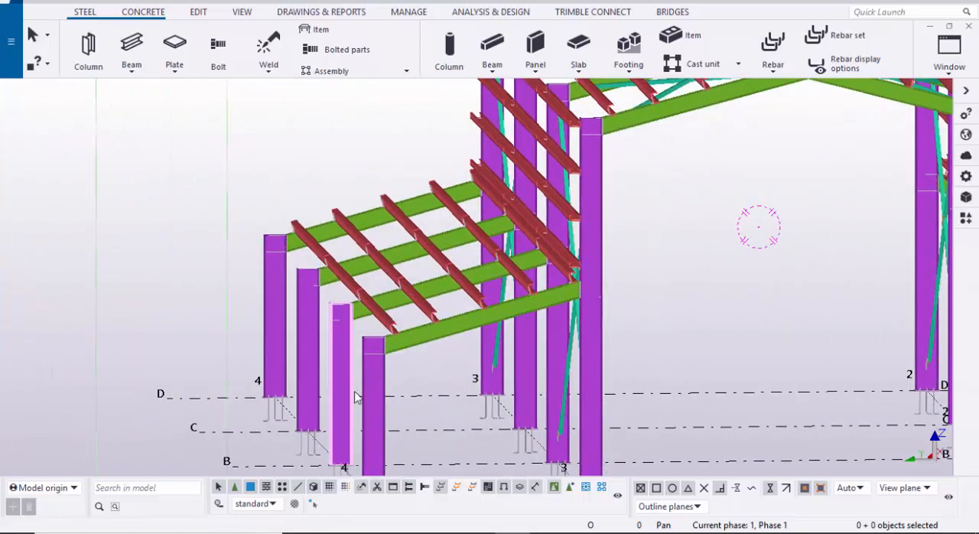
scroll(502, 357, down, 8)
ctrl+middle_drag(503, 357, 567, 395)
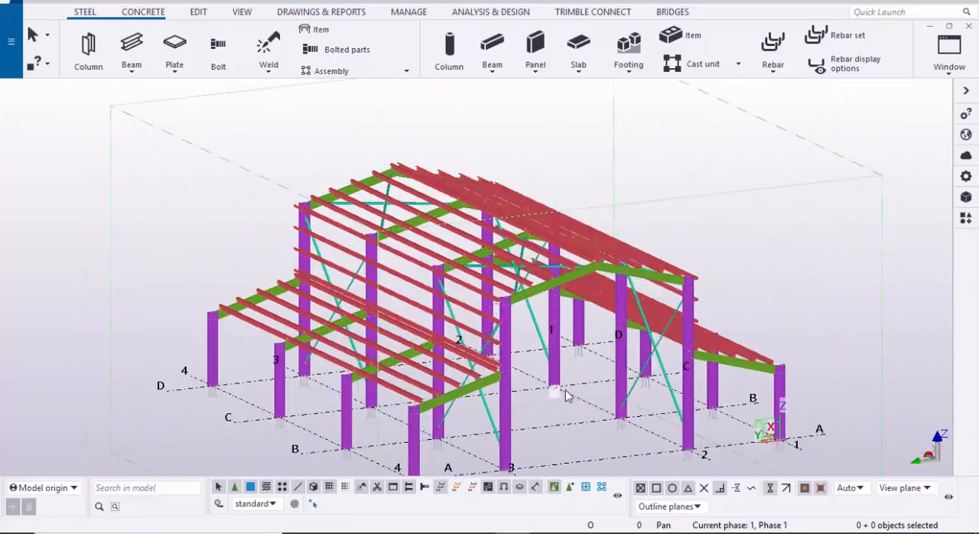
scroll(567, 396, down, 2)
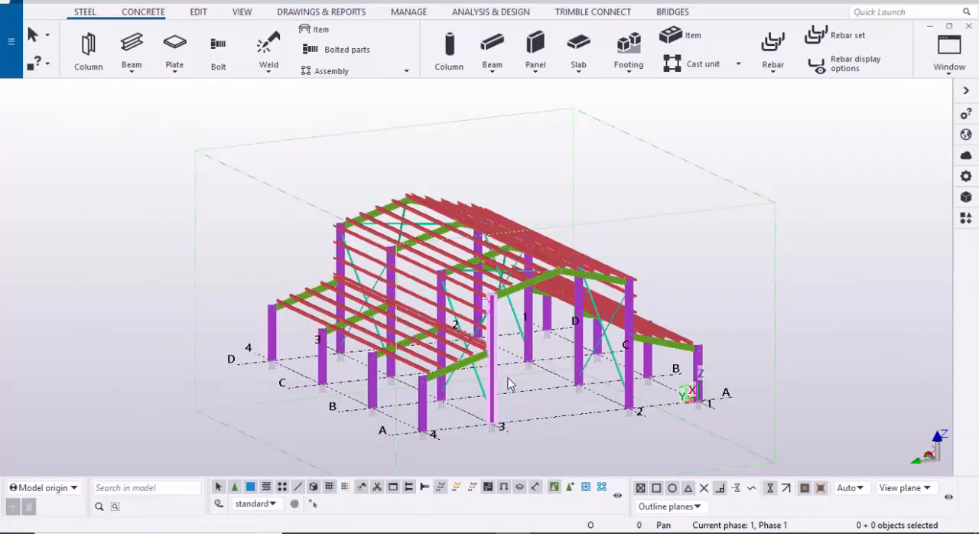
Step: Switch to Chrome and look through the uploaded Tekla tutorial videos on the open YouTube channel
mouse_move(425, 528)
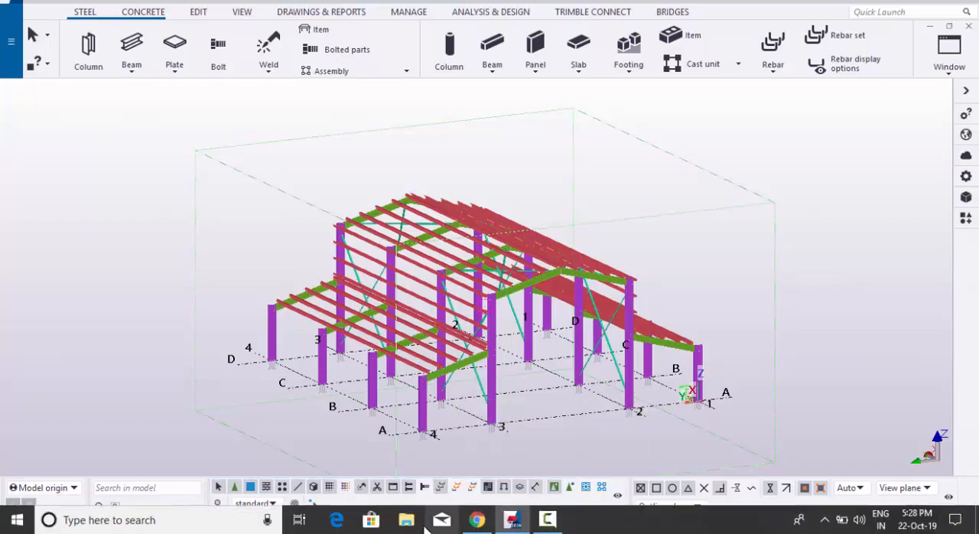
click(477, 520)
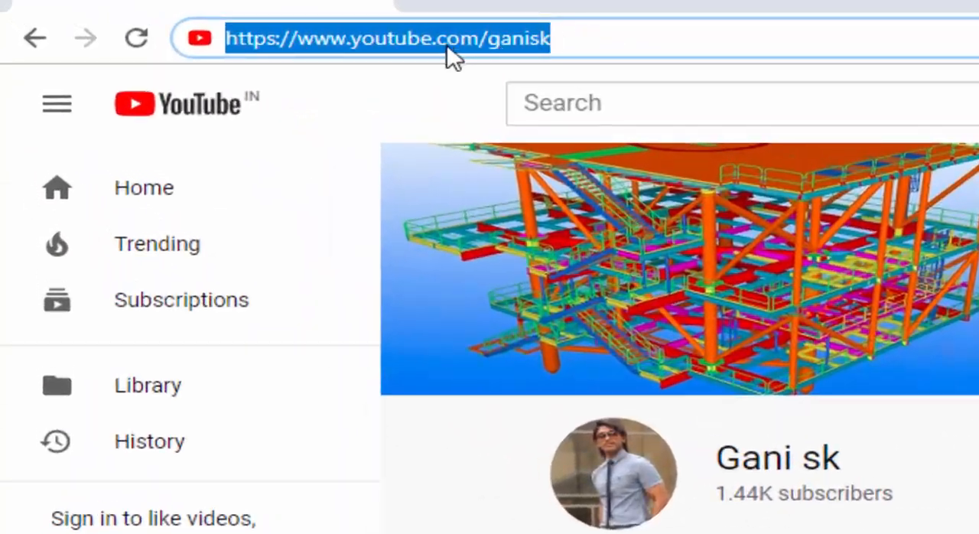
click(576, 36)
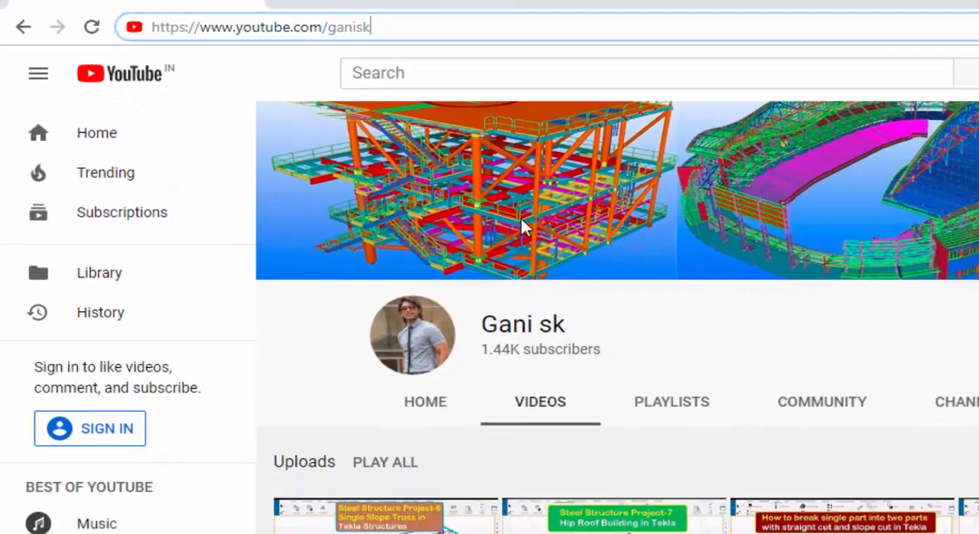
scroll(825, 375, down, 2)
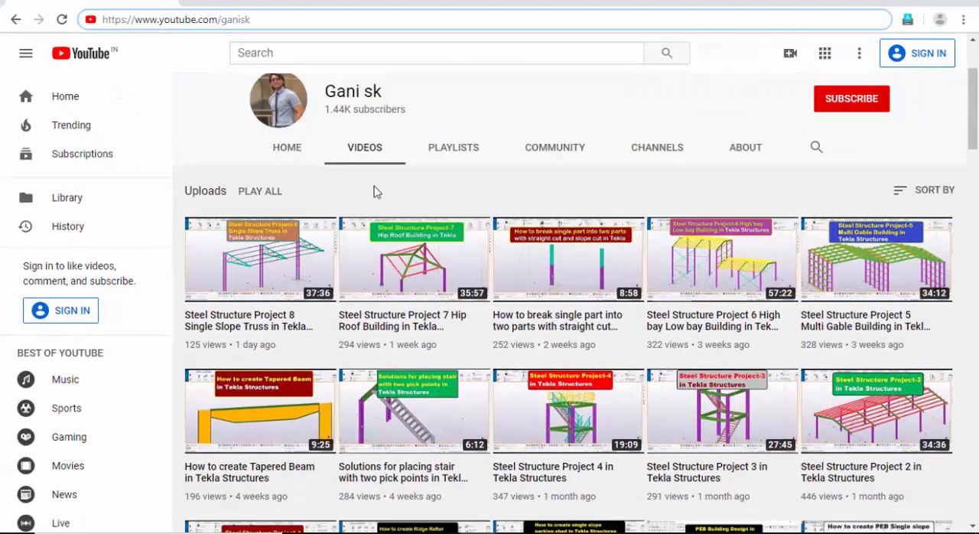
scroll(364, 229, down, 6)
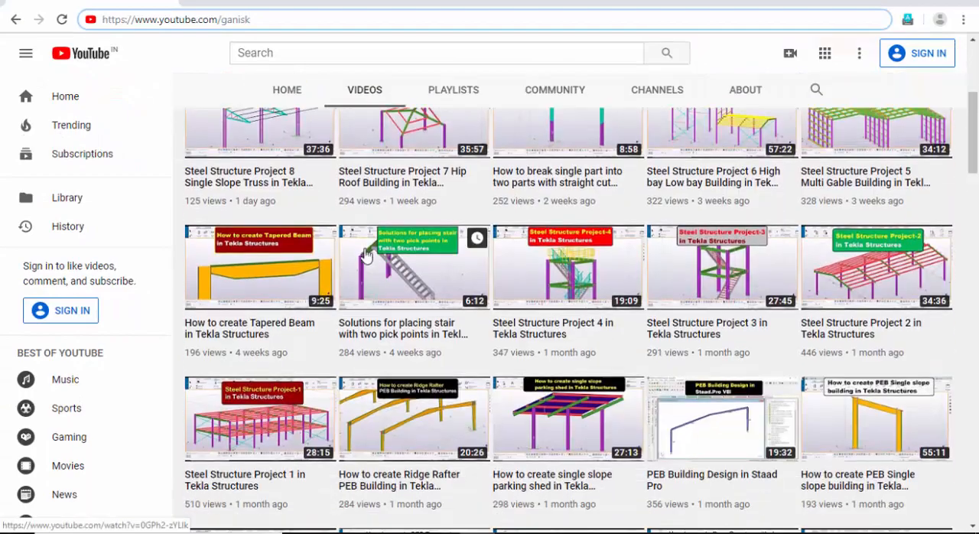
scroll(363, 264, down, 8)
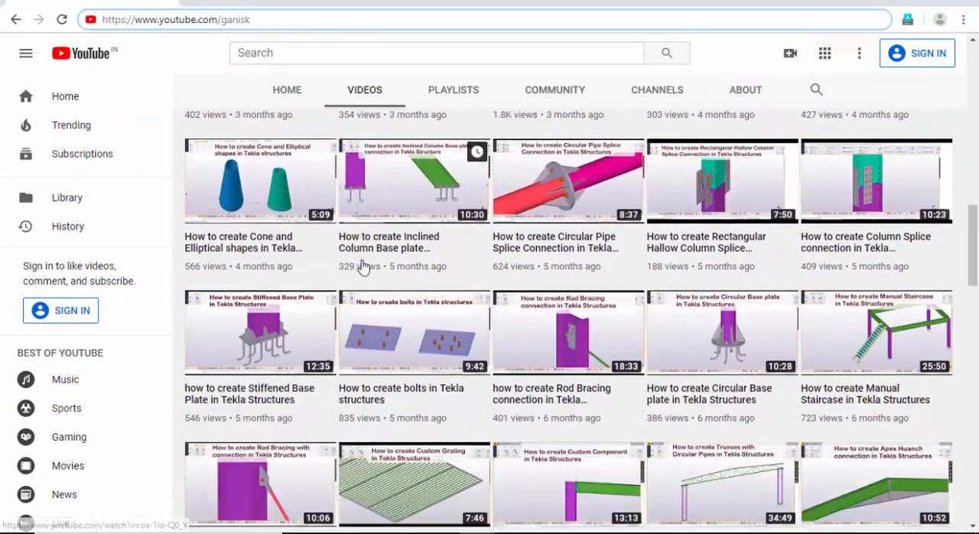
scroll(363, 264, down, 6)
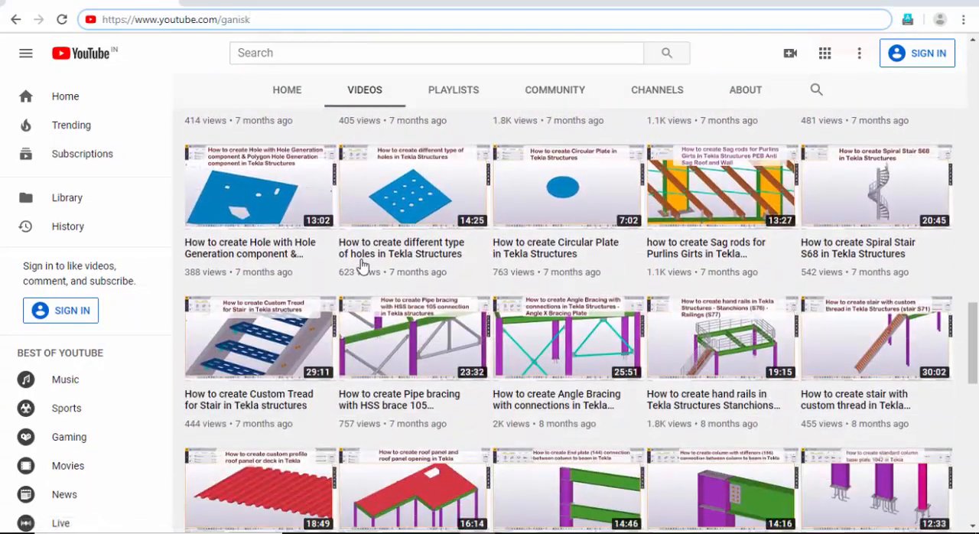
scroll(363, 270, down, 4)
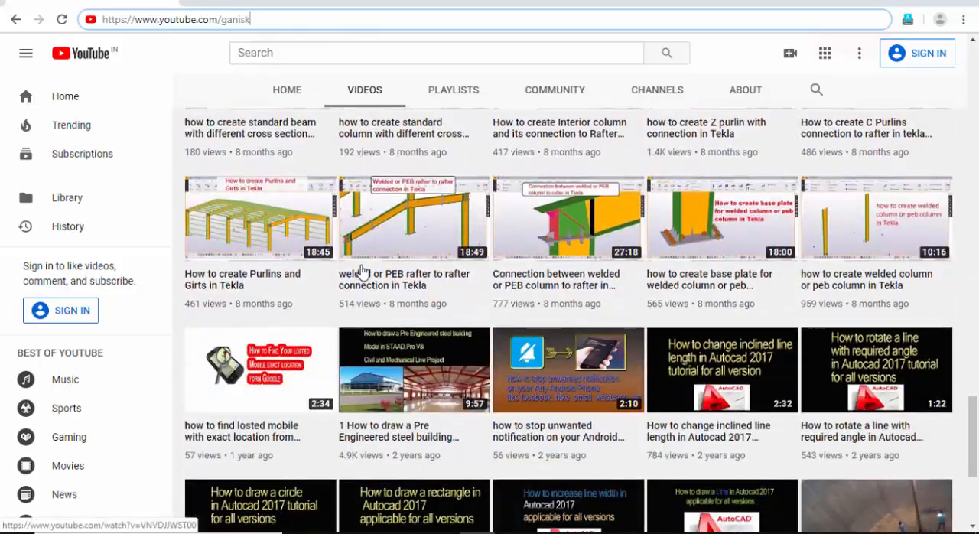
scroll(364, 272, up, 6)
scroll(364, 272, up, 16)
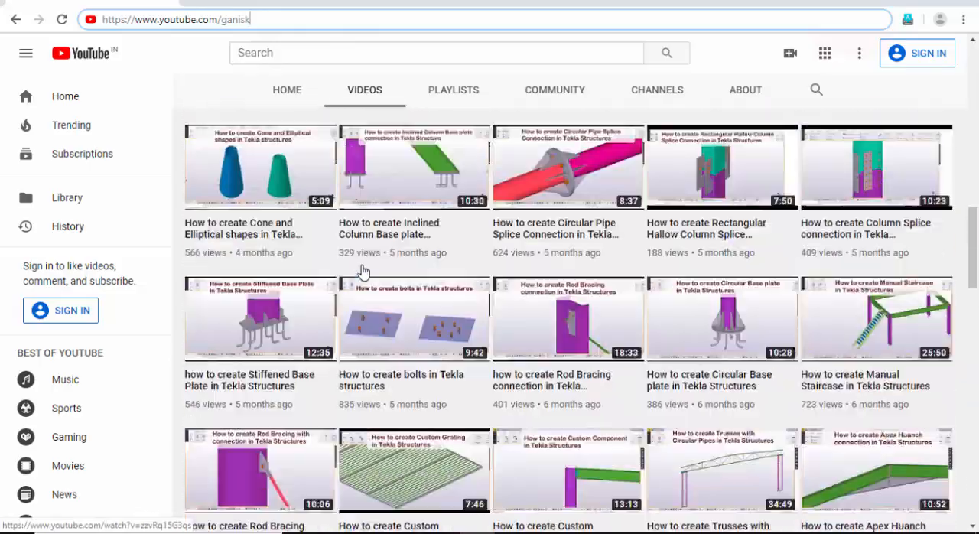
scroll(363, 272, up, 8)
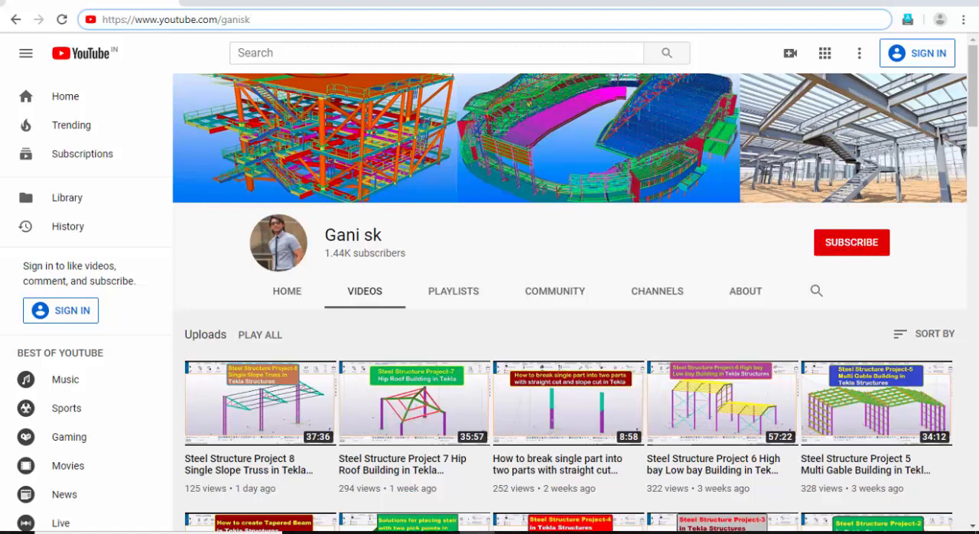
Step: Switch back to Tekla Structures and create the blank single-user model New model 23, saving the current model's changes
click(525, 521)
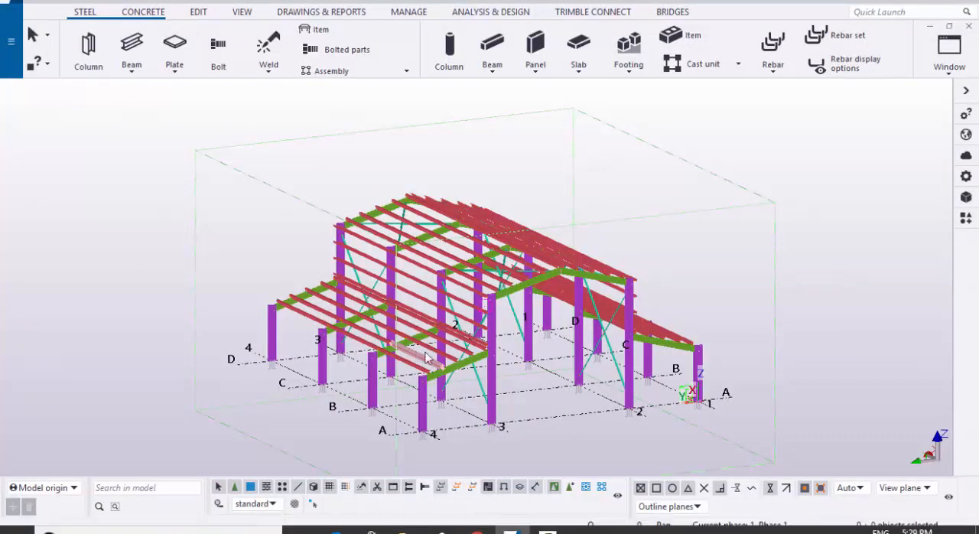
scroll(433, 353, down, 2)
mouse_move(508, 371)
ctrl+middle_down()
mouse_move(452, 377)
mouse_move(499, 388)
ctrl+middle_up()
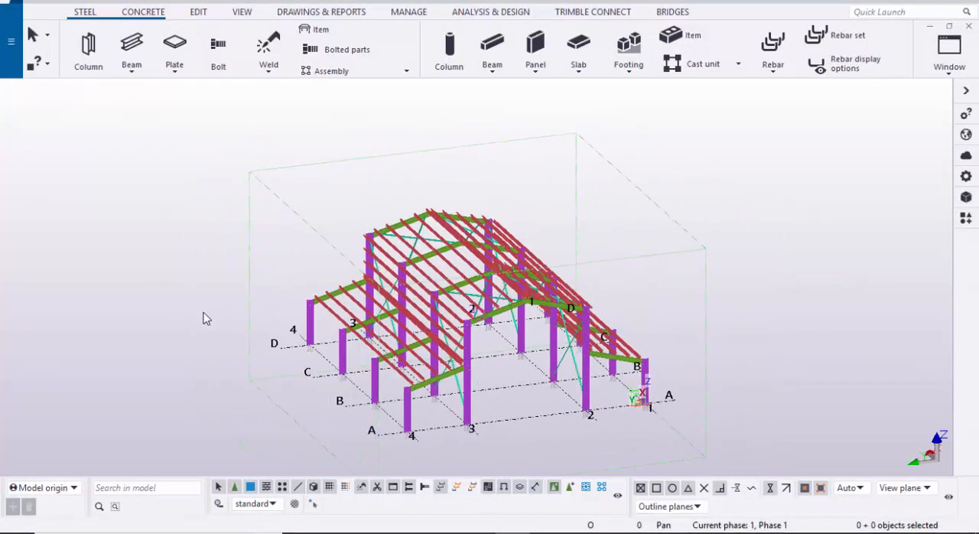
click(10, 40)
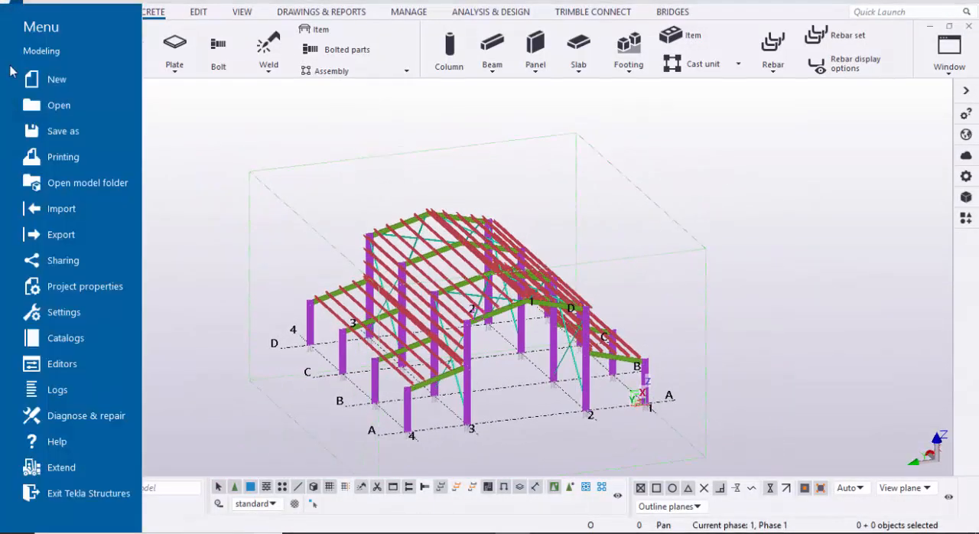
click(67, 81)
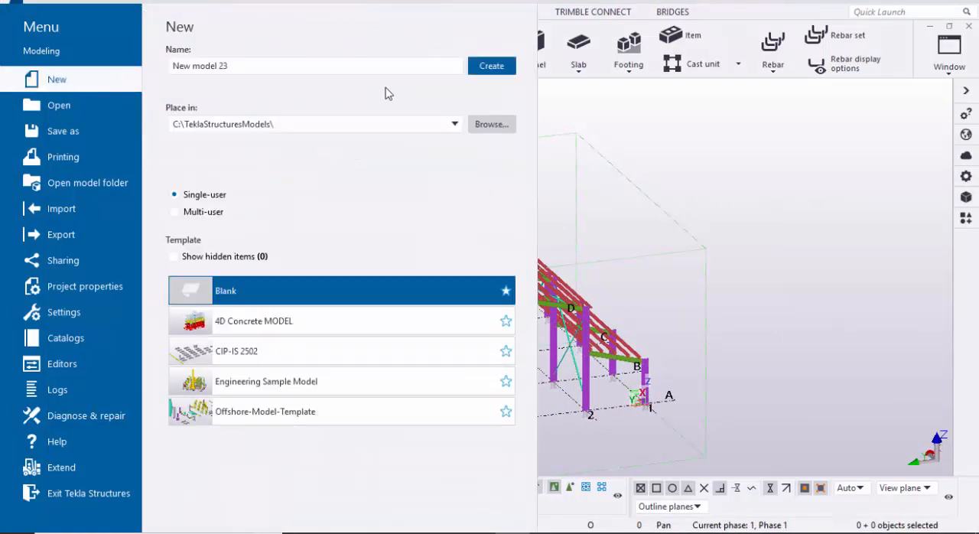
click(475, 74)
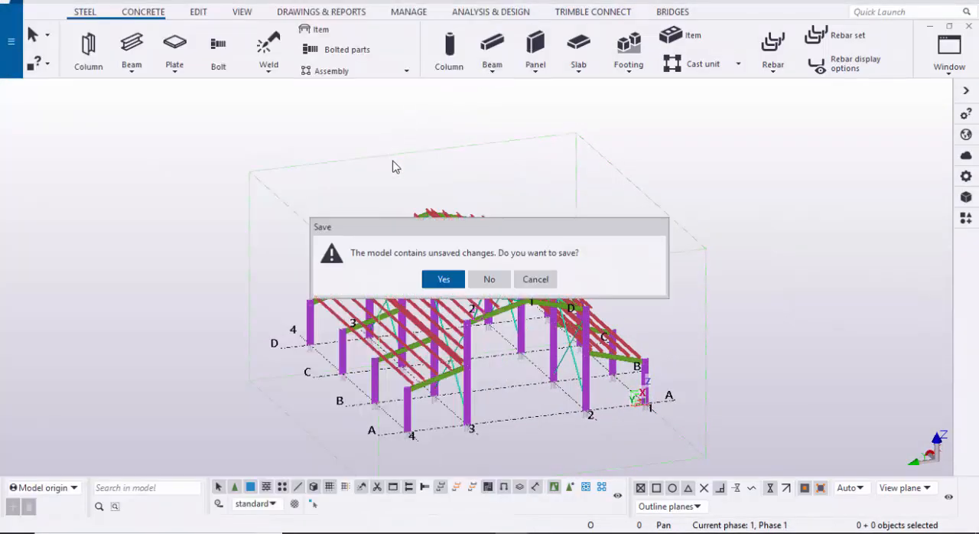
click(433, 281)
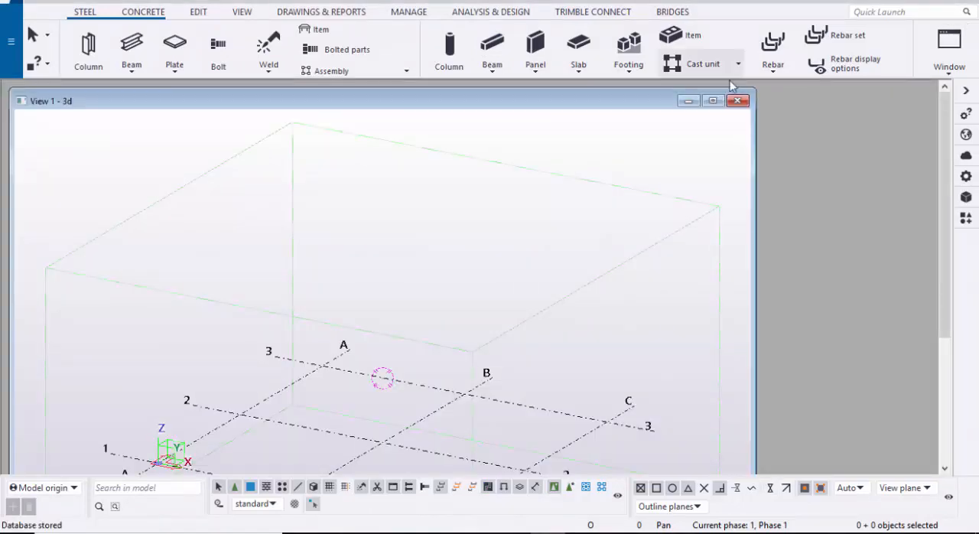
Step: Maximize the 3D view of the new model and open the properties of its rectangular grid
click(710, 102)
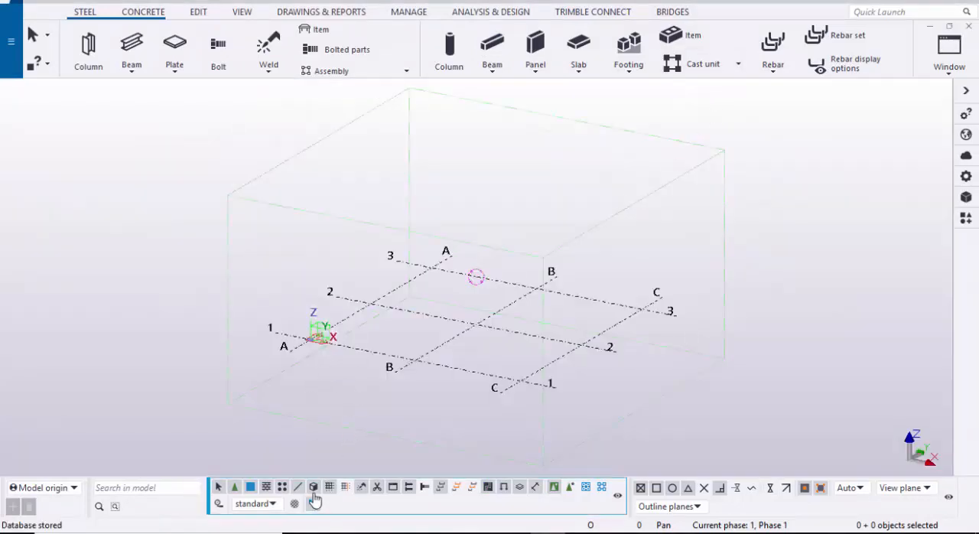
scroll(381, 349, up, 3)
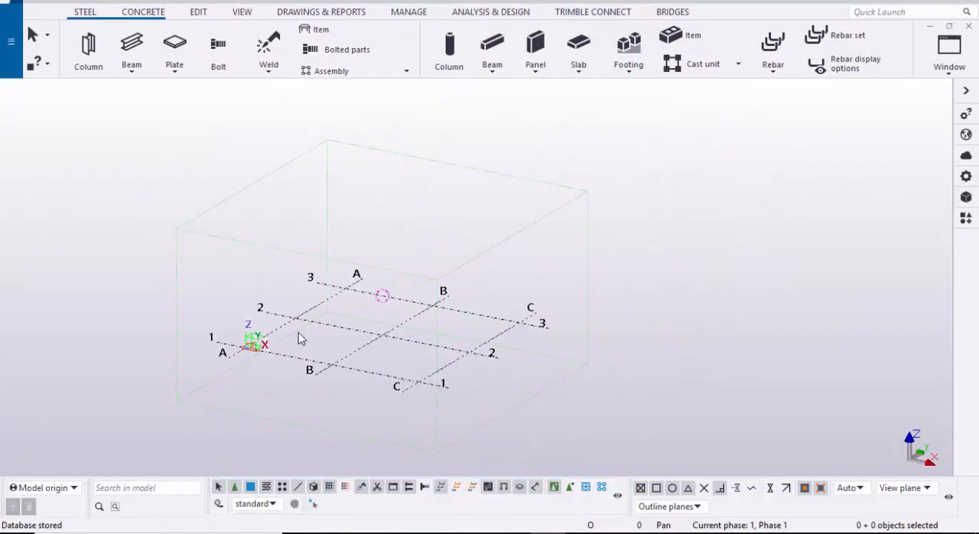
scroll(368, 365, up, 2)
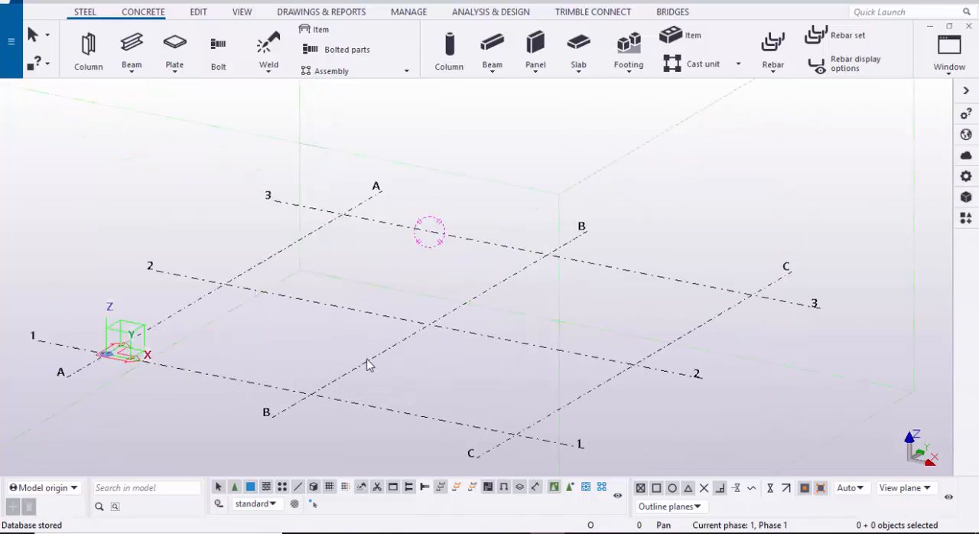
double_click(364, 370)
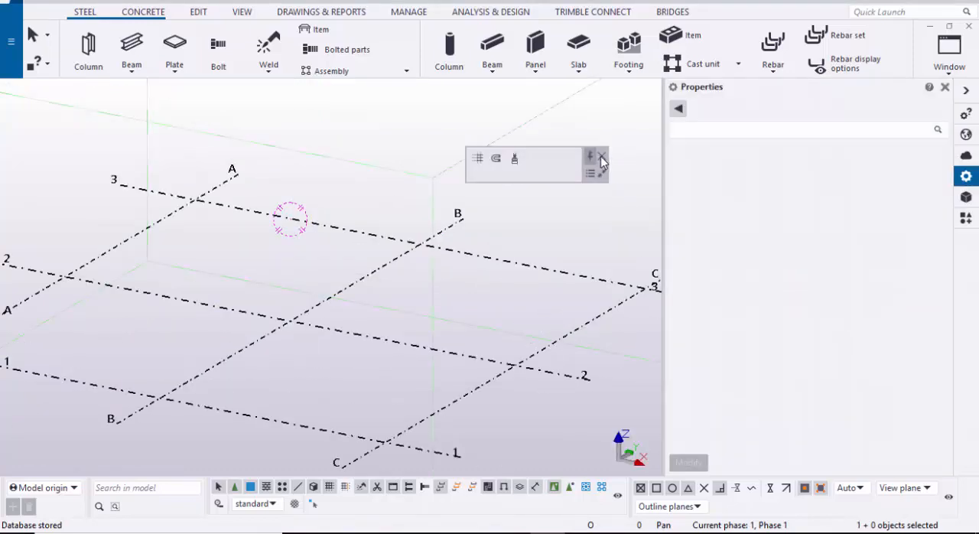
click(602, 157)
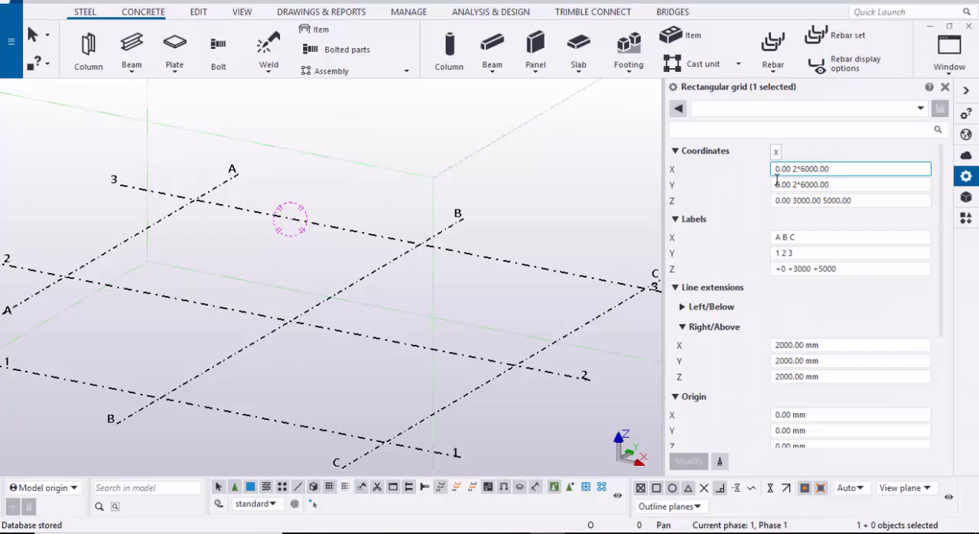
click(839, 169)
key(ctrl+a)
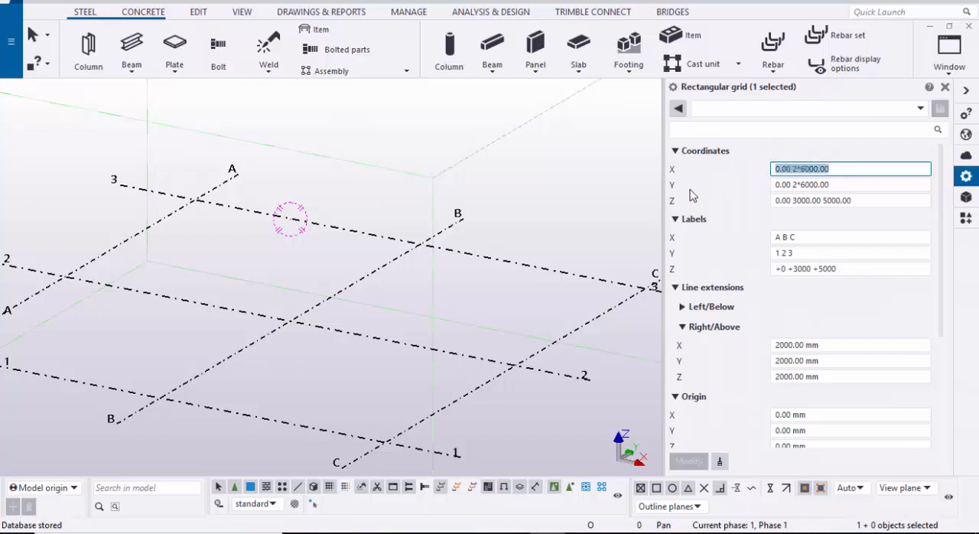
text(0)
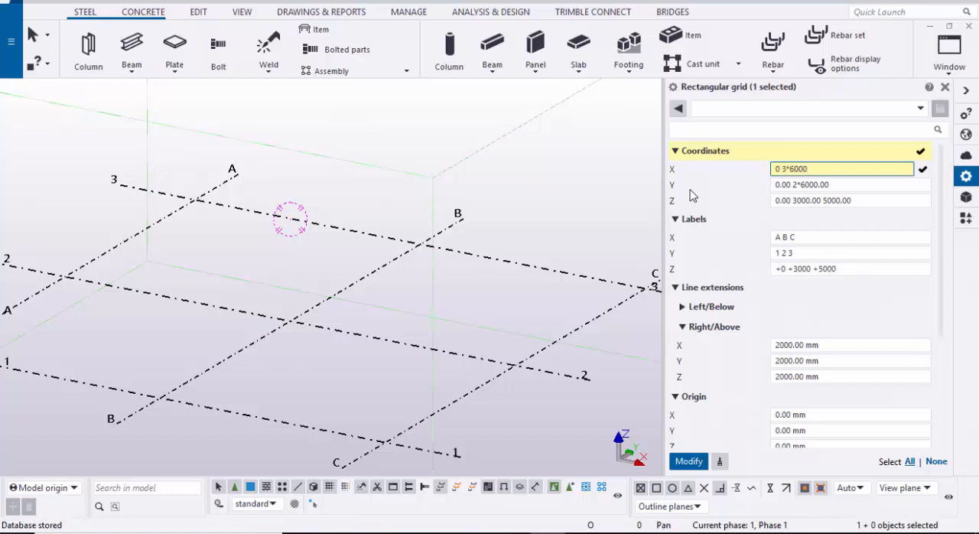
click(841, 187)
key(ctrl+a)
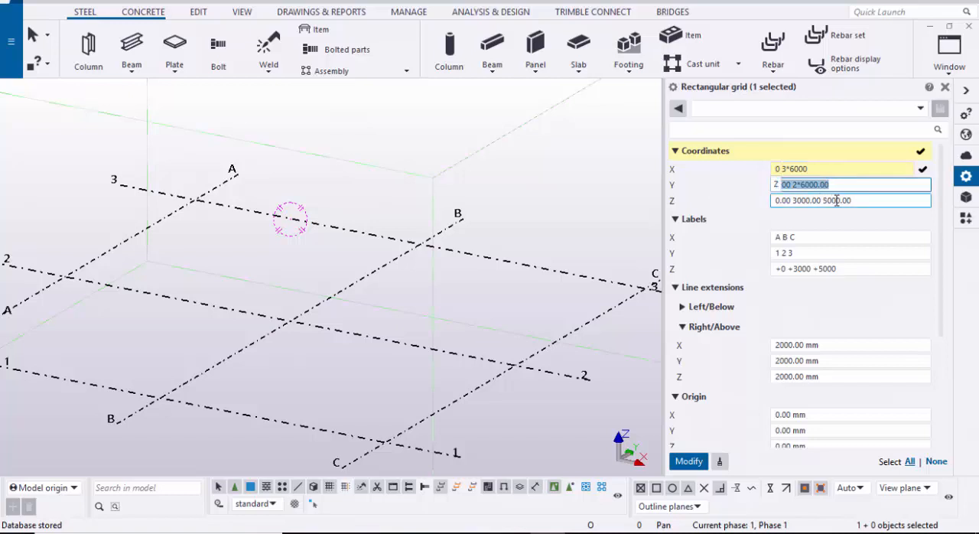
key(Delete)
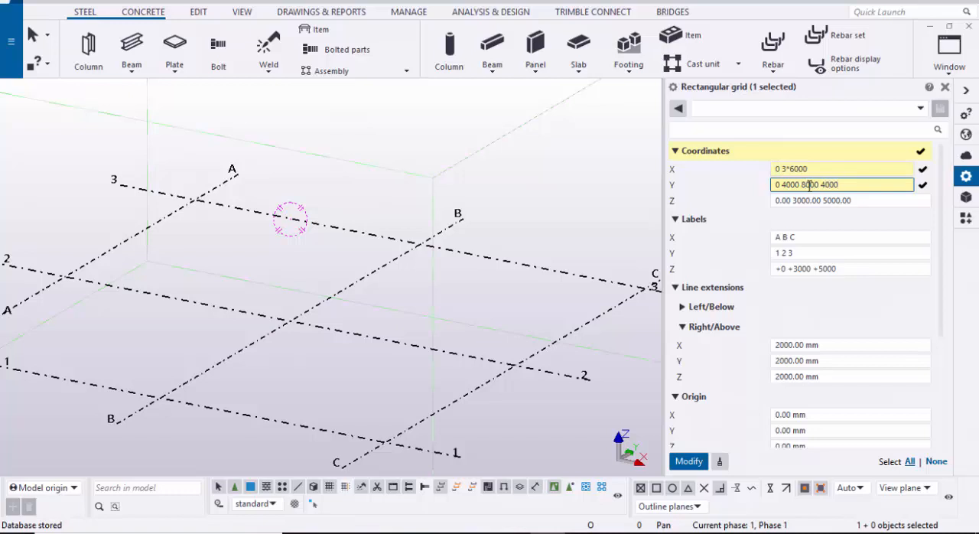
Step: Set the grid's Z coordinates to 0 5000 8000 and apply the new coordinates to the grid
click(881, 200)
key(ctrl+a)
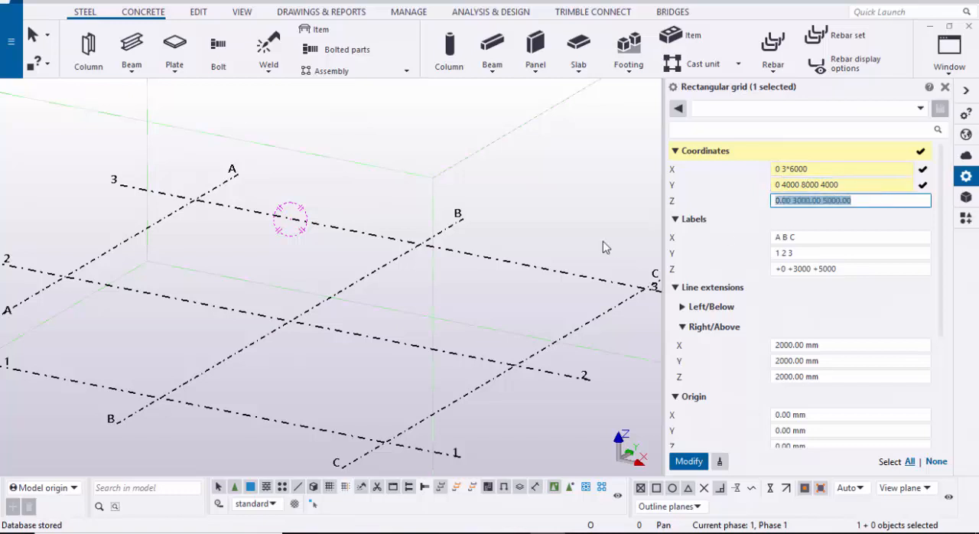
text(0 5000 8000)
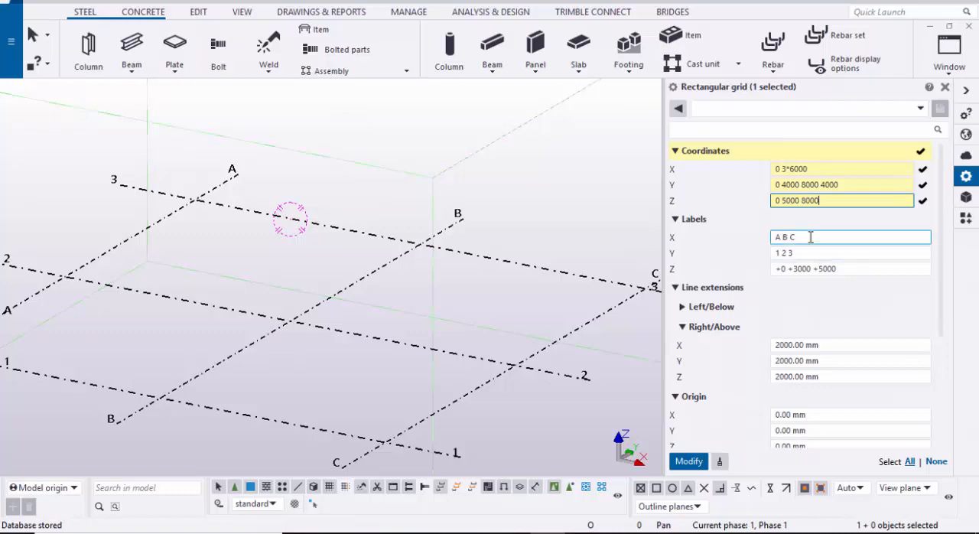
click(700, 463)
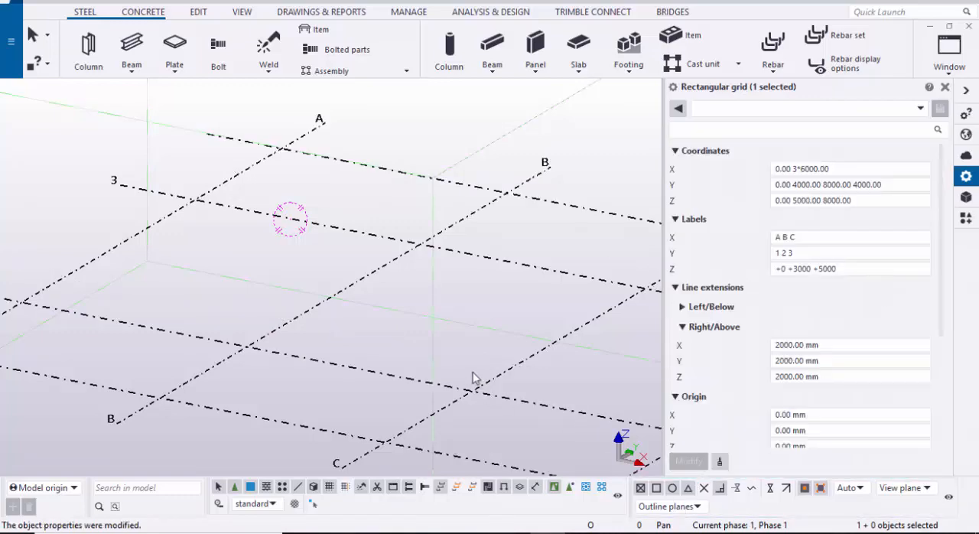
Step: Set the grid's X labels to A B C D and its Y labels to 1 2 3 4
scroll(472, 375, down, 3)
middle_drag(444, 327, 397, 314)
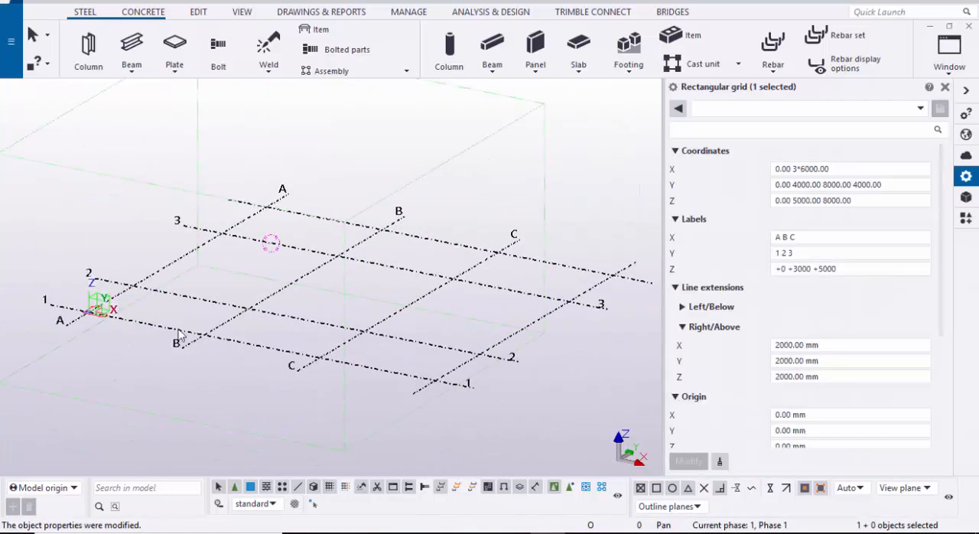
click(811, 236)
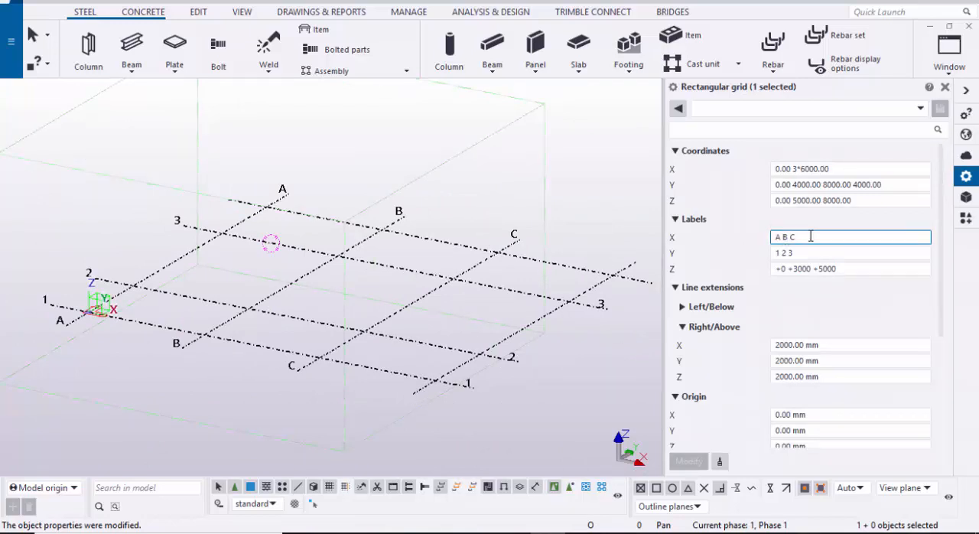
text(D)
key(BackSpace)
text(D)
key(Tab)
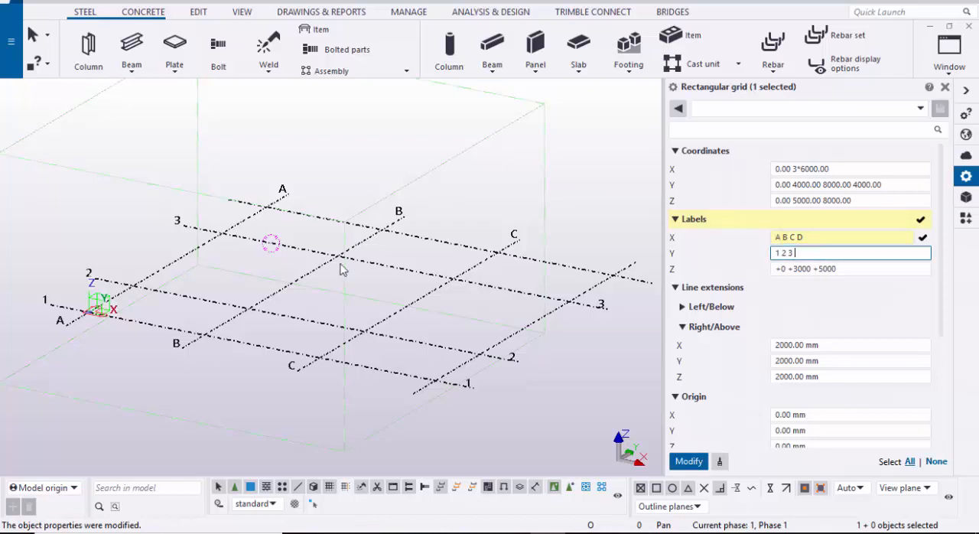
click(809, 254)
text(4)
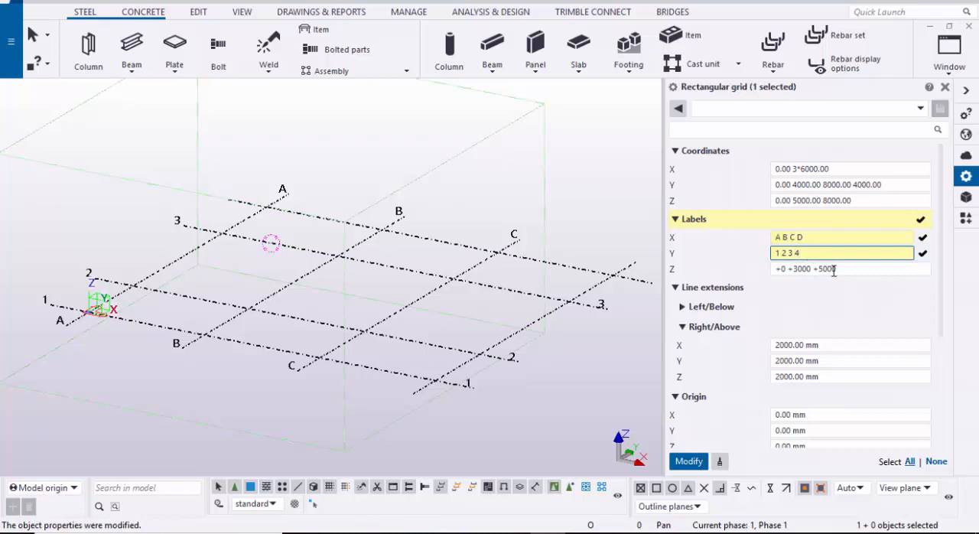
Step: Set the grid's Z labels to +0 +5000 +8000 and apply the new labels to the grid
key(Tab)
text(+0)
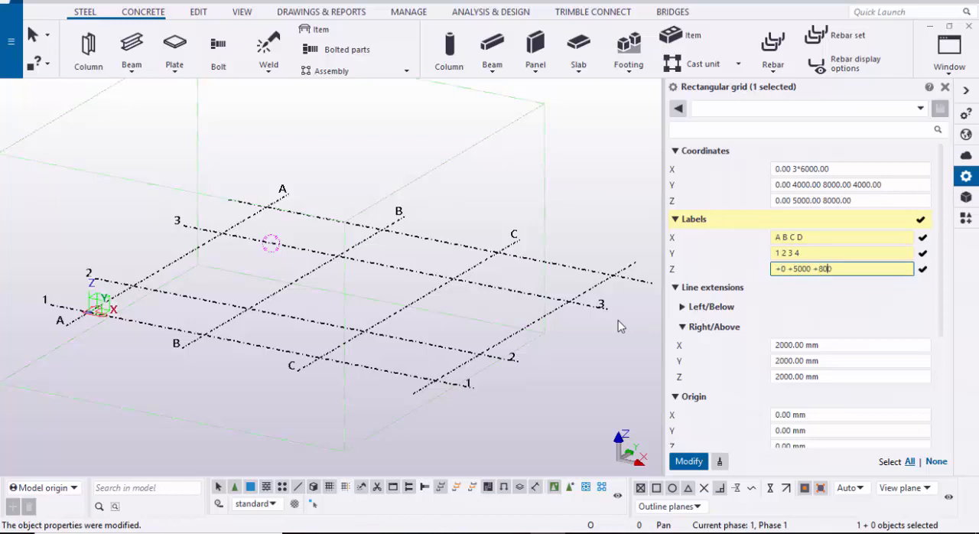
click(686, 460)
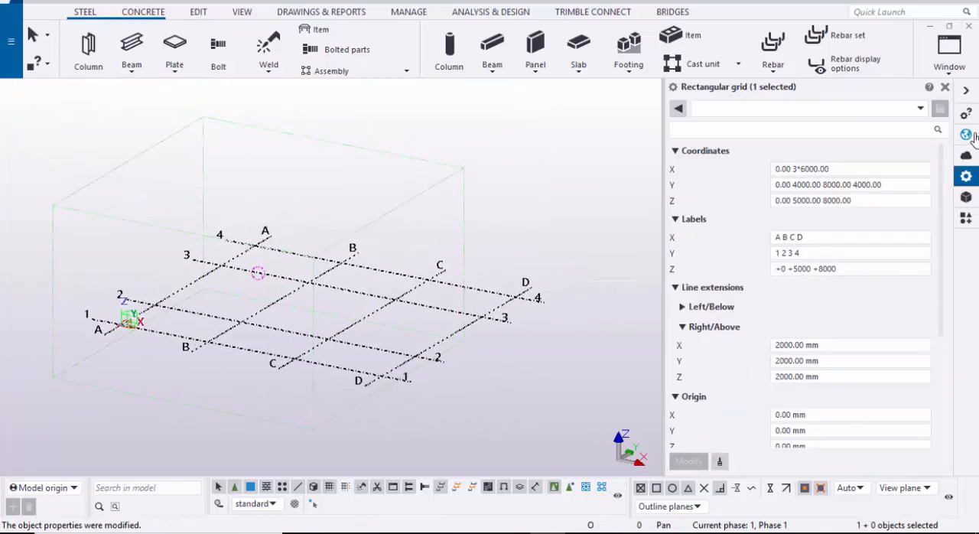
Step: Close the grid properties and fit the work area to the entire model
click(946, 87)
scroll(582, 301, up, 3)
mouse_move(581, 301)
middle_down()
mouse_move(623, 290)
mouse_move(592, 294)
middle_up()
scroll(624, 289, down, 5)
click(706, 196)
right_click(705, 166)
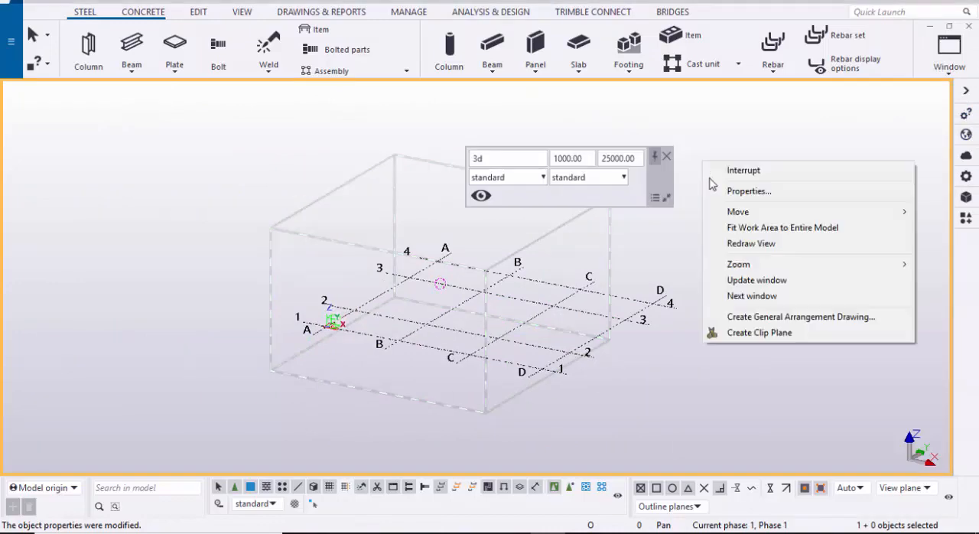
click(753, 229)
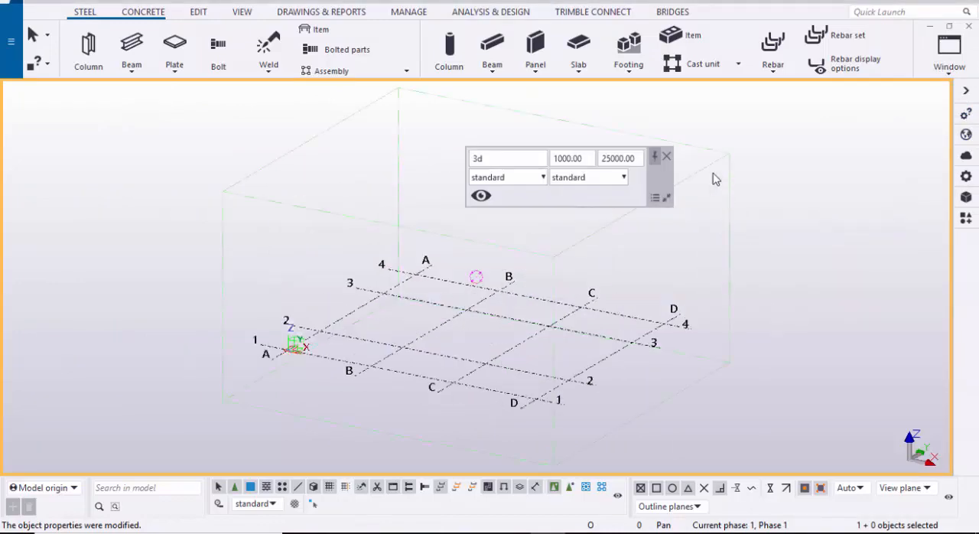
click(667, 157)
Step: Create all plan and elevation views along the grid lines with the standard settings, keeping only the 3d view visible
scroll(571, 317, down, 2)
middle_drag(571, 317, 544, 314)
scroll(529, 328, up, 5)
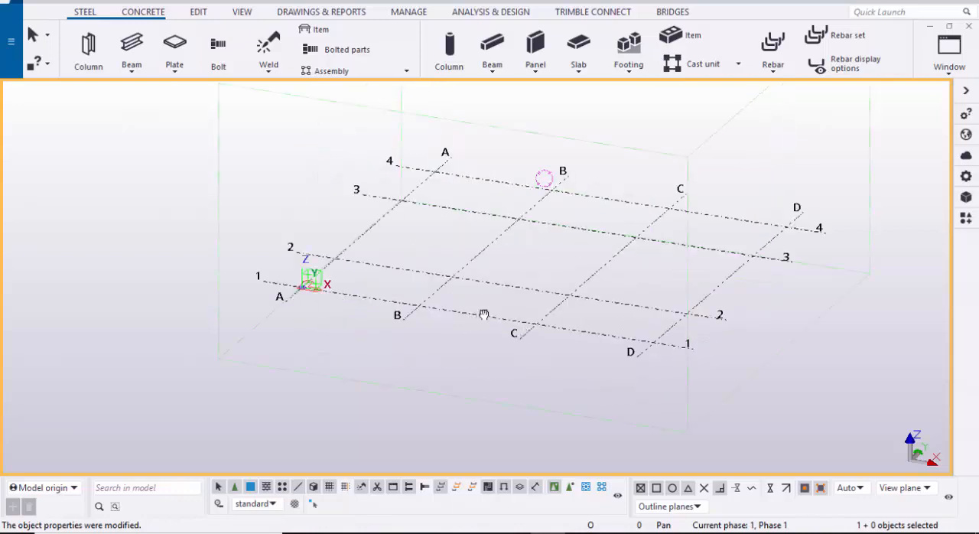
scroll(413, 330, up, 4)
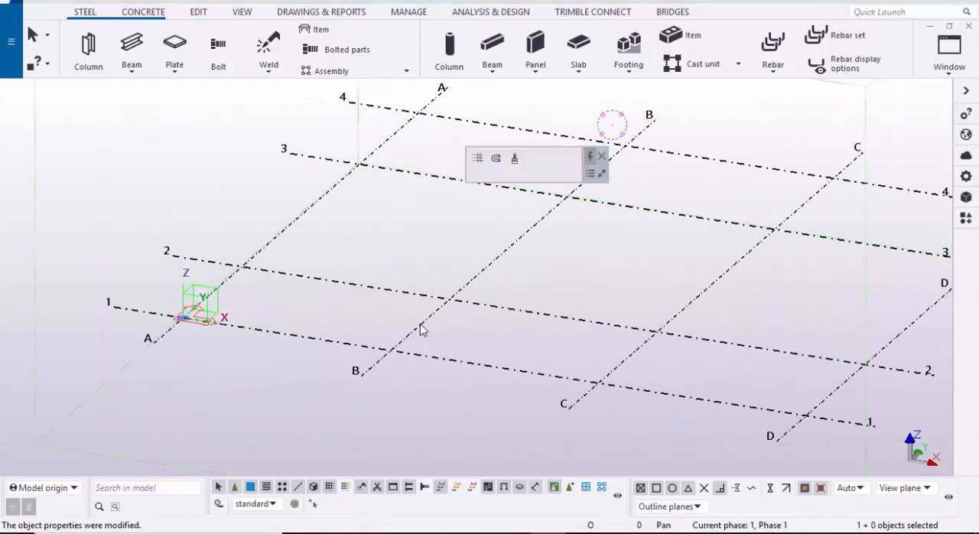
right_click(420, 327)
mouse_move(559, 246)
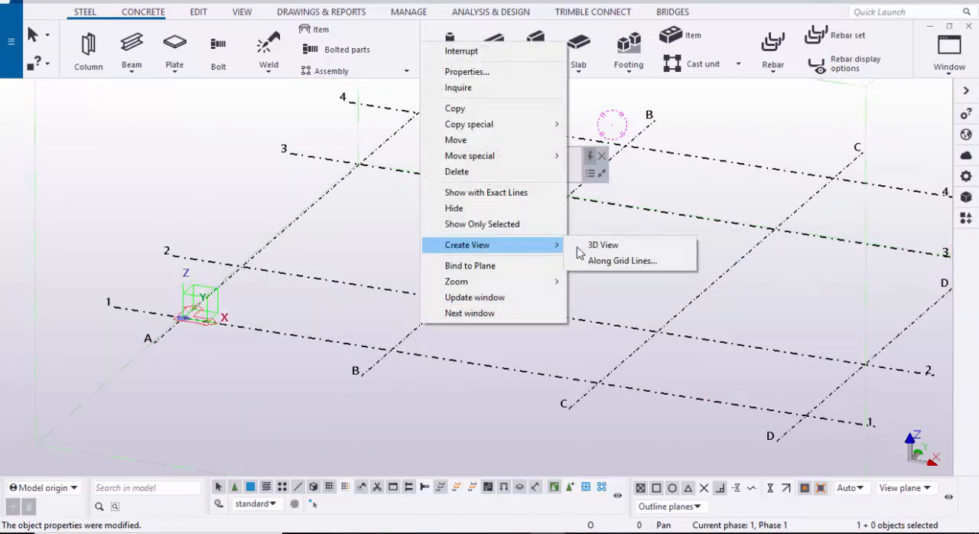
click(605, 261)
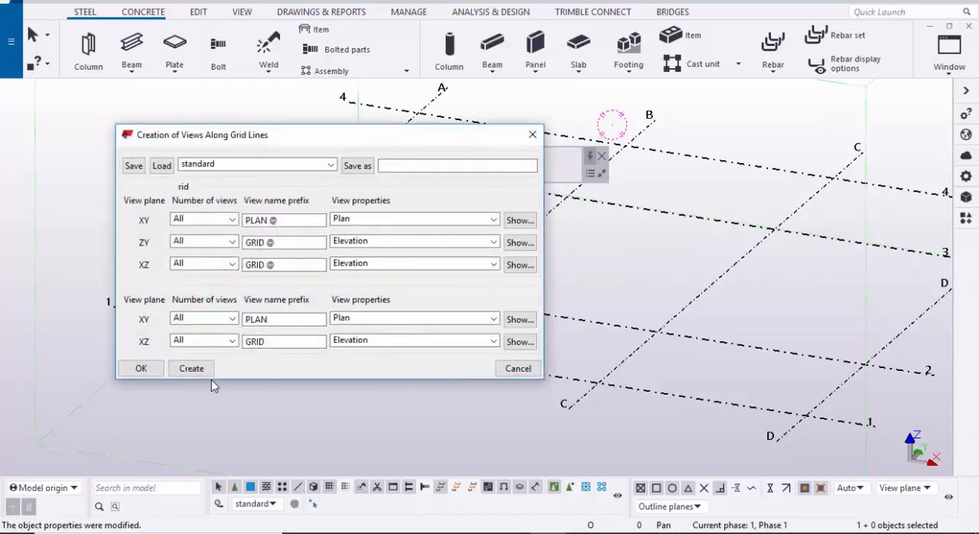
click(193, 369)
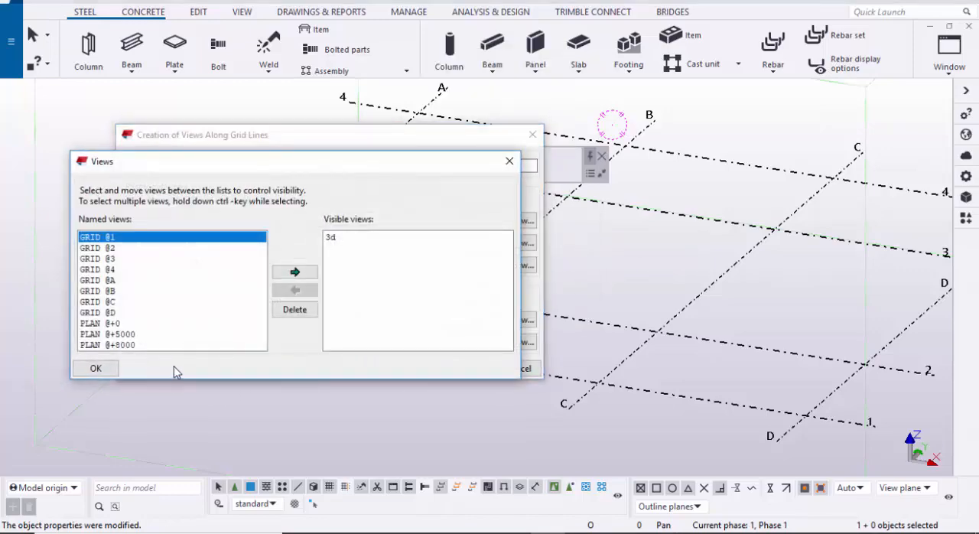
click(95, 369)
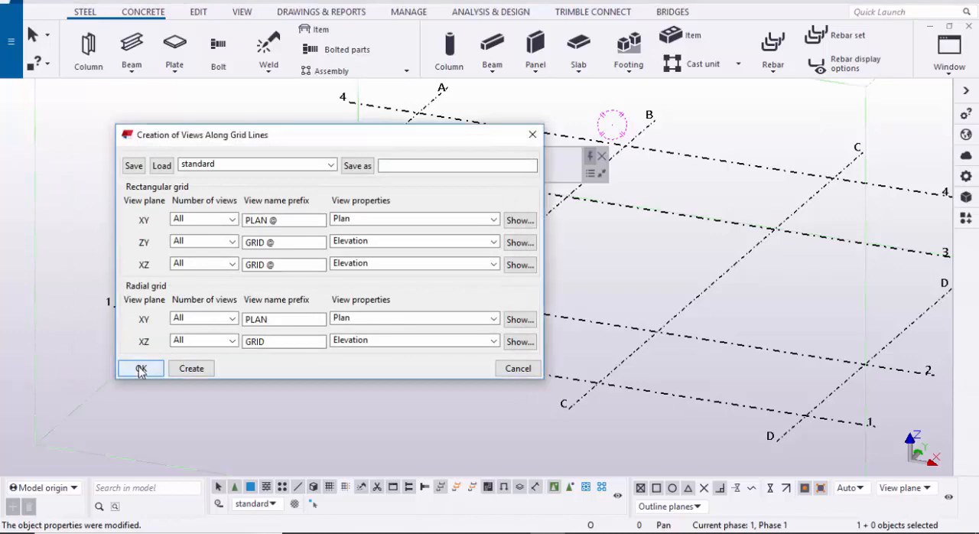
click(138, 367)
Step: Make the elevation view GRID @A visible from the list of named views
scroll(481, 386, down, 1)
middle_drag(480, 385, 380, 382)
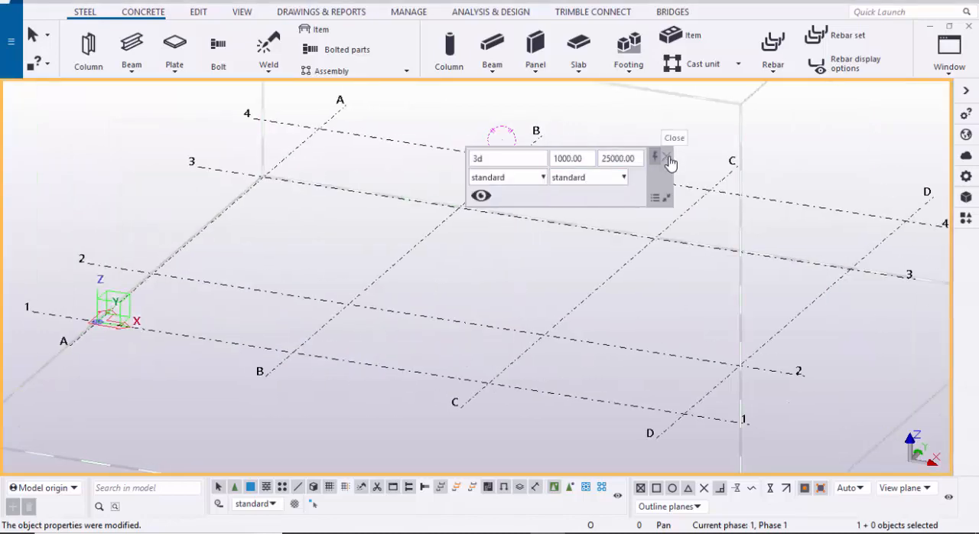
click(669, 158)
scroll(610, 249, down, 4)
mouse_move(608, 254)
middle_down()
mouse_move(610, 244)
mouse_move(596, 251)
middle_up()
click(949, 50)
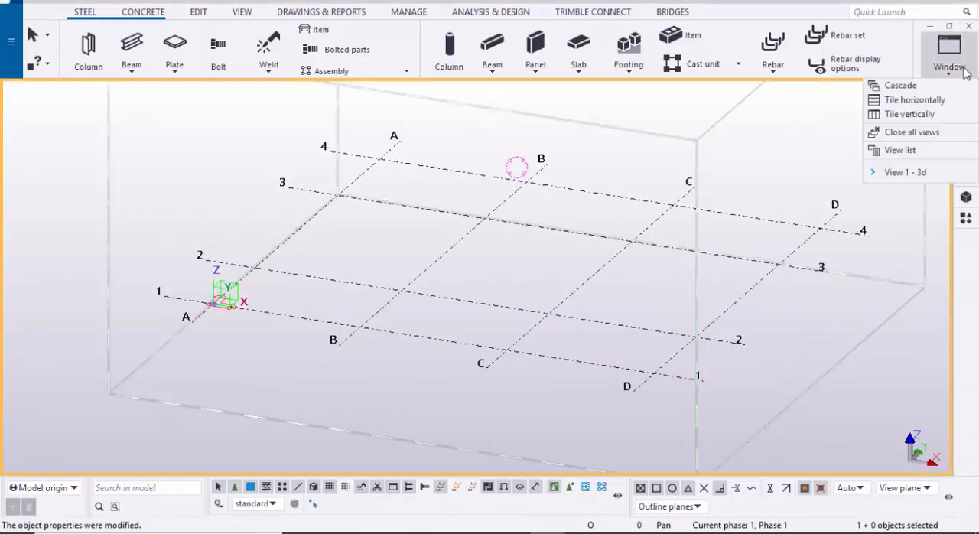
click(903, 151)
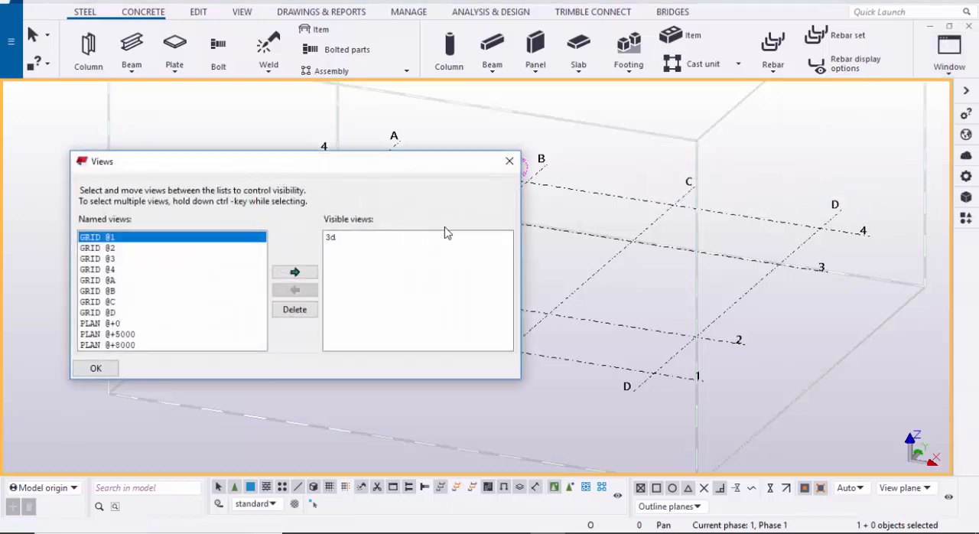
click(98, 282)
click(291, 273)
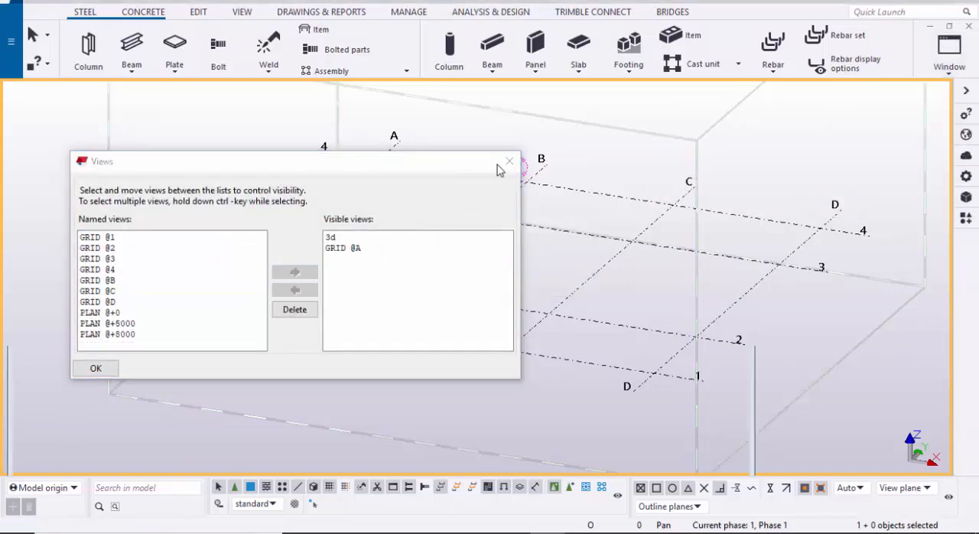
click(510, 160)
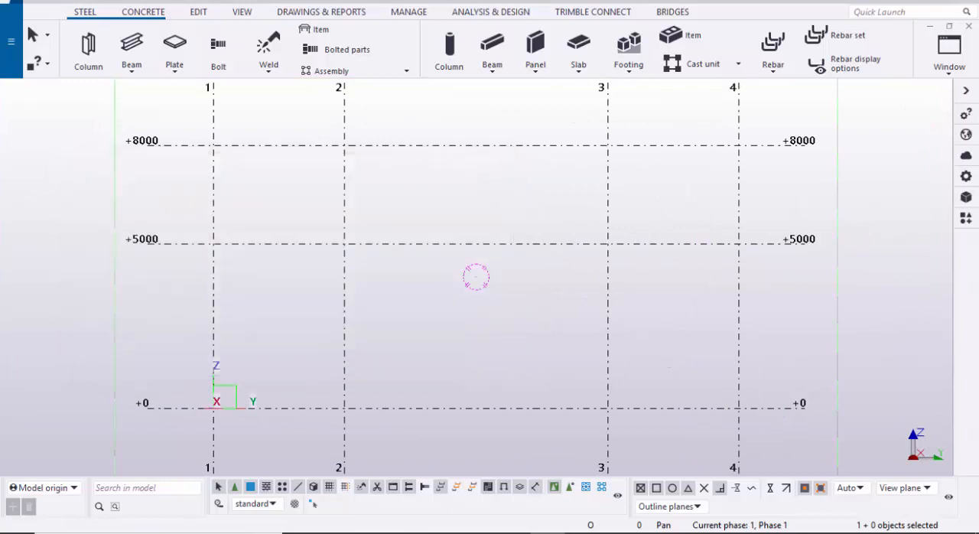
Step: Switch back to the 3d view and orient it for modelling on the grid
click(947, 55)
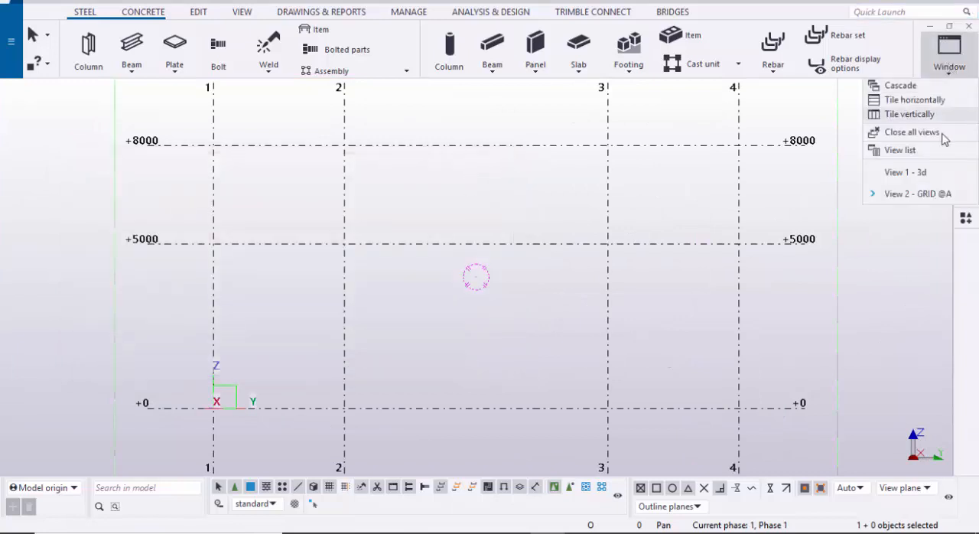
click(903, 172)
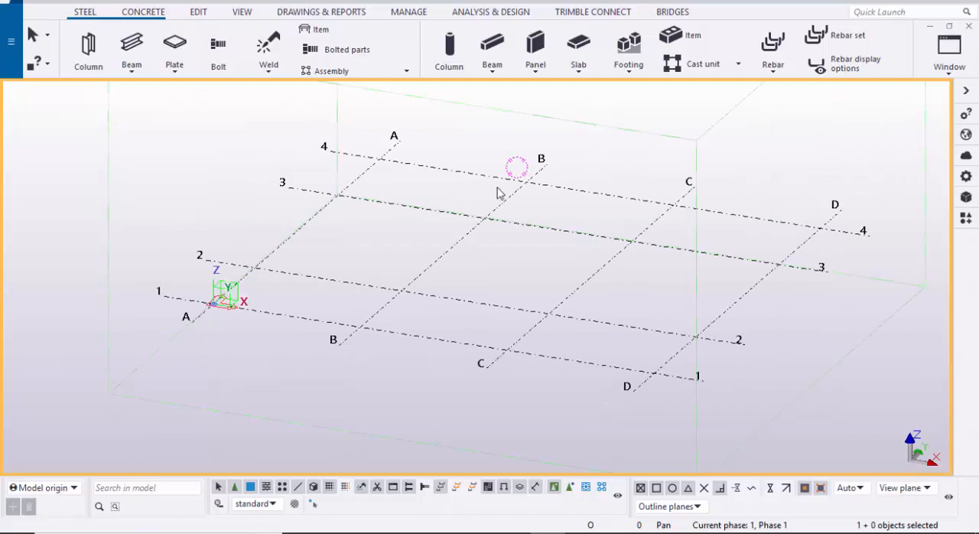
scroll(454, 196, down, 6)
mouse_move(382, 234)
ctrl+middle_down()
mouse_move(487, 218)
mouse_move(373, 232)
ctrl+middle_up()
scroll(417, 240, up, 4)
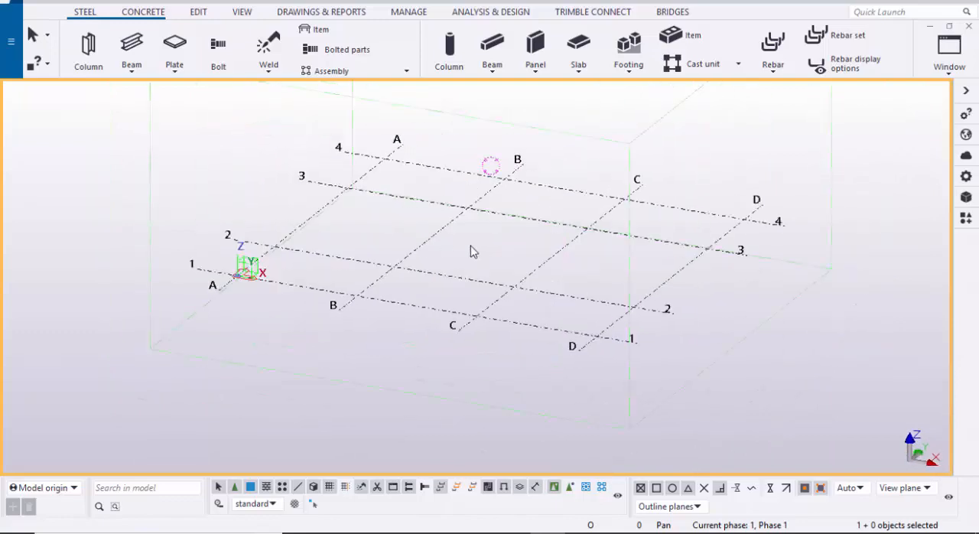
ctrl+middle_drag(473, 252, 415, 234)
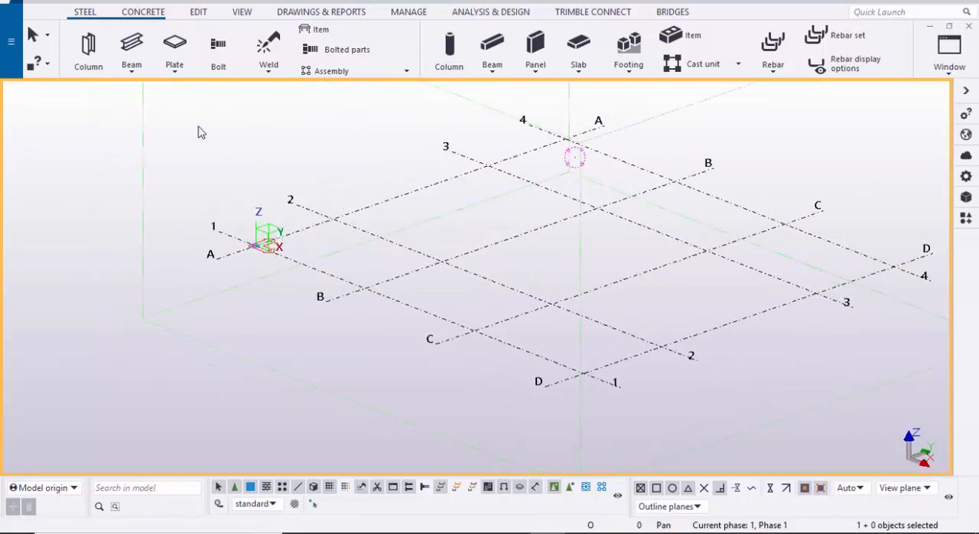
Step: Place a steel column at the intersection of grid lines A and 2 and end the command
click(88, 59)
scroll(316, 234, up, 5)
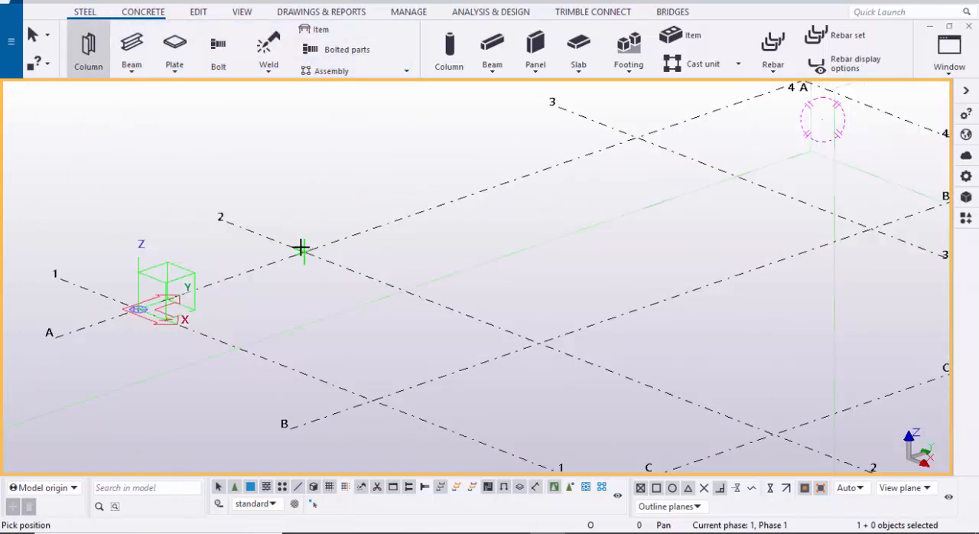
click(302, 248)
scroll(383, 209, down, 1)
scroll(334, 227, down, 2)
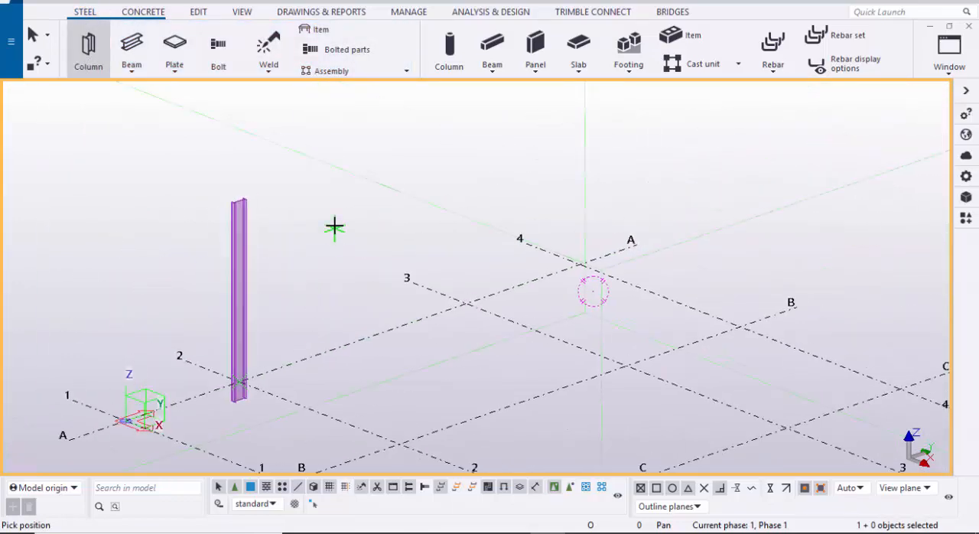
right_click(335, 227)
click(350, 230)
Step: Set the steel column's top level to 7000 mm and bottom level to 0 mm, and apply the change
scroll(298, 277, up, 3)
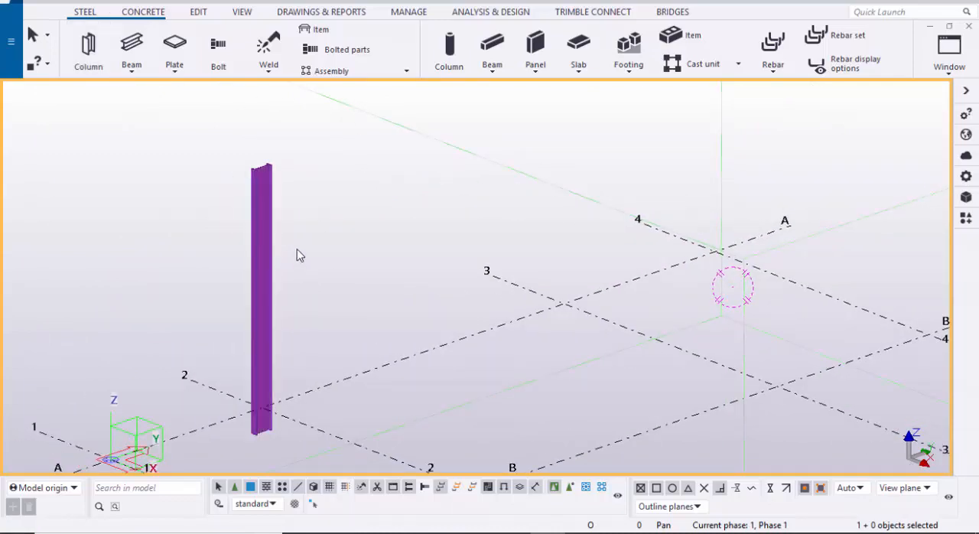
scroll(280, 218, up, 5)
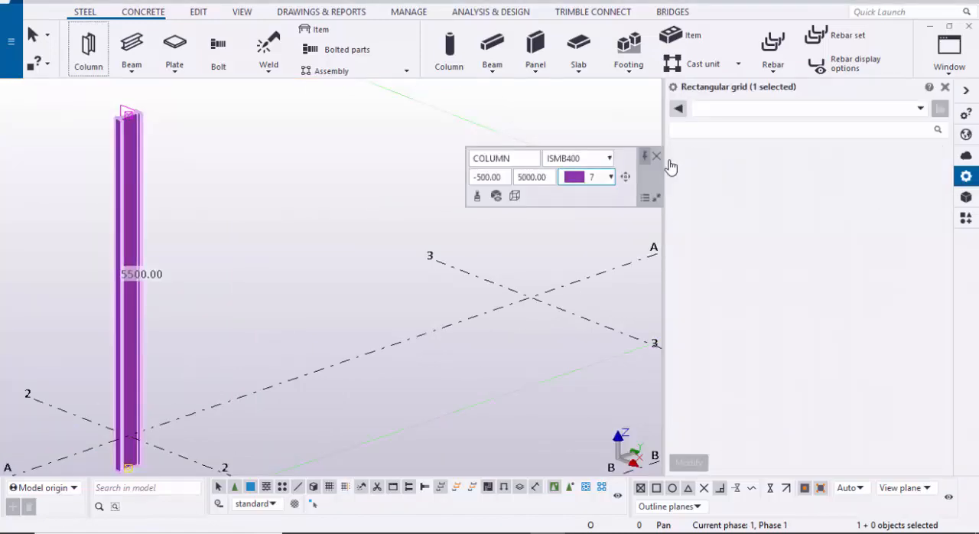
click(656, 157)
scroll(447, 260, down, 2)
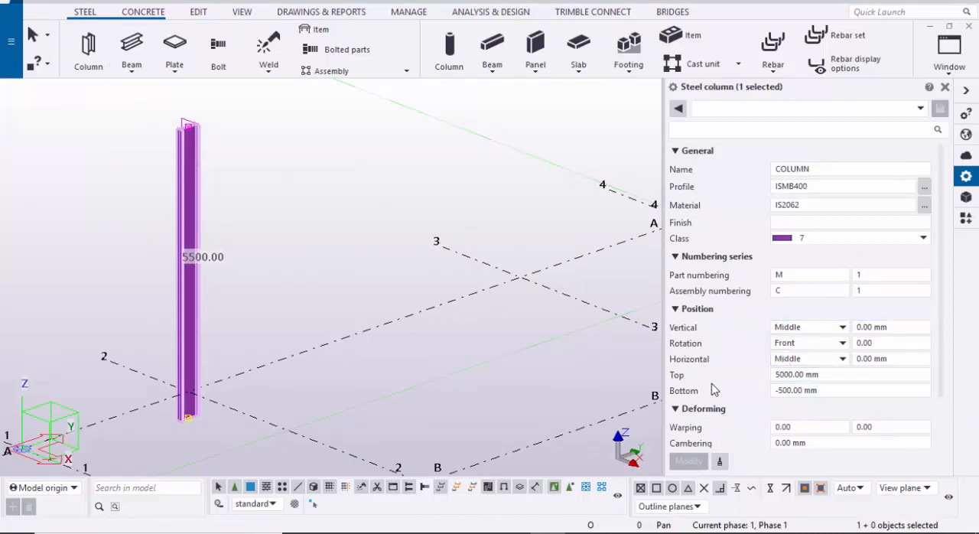
click(841, 375)
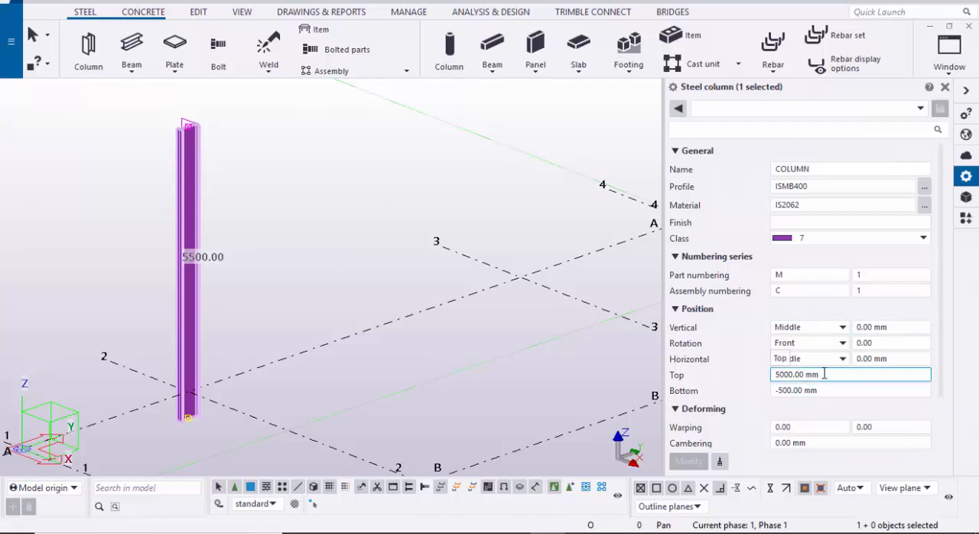
drag(850, 375, 694, 392)
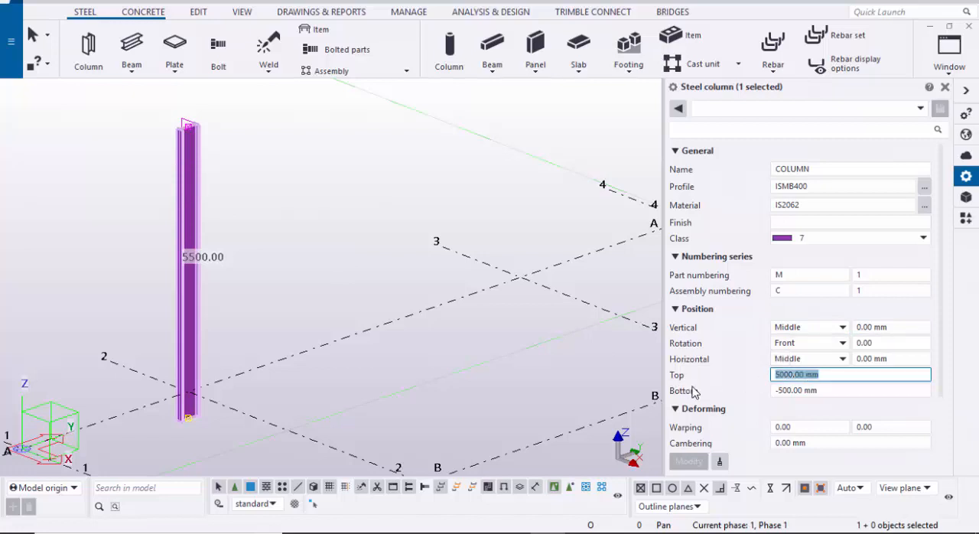
text(7000)
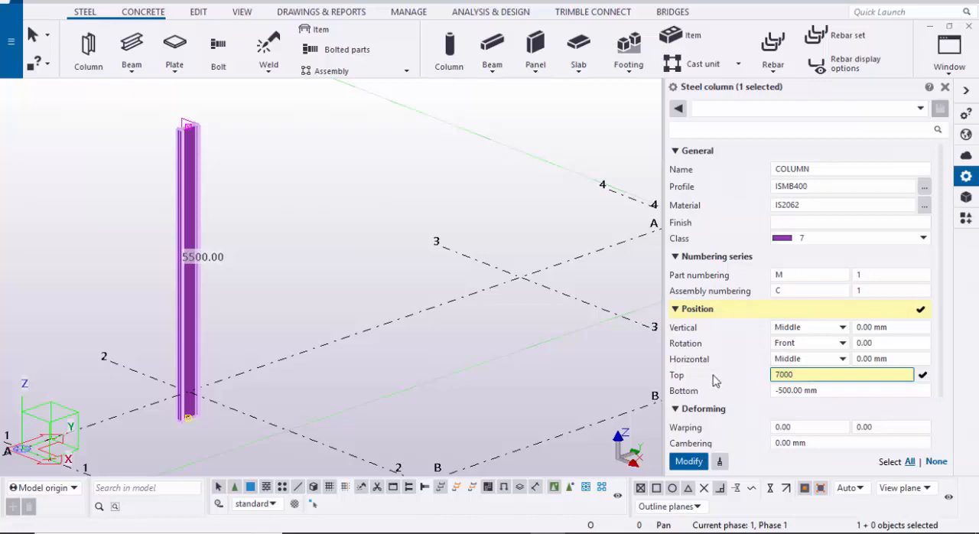
key(Tab)
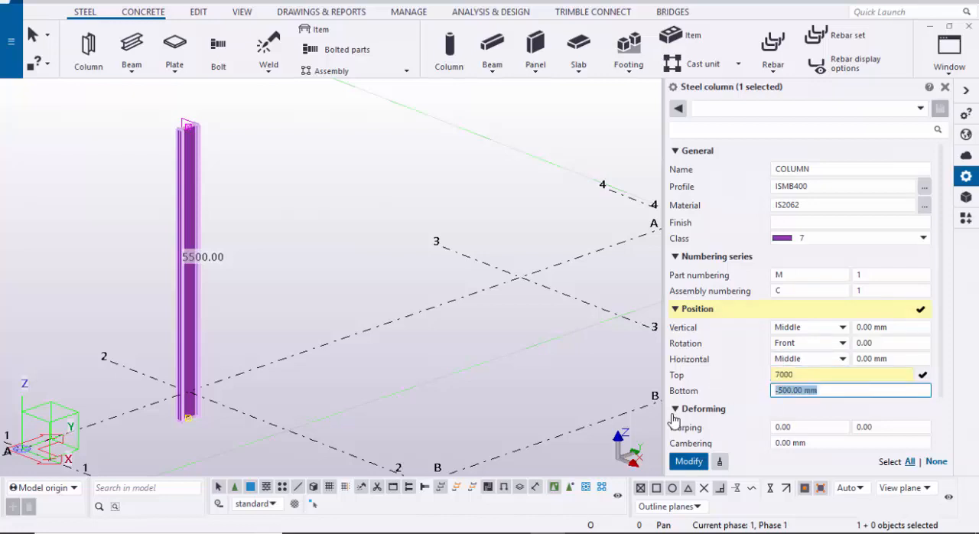
text(0)
click(686, 460)
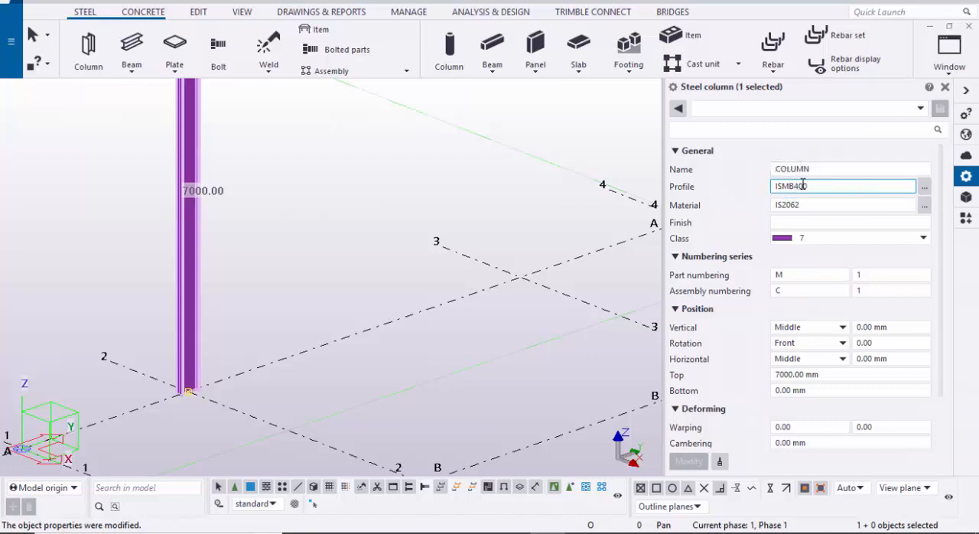
click(945, 89)
Step: Place a steel column at the intersection of grid lines A and 3 and end the command
click(579, 212)
scroll(493, 273, down, 1)
middle_drag(579, 212, 477, 274)
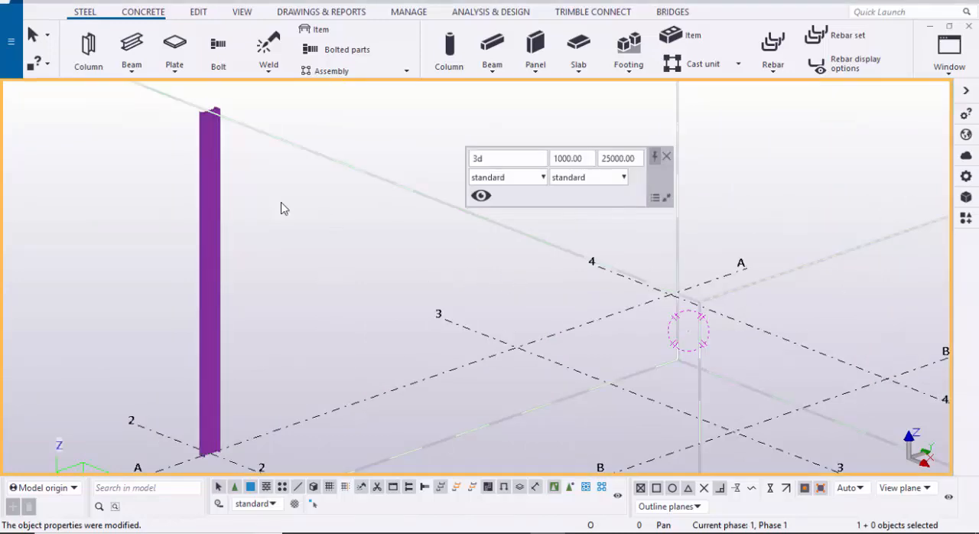
click(88, 46)
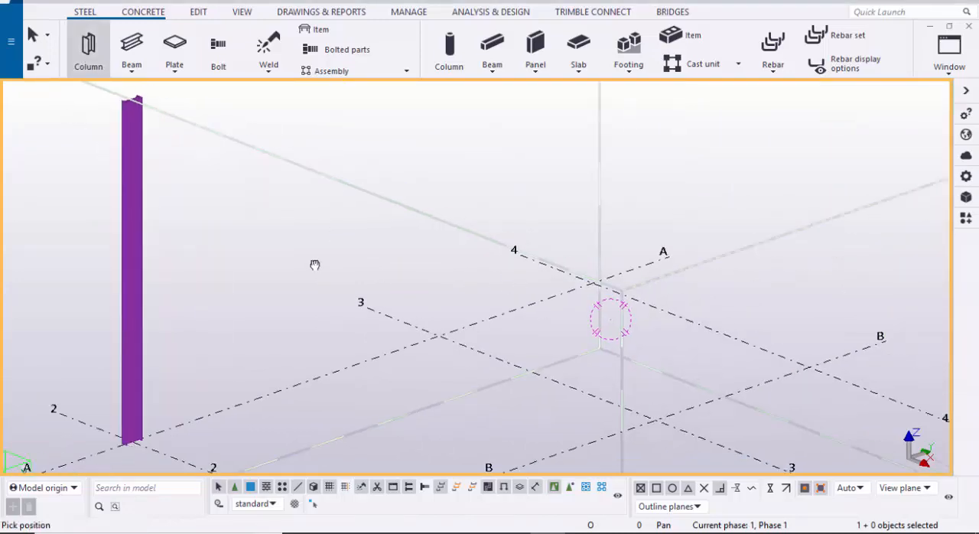
click(429, 335)
scroll(366, 268, down, 1)
middle_drag(365, 273, 338, 384)
right_click(285, 220)
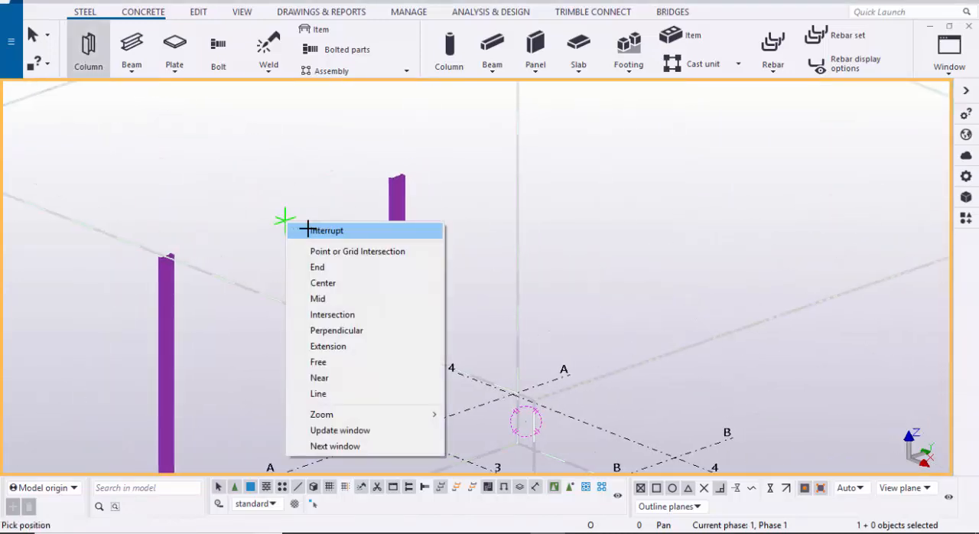
click(309, 229)
Step: Place a steel column at the intersection of grid lines A and 1 and end the command
scroll(398, 247, down, 2)
middle_drag(306, 318, 412, 261)
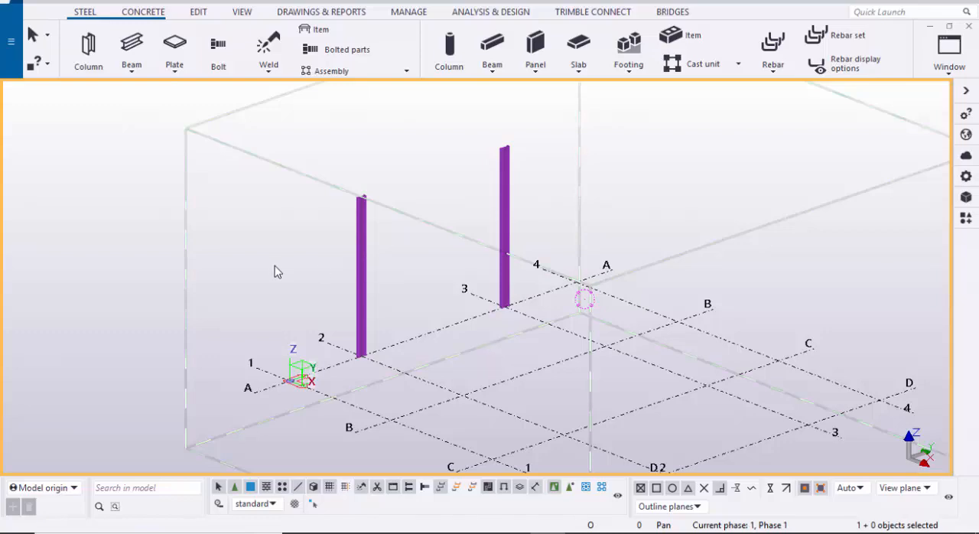
click(88, 46)
scroll(289, 386, up, 2)
click(285, 387)
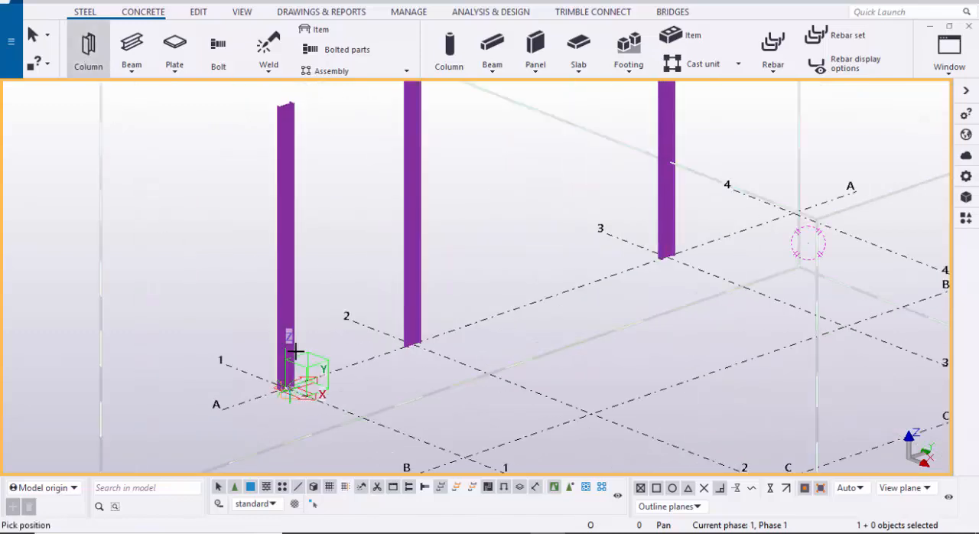
scroll(314, 314, down, 2)
right_click(188, 260)
click(226, 265)
scroll(249, 290, up, 1)
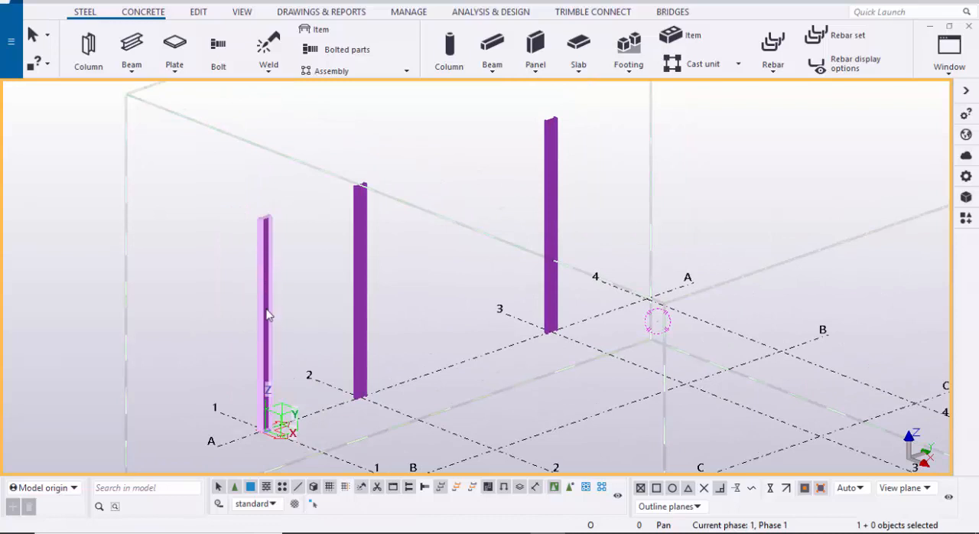
Step: Set the top level of the column at grid A/1 to 4000 mm and apply the change
double_click(268, 317)
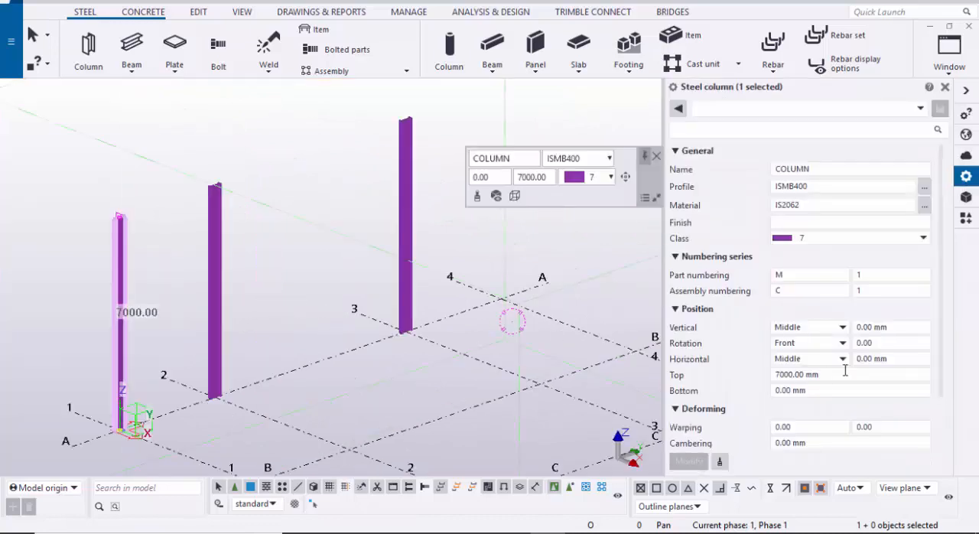
drag(812, 374, 698, 378)
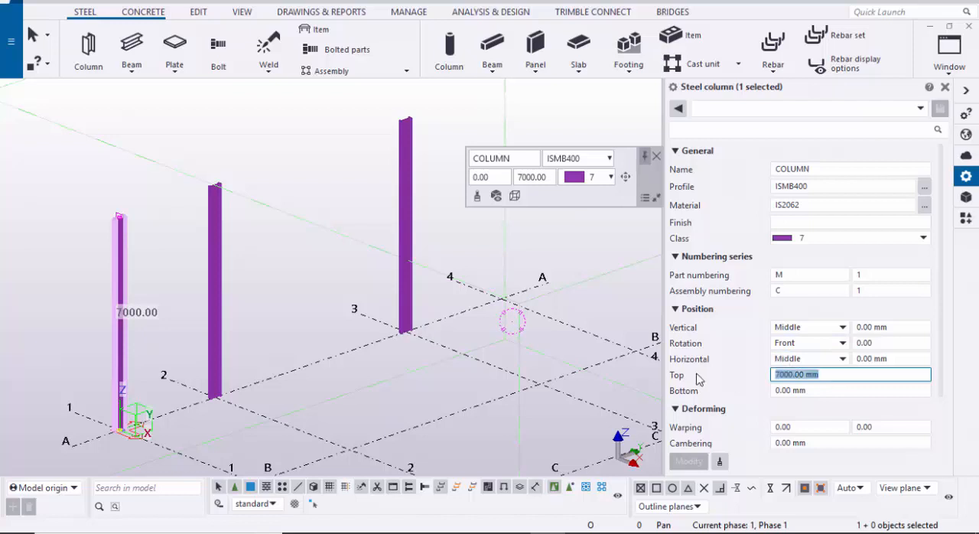
text(4)
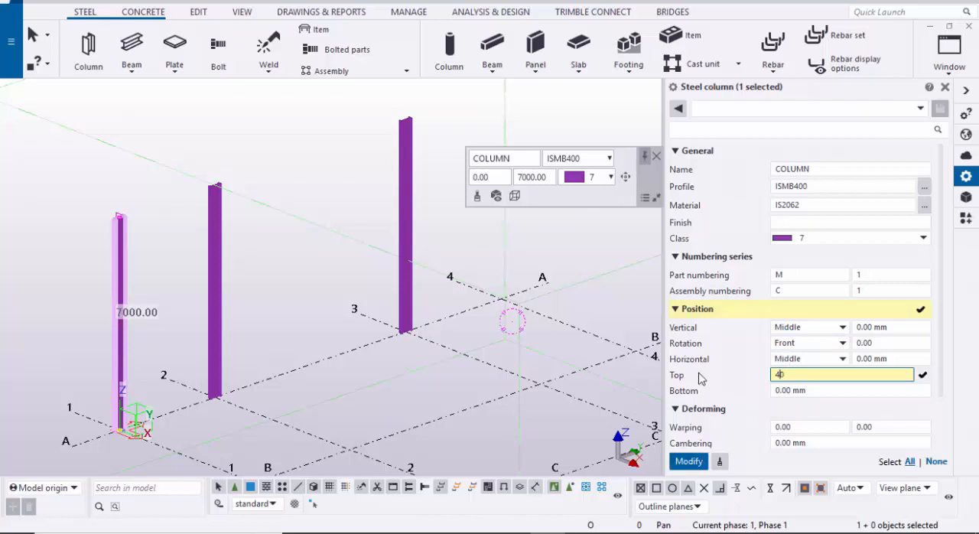
click(695, 462)
click(945, 87)
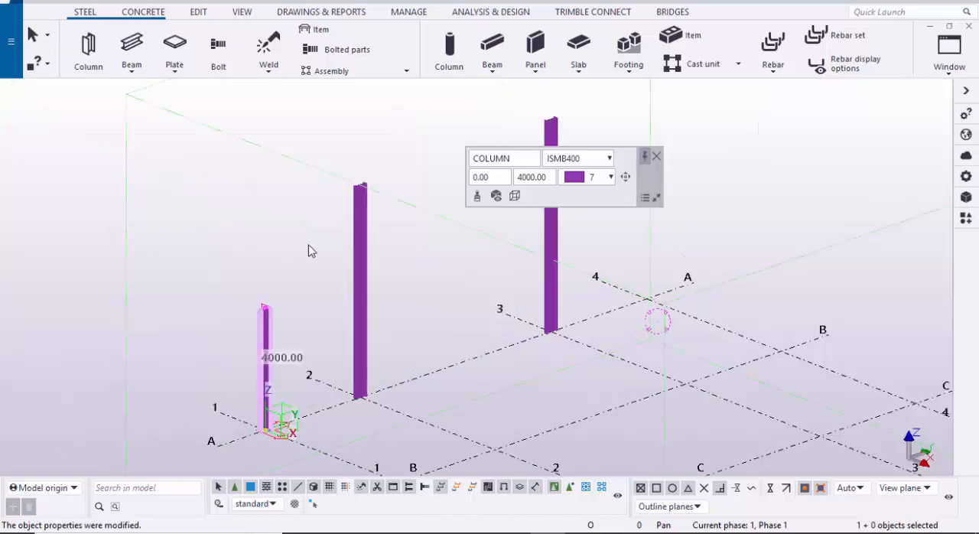
Step: Place a 4000 mm high steel column at the intersection of grid lines A and 4, ending the command and clearing the selection
click(86, 74)
scroll(466, 306, up, 5)
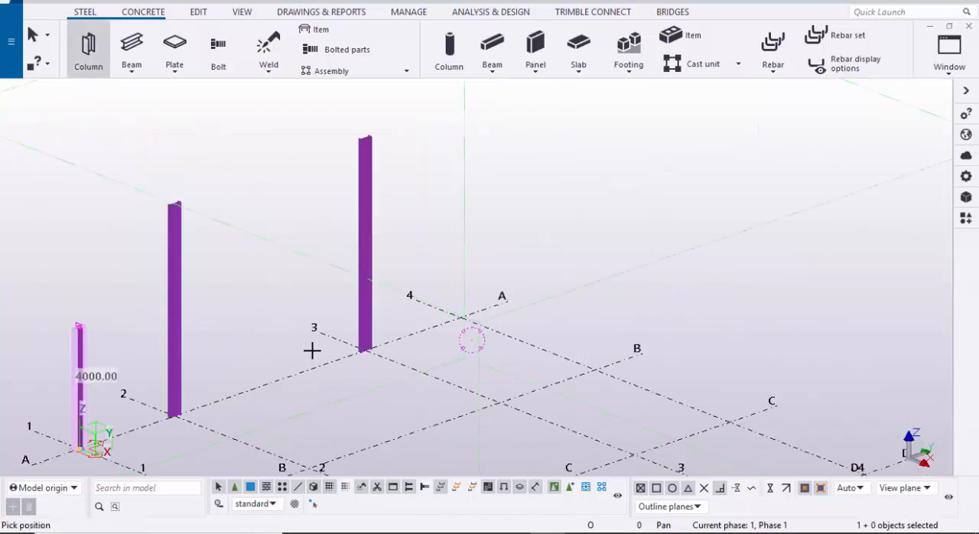
click(470, 307)
scroll(496, 252, down, 2)
right_click(543, 205)
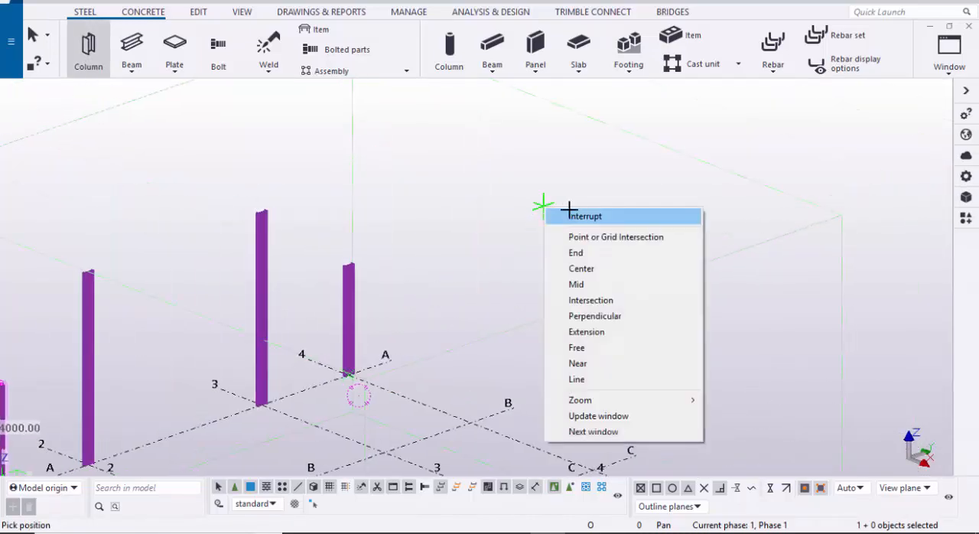
click(585, 220)
click(570, 201)
scroll(527, 238, down, 2)
scroll(230, 333, up, 3)
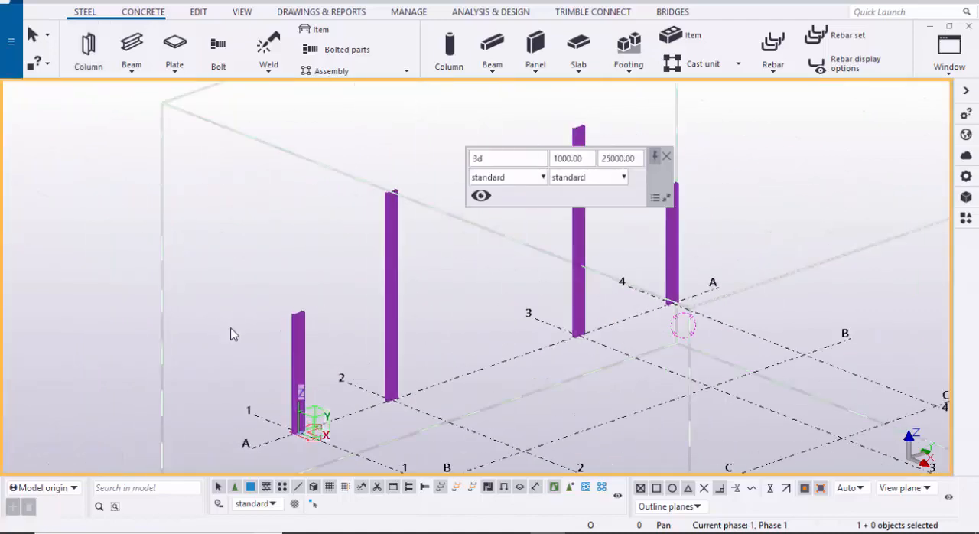
scroll(354, 291, down, 4)
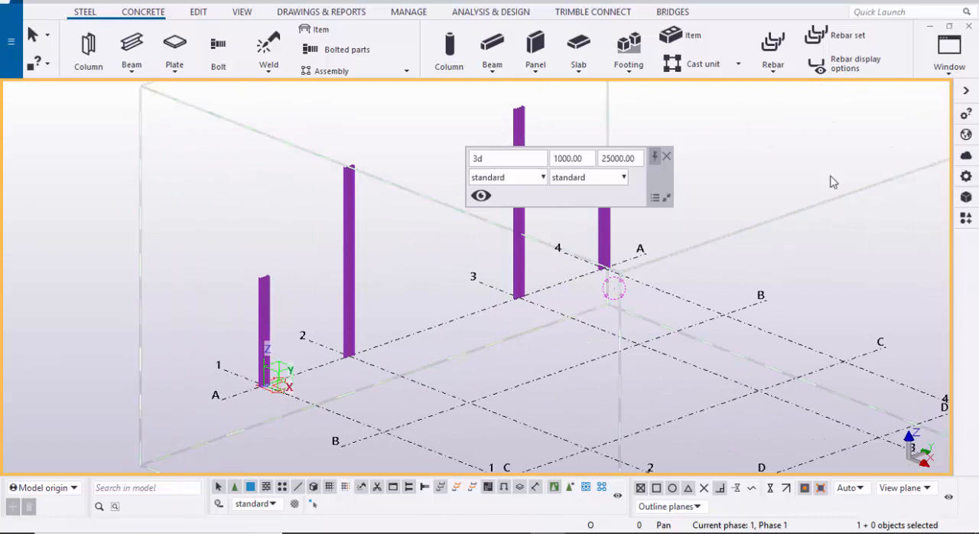
Step: Switch to the GRID @A elevation view and dismiss the floating view properties
click(949, 50)
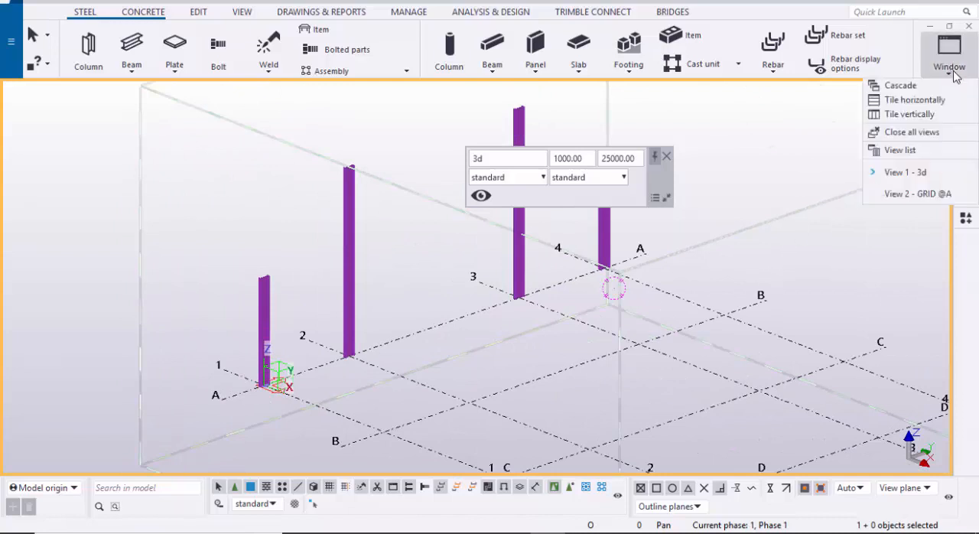
click(918, 194)
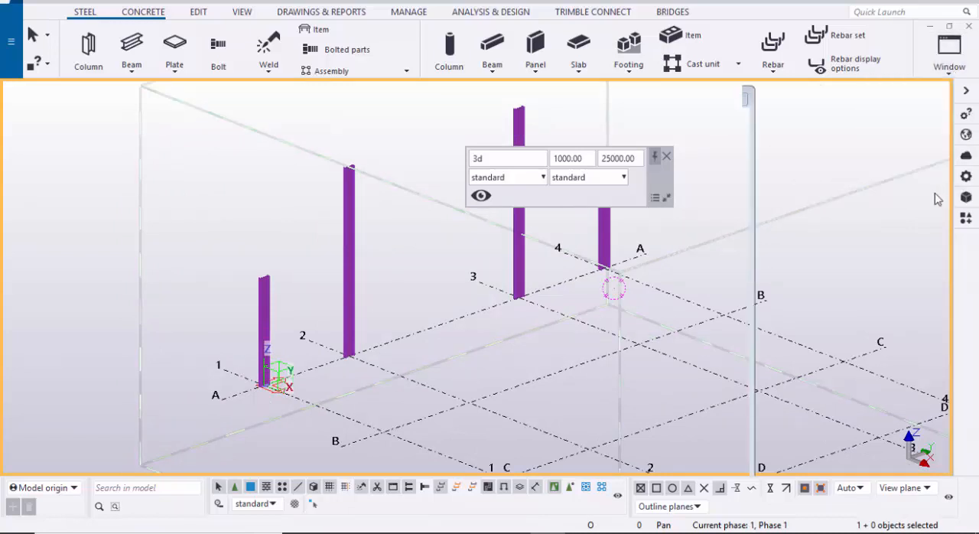
click(668, 157)
middle_drag(745, 179, 565, 176)
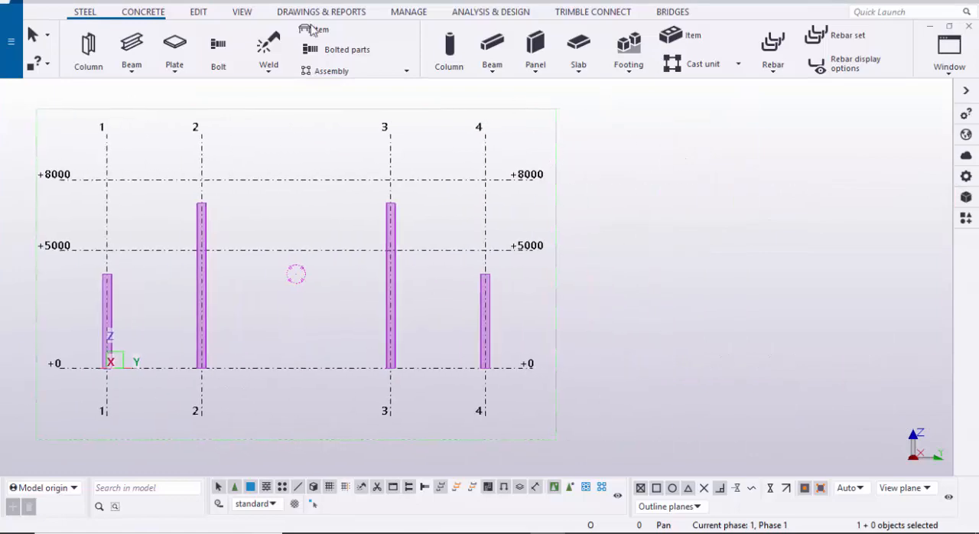
Step: Model a sloping beam from the top inner corner of column 1 to column 2's outer face at +5000, enabling intersection snapping
click(130, 51)
scroll(124, 270, up, 5)
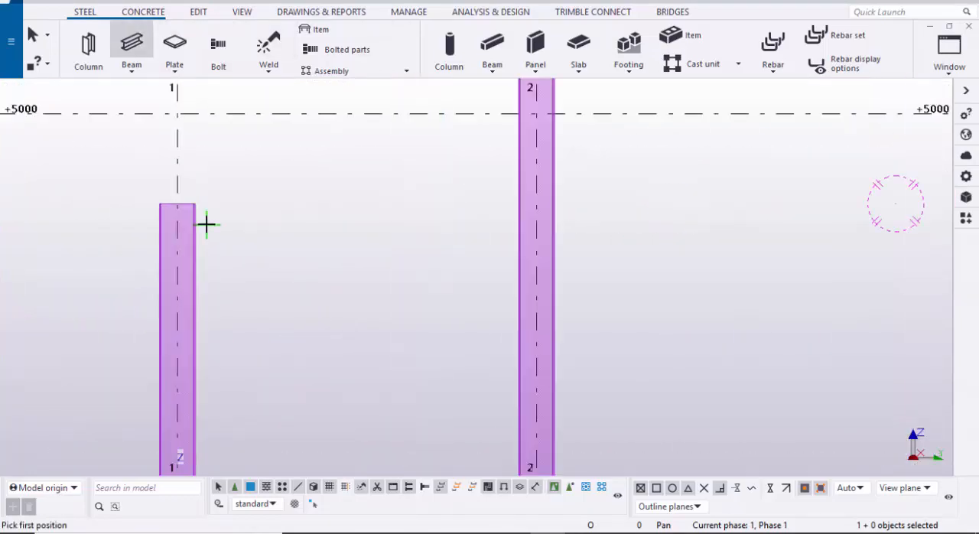
scroll(206, 224, up, 8)
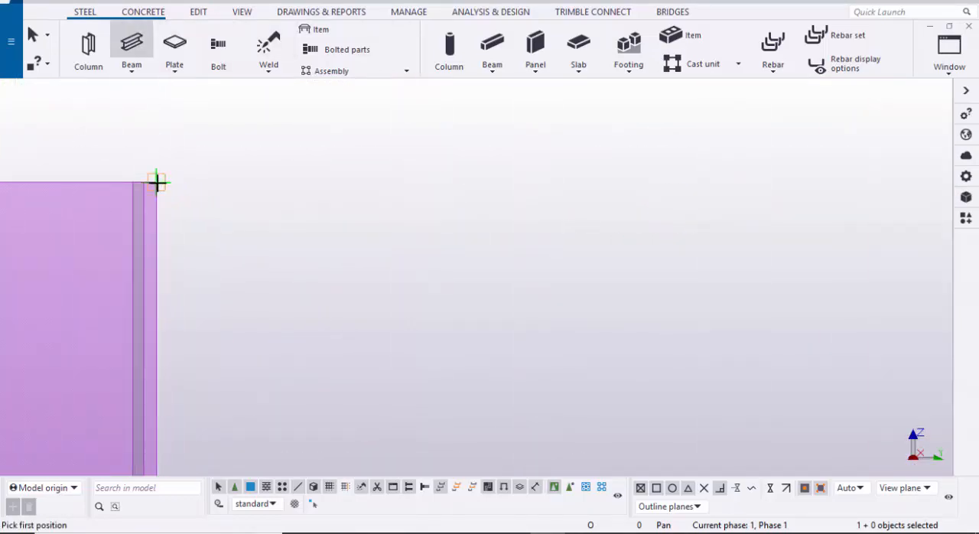
click(155, 182)
scroll(191, 193, down, 6)
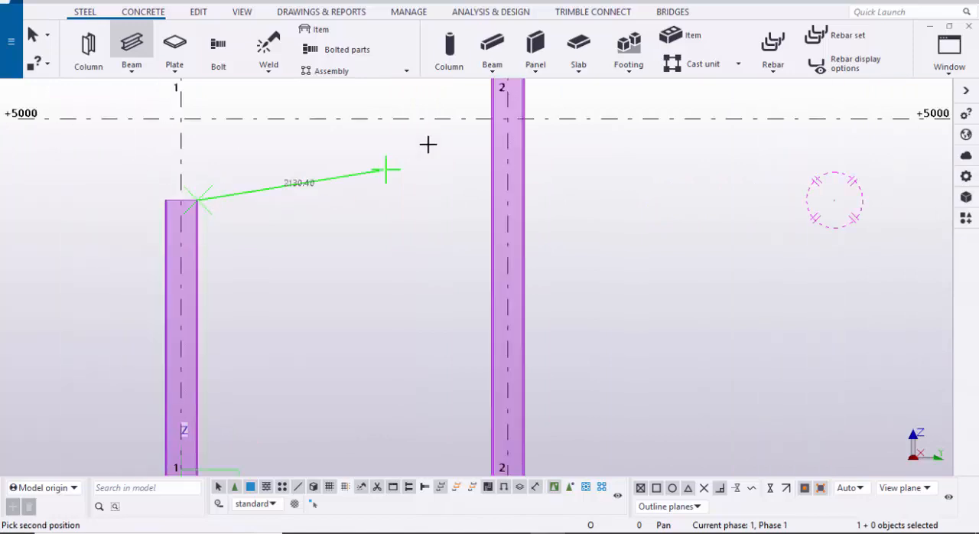
scroll(376, 180, up, 8)
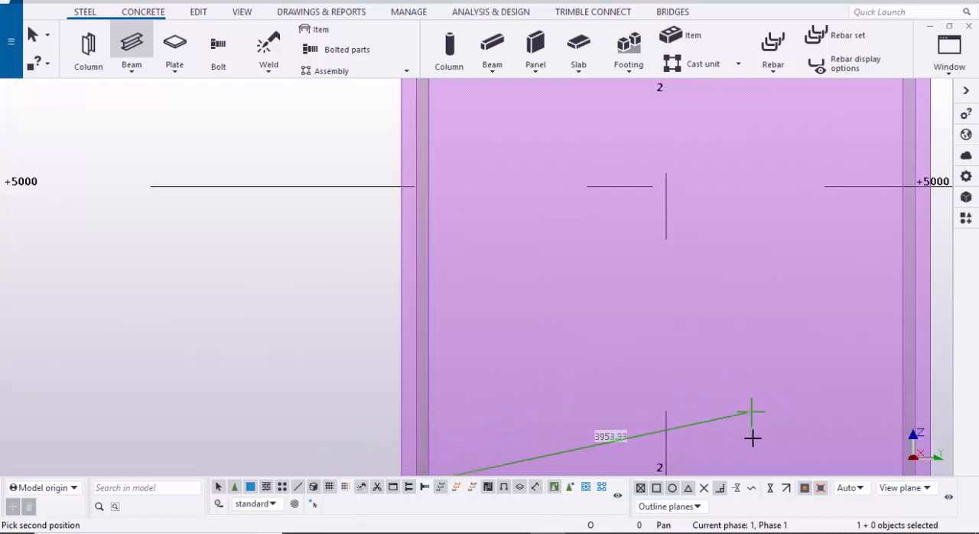
click(704, 491)
scroll(507, 321, down, 3)
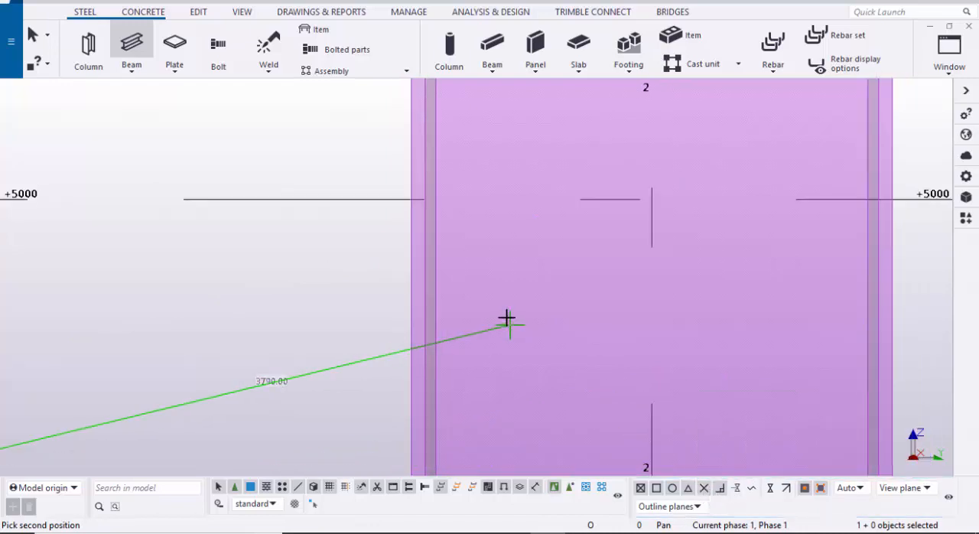
middle_drag(440, 242, 524, 295)
scroll(522, 290, up, 4)
click(507, 270)
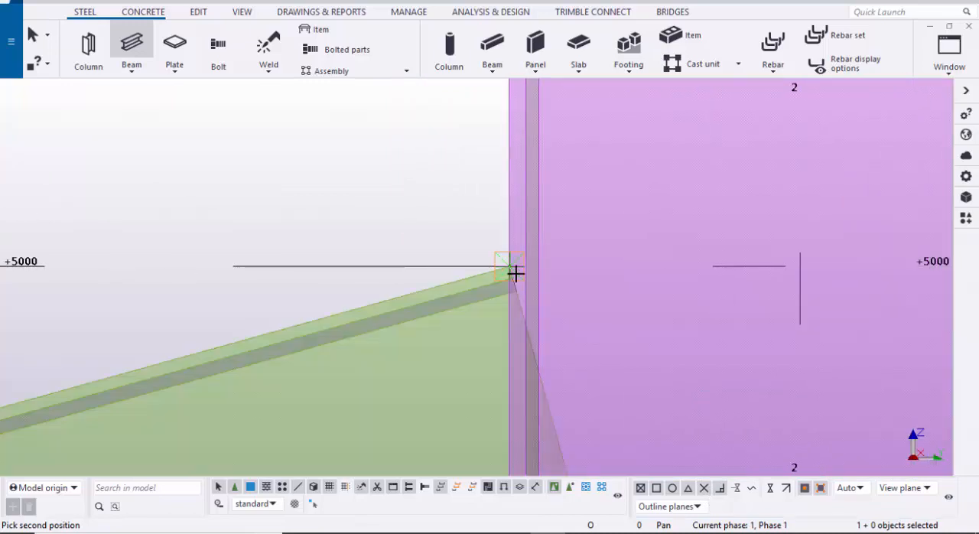
scroll(536, 270, down, 5)
scroll(344, 372, down, 2)
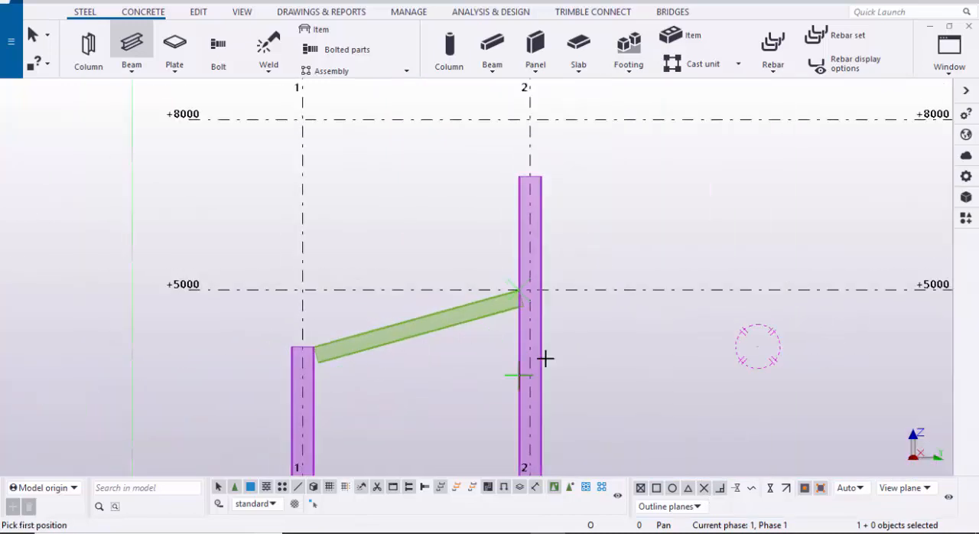
Step: Model a sloping beam from the top inner corner of column 4 to the outer face of column 3 at the +5000 level
middle_drag(555, 318, 361, 411)
middle_drag(478, 320, 137, 259)
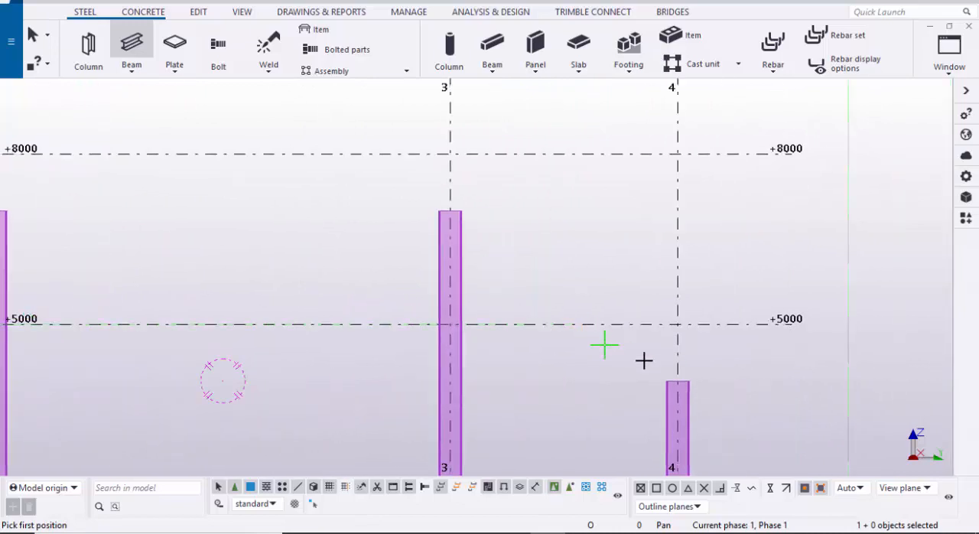
scroll(644, 362, up, 3)
scroll(693, 391, up, 5)
scroll(659, 395, up, 5)
scroll(628, 385, up, 3)
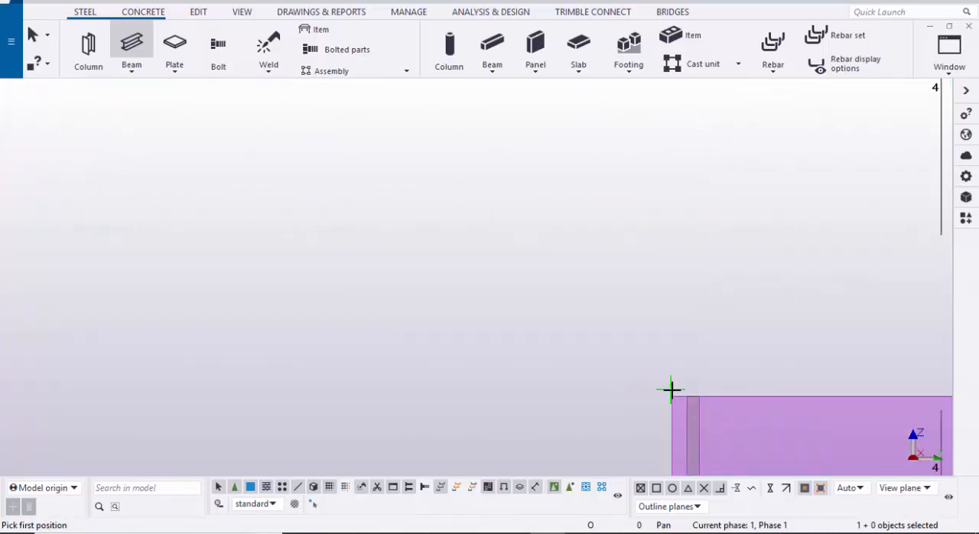
click(741, 391)
scroll(750, 390, down, 9)
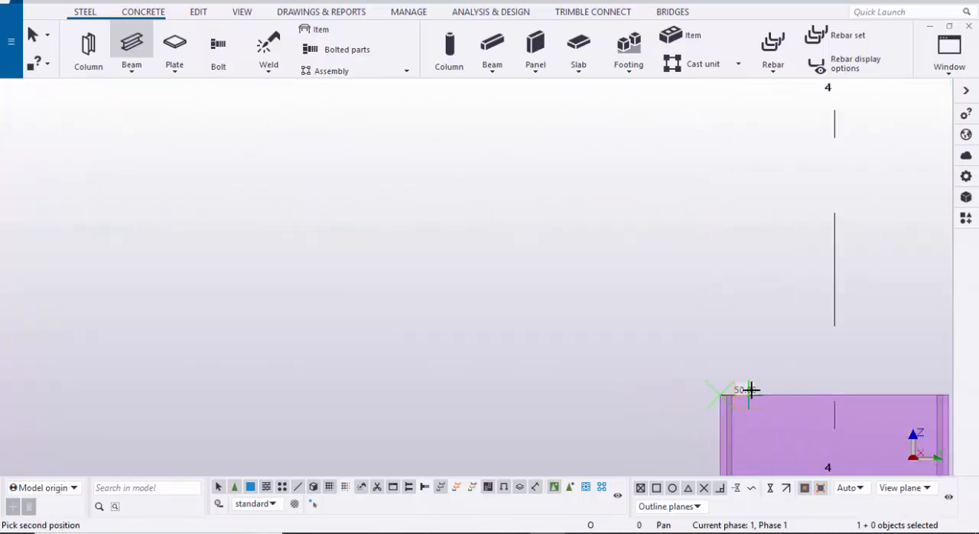
scroll(612, 364, down, 2)
middle_drag(439, 335, 584, 387)
scroll(495, 329, up, 2)
scroll(433, 336, up, 6)
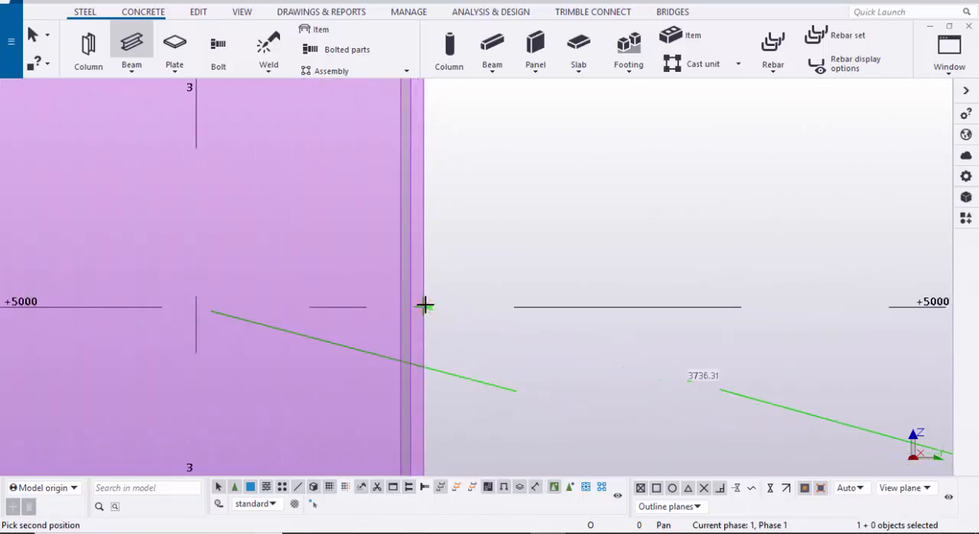
click(425, 306)
scroll(431, 317, down, 6)
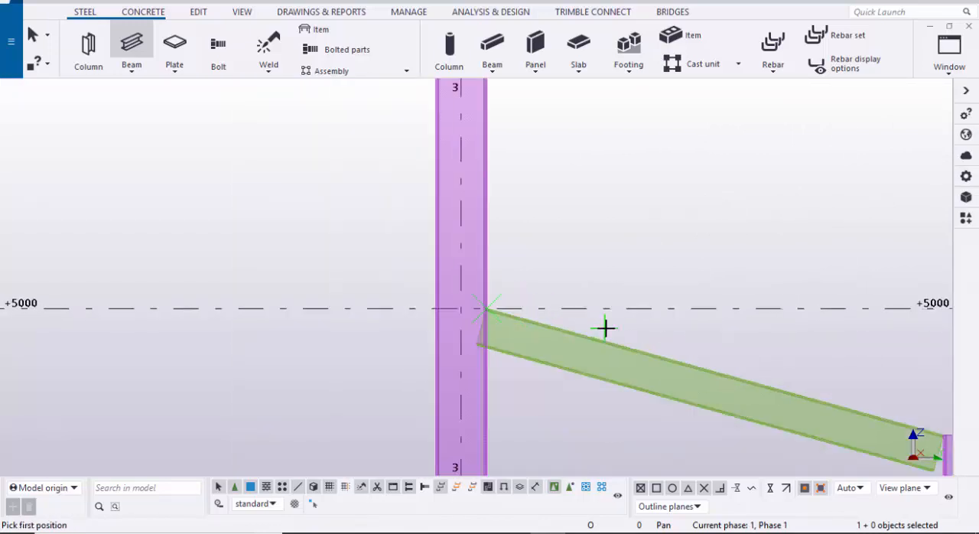
Step: Model a rafter from the top inner corner of column 2 to the ridge point midway between grids 2 and 3 at +8000
scroll(391, 302, down, 3)
scroll(426, 319, up, 8)
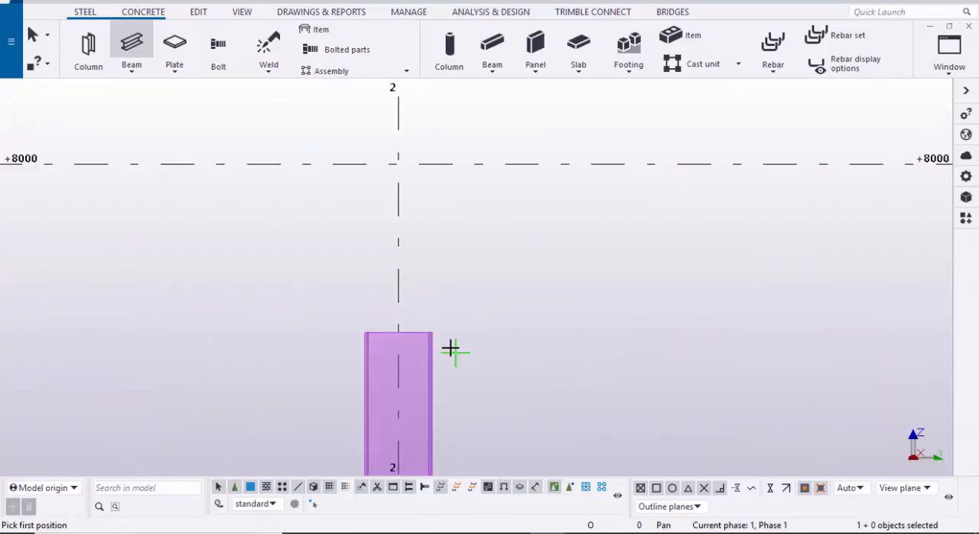
scroll(434, 334, up, 3)
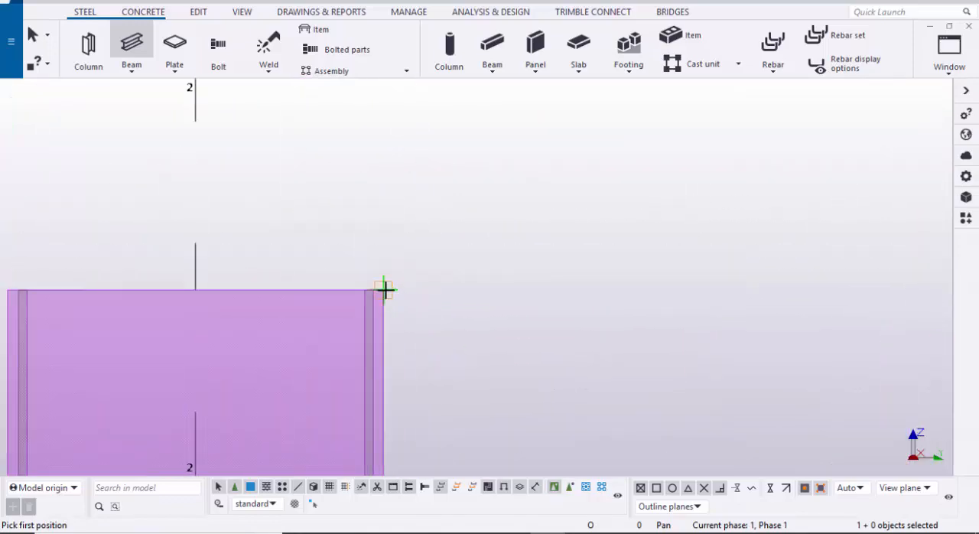
click(383, 289)
scroll(422, 333, down, 3)
scroll(422, 333, down, 6)
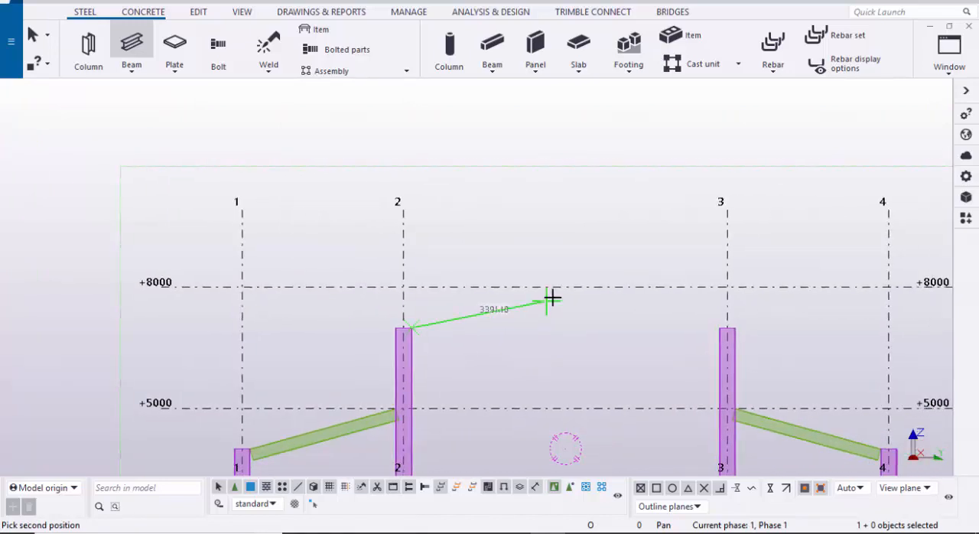
click(567, 288)
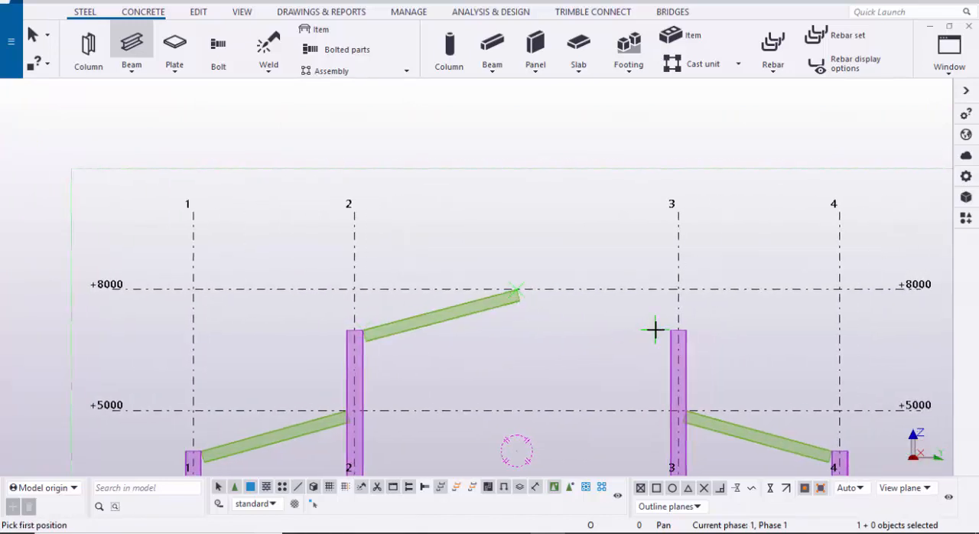
Step: Model a rafter from the top inner corner of column 3 to the ridge point at +8000, meeting the opposite rafter
scroll(689, 328, up, 8)
scroll(689, 329, up, 5)
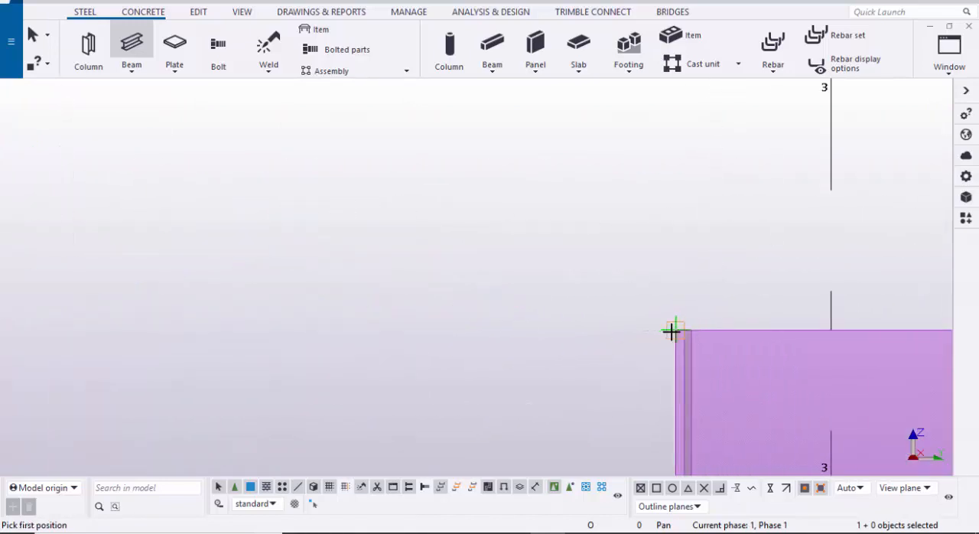
click(675, 330)
scroll(693, 337, down, 6)
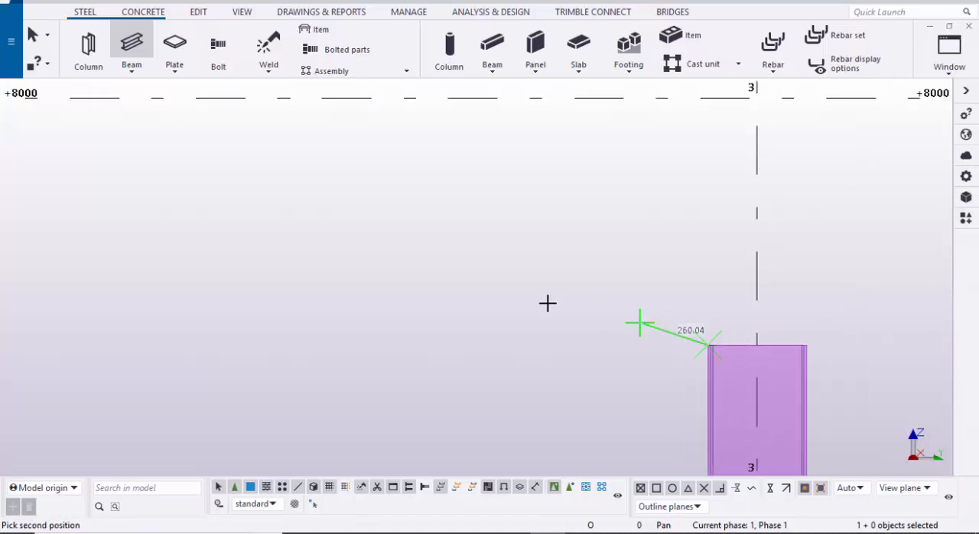
scroll(235, 247, up, 3)
scroll(230, 221, up, 4)
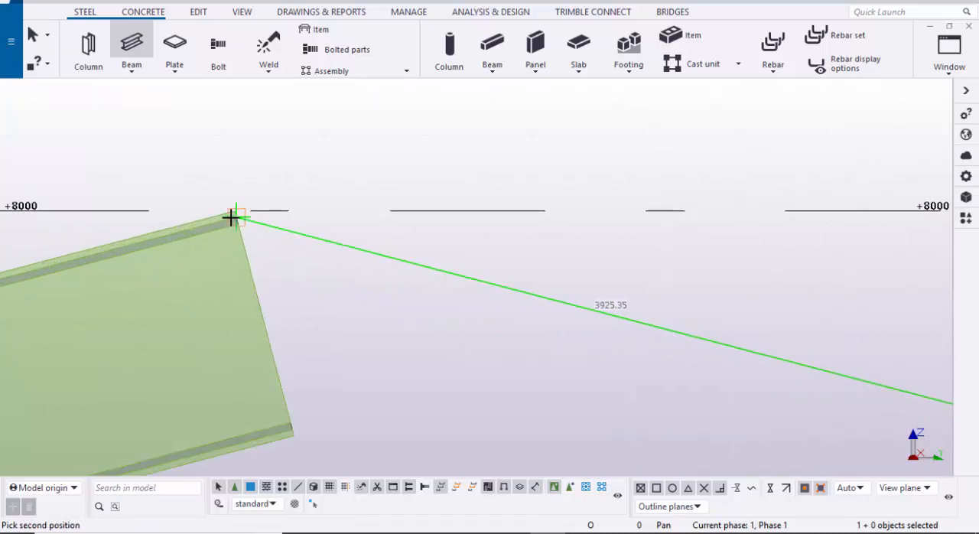
click(238, 211)
scroll(365, 239, down, 6)
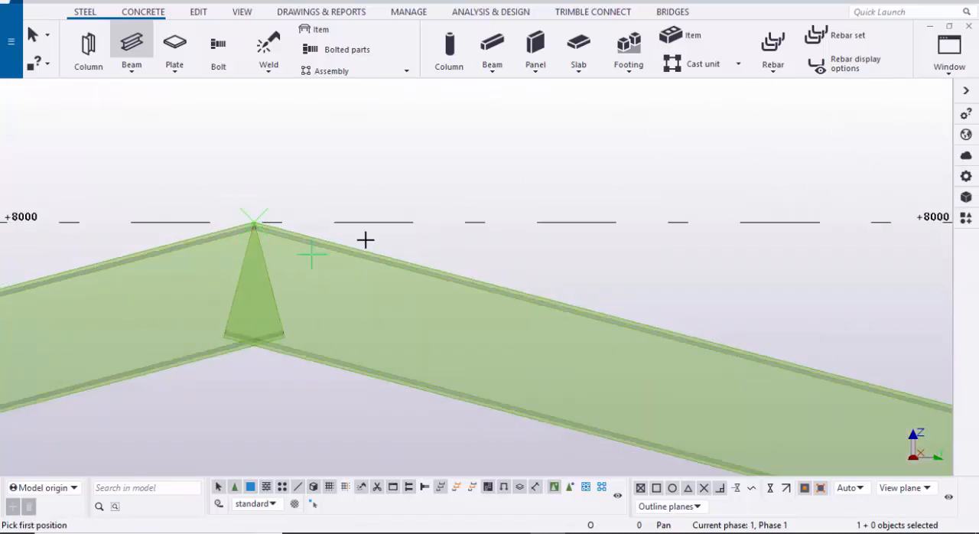
right_click(447, 183)
click(473, 193)
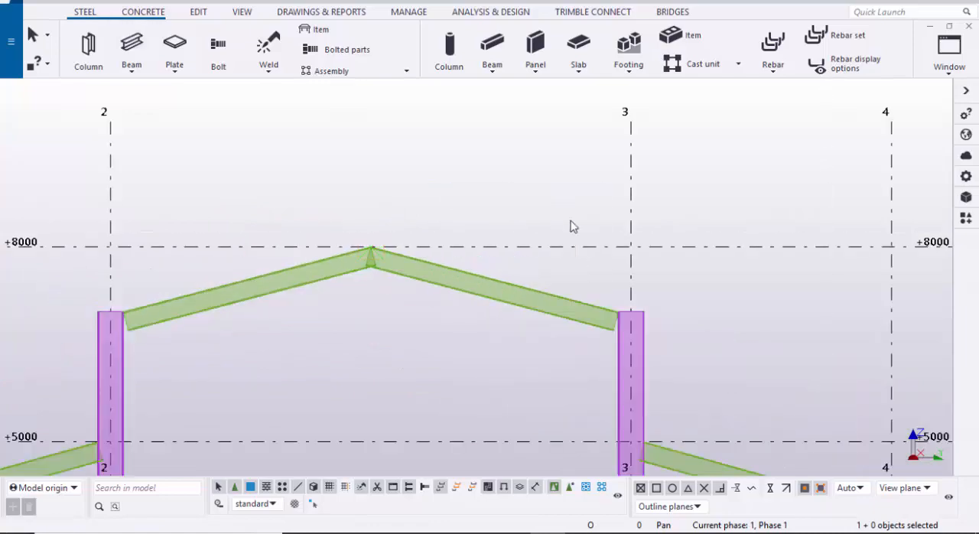
Step: Switch to the 3D model view and frame the base of the column at grid A/1
click(963, 72)
click(943, 173)
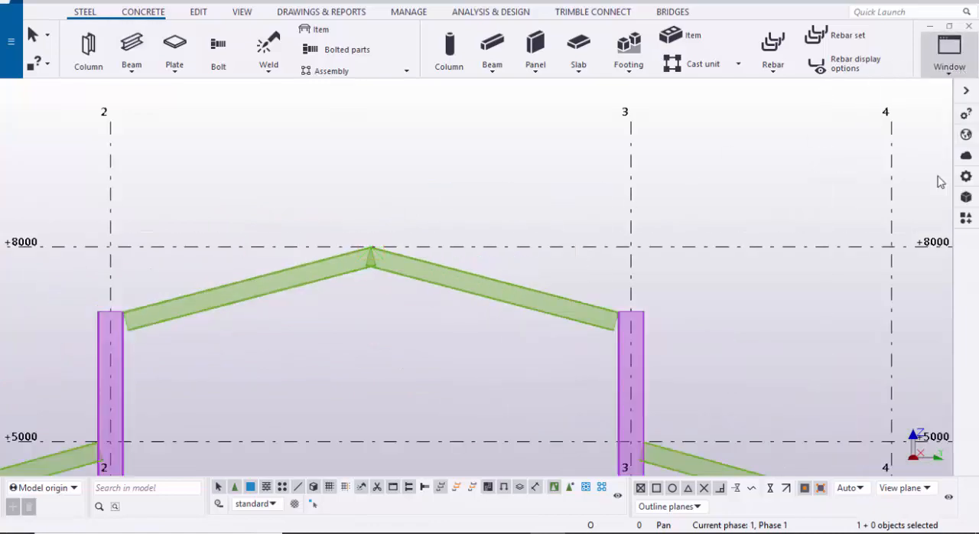
scroll(449, 233, up, 3)
scroll(438, 279, down, 1)
key(Return)
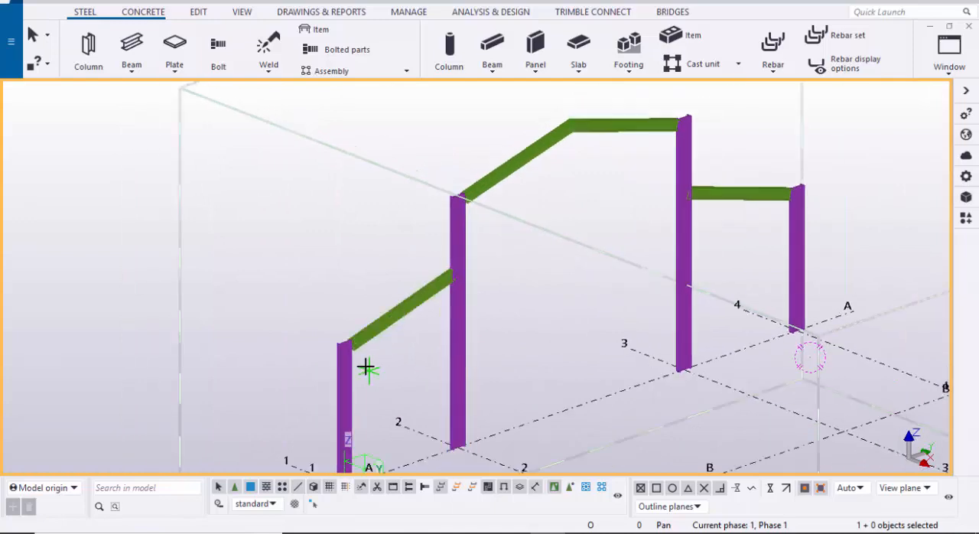
scroll(370, 370, up, 3)
middle_drag(377, 384, 392, 247)
key(Escape)
scroll(412, 325, down, 2)
scroll(387, 438, up, 3)
middle_drag(387, 439, 400, 378)
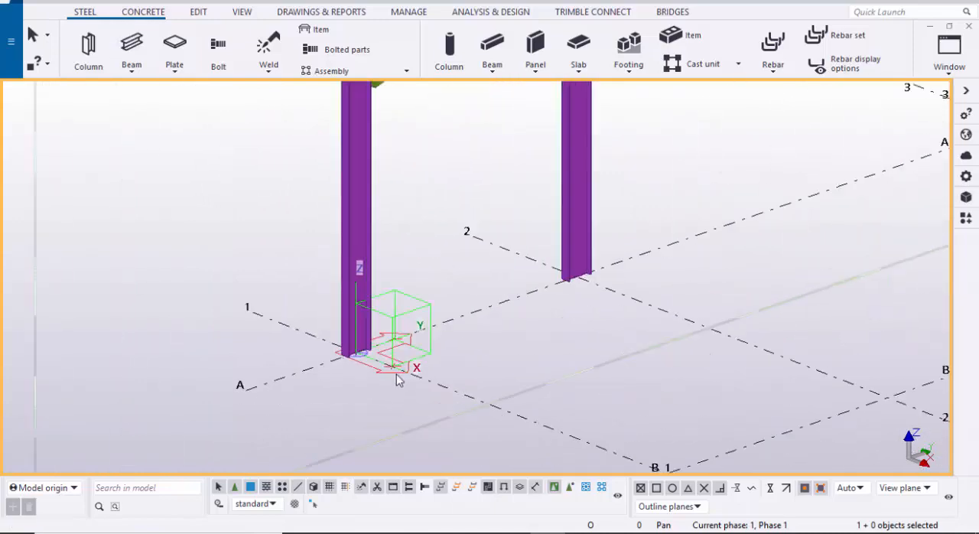
scroll(382, 371, up, 4)
scroll(490, 345, down, 2)
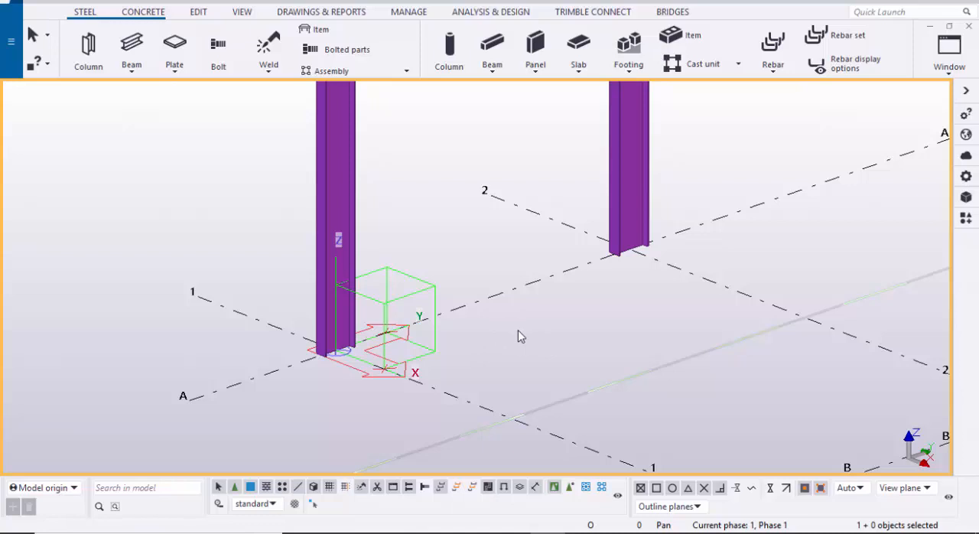
Step: Find component 1042 in the component catalogue and apply Base plate (1042) to the foot of the column at grid A/1
key(ctrl+f)
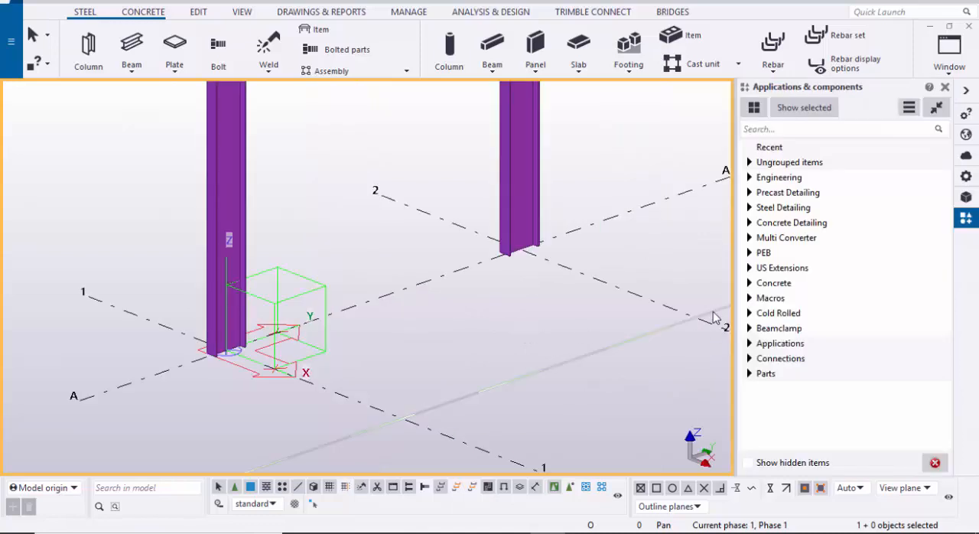
click(801, 129)
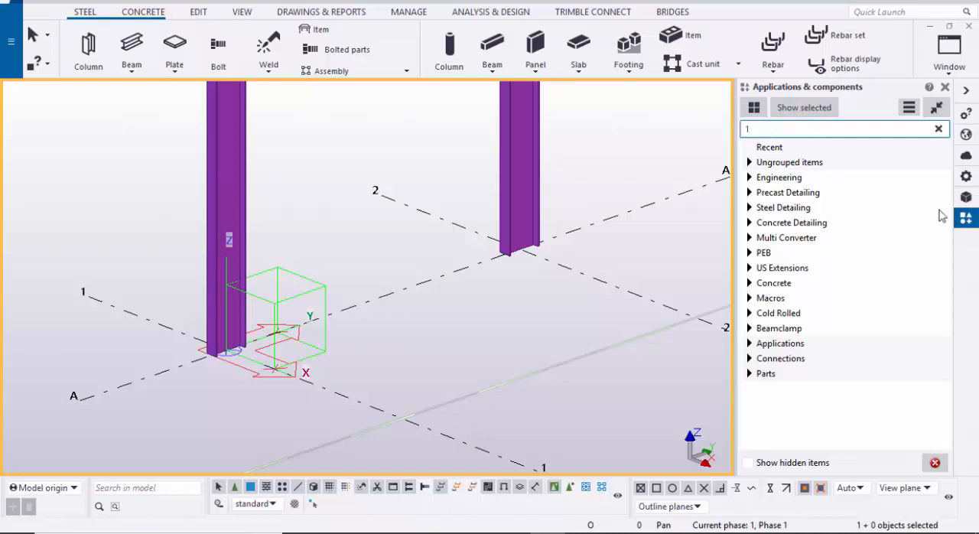
text(1042)
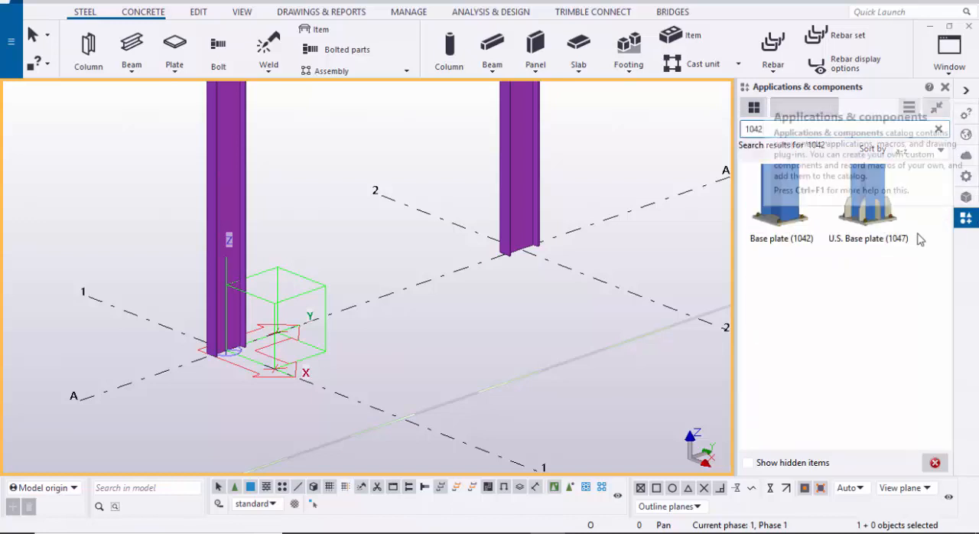
click(780, 213)
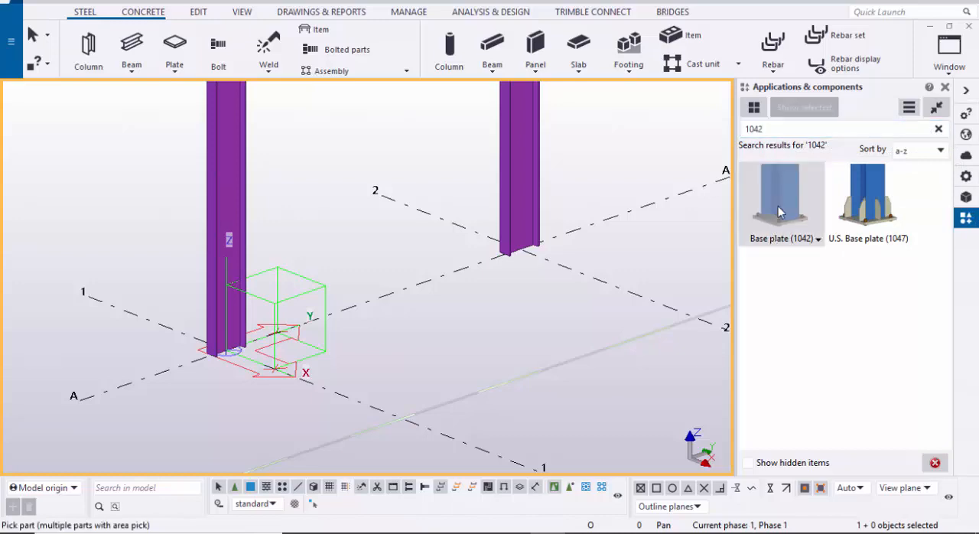
click(946, 88)
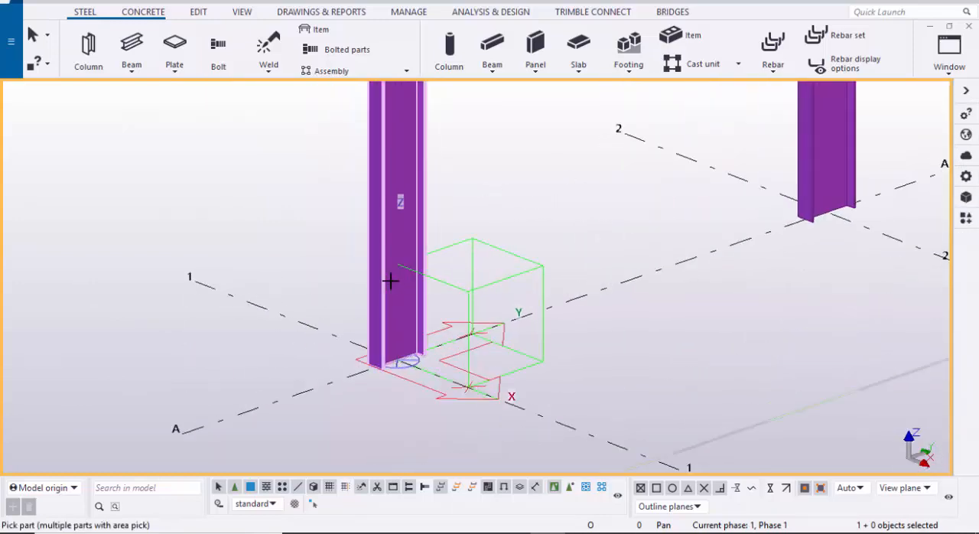
scroll(403, 349, up, 2)
click(398, 355)
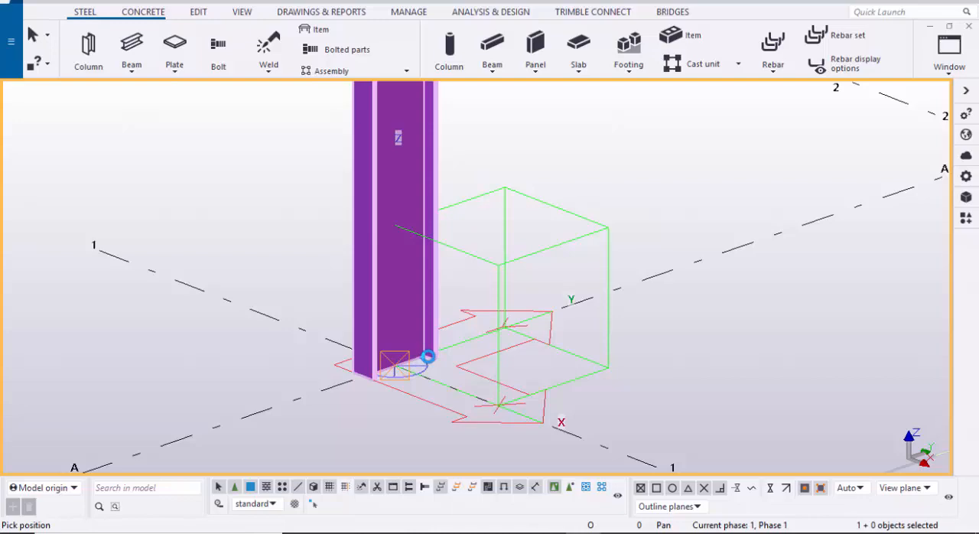
click(427, 357)
right_click(579, 157)
click(610, 167)
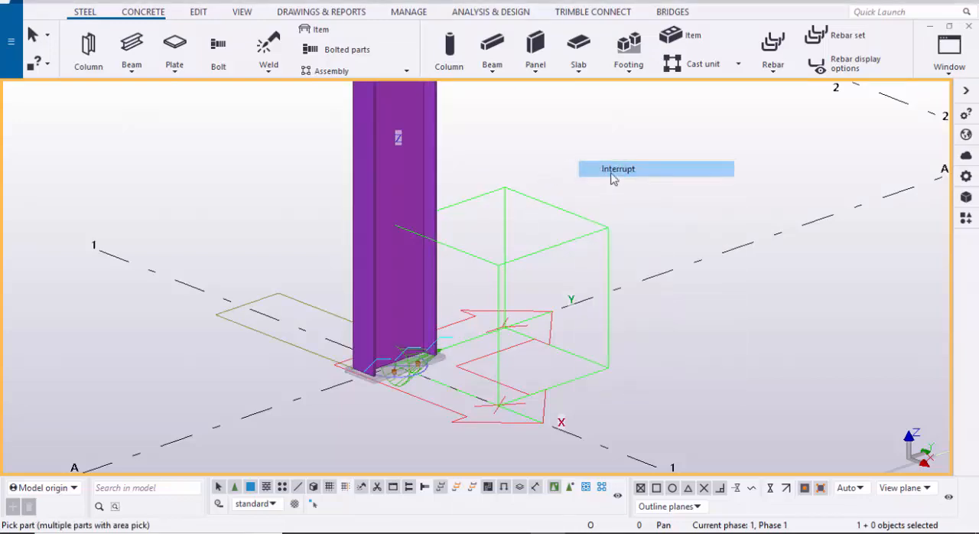
Step: Display the base plate component's parts as solid rendered objects instead of transparent
scroll(407, 390, up, 3)
scroll(407, 390, up, 3)
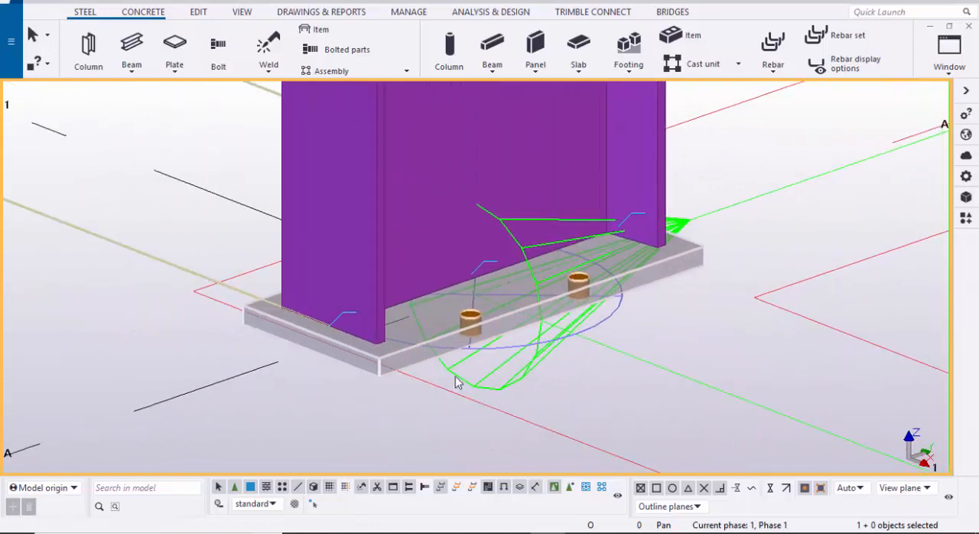
scroll(432, 369, down, 2)
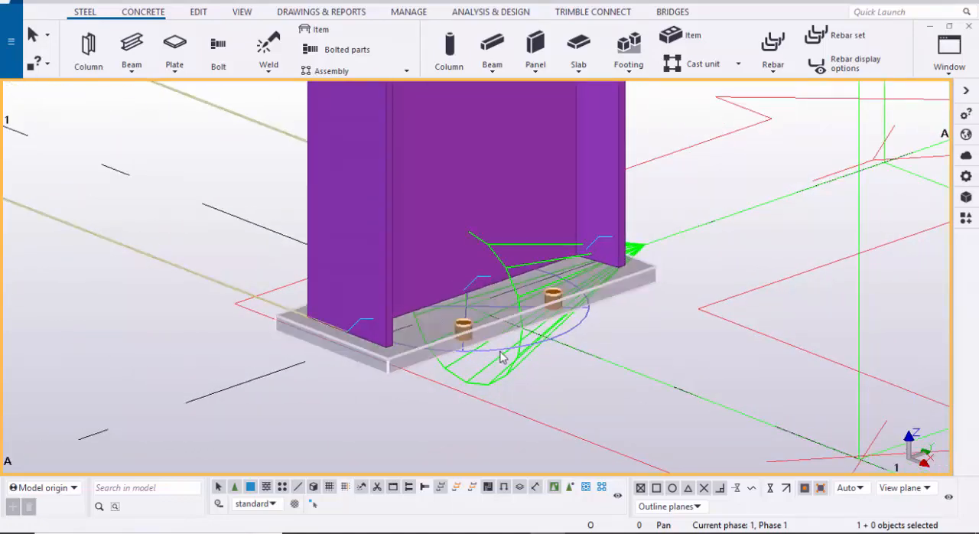
key(shift+4)
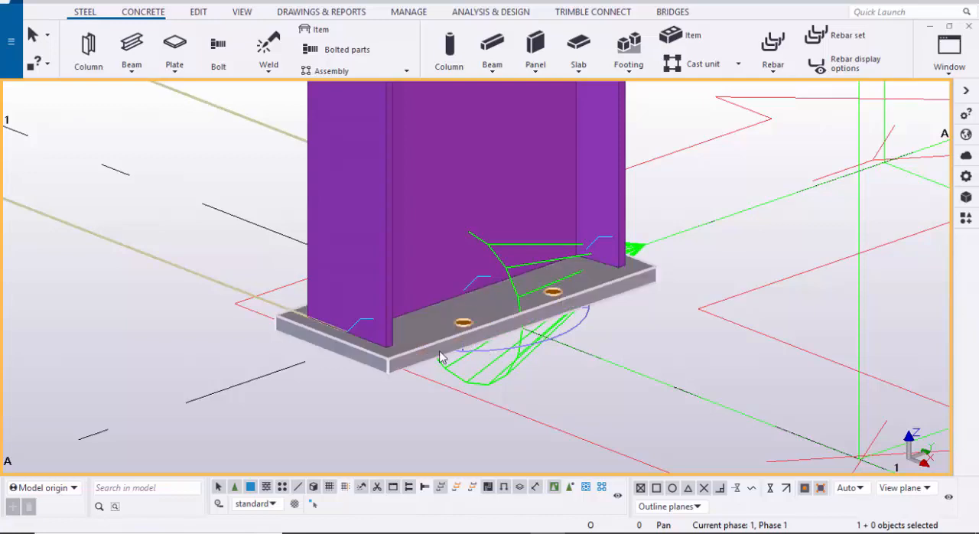
Step: Open the base plate component's properties, set the plate thickness t to 12, and modify the existing connection
scroll(444, 357, up, 2)
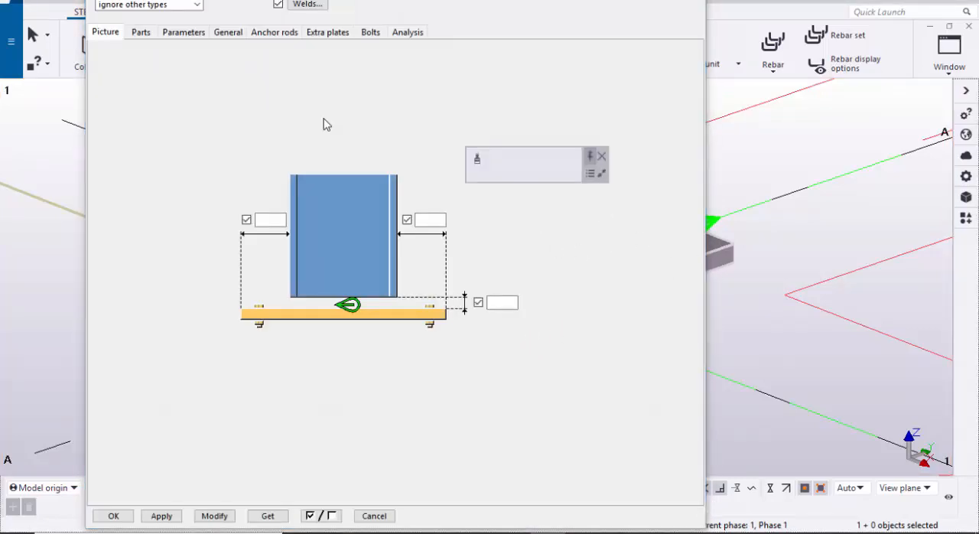
click(602, 157)
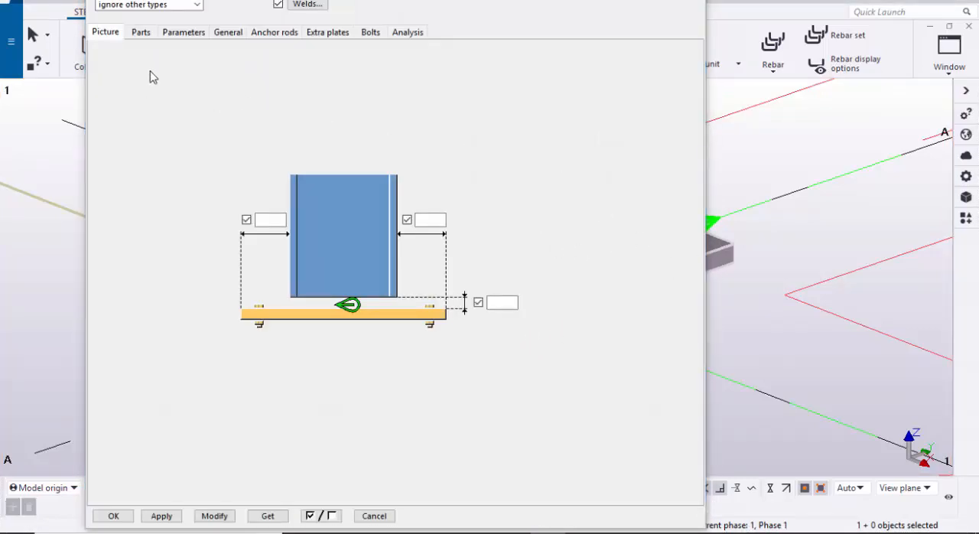
click(141, 33)
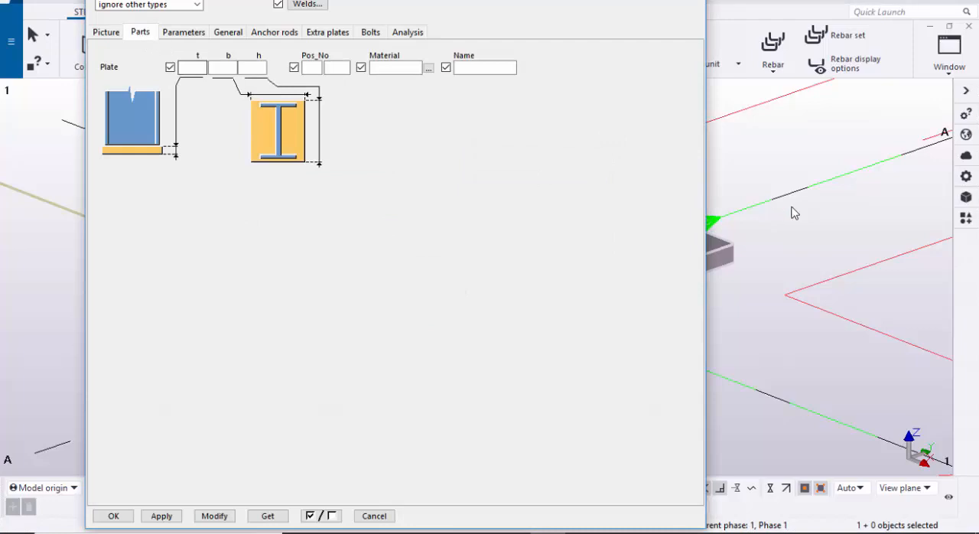
scroll(926, 222, up, 5)
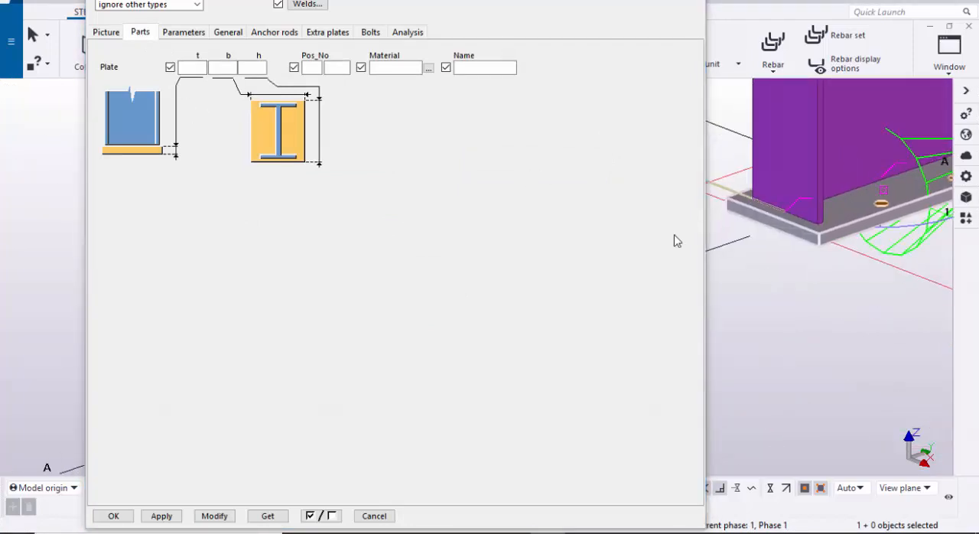
scroll(830, 252, up, 2)
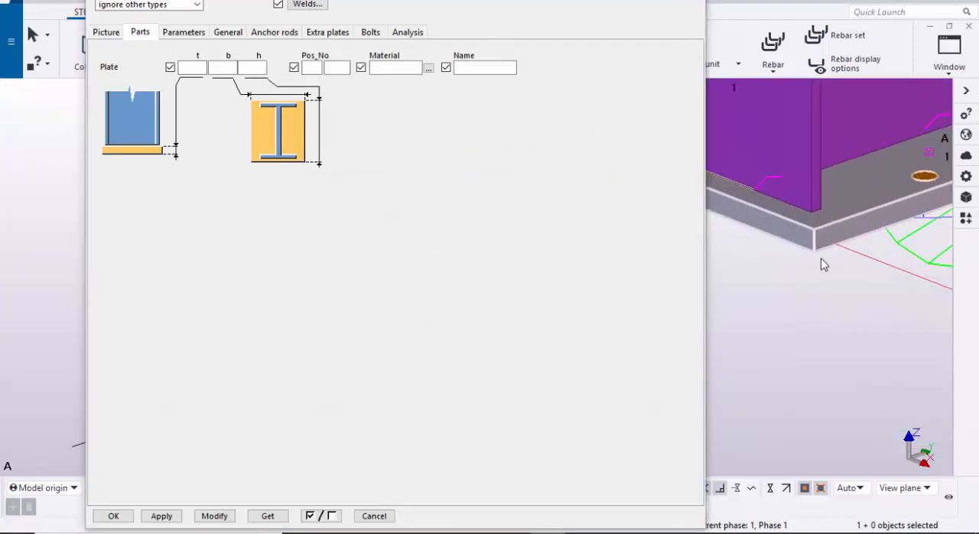
click(196, 68)
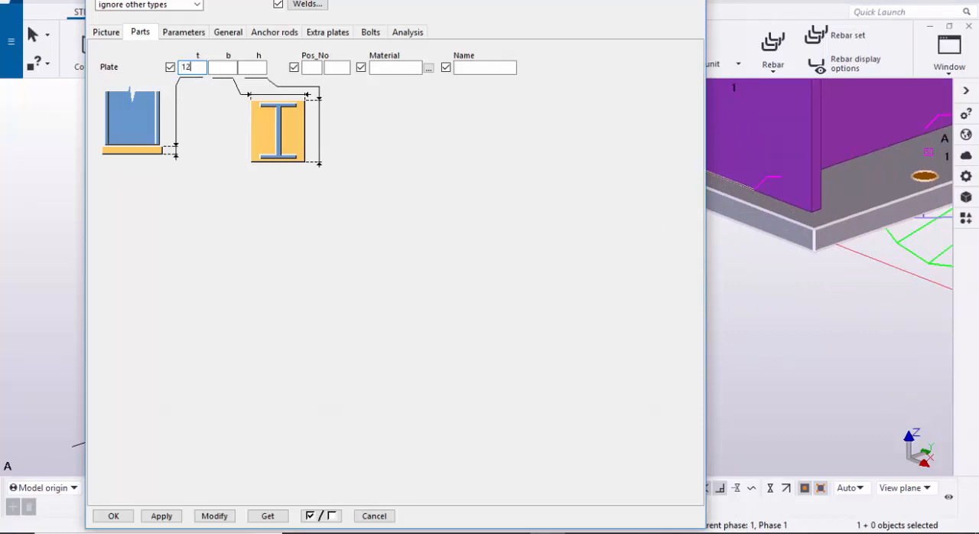
text(12)
click(217, 515)
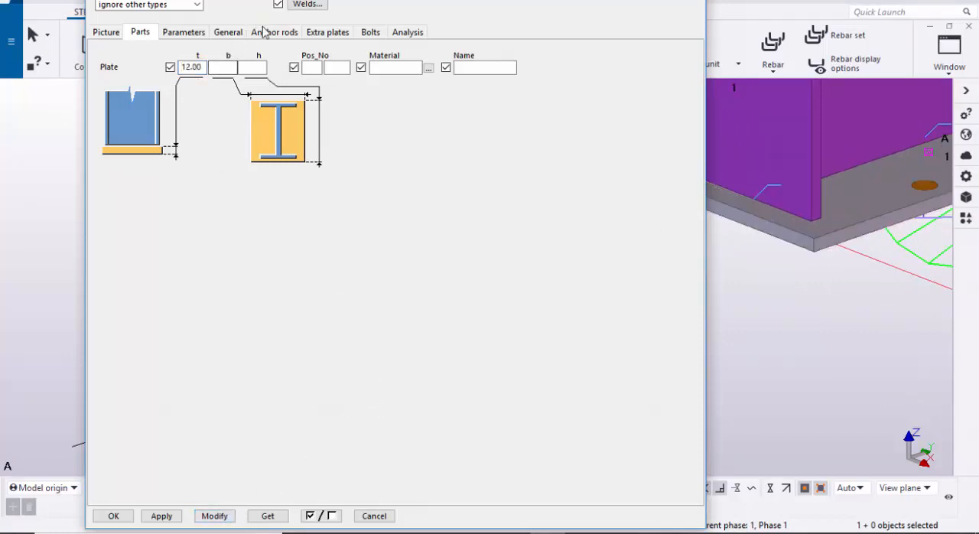
Step: Set the anchor rod profile to the circular section ROD with a 16 mm diameter
click(266, 33)
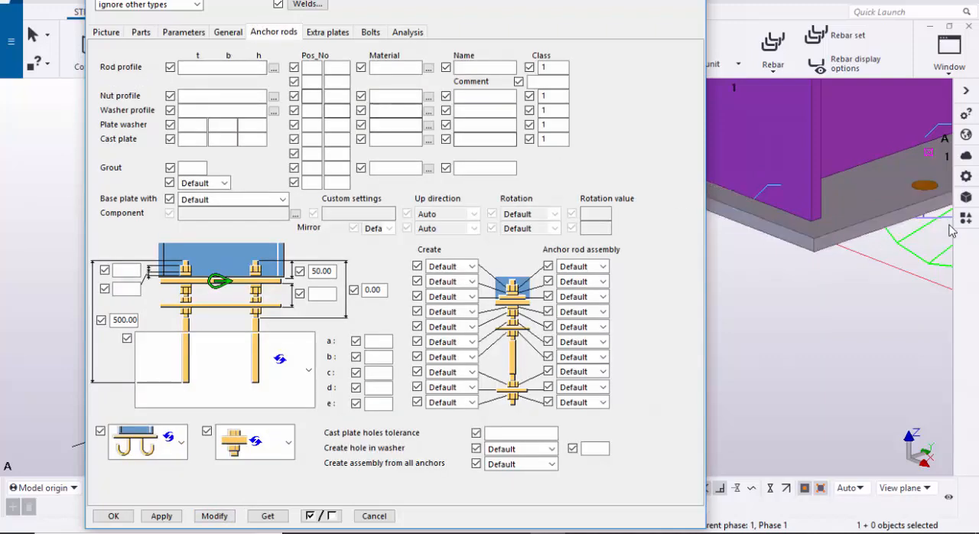
click(273, 68)
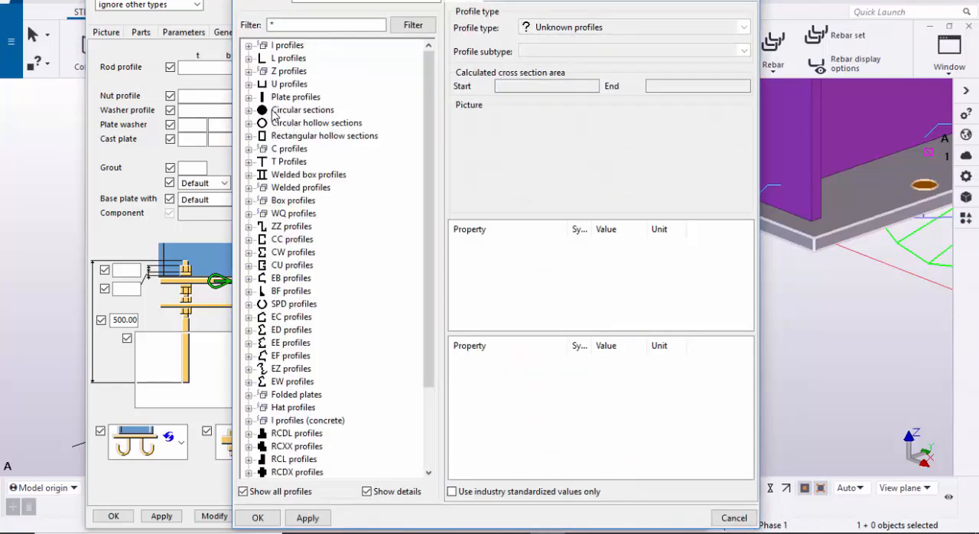
click(247, 111)
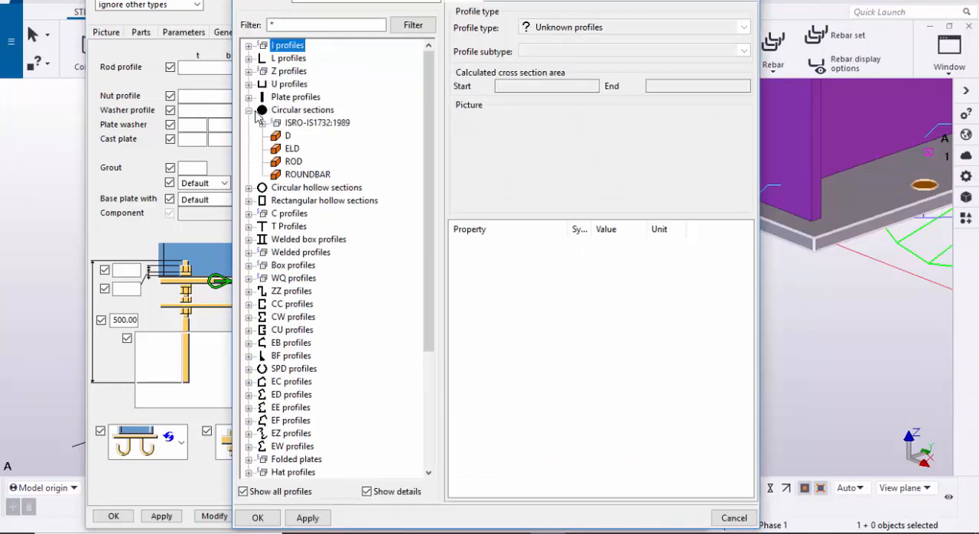
click(293, 162)
click(635, 246)
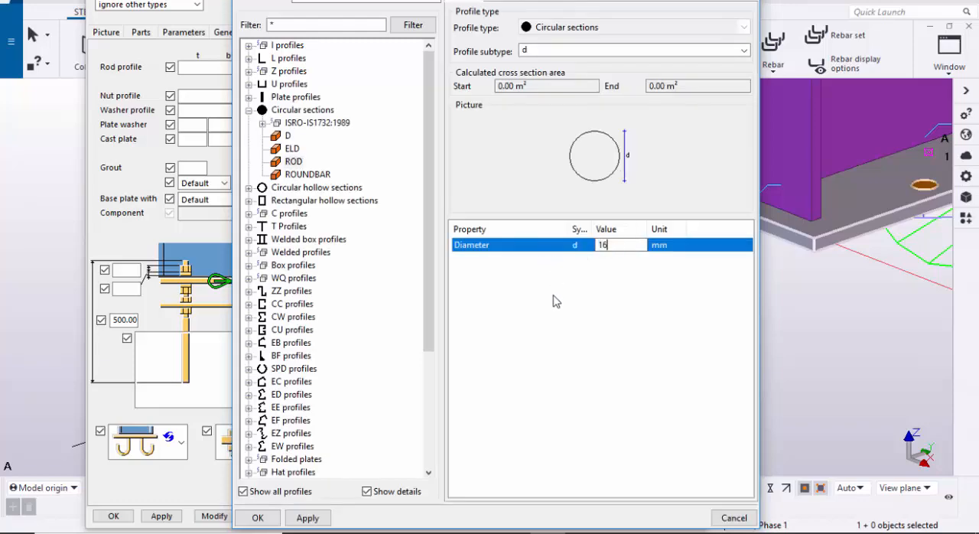
click(307, 518)
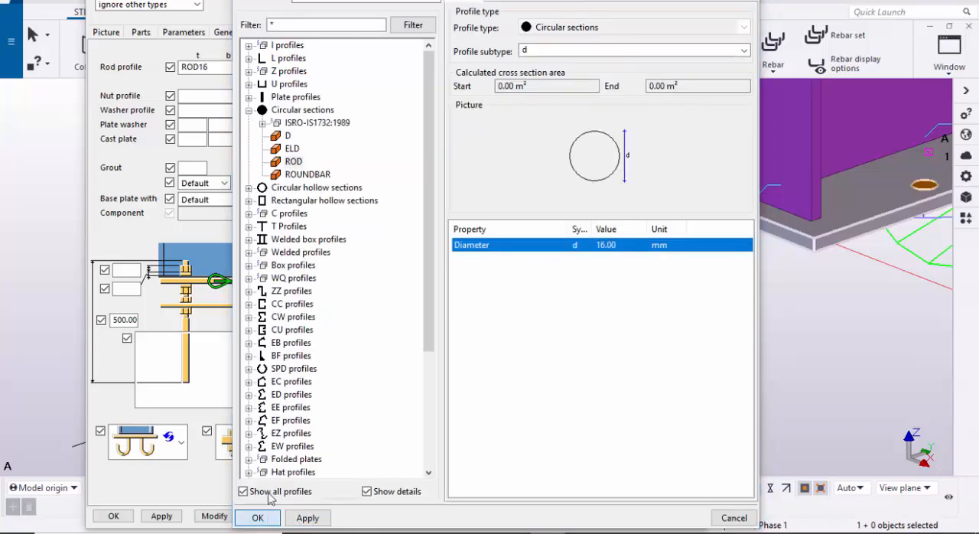
click(258, 518)
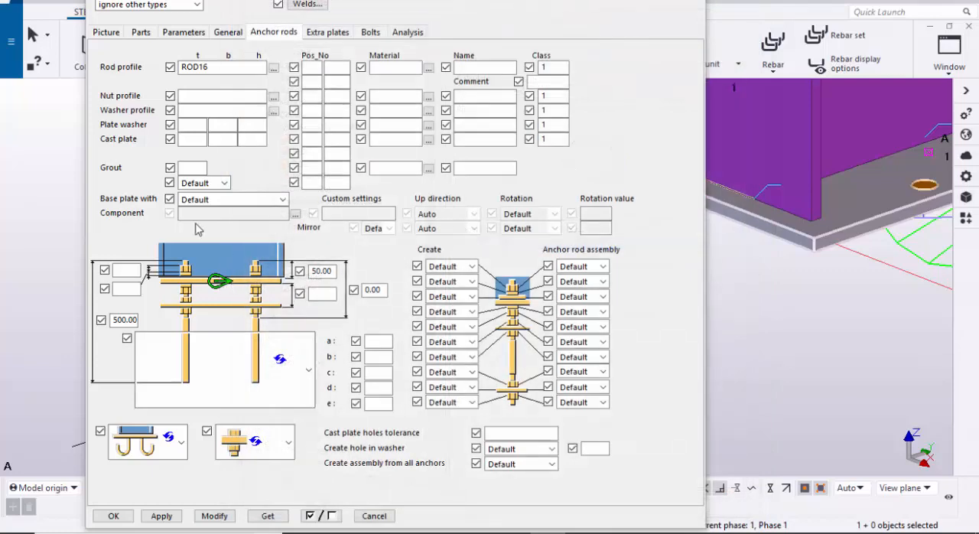
Step: Set the anchor rod nut profile to NUTM16-HSFG from the user-defined fixed nut profiles
click(273, 98)
scroll(291, 358, down, 2)
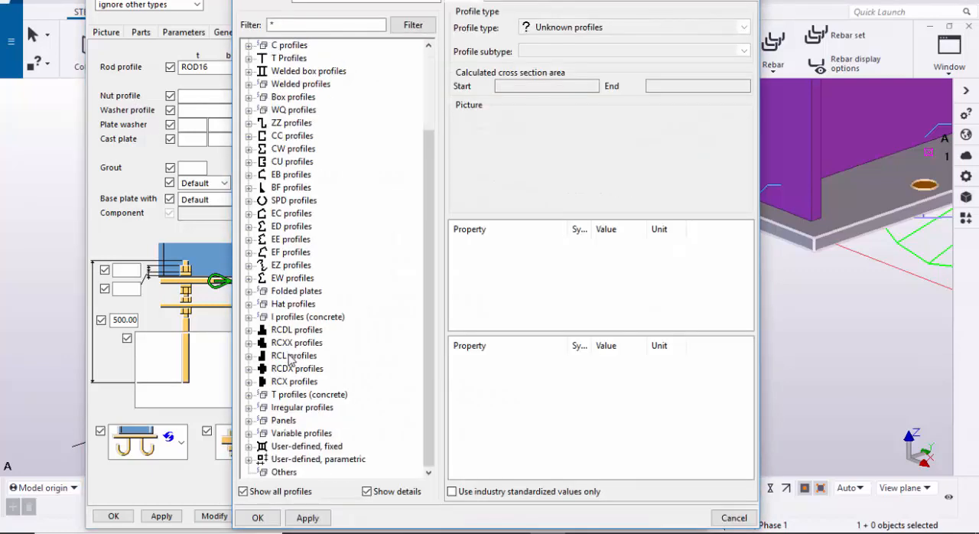
click(250, 447)
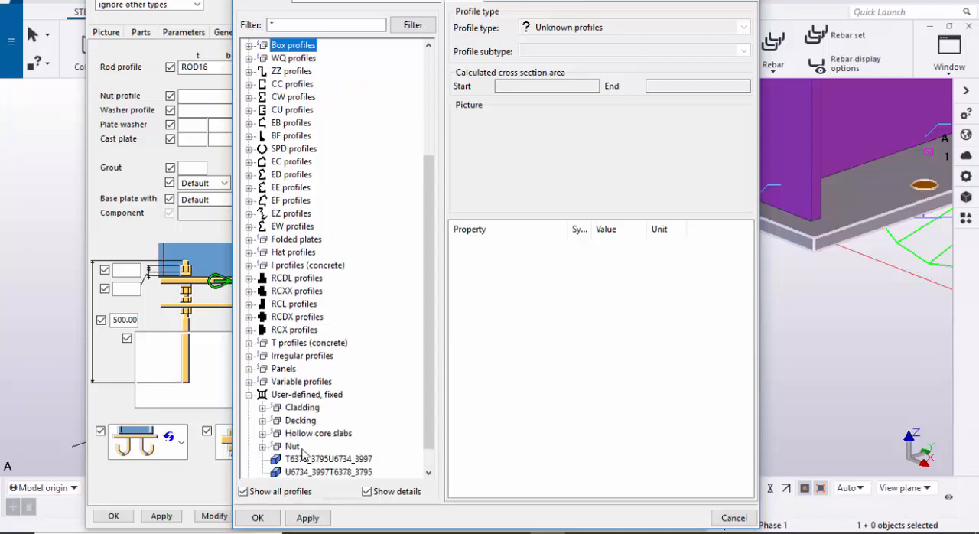
scroll(303, 454, down, 1)
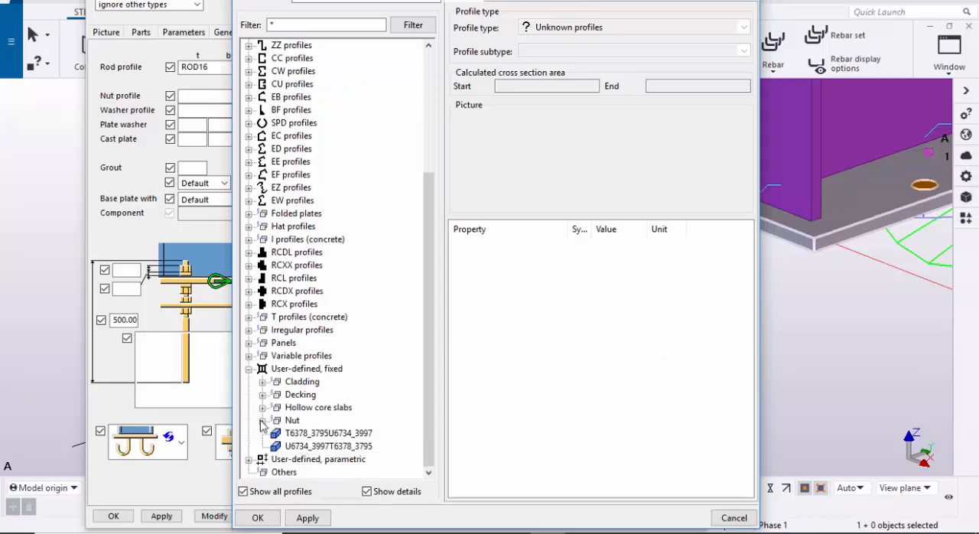
click(262, 420)
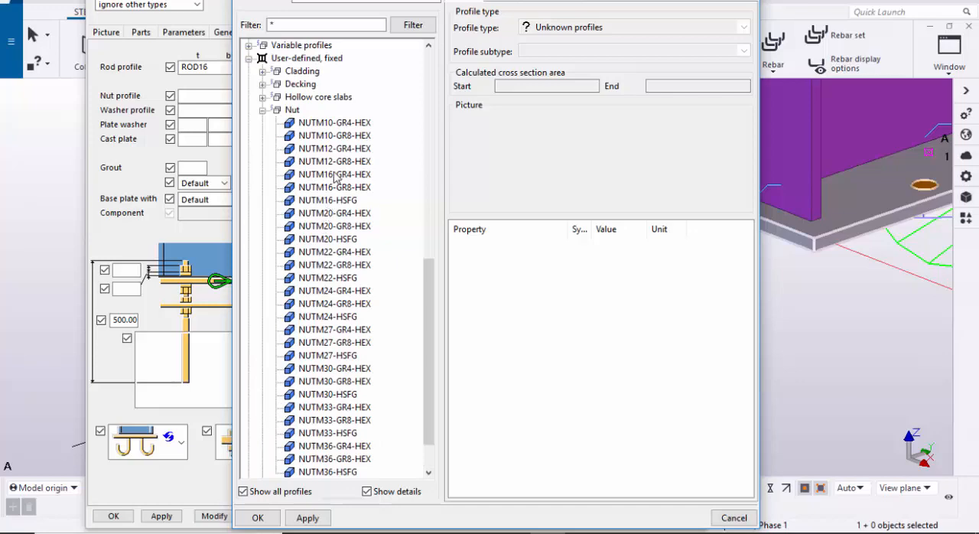
click(325, 201)
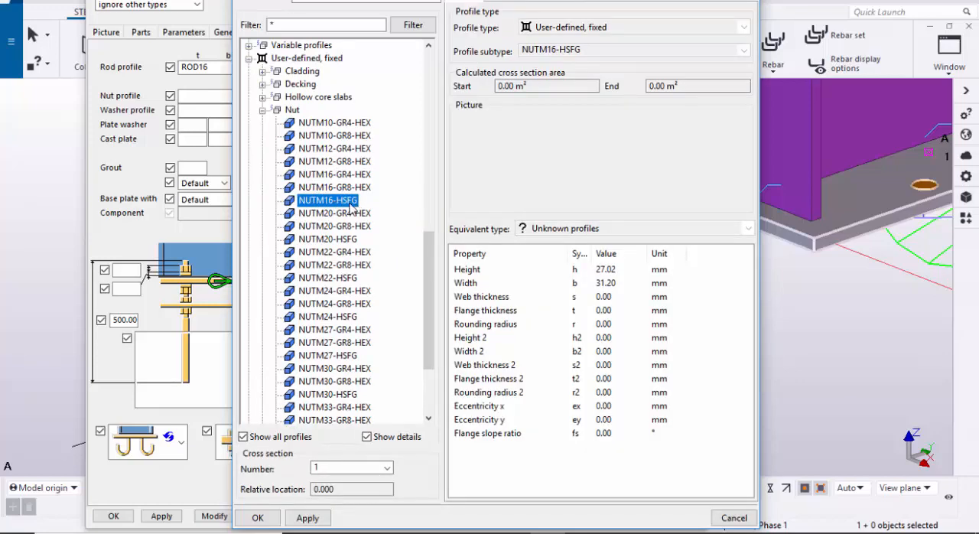
click(307, 519)
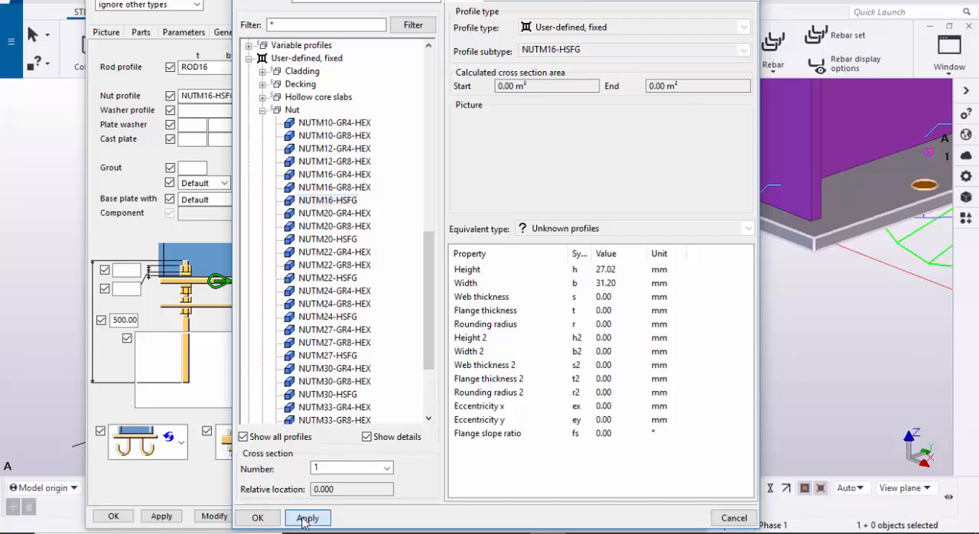
click(256, 518)
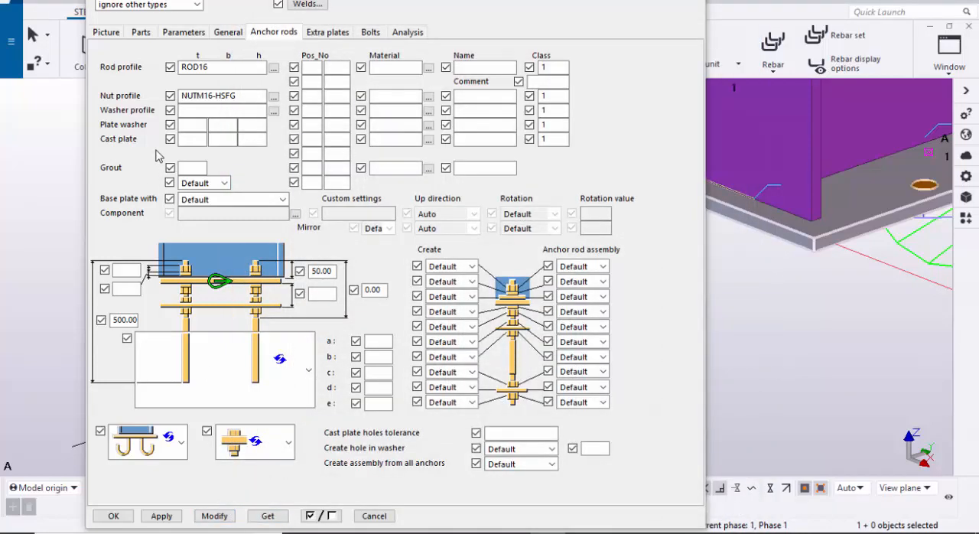
Step: Fit the base plate with anchor rods and choose the L-shaped bent rod with dimensions a and b
click(206, 201)
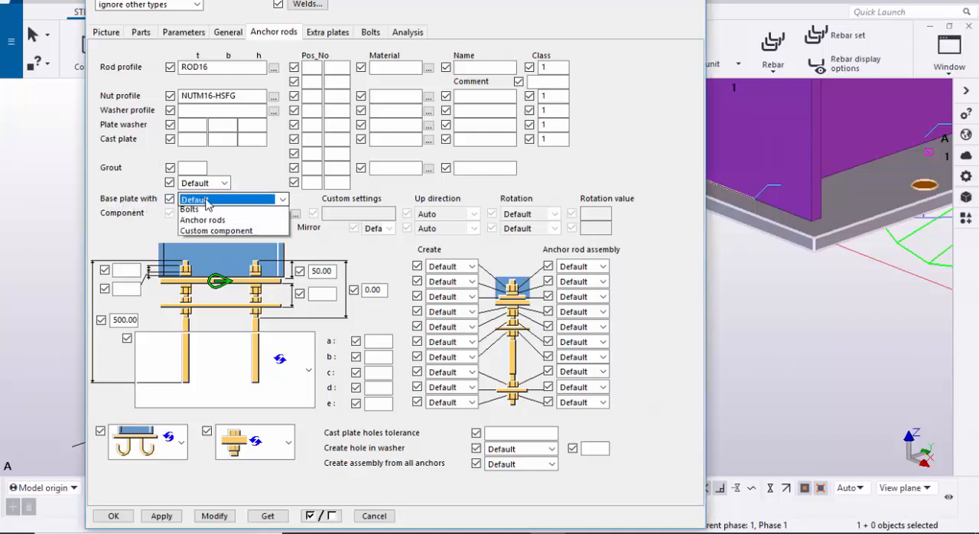
click(217, 236)
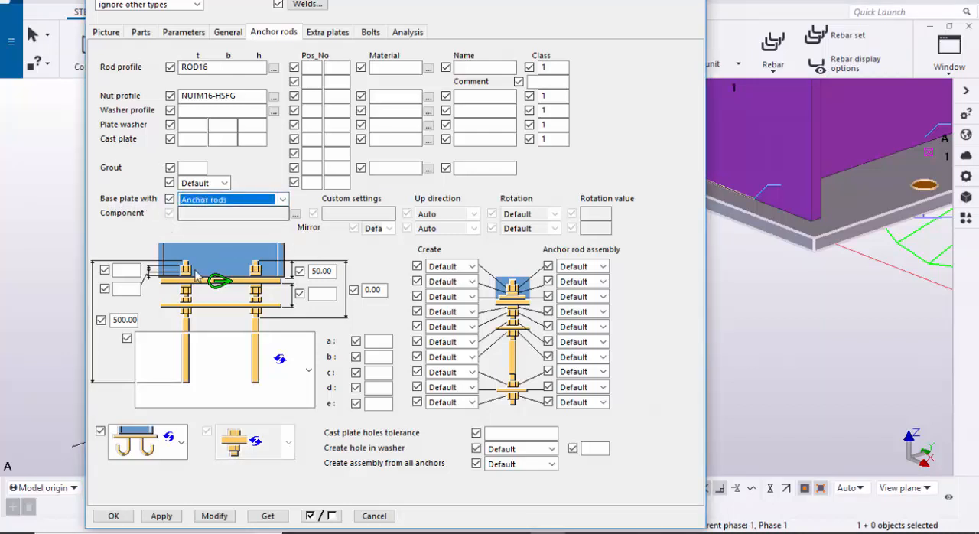
click(200, 363)
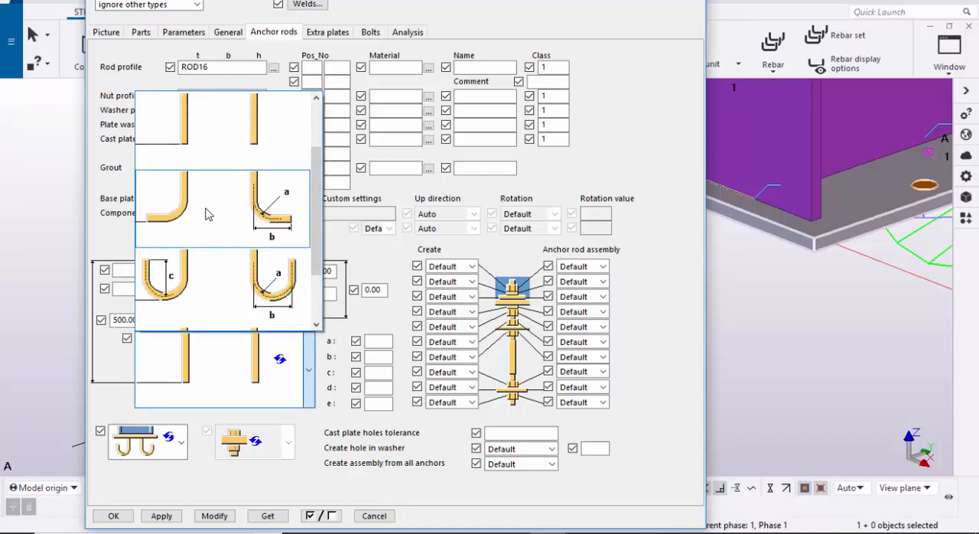
click(206, 212)
Step: Set the first two anchor rod assembly parts in the Create options to Yes and modify the connection
click(463, 268)
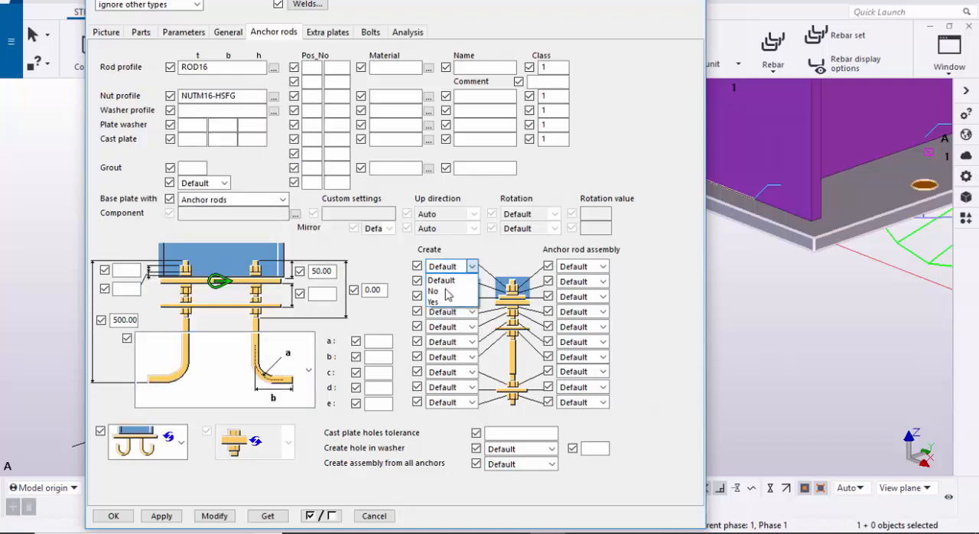
click(448, 292)
click(448, 282)
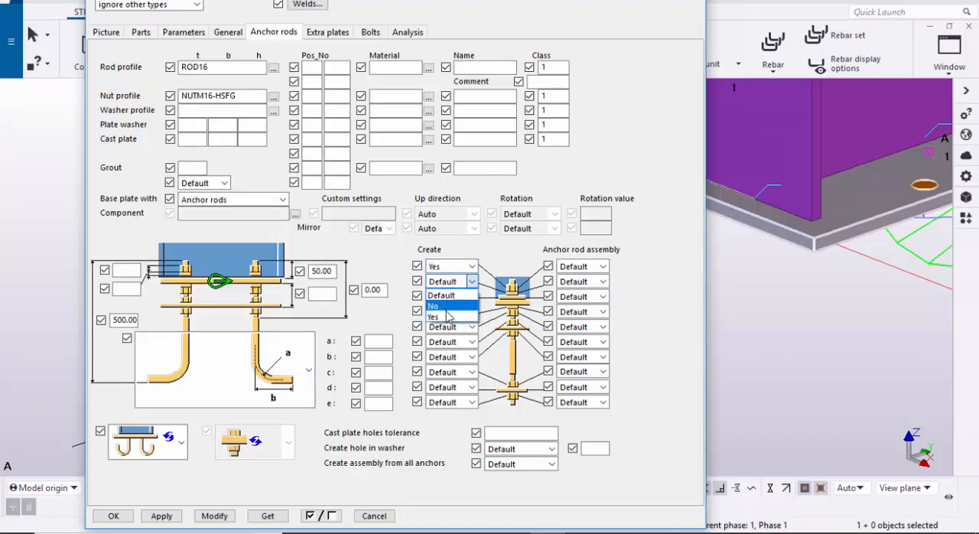
click(448, 308)
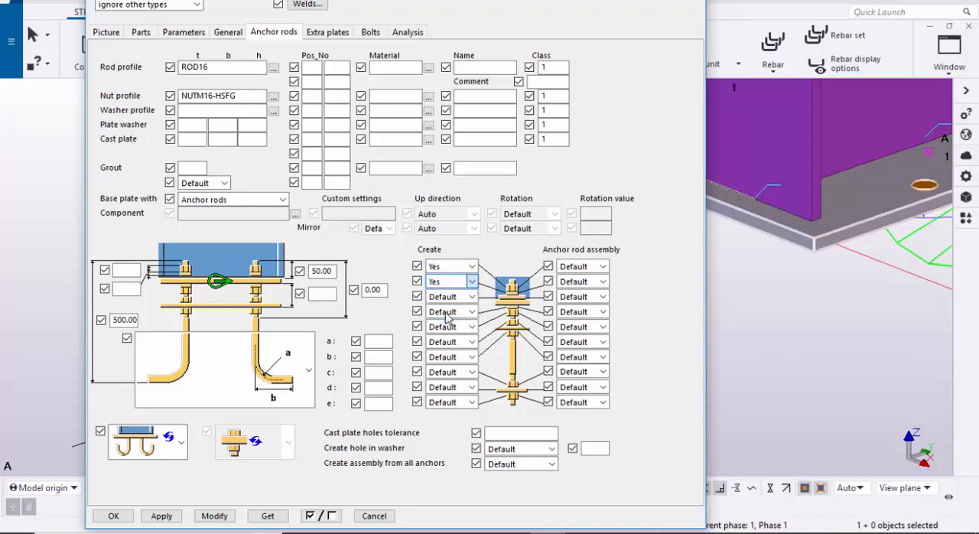
click(218, 515)
scroll(817, 341, down, 5)
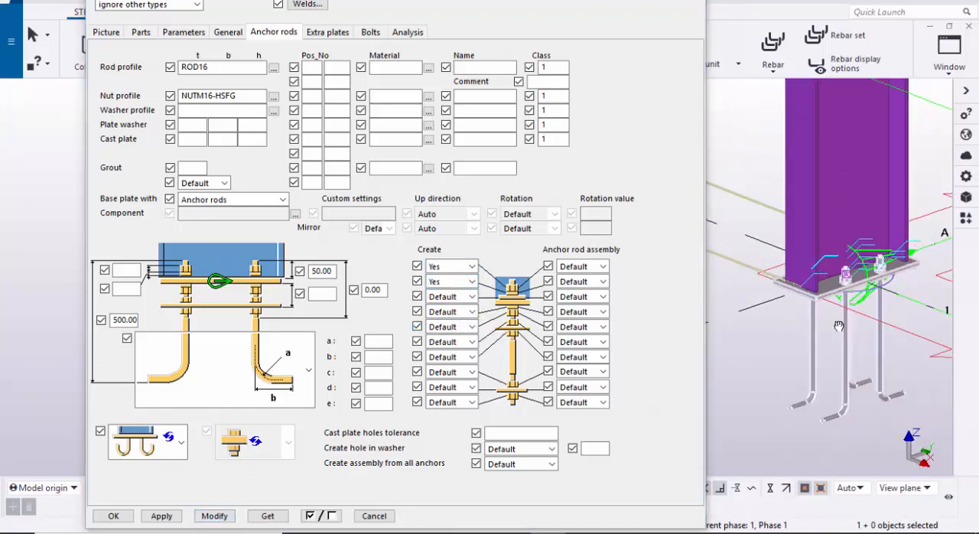
middle_drag(831, 309, 820, 270)
scroll(831, 273, up, 4)
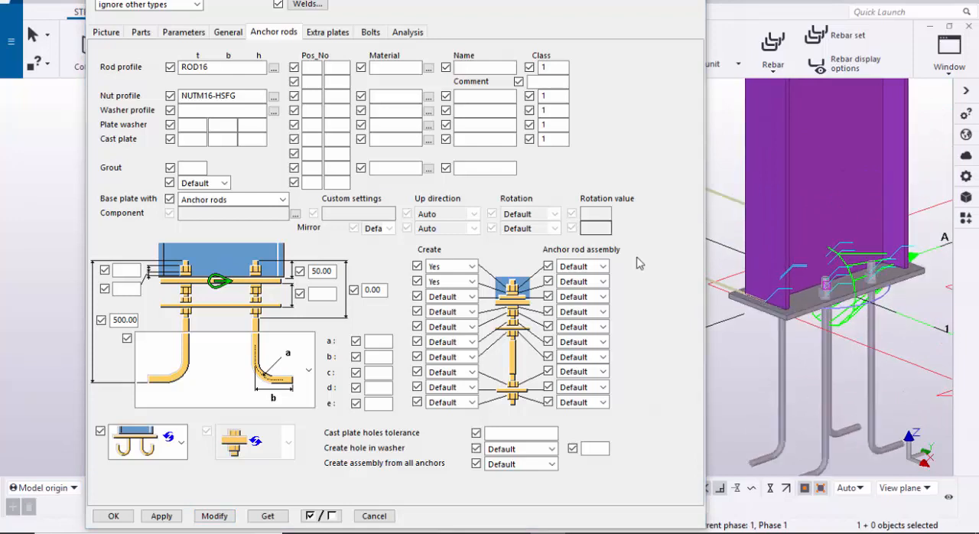
Step: Set the base plate's bolt size to 16 and the hole tolerance to 5
click(368, 32)
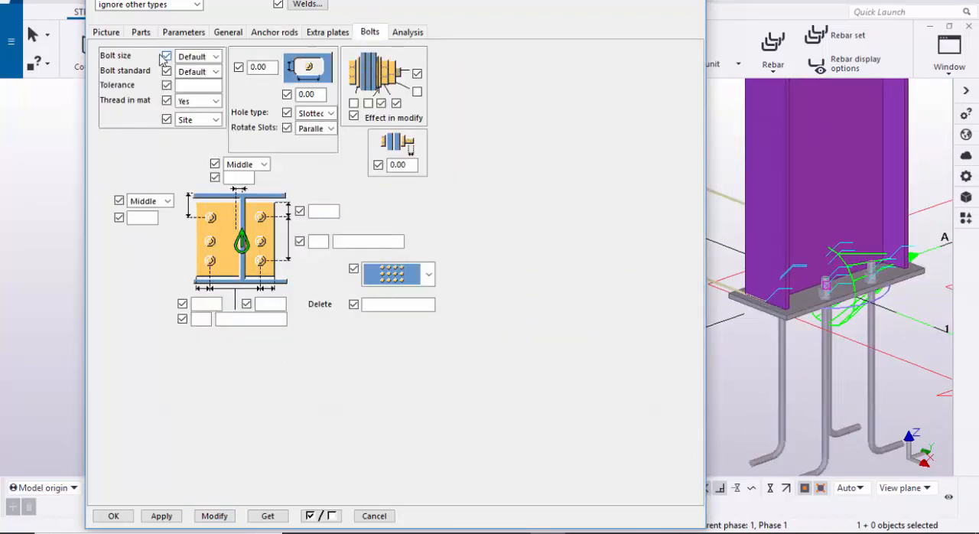
click(195, 57)
click(184, 102)
click(194, 86)
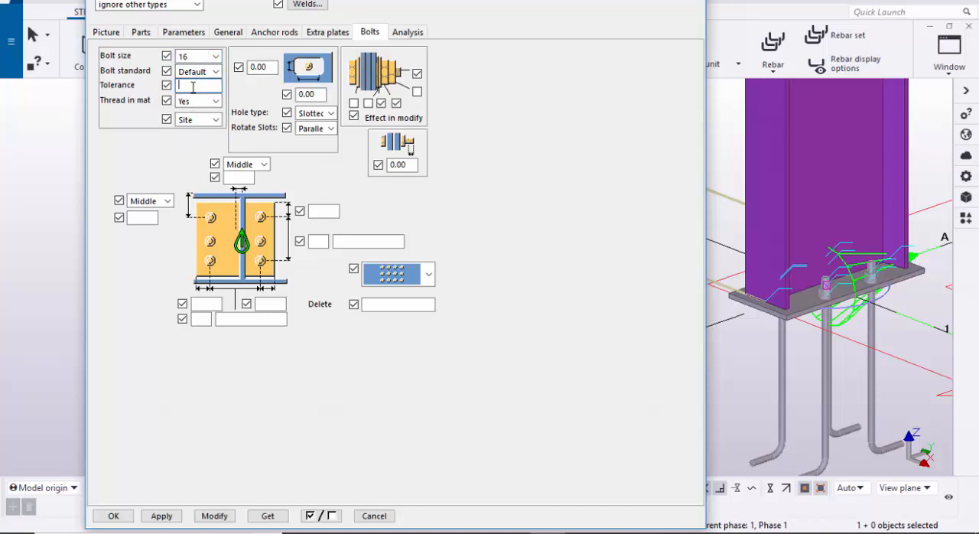
text(5)
Step: Set the vertical bolt edge distance to 100 and use 3 bolt rows spaced 125 apart
click(335, 213)
scroll(812, 298, up, 5)
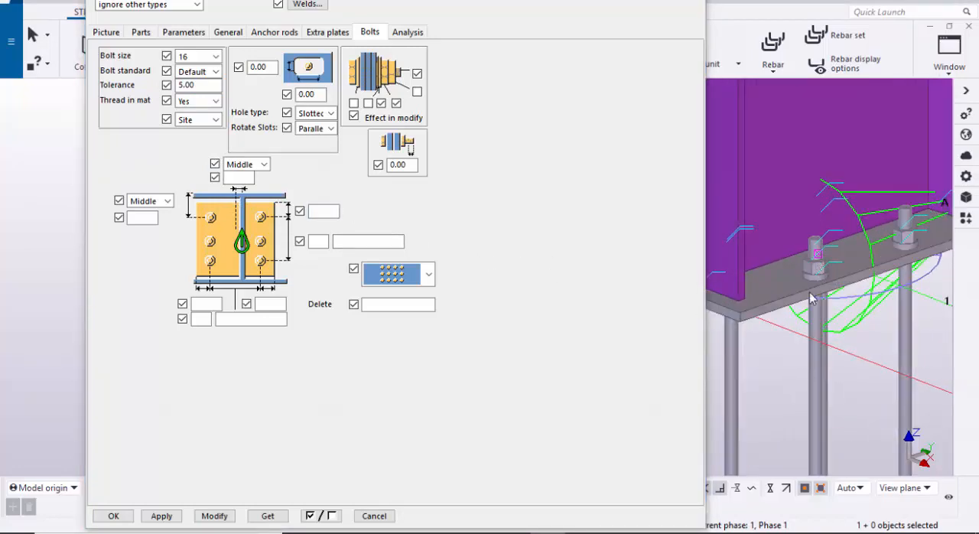
scroll(736, 318, down, 1)
click(316, 213)
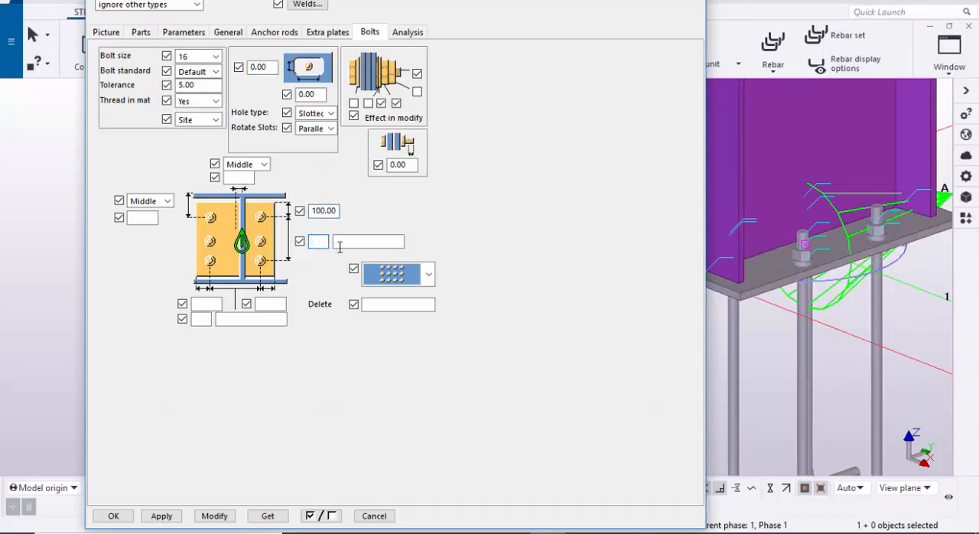
text(3)
key(Tab)
text(125)
scroll(824, 256, up, 2)
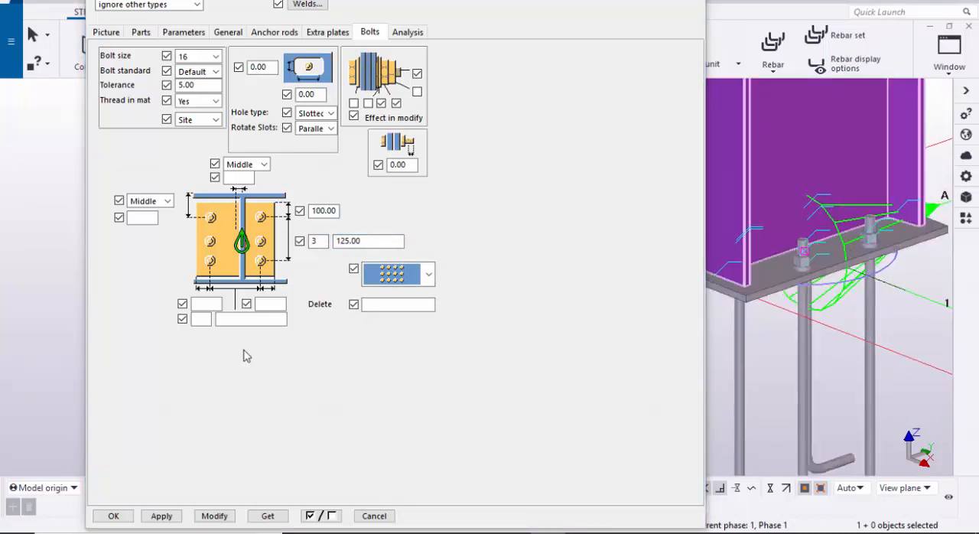
Step: Set both horizontal bolt edge distances to 50 with 2 bolt columns spaced 100 apart, and modify the connection
click(207, 304)
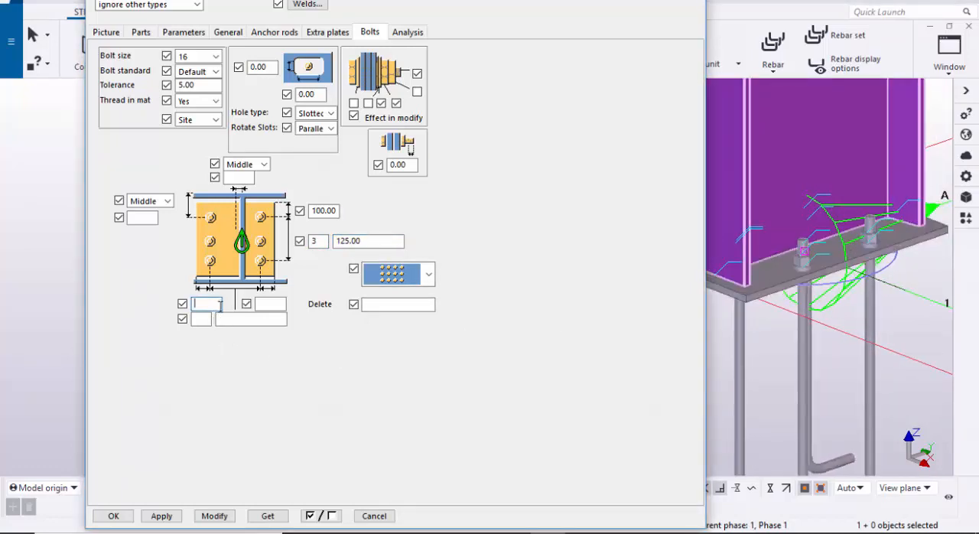
text(50)
click(263, 305)
text(50)
click(201, 319)
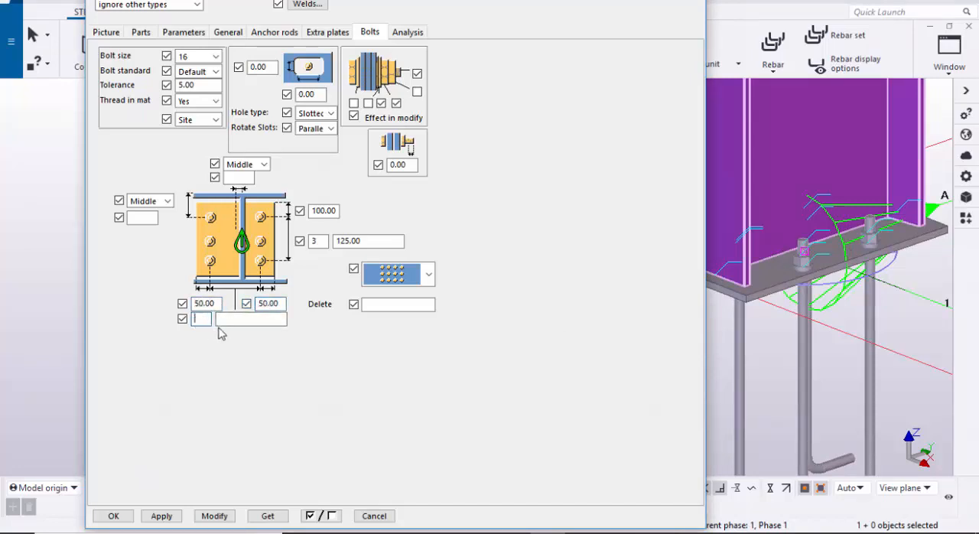
text(2)
click(277, 321)
click(214, 516)
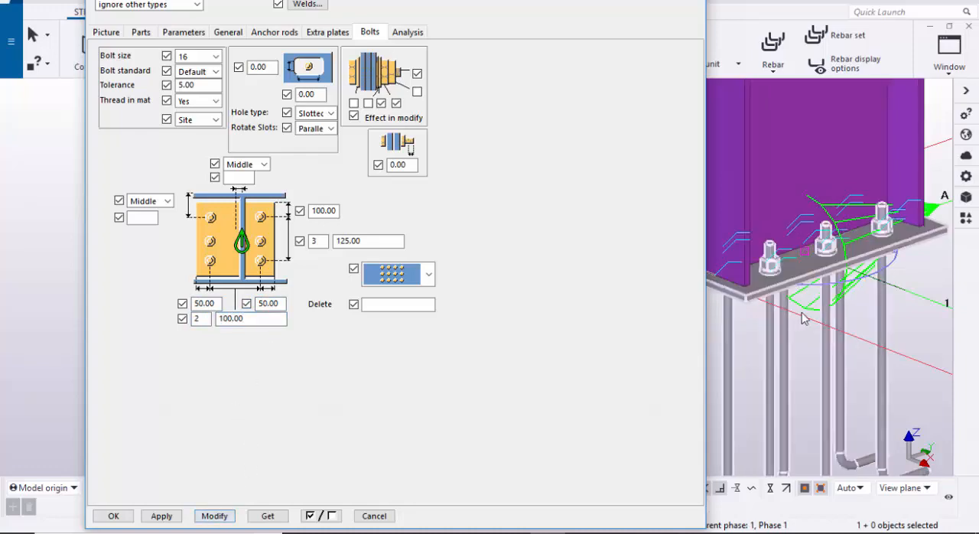
Step: Examine the base plate, nuts and bent anchor rods at the foot of column A/1 from several angles
scroll(804, 335, up, 5)
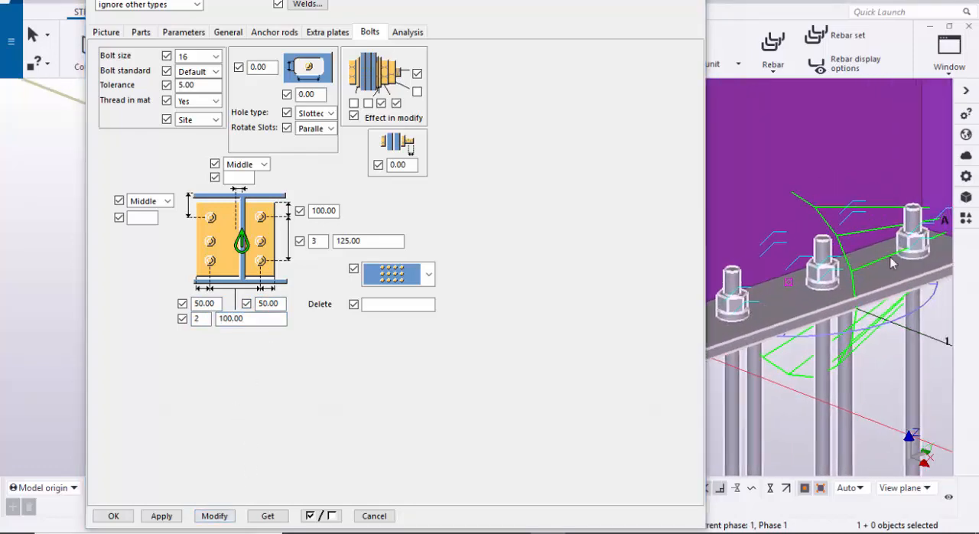
scroll(872, 288, down, 4)
ctrl+middle_drag(804, 319, 889, 343)
scroll(782, 280, down, 5)
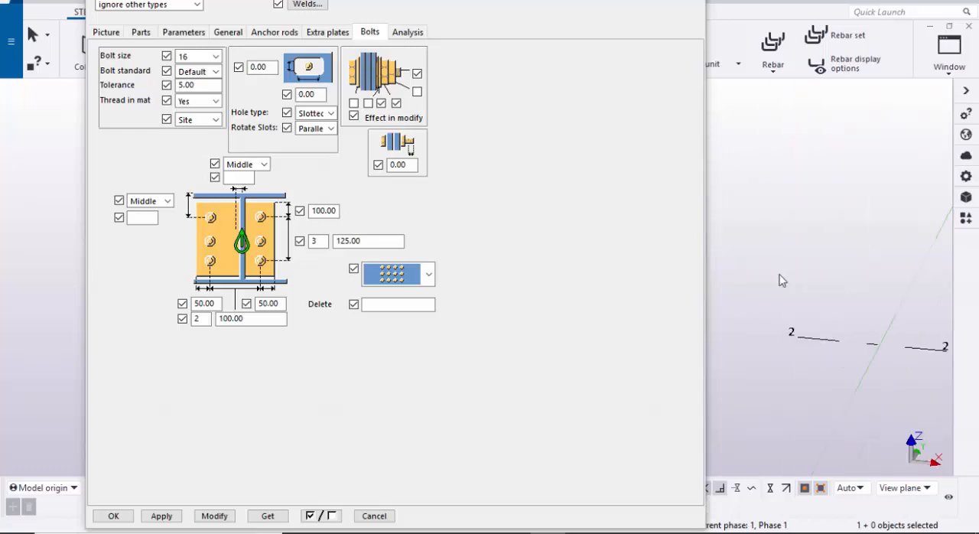
scroll(801, 324, up, 1)
middle_drag(803, 325, 770, 95)
scroll(826, 364, up, 5)
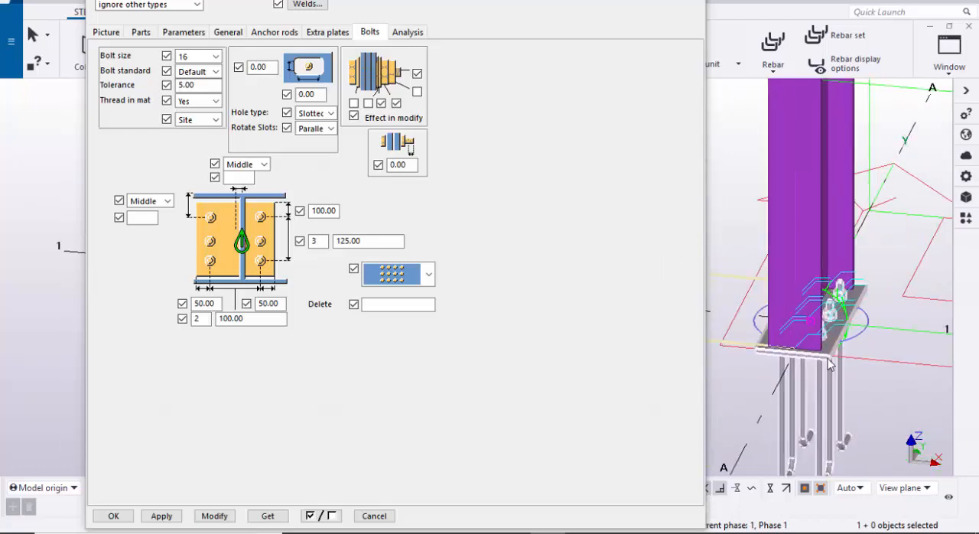
key(v)
click(816, 353)
ctrl+middle_drag(817, 354, 791, 365)
Step: Accept the base plate properties and redraw the 3D view
click(201, 517)
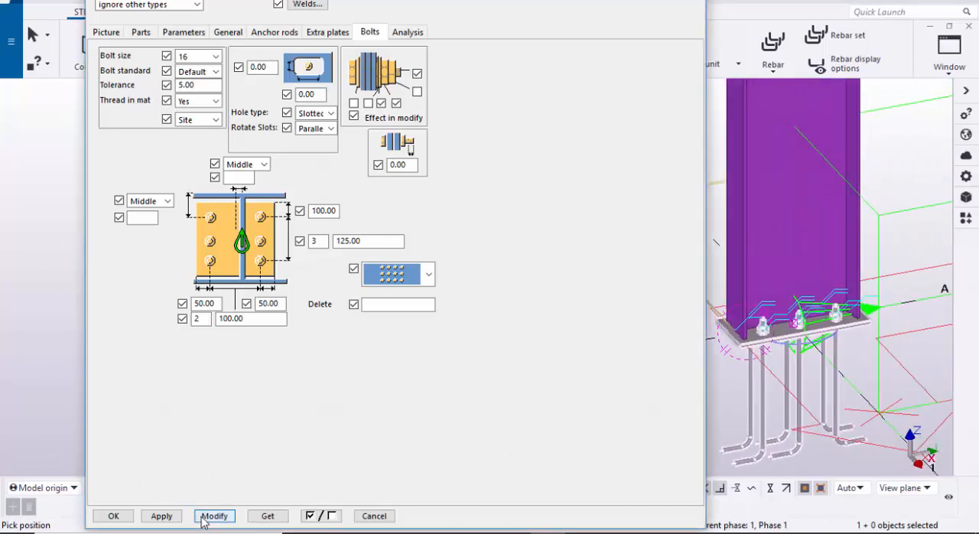
click(113, 517)
right_click(238, 246)
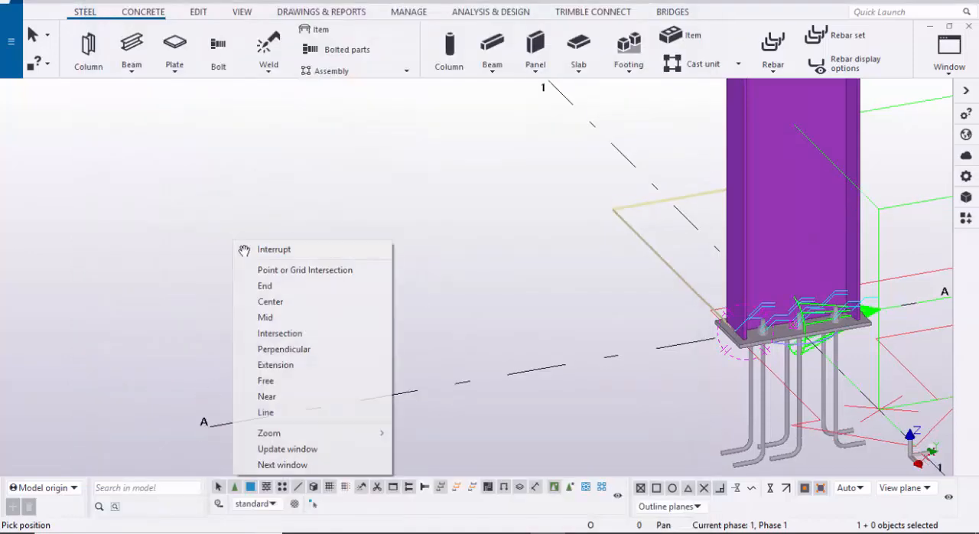
click(264, 249)
scroll(331, 292, down, 2)
middle_drag(294, 277, 171, 291)
click(177, 246)
right_click(174, 245)
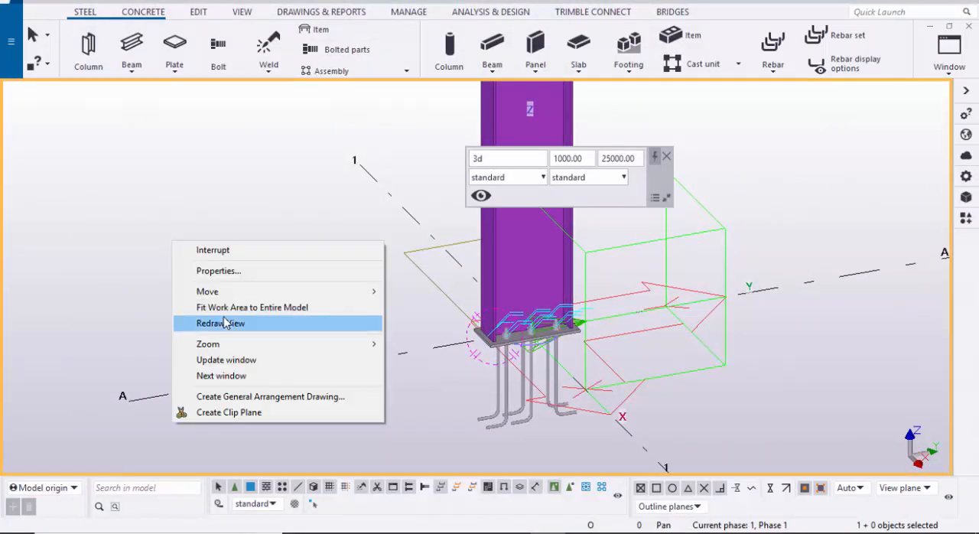
click(228, 324)
Step: Apply the Base plate (1042) component to the foot of the column at grid A/2
middle_drag(387, 352, 321, 377)
scroll(321, 377, down, 2)
scroll(321, 377, down, 2)
middle_drag(697, 303, 571, 326)
scroll(570, 326, up, 2)
scroll(571, 328, down, 2)
middle_drag(734, 303, 494, 362)
scroll(563, 348, down, 1)
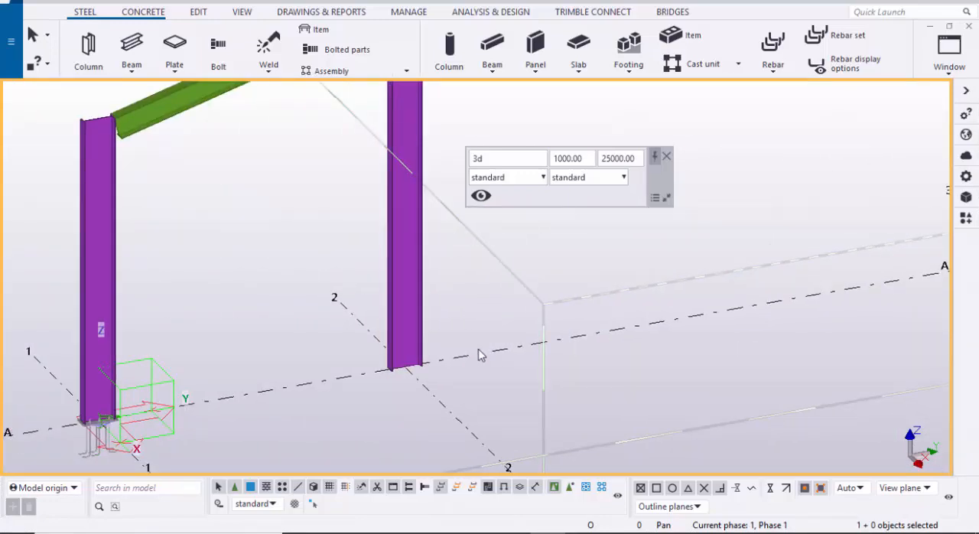
key(ctrl+f)
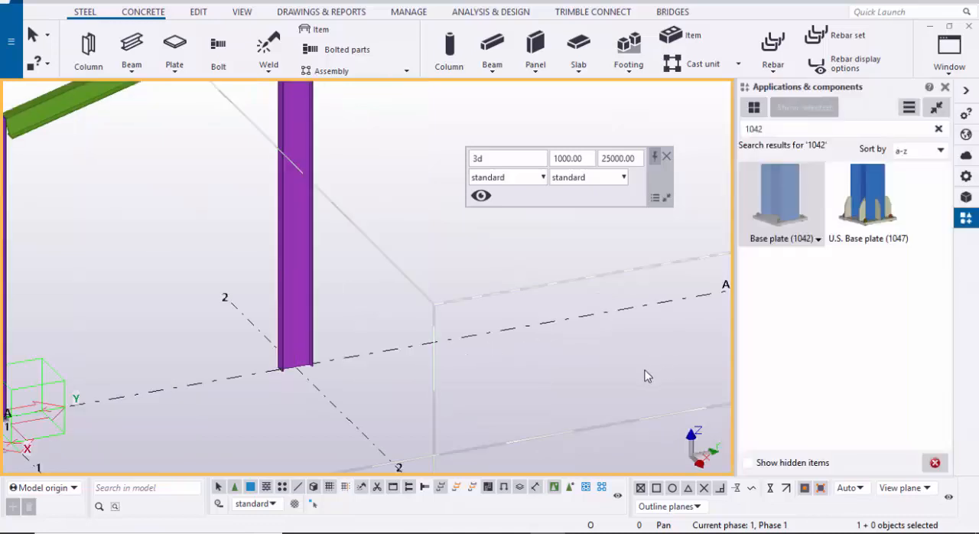
click(798, 208)
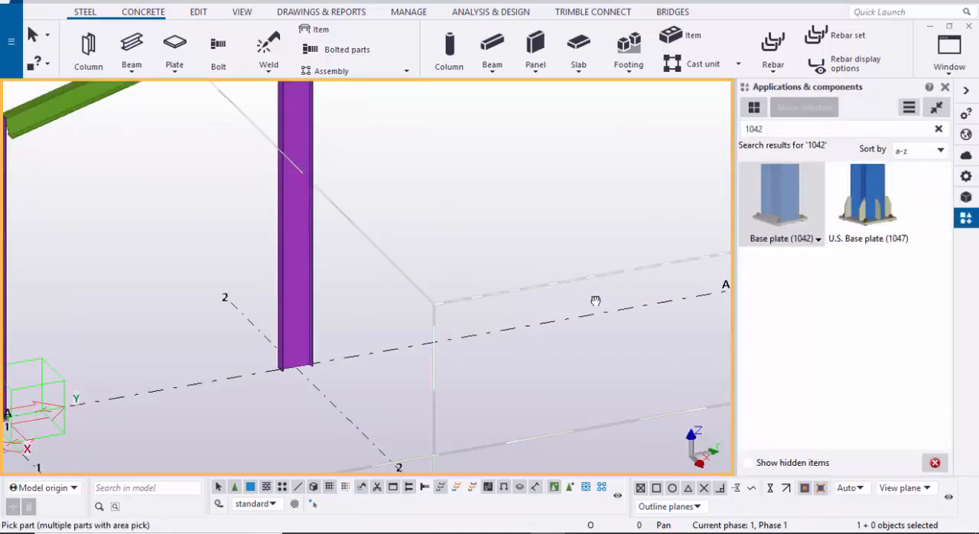
middle_drag(595, 300, 700, 305)
scroll(420, 345, up, 3)
click(398, 319)
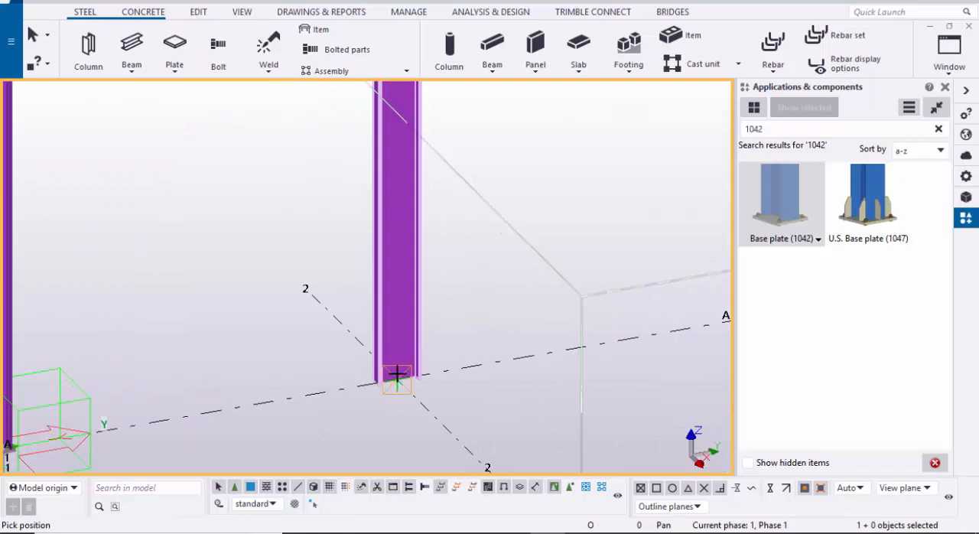
click(397, 375)
Step: Apply the same base plate component to the foot of the column at grid A/3
scroll(411, 373, down, 2)
middle_drag(487, 385, 255, 417)
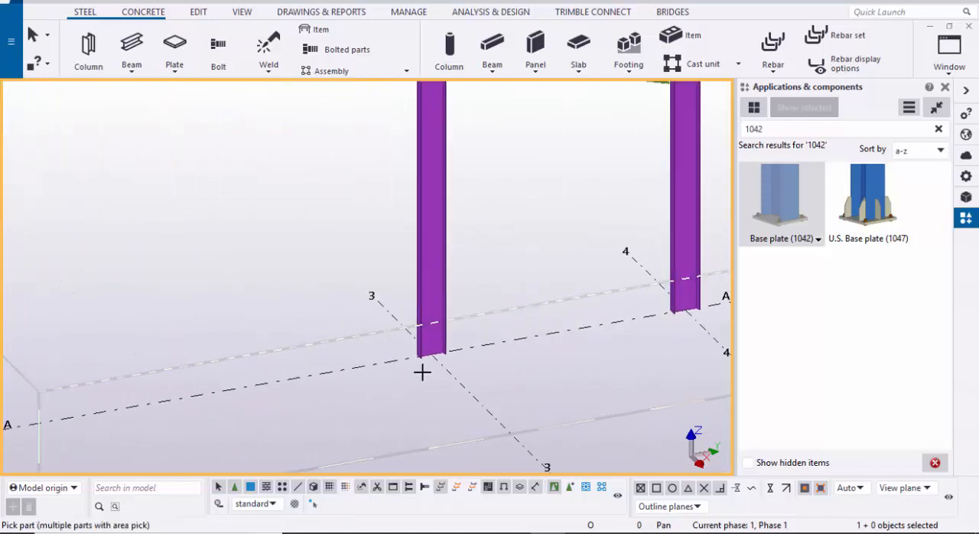
scroll(422, 372, up, 2)
click(431, 353)
click(431, 360)
scroll(466, 361, down, 2)
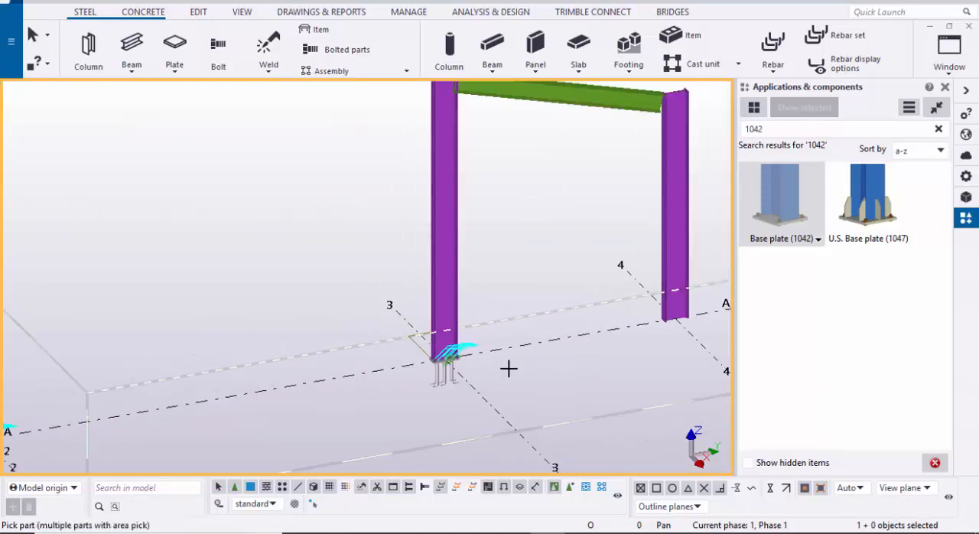
Step: Apply the Base plate (1042) component to the foot of the column at grid A/4 and end the command
middle_drag(510, 367, 367, 382)
scroll(512, 347, up, 3)
click(541, 302)
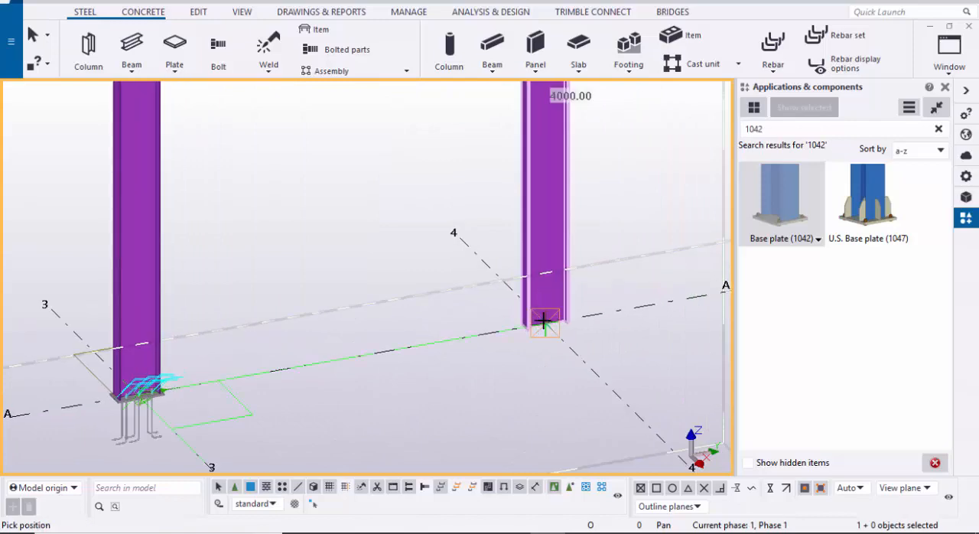
click(539, 326)
scroll(512, 346, down, 3)
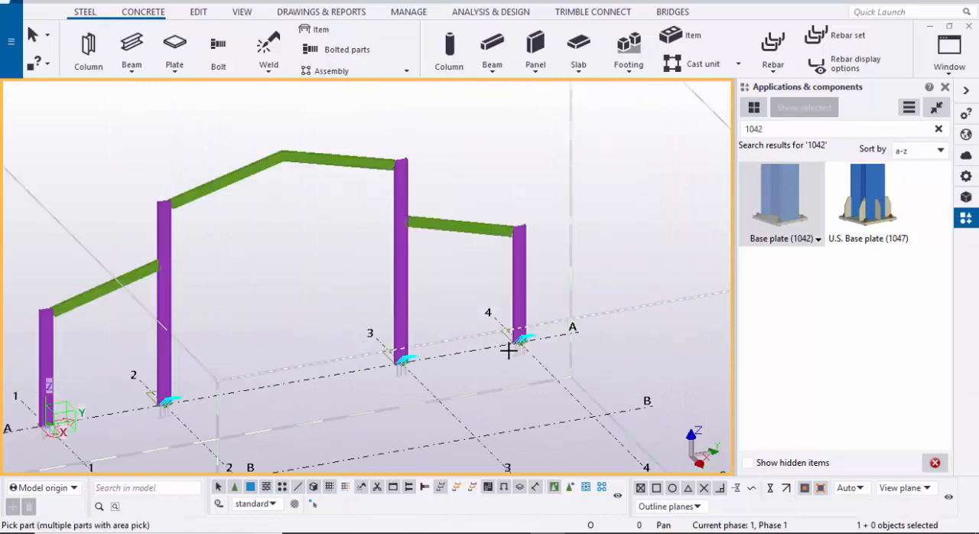
right_click(612, 214)
click(635, 221)
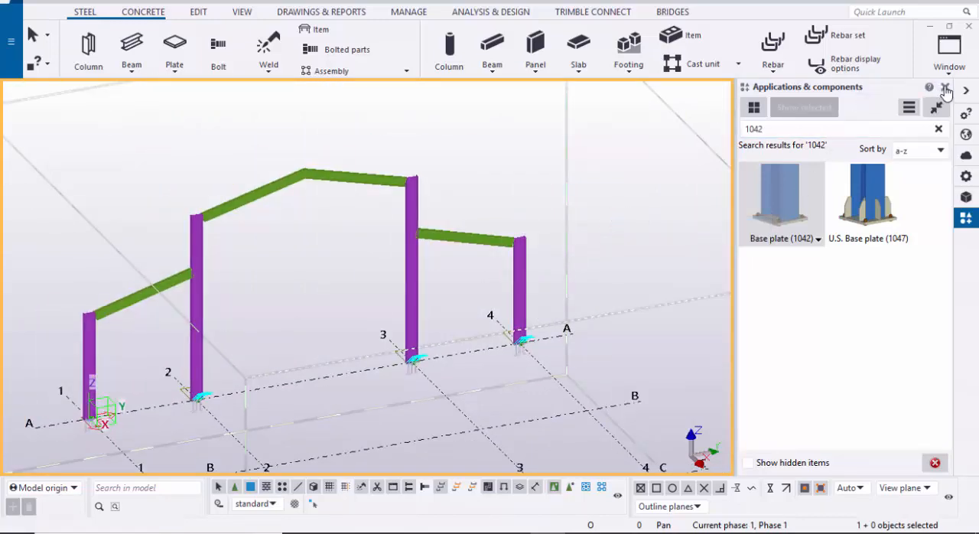
Step: Close the component catalog and redraw the 3D view of the frame
click(946, 89)
right_click(763, 179)
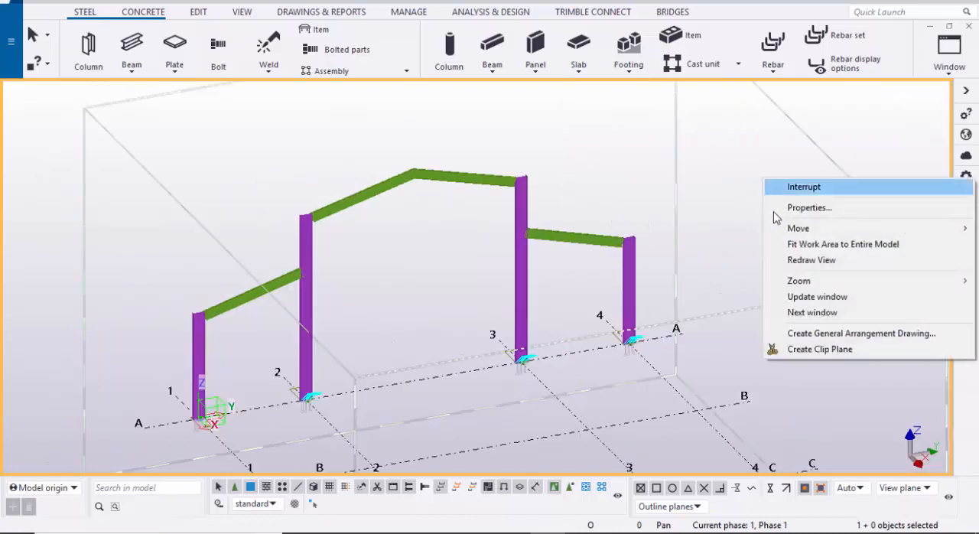
click(810, 260)
Step: Search the component catalog for 144 to find a connection for the rafter at column A/1
scroll(375, 356, up, 10)
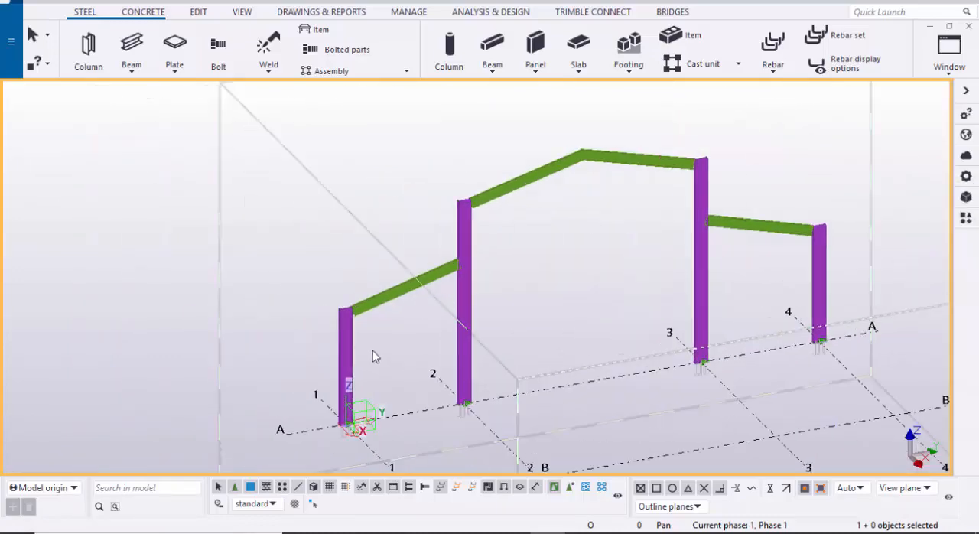
scroll(483, 368, up, 4)
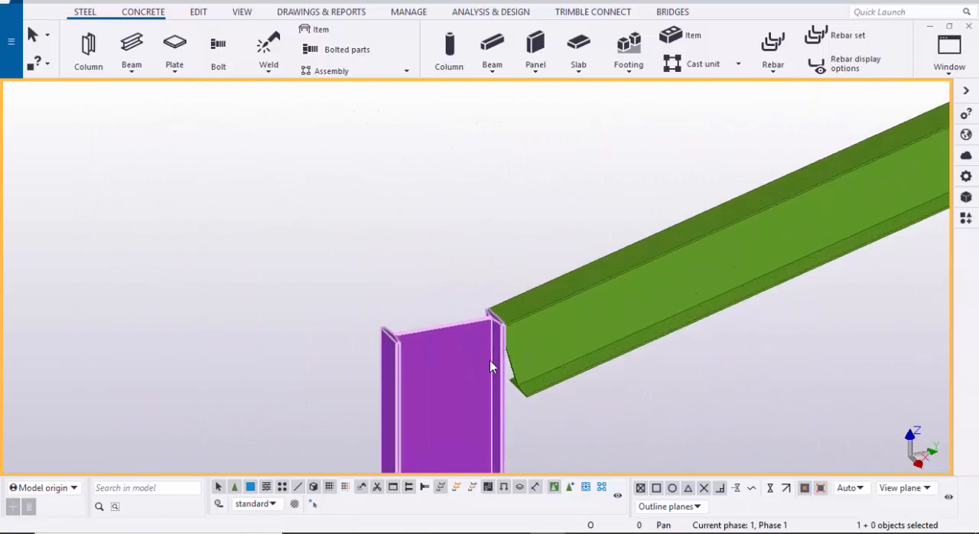
mouse_move(500, 341)
ctrl+middle_down()
mouse_move(518, 360)
mouse_move(479, 365)
mouse_move(520, 376)
mouse_move(469, 374)
ctrl+middle_up()
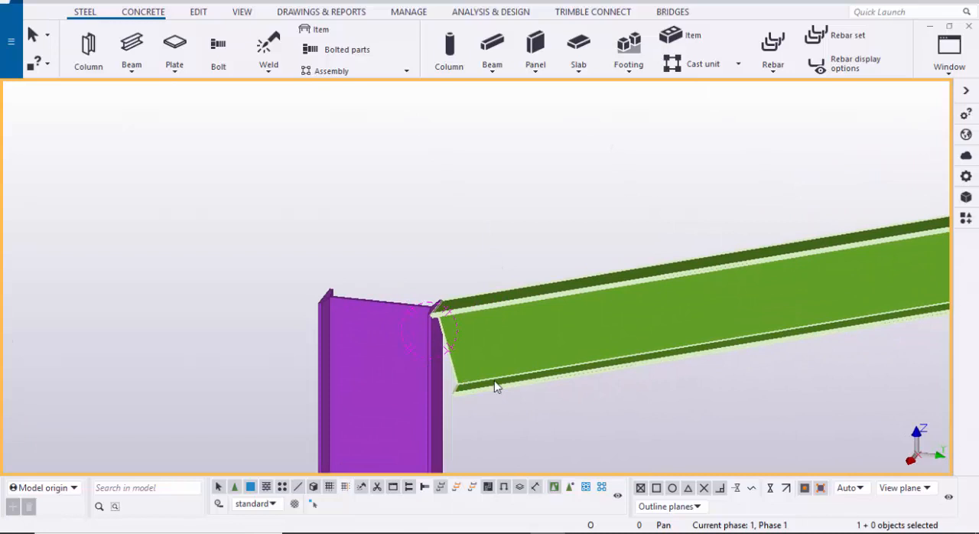
key(ctrl+f)
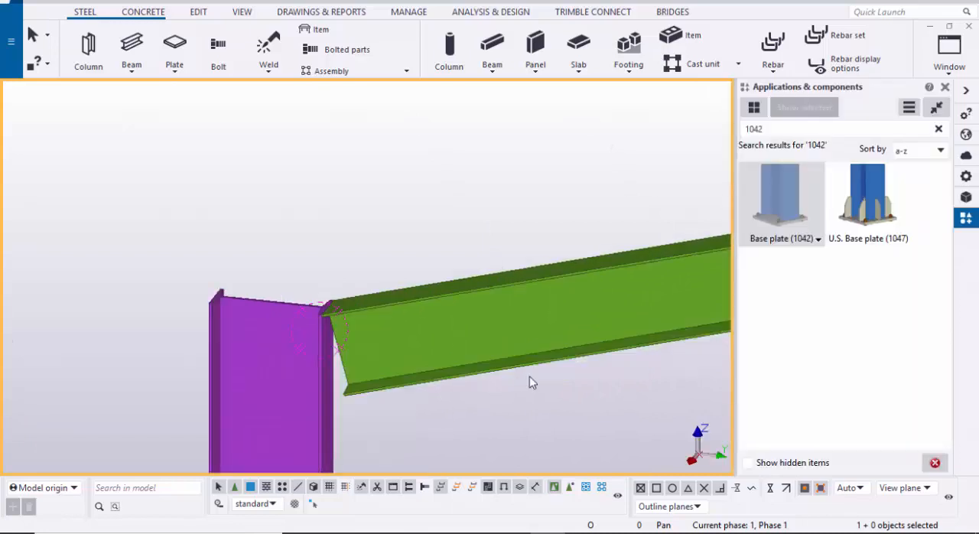
click(938, 130)
click(818, 128)
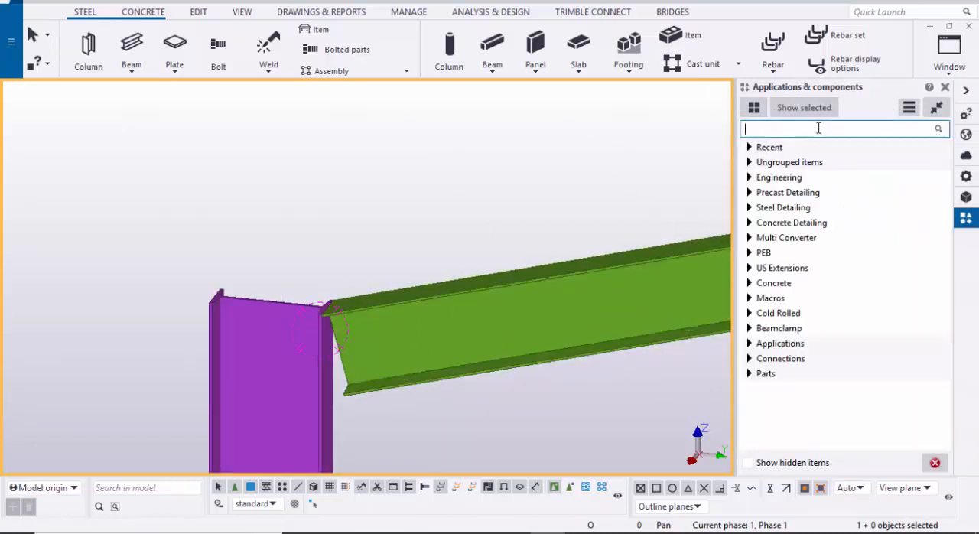
text(144)
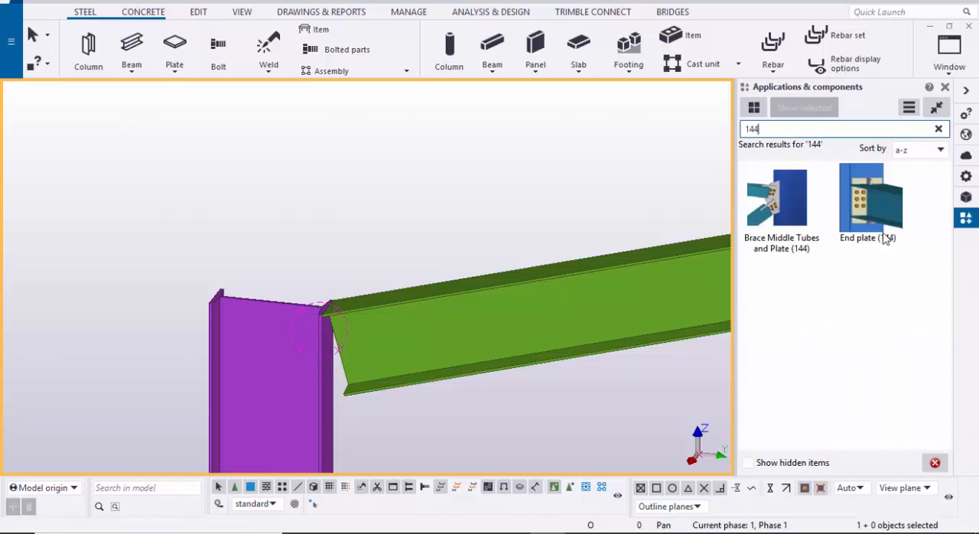
Step: Connect the sloping rafter to column A/1 with End plate (144), using the column as main part, and close the catalog
click(869, 220)
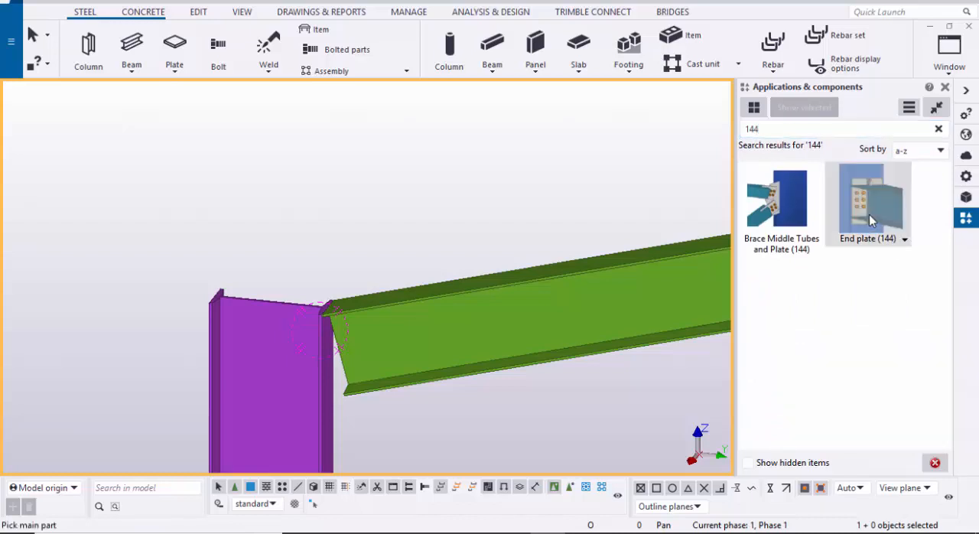
scroll(418, 345, down, 2)
middle_drag(418, 345, 414, 284)
scroll(296, 350, up, 2)
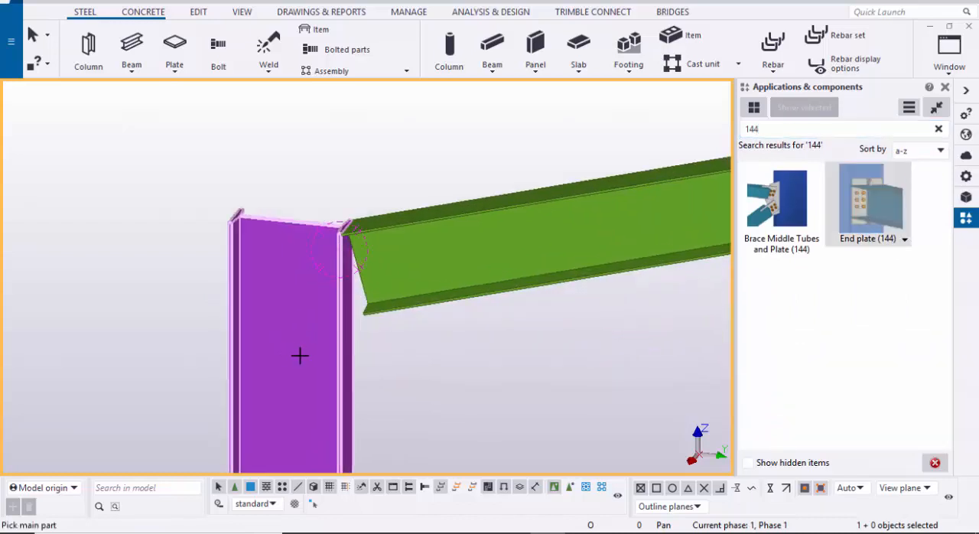
click(306, 355)
scroll(370, 344, down, 2)
middle_drag(449, 345, 353, 363)
scroll(384, 310, up, 1)
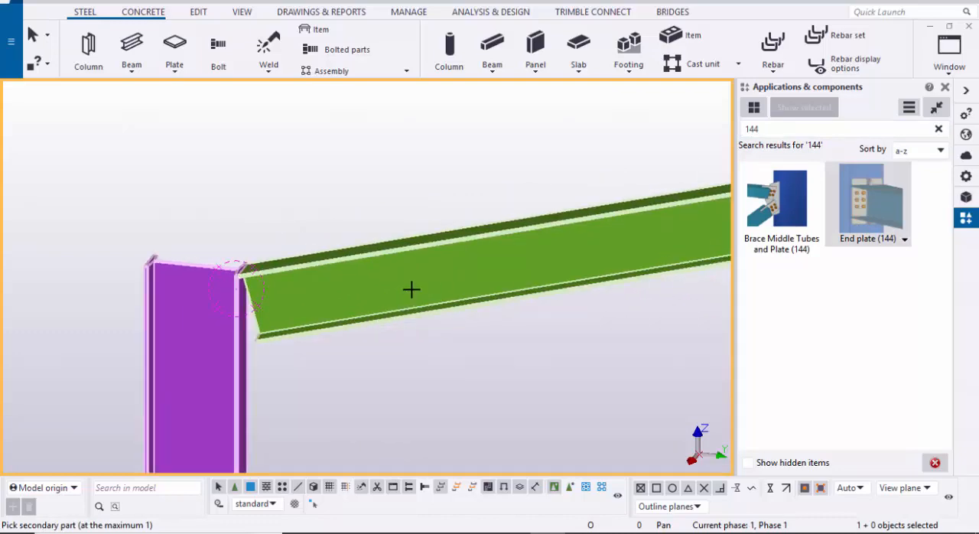
click(413, 287)
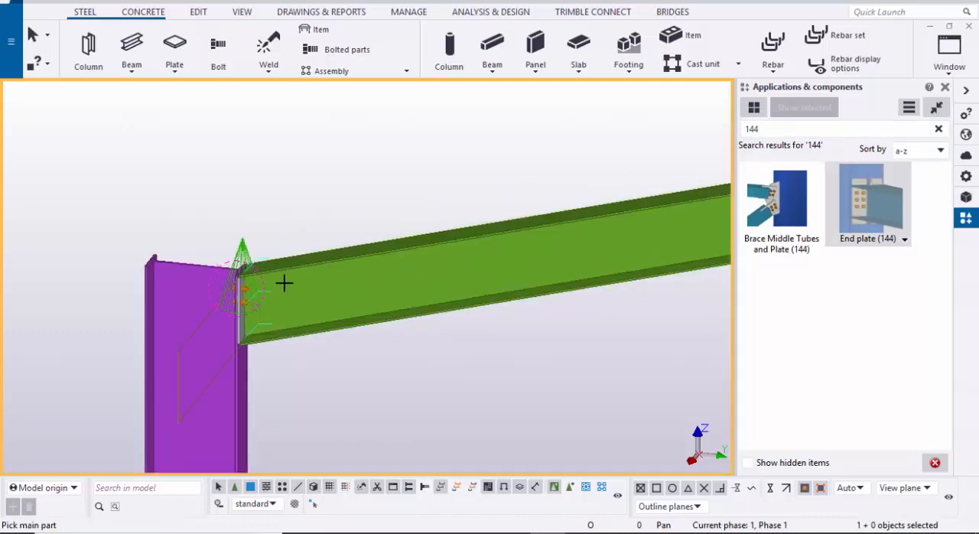
scroll(238, 350, up, 3)
scroll(306, 289, down, 3)
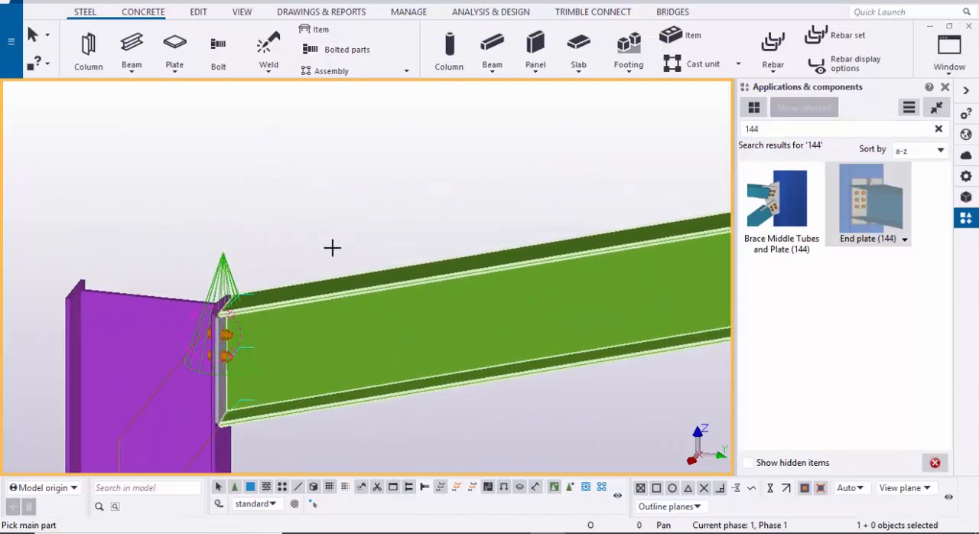
right_click(350, 208)
click(381, 214)
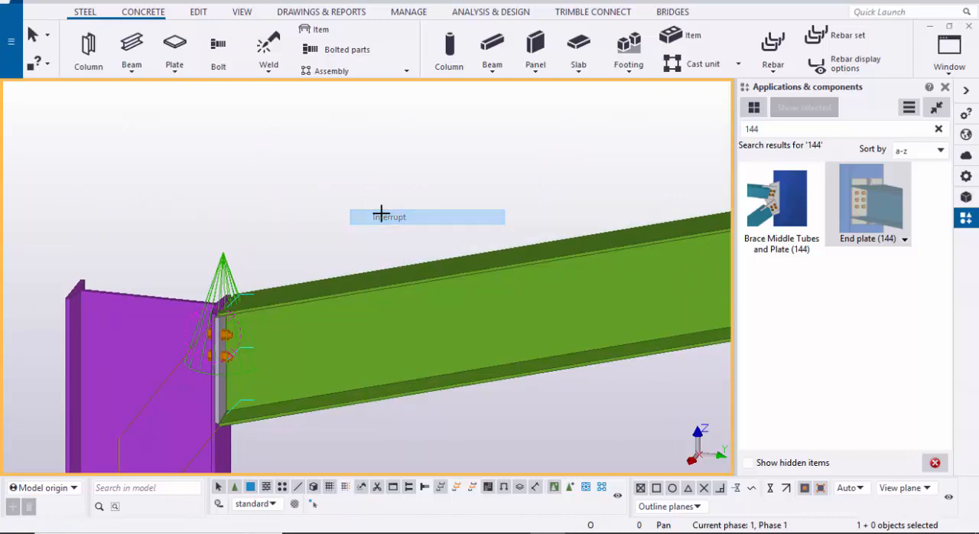
click(946, 87)
Step: Open the properties of the new end plate connection and set the end plate thickness to 12
scroll(315, 306, up, 5)
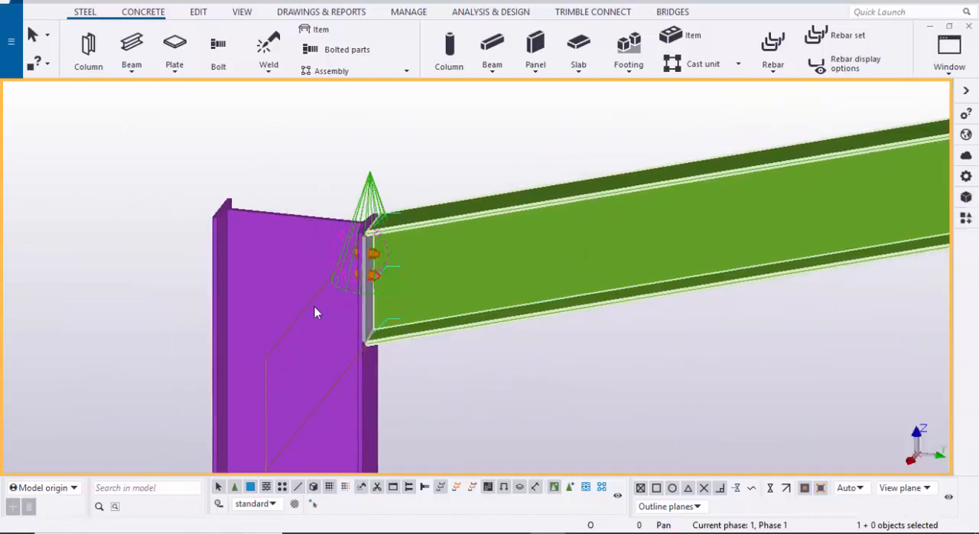
scroll(359, 312, up, 1)
click(335, 314)
scroll(329, 314, down, 1)
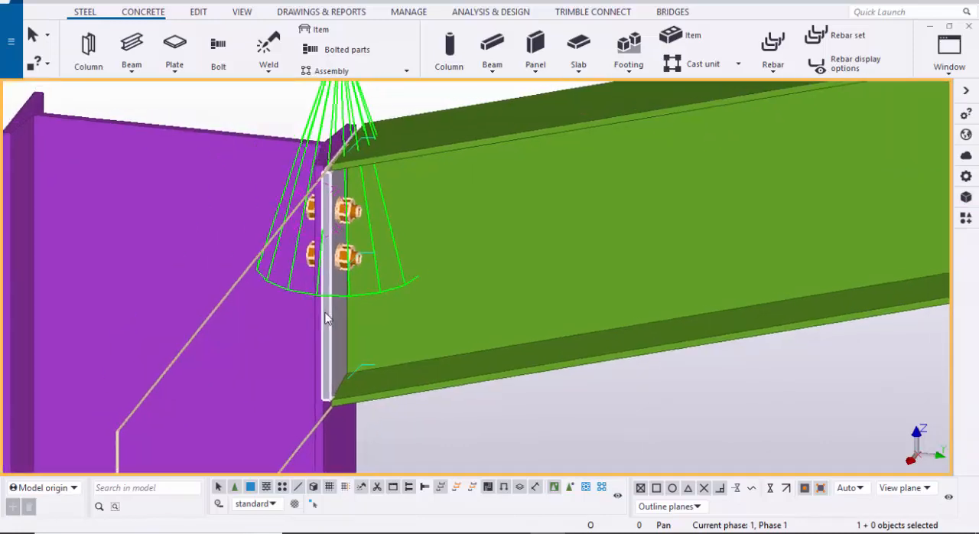
double_click(323, 306)
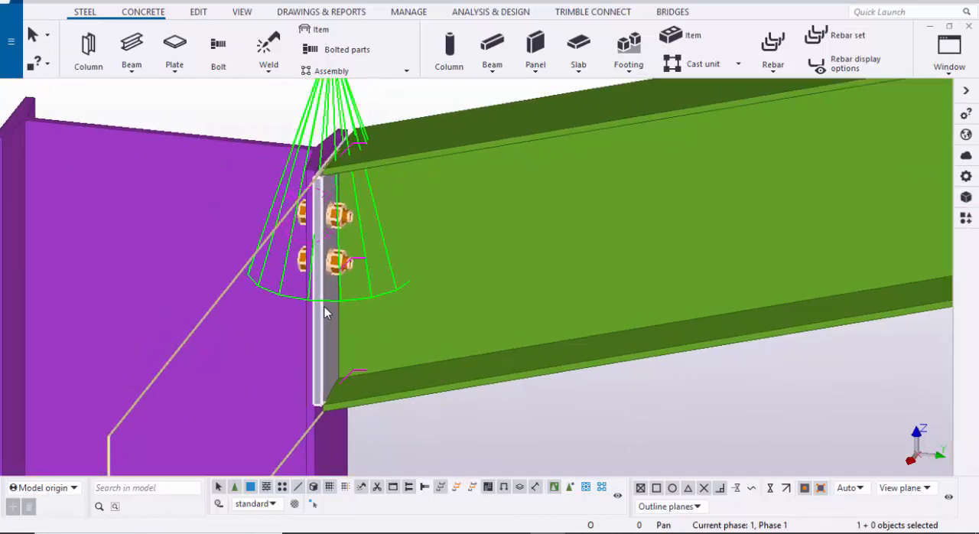
scroll(893, 329, down, 4)
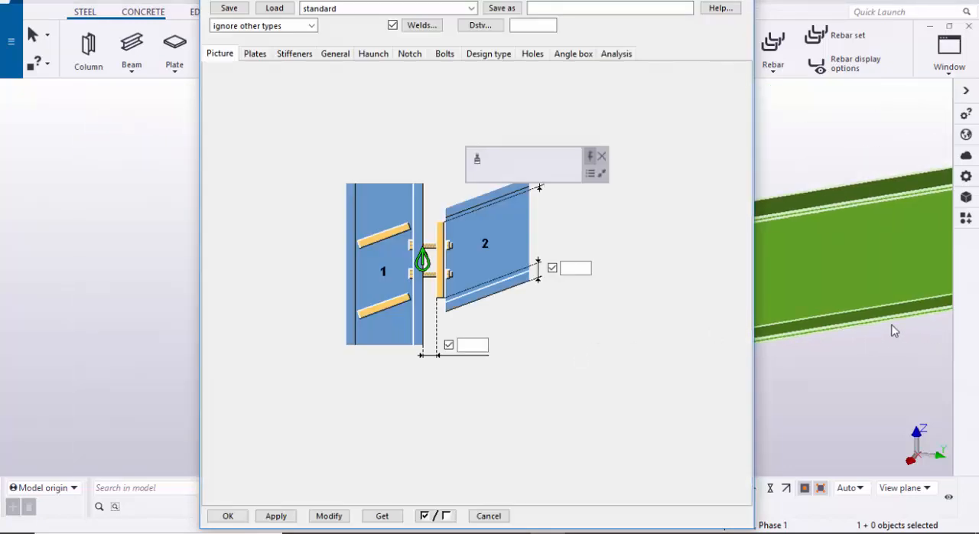
scroll(861, 319, up, 3)
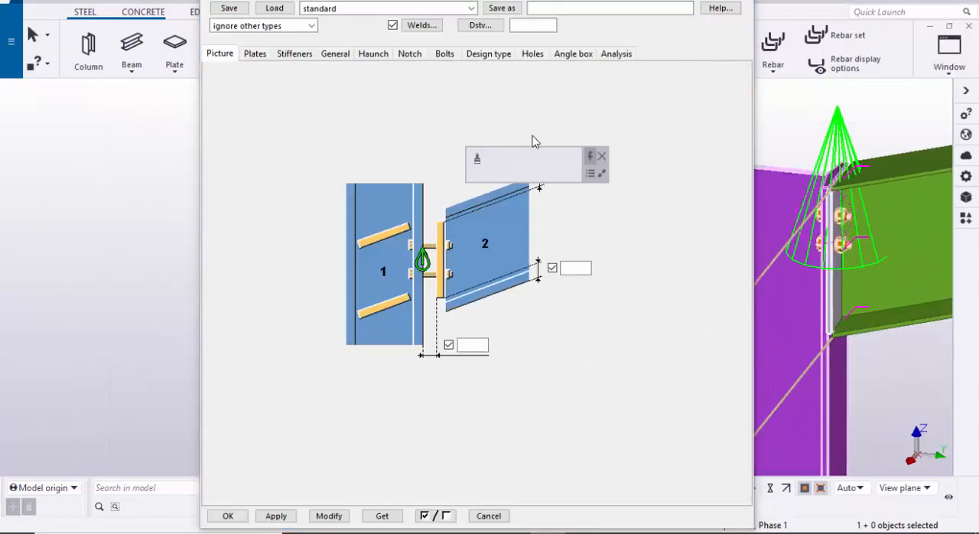
click(264, 55)
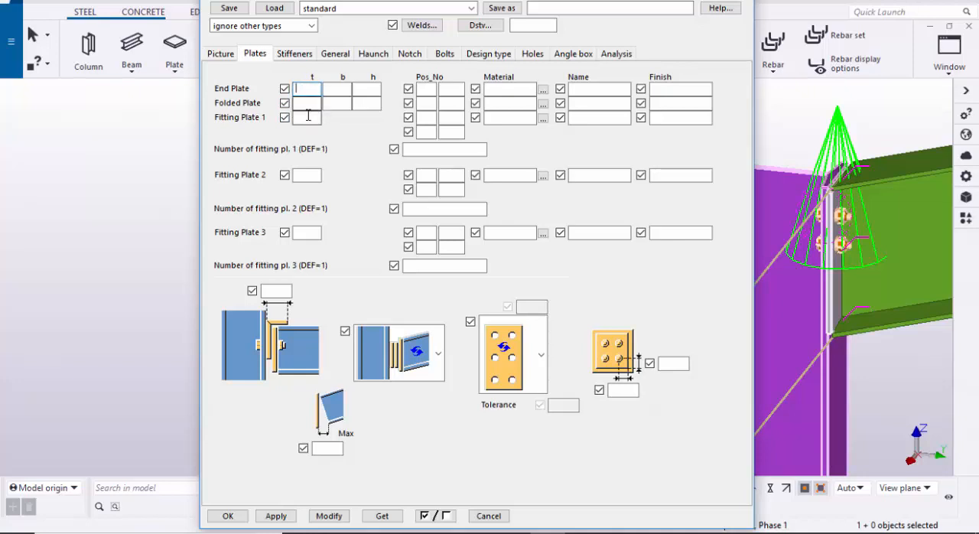
text(12)
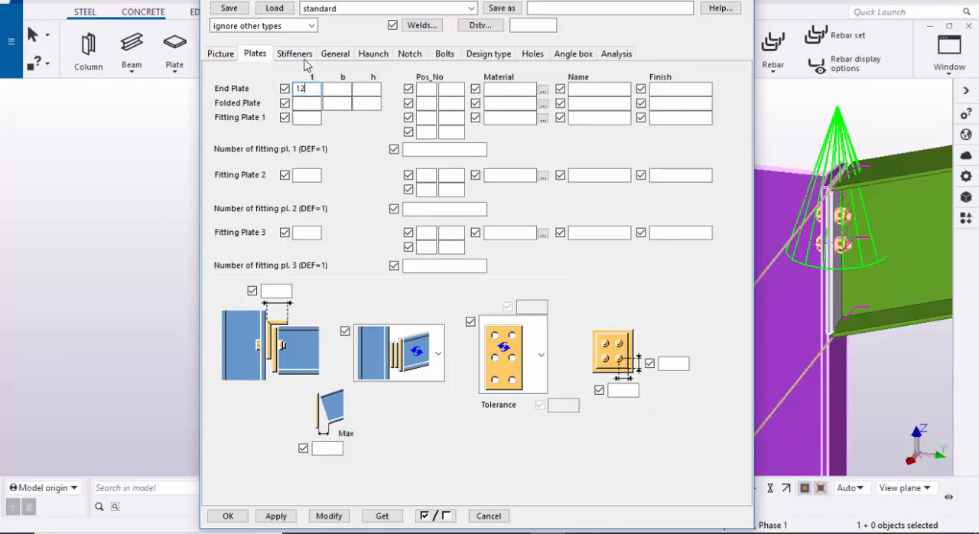
Step: Set the connection's bolt size to 16, the tolerance to 2 and the vertical bolt group position to Middle
click(445, 53)
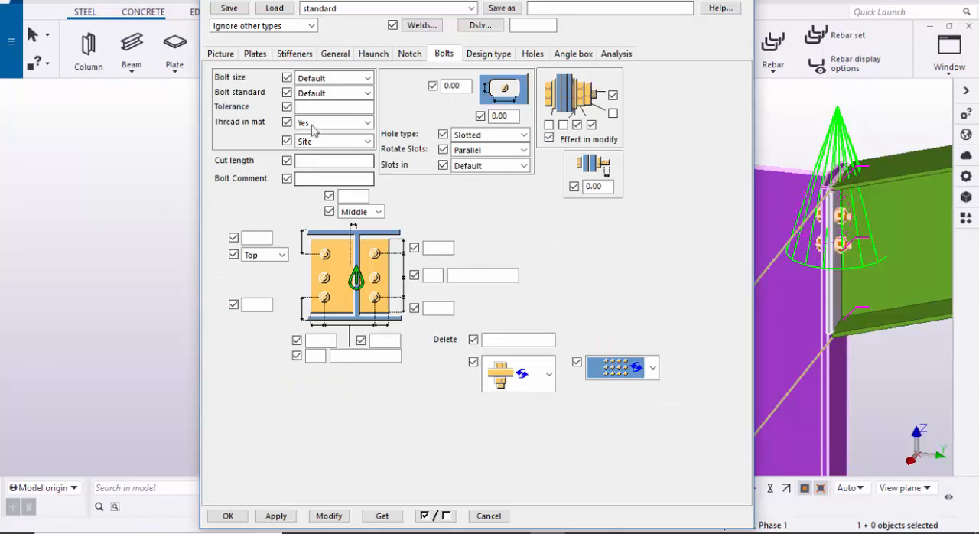
click(333, 78)
click(324, 124)
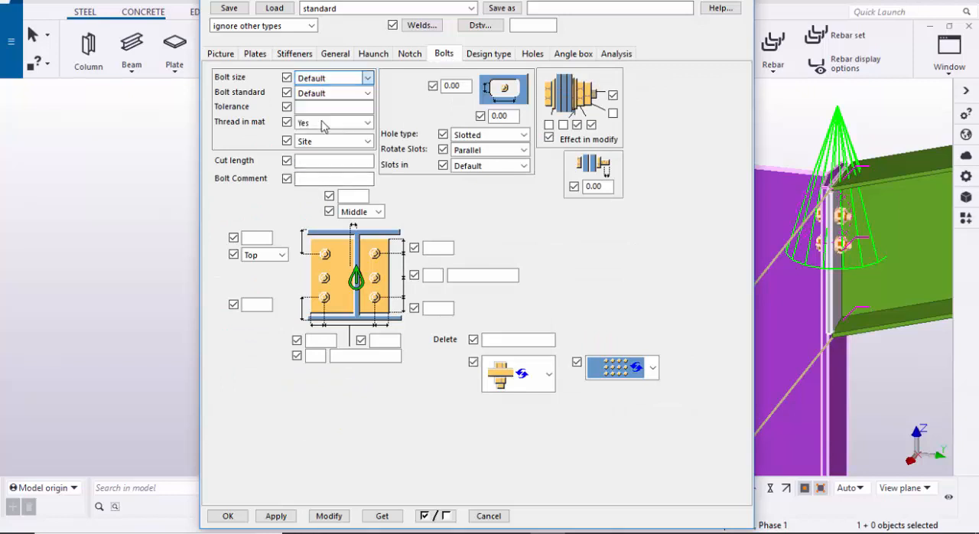
click(314, 108)
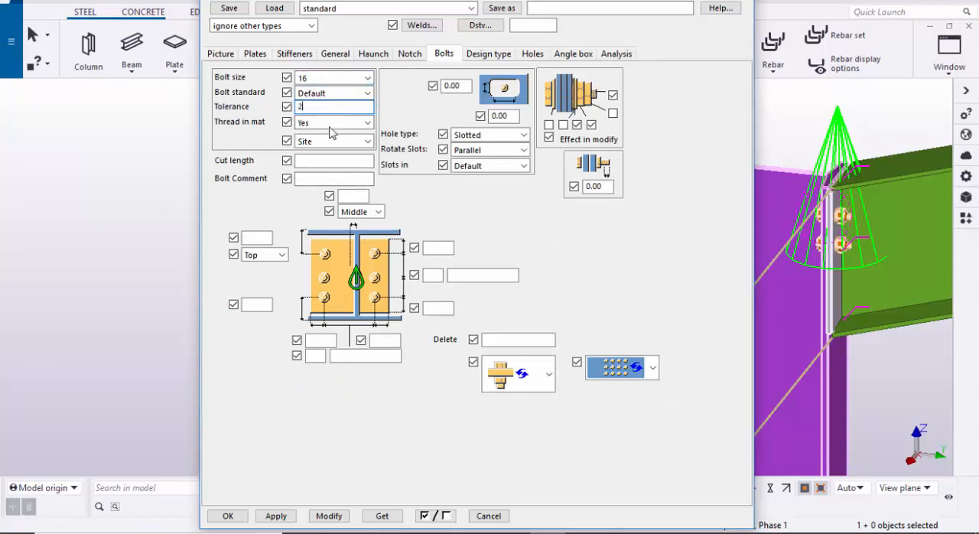
click(278, 255)
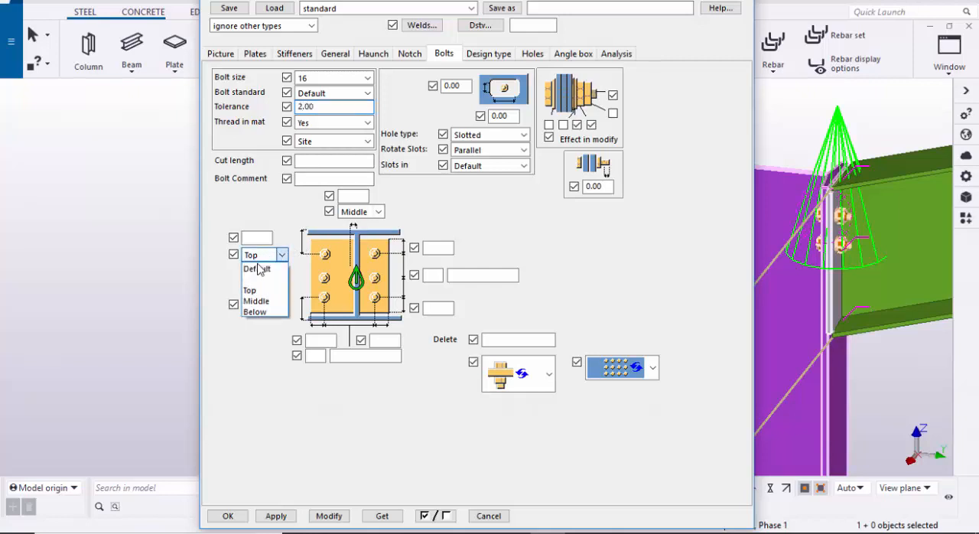
click(262, 302)
Step: Define two bolt rows spaced 115 apart, with vertical edge distances of 100 above and below
click(444, 249)
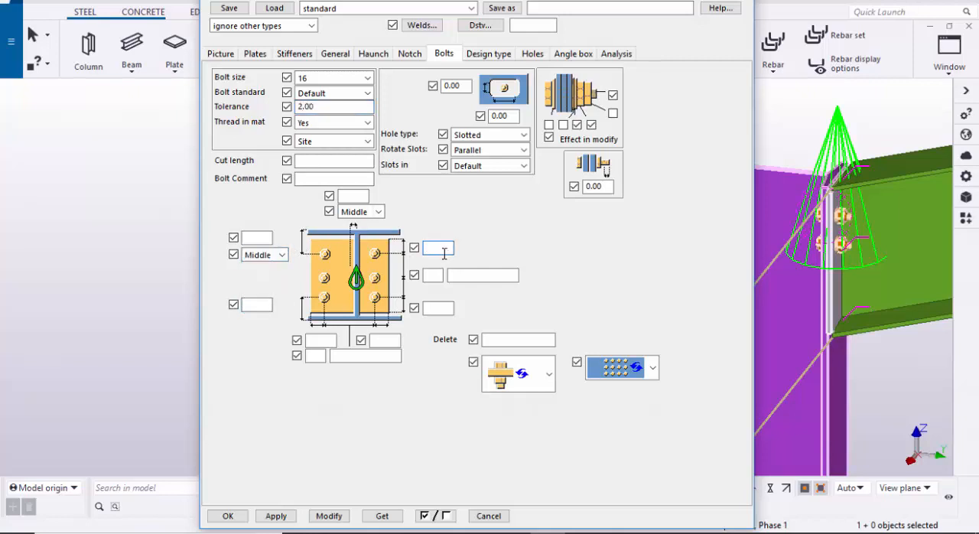
text(100)
key(Tab)
key(Tab)
text(100)
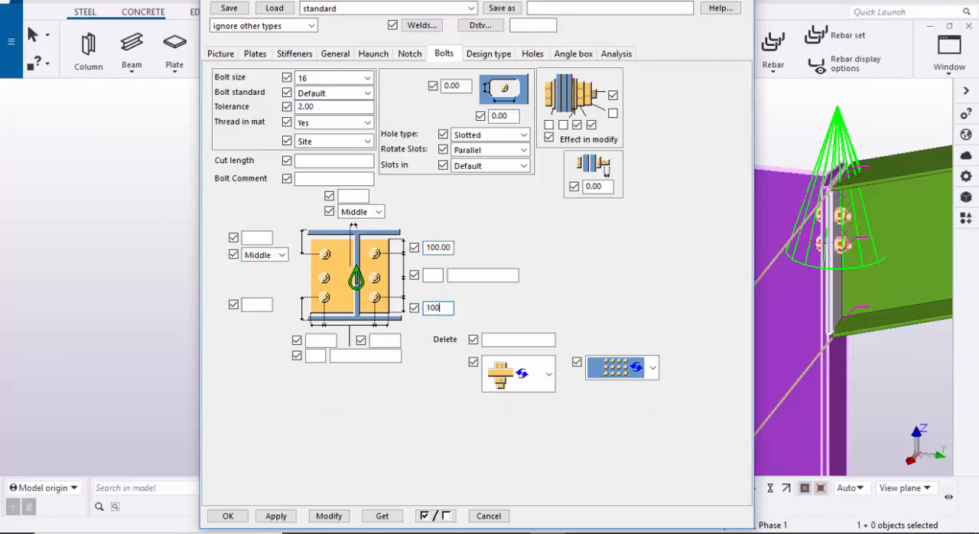
click(432, 279)
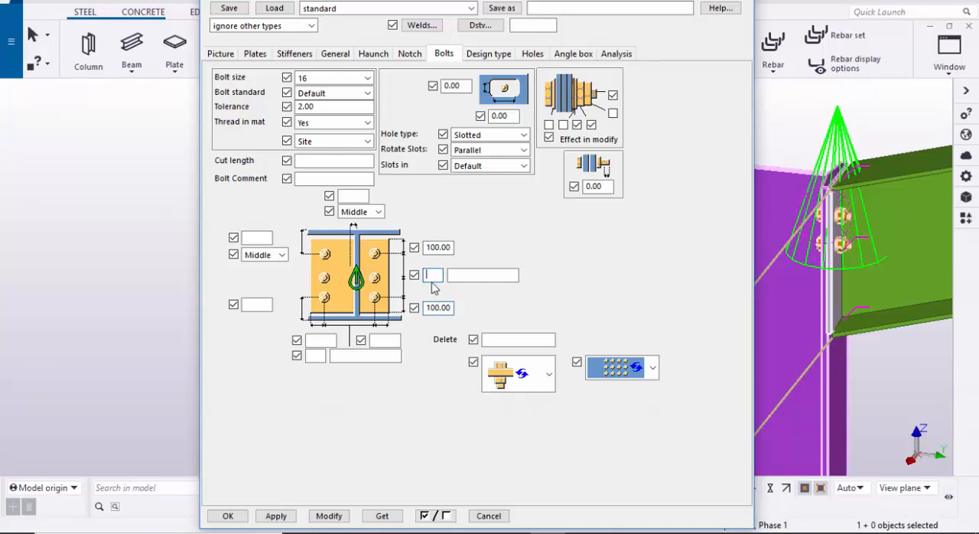
click(475, 276)
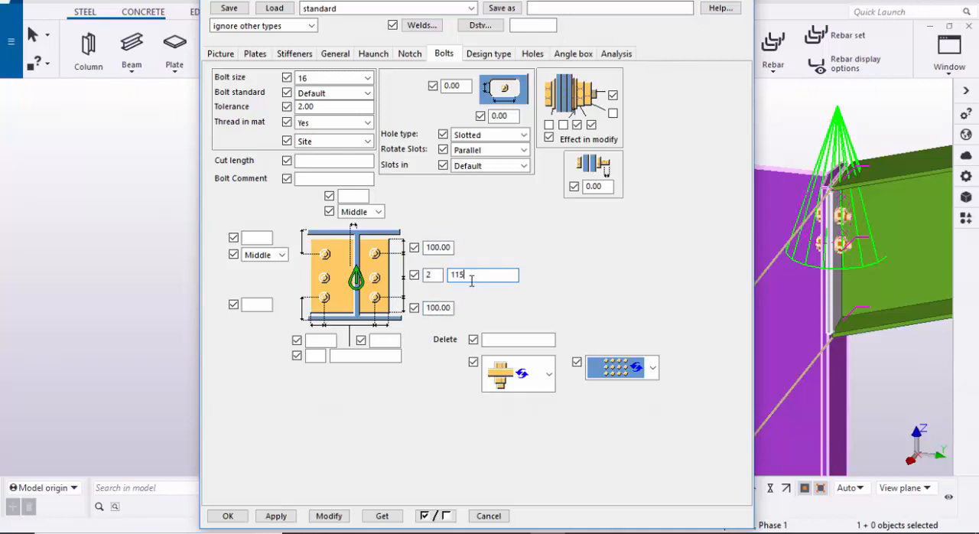
Step: Set both horizontal edge distances to 40 with two bolt columns spaced 80 apart, and modify the selected connection with these values
click(321, 339)
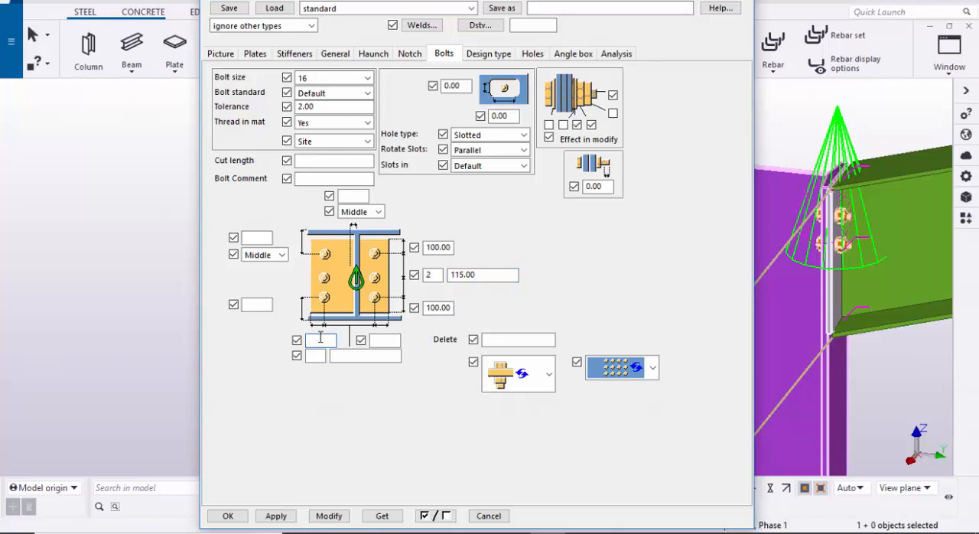
text(40)
click(381, 339)
text(40)
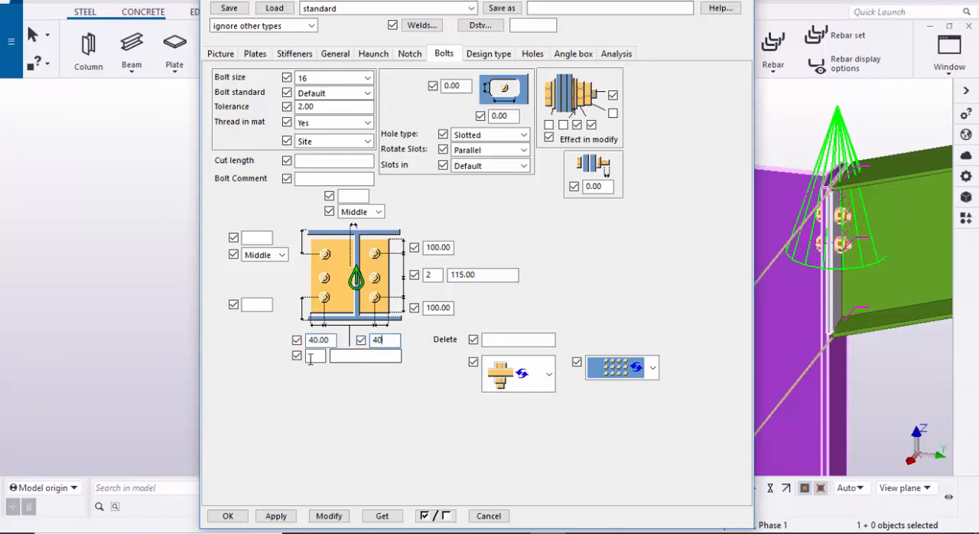
click(320, 358)
text(2)
click(371, 355)
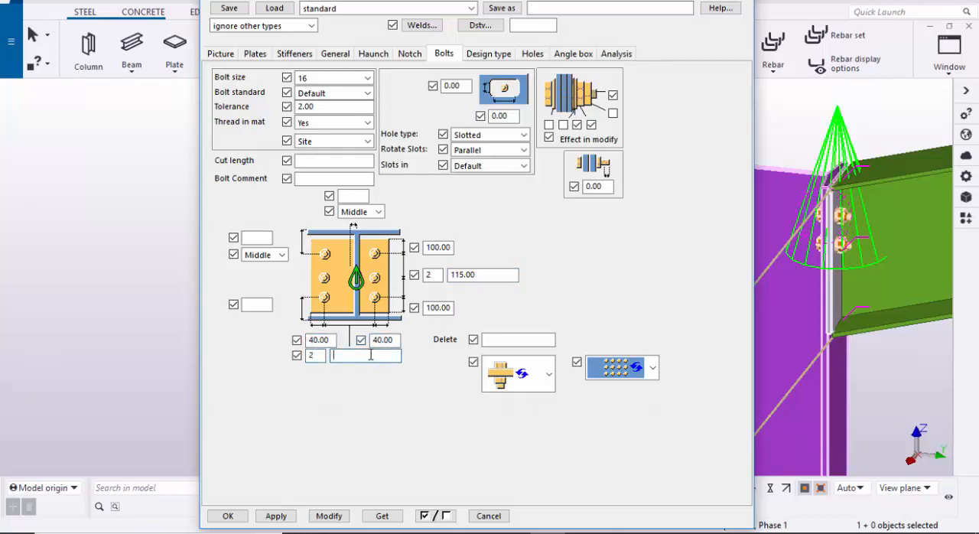
text(80)
click(329, 516)
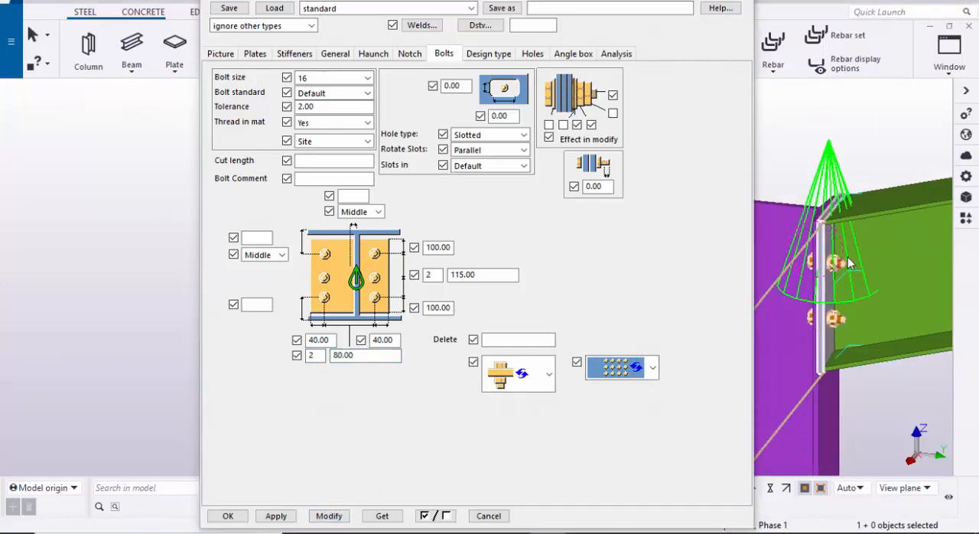
scroll(847, 262, up, 5)
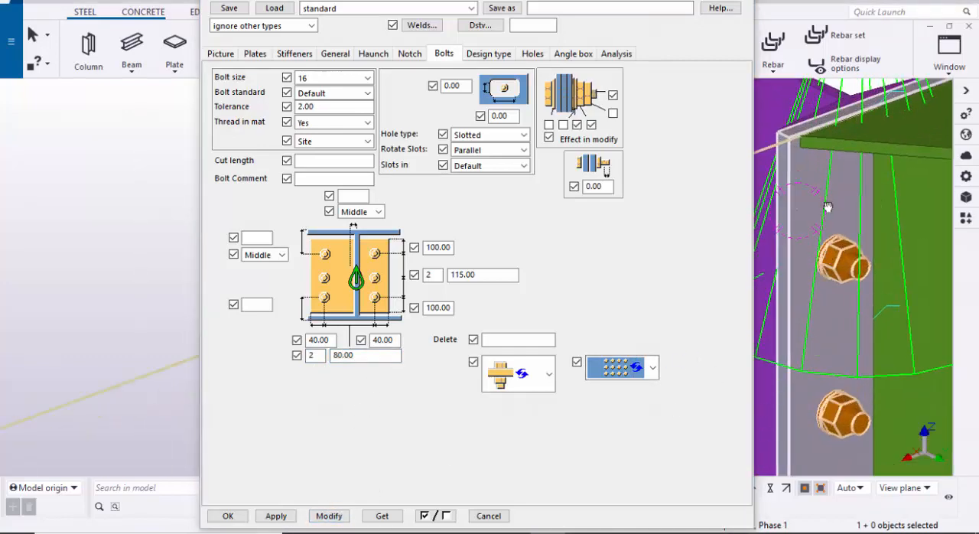
Step: Examine the vertical bolt spacing and the upper and lower edge distances on the rafter's end plate
middle_drag(828, 207, 831, 241)
scroll(837, 237, up, 2)
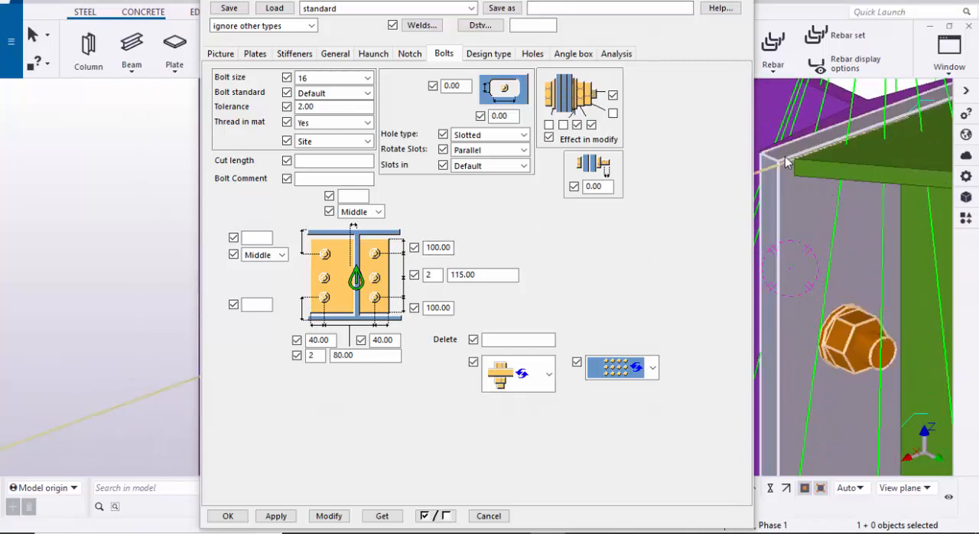
scroll(808, 348, down, 2)
middle_drag(847, 342, 836, 280)
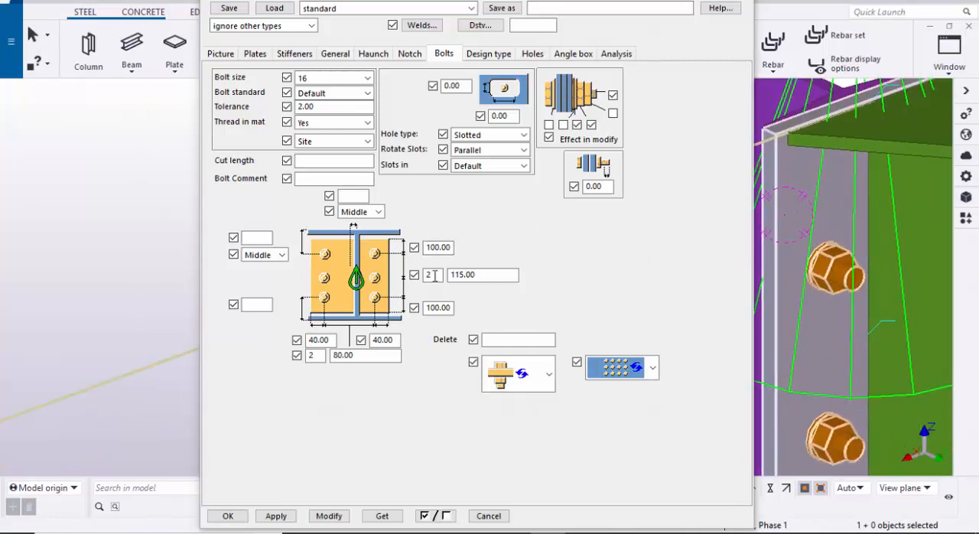
scroll(828, 366, down, 2)
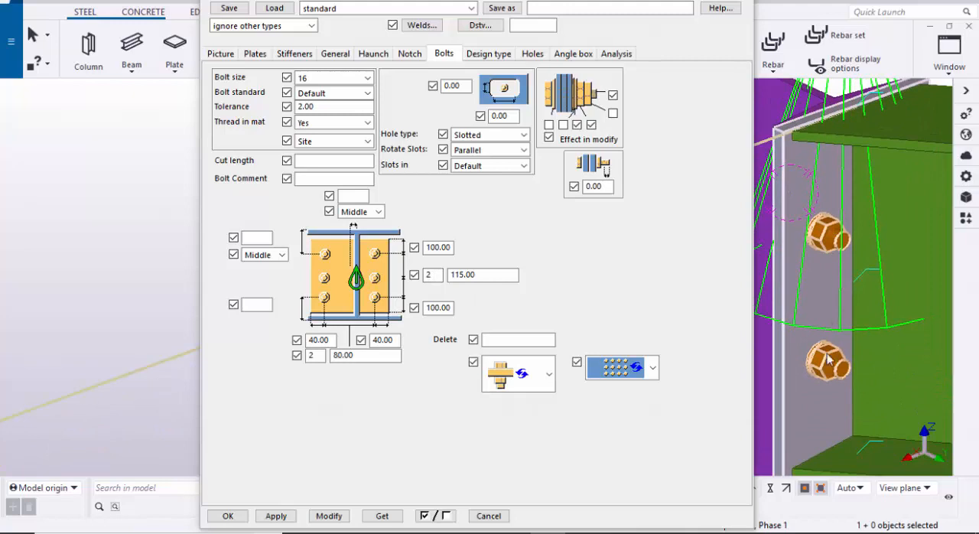
middle_drag(832, 340, 837, 298)
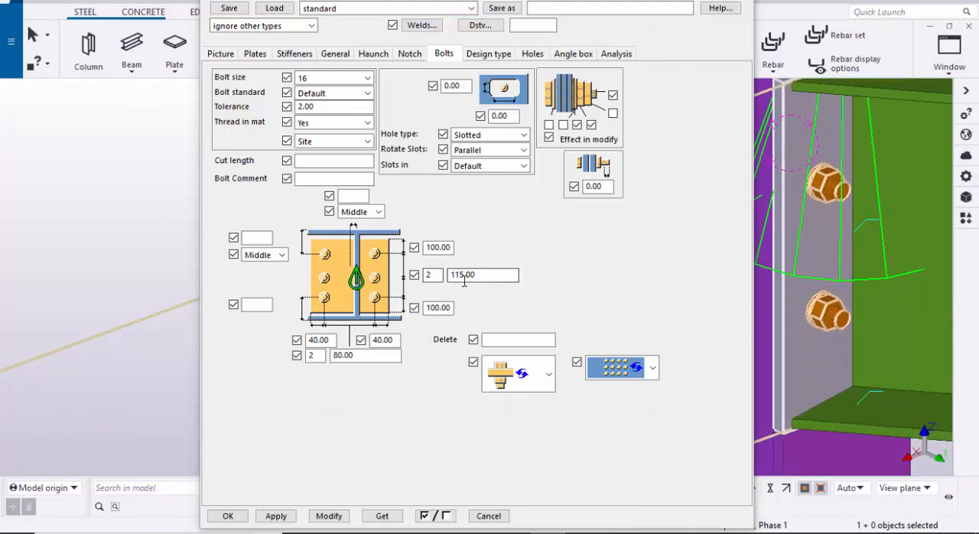
scroll(836, 184, up, 1)
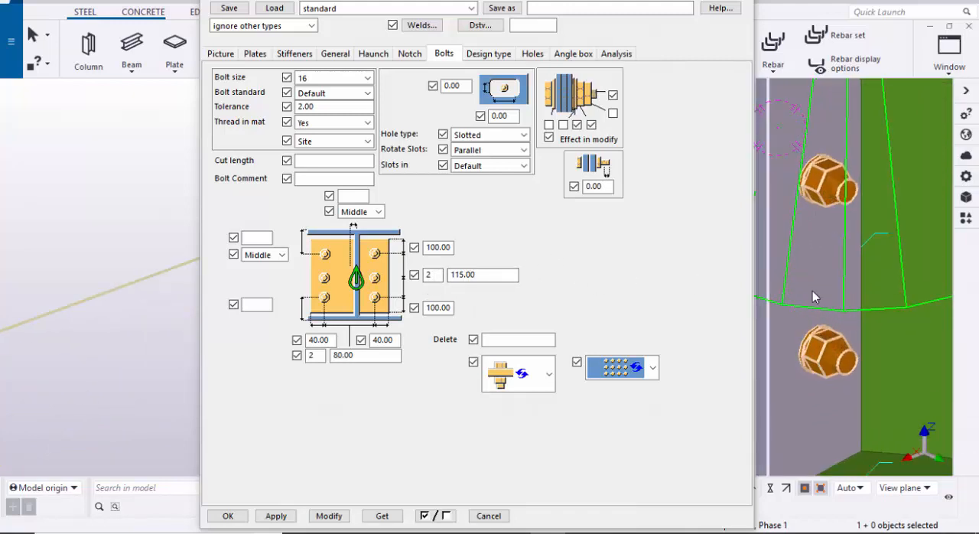
scroll(814, 326, down, 2)
middle_drag(824, 364, 816, 278)
middle_drag(839, 314, 850, 297)
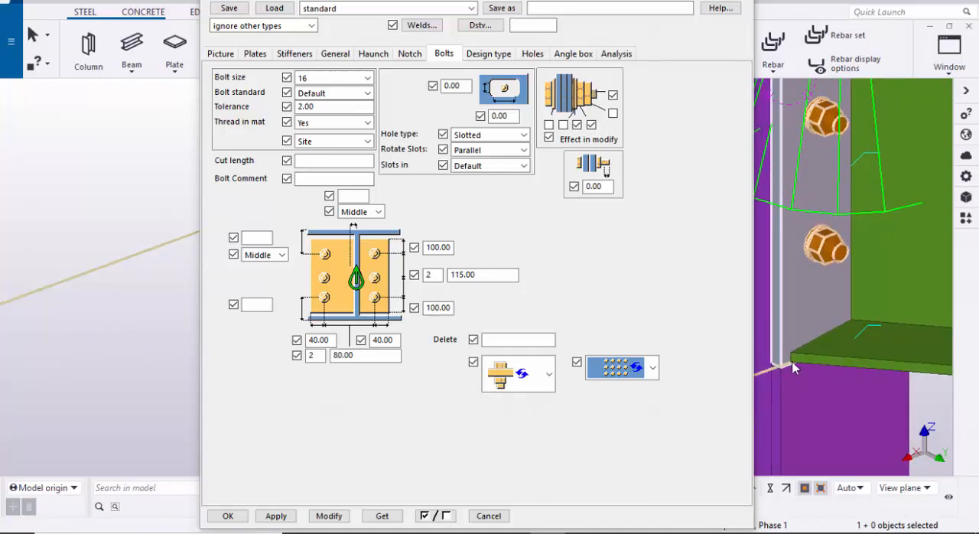
Step: Check the end plate's horizontal bolt layout from both sides, modify the connection with the bolt settings and close its properties
ctrl+middle_drag(808, 330, 770, 317)
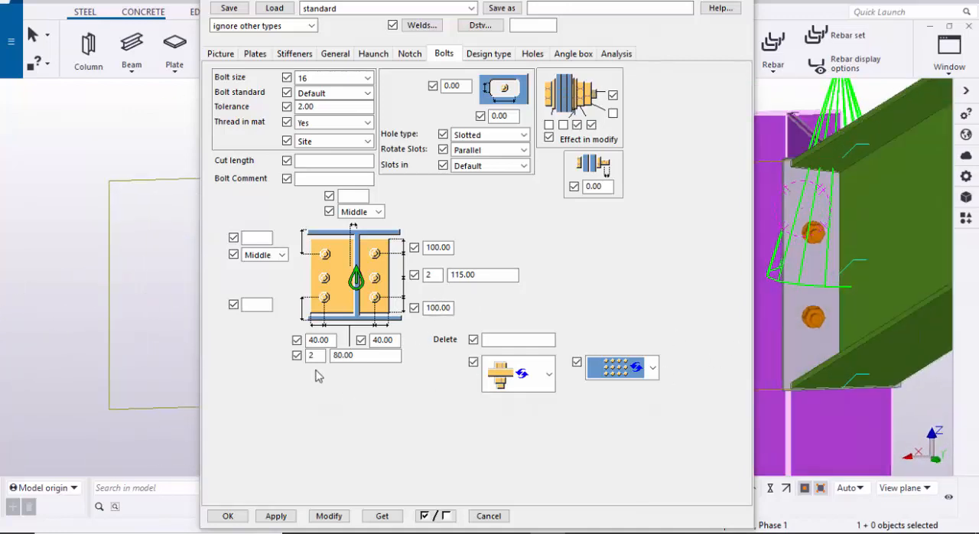
ctrl+middle_drag(817, 344, 816, 315)
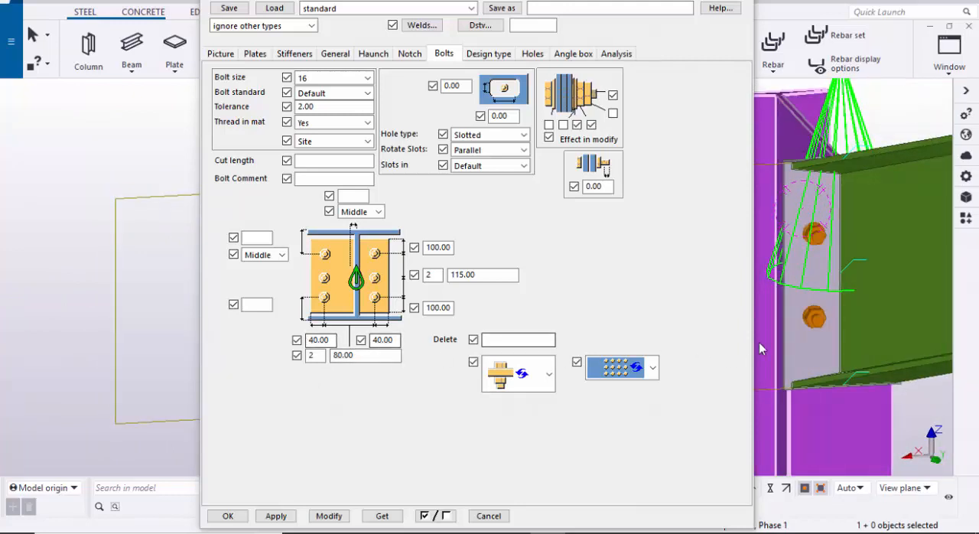
ctrl+middle_drag(759, 342, 842, 315)
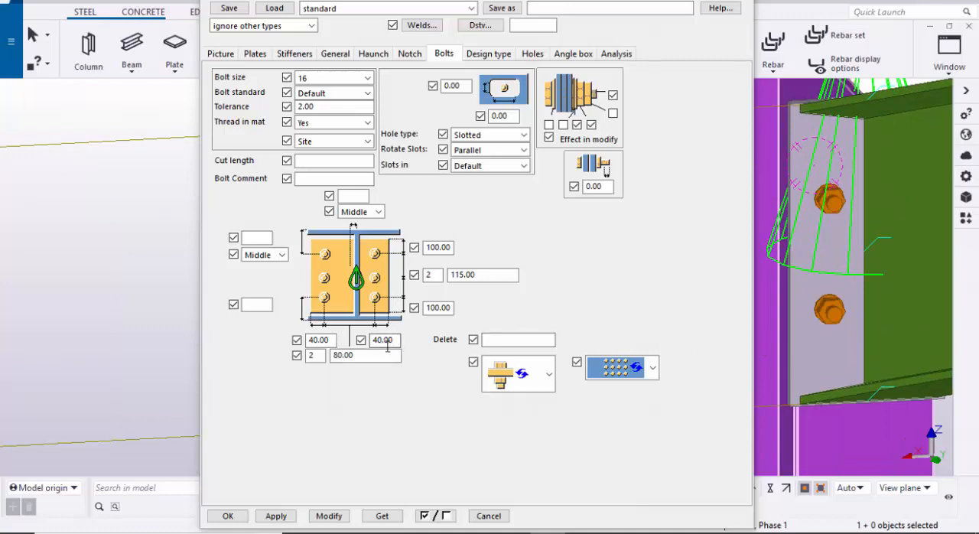
middle_drag(852, 317, 851, 289)
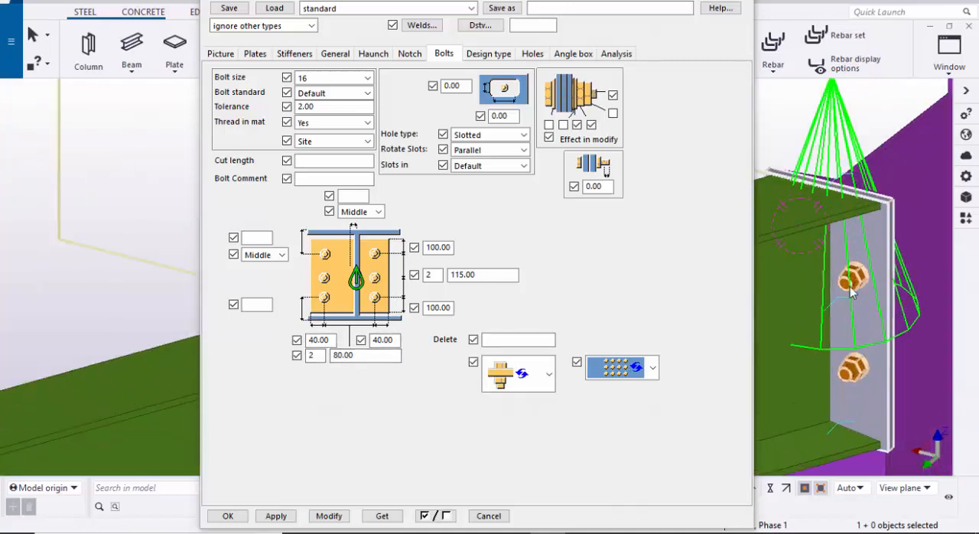
scroll(852, 291, down, 2)
ctrl+middle_drag(820, 330, 936, 348)
scroll(870, 358, down, 2)
ctrl+middle_drag(870, 358, 860, 325)
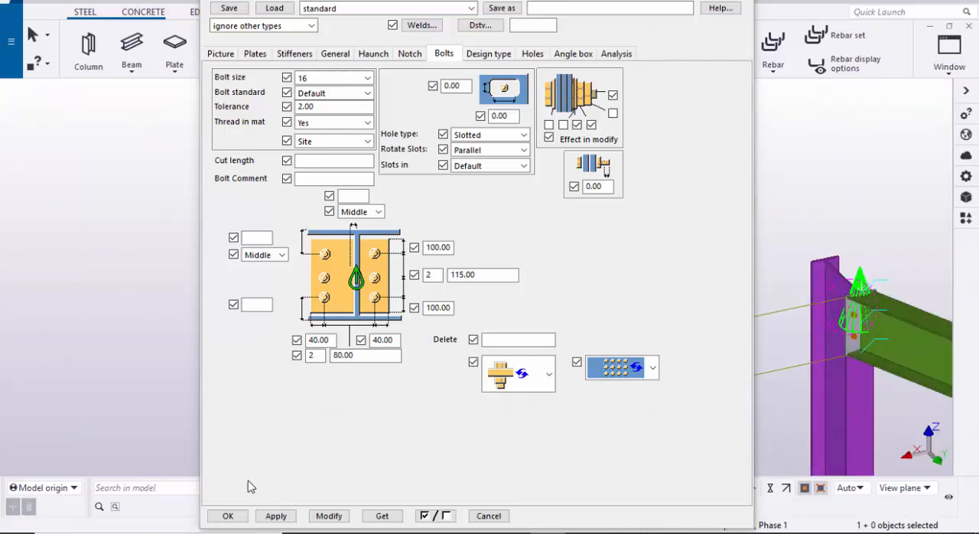
click(321, 520)
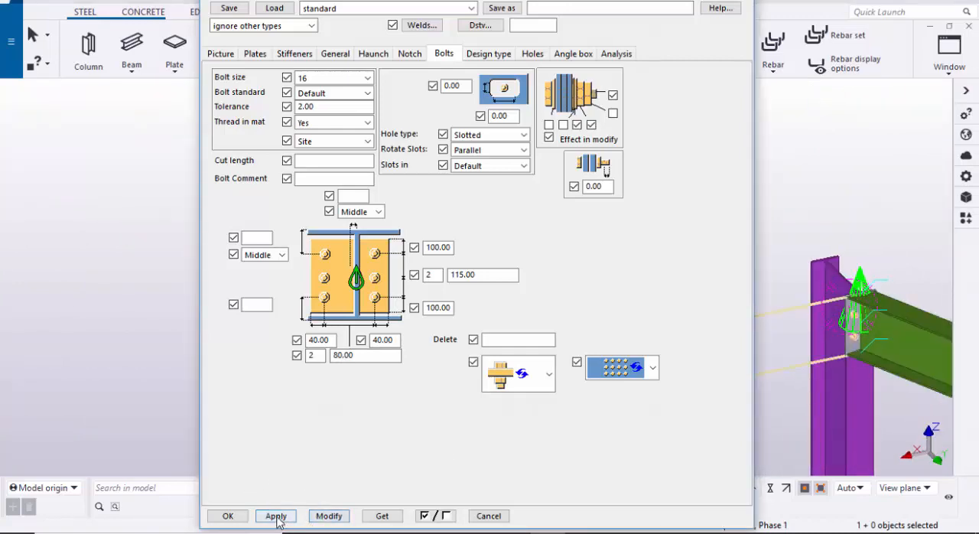
click(228, 518)
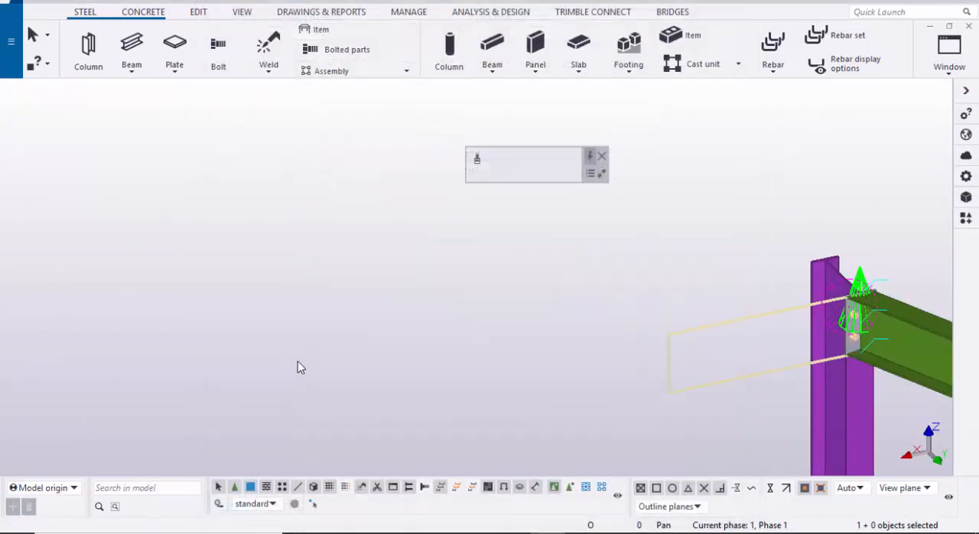
Step: Reopen the end plate connection's properties and modify it with a thickness of 8 for the top and bottom NS and FS stiffeners
scroll(649, 372, up, 4)
scroll(705, 355, up, 7)
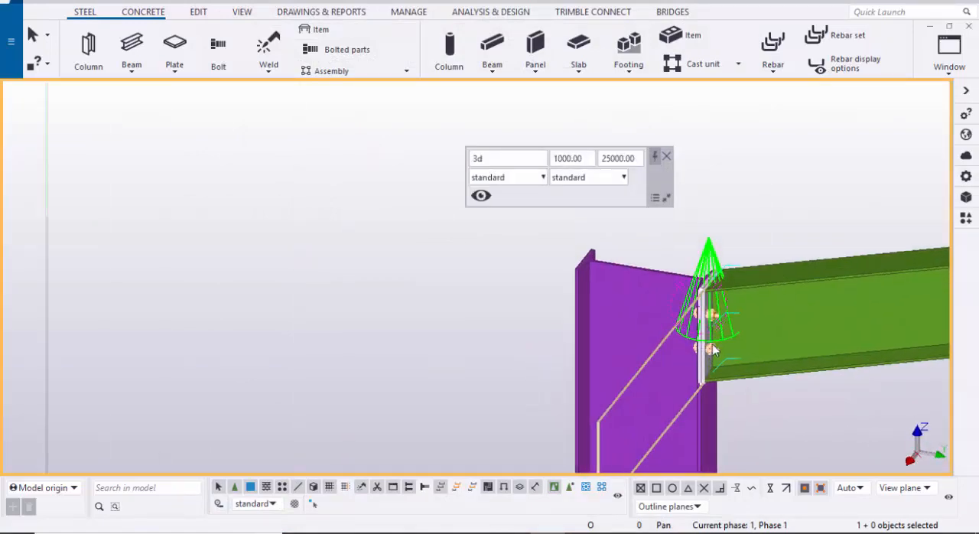
middle_drag(507, 282, 549, 334)
scroll(548, 334, up, 3)
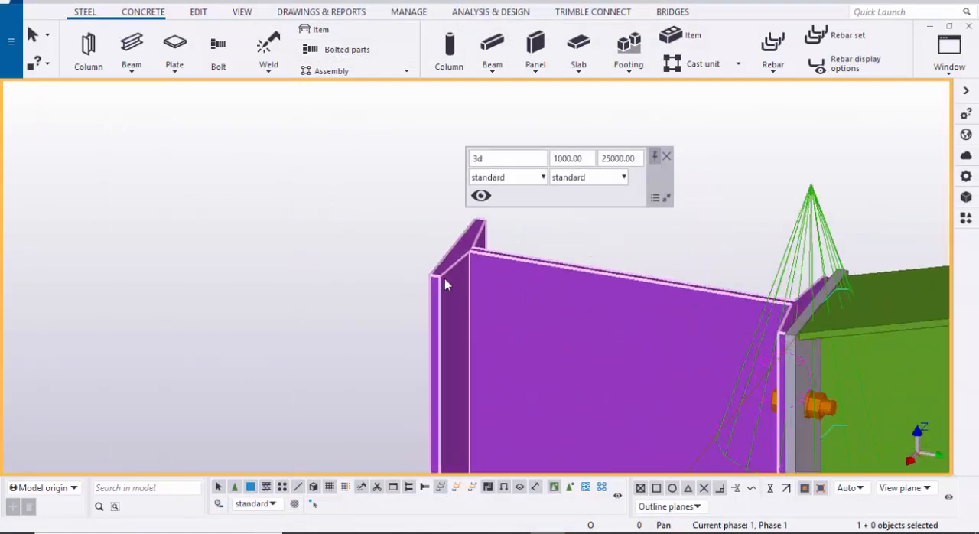
scroll(573, 283, down, 3)
middle_drag(663, 369, 607, 349)
scroll(688, 406, up, 2)
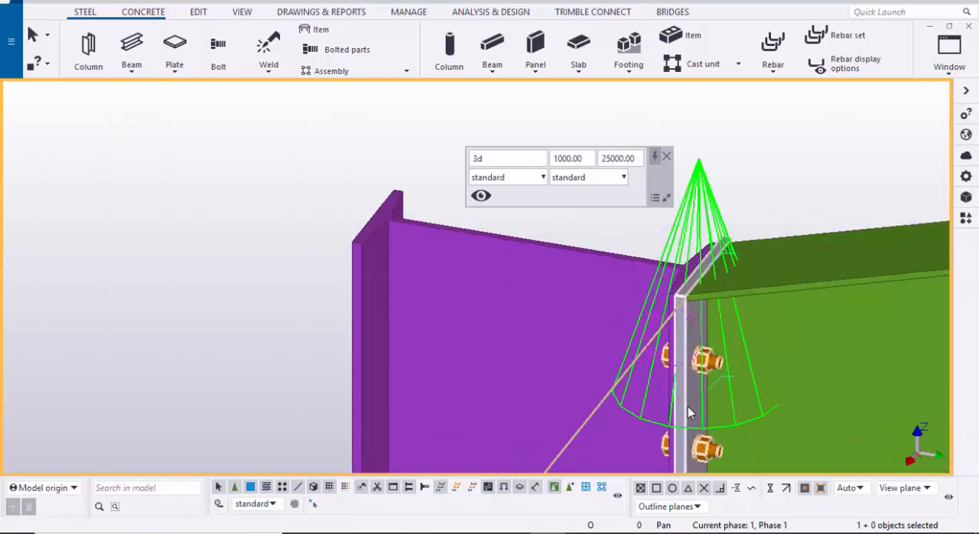
click(688, 406)
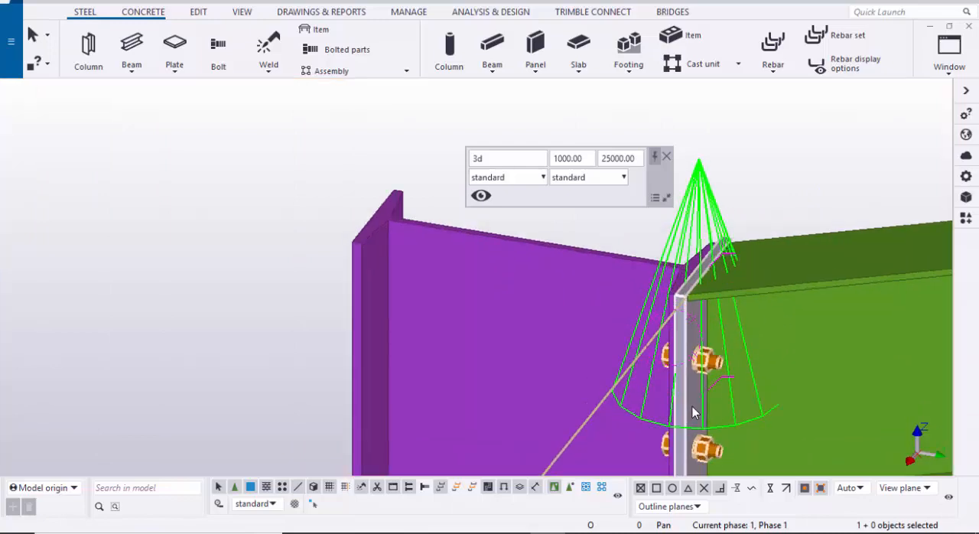
double_click(693, 406)
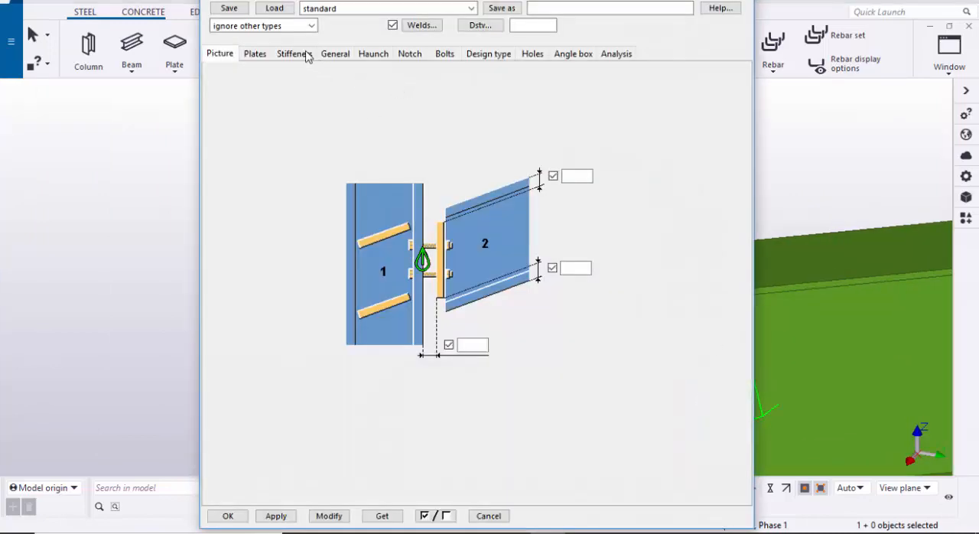
click(305, 55)
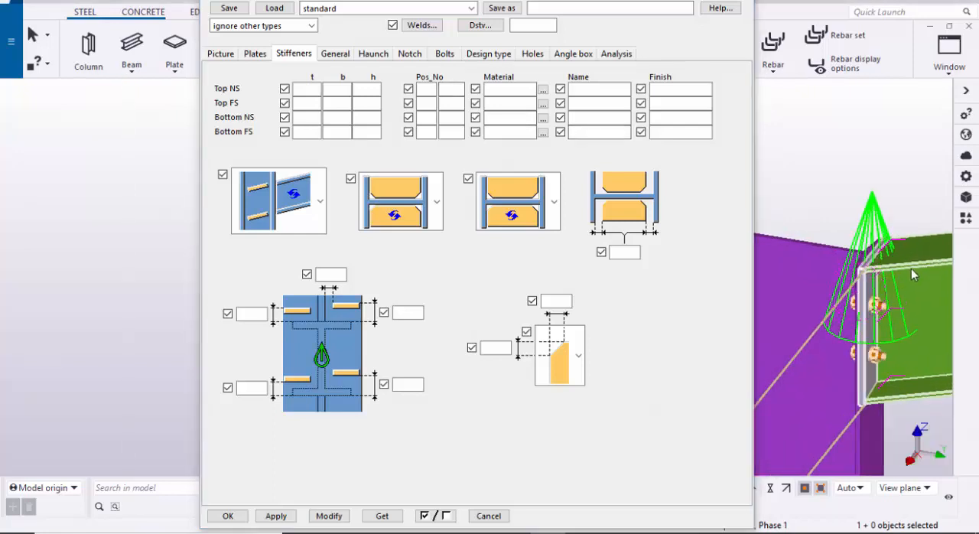
click(315, 87)
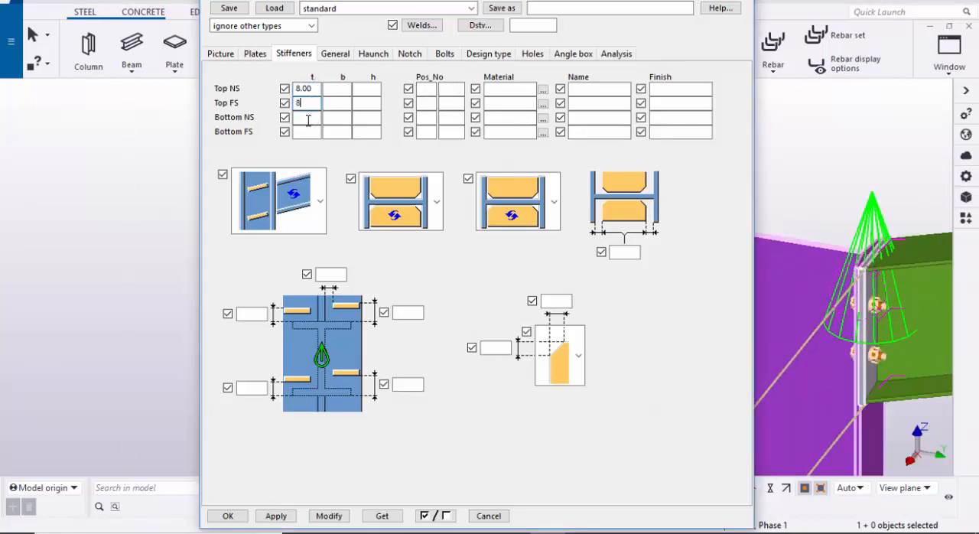
text(8)
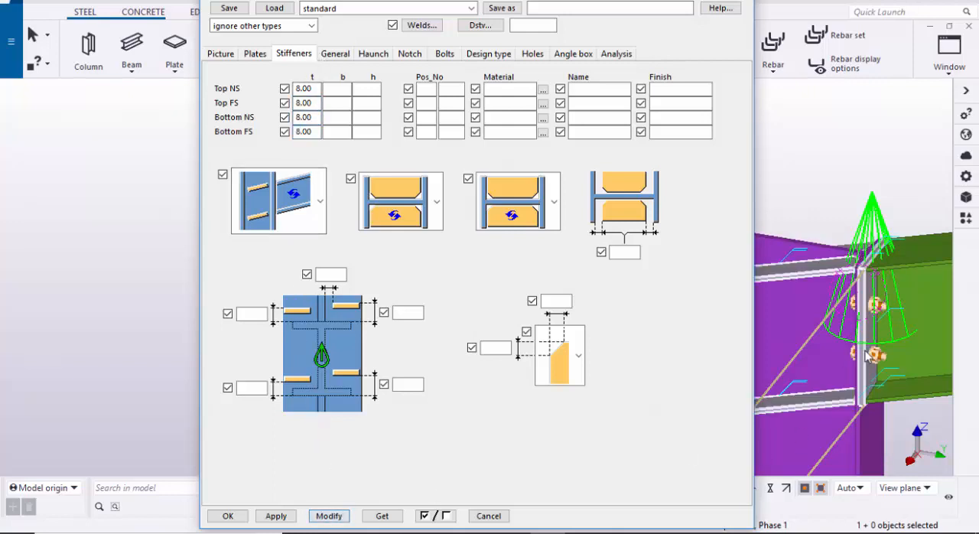
click(329, 516)
Step: Set the connection's column stiffeners to the horizontal orientation, perpendicular to the column, instead of parallel to the rafter
scroll(857, 281, up, 3)
middle_drag(857, 282, 809, 260)
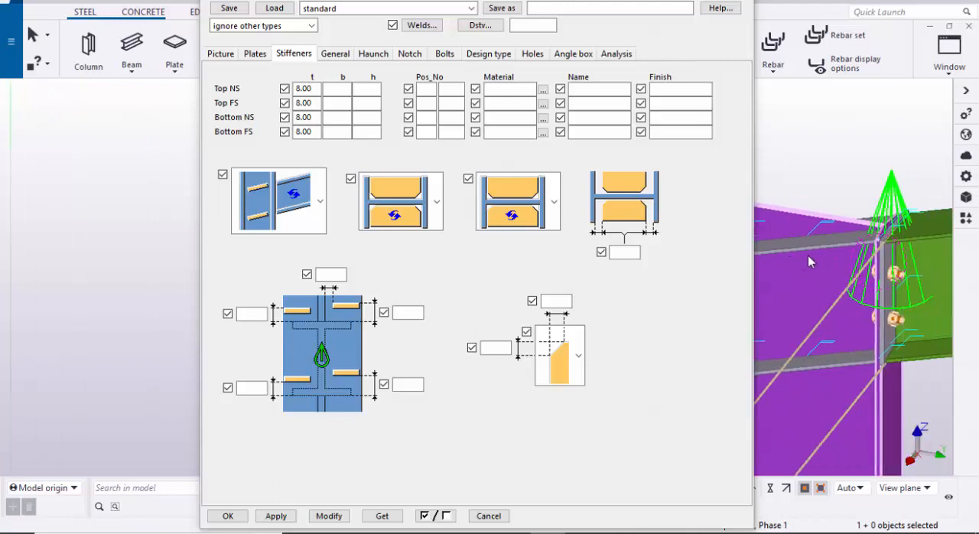
scroll(845, 246, down, 2)
scroll(833, 245, up, 1)
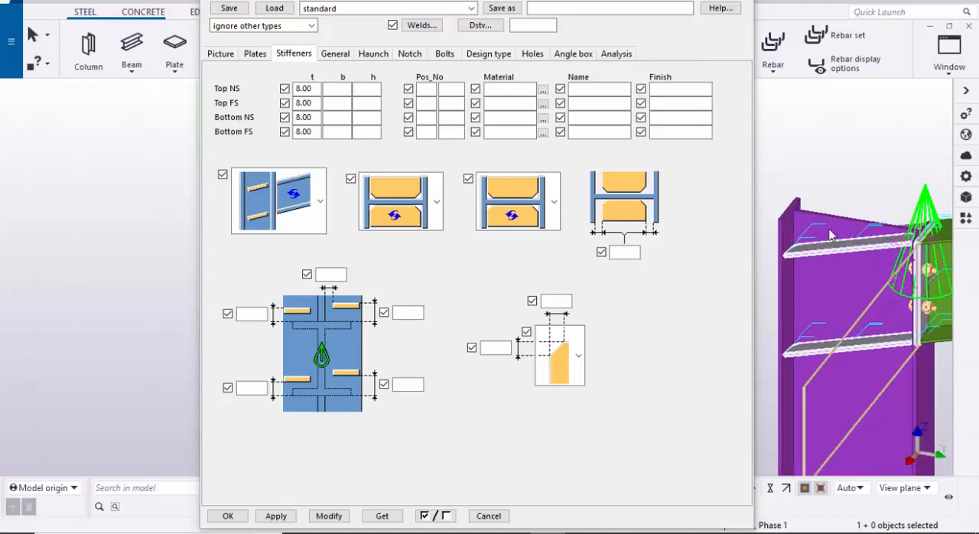
click(320, 201)
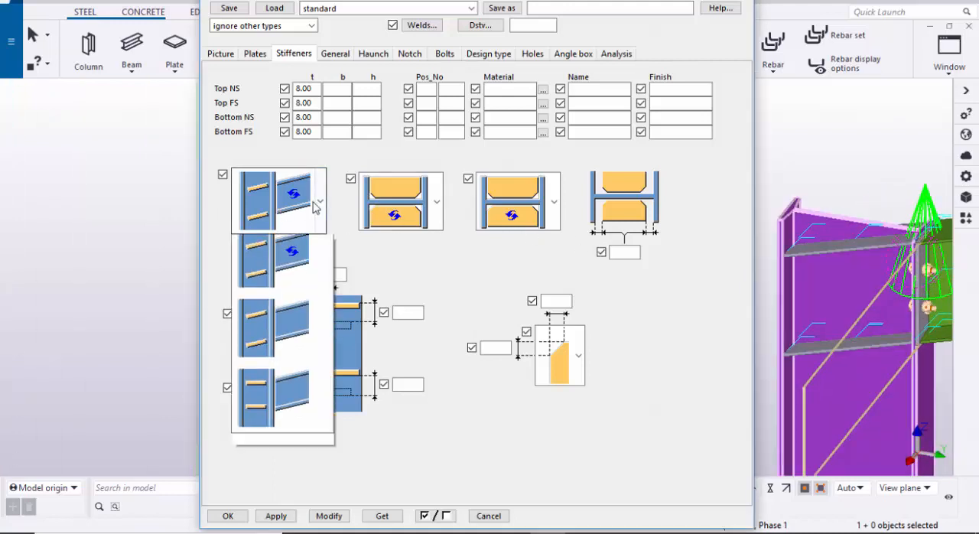
click(275, 411)
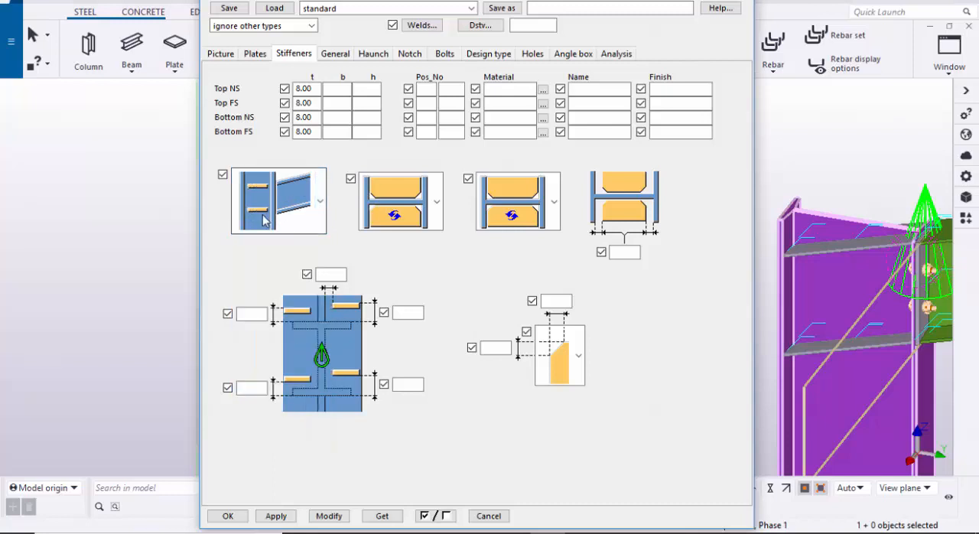
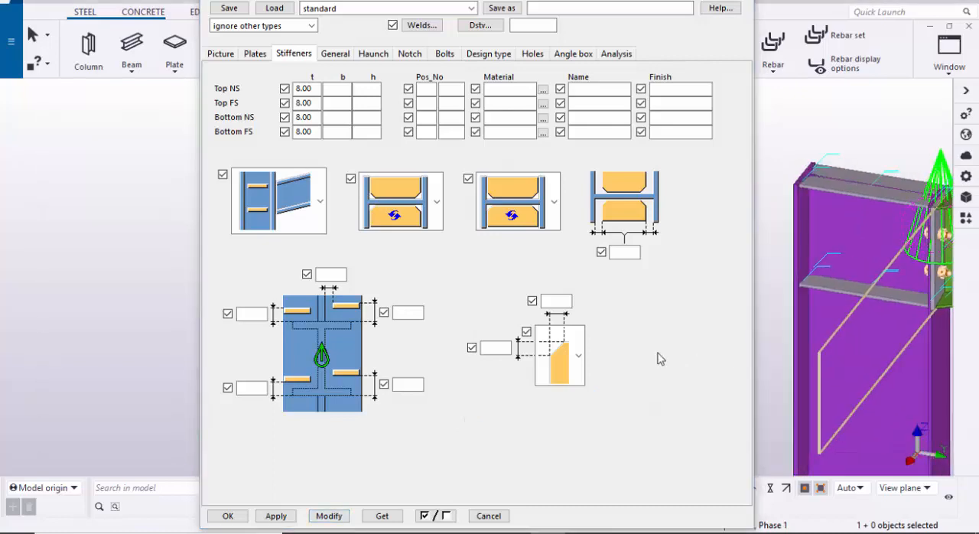
Step: Accept the stiffener settings and close the end plate connection's properties
click(238, 516)
click(317, 321)
scroll(393, 319, down, 4)
scroll(530, 283, up, 1)
Step: Add an End plate (144) connection between the grid 2 column and the upper end of its side bay rafter
middle_drag(673, 276, 349, 347)
scroll(528, 287, up, 3)
scroll(414, 305, down, 8)
scroll(349, 348, up, 1)
click(667, 157)
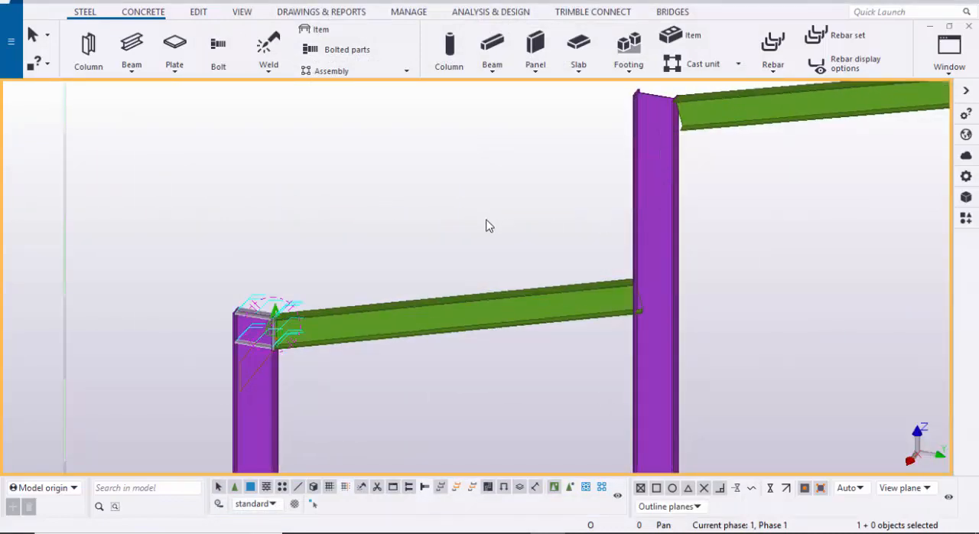
middle_drag(508, 243, 467, 249)
key(ctrl+f)
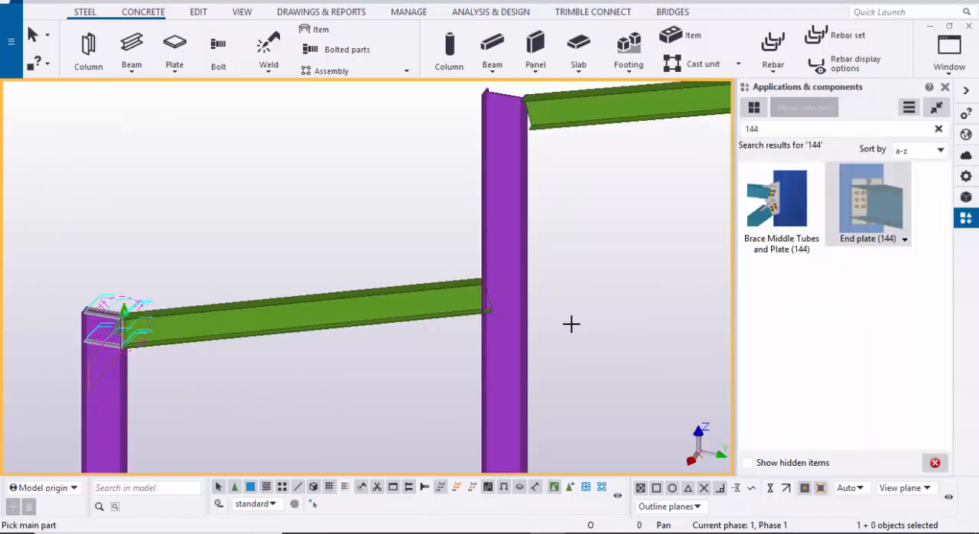
scroll(536, 327, up, 3)
click(481, 332)
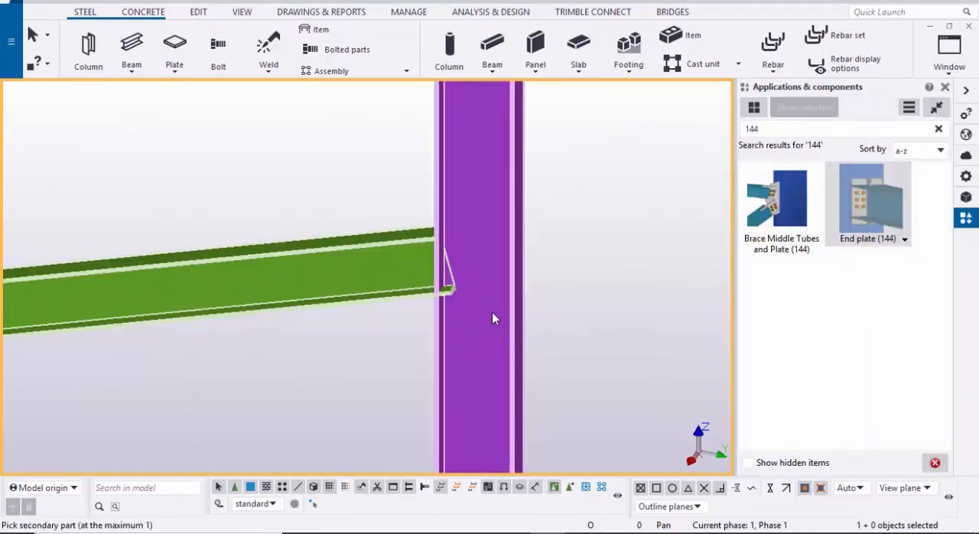
middle_drag(466, 274, 462, 438)
scroll(446, 355, down, 1)
scroll(479, 343, up, 1)
scroll(462, 437, down, 1)
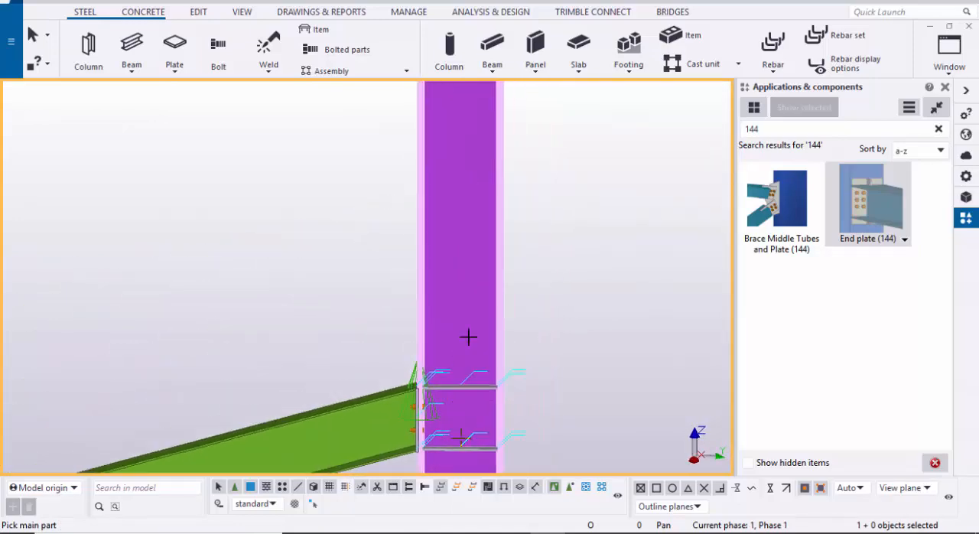
Step: Add an End plate (144) connection between the top of the grid 2 column and the main gable rafter
scroll(469, 334, down, 1)
middle_drag(506, 183, 349, 397)
scroll(447, 368, up, 2)
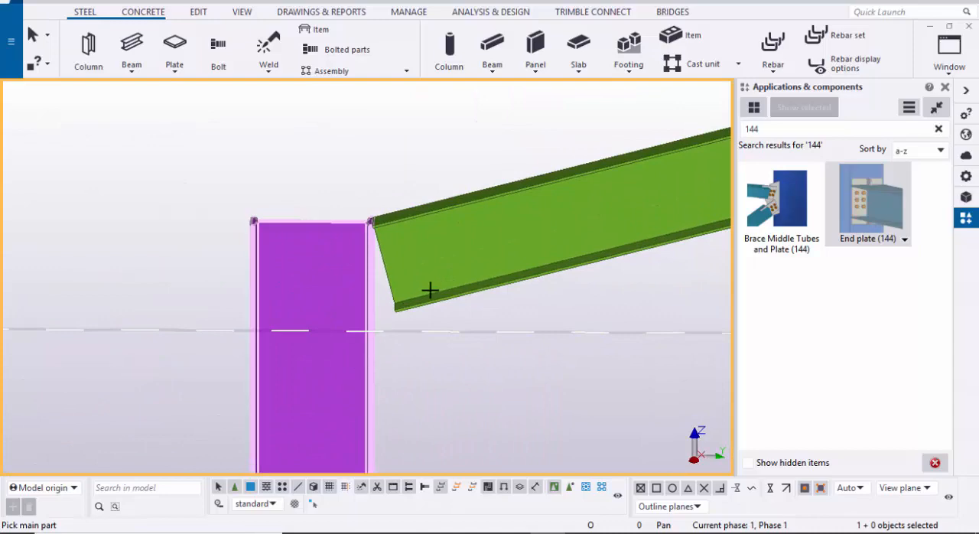
click(361, 344)
click(445, 286)
Step: Add an End plate (144) connection between the top of the grid 3 column and its main gable rafter, restarting the command if needed
scroll(420, 294, down, 3)
middle_drag(181, 295, 464, 293)
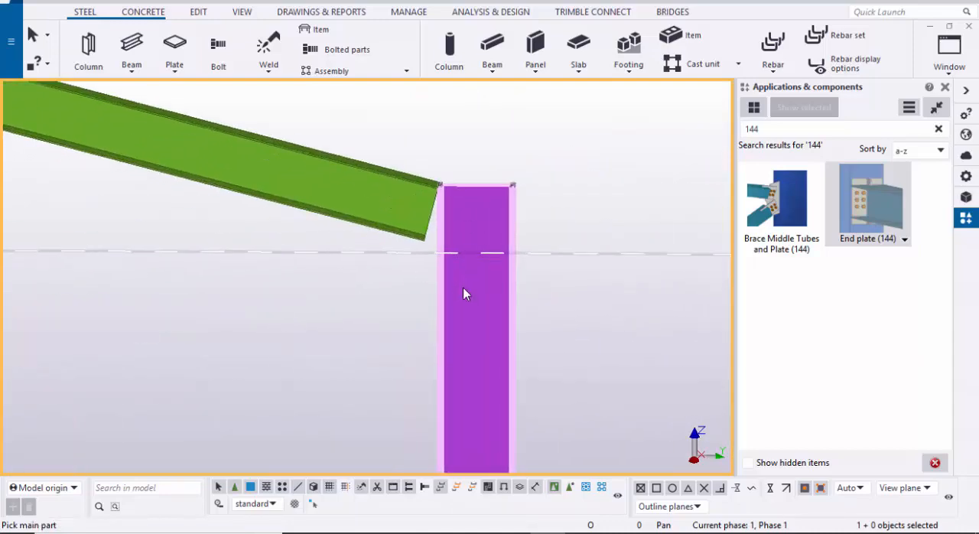
click(466, 248)
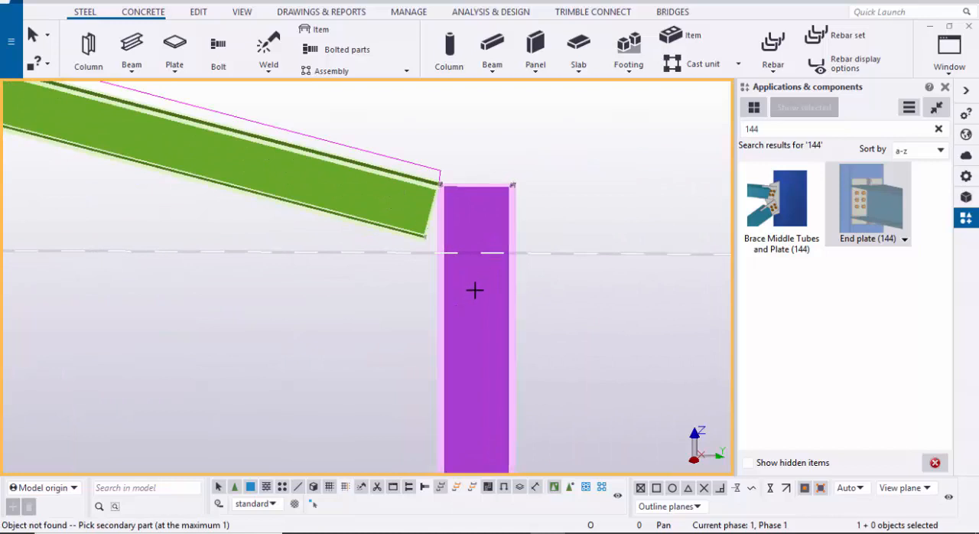
key(Escape)
click(867, 221)
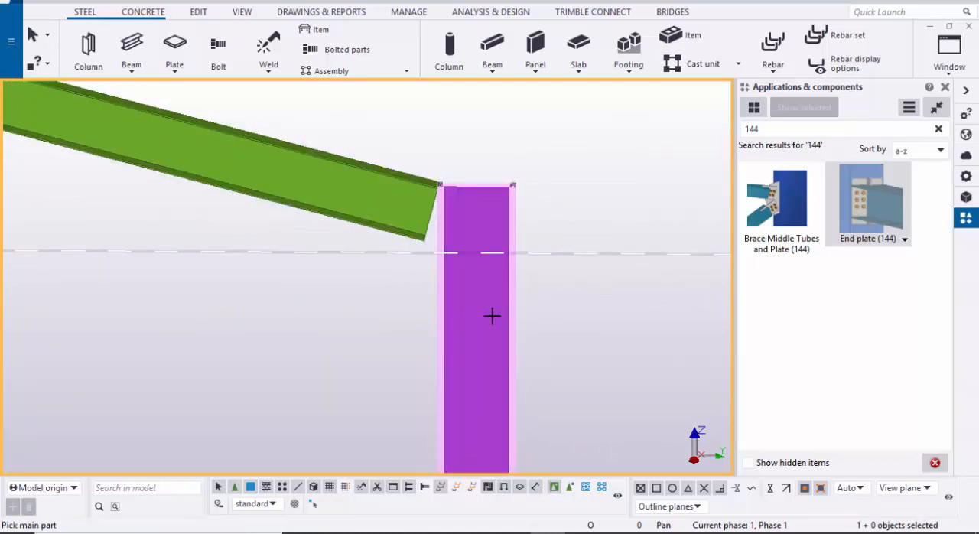
click(490, 318)
click(372, 198)
Step: Connect the upper end of the grid 3–4 side bay rafter to the grid 3 column with End plate (144)
scroll(416, 241, down, 3)
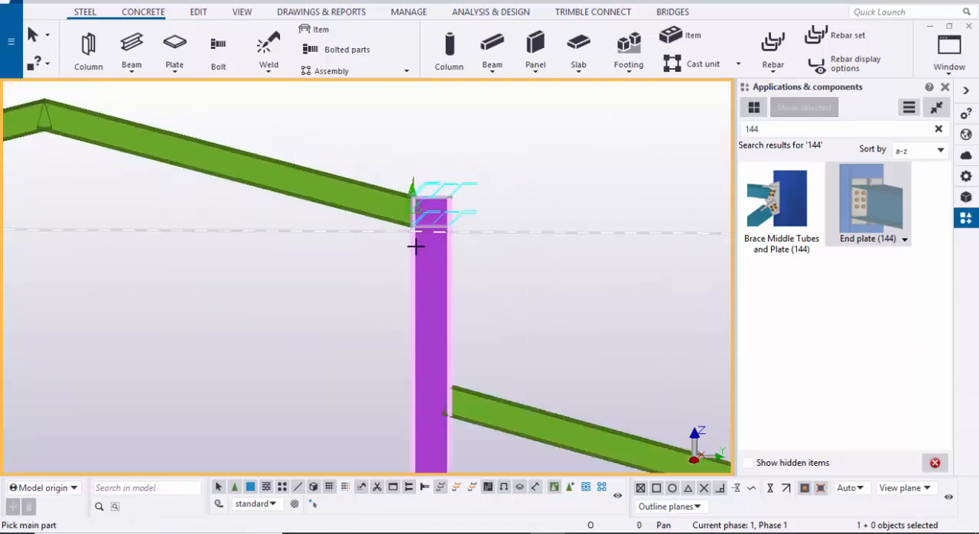
scroll(444, 306, up, 3)
scroll(374, 355, up, 1)
click(387, 345)
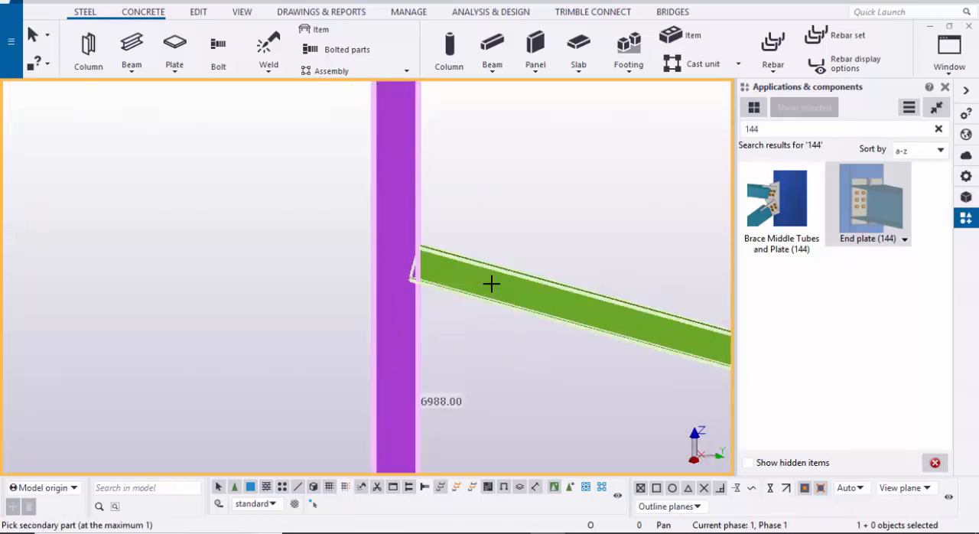
Step: Connect the lower end of the grid 3–4 side bay rafter to the grid 4 column top with End plate (144)
scroll(511, 318, down, 1)
middle_drag(547, 358, 307, 297)
scroll(473, 373, up, 2)
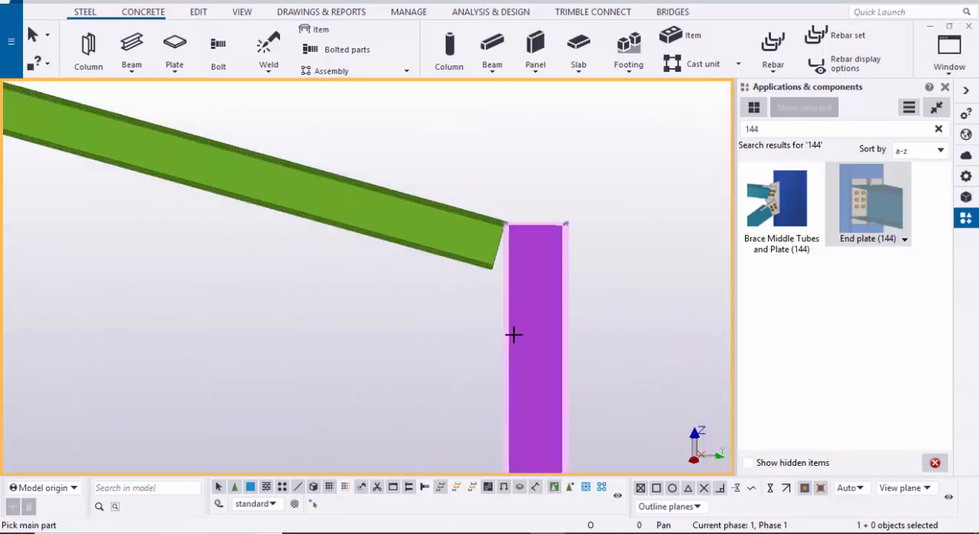
click(515, 317)
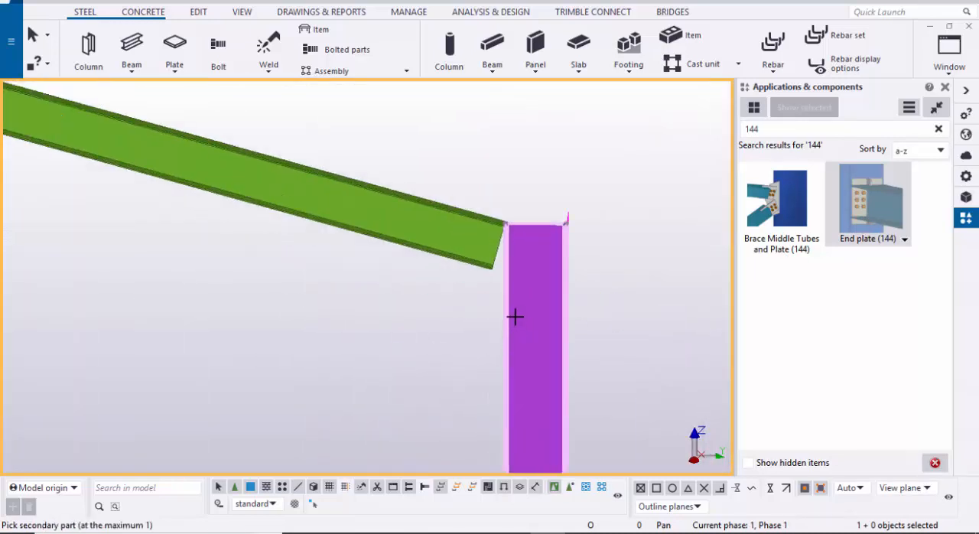
click(425, 240)
Step: Interrupt the end plate command and redraw the view of the whole frame
scroll(474, 264, down, 4)
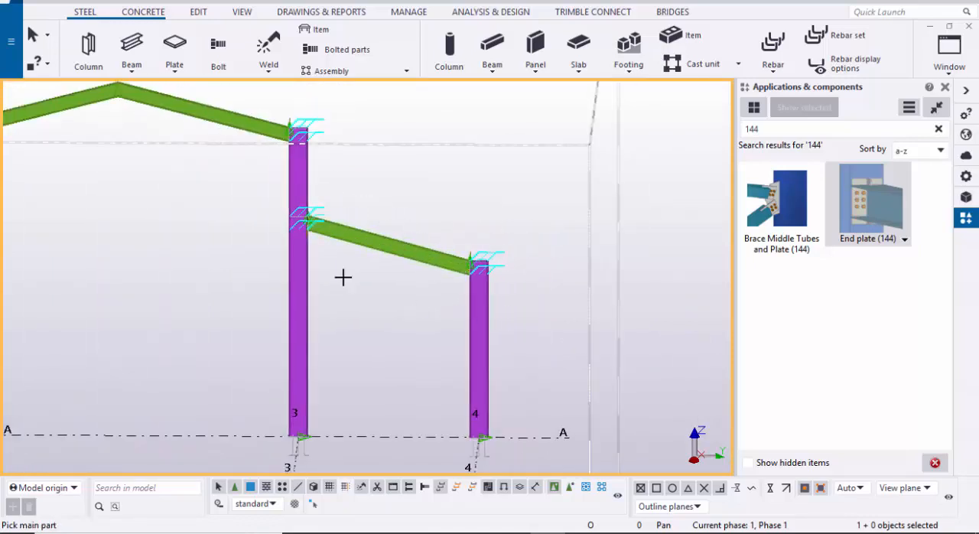
scroll(439, 237, up, 2)
right_click(498, 168)
click(540, 178)
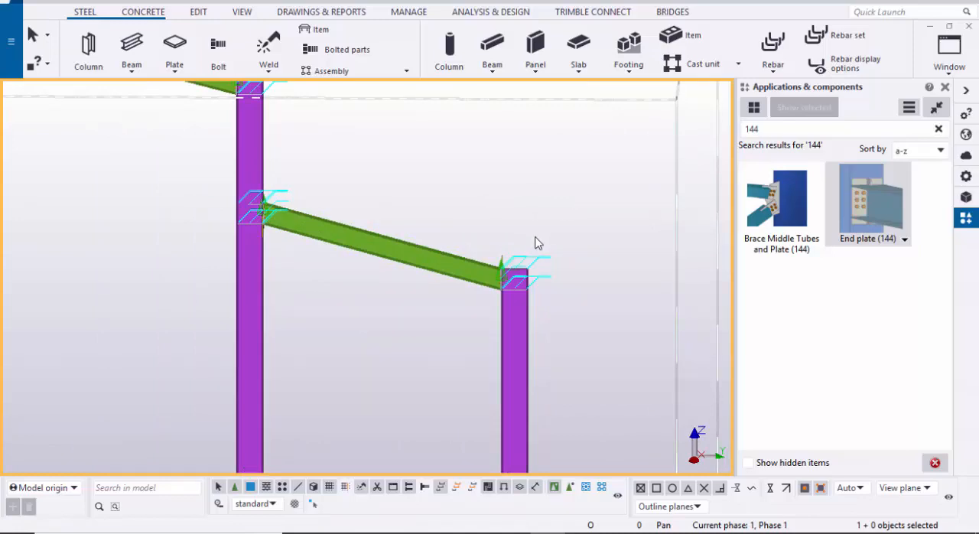
scroll(495, 328, down, 5)
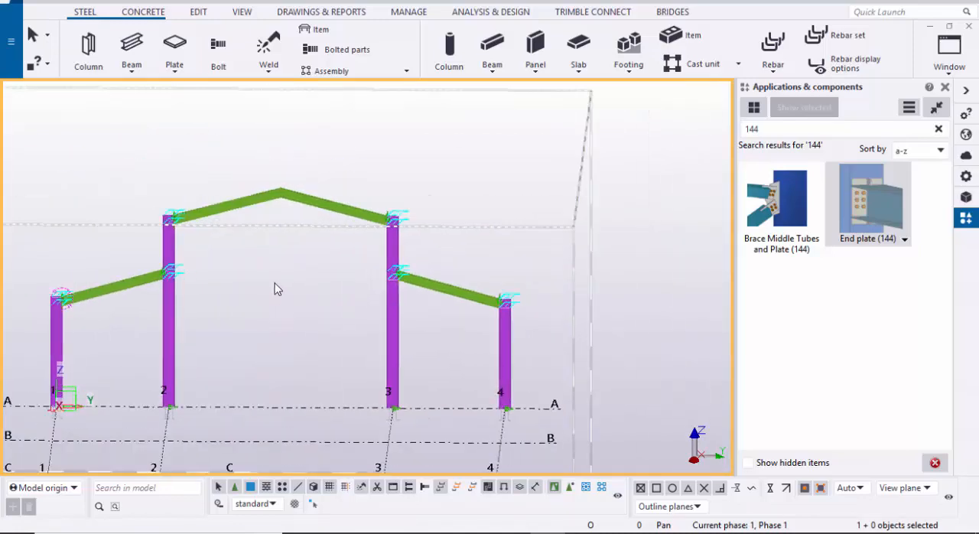
right_click(277, 288)
click(333, 363)
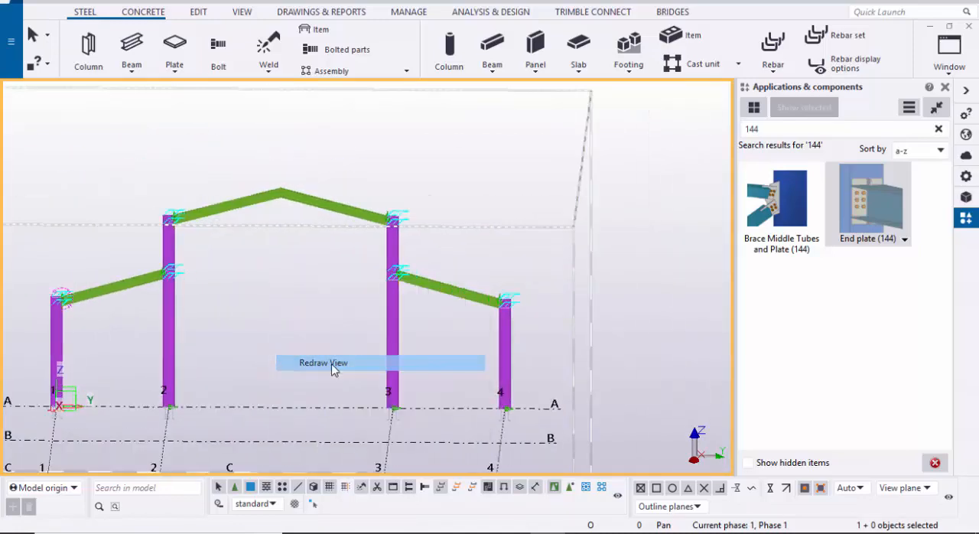
Step: Examine the end plate connections at the frame's columns and the rafter joint at the ridge
scroll(332, 348, down, 2)
ctrl+middle_drag(290, 331, 236, 323)
scroll(230, 294, up, 10)
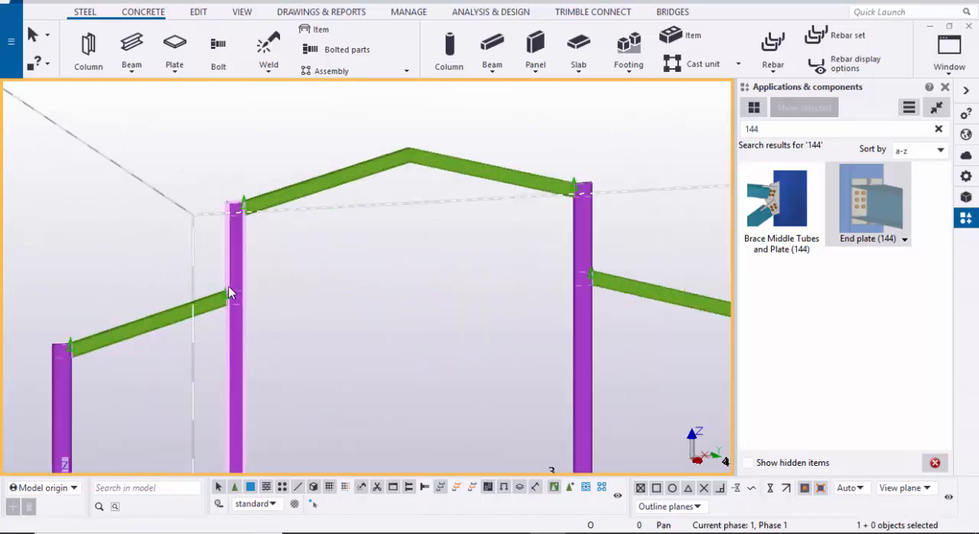
scroll(239, 303, down, 3)
middle_drag(260, 266, 241, 334)
scroll(247, 243, up, 5)
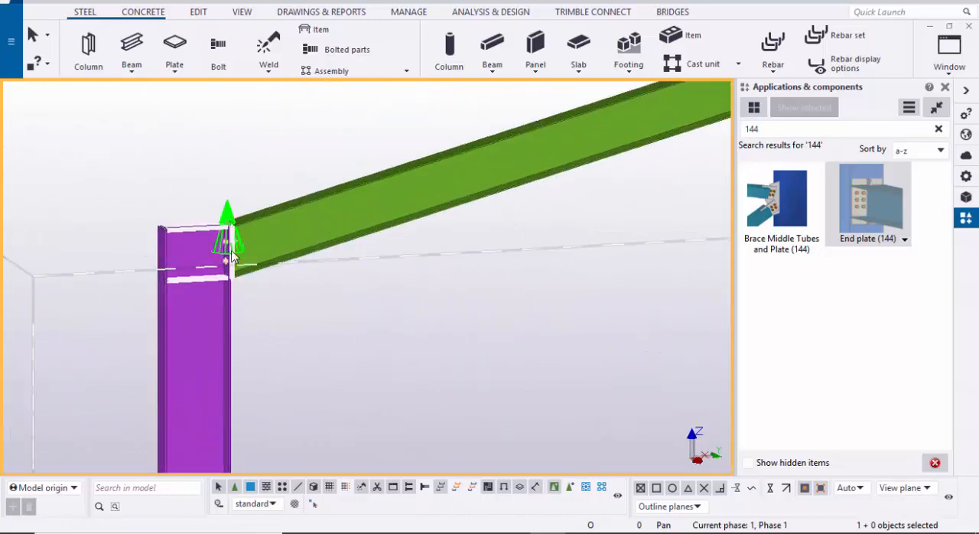
scroll(226, 263, down, 3)
middle_drag(189, 311, 15, 394)
scroll(367, 256, up, 2)
scroll(394, 258, up, 2)
middle_drag(409, 254, 341, 273)
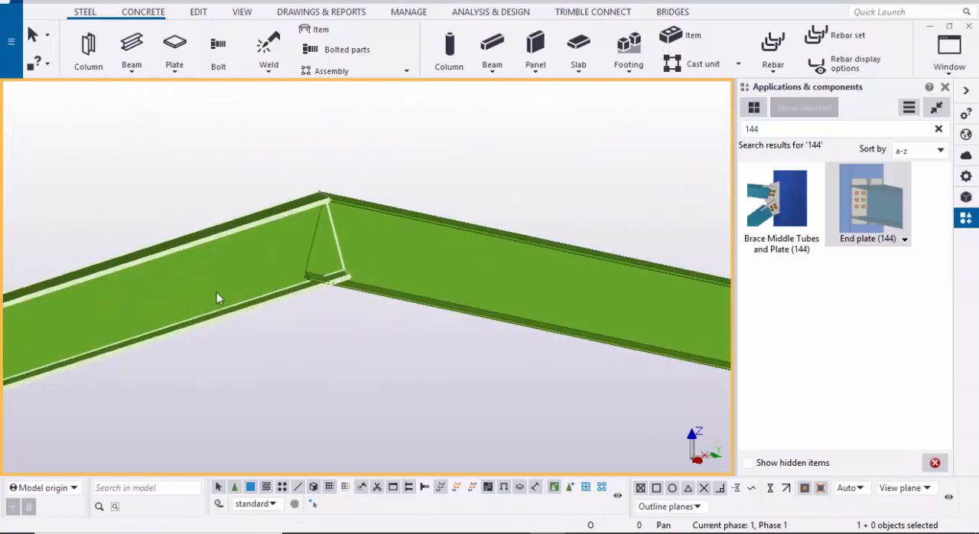
scroll(259, 280, down, 1)
scroll(259, 280, down, 2)
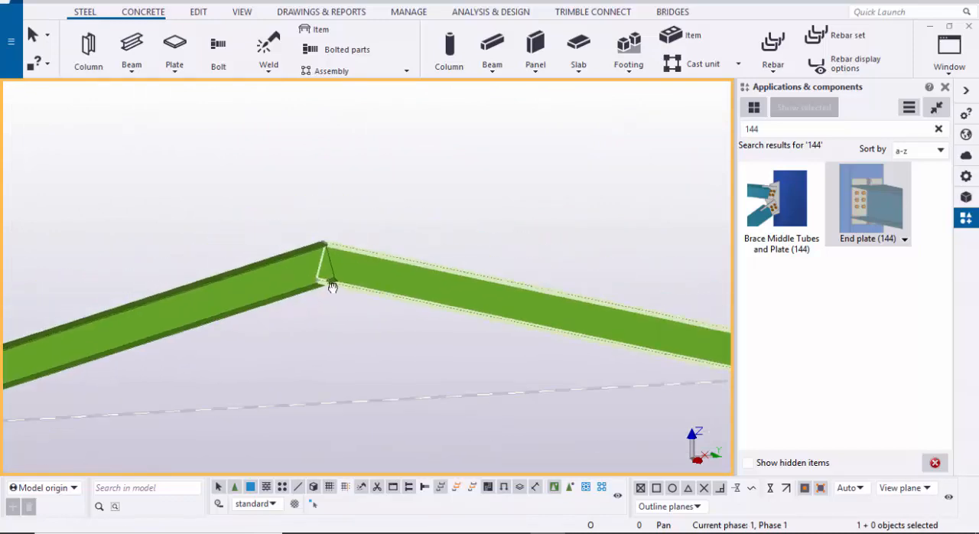
Step: Search the component catalog for 14 and join the two main rafters at the ridge with Joining plates (14)
click(939, 129)
click(795, 131)
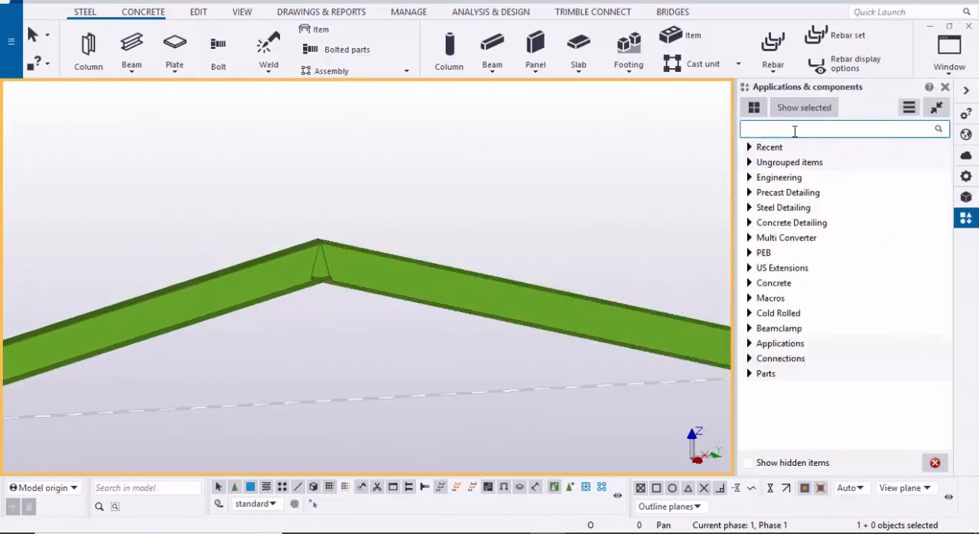
text(14)
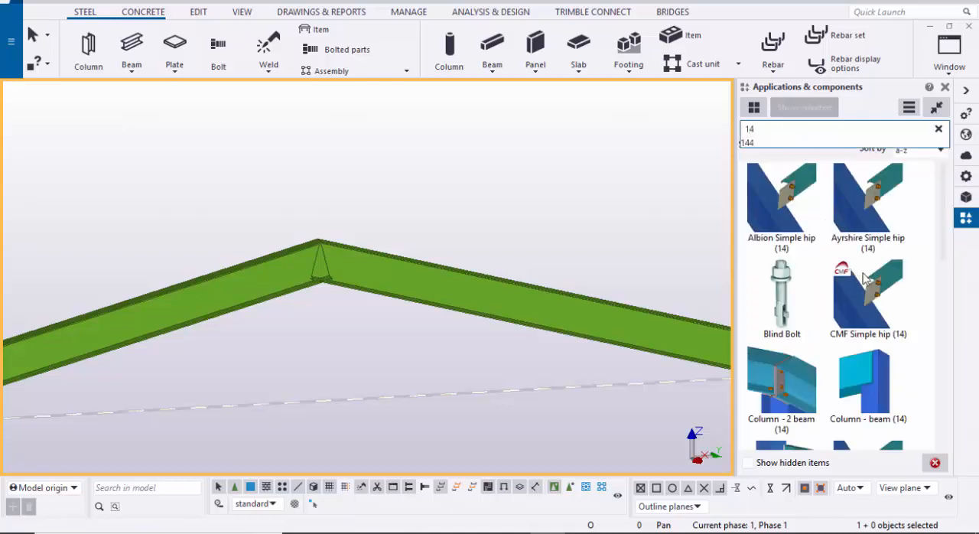
scroll(870, 195, down, 3)
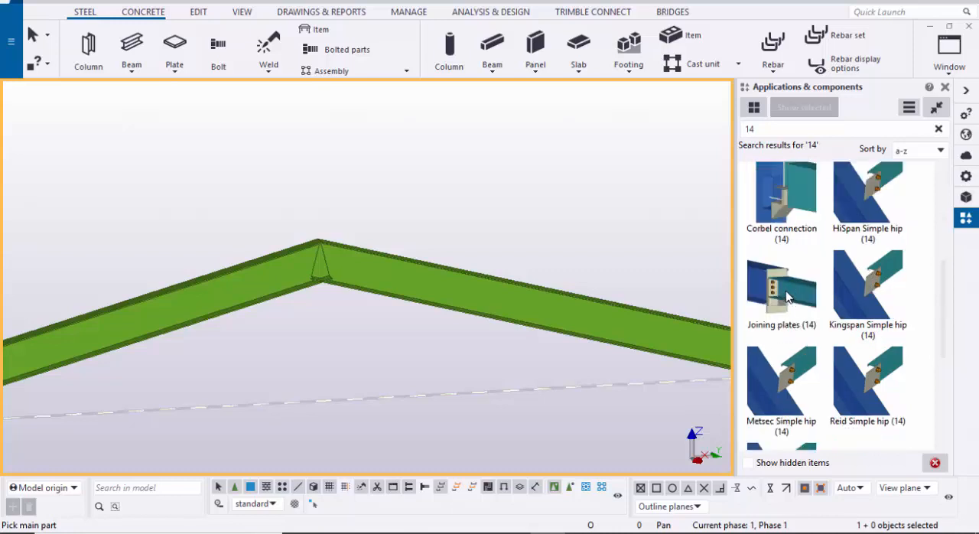
click(789, 298)
middle_drag(299, 290, 328, 295)
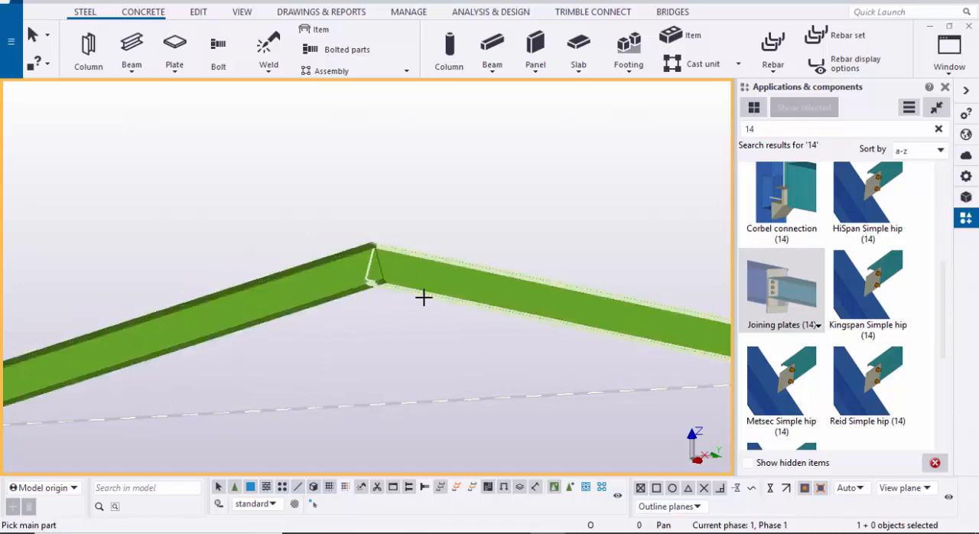
click(285, 298)
click(456, 297)
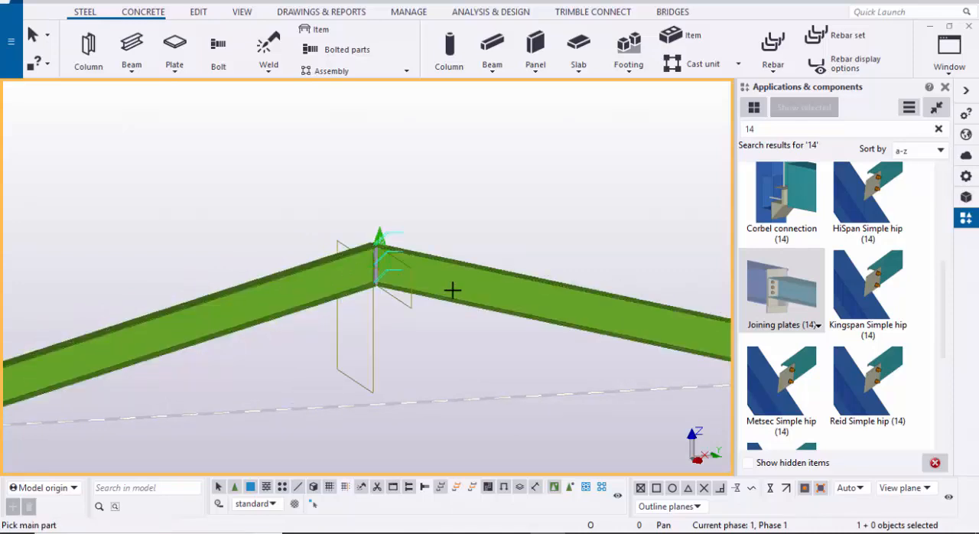
Step: Close the component catalog, interrupt the joining plates command and redraw the view
scroll(385, 271, up, 5)
scroll(324, 270, down, 3)
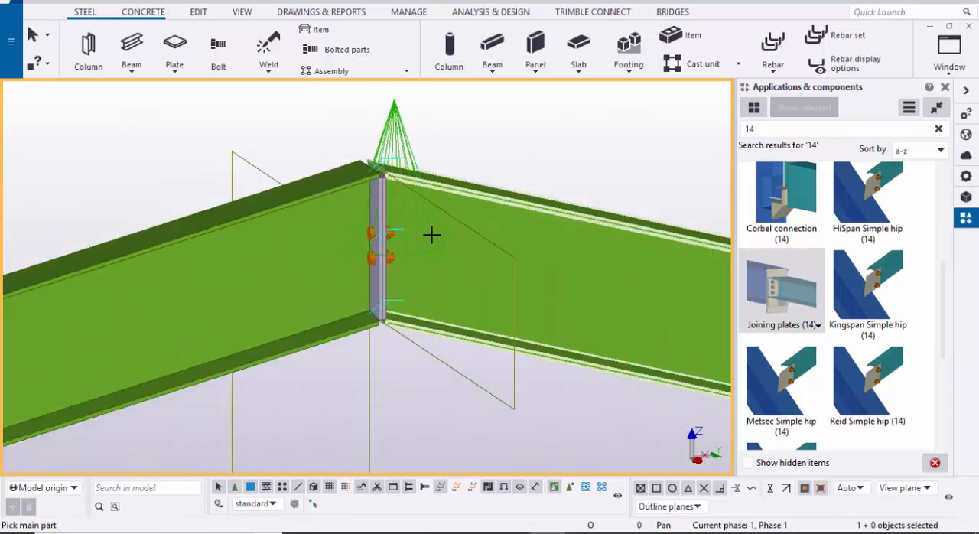
click(946, 89)
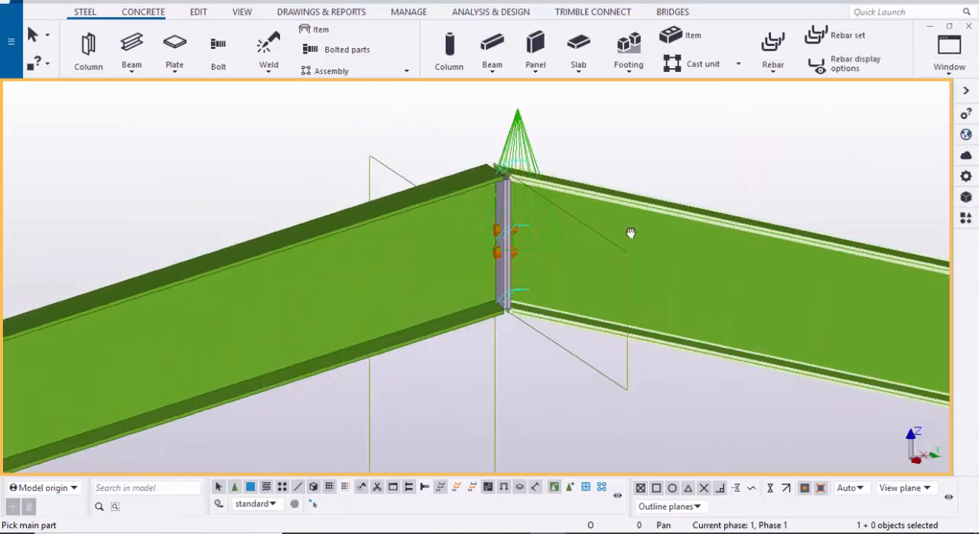
right_click(625, 189)
click(654, 197)
right_click(688, 196)
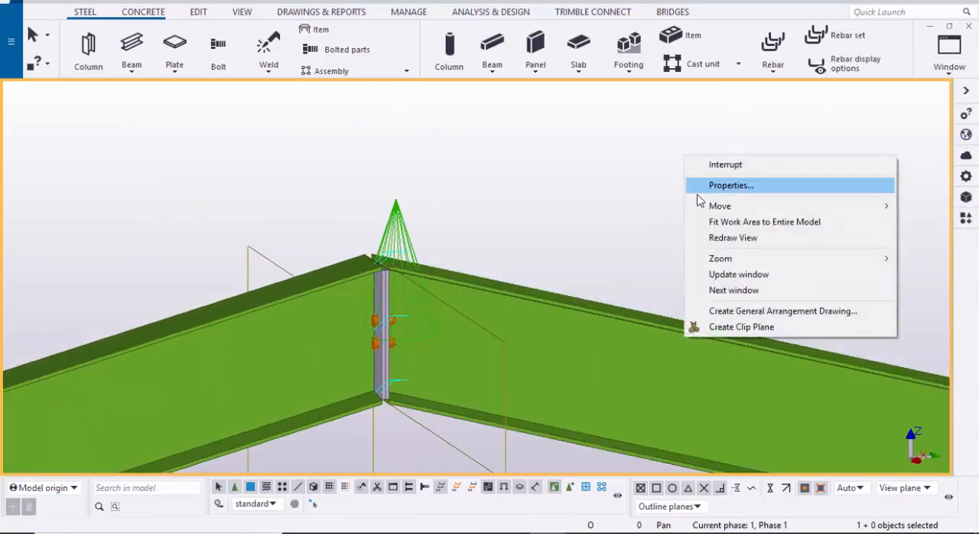
click(727, 236)
Step: Set the thickness of the secondary and primary end plates in the ridge Joining plates (14) connection to 10 and modify it
scroll(549, 284, down, 5)
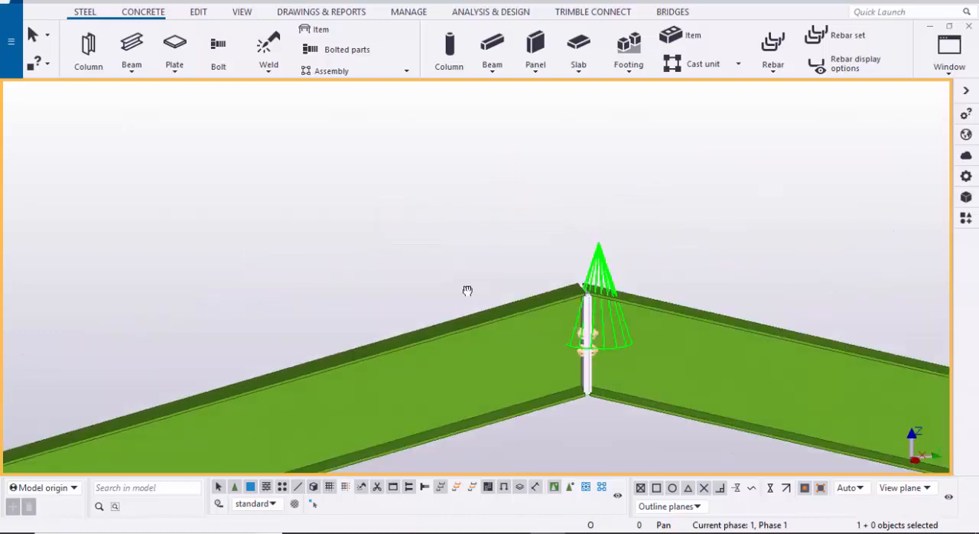
scroll(549, 290, up, 6)
scroll(626, 297, up, 2)
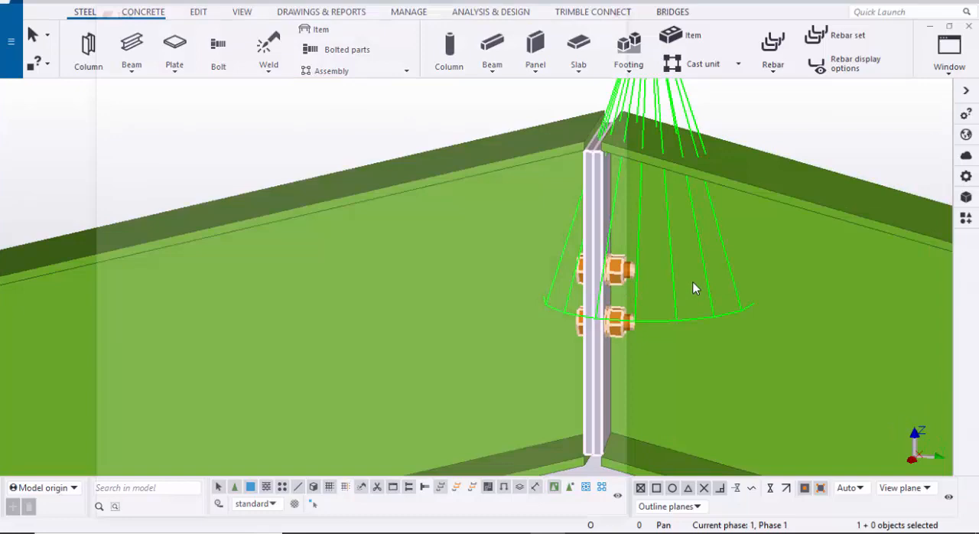
double_click(695, 287)
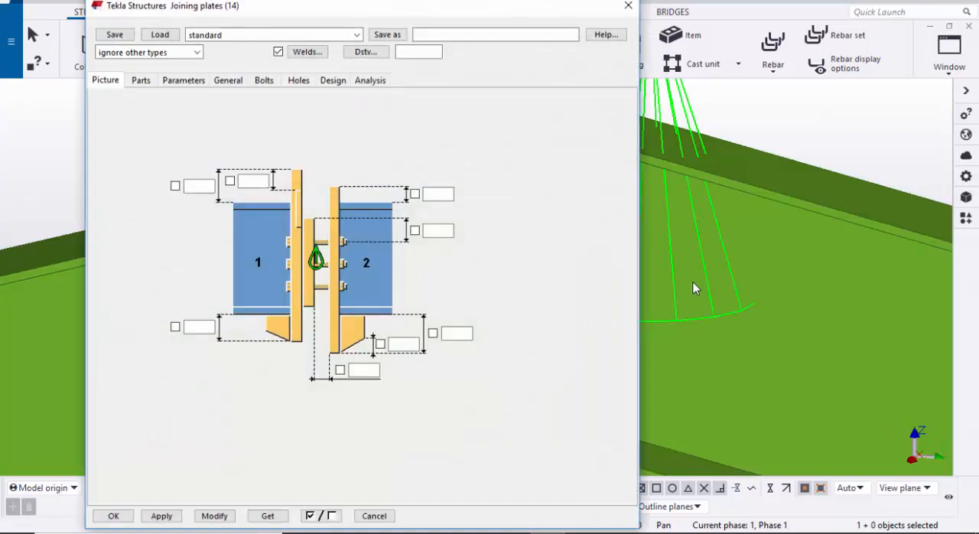
scroll(695, 283, down, 3)
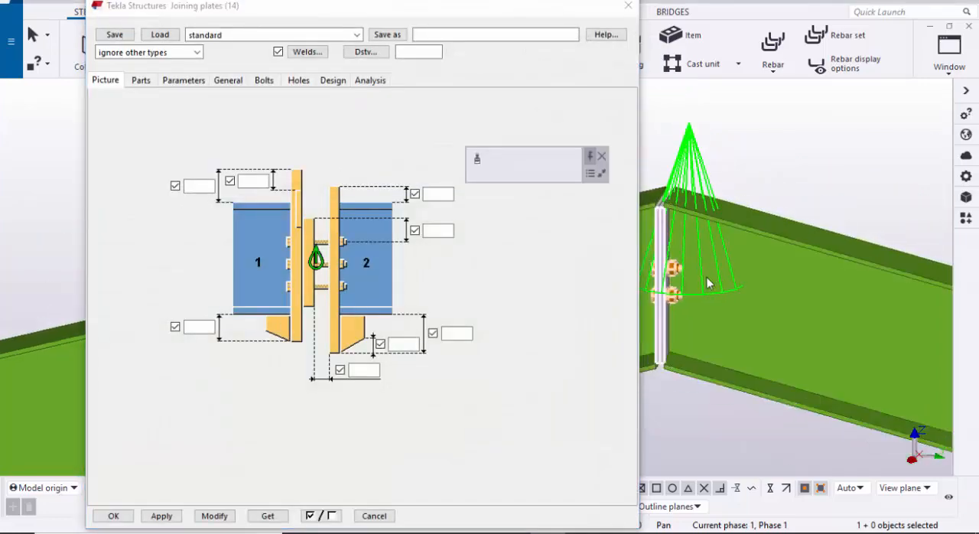
click(140, 80)
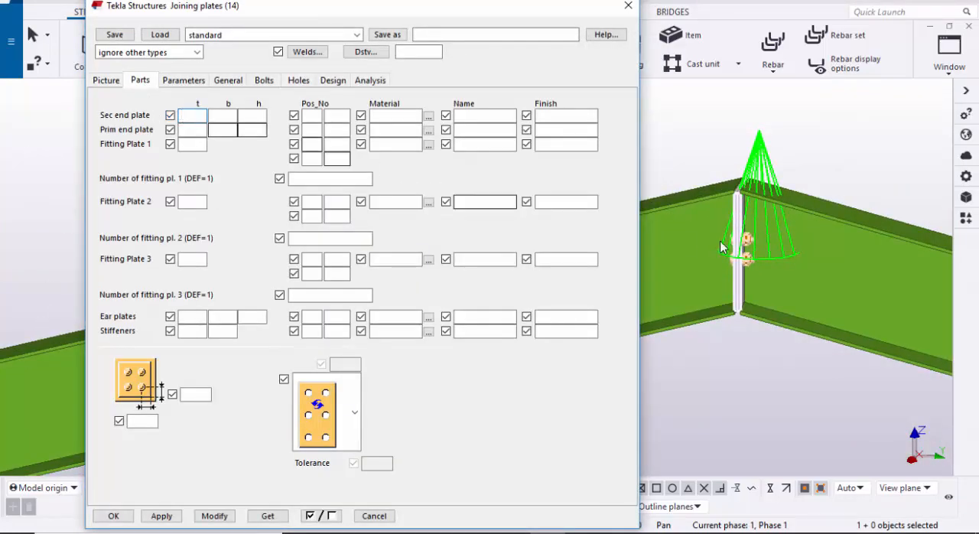
scroll(733, 232, up, 6)
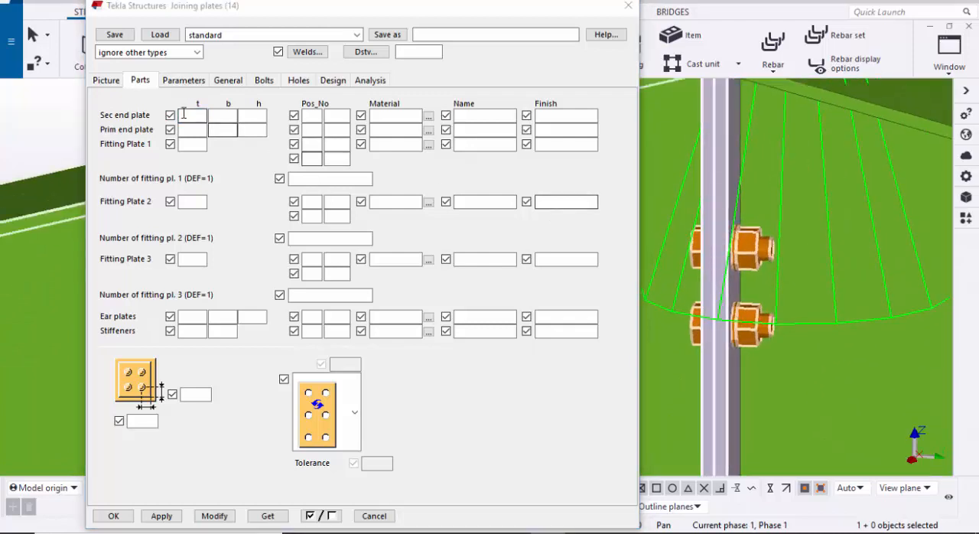
click(188, 117)
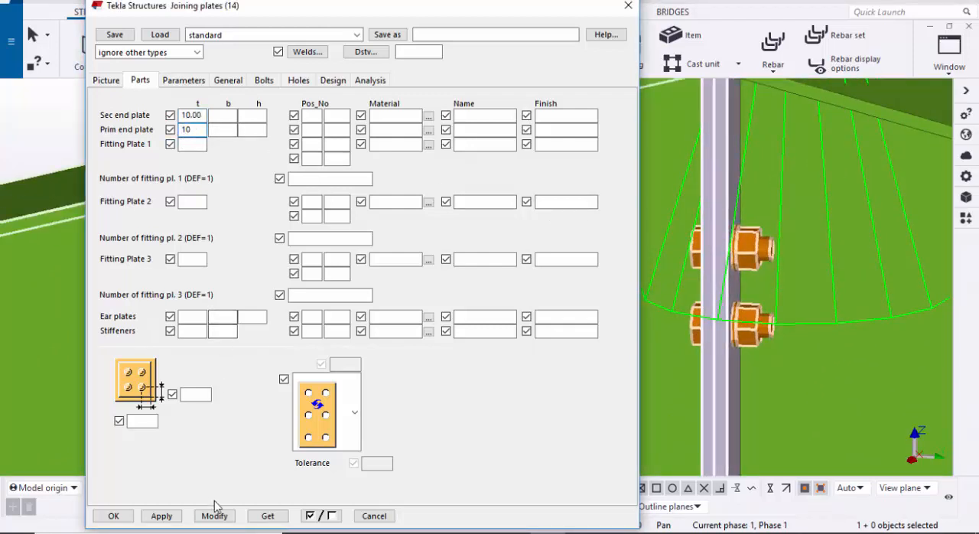
scroll(759, 310, down, 1)
middle_drag(736, 153, 719, 193)
scroll(713, 237, up, 1)
scroll(719, 245, down, 1)
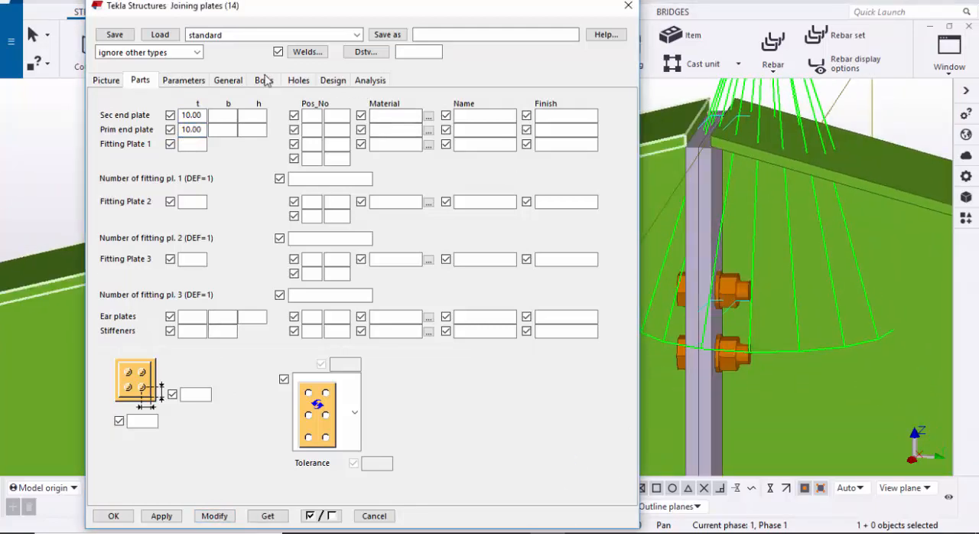
Step: Set the bolt size to 16 and the tolerance to 2 for the ridge joining plates
click(263, 80)
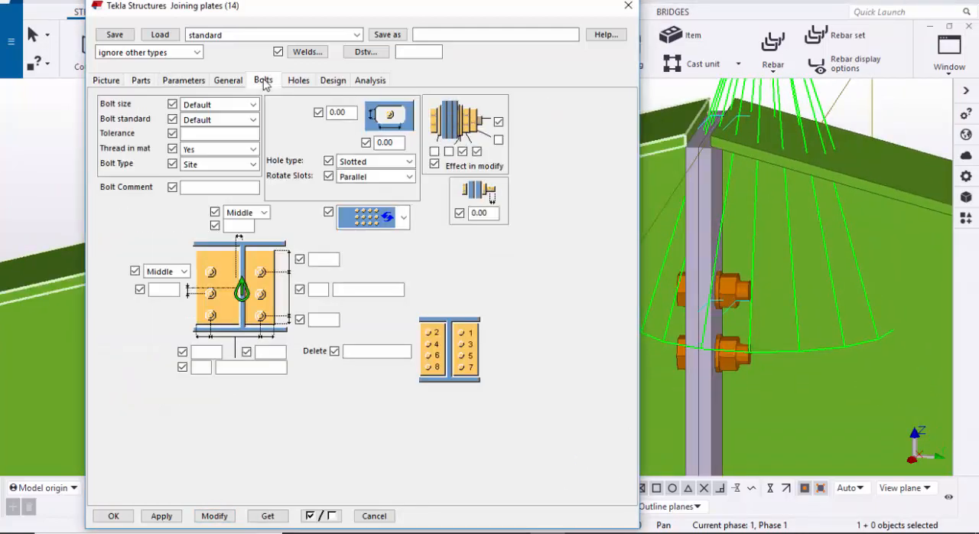
click(184, 109)
click(214, 163)
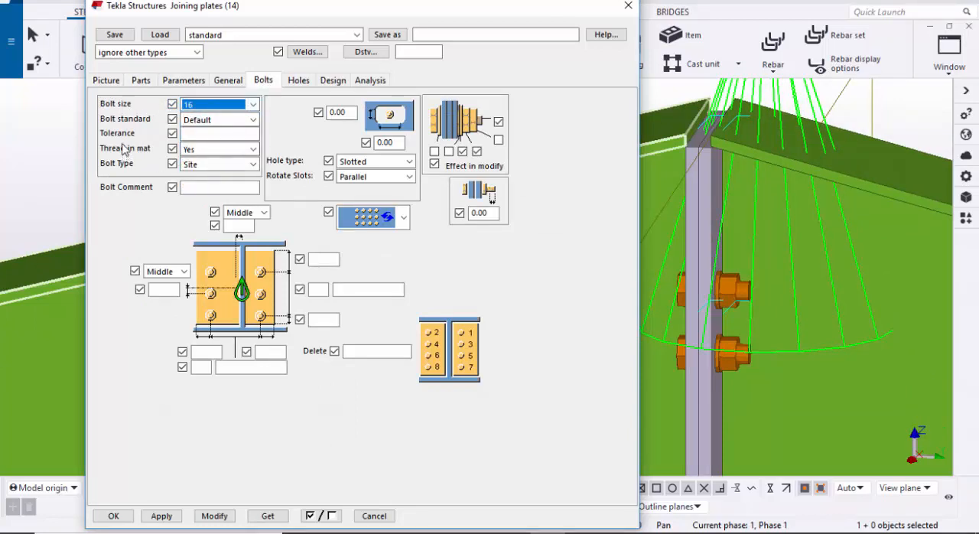
click(193, 135)
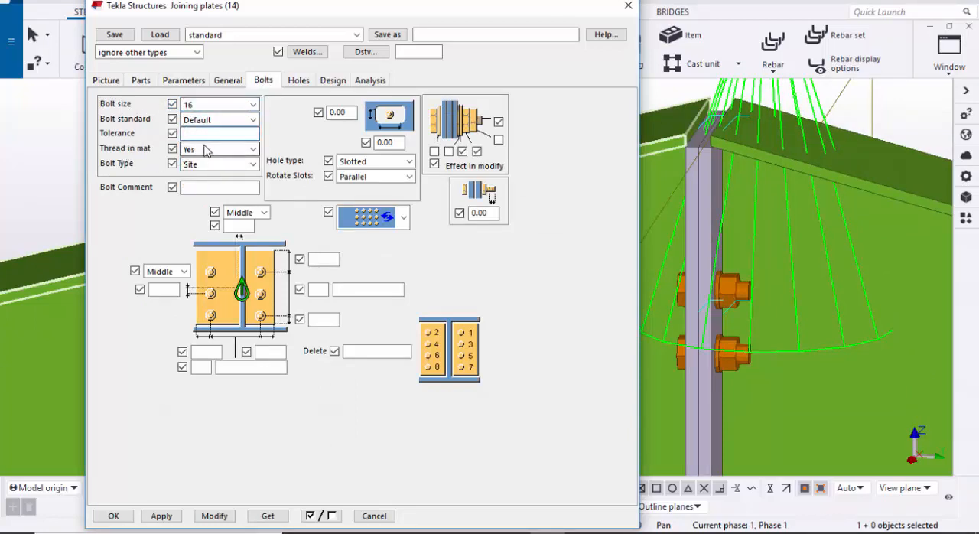
text(2)
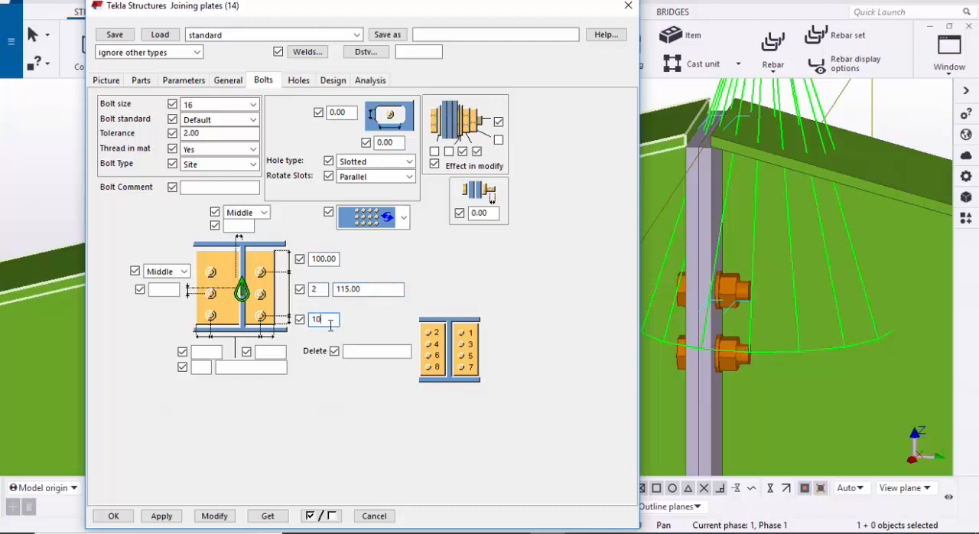
Step: Arrange the ridge bolts in 2 rows spaced 115 with 100 edge distances and 2 columns spaced 80 with 40 edge distances, and modify the connection
text(0)
click(267, 351)
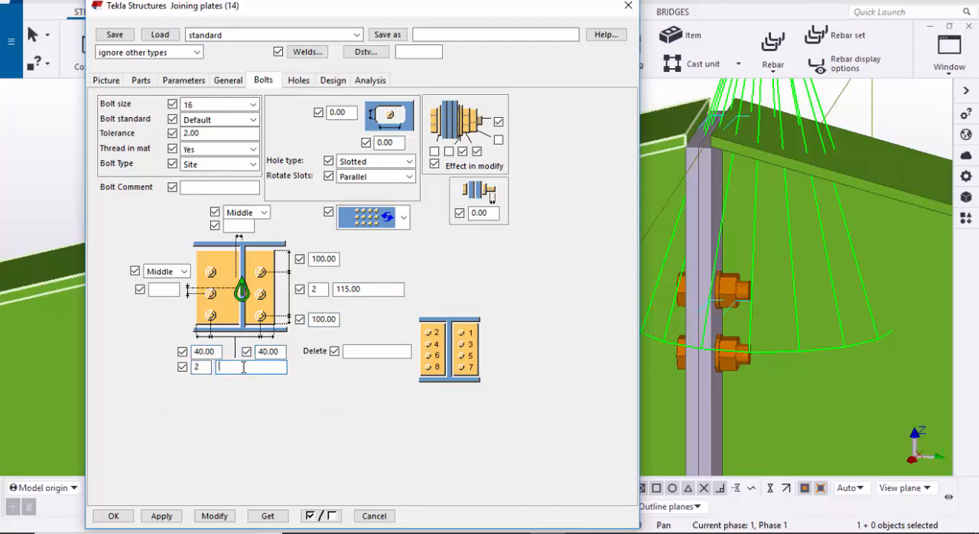
click(215, 516)
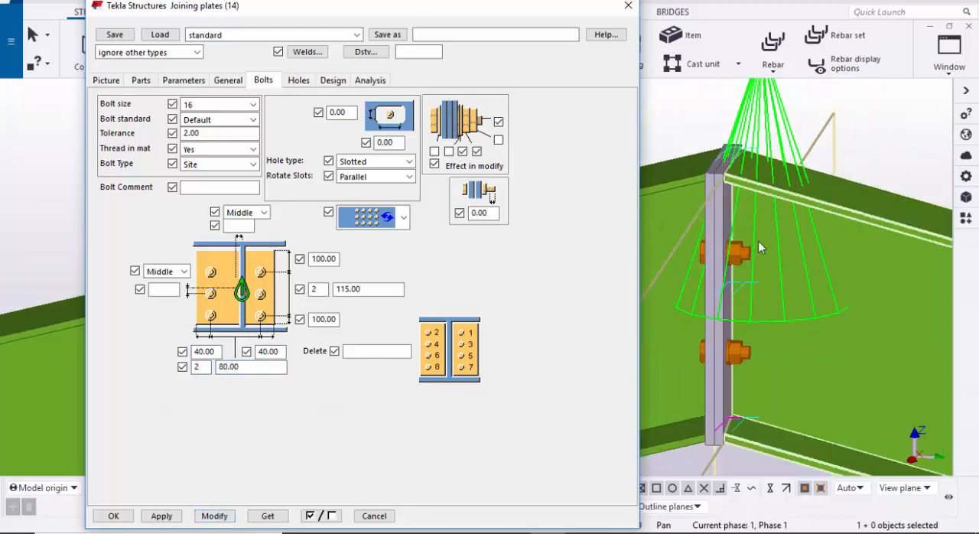
scroll(736, 239, up, 5)
scroll(736, 239, down, 5)
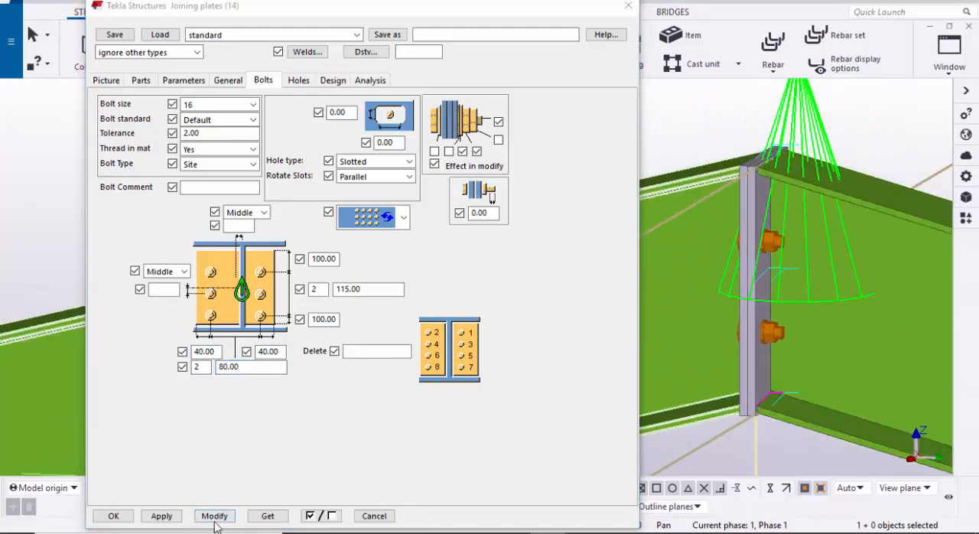
click(113, 516)
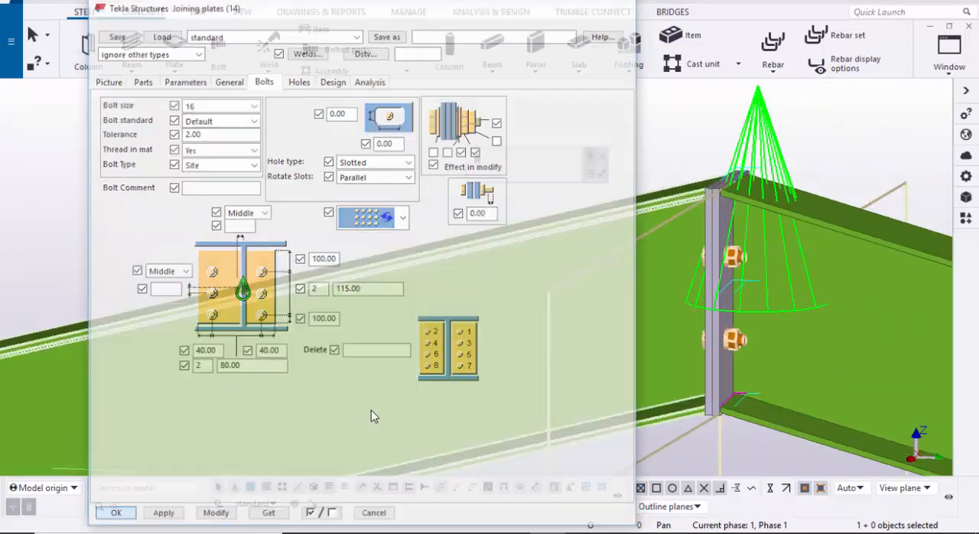
Step: Redraw the view around the ridge joint and dismiss the view properties toolbar
scroll(372, 407, down, 1)
middle_drag(378, 357, 317, 339)
click(338, 193)
right_click(337, 165)
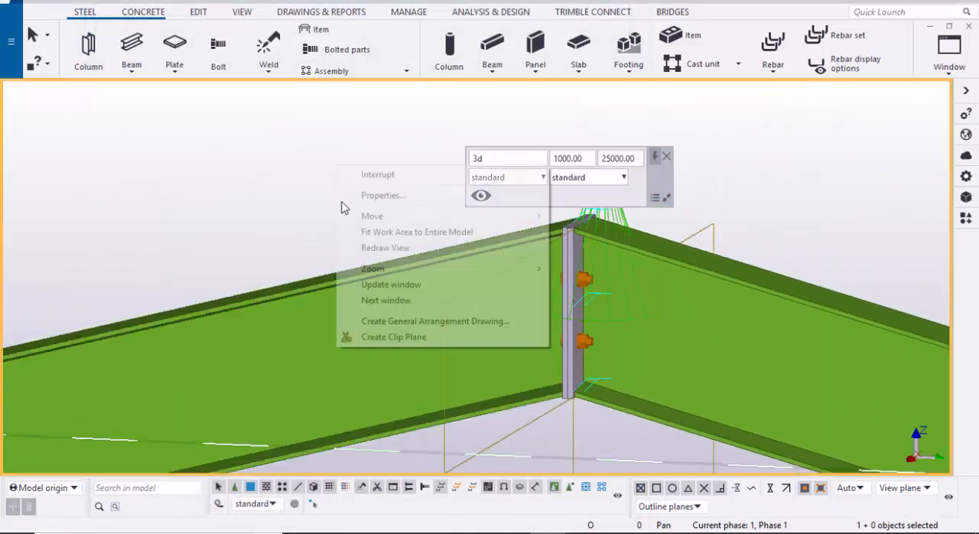
click(375, 247)
scroll(542, 322, up, 5)
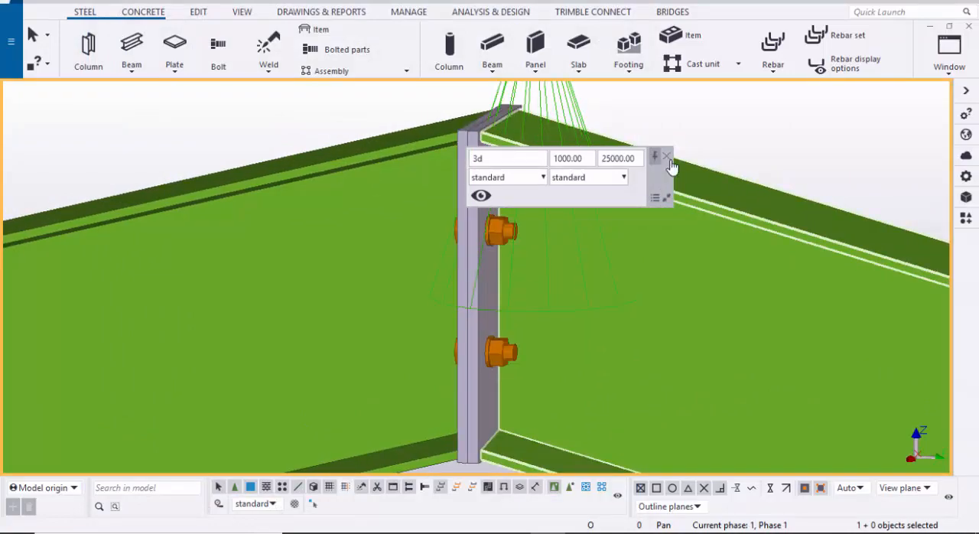
click(667, 157)
Step: Examine the modified ridge joint and the whole gable frame on grid line A
scroll(535, 314, up, 4)
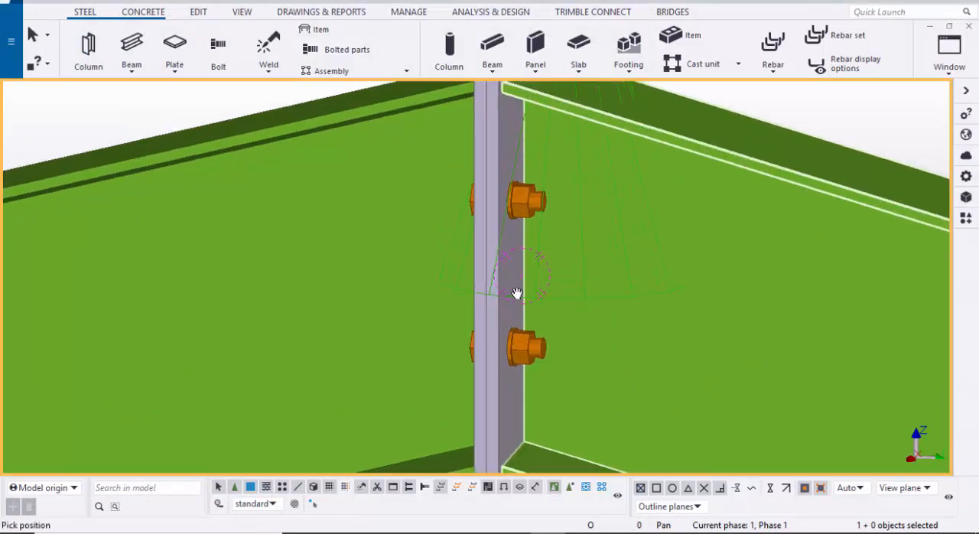
scroll(518, 294, down, 2)
ctrl+middle_drag(518, 295, 642, 333)
ctrl+middle_drag(516, 335, 459, 345)
scroll(458, 330, down, 3)
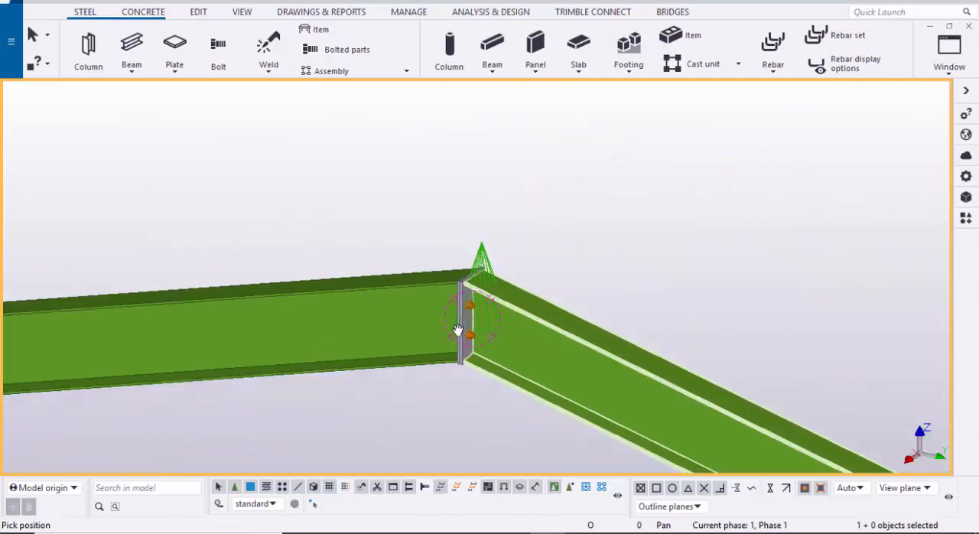
scroll(457, 307, down, 7)
ctrl+middle_drag(338, 385, 440, 257)
scroll(335, 402, down, 1)
middle_drag(334, 402, 358, 332)
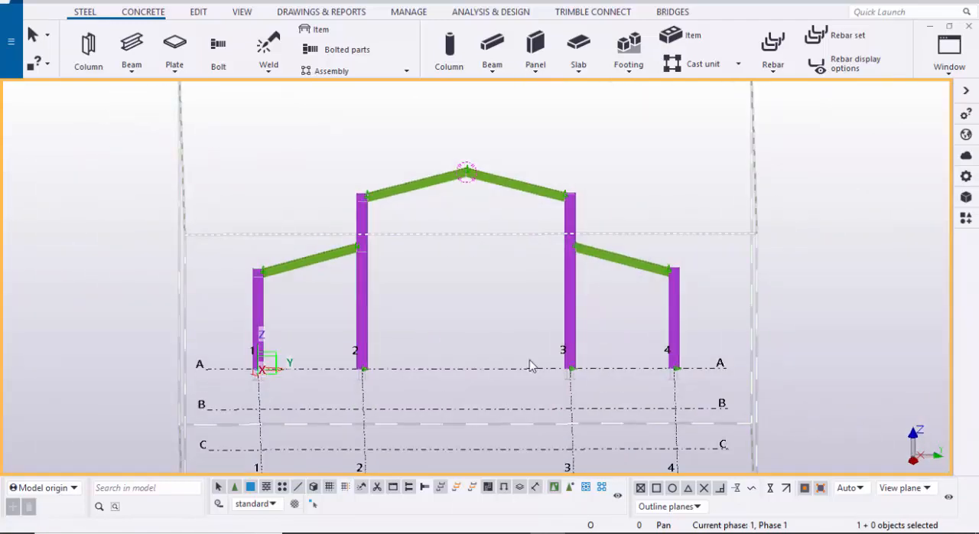
scroll(735, 375, up, 4)
scroll(723, 372, down, 4)
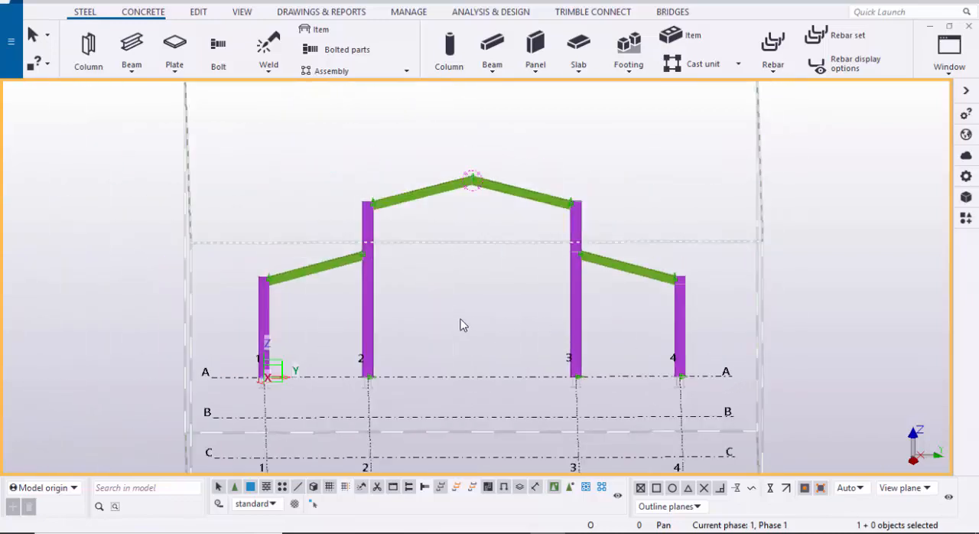
Step: Copy the complete gable frame with its connections from grid point A-1 to B-1, 6000 mm away
scroll(555, 325, down, 1)
drag(694, 328, 264, 170)
scroll(411, 254, up, 1)
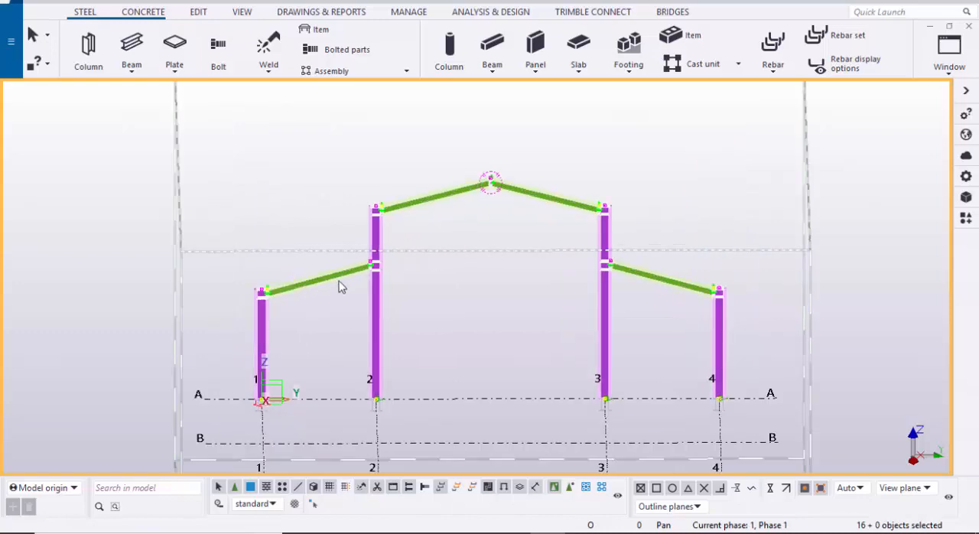
scroll(424, 302, down, 2)
ctrl+middle_drag(424, 302, 450, 324)
scroll(363, 310, down, 2)
right_click(192, 238)
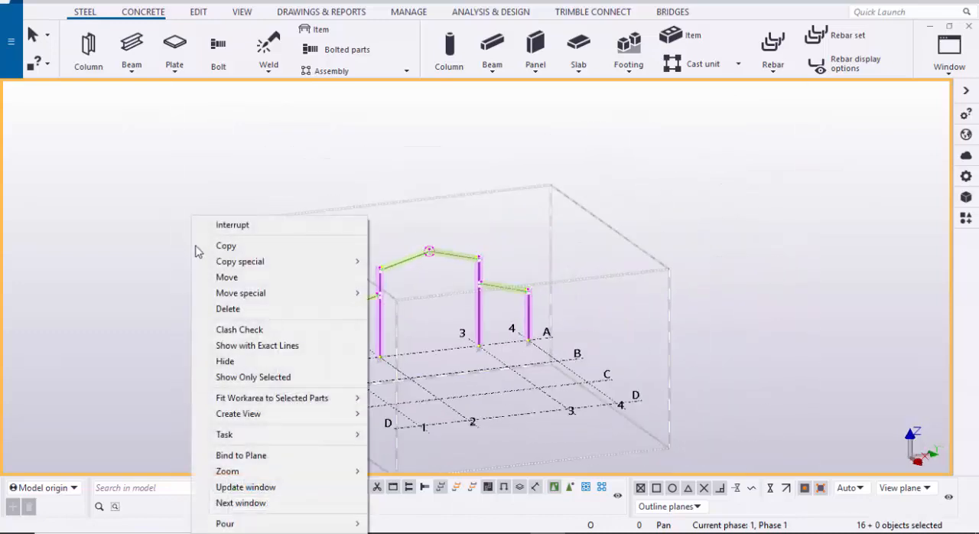
mouse_move(272, 271)
click(280, 245)
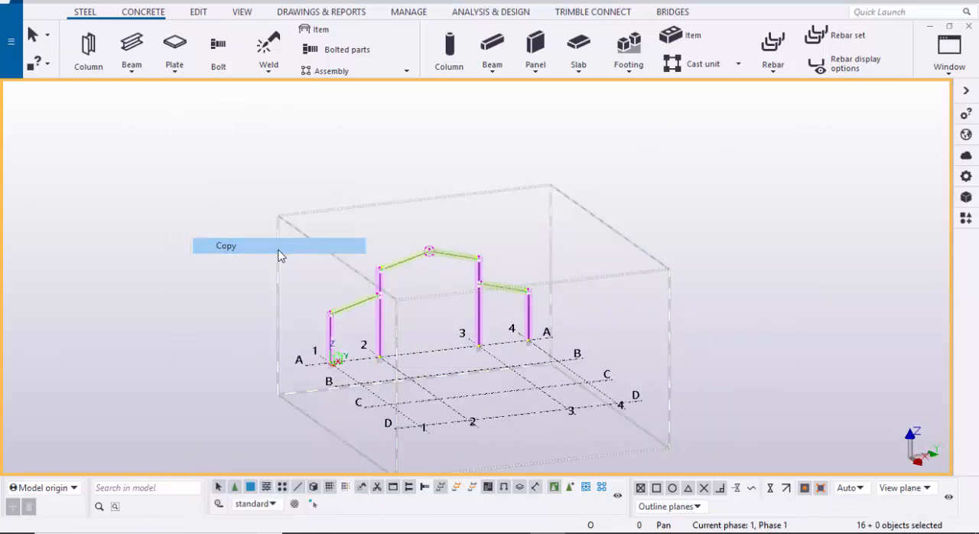
scroll(313, 365, up, 5)
scroll(230, 381, up, 2)
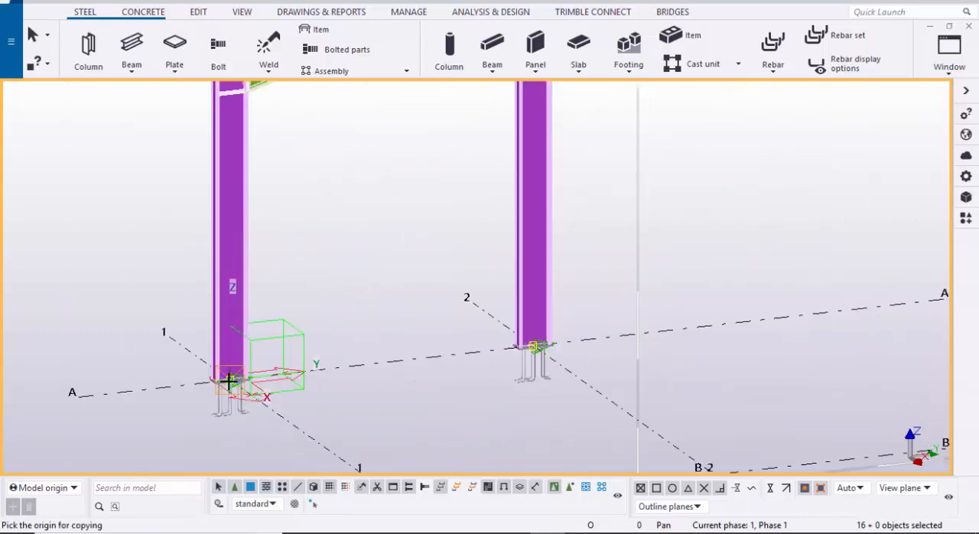
scroll(345, 426, down, 3)
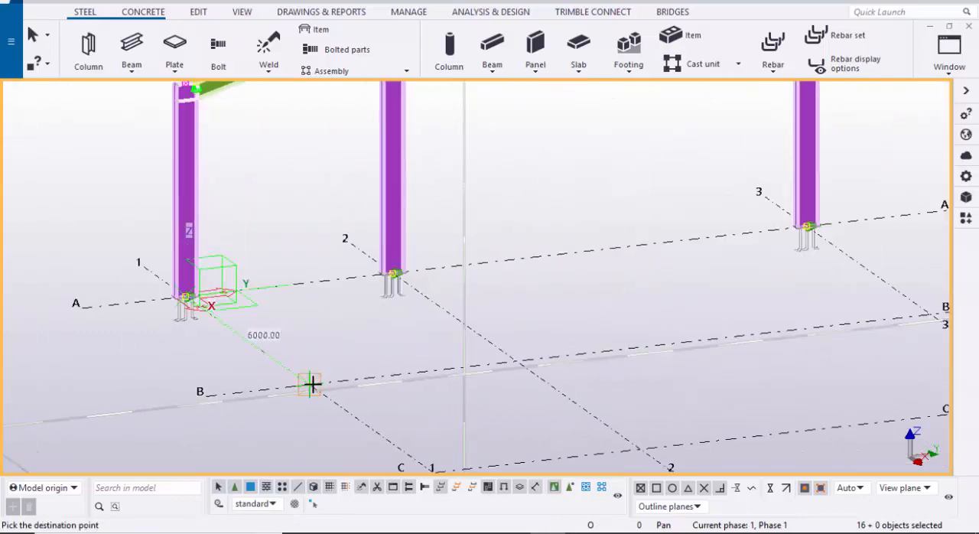
click(310, 385)
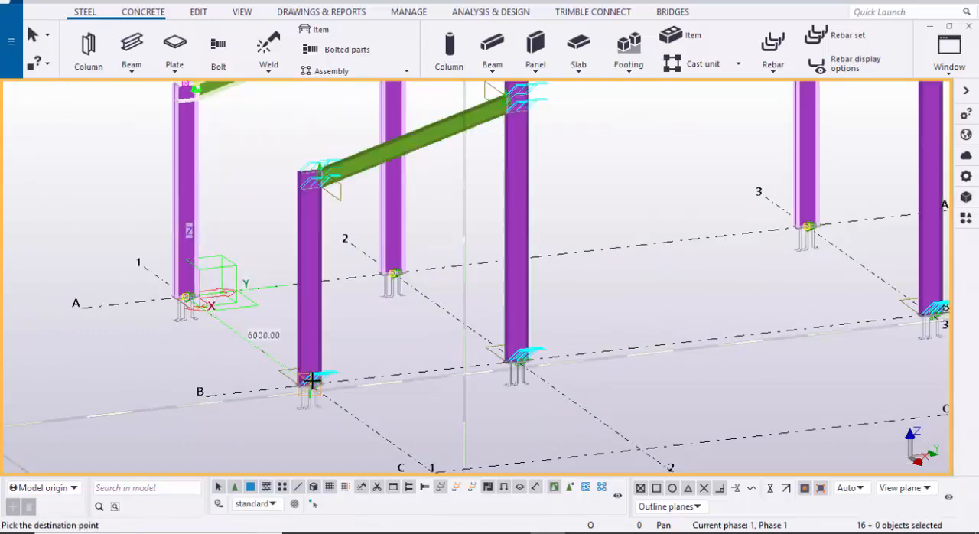
Step: Place two more copies of the frame at grid points C-1 and D-1
scroll(394, 414, down, 2)
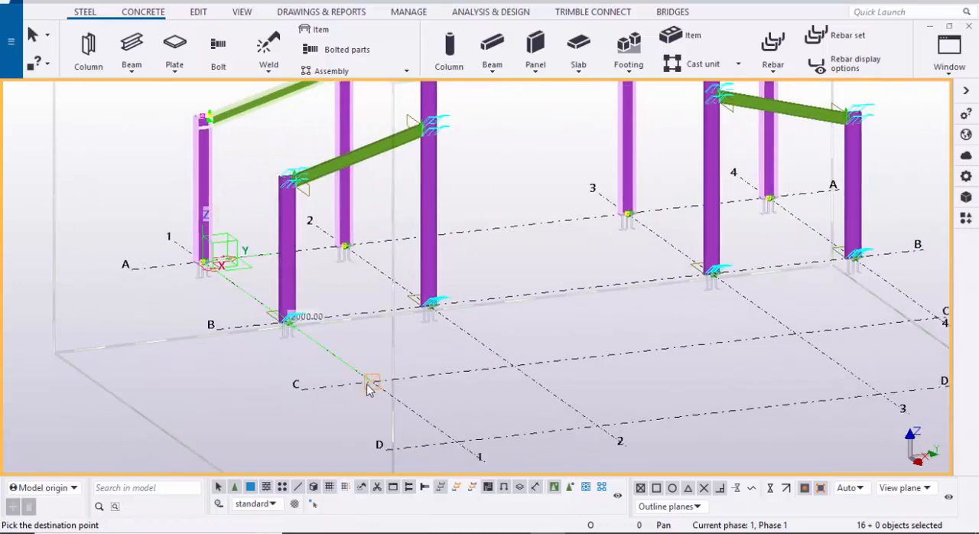
click(367, 387)
scroll(428, 398, down, 3)
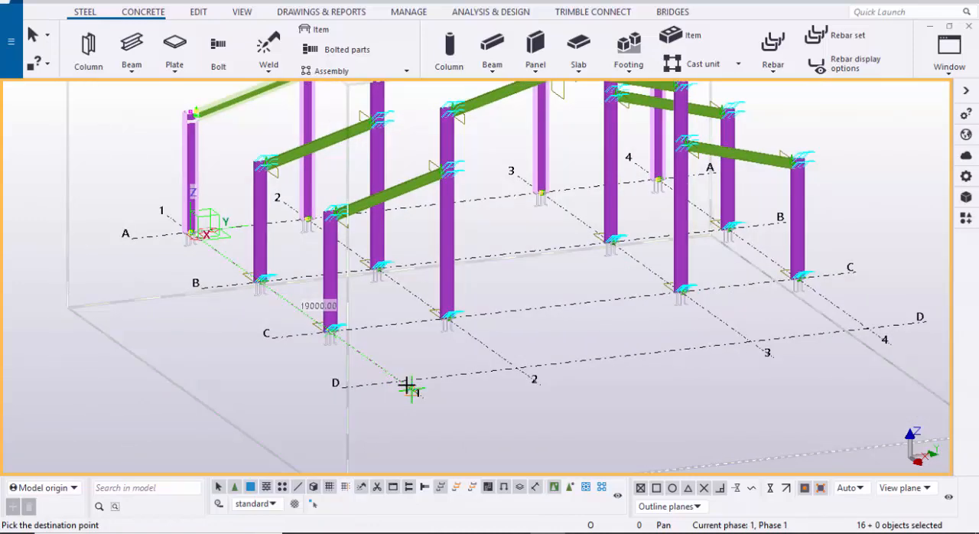
click(401, 382)
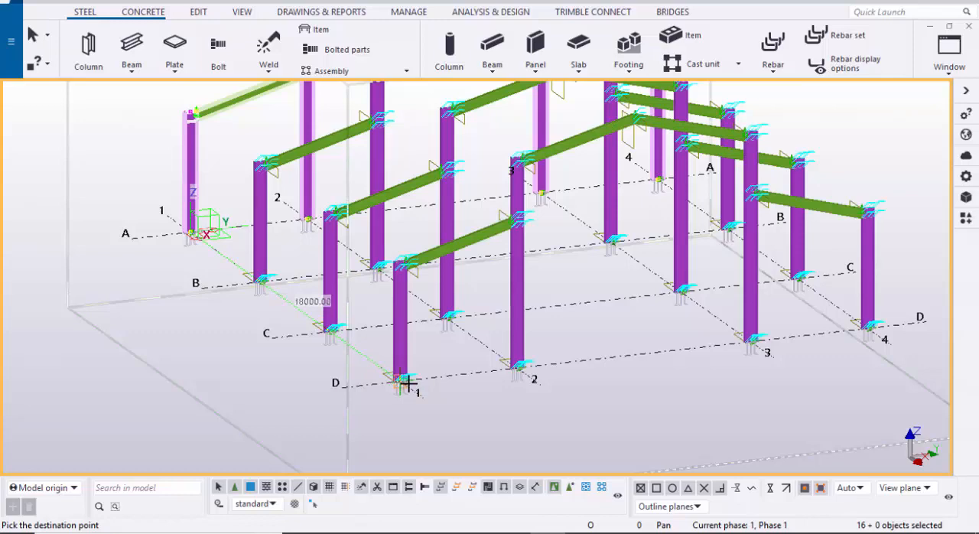
Step: End the copying, redraw the view, dismiss the view properties toolbar and inspect the row of frames
scroll(401, 388, down, 5)
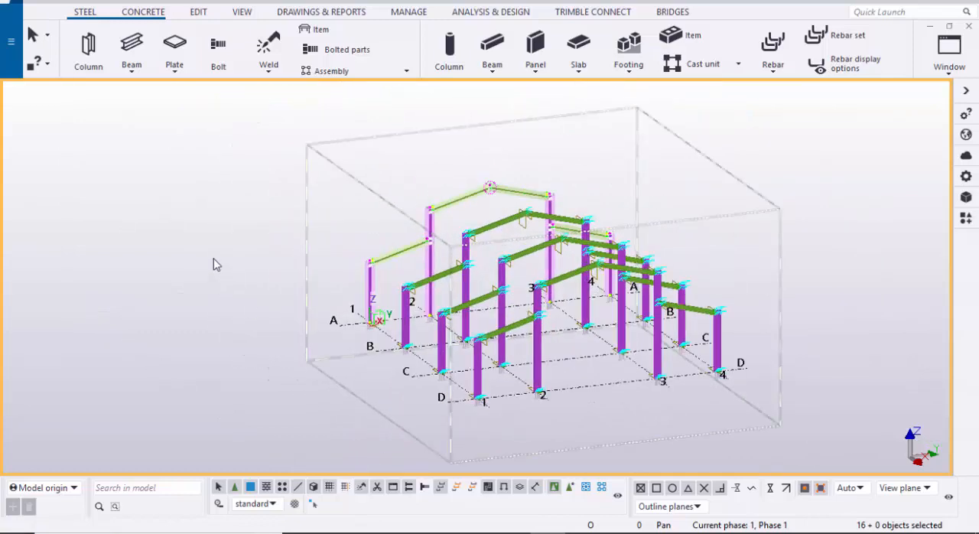
right_click(211, 227)
click(262, 305)
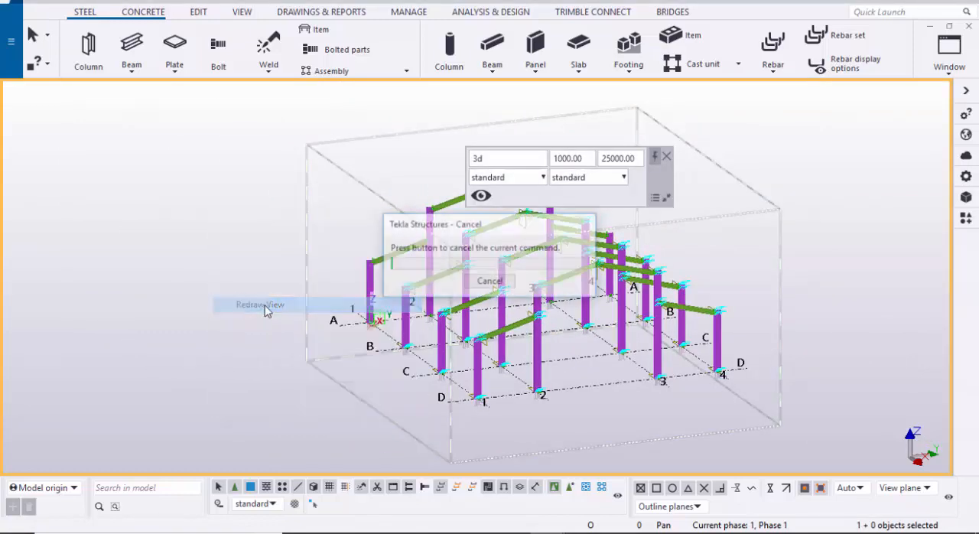
ctrl+middle_drag(340, 334, 624, 348)
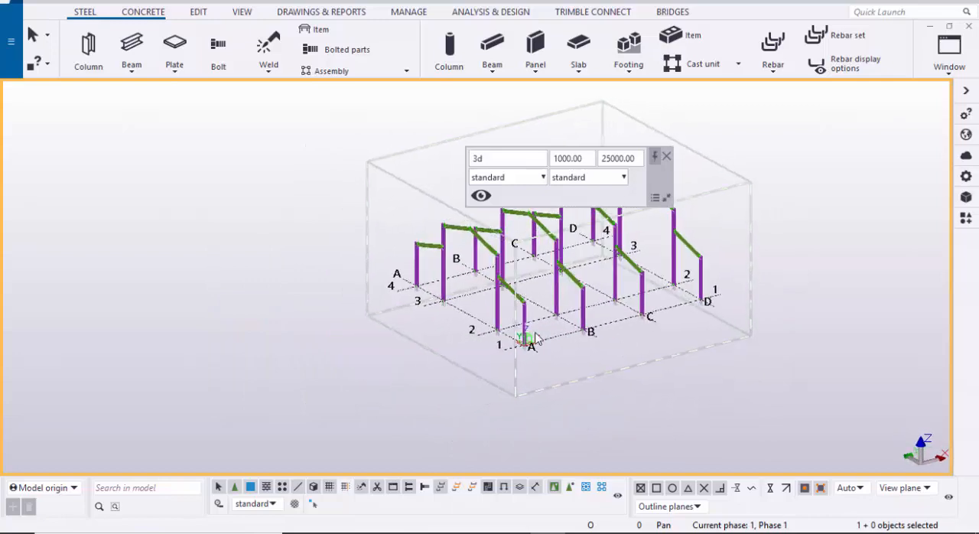
ctrl+middle_drag(540, 338, 604, 334)
click(668, 157)
ctrl+middle_drag(395, 301, 517, 299)
scroll(425, 286, up, 6)
scroll(398, 312, up, 3)
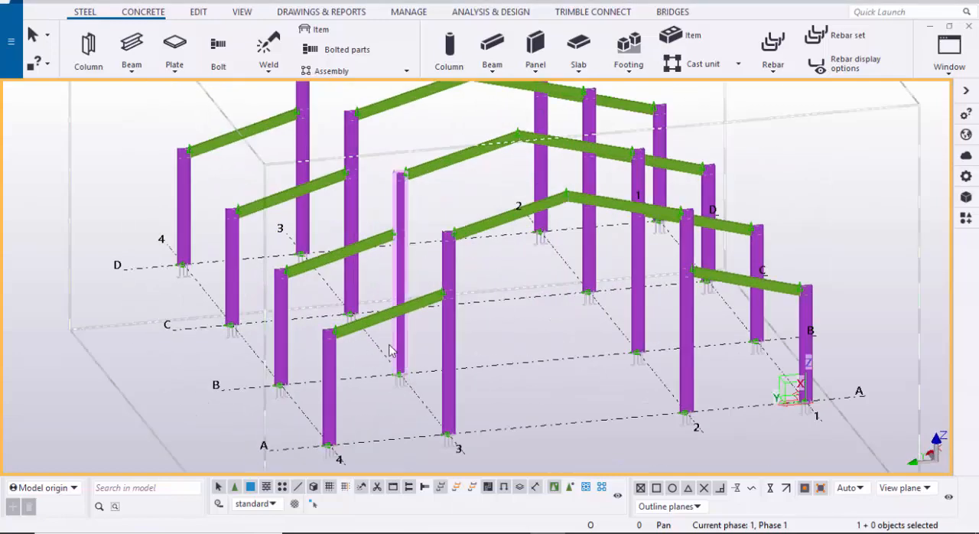
Step: Examine the four copied frames on grid lines A to D from different directions
scroll(325, 350, up, 4)
scroll(258, 258, up, 2)
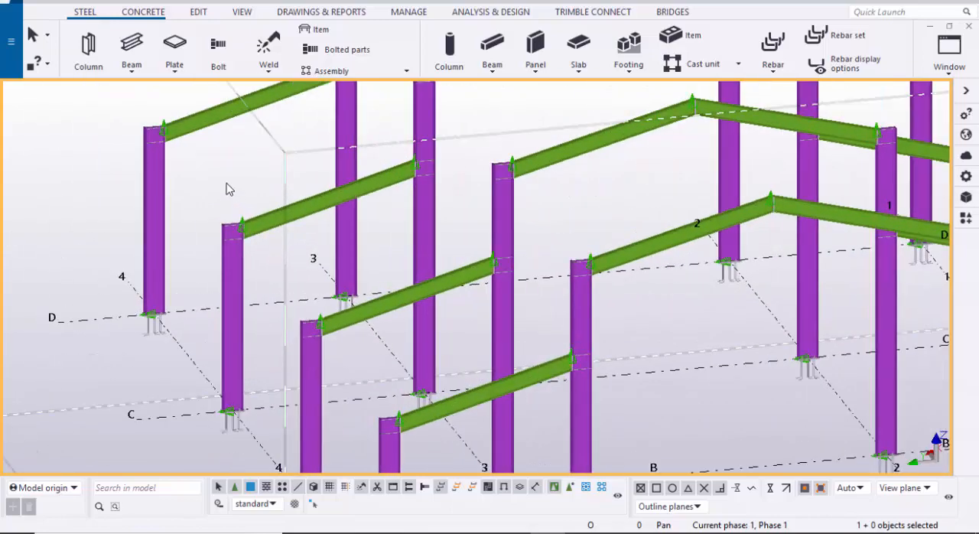
scroll(395, 360, down, 5)
scroll(420, 333, up, 3)
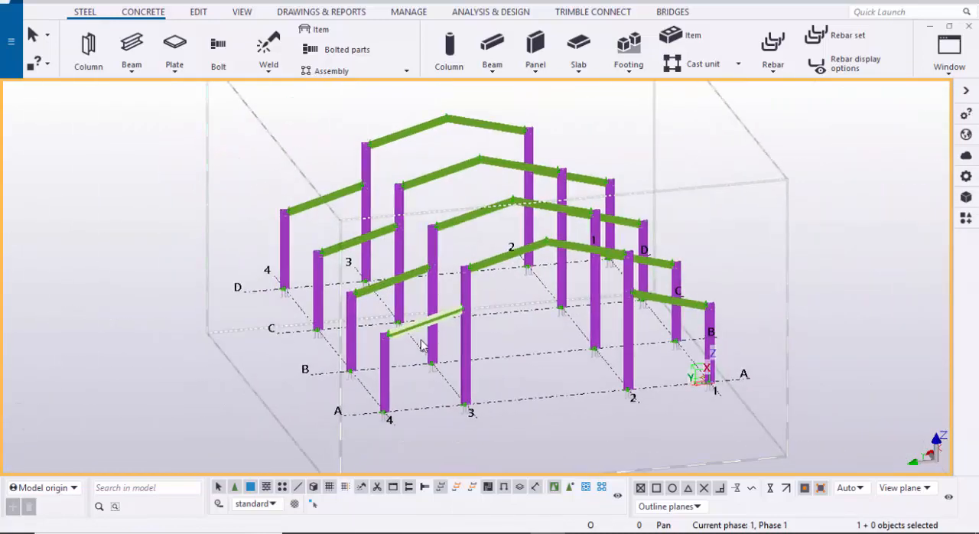
scroll(411, 336, down, 5)
ctrl+middle_drag(518, 354, 462, 401)
middle_drag(531, 387, 506, 366)
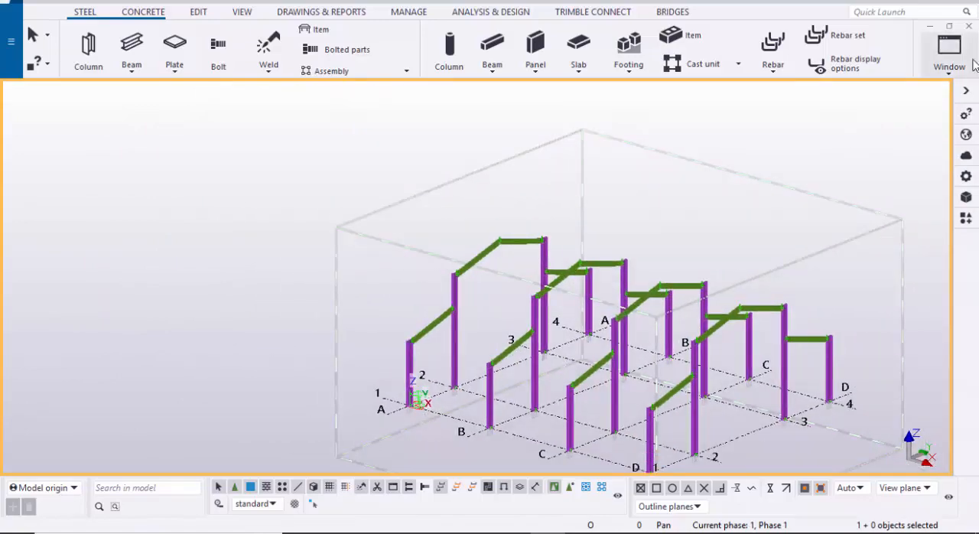
Step: Open the GRID @A elevation view, look at the side-bay rafter between grids 1 and 2, and dismiss the view properties toolbar
click(949, 52)
click(937, 195)
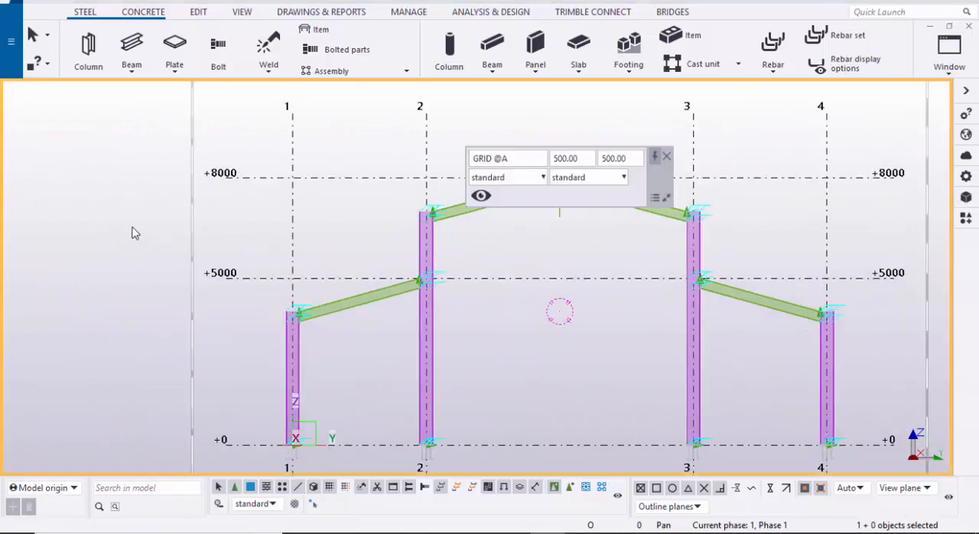
right_click(136, 229)
click(160, 308)
scroll(355, 334, up, 5)
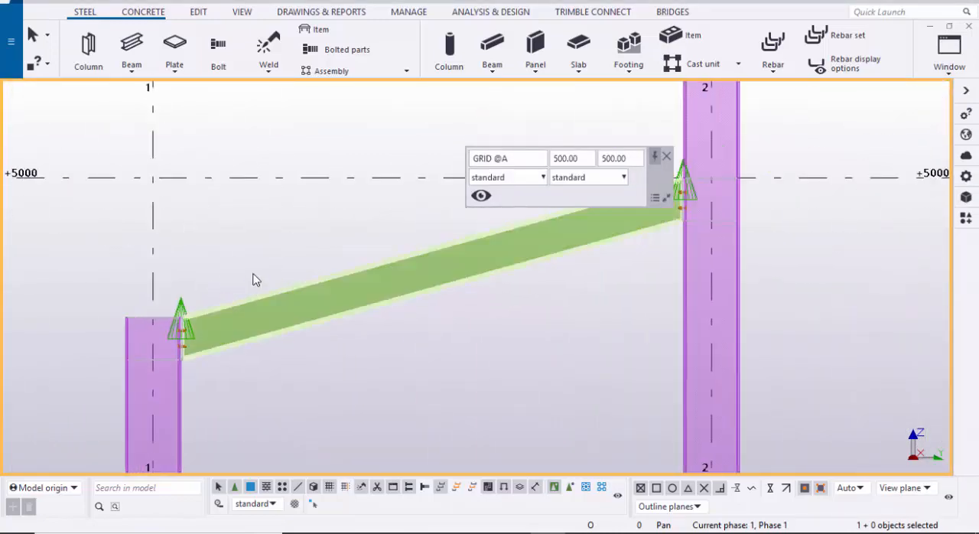
scroll(222, 291, down, 2)
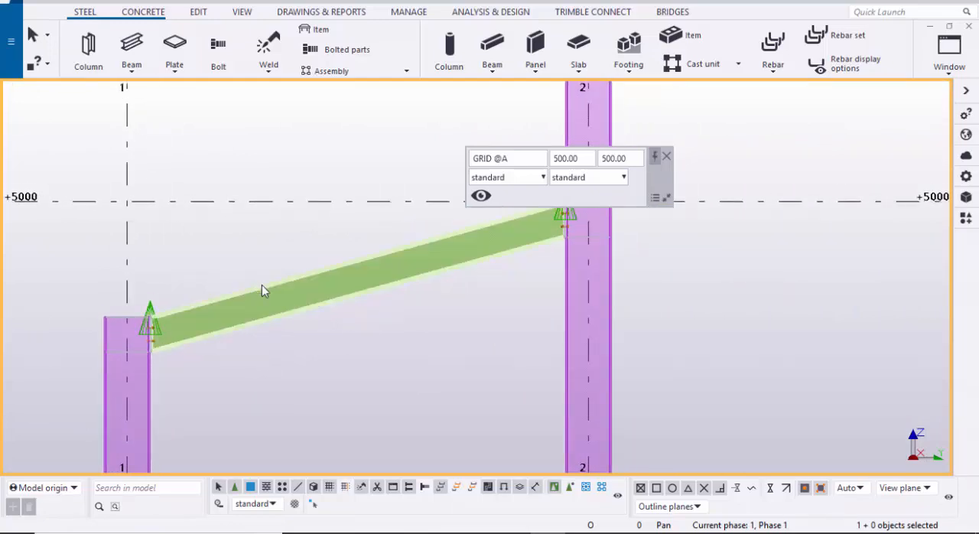
click(667, 158)
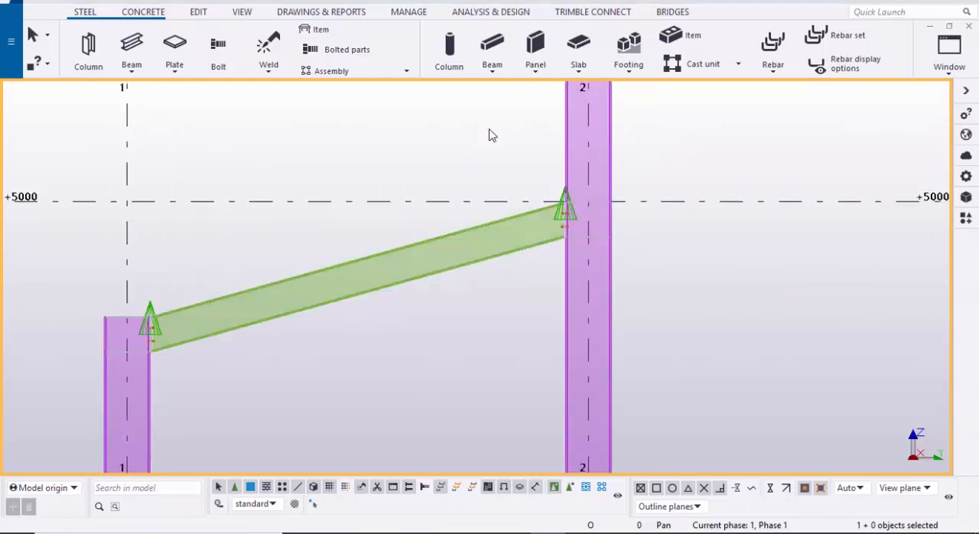
Step: Align the work plane with the sloping side-bay rafter between grids 1 and 2 using the Work plane tool
click(242, 13)
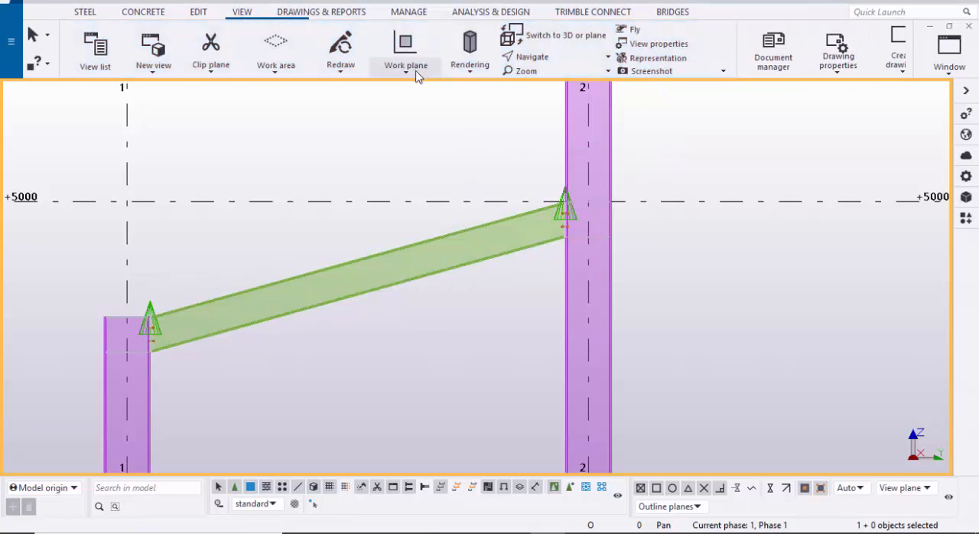
click(405, 57)
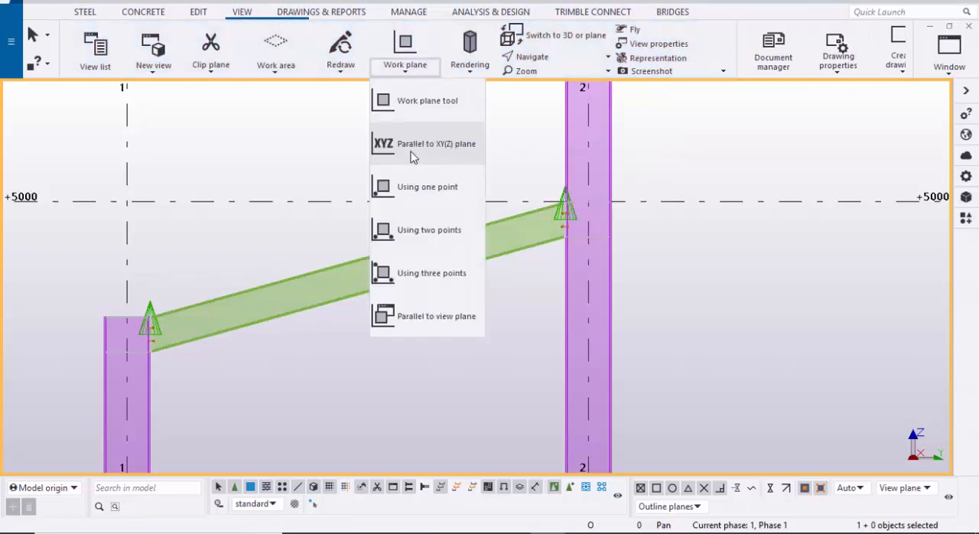
click(427, 102)
scroll(298, 246, up, 2)
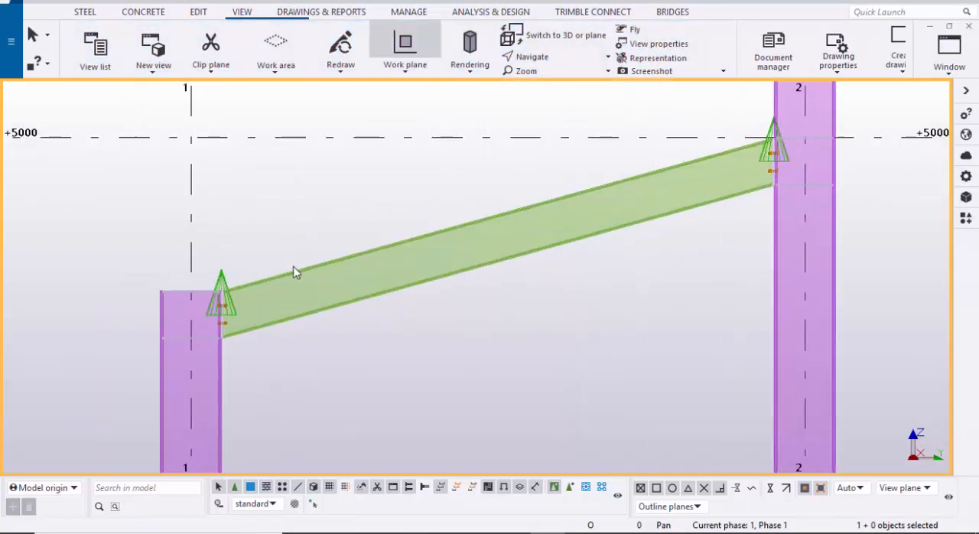
scroll(300, 275, up, 1)
click(308, 280)
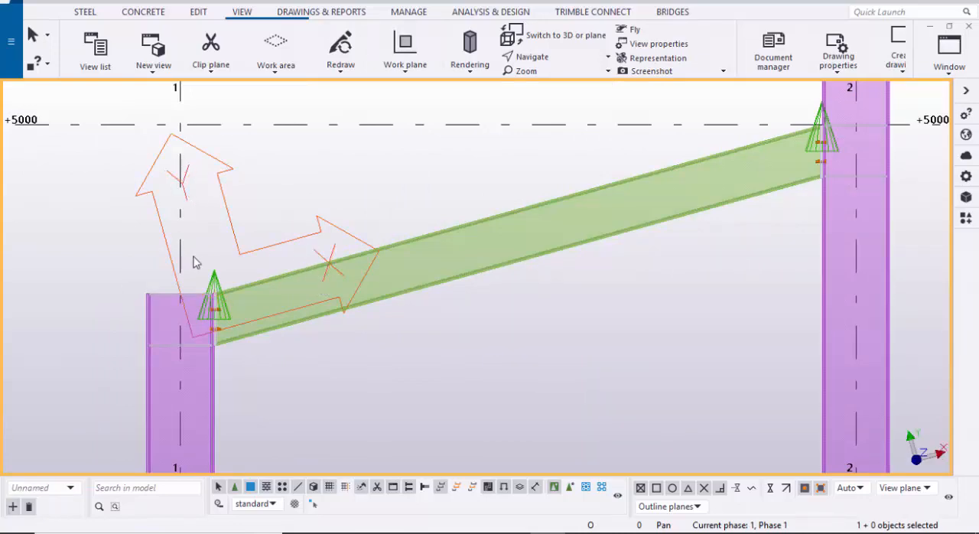
scroll(278, 278, up, 2)
scroll(352, 265, up, 2)
scroll(351, 264, down, 3)
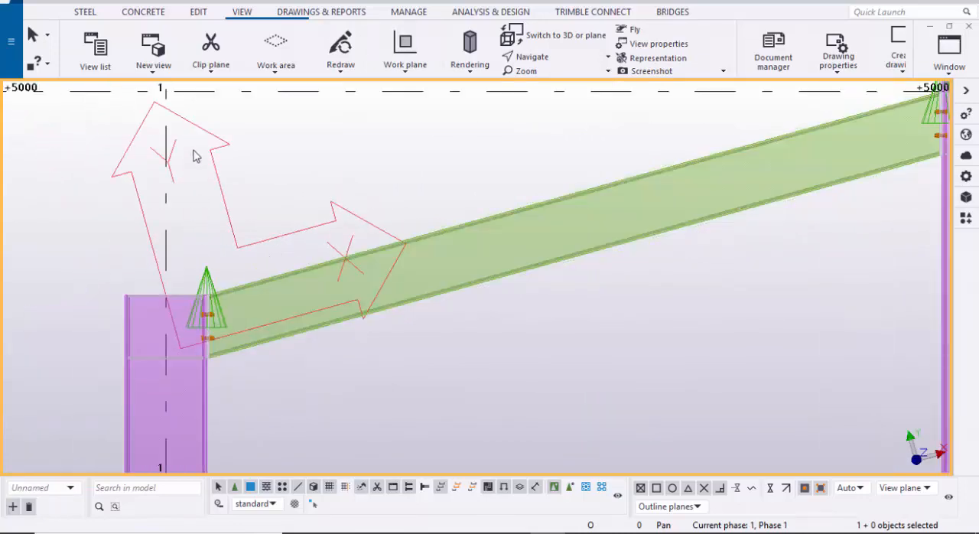
scroll(242, 244, down, 5)
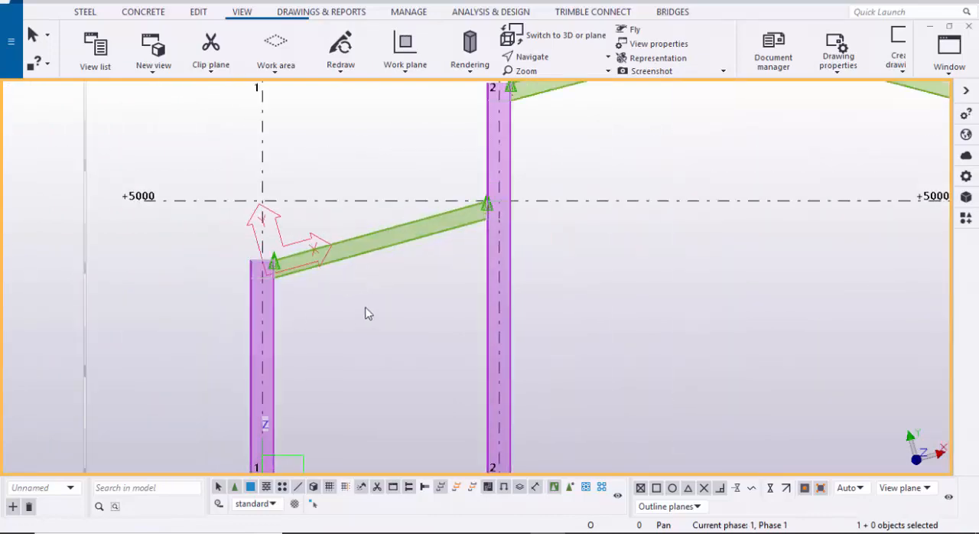
Step: Return to the 3D view and model a 6000 mm steel beam between the outer ends of grid lines D and C, beside grid line 1
click(949, 54)
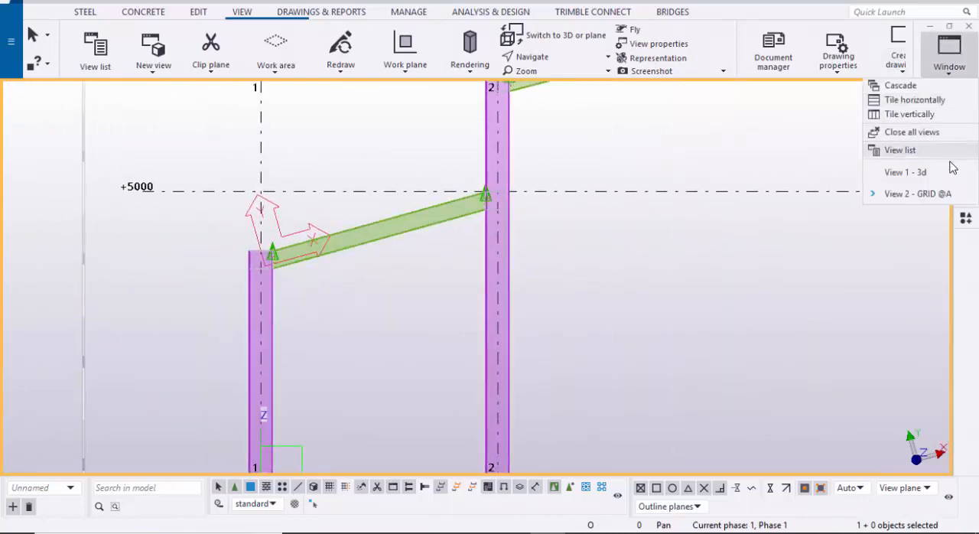
click(891, 172)
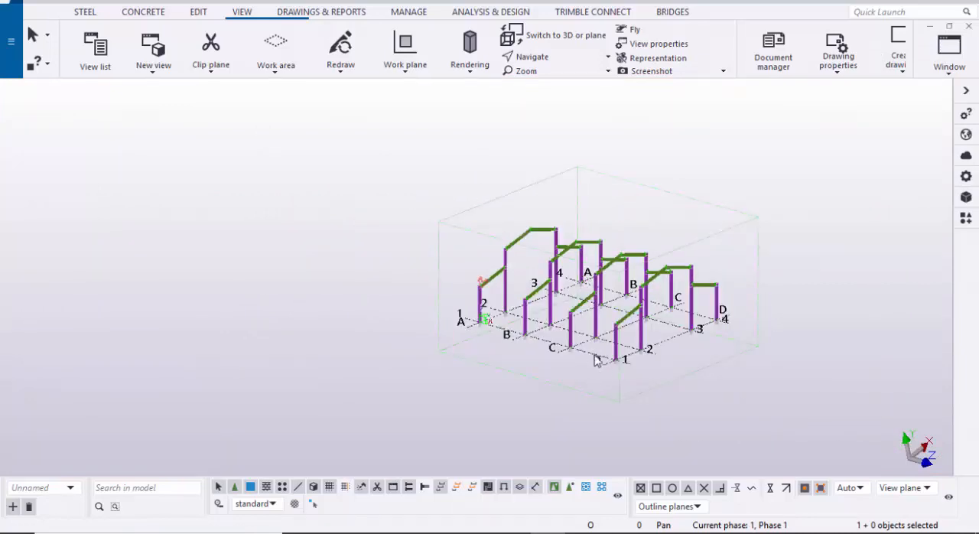
middle_drag(598, 361, 560, 368)
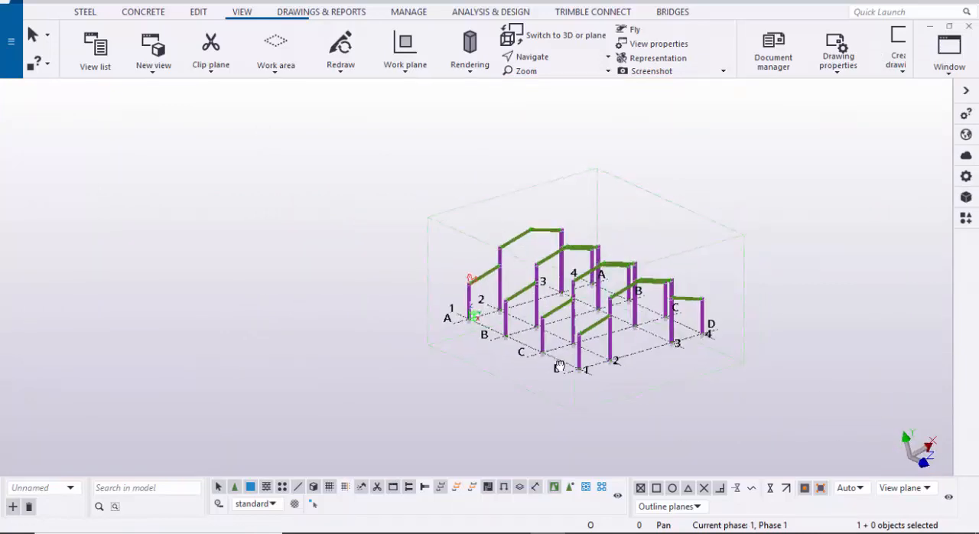
click(85, 13)
click(127, 48)
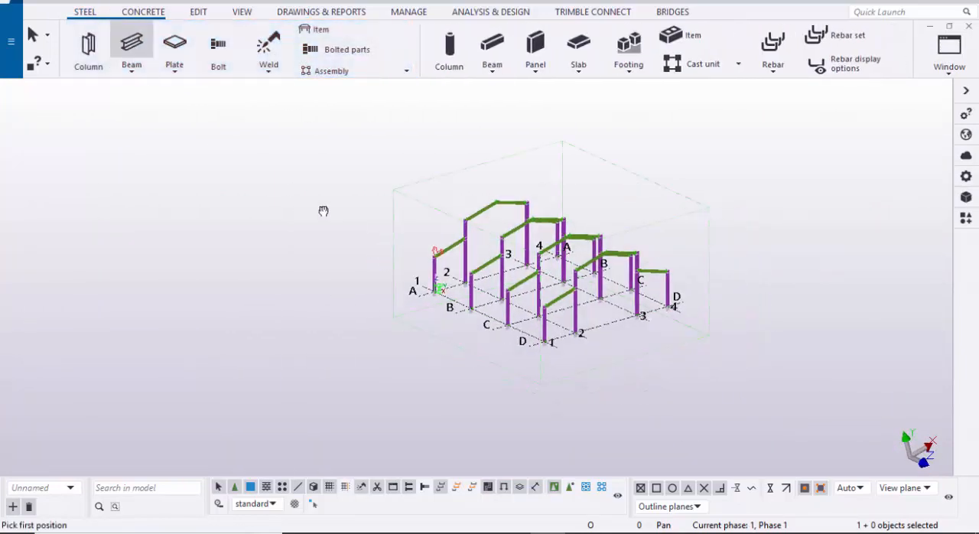
scroll(459, 335, up, 3)
scroll(494, 328, up, 4)
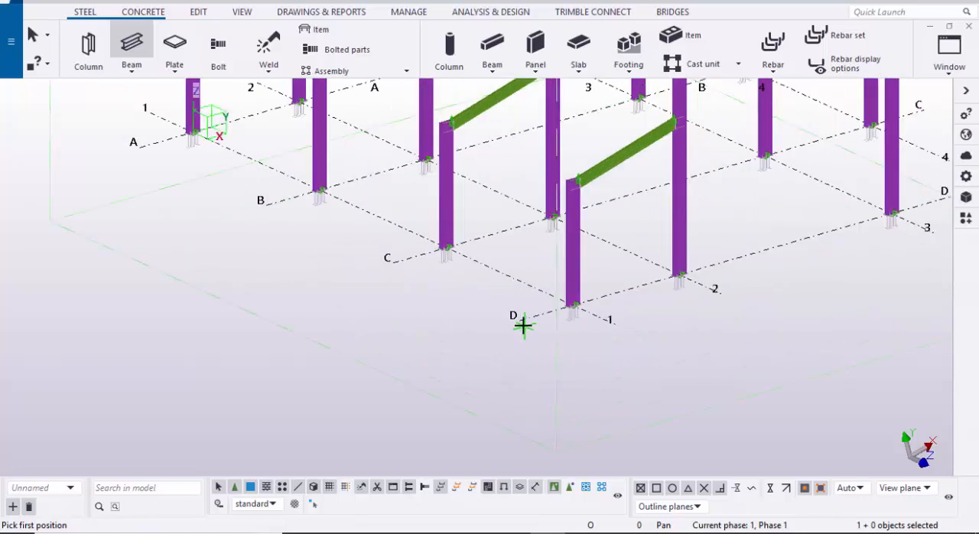
click(520, 321)
scroll(431, 278, up, 4)
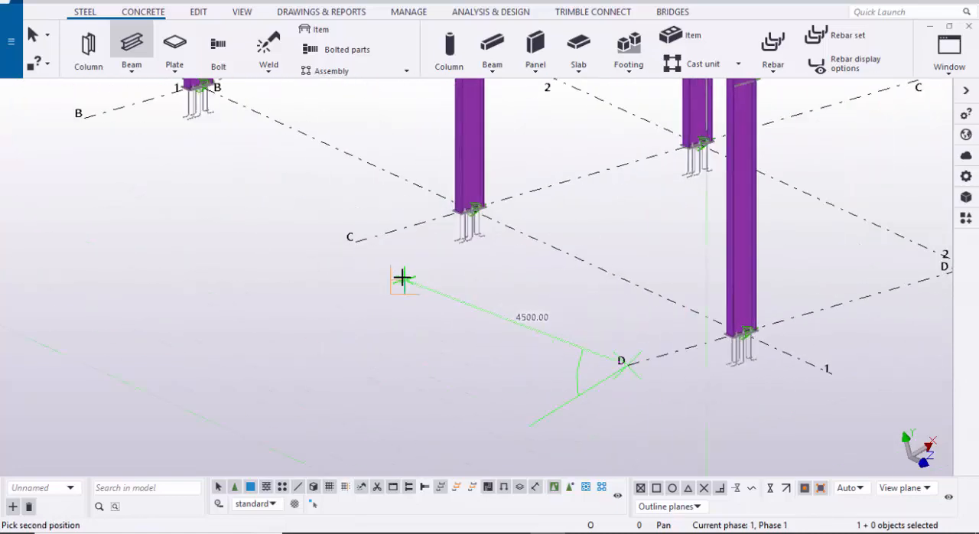
click(357, 243)
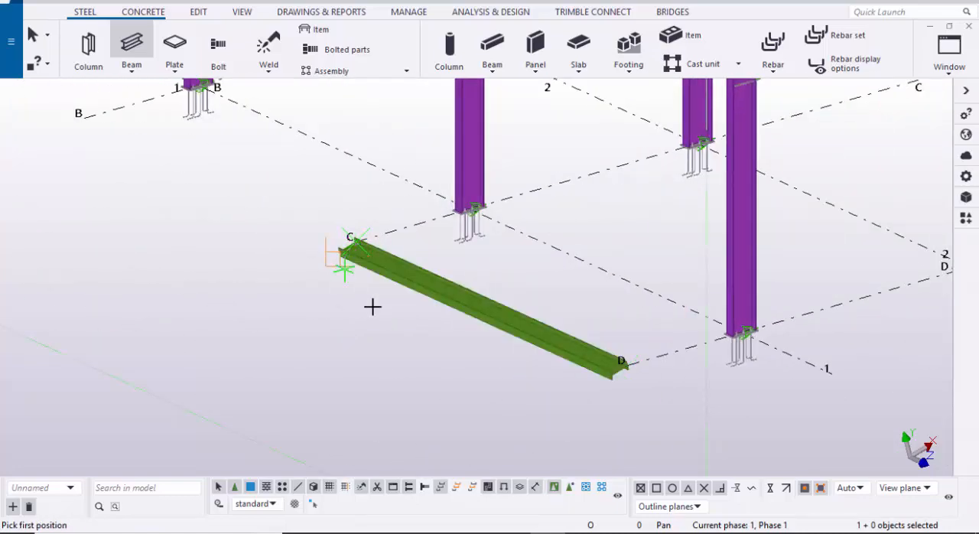
key(Escape)
Step: Open the properties of the new beam beside grid line 1 and dismiss its contextual toolbar
middle_drag(537, 364, 441, 329)
scroll(490, 335, up, 3)
double_click(512, 342)
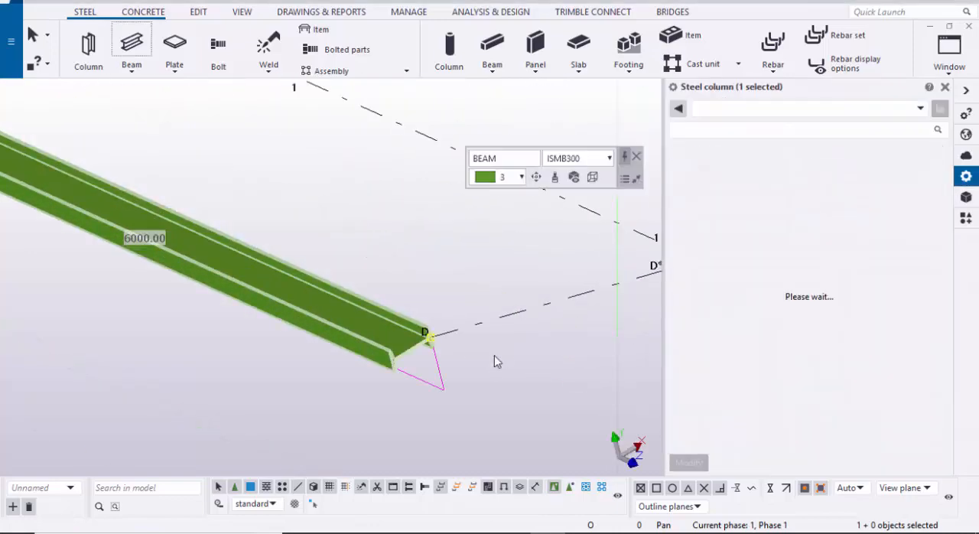
scroll(409, 360, up, 3)
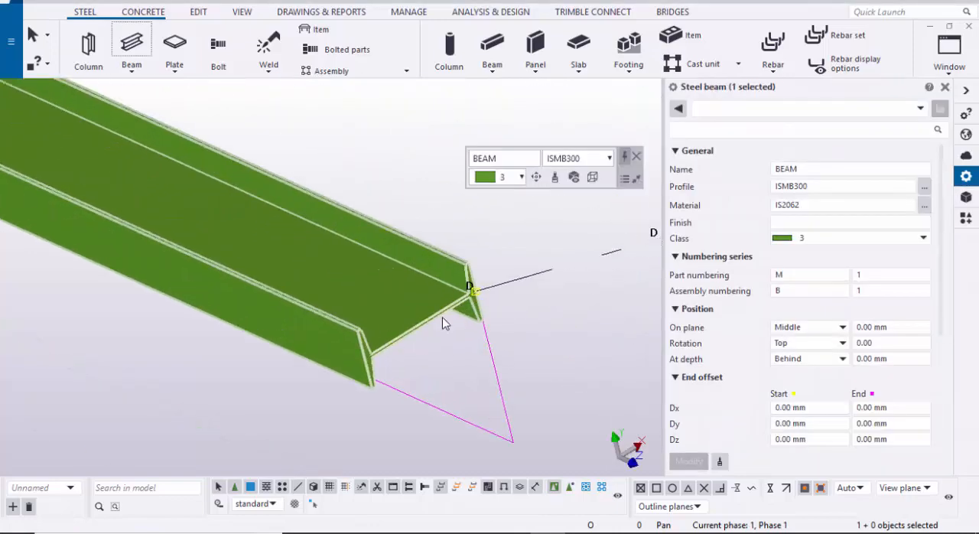
scroll(445, 323, down, 2)
middle_drag(653, 239, 555, 234)
click(633, 159)
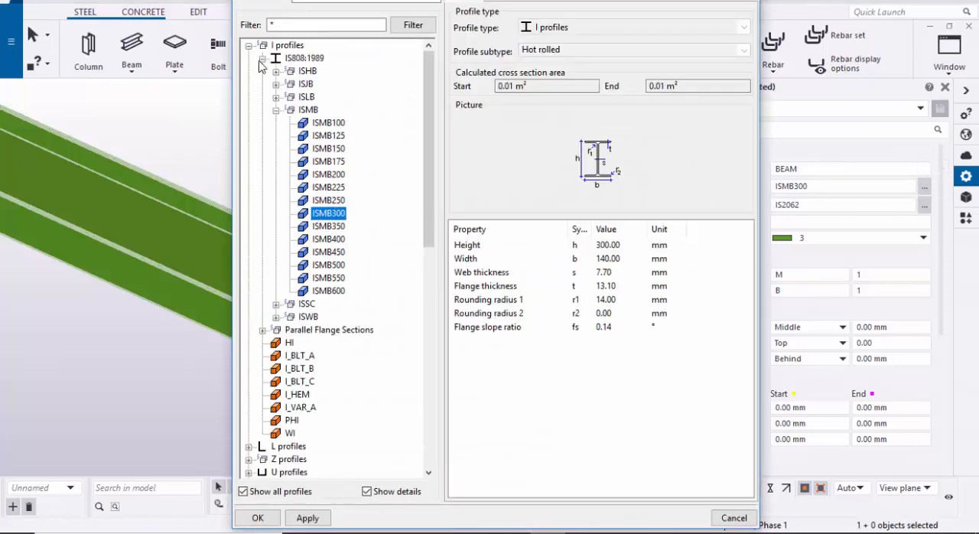
Step: Choose the CC cold-formed profile for the beam with height 200, plate thickness 5, edge fold 30 and width 100 mm
click(248, 46)
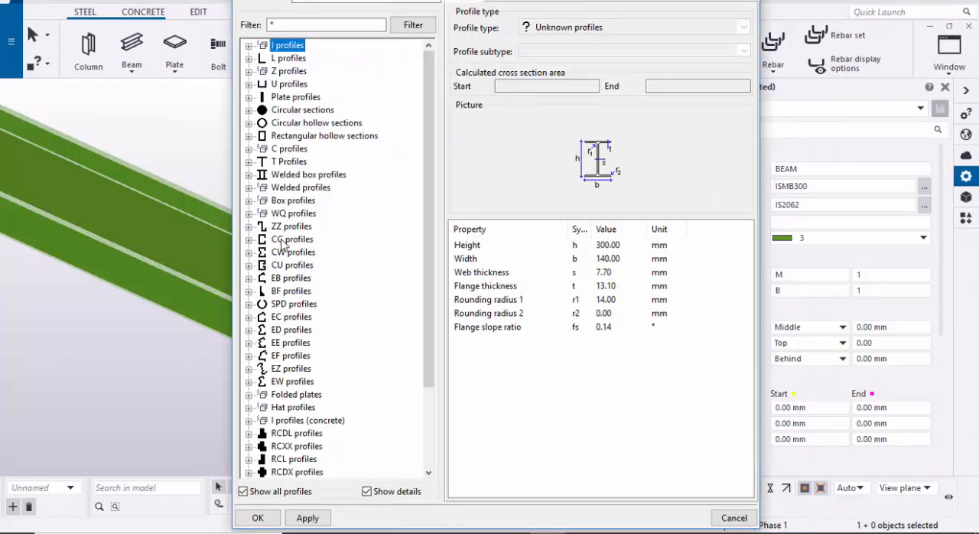
click(247, 240)
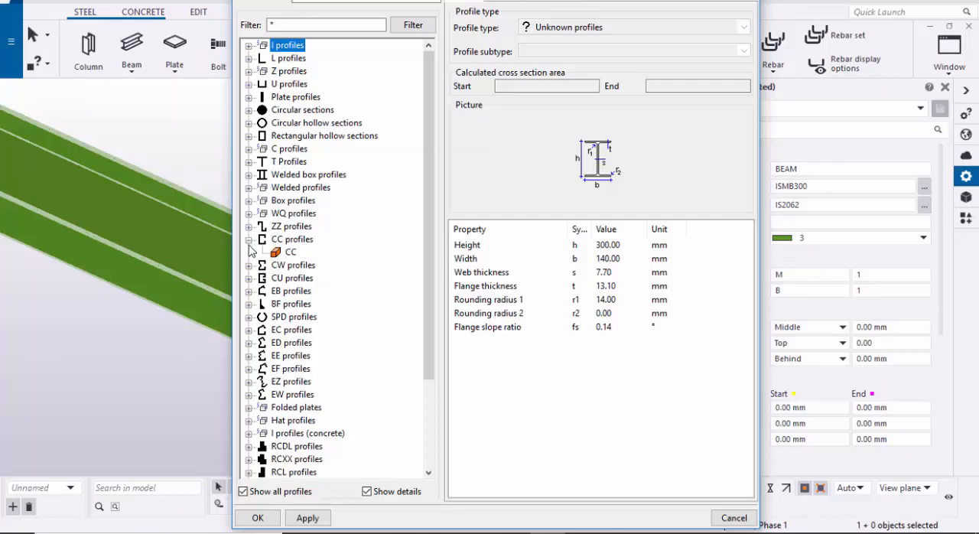
click(284, 253)
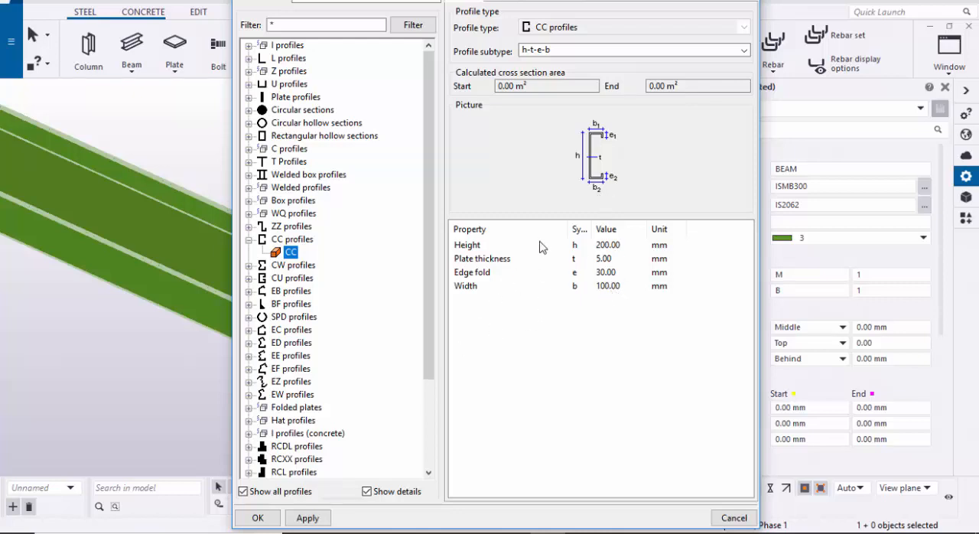
click(628, 259)
click(619, 244)
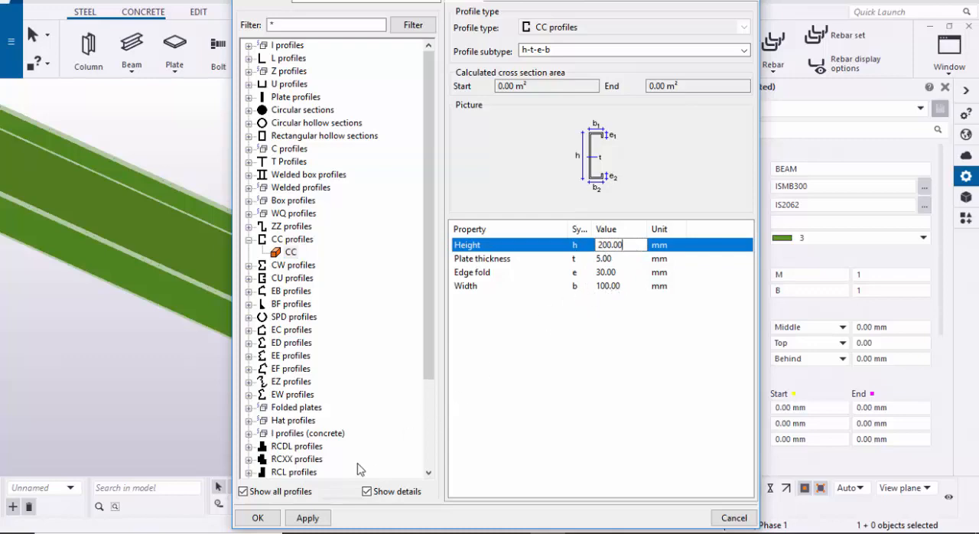
click(308, 519)
click(258, 518)
scroll(476, 347, up, 2)
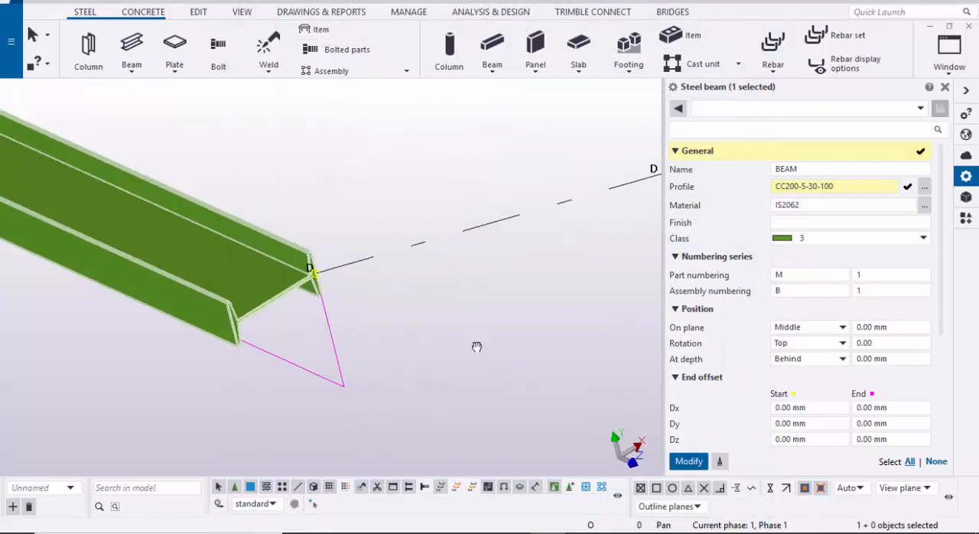
Step: Set the beam's class to 2 and apply the new profile and class to it
click(837, 239)
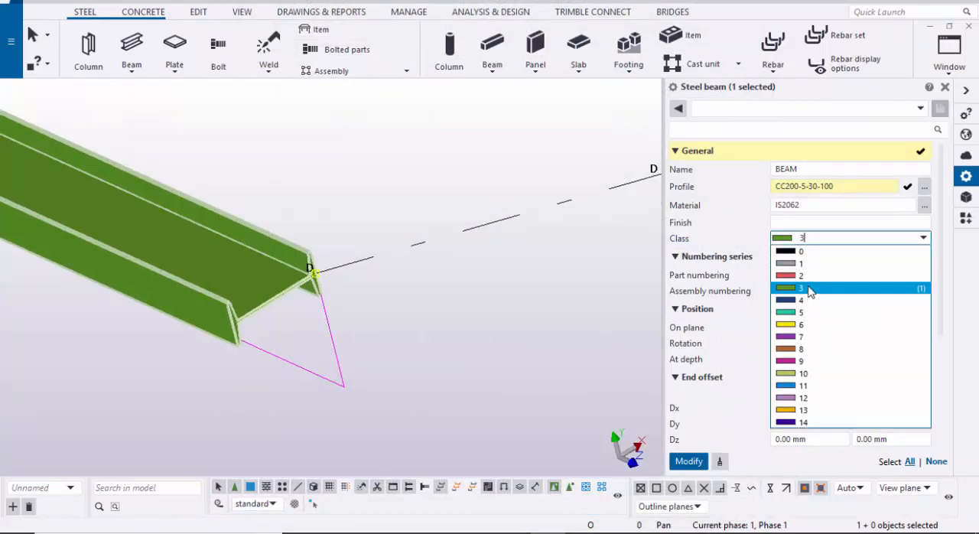
click(811, 286)
click(688, 460)
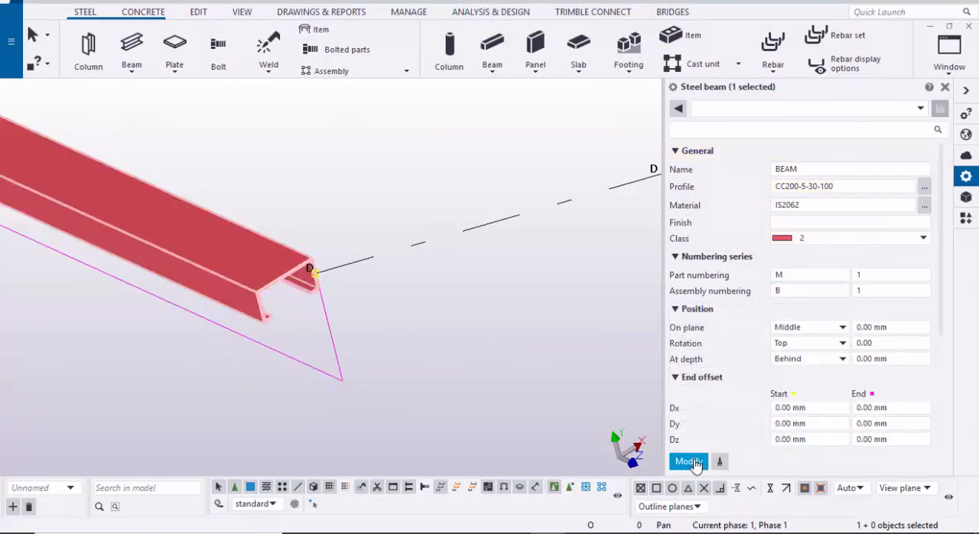
scroll(337, 321, up, 3)
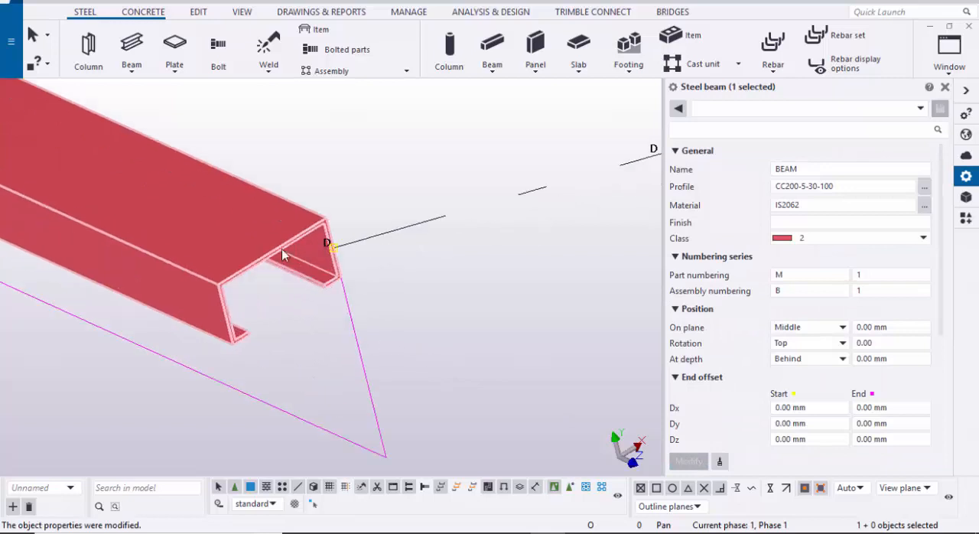
scroll(328, 276, down, 3)
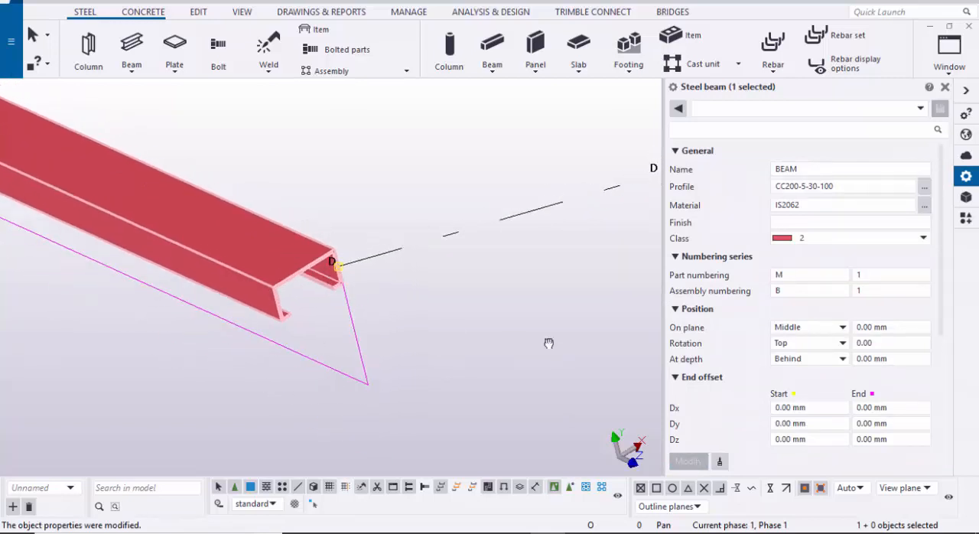
Step: Set the beam's rotation to Front and apply the change
scroll(546, 340, up, 1)
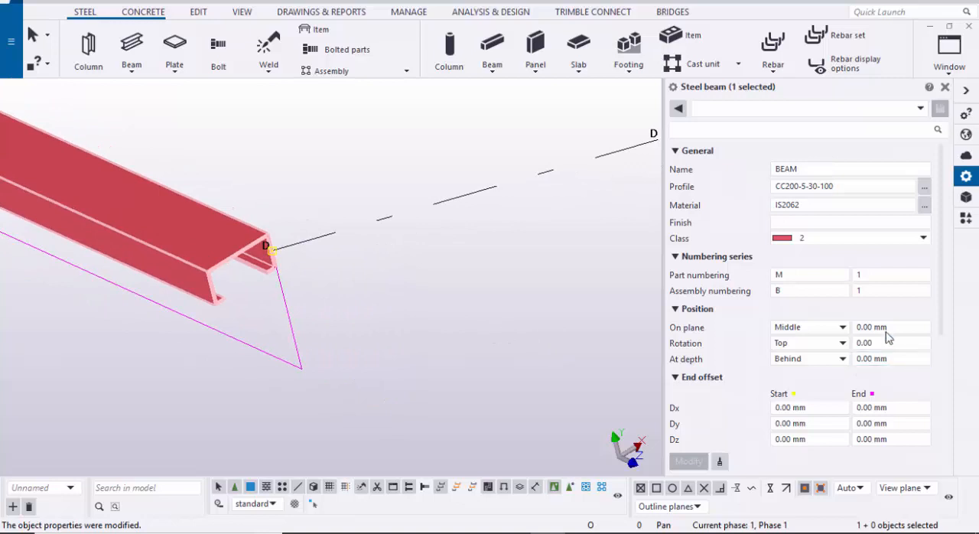
click(807, 345)
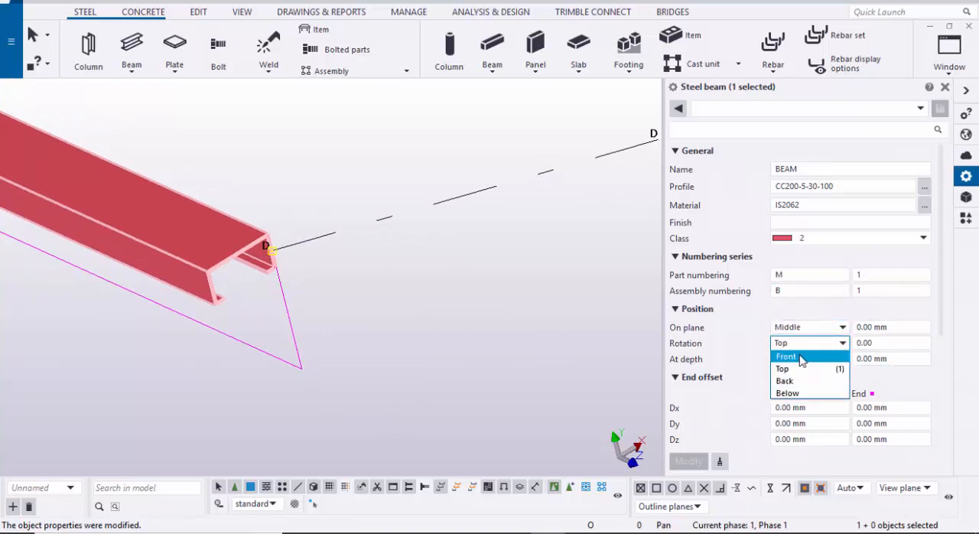
click(803, 356)
click(687, 461)
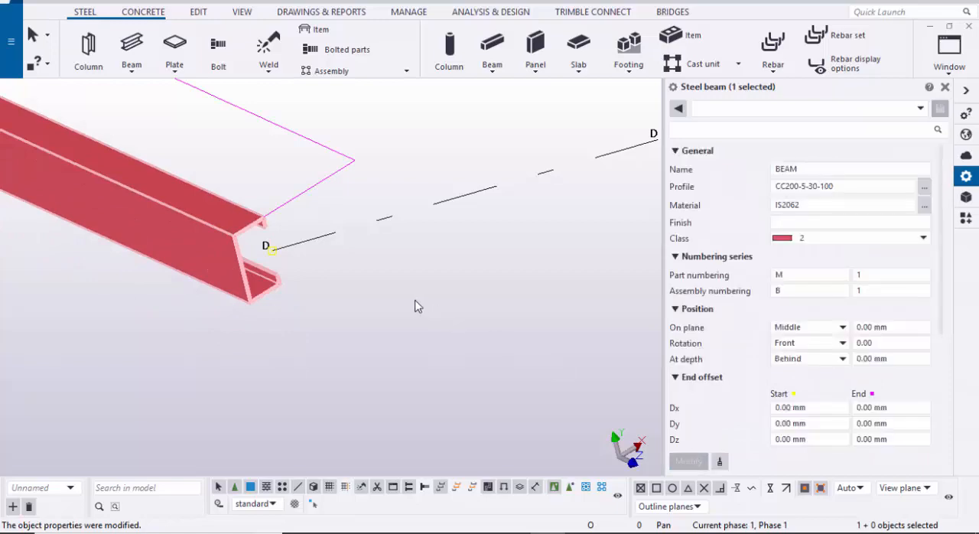
Step: Close the beam properties and model a steel beam from the grid line C end of the existing purlin to grid line B
click(945, 88)
scroll(628, 299, down, 8)
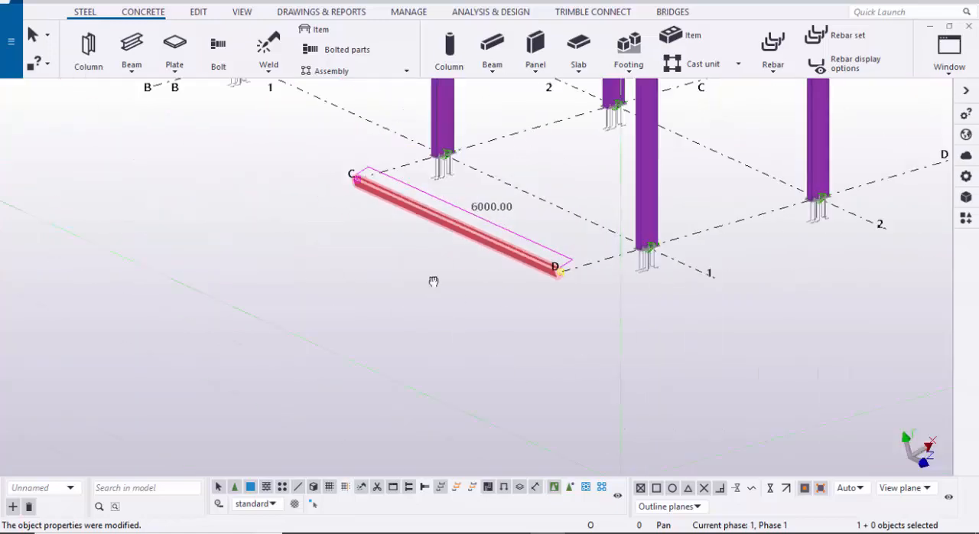
ctrl+middle_drag(433, 280, 682, 247)
scroll(684, 268, down, 2)
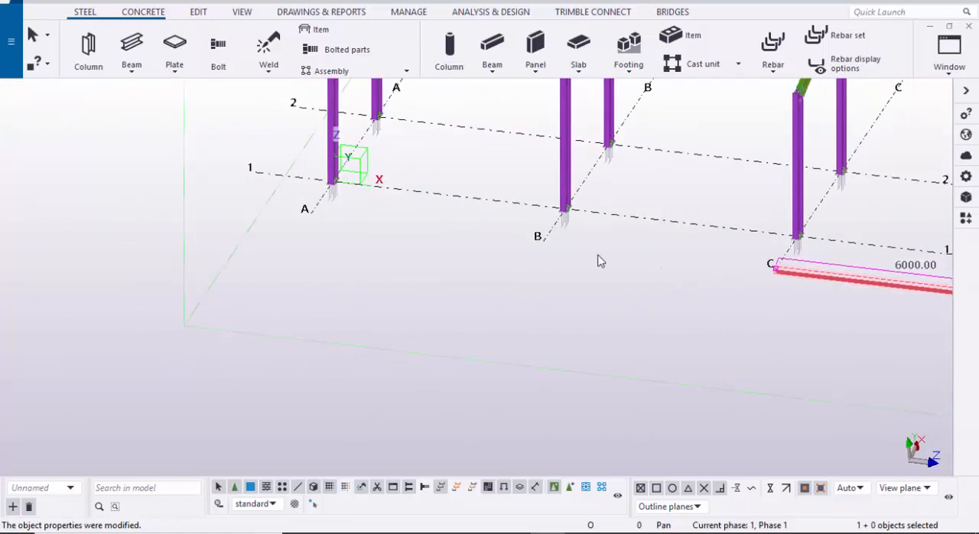
ctrl+middle_drag(485, 293, 639, 302)
middle_drag(639, 302, 444, 343)
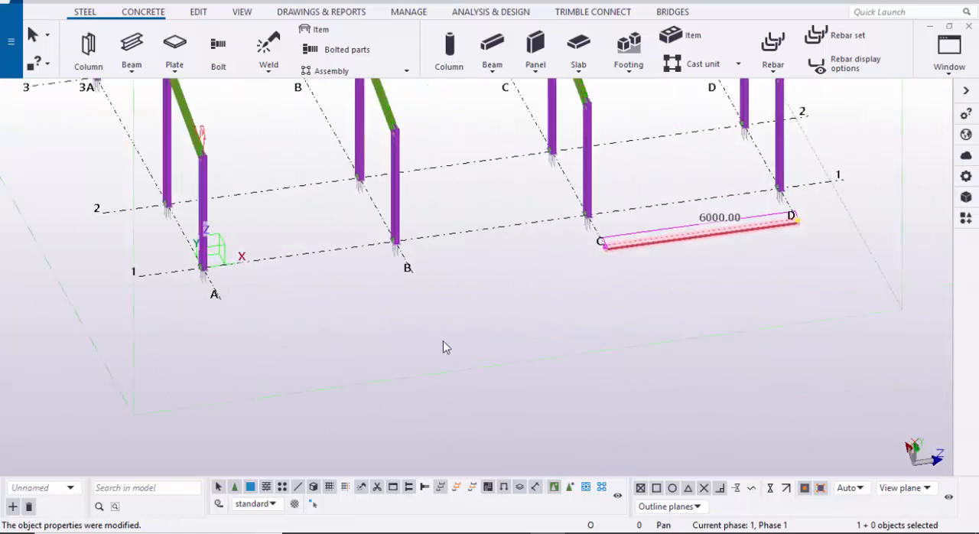
ctrl+middle_drag(533, 282, 673, 295)
middle_drag(674, 295, 444, 473)
scroll(511, 268, up, 3)
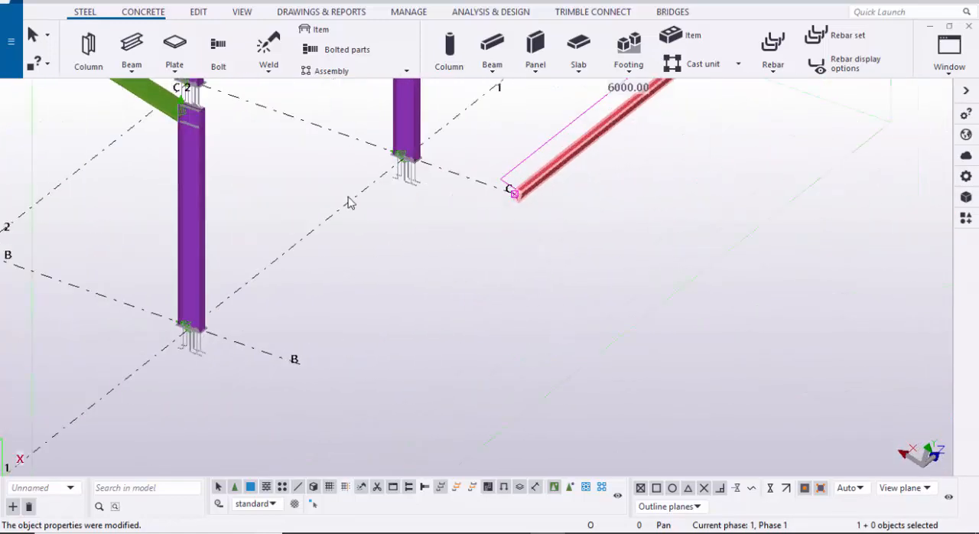
click(146, 52)
scroll(536, 222, up, 5)
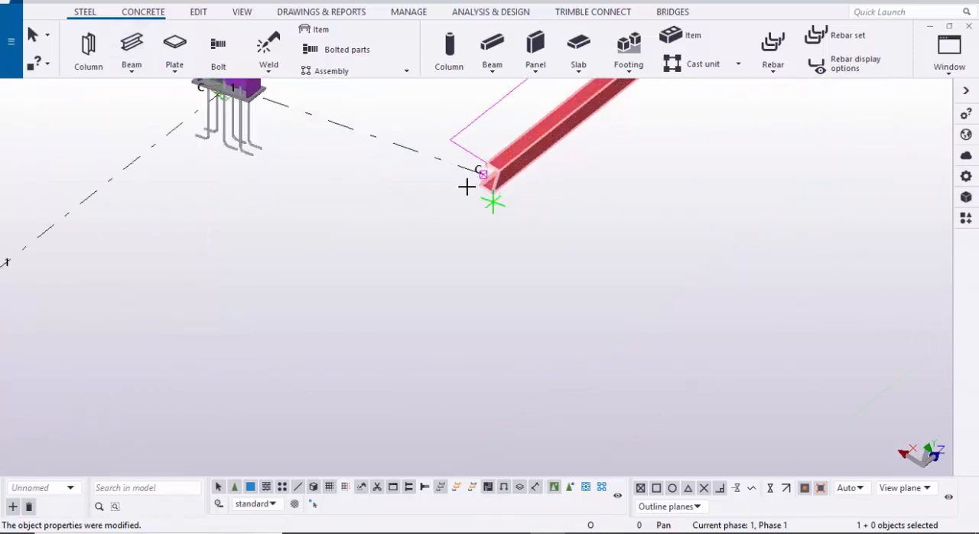
click(488, 165)
scroll(504, 165, down, 5)
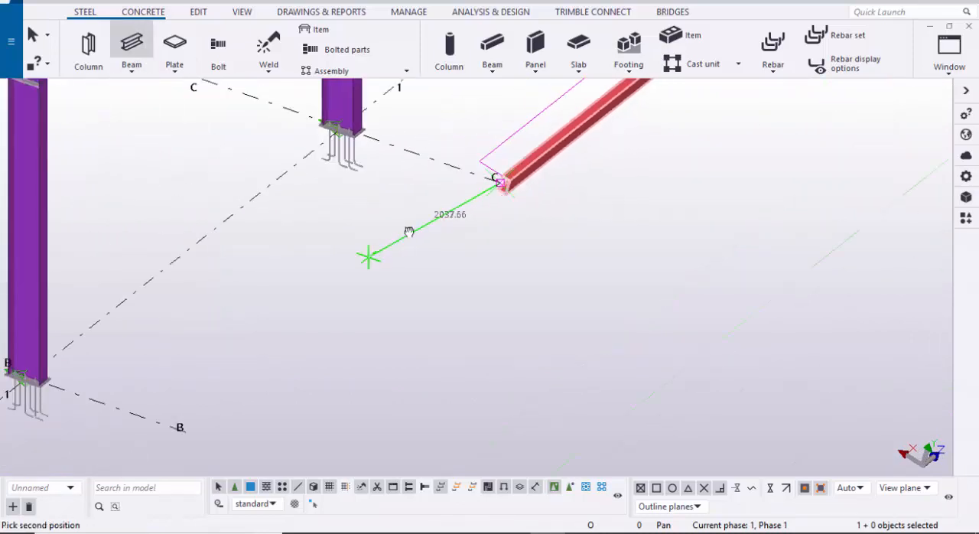
scroll(367, 258, up, 3)
click(331, 339)
Step: Continue the purlin line with a second steel beam from grid line B to grid line A
scroll(377, 313, up, 4)
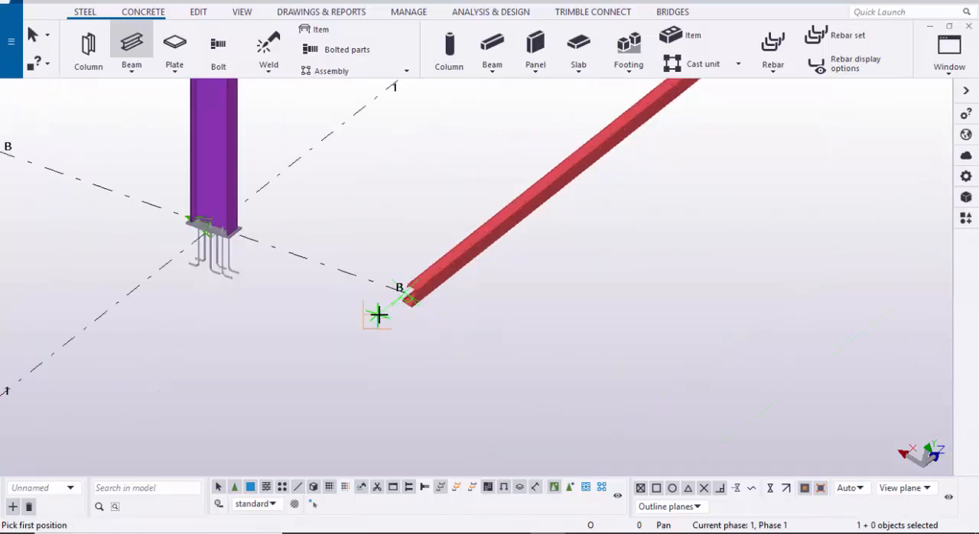
click(407, 286)
scroll(428, 275, down, 4)
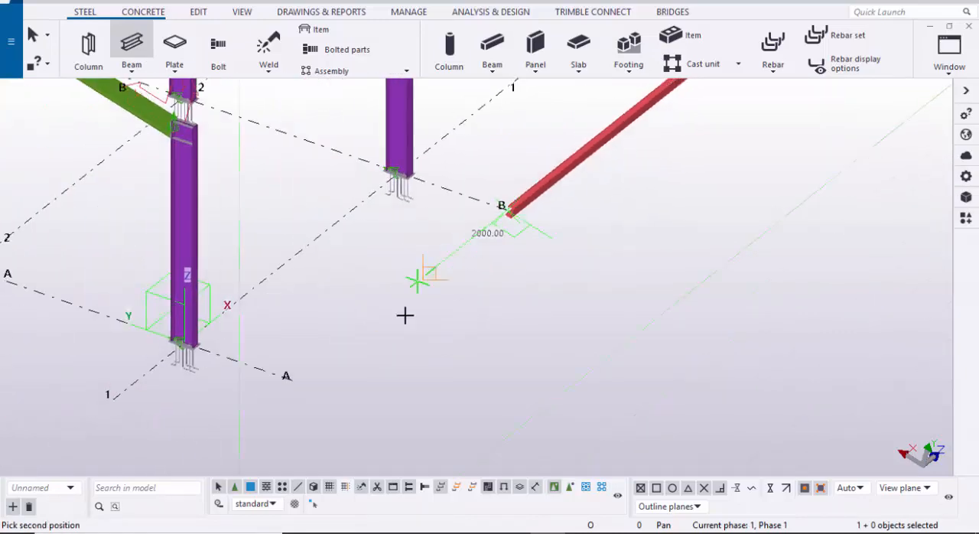
click(279, 385)
scroll(385, 374, down, 8)
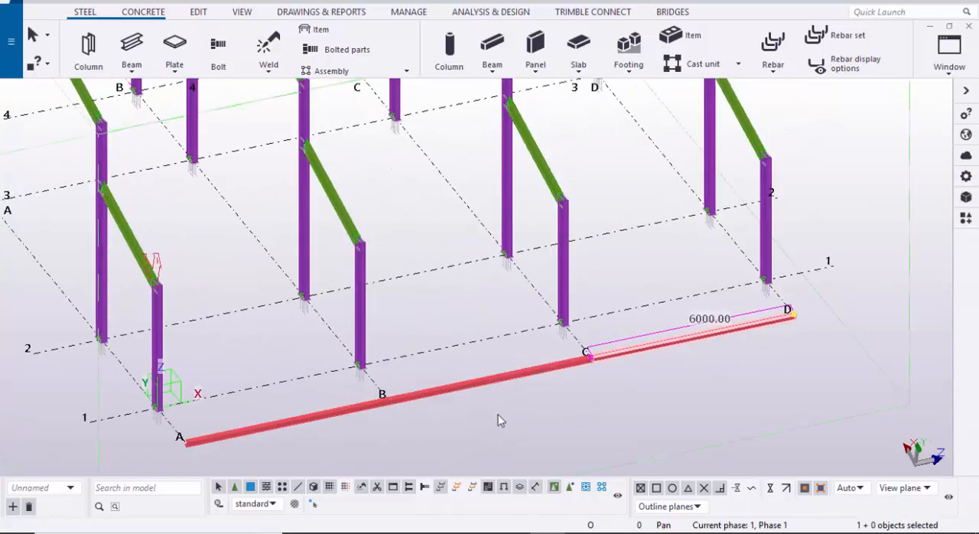
Step: Select the purlin beams along grid lines A to D and switch to the frame elevation view
click(496, 409)
middle_drag(468, 345, 497, 264)
ctrl+click(370, 329)
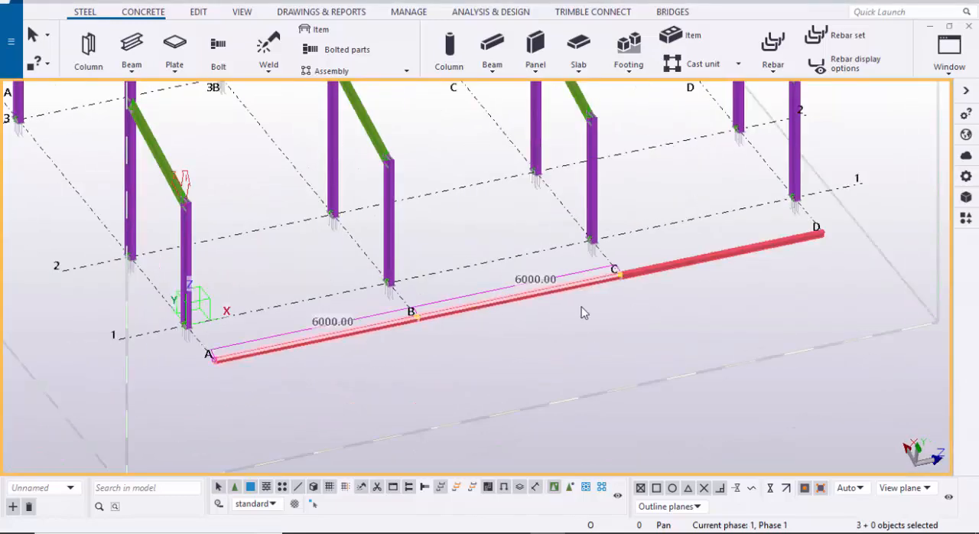
scroll(647, 296, down, 2)
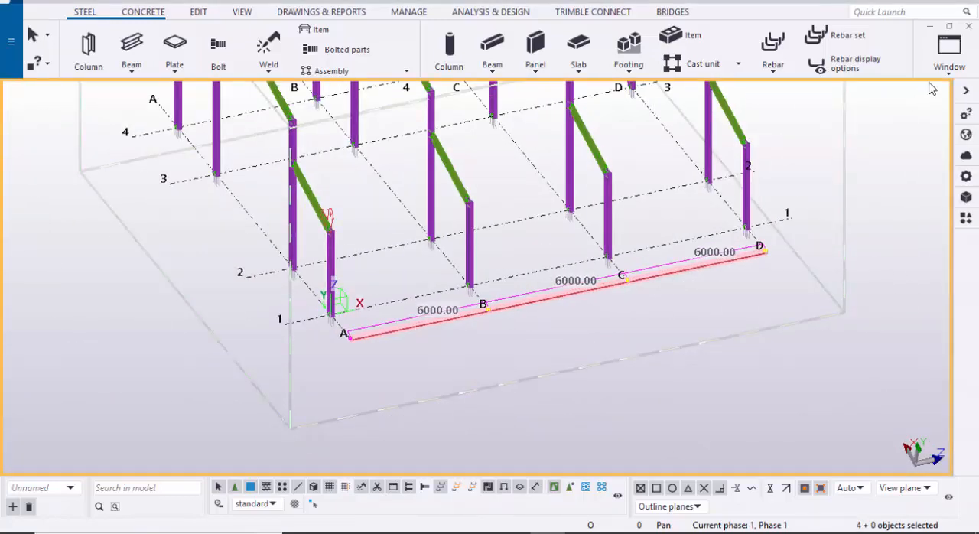
click(947, 47)
click(841, 193)
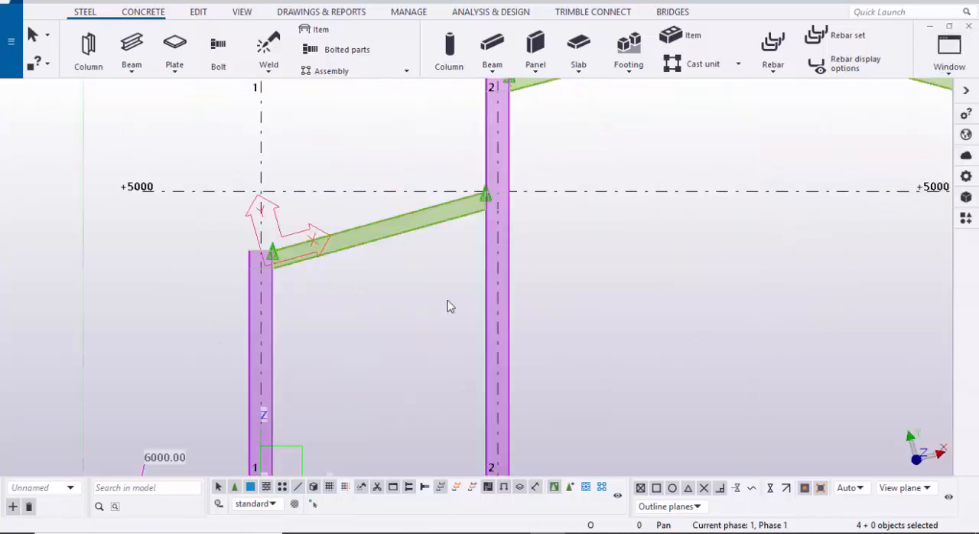
Step: Examine the elevation from the purlin position at level +0 up to the sloping rafter between grid lines 1 and 2
scroll(448, 303, down, 3)
middle_drag(445, 303, 545, 137)
scroll(345, 264, up, 6)
scroll(347, 262, down, 3)
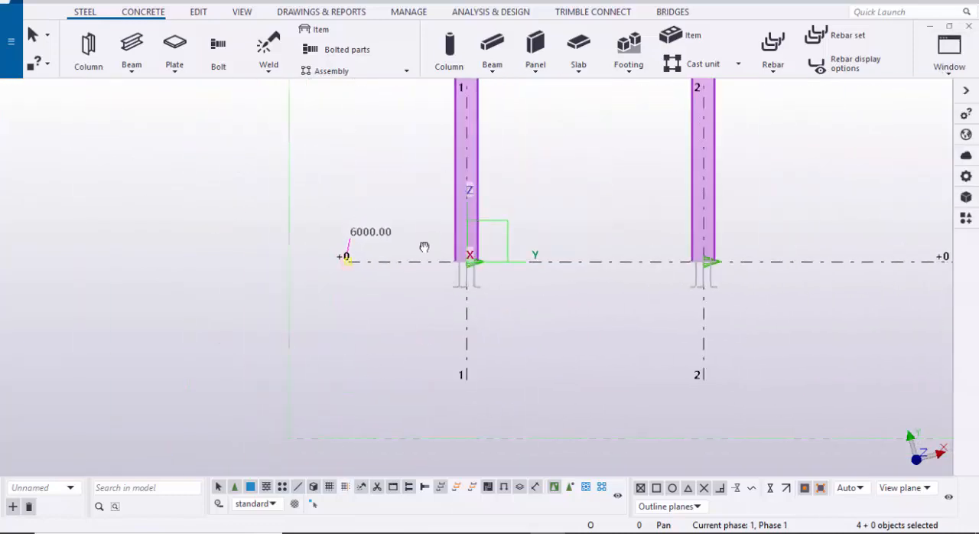
middle_drag(424, 247, 330, 402)
scroll(392, 200, up, 7)
scroll(372, 251, down, 8)
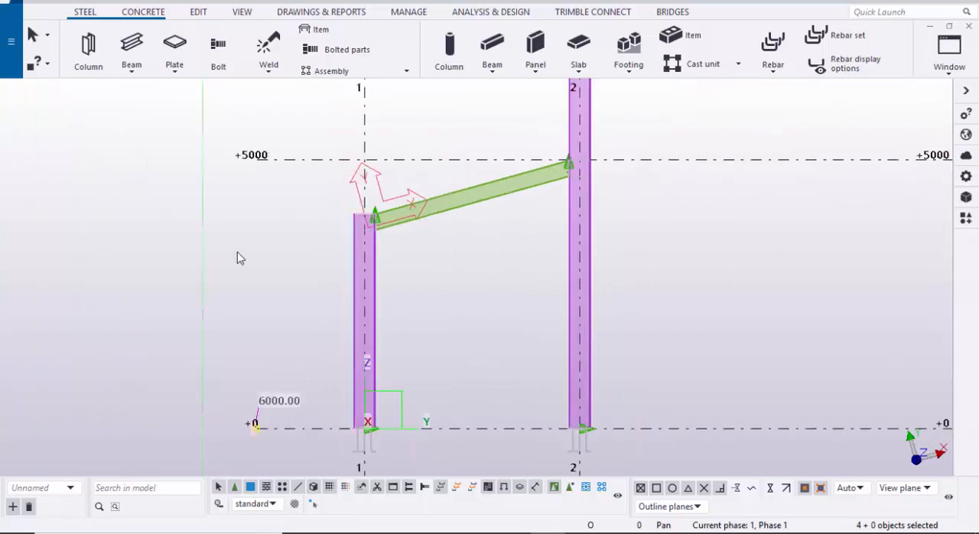
scroll(241, 255, up, 1)
click(352, 245)
middle_drag(375, 236, 308, 296)
scroll(348, 259, up, 8)
scroll(437, 274, down, 2)
middle_drag(438, 274, 359, 288)
click(668, 157)
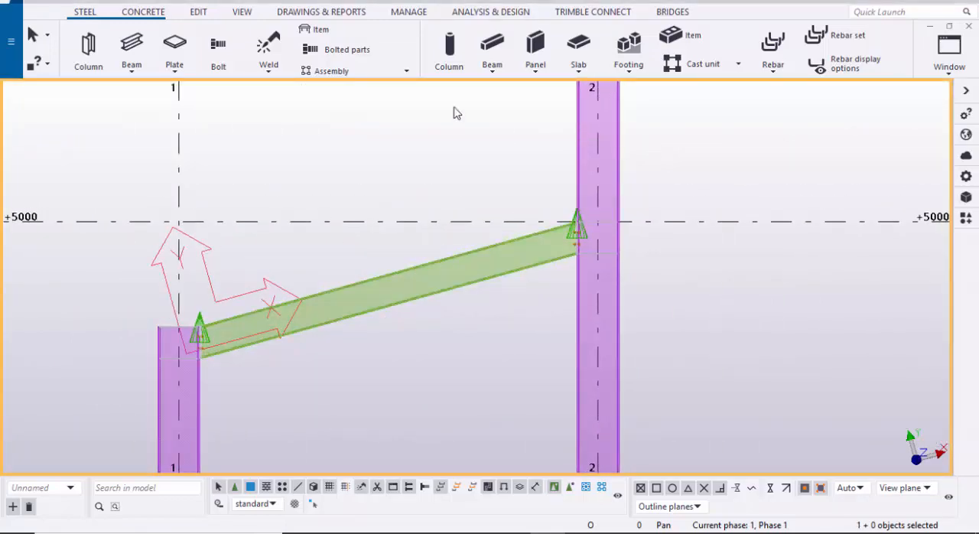
Step: Place a point at any position on the lower end of the rafter's top edge, beside the grid line 1 column
click(200, 13)
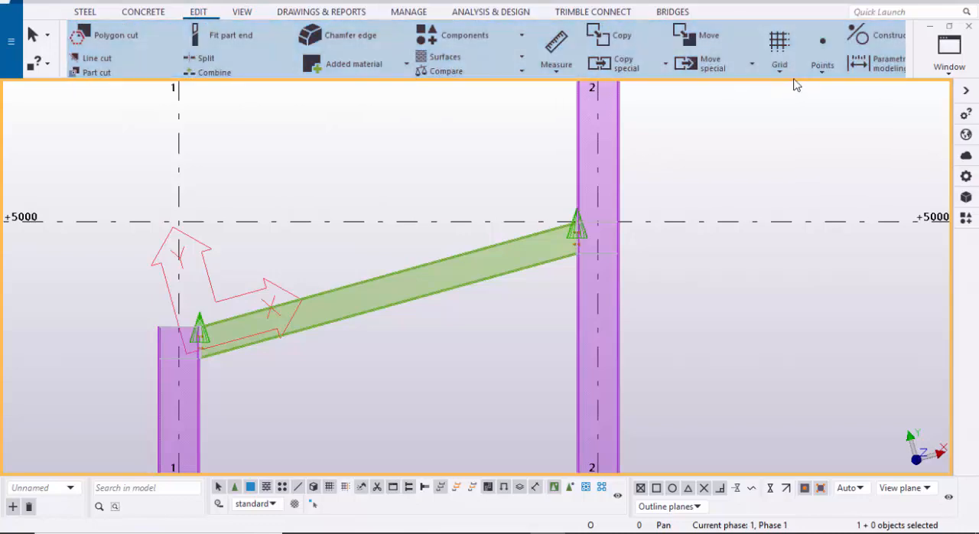
click(823, 65)
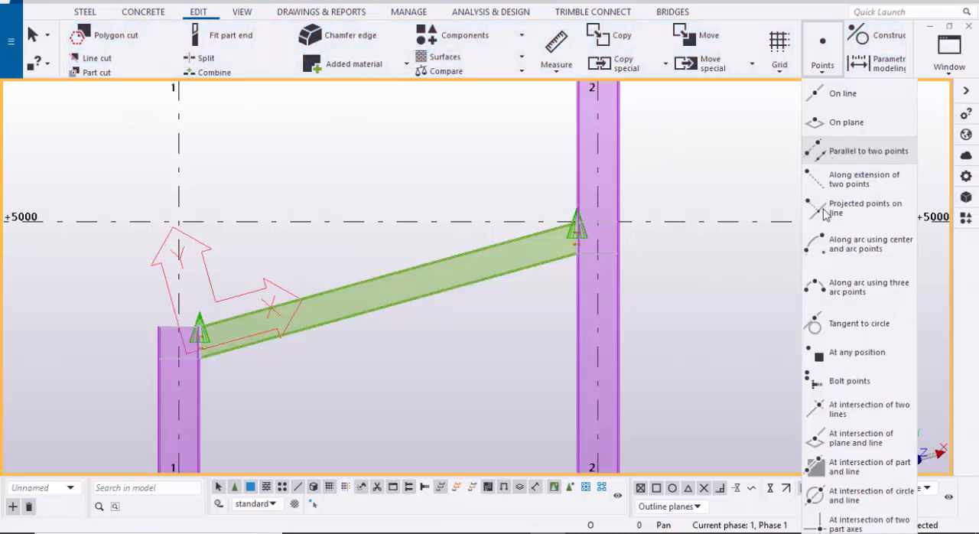
click(829, 353)
scroll(357, 306, up, 10)
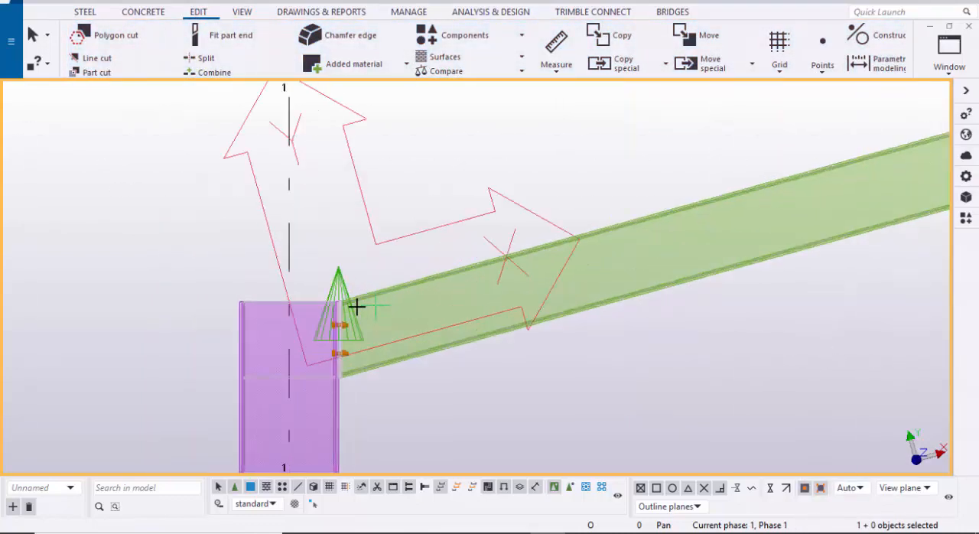
scroll(313, 288, up, 3)
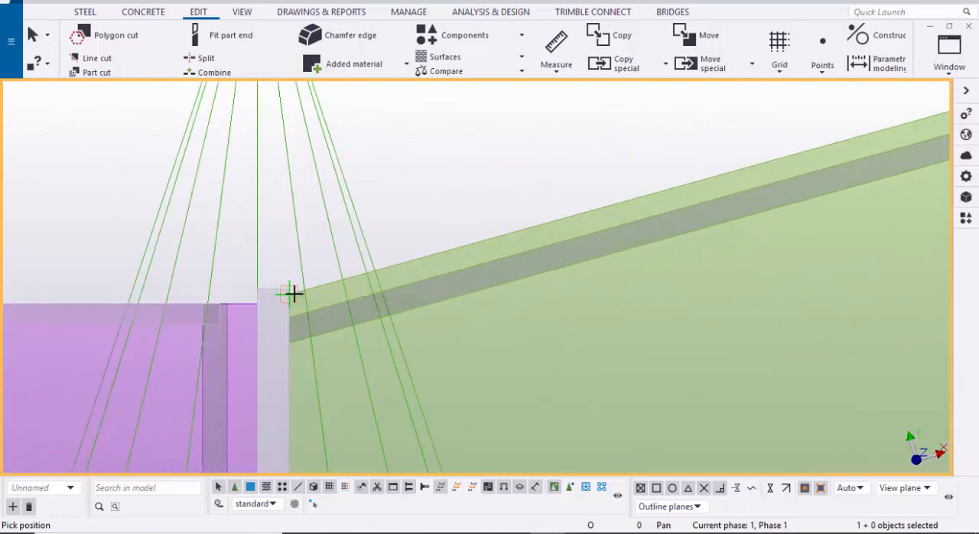
scroll(380, 312, down, 3)
scroll(559, 265, down, 2)
Step: Place a second point at the upper end of the rafter's top edge, beside the grid line 2 column
middle_drag(758, 211, 397, 331)
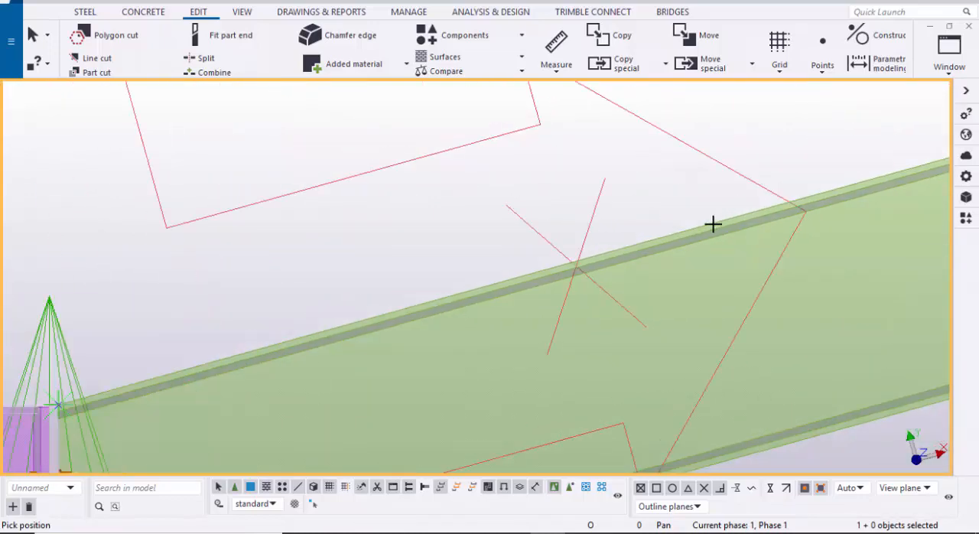
middle_drag(765, 187, 481, 280)
middle_drag(749, 237, 458, 319)
middle_drag(727, 251, 489, 309)
middle_drag(758, 234, 489, 325)
scroll(546, 288, down, 3)
middle_drag(776, 255, 497, 353)
scroll(627, 276, up, 5)
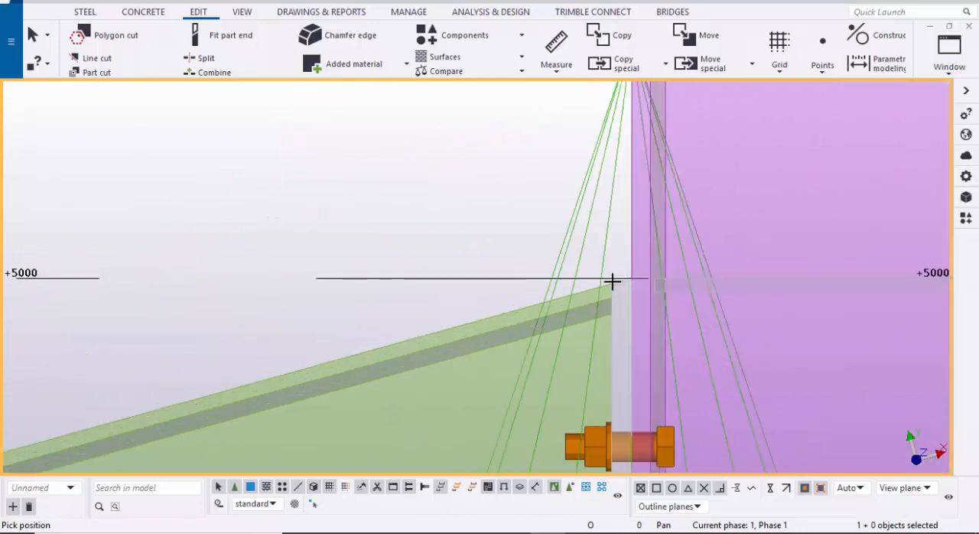
scroll(736, 269, down, 6)
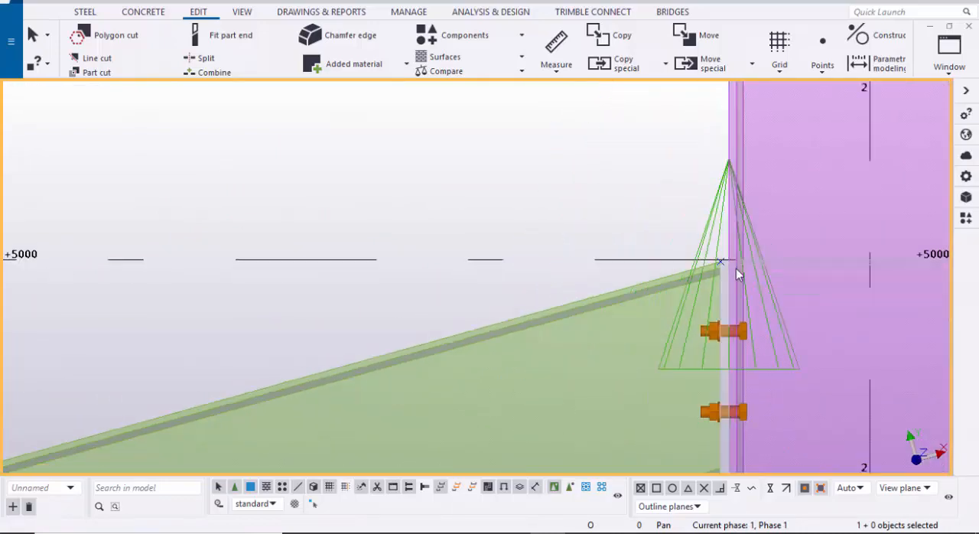
Step: Move the lower point 150 mm up the slope, snapping along the rafter's top edge
middle_drag(630, 262, 849, 227)
scroll(459, 306, down, 1)
middle_drag(459, 306, 721, 211)
scroll(269, 360, up, 1)
scroll(270, 364, up, 5)
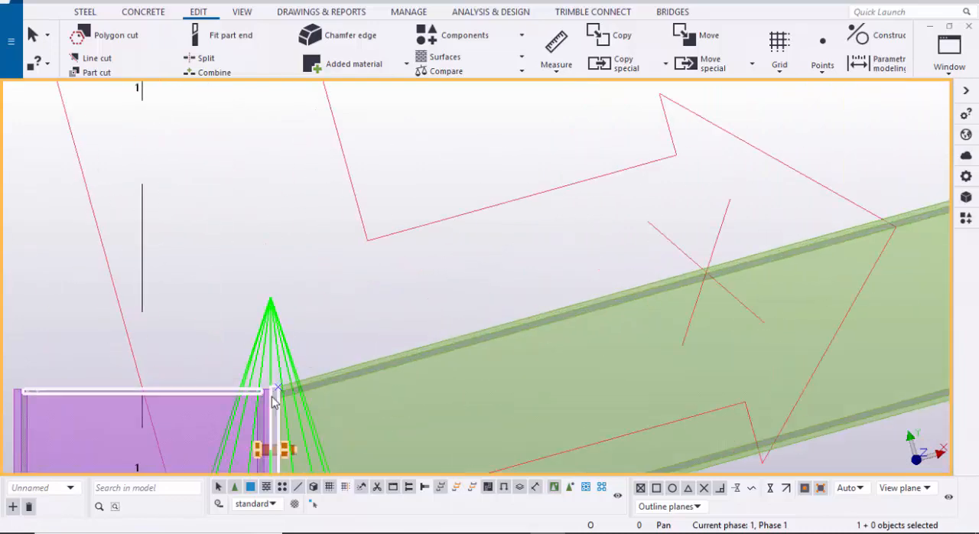
drag(228, 244, 397, 377)
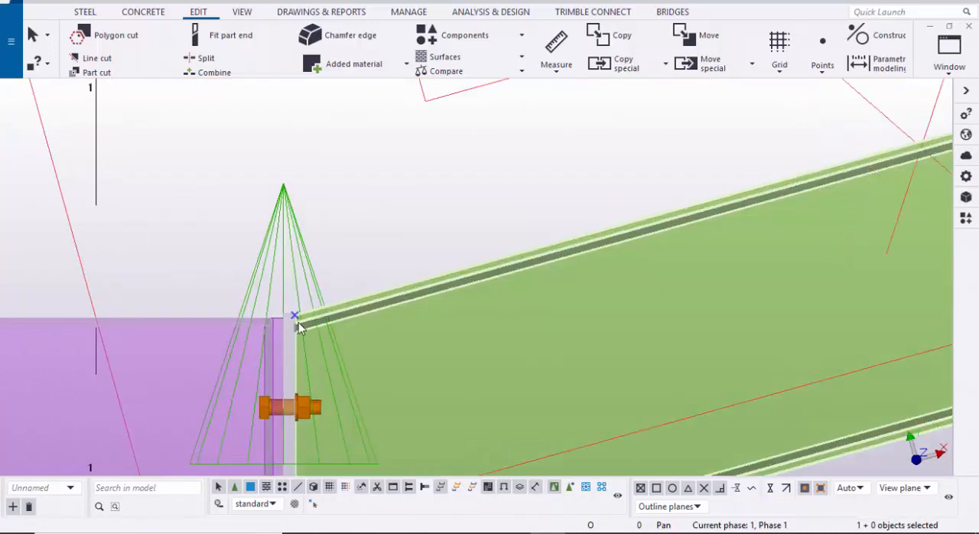
scroll(415, 270, up, 3)
right_click(359, 262)
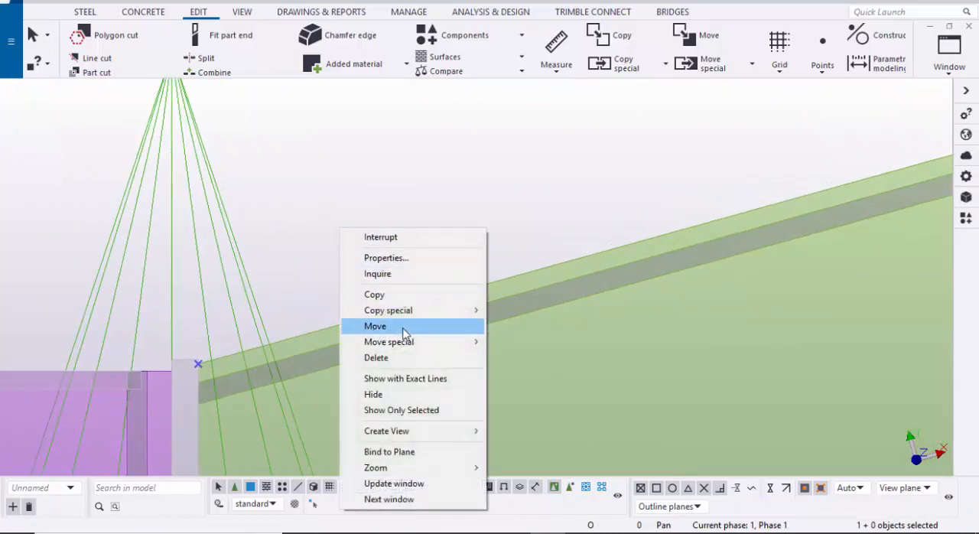
click(375, 326)
scroll(204, 357, up, 2)
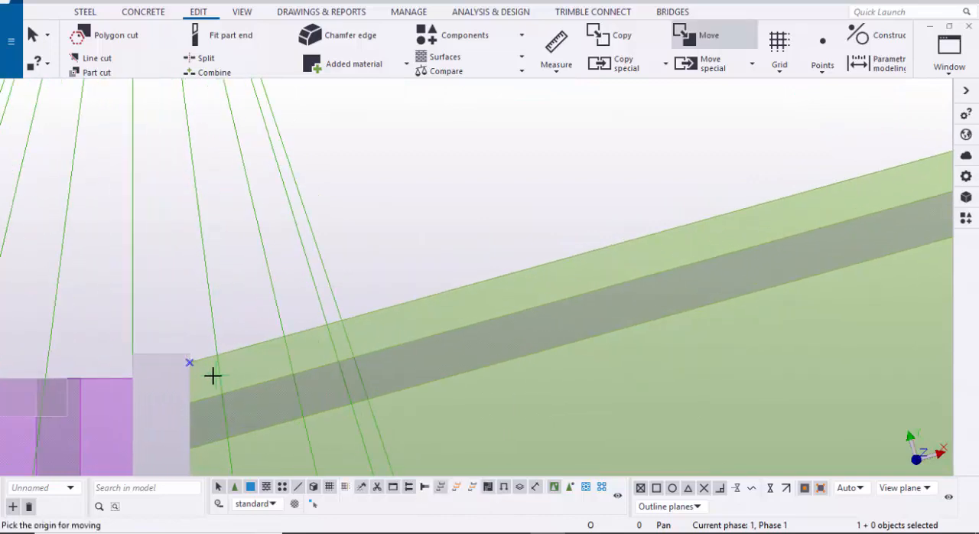
click(178, 373)
scroll(207, 374, down, 2)
middle_drag(418, 347, 315, 387)
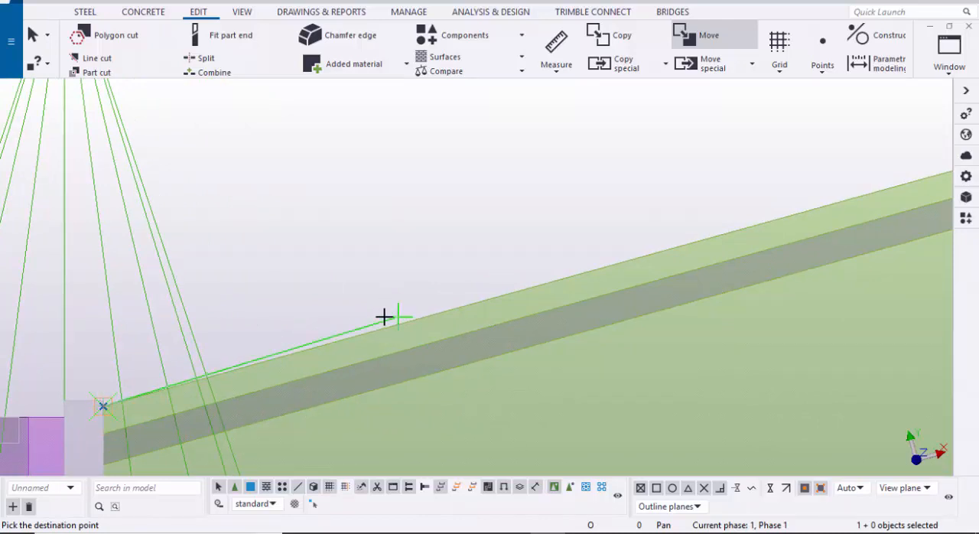
click(773, 491)
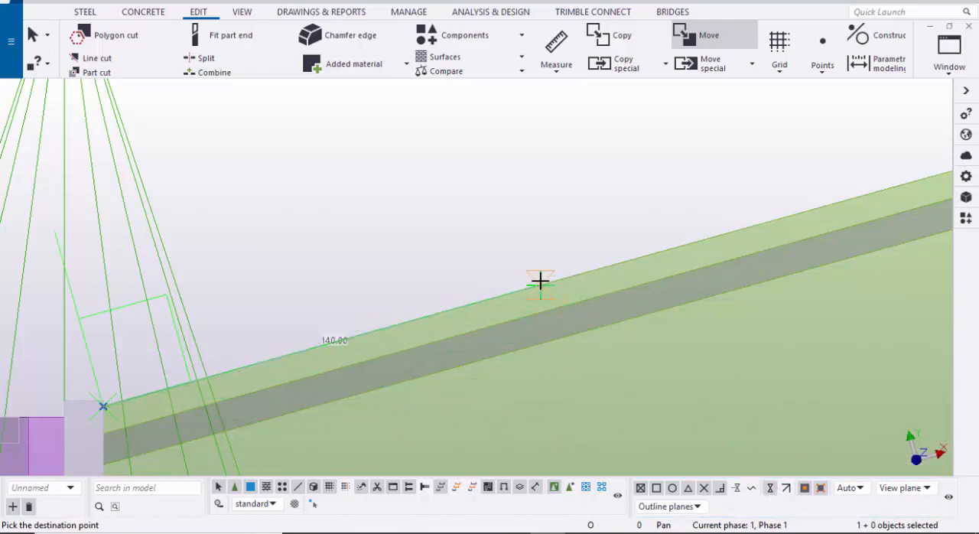
text(150)
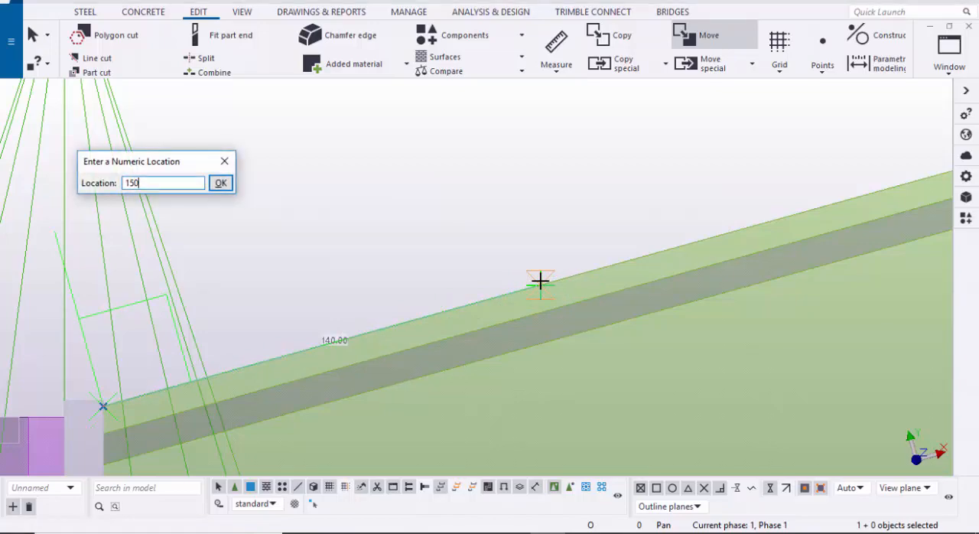
key(Return)
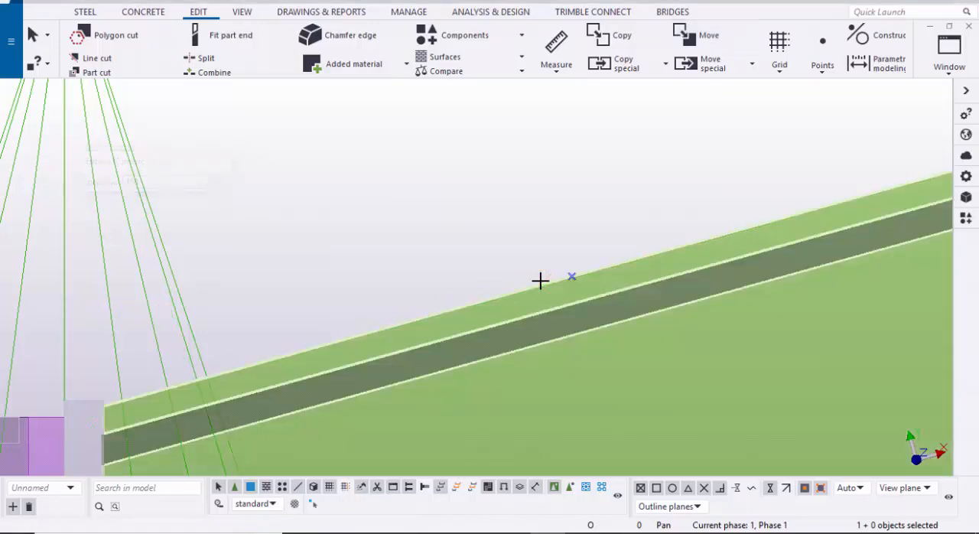
Step: Move the upper point beside the grid line 2 column 150 mm down the slope along the rafter's top edge
scroll(535, 280, down, 7)
middle_drag(621, 273, 268, 358)
scroll(479, 303, down, 2)
scroll(582, 243, down, 2)
middle_drag(582, 244, 24, 410)
scroll(582, 272, up, 5)
scroll(648, 230, up, 2)
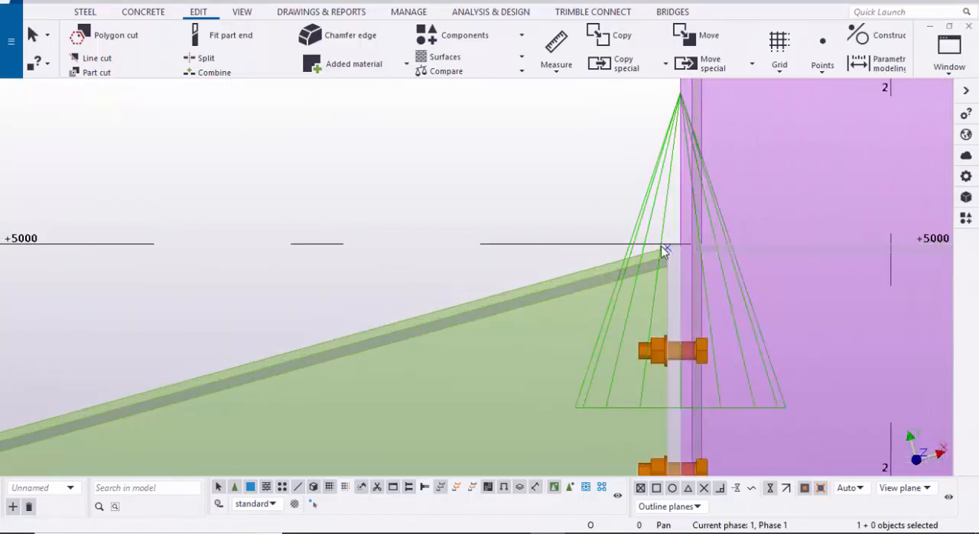
scroll(658, 237, down, 2)
drag(569, 172, 745, 285)
scroll(613, 221, up, 2)
right_click(535, 164)
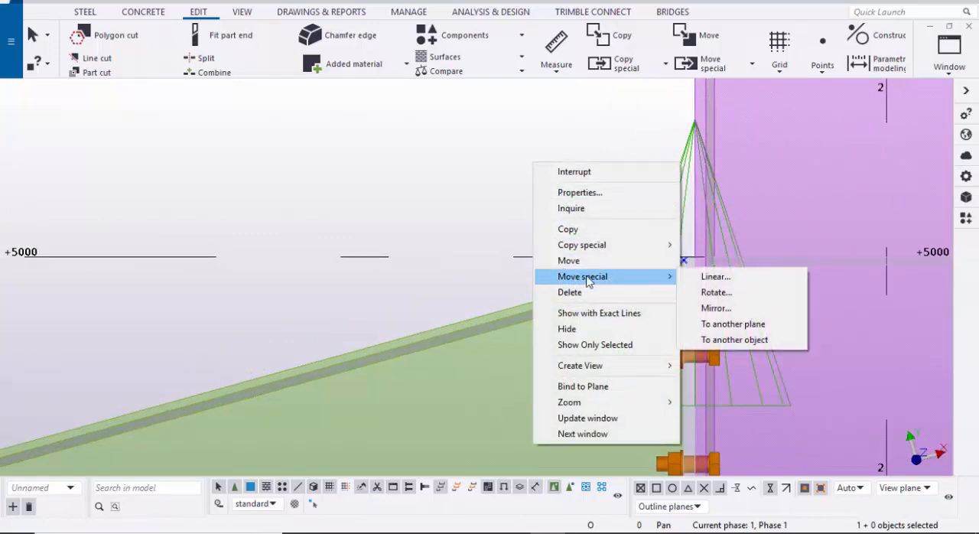
click(612, 260)
scroll(680, 259, up, 2)
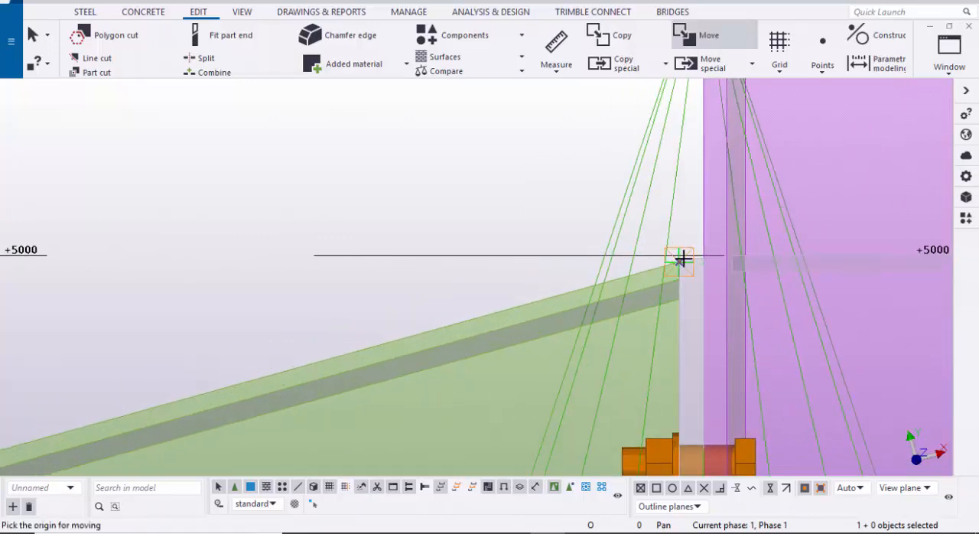
click(680, 258)
scroll(452, 290, down, 2)
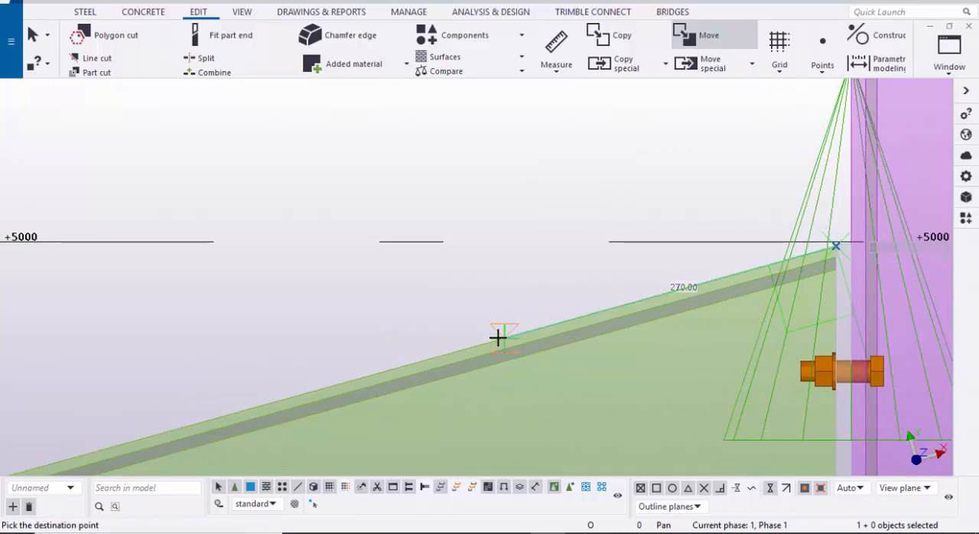
text(150)
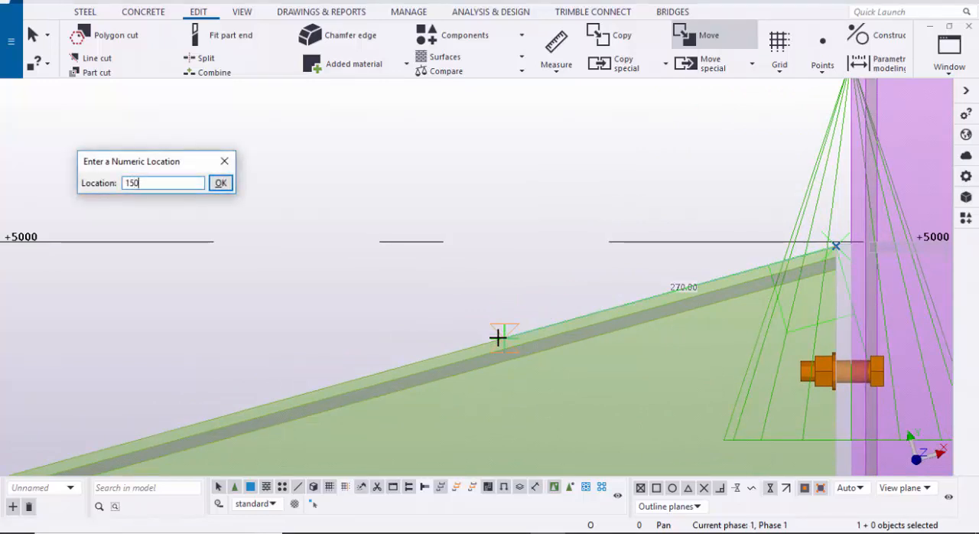
key(Return)
scroll(517, 327, down, 4)
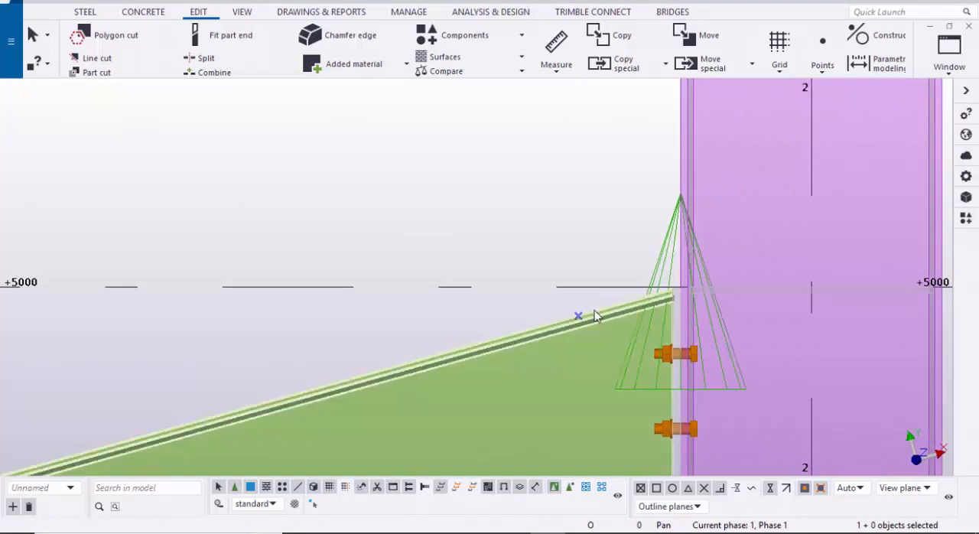
Step: Create 2 divided line points between the lower and upper points on the rafter's top edge
scroll(587, 323, down, 12)
middle_drag(456, 337, 550, 287)
scroll(540, 295, down, 1)
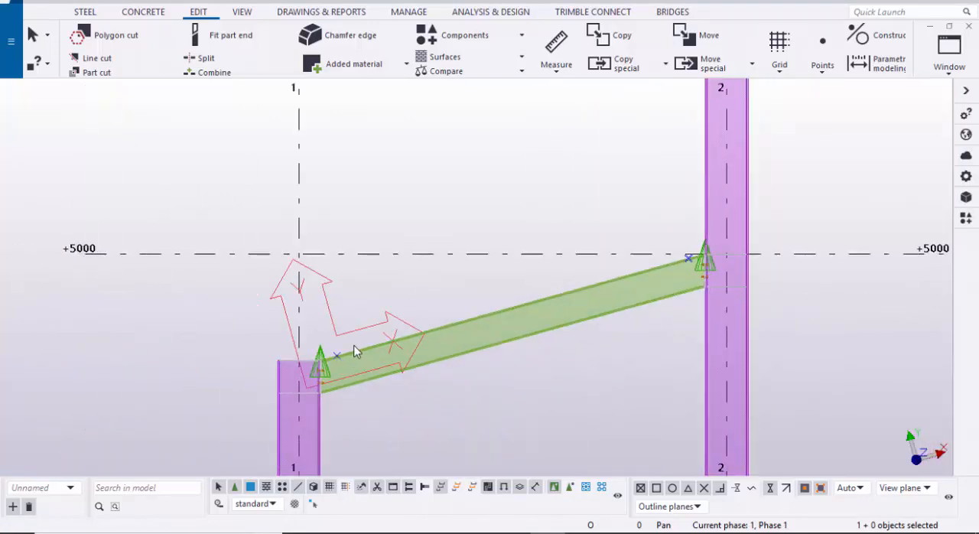
scroll(357, 348, up, 1)
scroll(732, 254, up, 1)
middle_drag(733, 255, 638, 286)
middle_drag(455, 326, 387, 308)
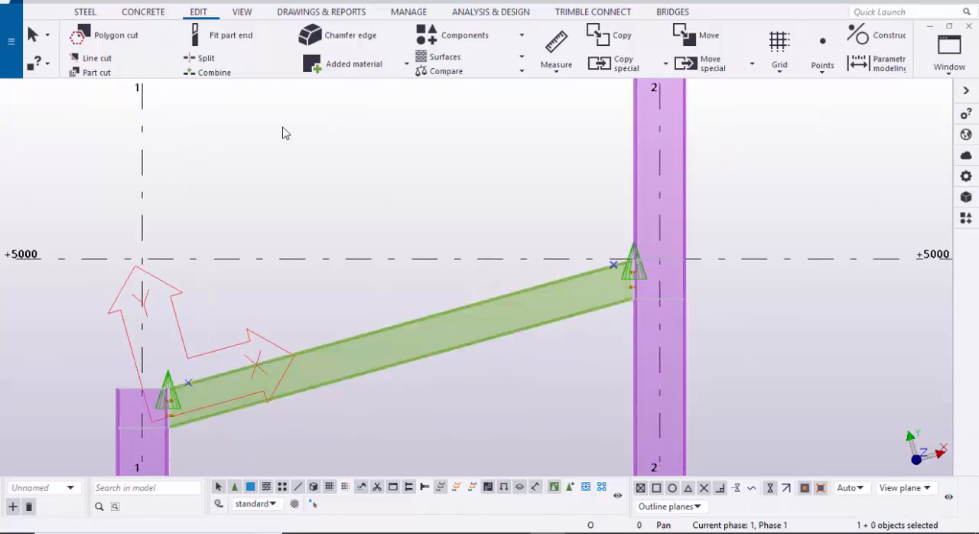
click(199, 12)
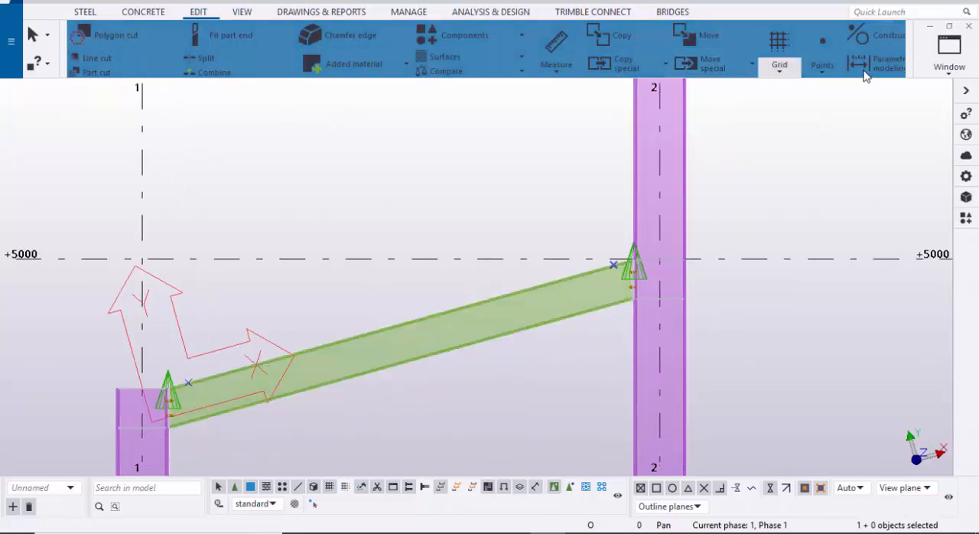
click(834, 69)
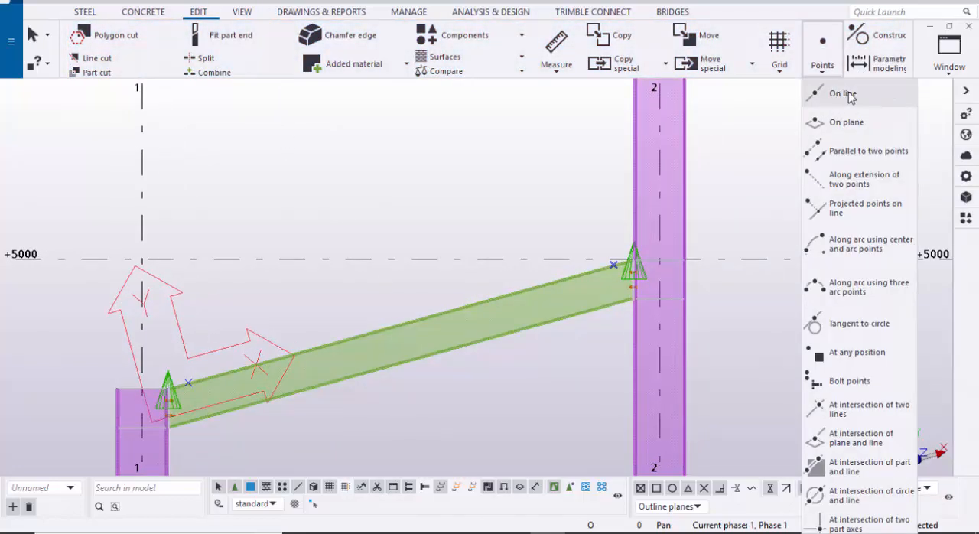
click(845, 96)
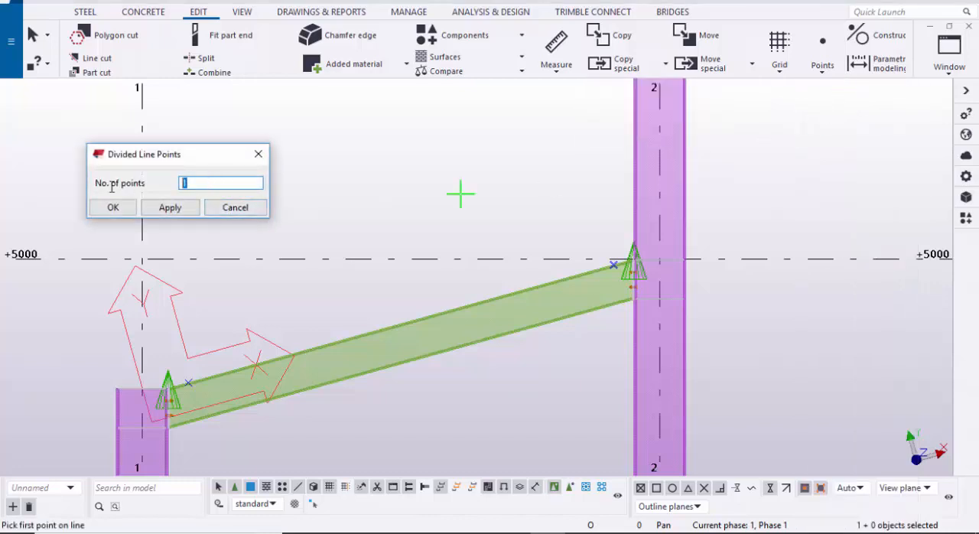
text(2)
click(170, 207)
click(112, 208)
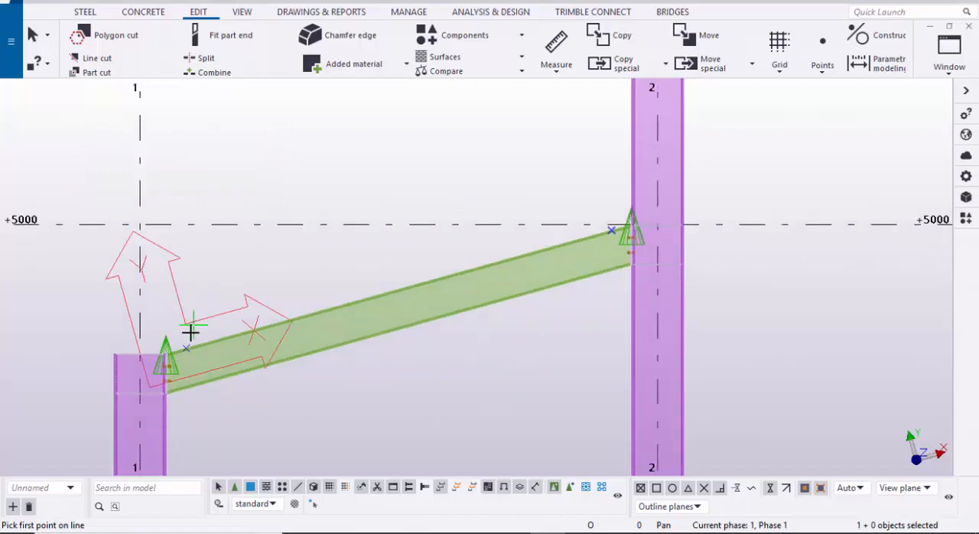
scroll(191, 332, up, 2)
scroll(208, 257, down, 2)
scroll(441, 256, up, 3)
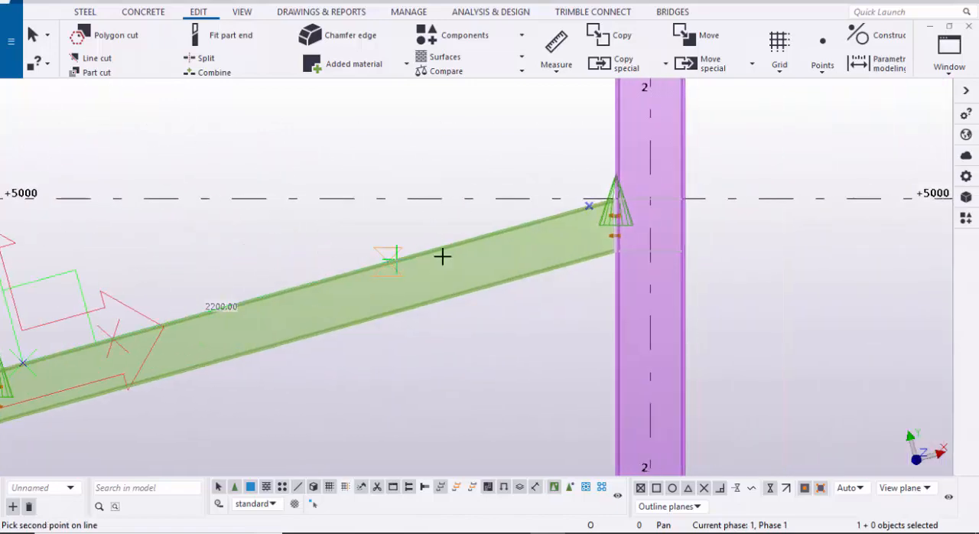
click(598, 207)
scroll(619, 201, down, 3)
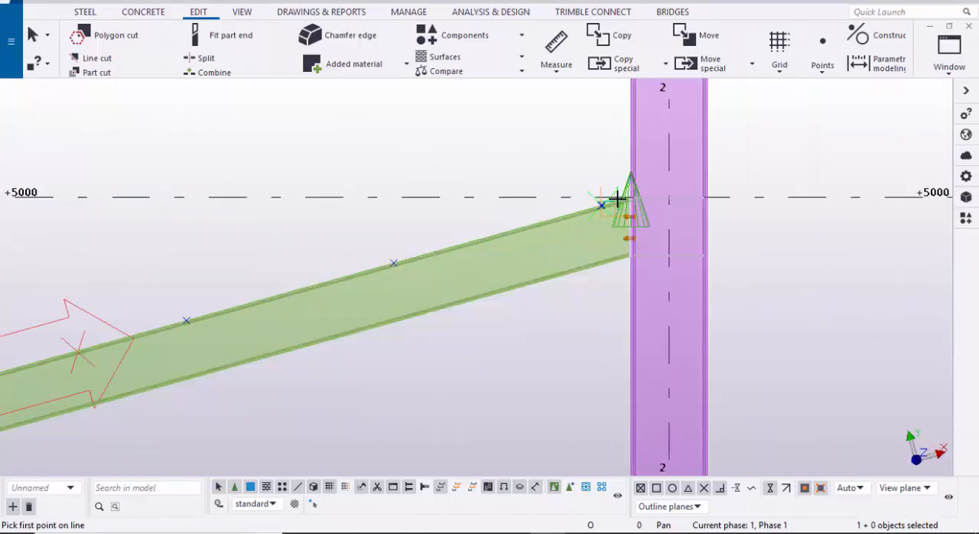
scroll(417, 264, up, 1)
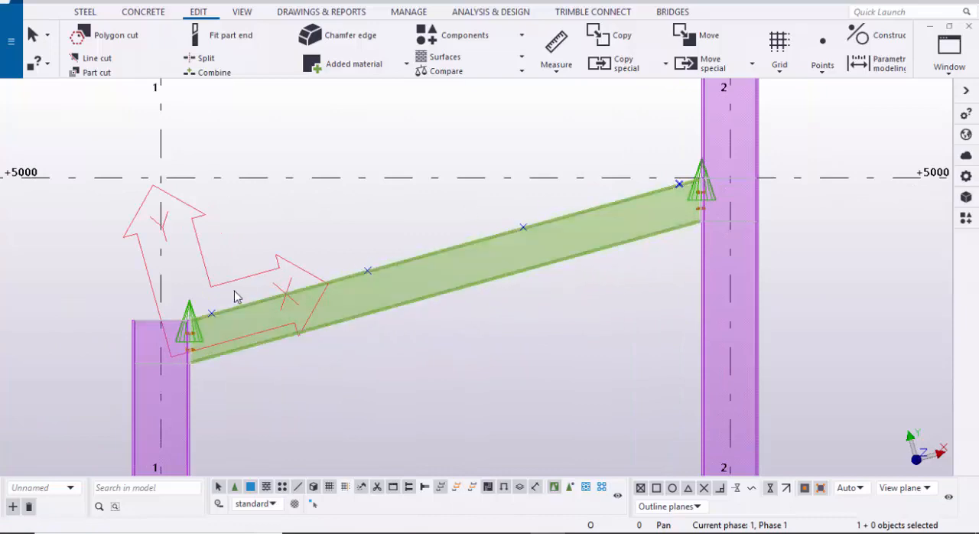
scroll(371, 266, up, 2)
scroll(360, 264, down, 5)
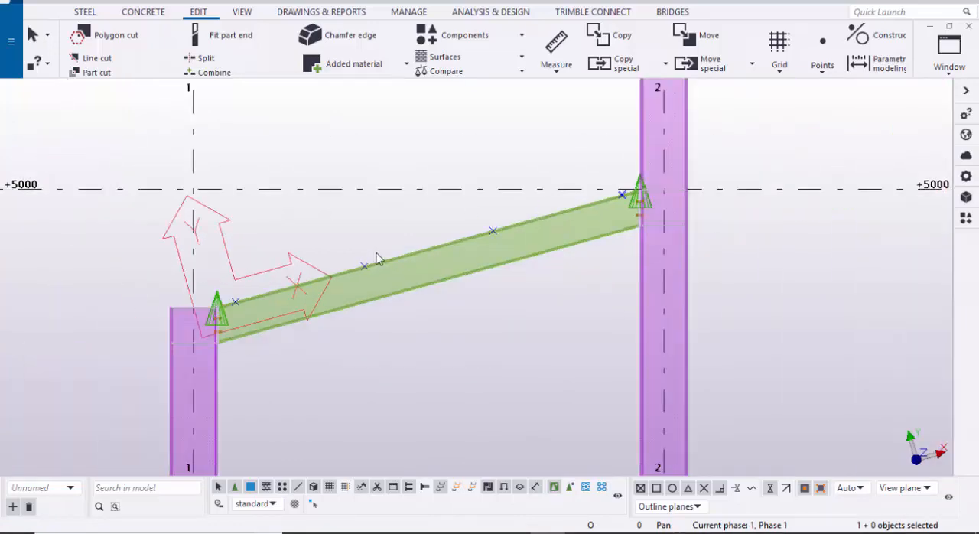
Step: Move all purlins spanning grid lines A–D from level +0, placing the profile's lower web corner on the lowest rafter point in the GRID @A view
scroll(253, 341, down, 2)
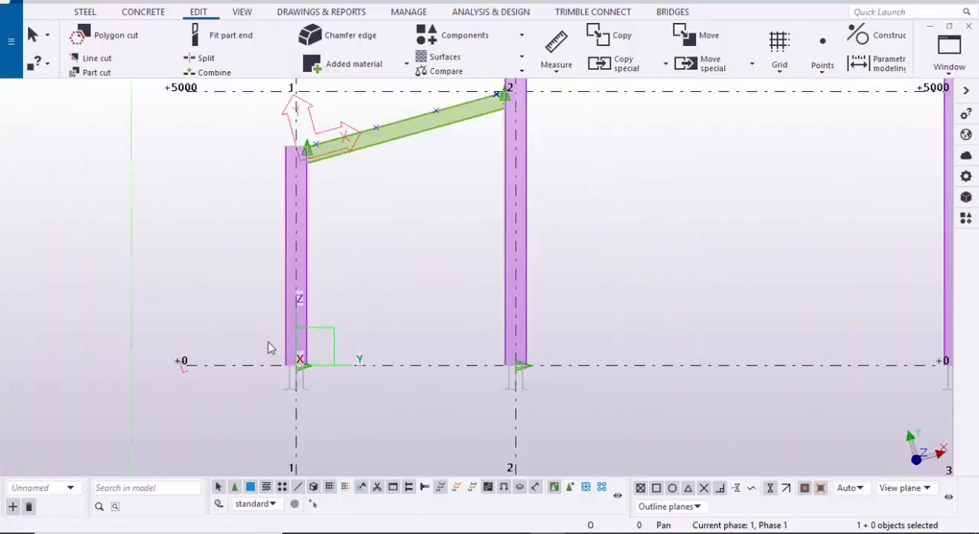
scroll(271, 346, up, 2)
click(949, 53)
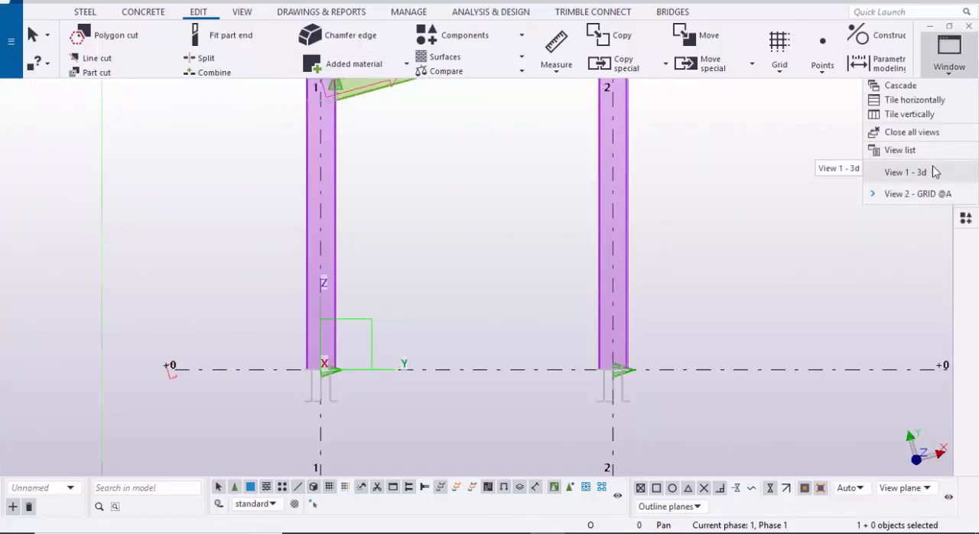
click(905, 172)
scroll(638, 326, up, 2)
ctrl+click(555, 295)
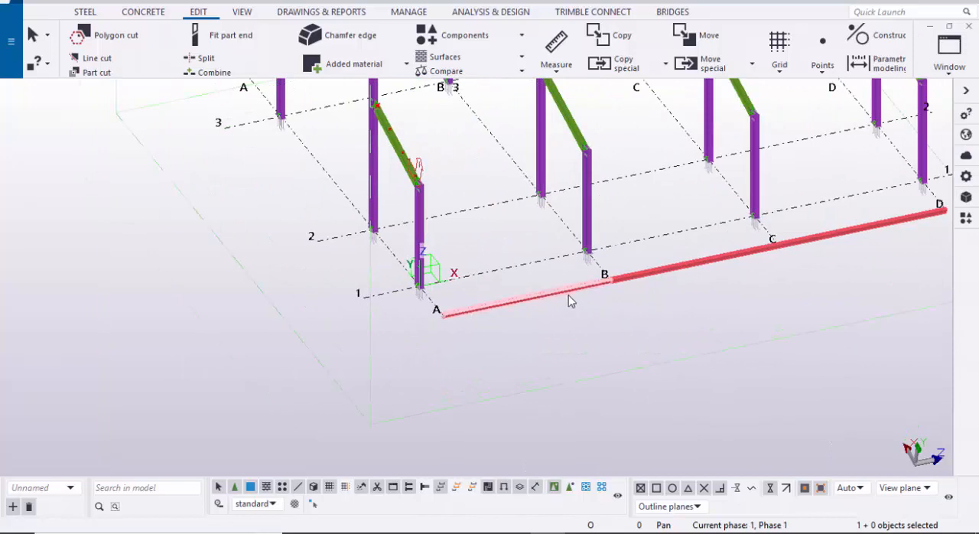
ctrl+click(670, 274)
ctrl+click(836, 235)
ctrl+click(838, 240)
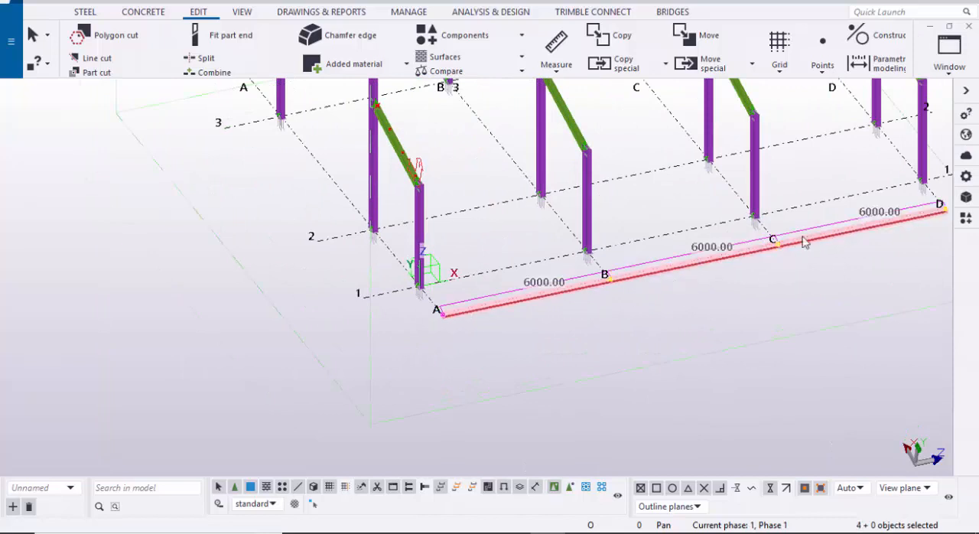
click(925, 61)
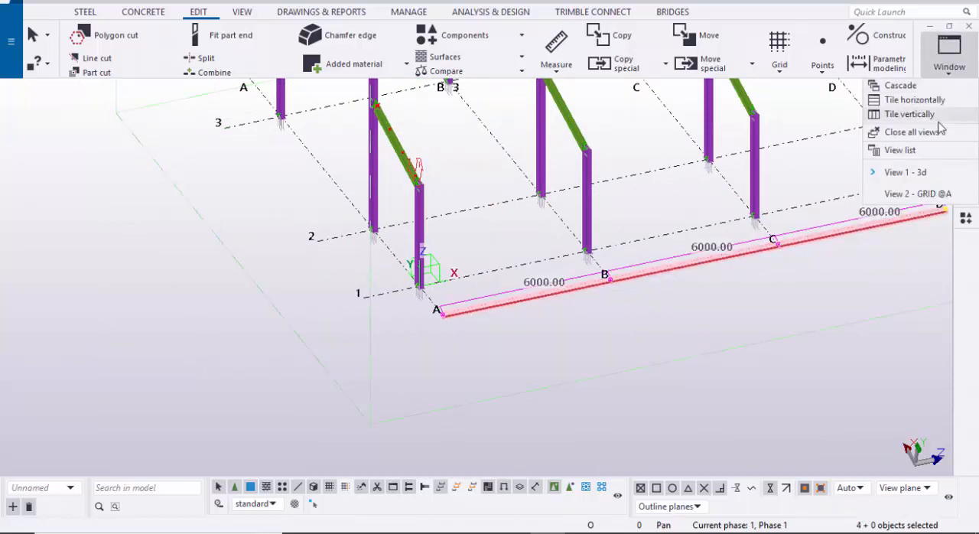
click(934, 192)
scroll(337, 228, up, 2)
scroll(336, 228, up, 2)
right_click(332, 190)
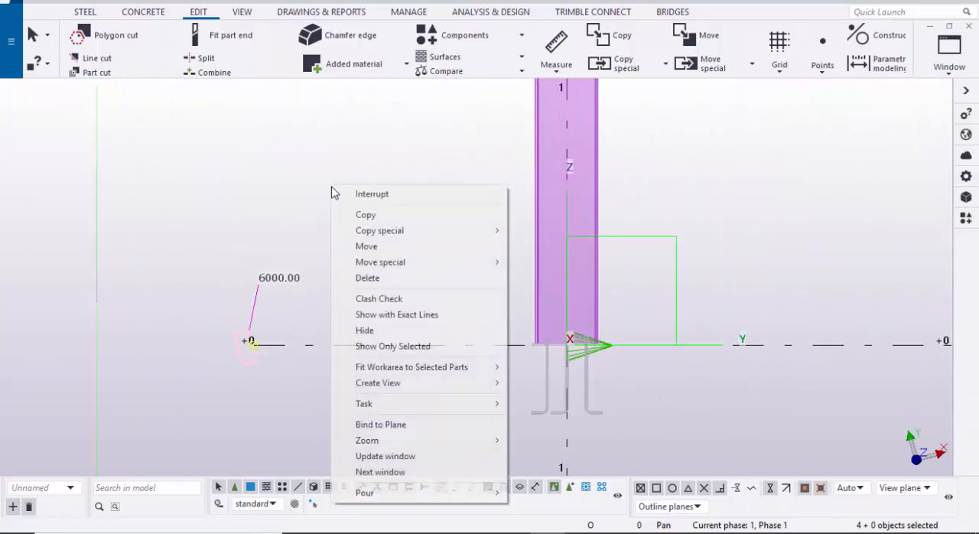
click(365, 245)
scroll(302, 390, up, 2)
scroll(230, 337, up, 4)
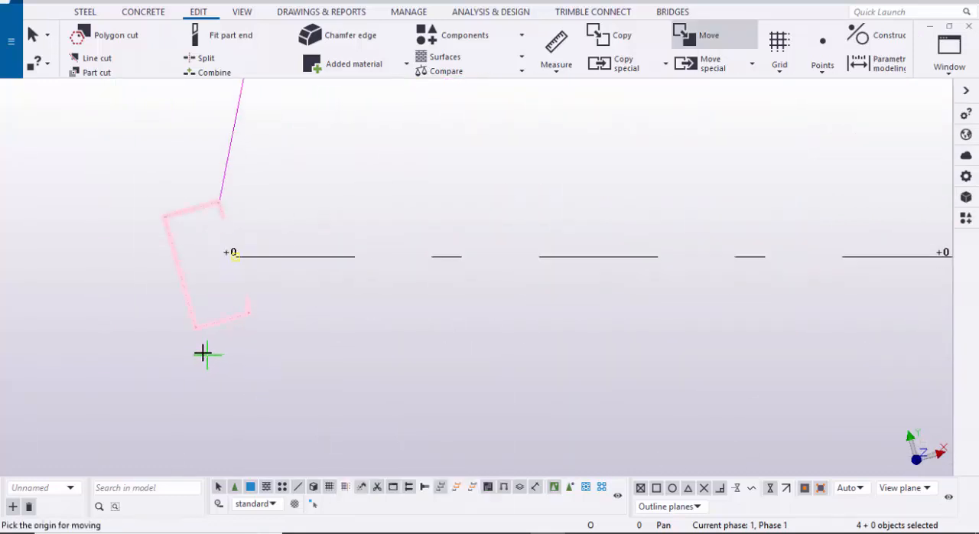
click(194, 311)
scroll(191, 345, down, 8)
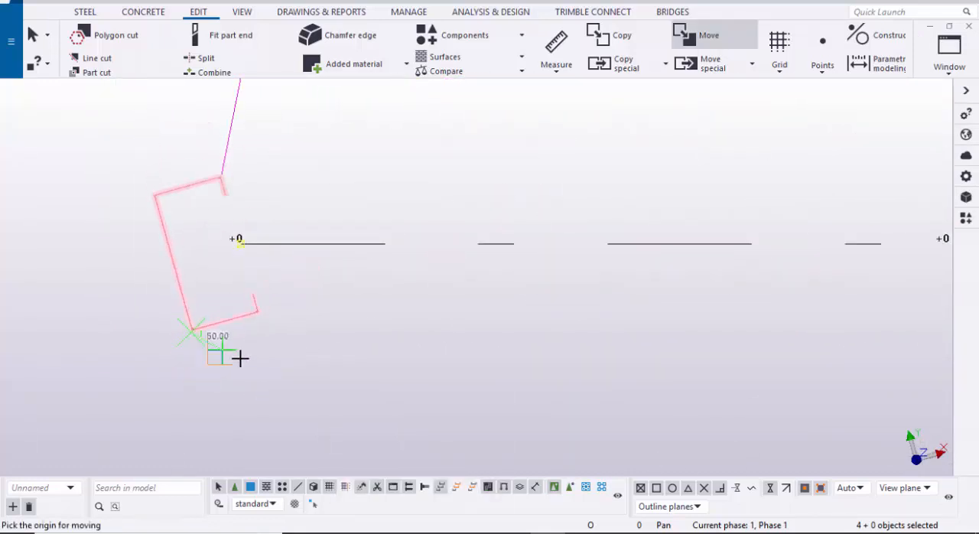
middle_drag(602, 229, 498, 341)
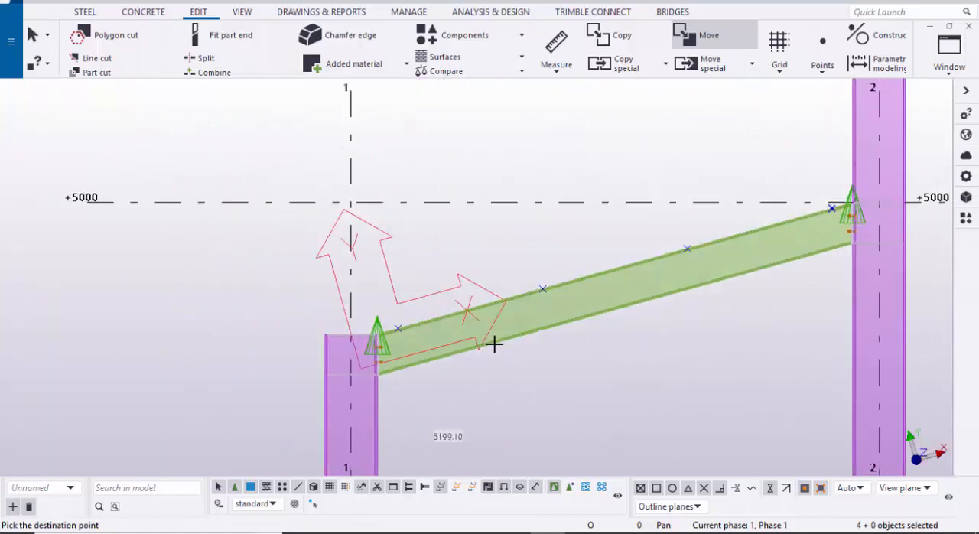
scroll(389, 324, up, 6)
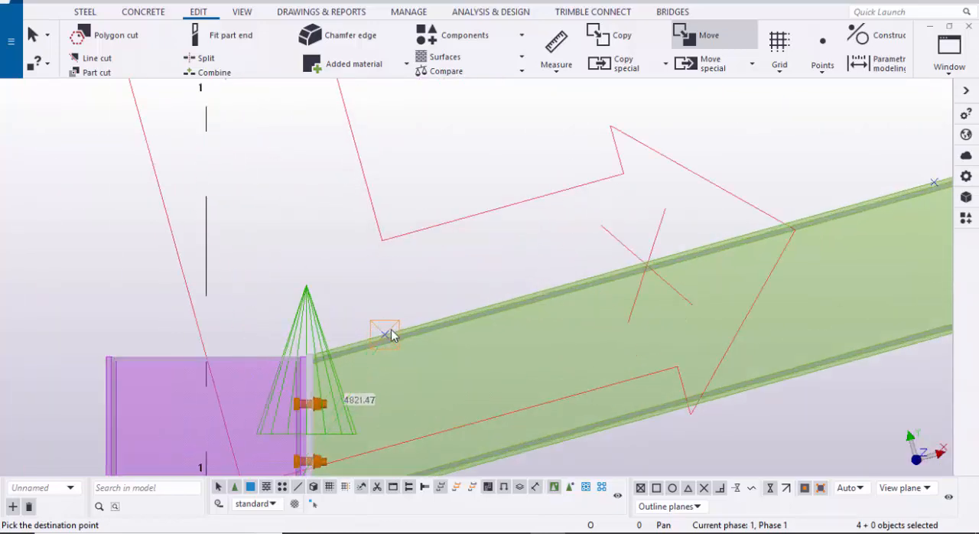
click(382, 330)
scroll(432, 321, down, 8)
scroll(264, 276, up, 3)
scroll(260, 279, up, 5)
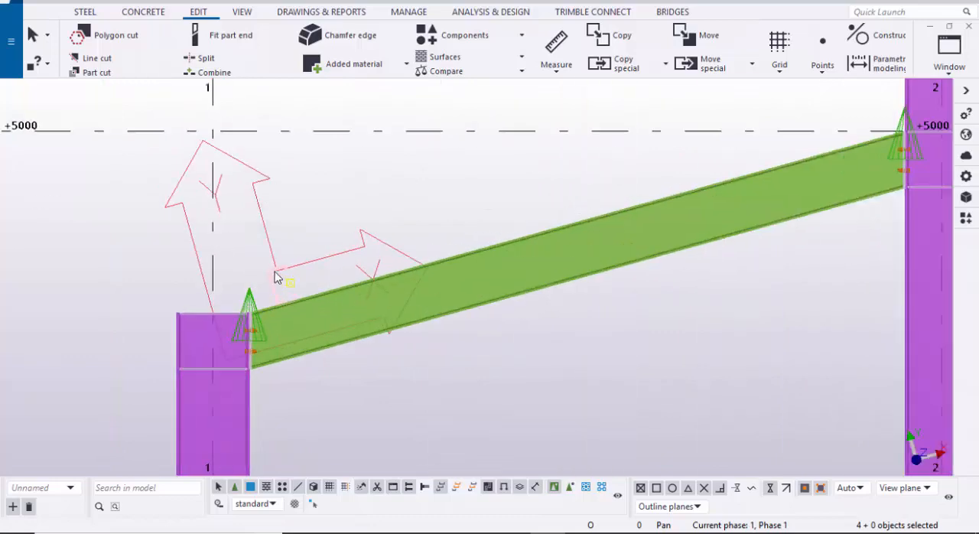
Step: Examine in the 3D view how the moved purlins sit on the rafters from grid line A to D
click(294, 287)
click(966, 68)
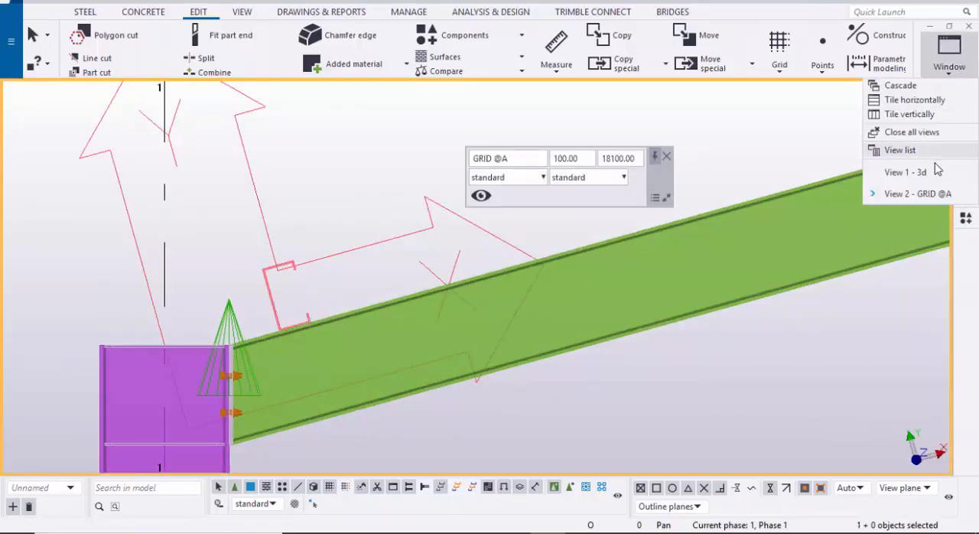
click(933, 170)
scroll(427, 294, up, 8)
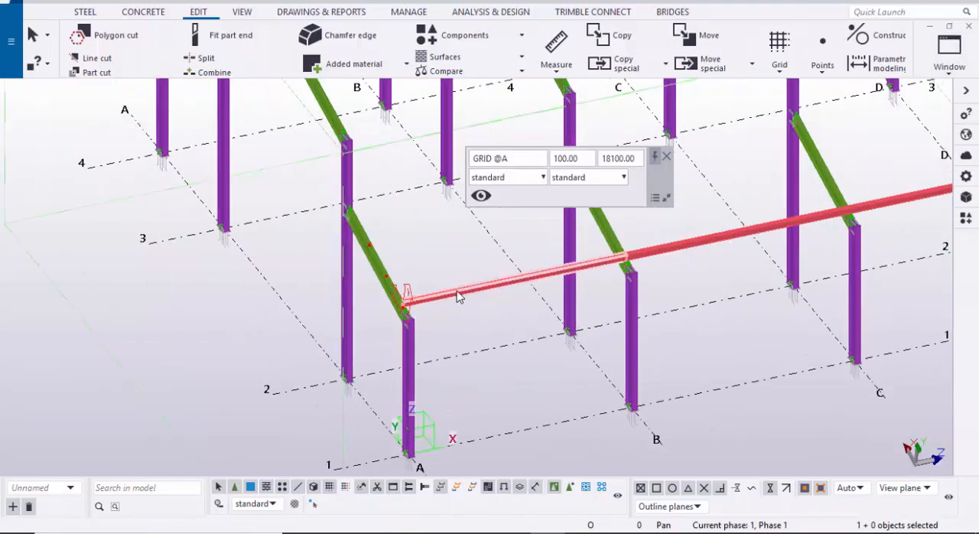
middle_drag(655, 290, 505, 323)
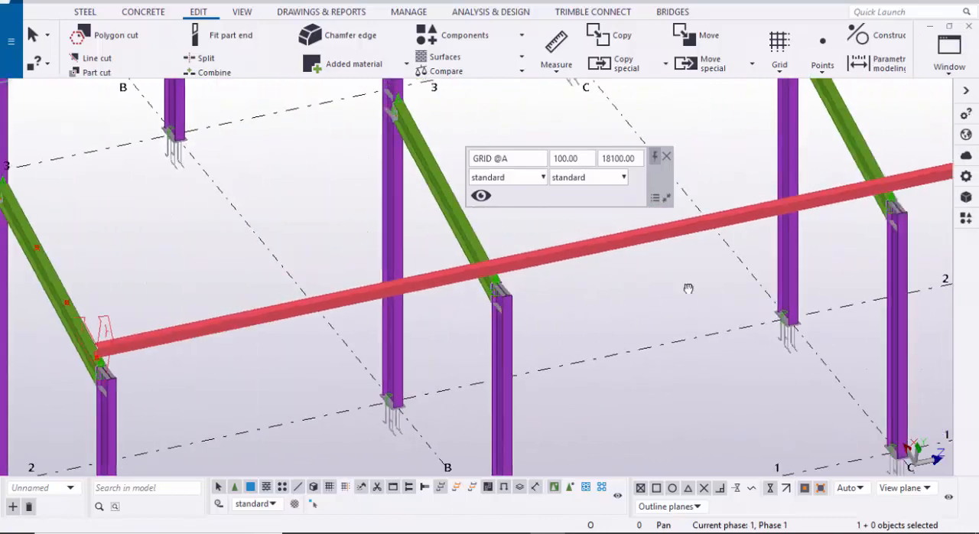
middle_drag(688, 286, 574, 323)
middle_drag(655, 283, 589, 282)
click(667, 159)
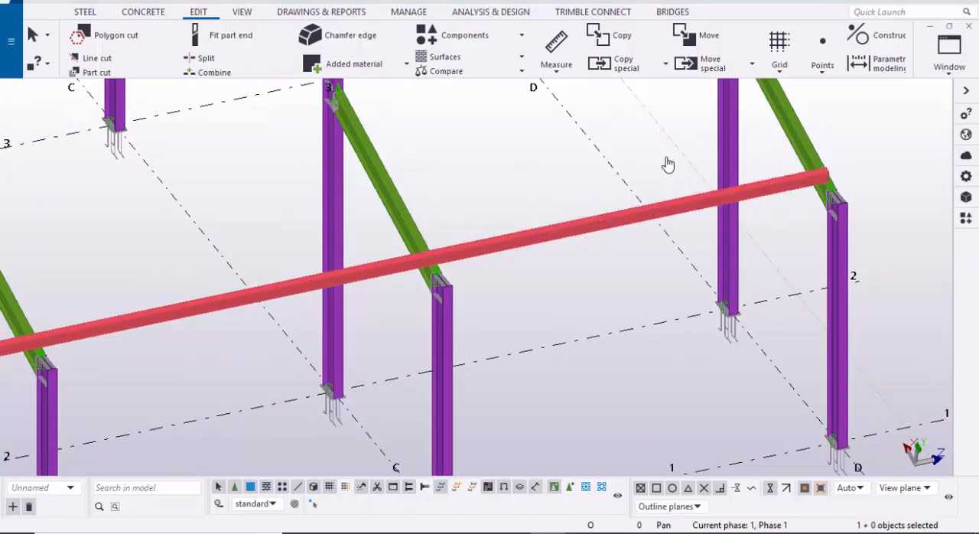
Step: Search the component catalog for "OVER" to find a connection for the purlin end at the rafter
middle_drag(648, 252, 863, 240)
scroll(649, 255, up, 10)
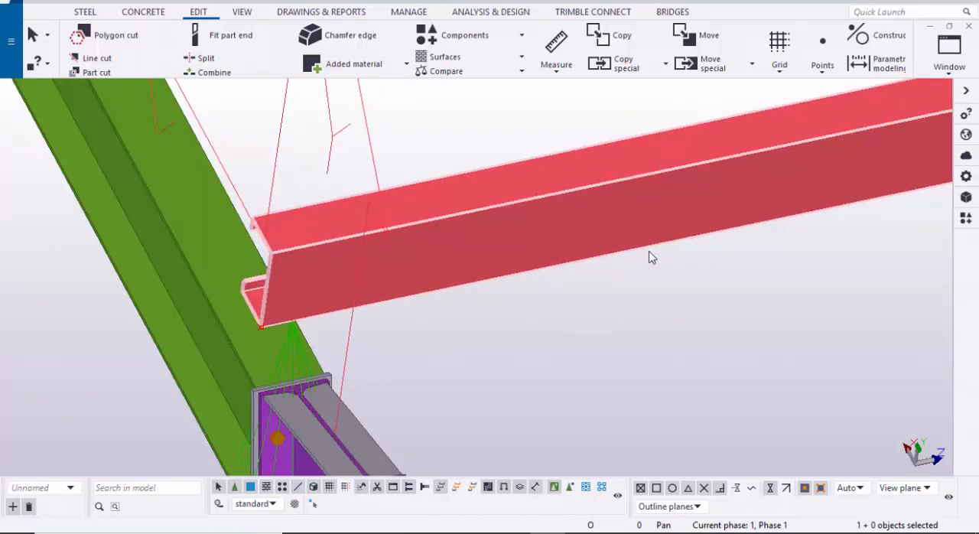
scroll(649, 257, down, 2)
scroll(649, 257, up, 3)
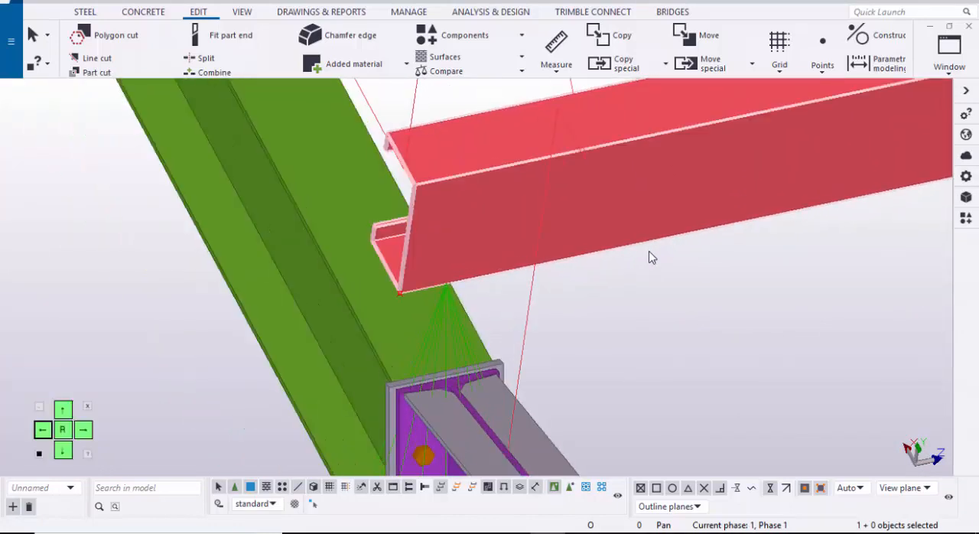
scroll(649, 257, down, 1)
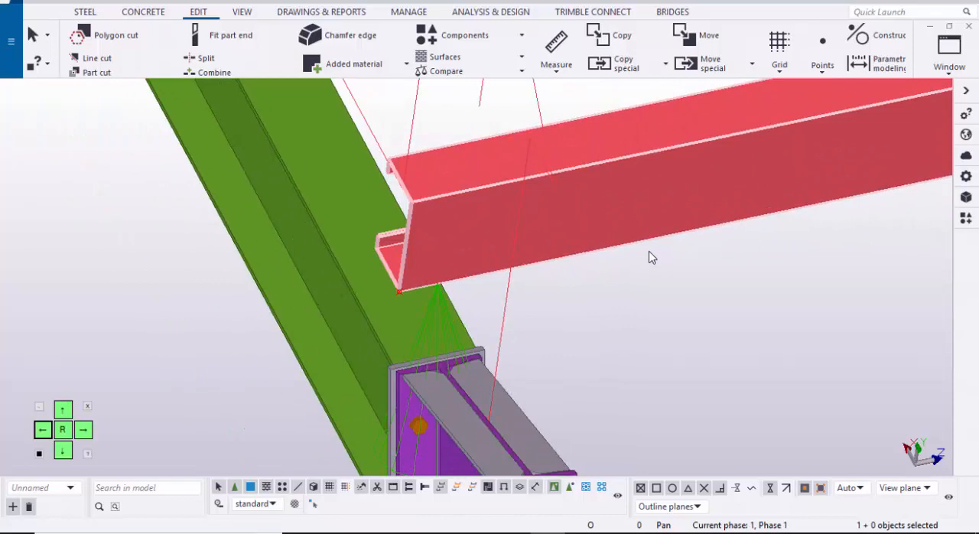
key(ctrl+f)
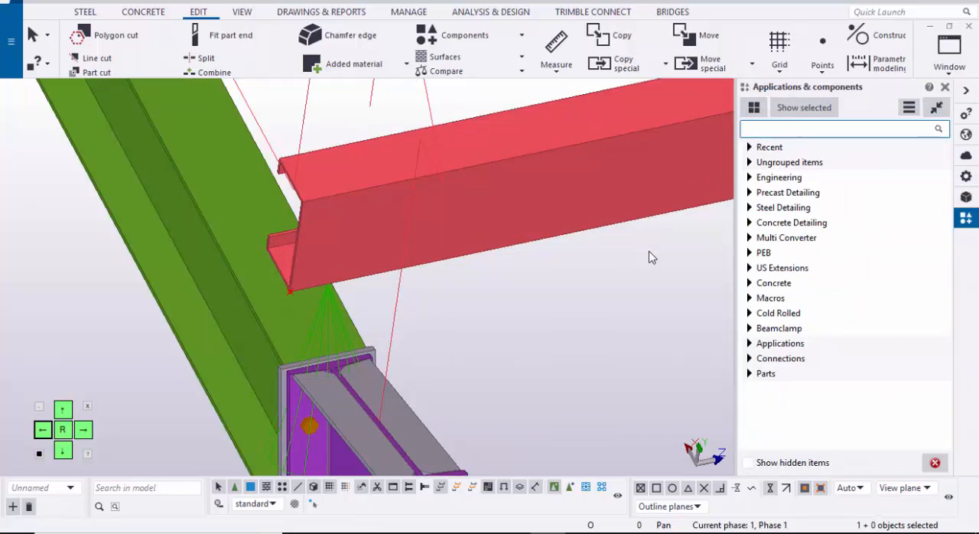
text(C)
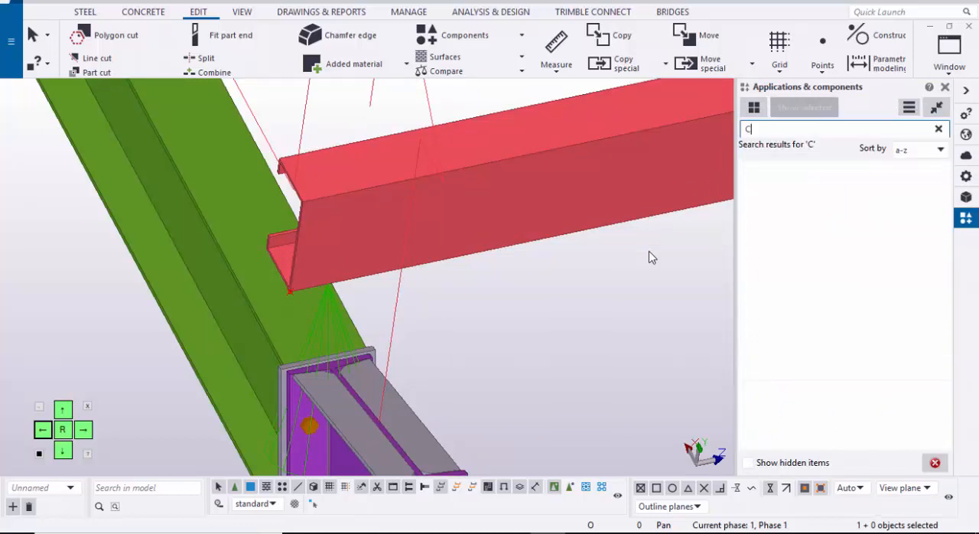
key(BackSpace)
text(OVER)
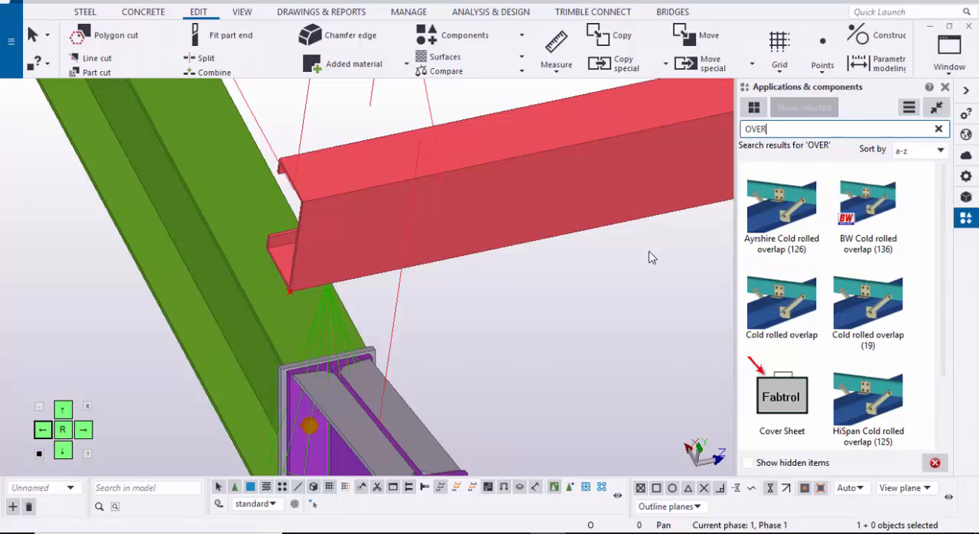
Step: Connect the purlin end to the rafter with the Cold rolled overlap component, using the rafter as main part and the purlin as secondary
click(781, 303)
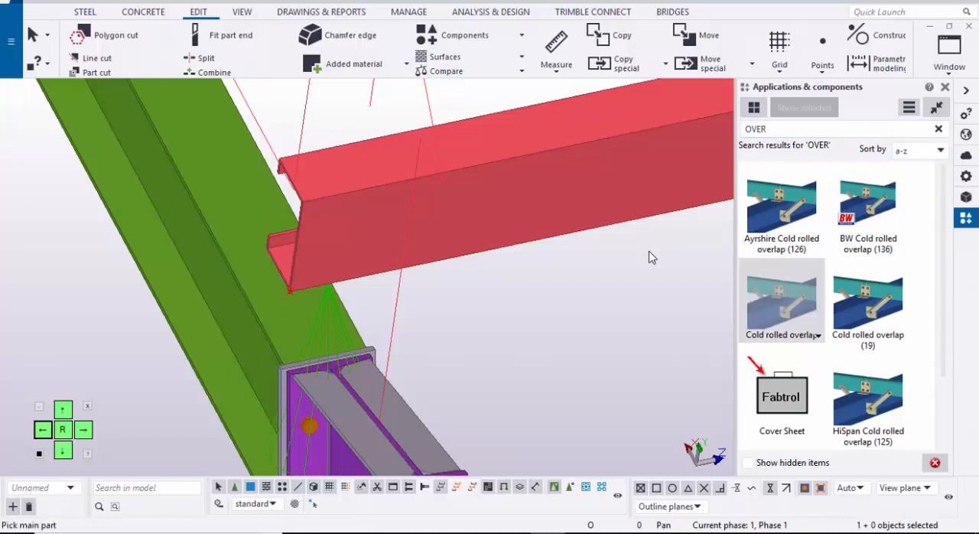
scroll(649, 257, up, 1)
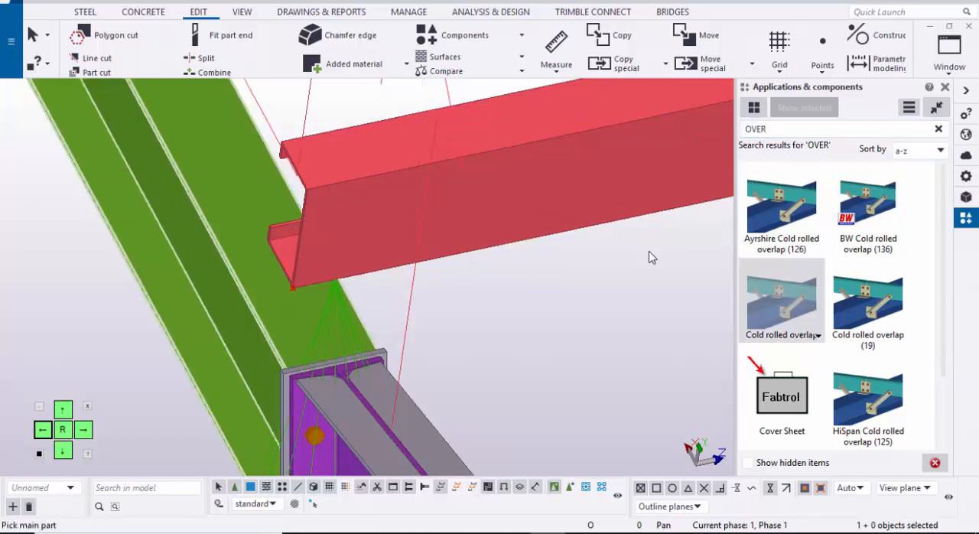
click(249, 222)
click(429, 207)
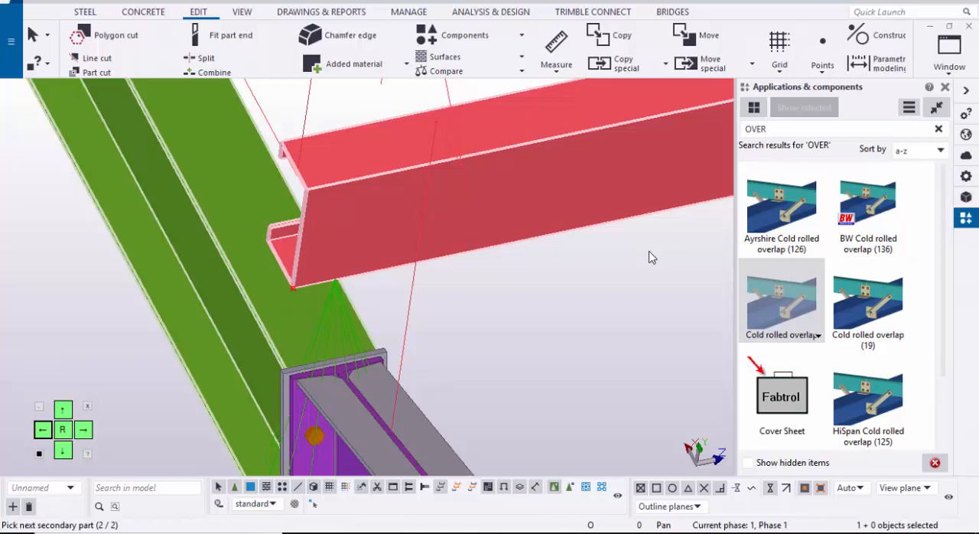
middle_click(652, 257)
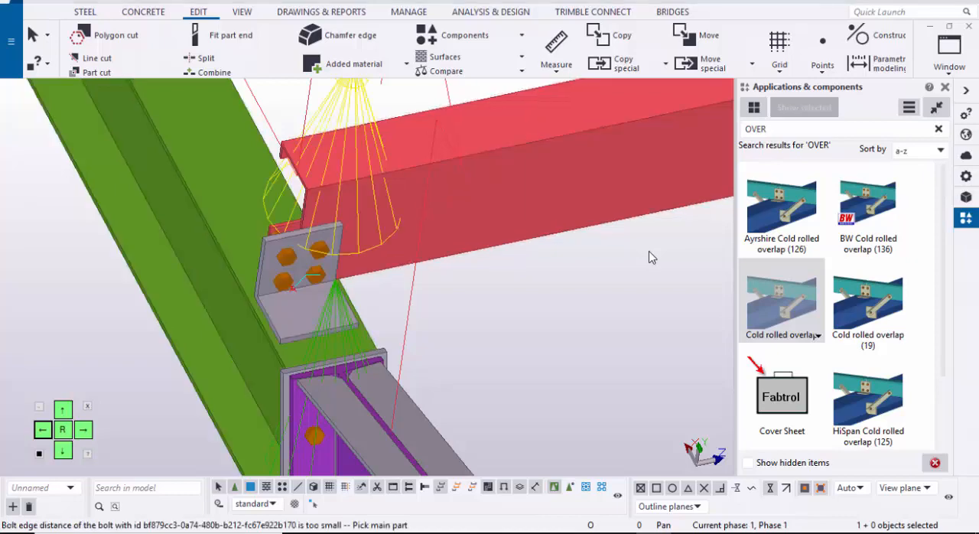
scroll(651, 258, down, 1)
right_click(540, 299)
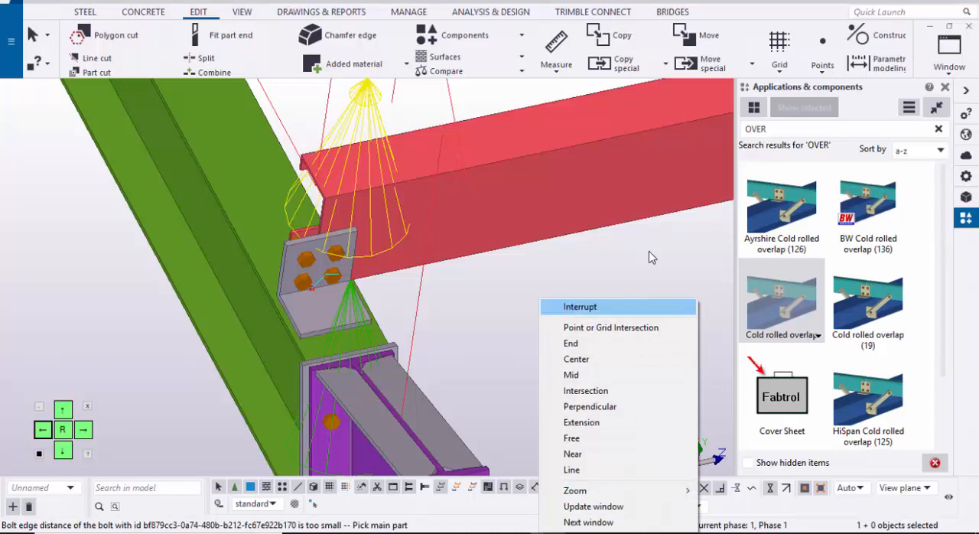
click(581, 307)
click(945, 87)
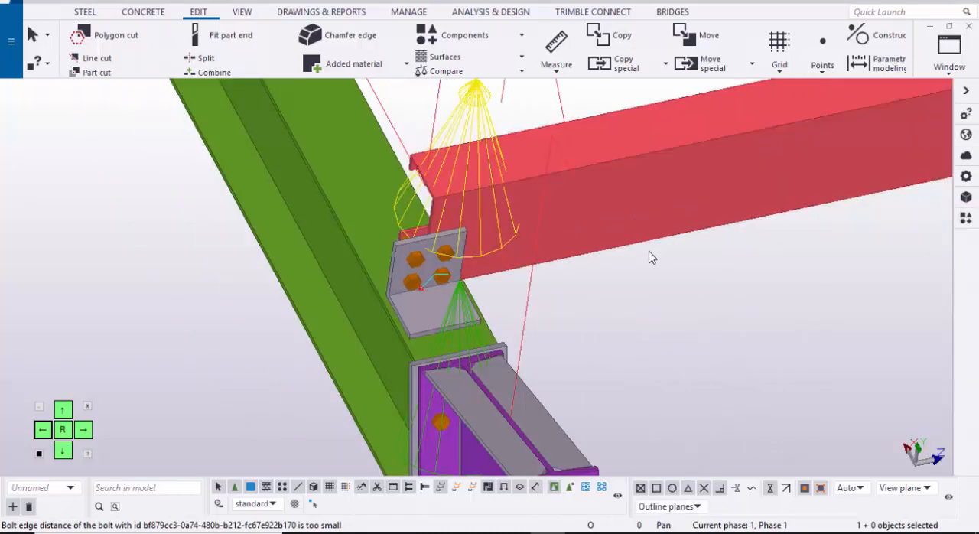
Step: Modify the cold rolled overlap connection with a 100 mm distance from purlin end to rafter centre and a 1.5 mm purlin gap
middle_drag(652, 257, 726, 235)
scroll(651, 258, up, 2)
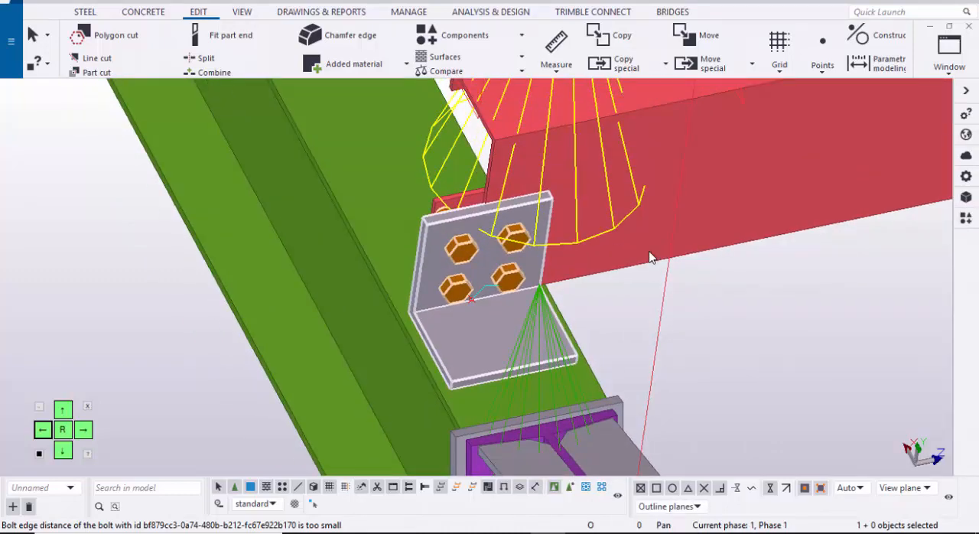
scroll(652, 258, up, 2)
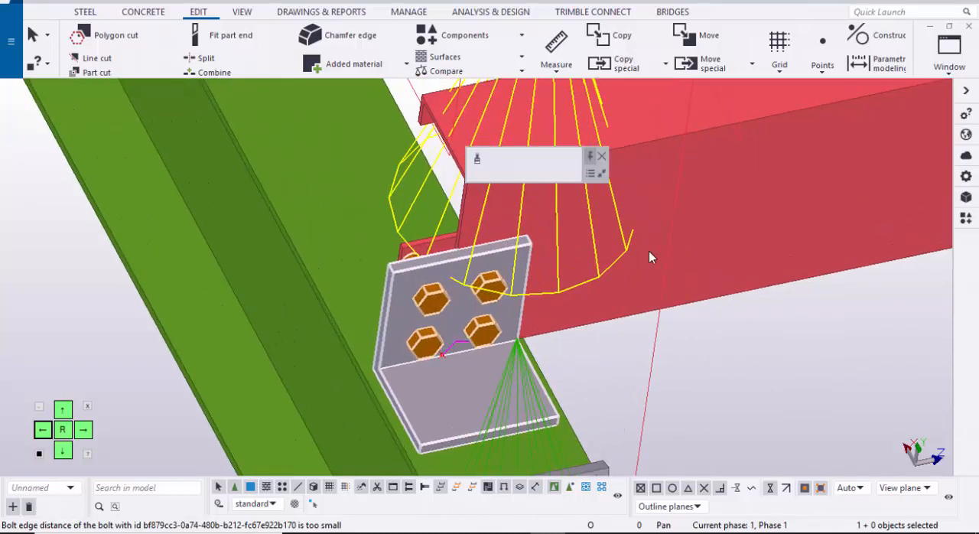
scroll(649, 257, down, 4)
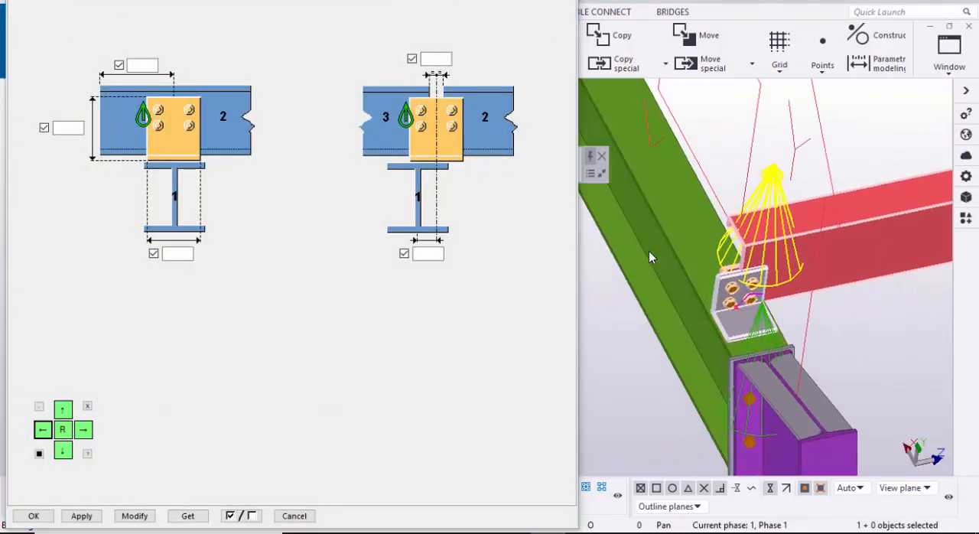
scroll(650, 257, down, 1)
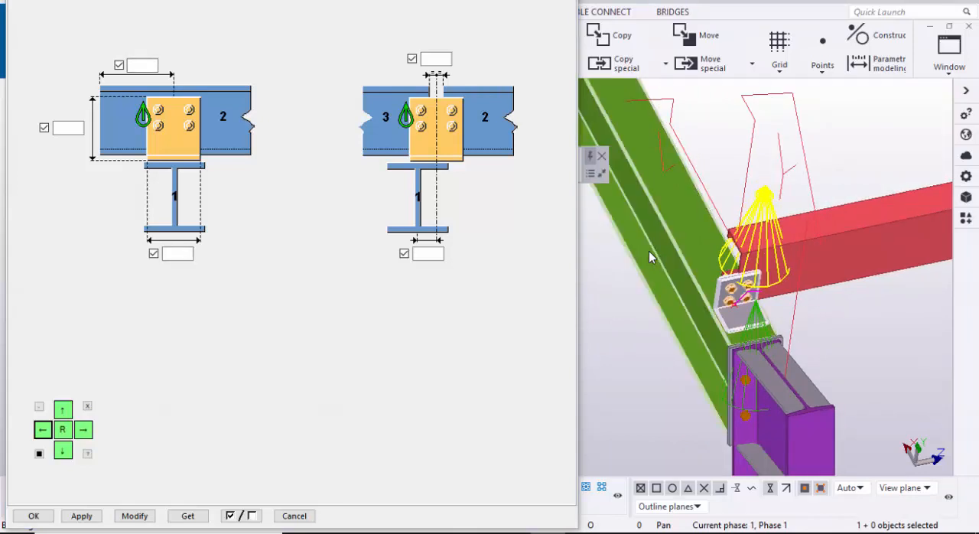
scroll(649, 257, up, 3)
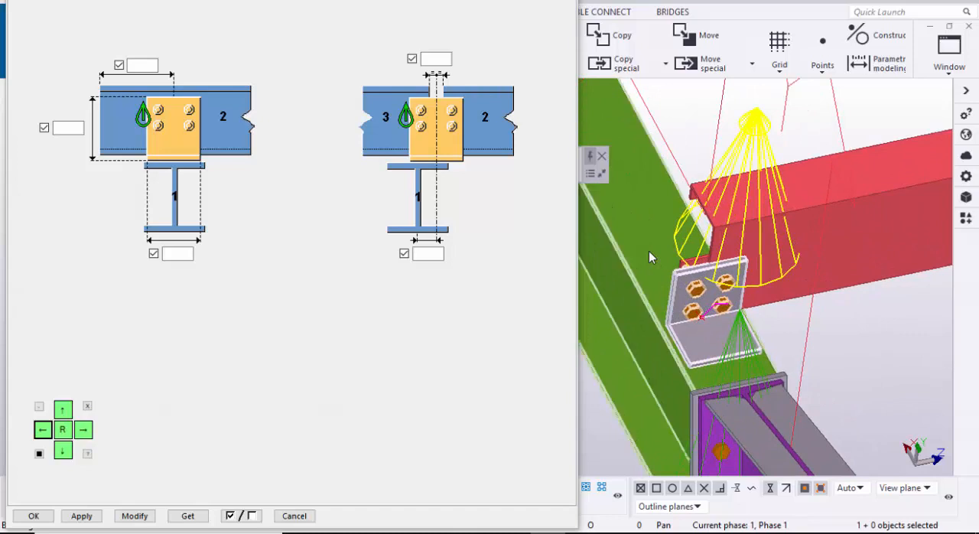
click(142, 65)
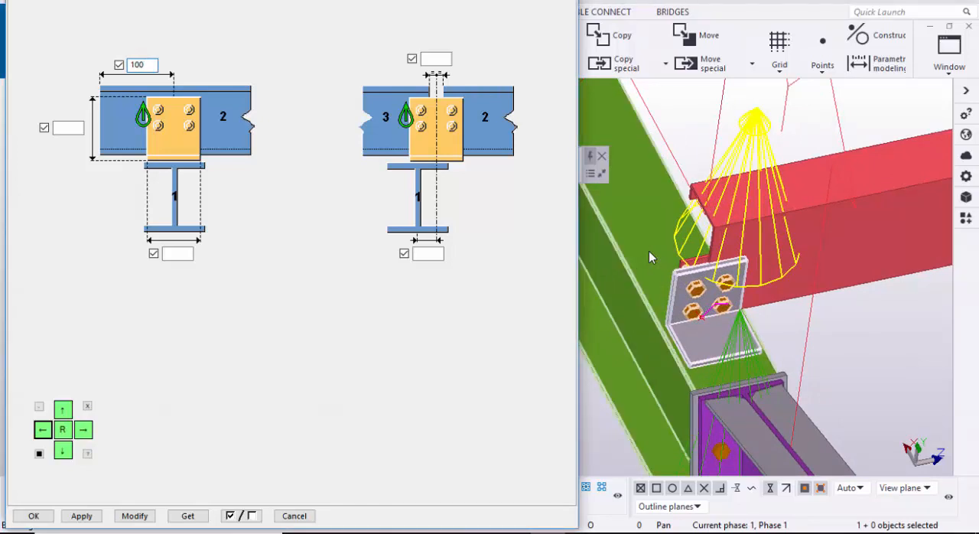
click(437, 59)
key(alt+m)
scroll(648, 257, up, 2)
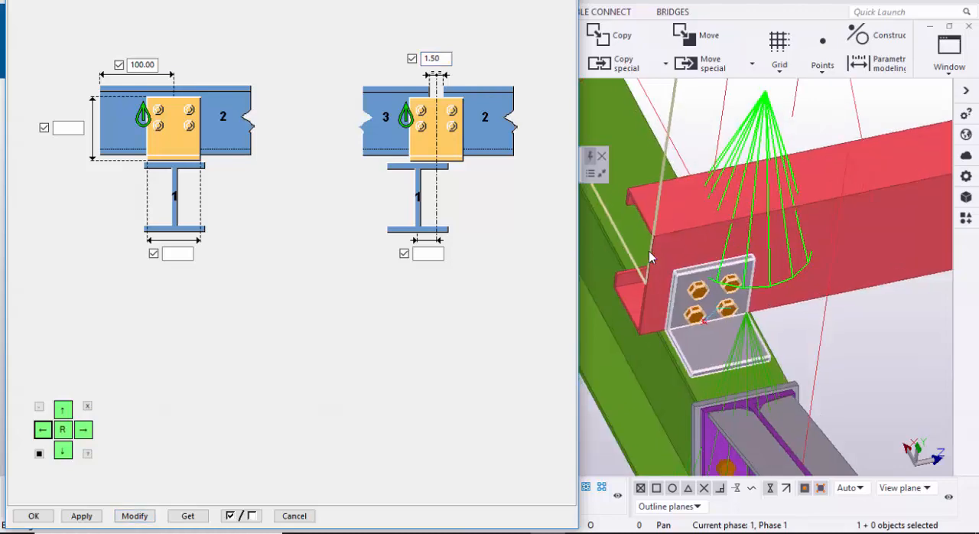
scroll(649, 257, up, 1)
scroll(649, 257, up, 1)
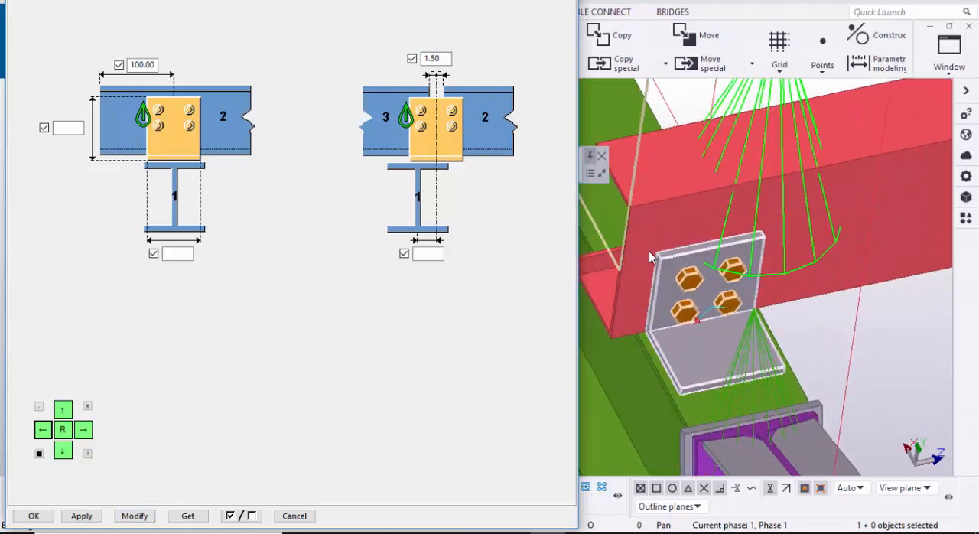
scroll(649, 257, up, 2)
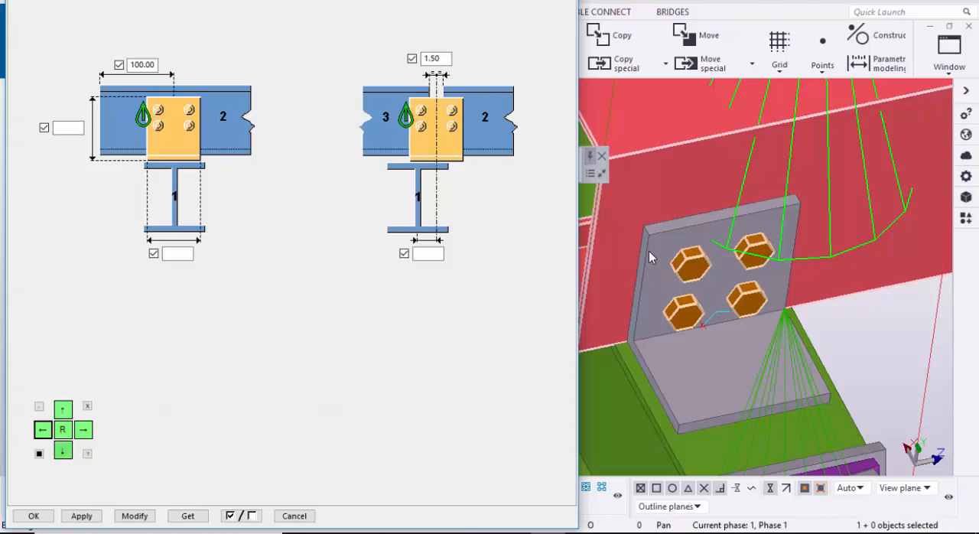
Step: Choose an L profile for the connection's cleat with height 175 mm, width 50 mm and plate thickness 5 mm
key(Down)
key(ctrl+Tab)
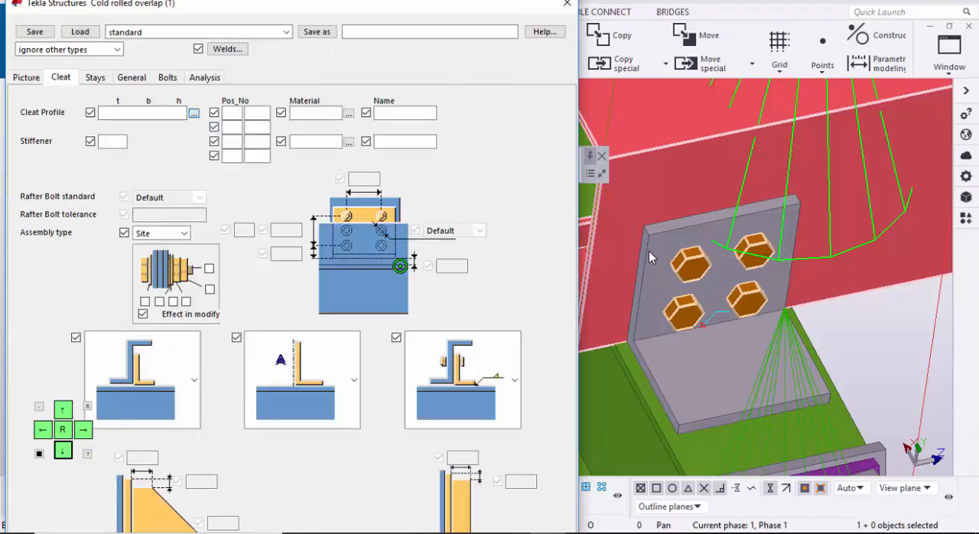
key(Return)
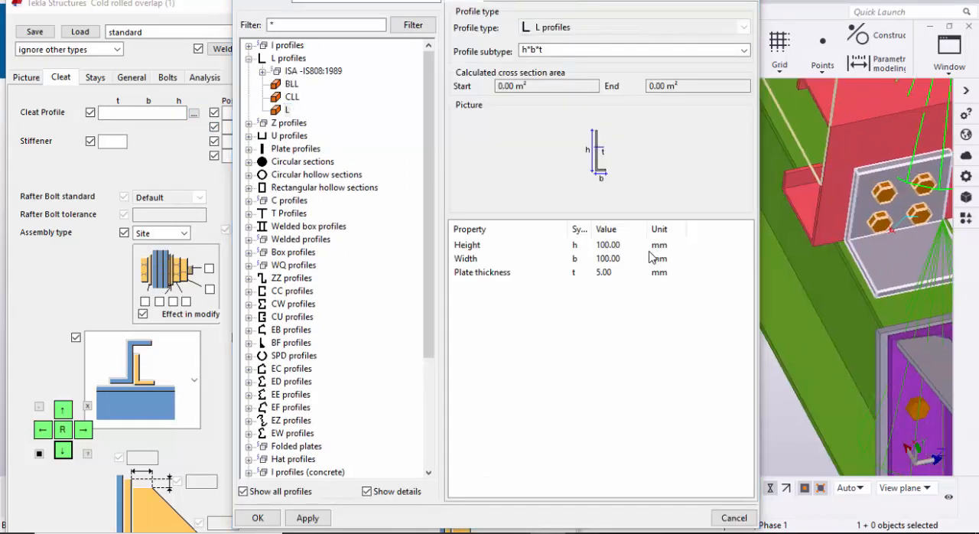
click(618, 245)
drag(625, 244, 598, 245)
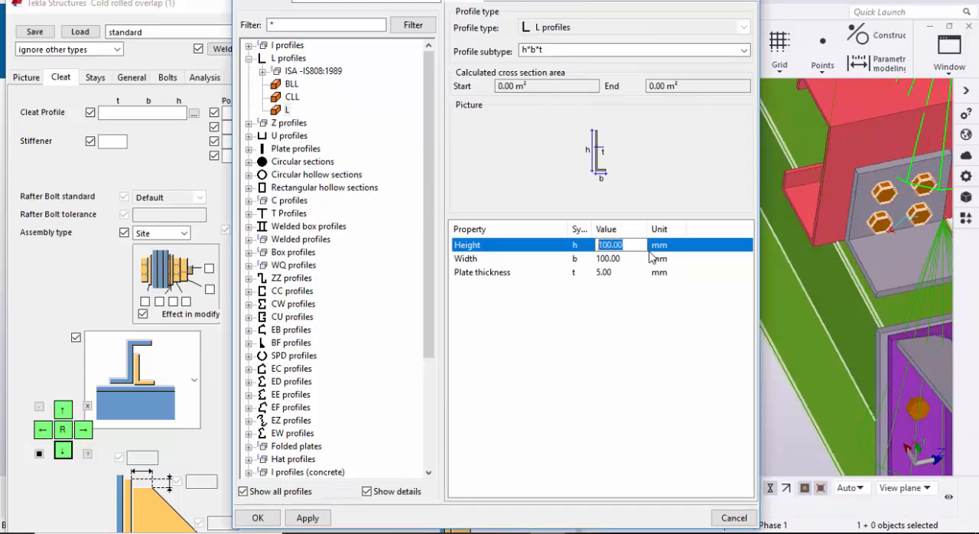
text(175)
key(Tab)
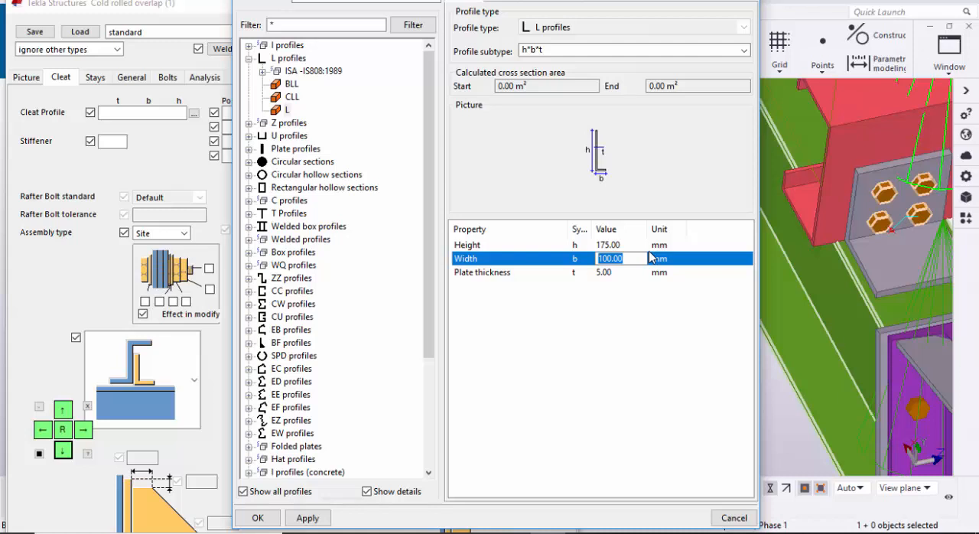
text(50)
key(Tab)
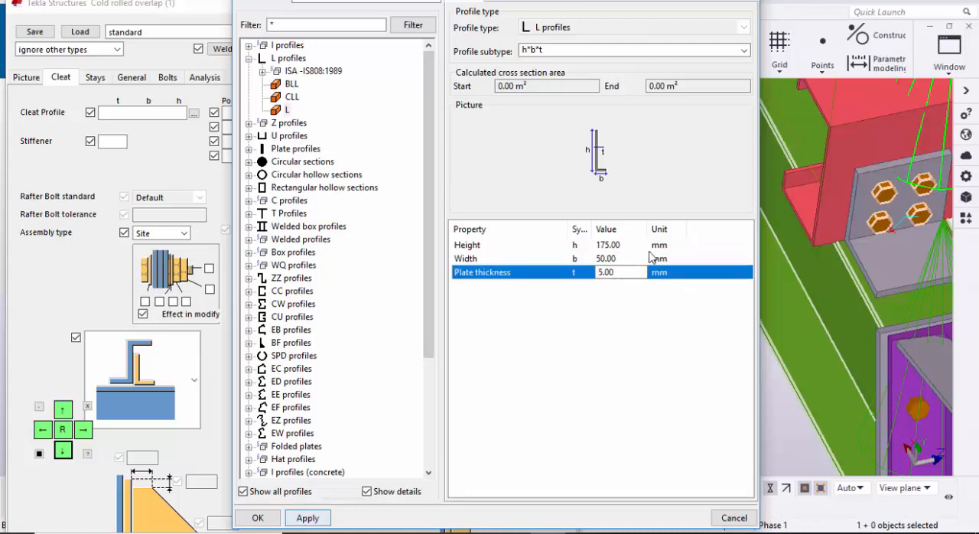
click(307, 518)
click(258, 518)
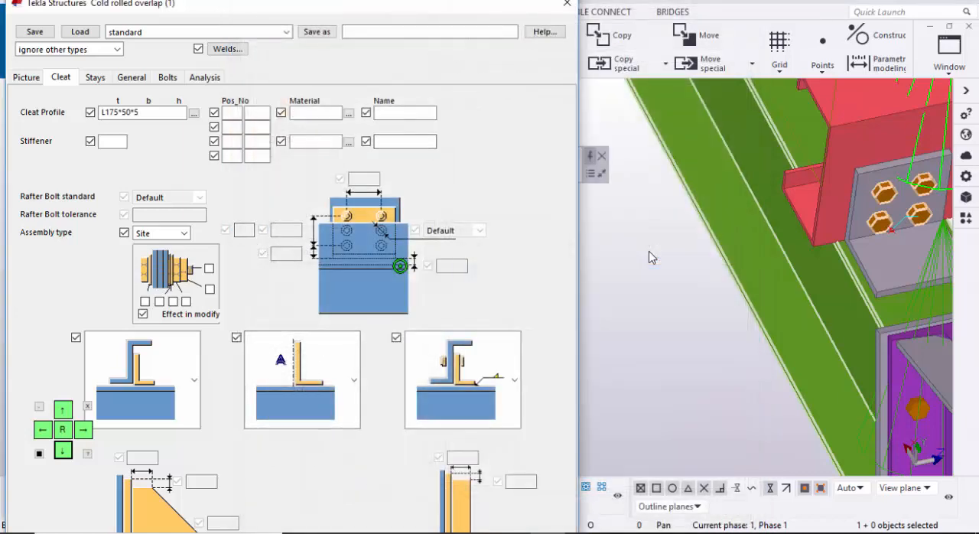
Step: Apply the new cleat profile to the purlin connection and check the cleat against the purlin web
click(63, 410)
key(Up)
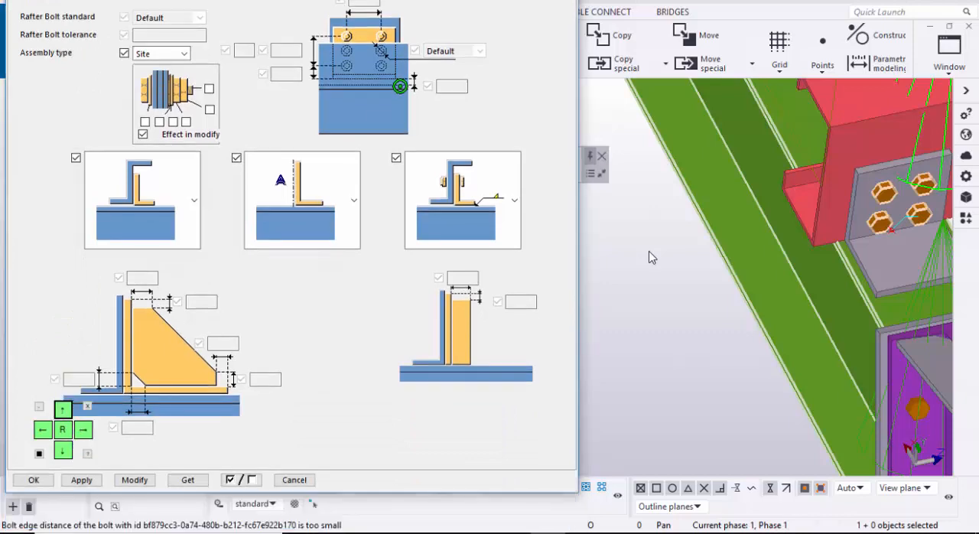
scroll(649, 257, up, 5)
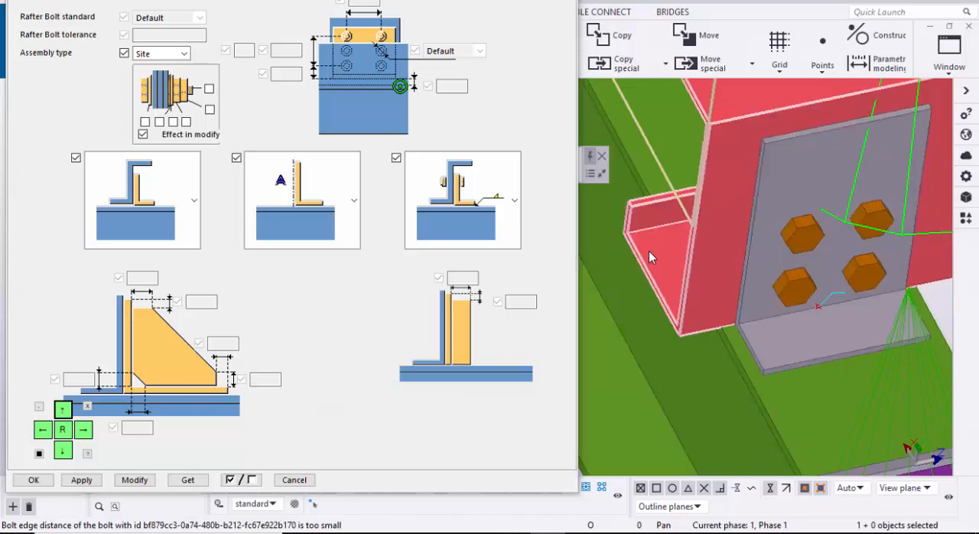
scroll(649, 257, up, 5)
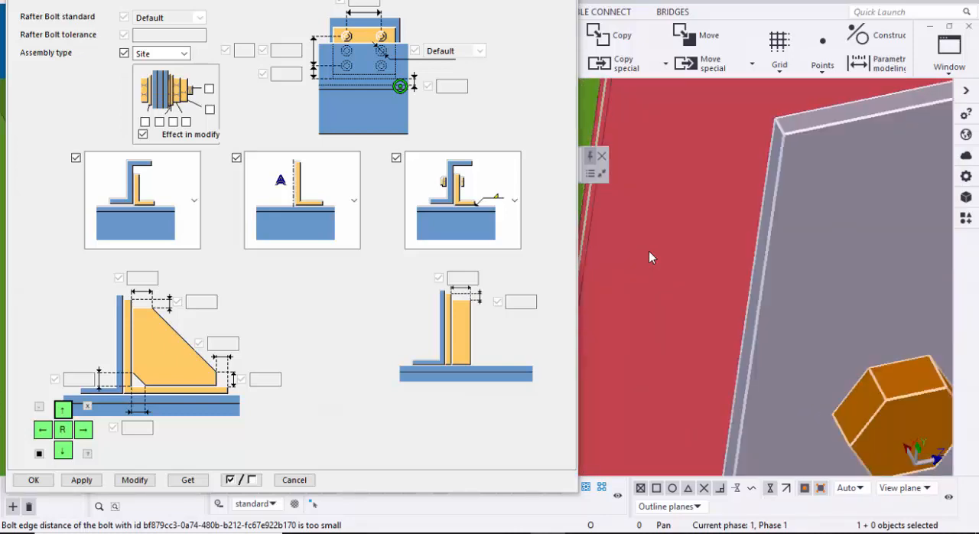
scroll(650, 258, down, 5)
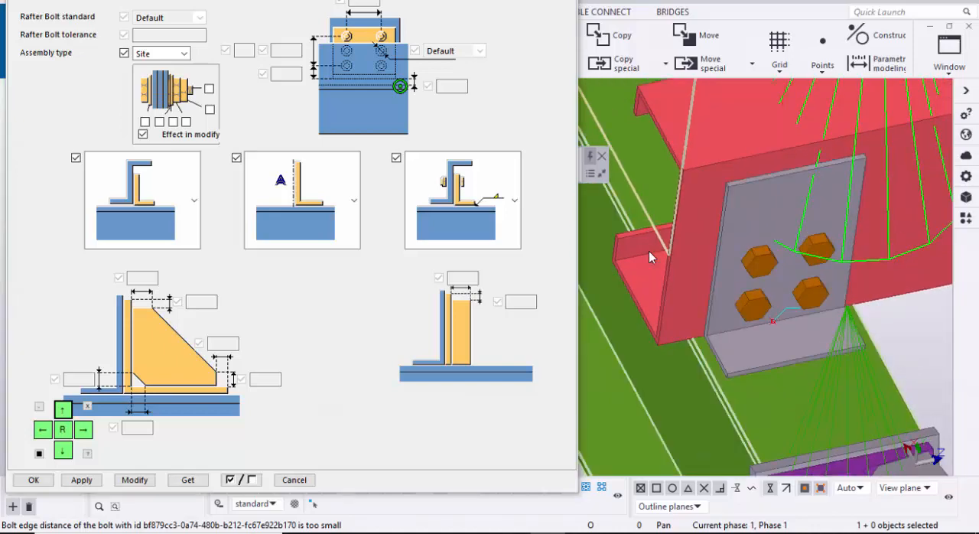
Step: Set the purlin connection's bolt diameter to 12 and bolt tolerance to 2
click(64, 450)
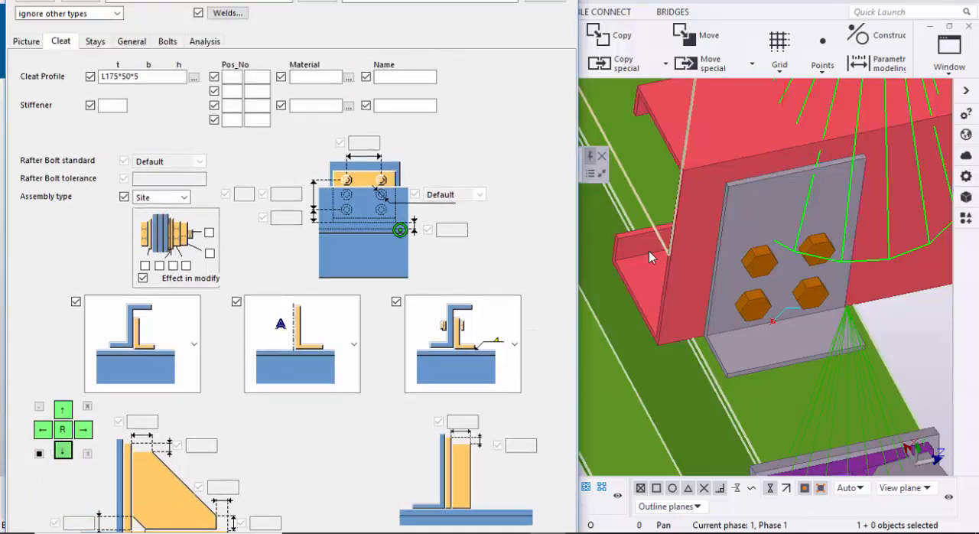
click(167, 41)
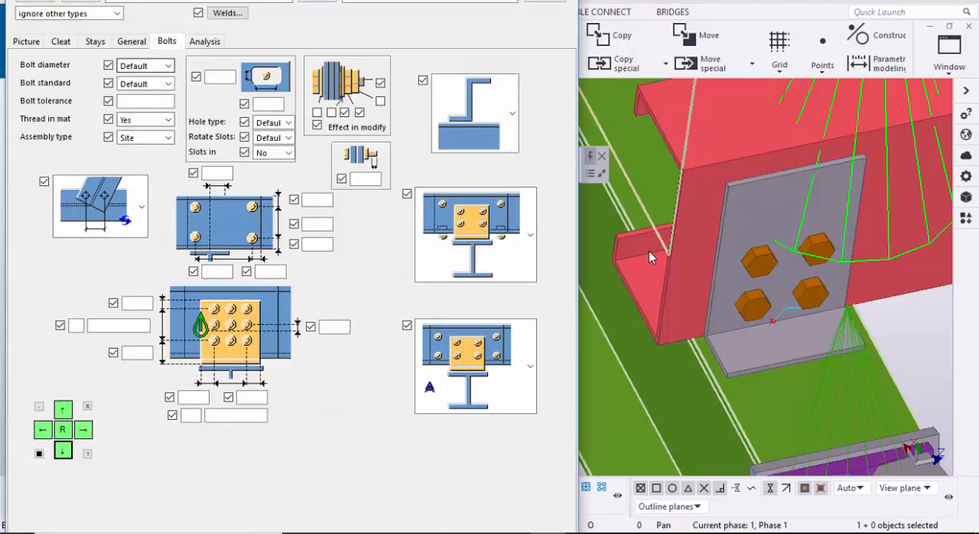
click(167, 66)
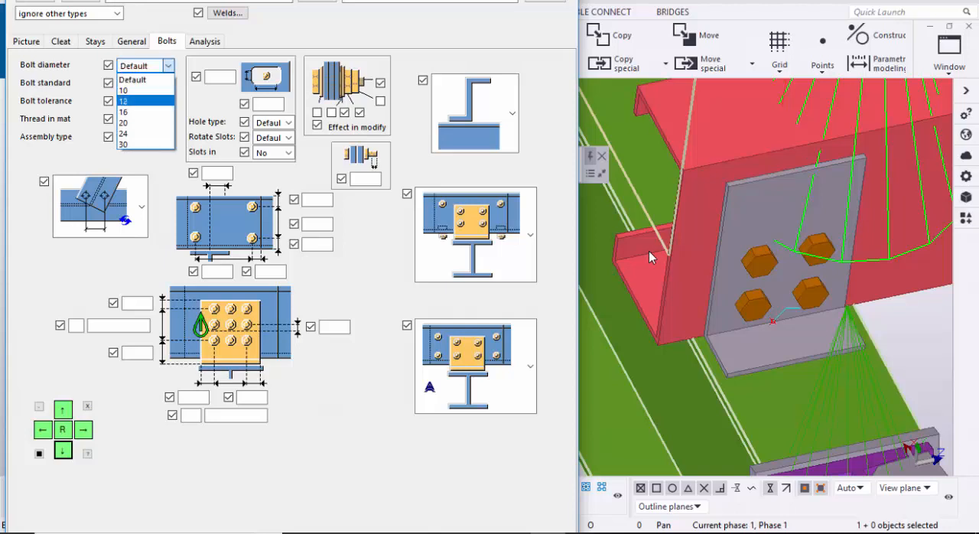
click(145, 100)
click(145, 101)
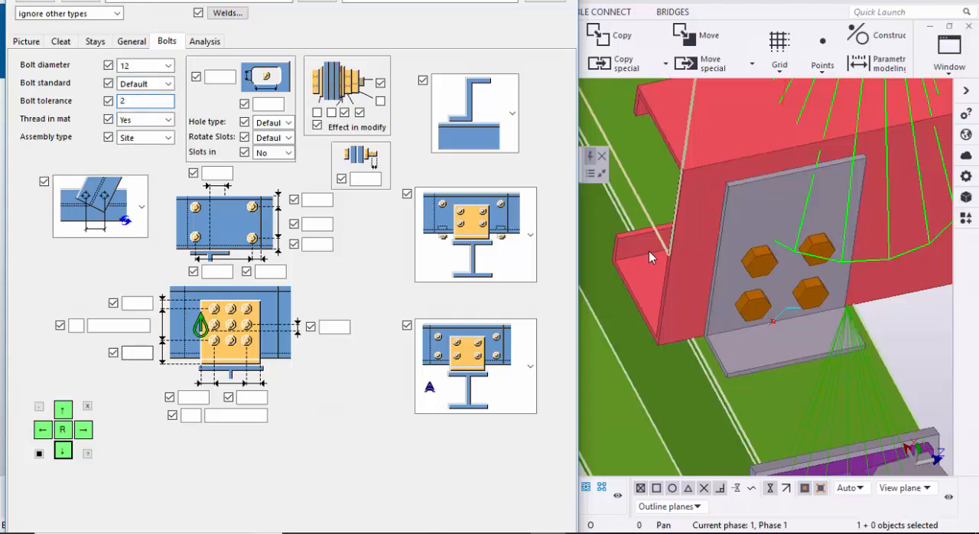
Step: Arrange the cleat bolts as 2 by 2 with spacings 75 and 50, top and side edges 25 and bottom edge 50
scroll(732, 374, up, 5)
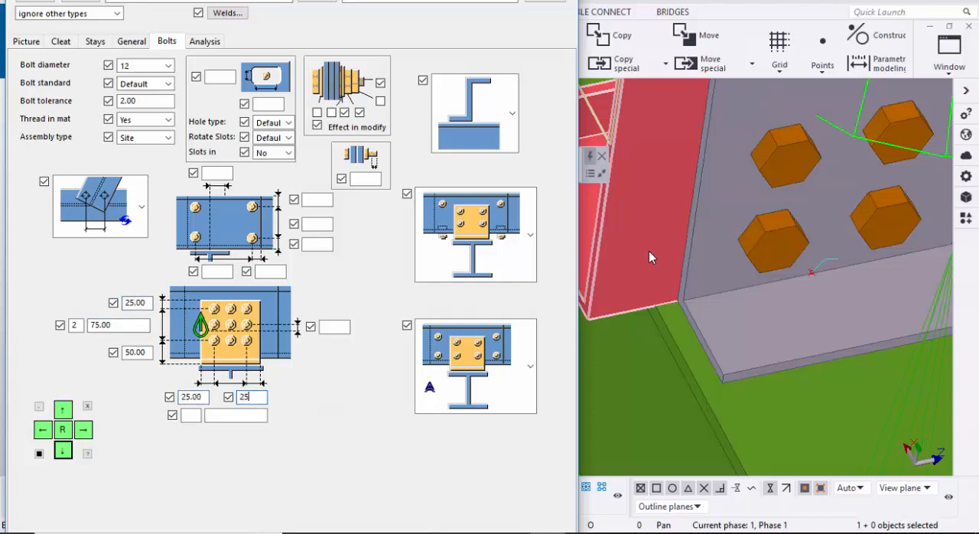
key(Tab)
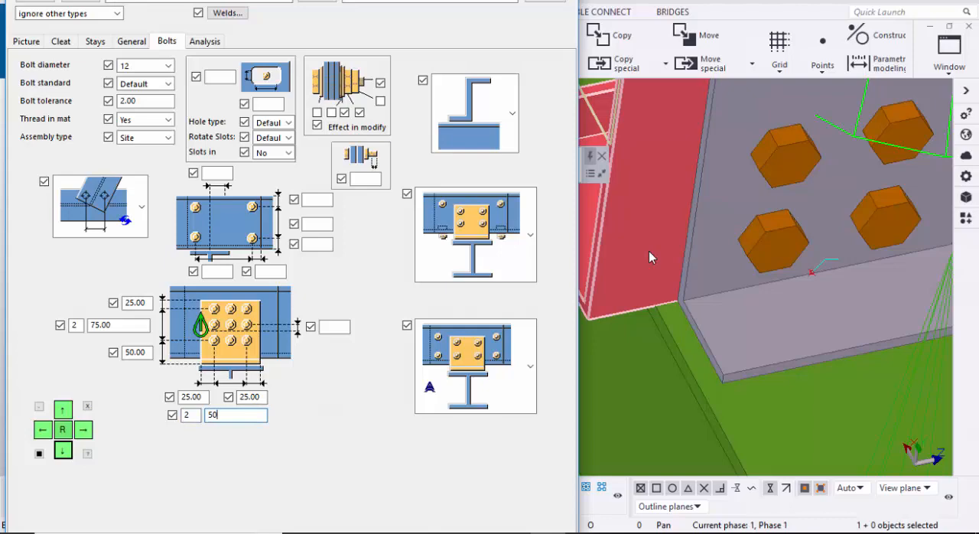
key(ctrl+alt+Up)
key(ctrl+alt+Up)
key(ctrl+alt+Up)
key(ctrl+alt+Up)
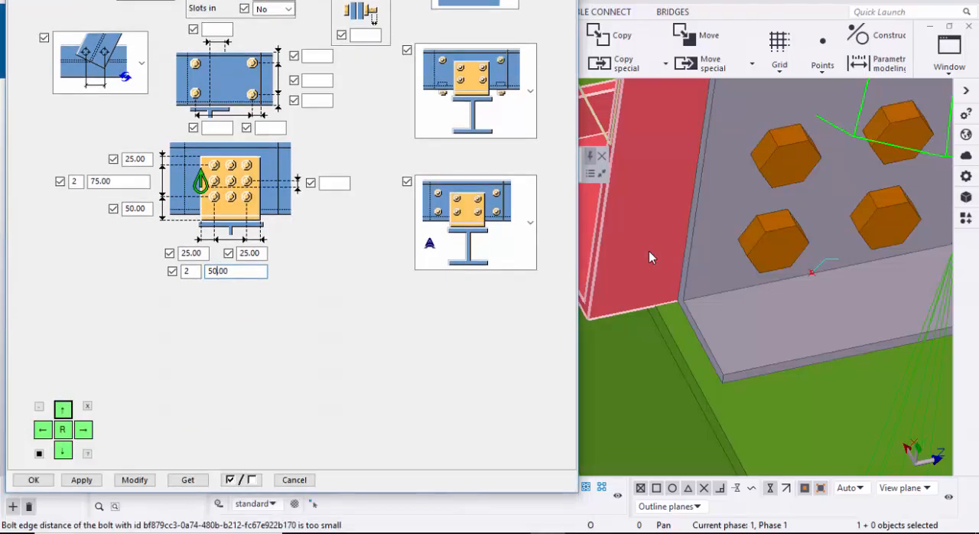
ctrl+middle_drag(648, 257, 649, 257)
scroll(649, 257, up, 4)
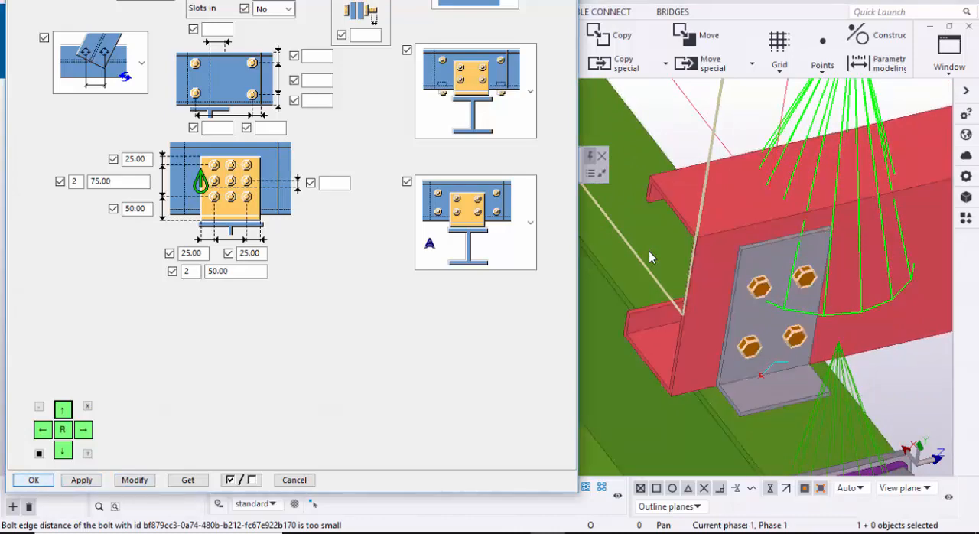
key(Return)
scroll(649, 257, down, 7)
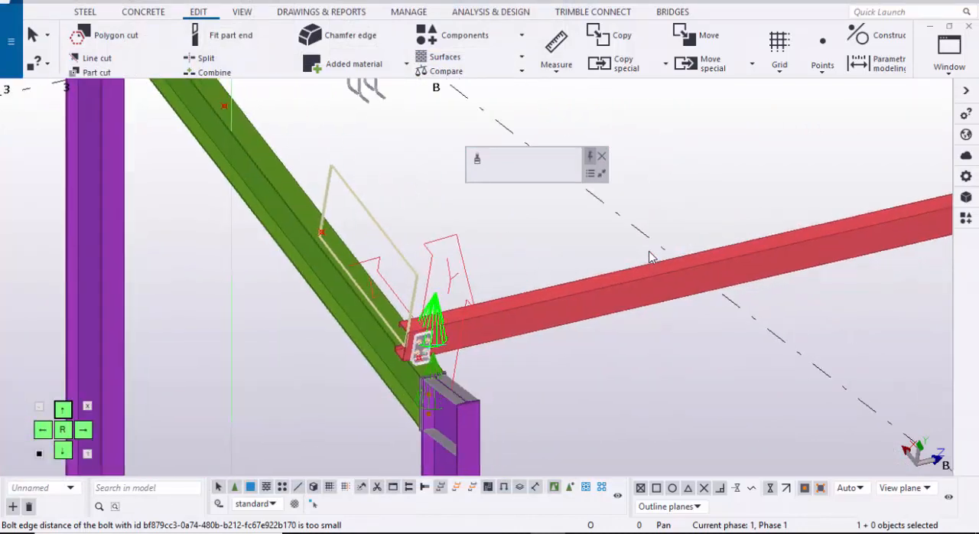
Step: Apply the cold rolled overlap connection at the grid B rafter, joining it to the two purlins that meet there
scroll(649, 257, up, 2)
scroll(650, 258, down, 4)
key(Right)
key(Right)
key(Right)
key(Right)
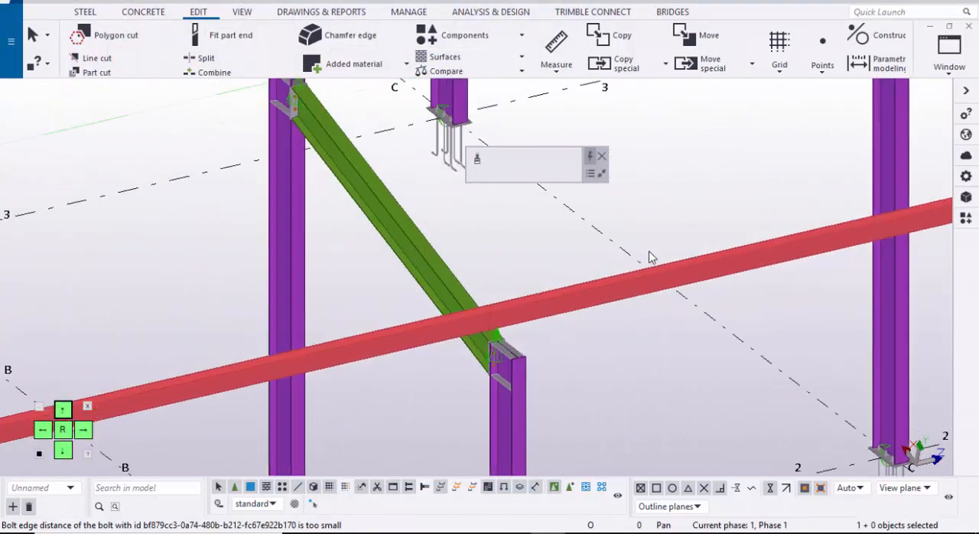
scroll(650, 258, up, 1)
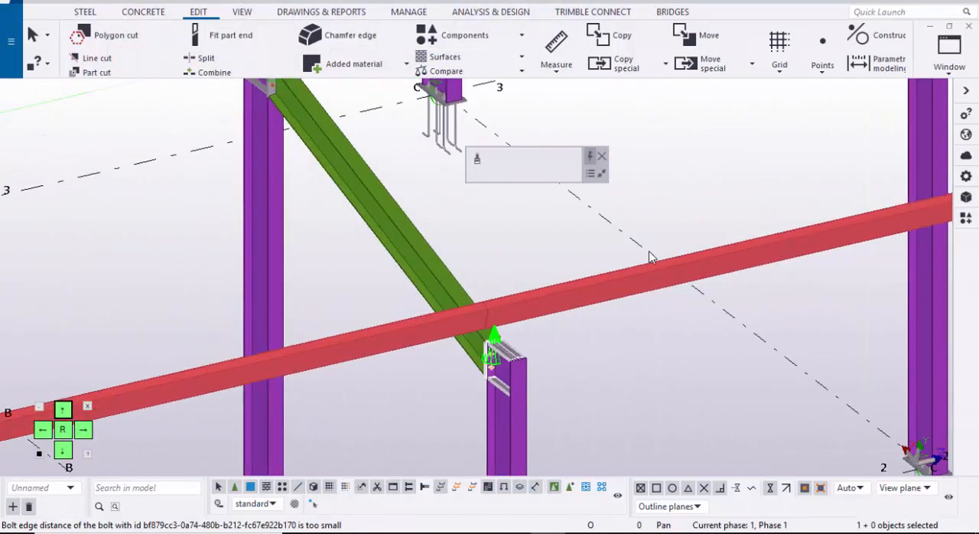
key(ctrl+f)
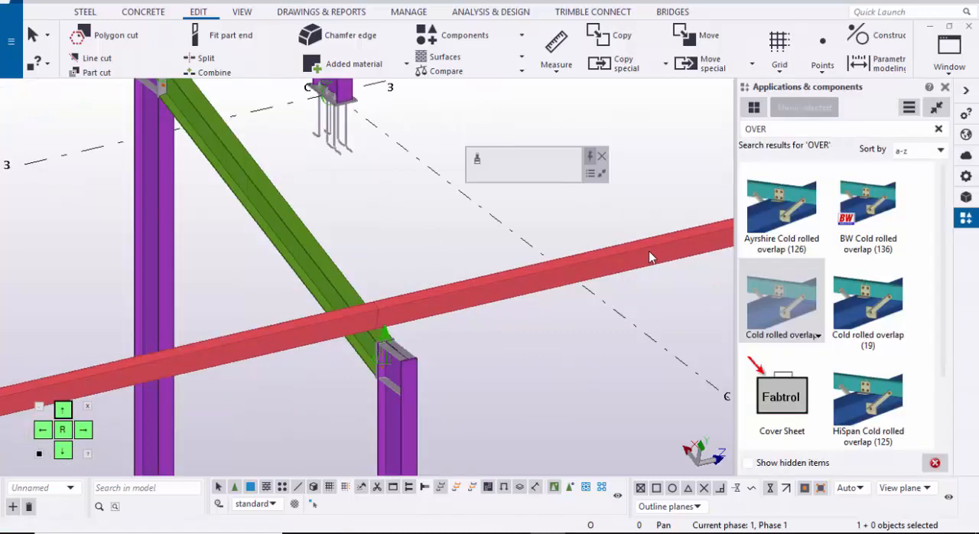
scroll(649, 257, up, 3)
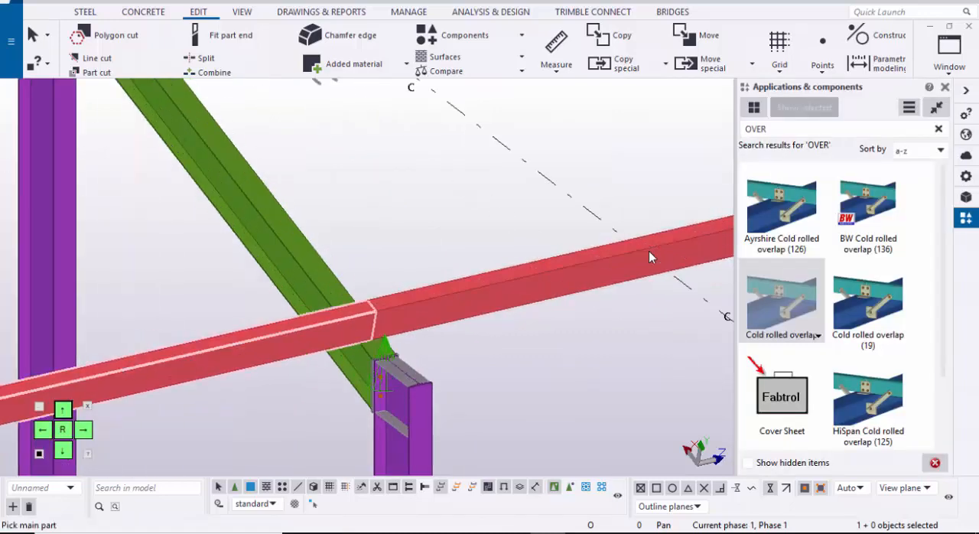
click(649, 257)
scroll(649, 257, up, 1)
click(649, 257)
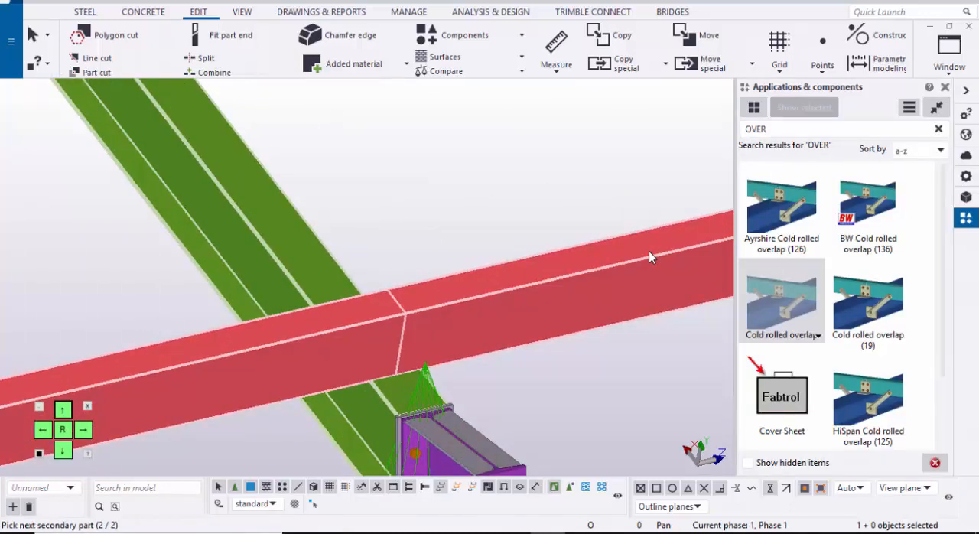
click(649, 257)
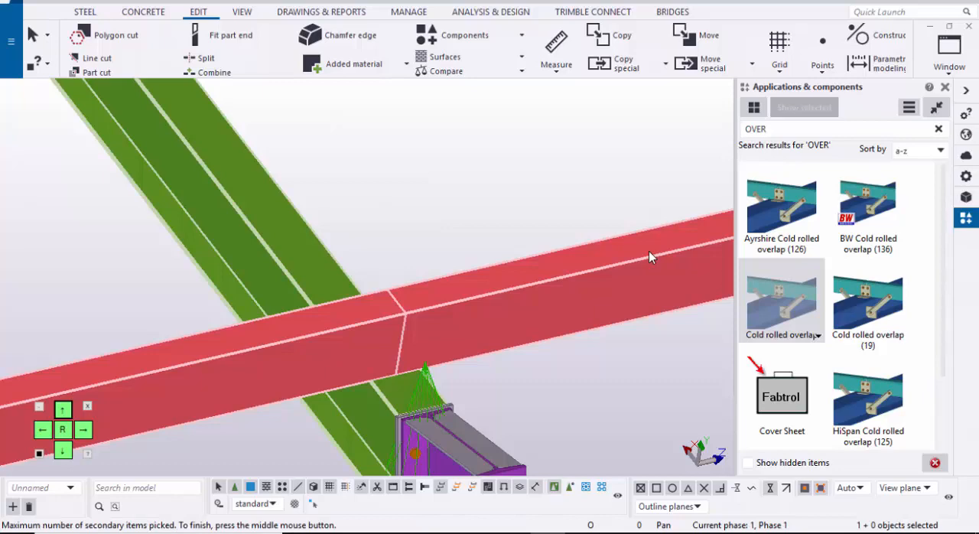
middle_click(649, 257)
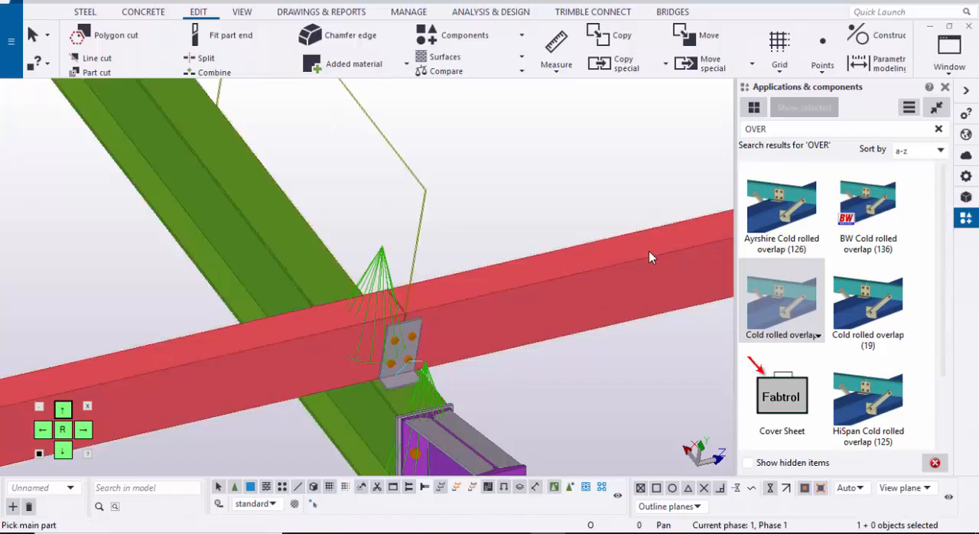
Step: Apply the cold rolled overlap connection at the grid C rafter to both adjoining purlins
scroll(649, 257, down, 6)
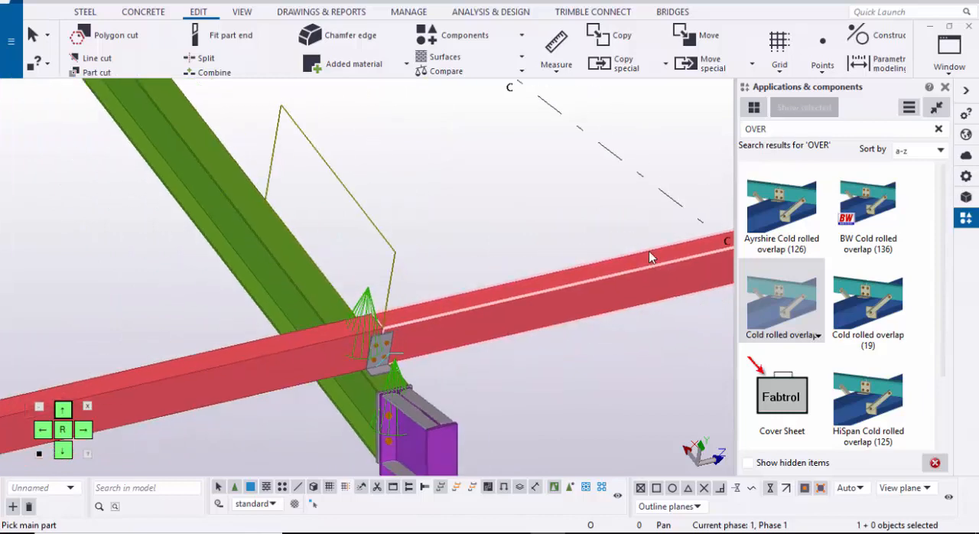
scroll(648, 257, up, 2)
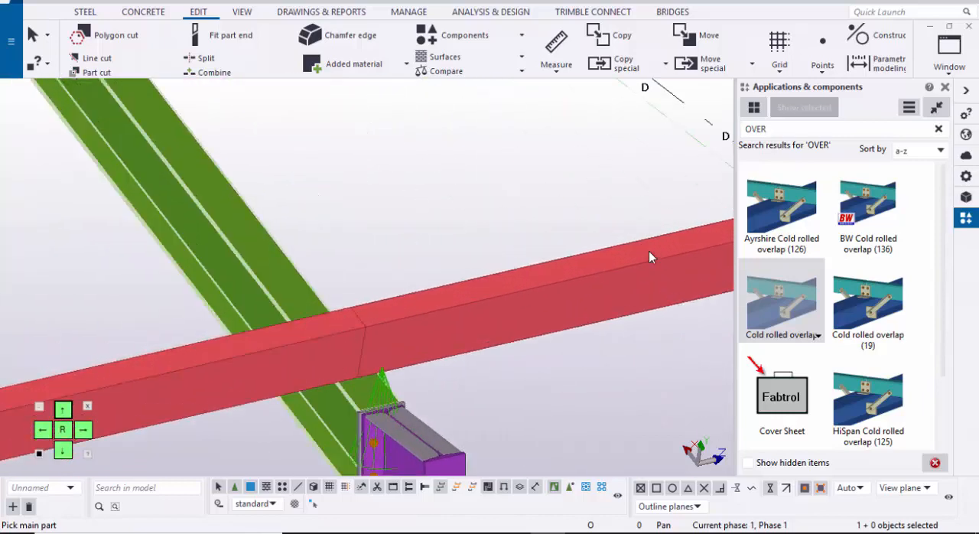
click(286, 304)
scroll(289, 325, up, 1)
click(287, 341)
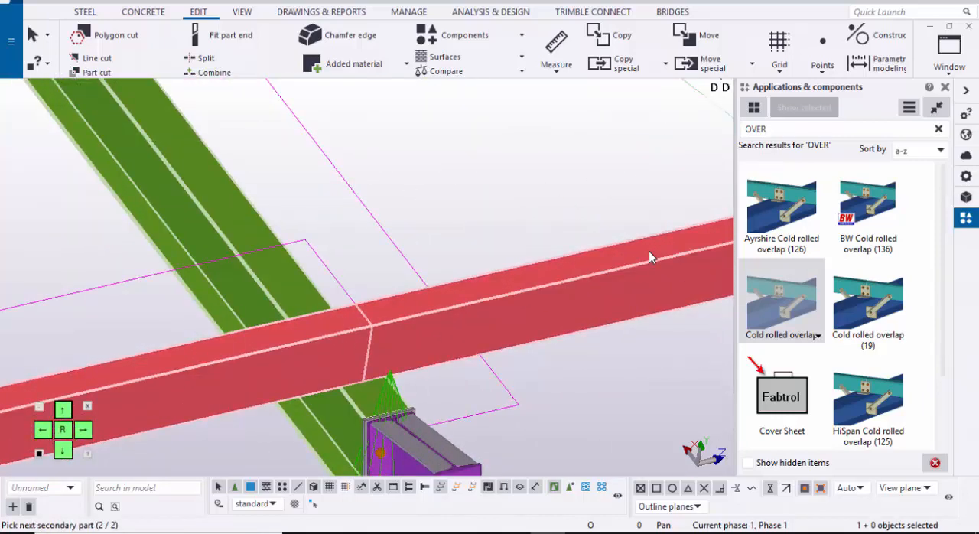
click(648, 257)
middle_click(649, 257)
scroll(649, 257, down, 1)
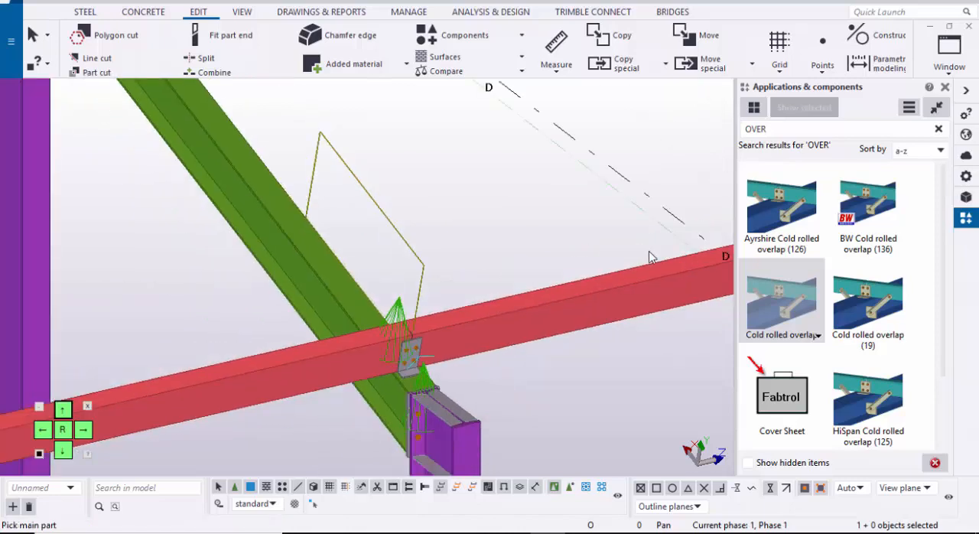
Step: Connect the last purlin's end to the grid D rafter with the cold rolled overlap and end the command
middle_drag(649, 257, 266, 368)
scroll(649, 257, up, 3)
click(275, 329)
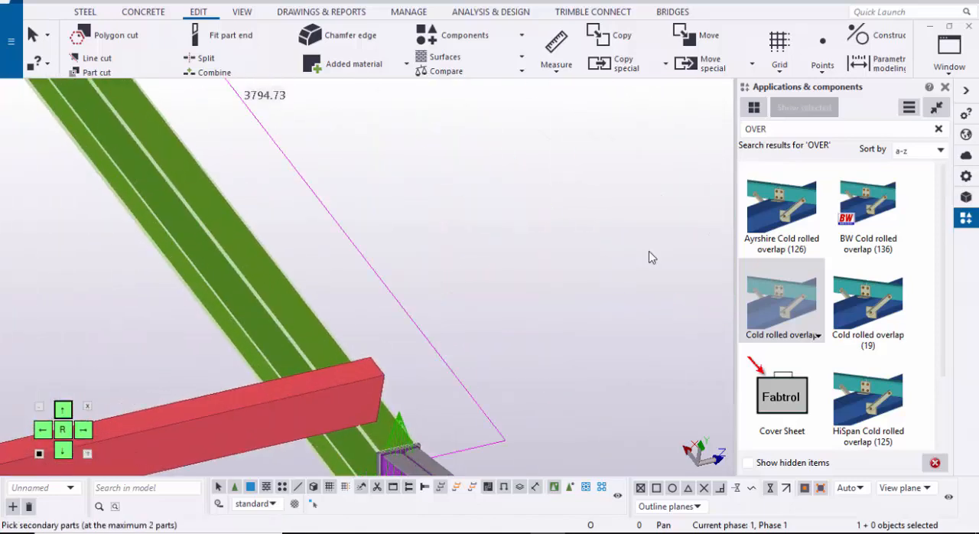
scroll(649, 257, up, 1)
click(336, 394)
middle_click(649, 257)
scroll(649, 257, down, 1)
right_click(649, 257)
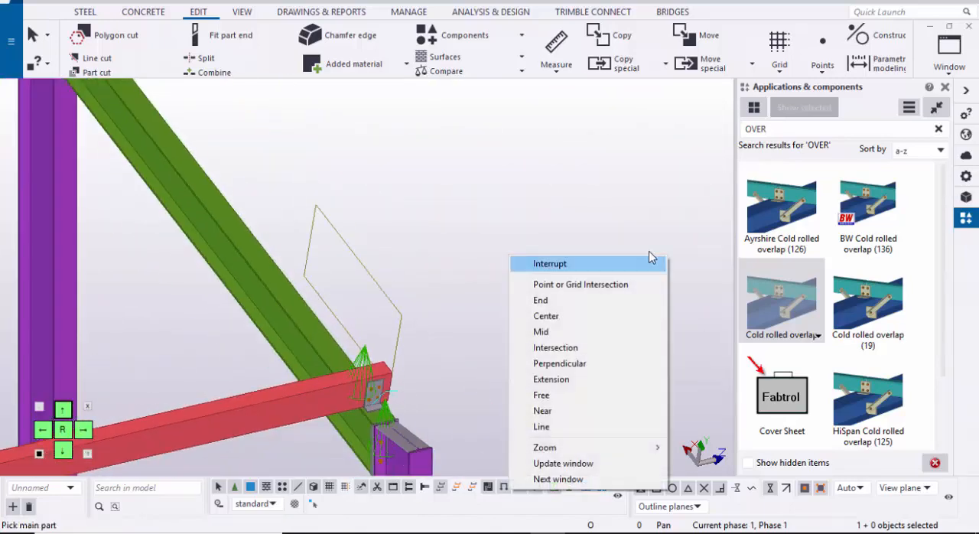
click(649, 260)
Step: Check the cleats along the purlin line, close the component catalog and redraw the 3D view
scroll(649, 257, down, 6)
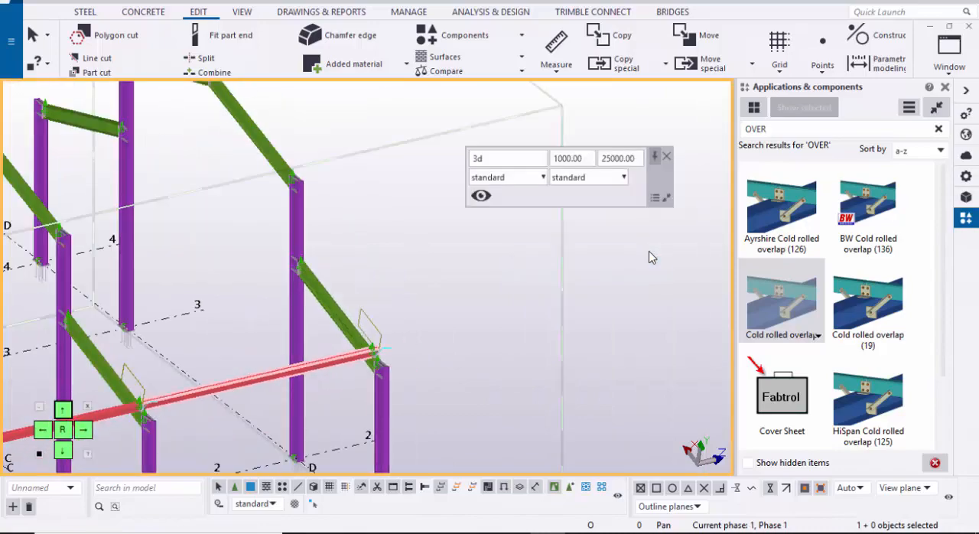
scroll(649, 257, up, 8)
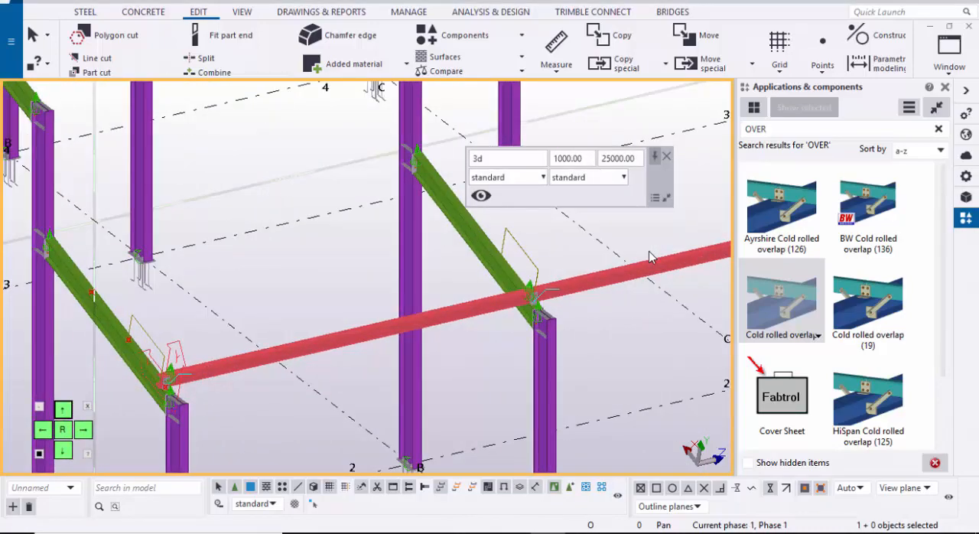
scroll(648, 257, down, 3)
scroll(649, 257, up, 6)
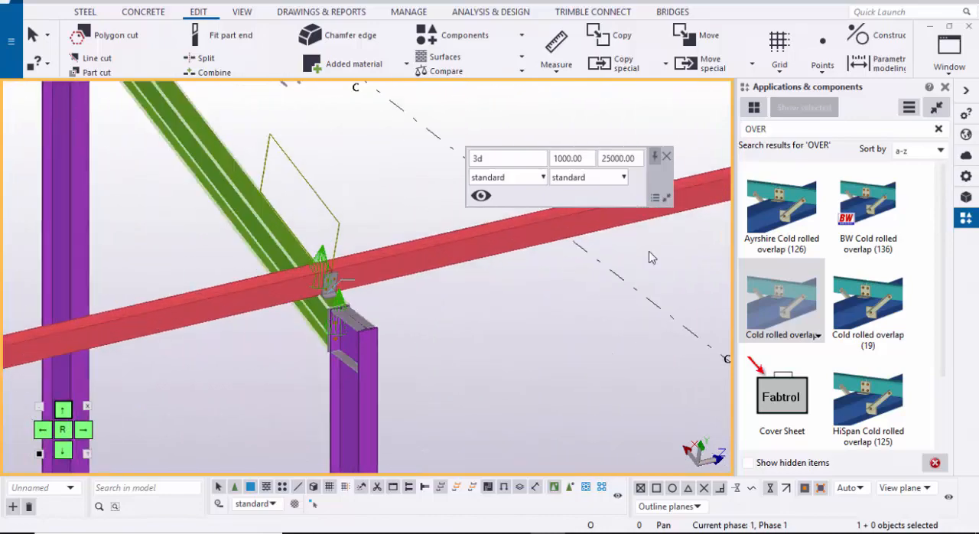
scroll(648, 257, down, 6)
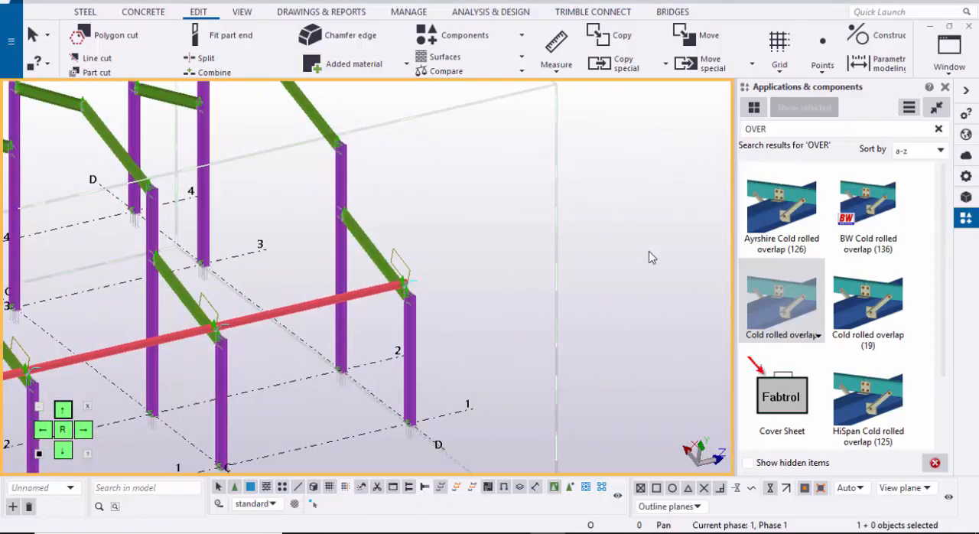
key(ctrl+f)
right_click(747, 143)
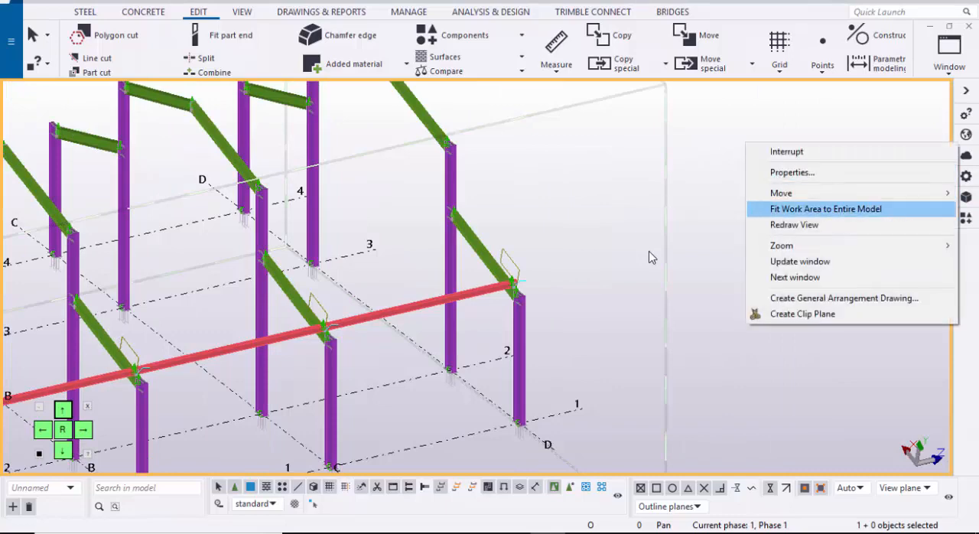
click(793, 223)
Step: Select the three purlins of the lowest purlin line and switch to the GRID @A view
scroll(788, 223, down, 3)
middle_drag(528, 277, 649, 257)
scroll(648, 257, up, 3)
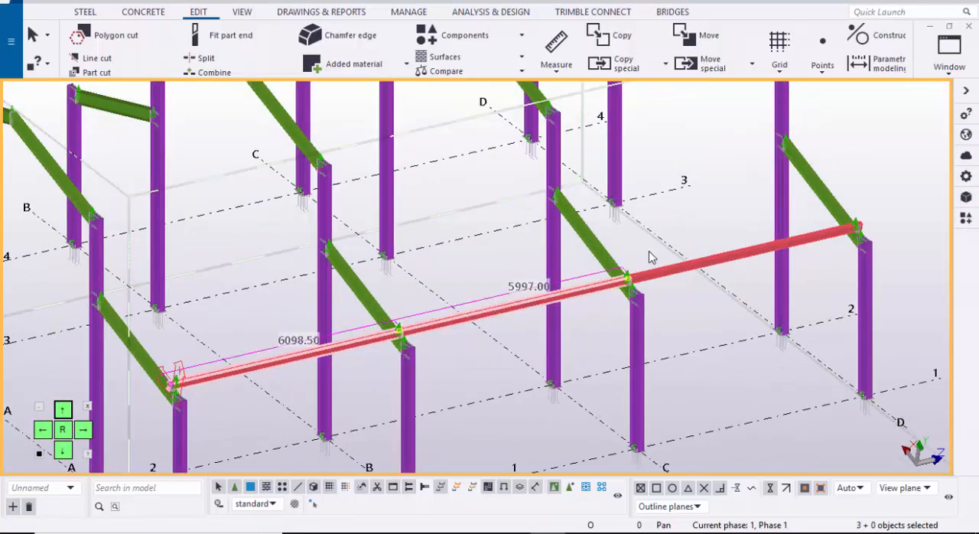
click(950, 53)
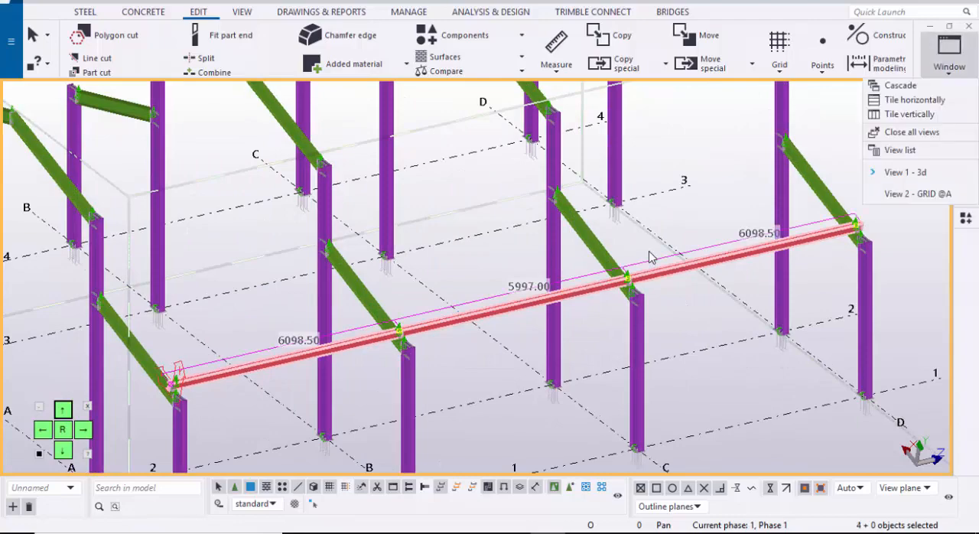
click(918, 190)
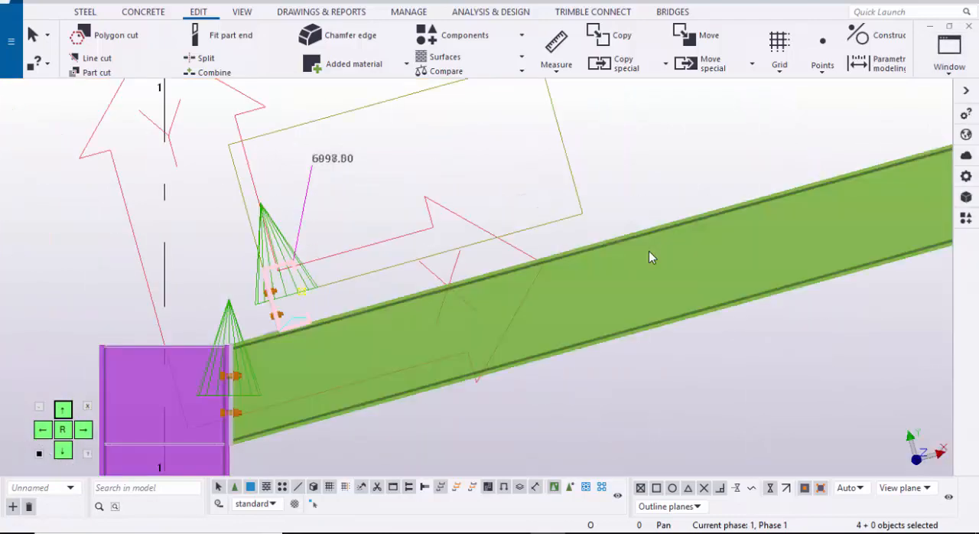
Step: Turn on the visibility of points in the GRID @A view's display settings
scroll(648, 257, down, 4)
scroll(649, 257, up, 4)
scroll(648, 257, down, 1)
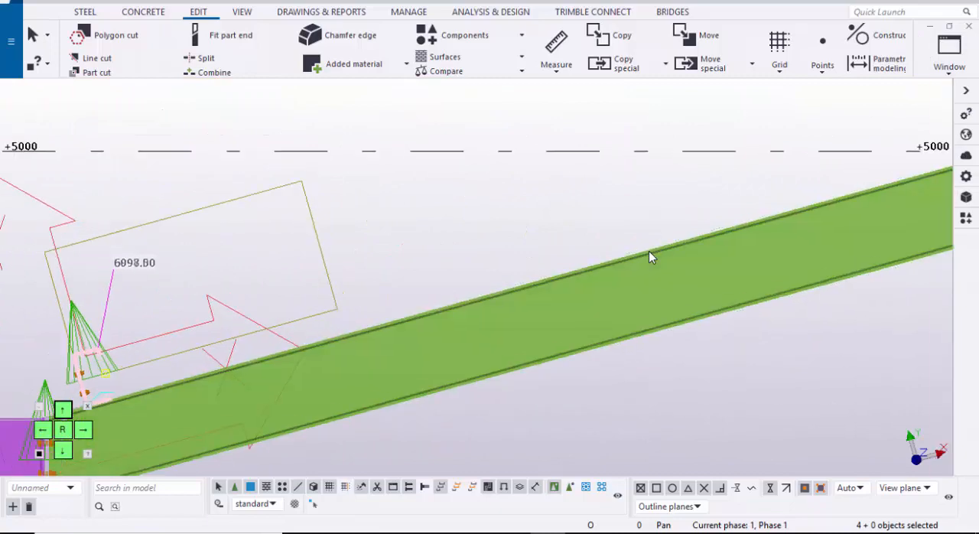
scroll(649, 257, down, 2)
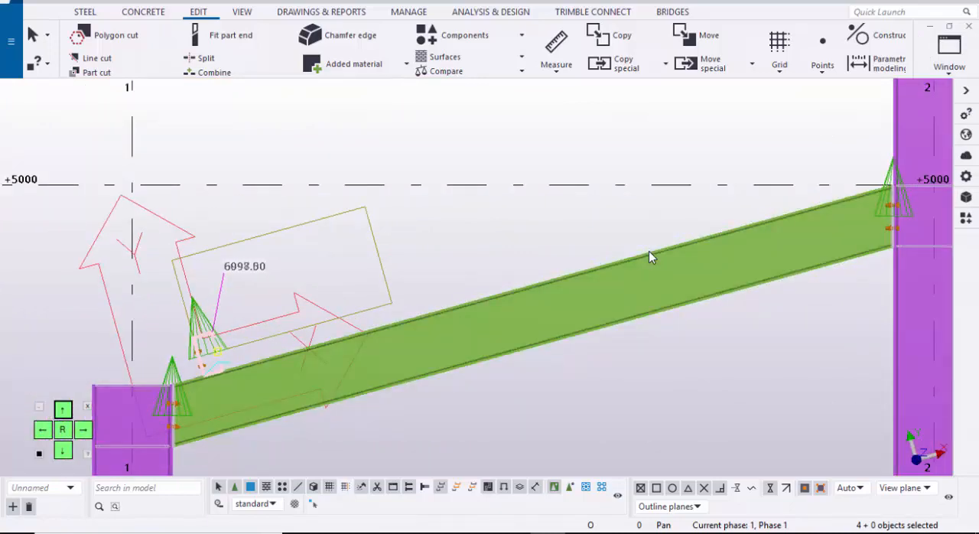
double_click(649, 257)
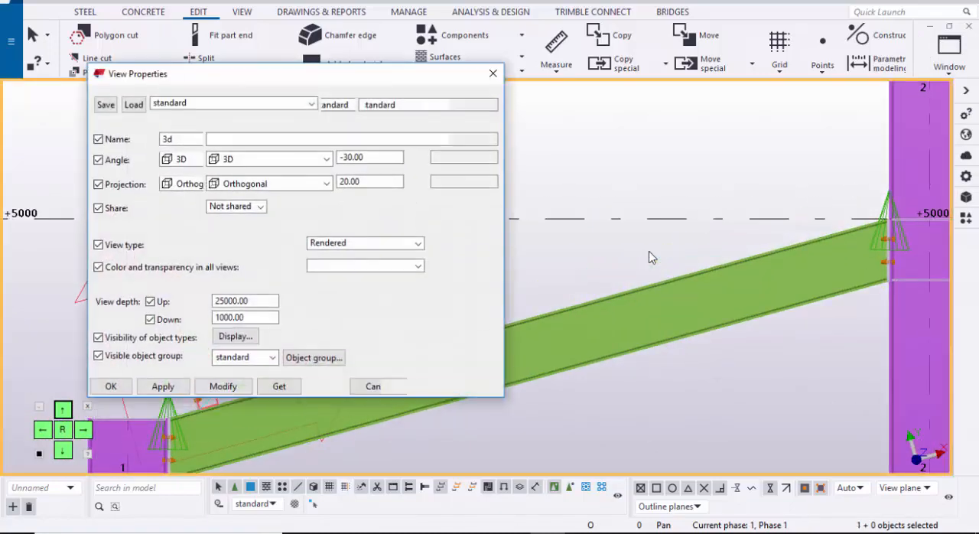
click(235, 293)
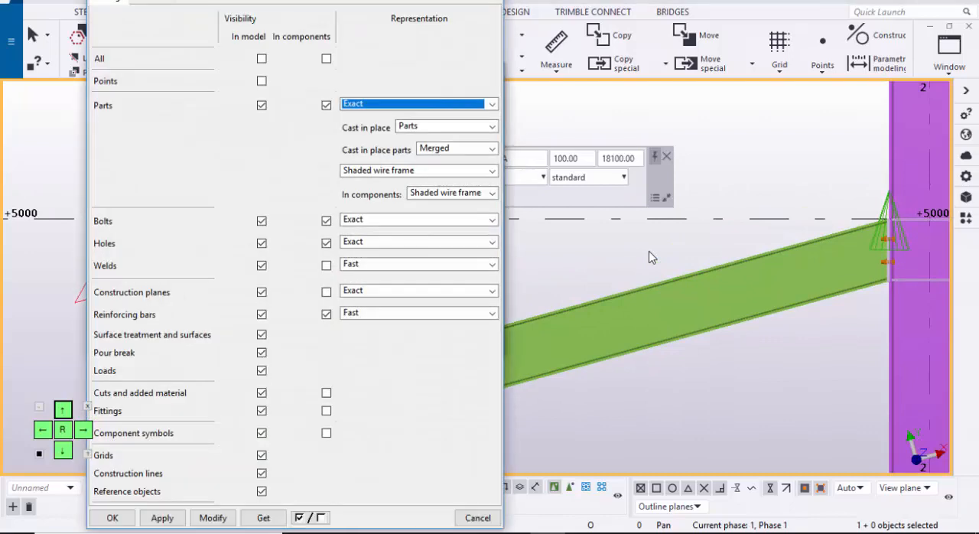
click(261, 81)
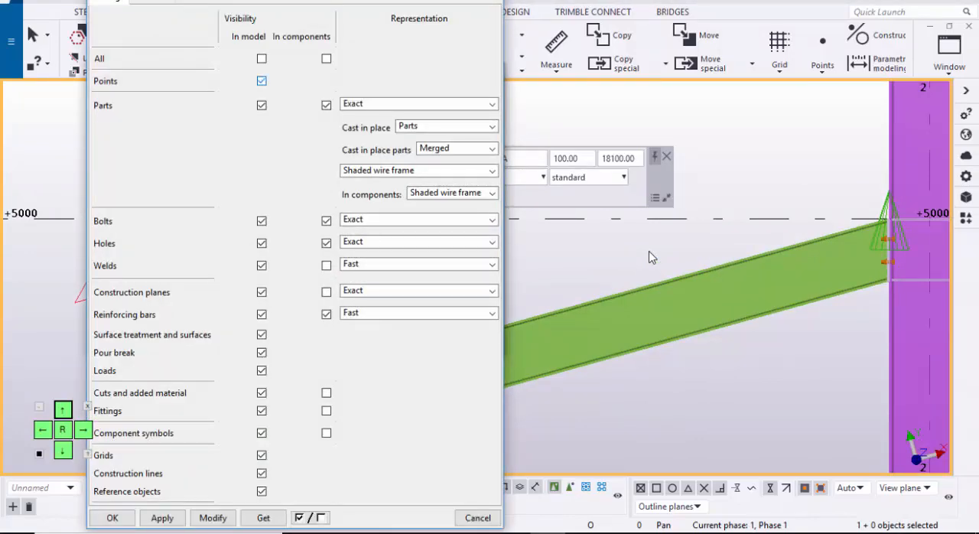
click(212, 518)
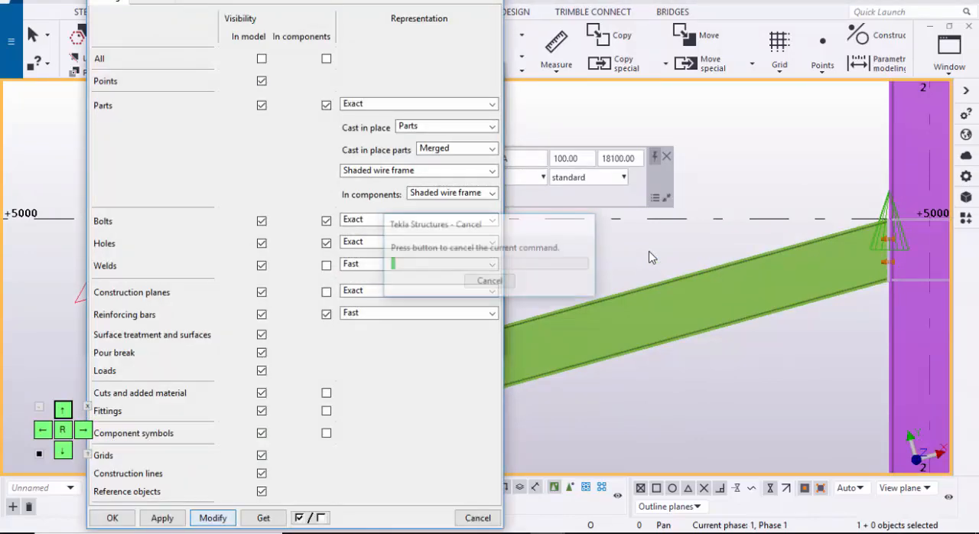
click(113, 518)
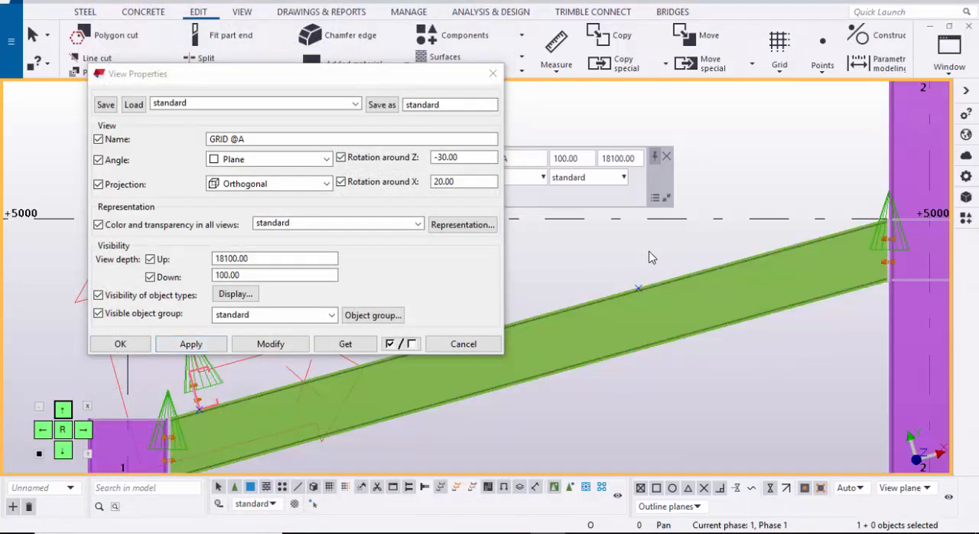
click(120, 343)
Step: Select all three purlins of the lowest purlin line in the 3D view and return to the GRID @A view
scroll(153, 361, down, 1)
scroll(601, 329, up, 2)
scroll(601, 329, down, 2)
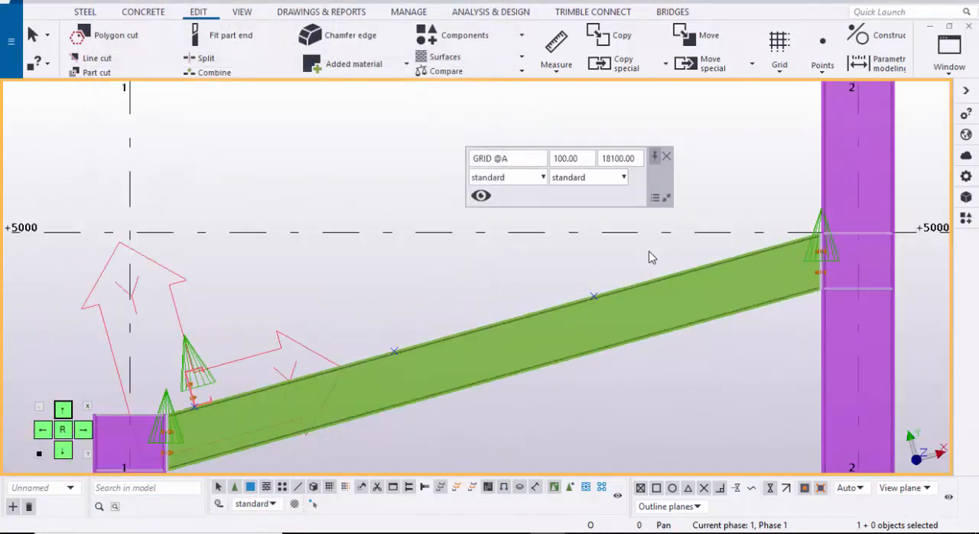
click(950, 53)
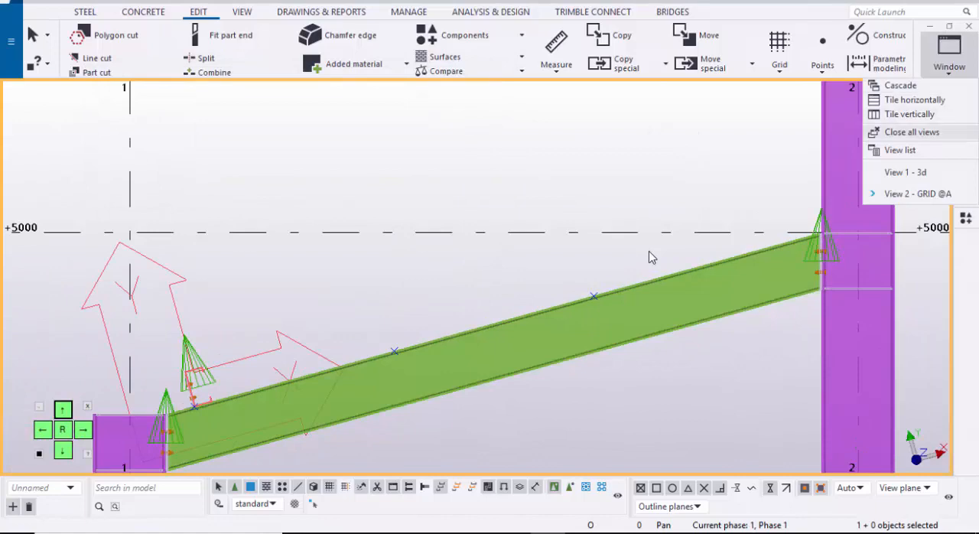
click(906, 173)
scroll(164, 344, up, 1)
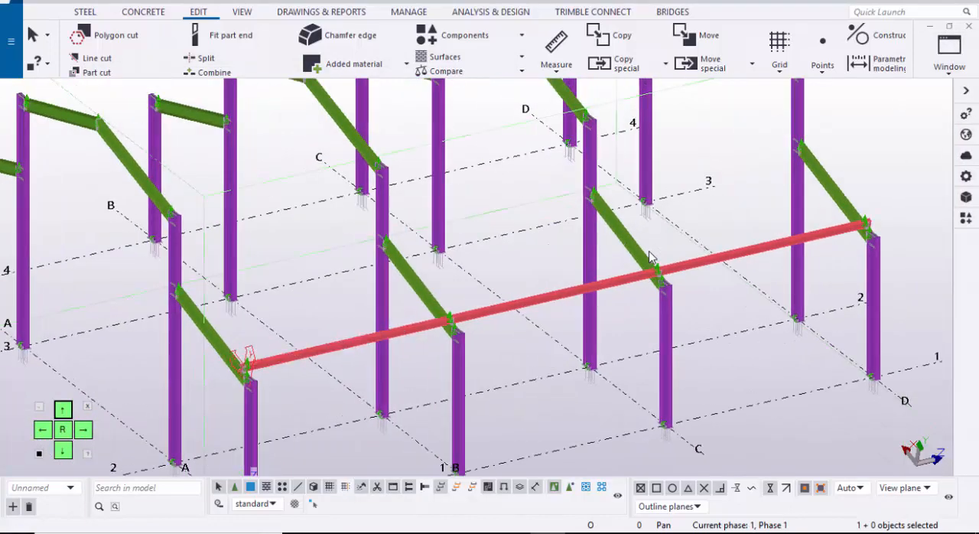
ctrl+click(558, 295)
ctrl+click(734, 254)
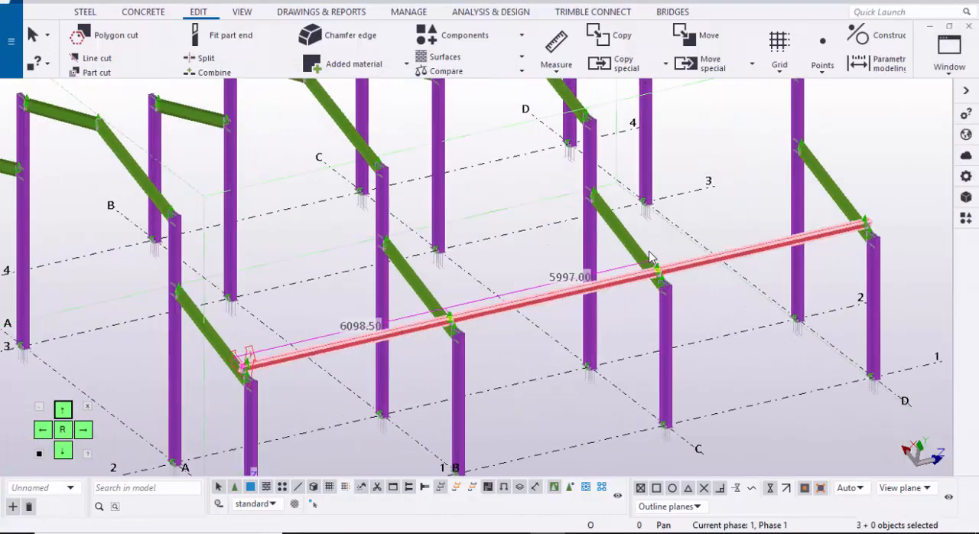
click(950, 53)
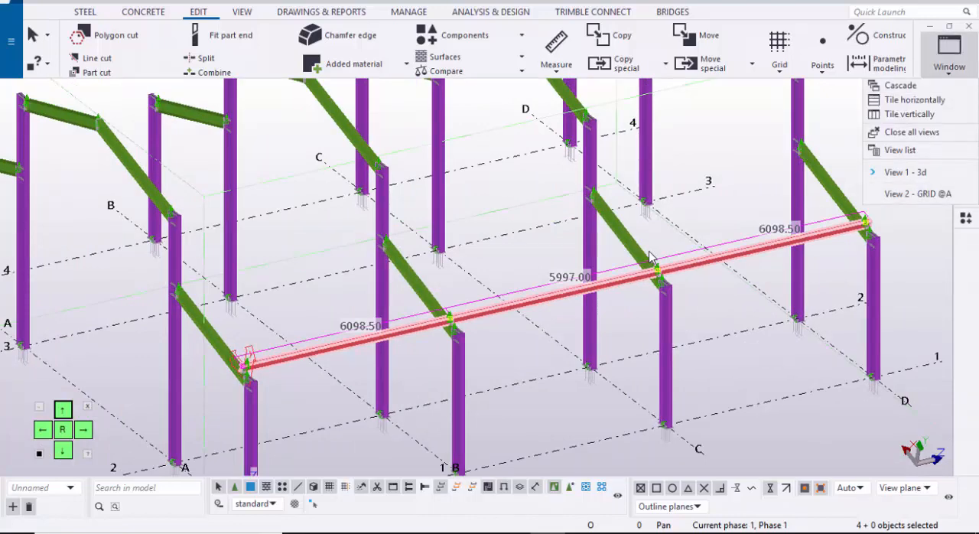
click(902, 191)
Step: Copy the selected purlins from the lowest construction point to the next point up on the rafter's top edge
middle_drag(334, 352, 397, 312)
right_click(397, 313)
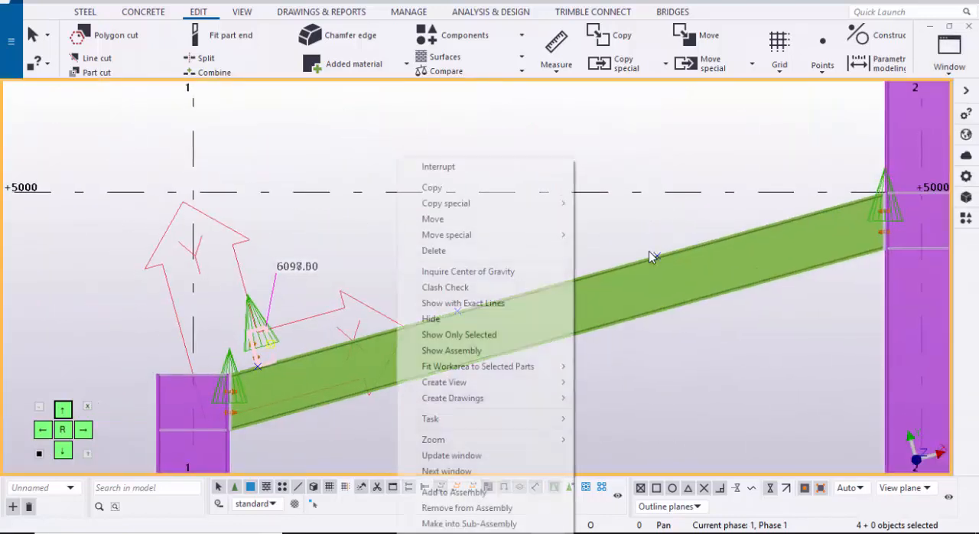
mouse_move(446, 204)
click(433, 187)
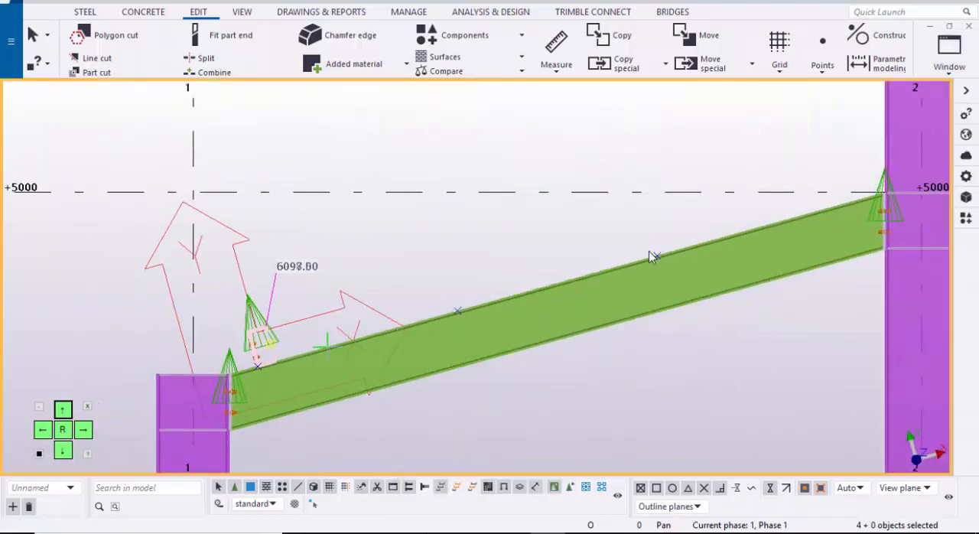
scroll(276, 367, up, 7)
scroll(172, 363, up, 3)
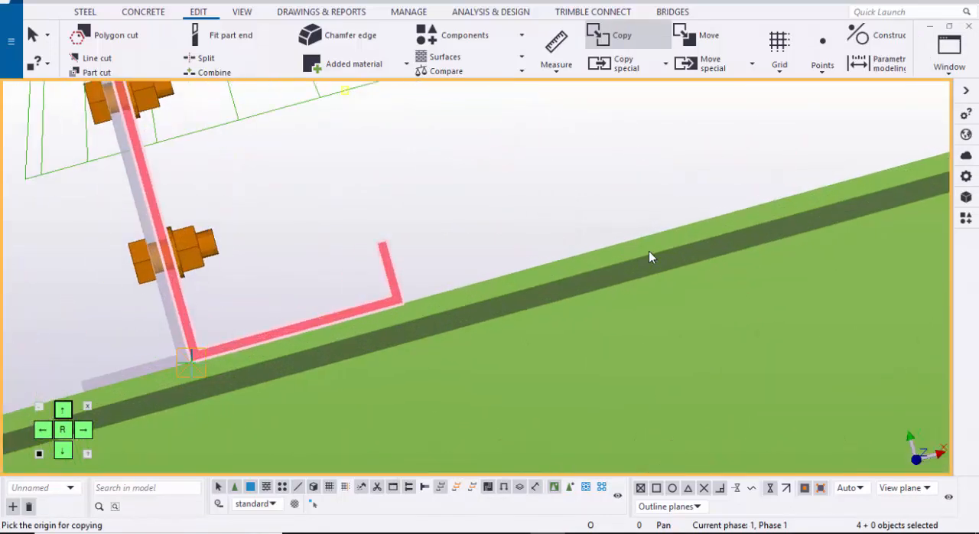
scroll(162, 368, down, 3)
click(175, 368)
scroll(267, 375, down, 4)
middle_drag(765, 232, 417, 278)
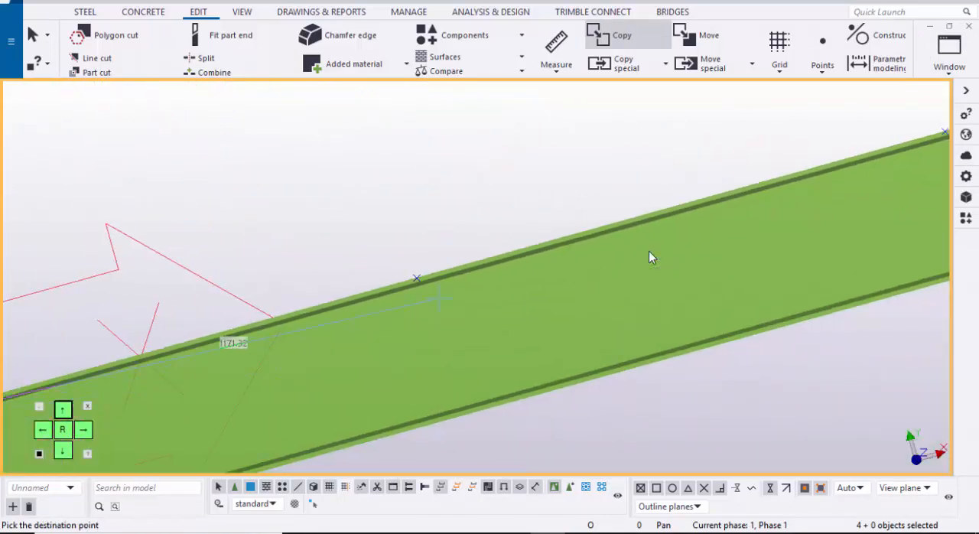
scroll(426, 280, up, 3)
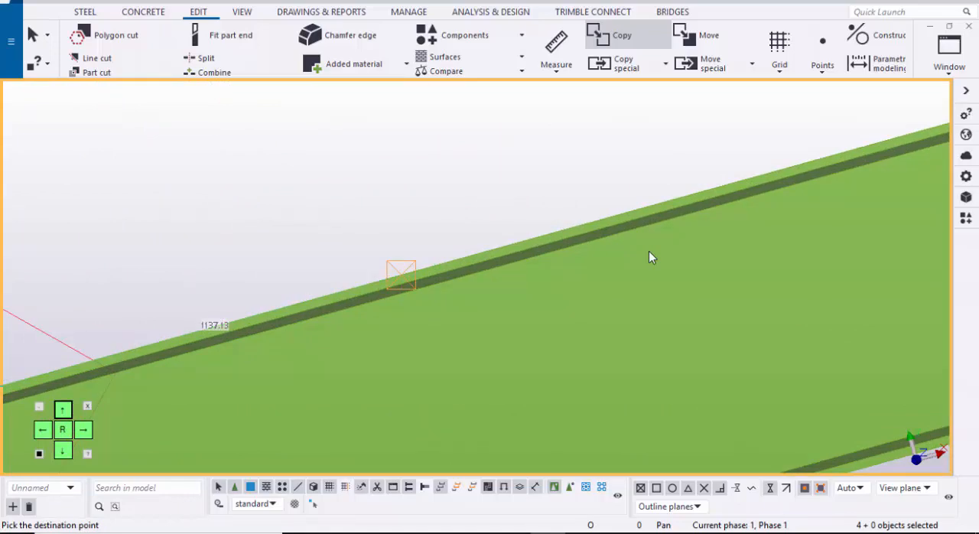
Step: Place another copy of the purlins at the uppermost construction point on the rafter between grids 1 and 2
scroll(406, 280, down, 8)
scroll(283, 267, up, 5)
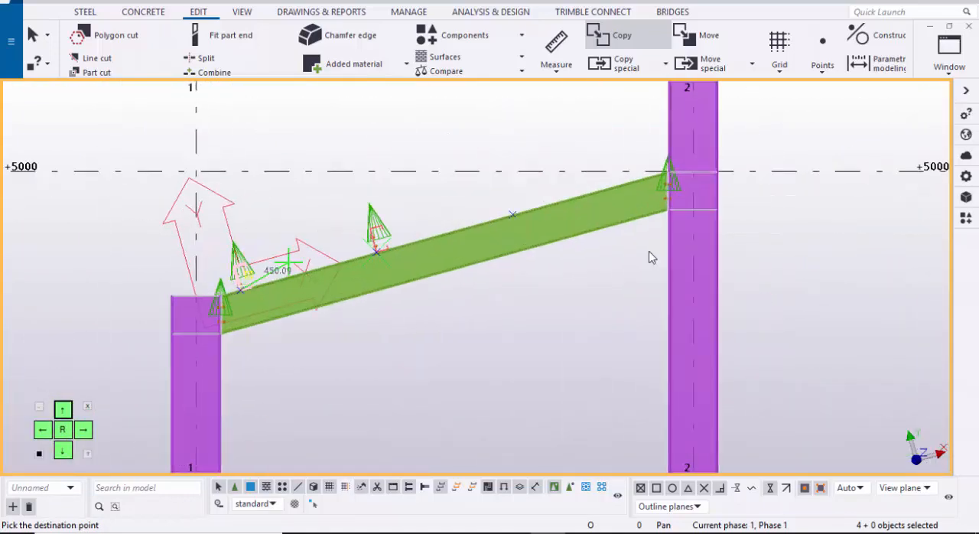
scroll(650, 257, up, 6)
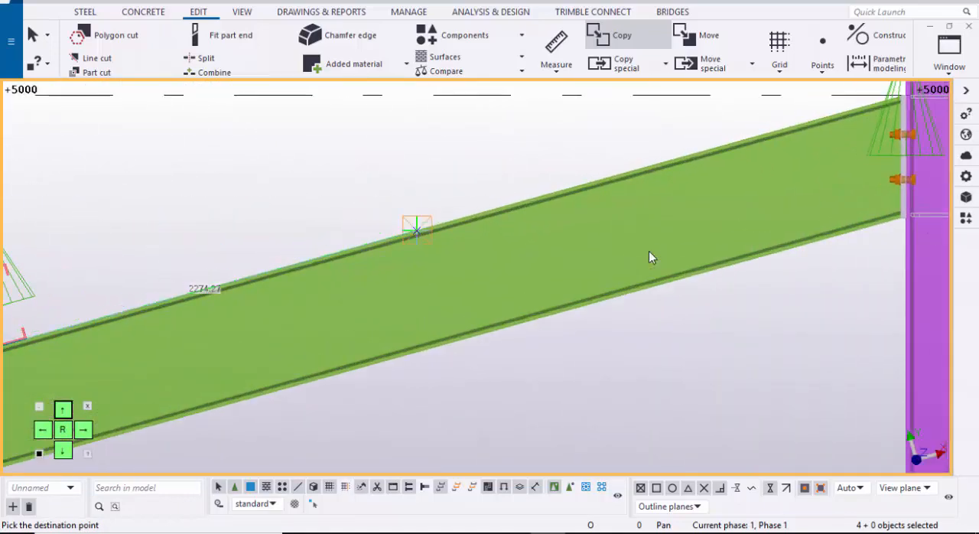
click(417, 230)
scroll(440, 229, down, 2)
mouse_move(758, 130)
middle_down()
mouse_move(497, 268)
mouse_move(589, 267)
middle_up()
scroll(498, 269, up, 2)
scroll(505, 277, down, 2)
scroll(494, 307, up, 2)
scroll(490, 301, down, 1)
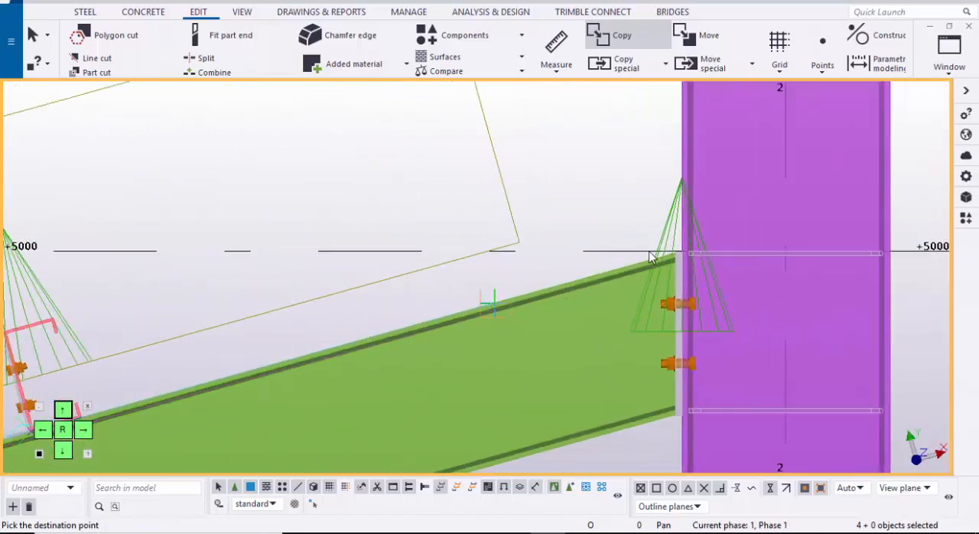
middle_drag(490, 299, 626, 274)
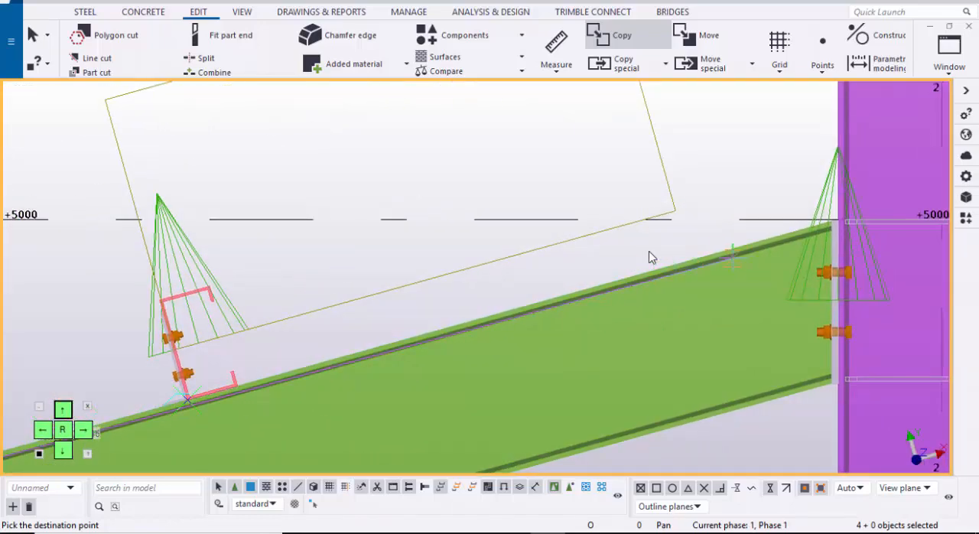
scroll(731, 257, up, 3)
mouse_move(729, 249)
middle_down()
mouse_move(538, 304)
mouse_move(590, 296)
middle_up()
scroll(567, 302, up, 3)
scroll(532, 306, down, 2)
scroll(482, 318, down, 2)
middle_drag(459, 326, 632, 284)
scroll(632, 284, down, 3)
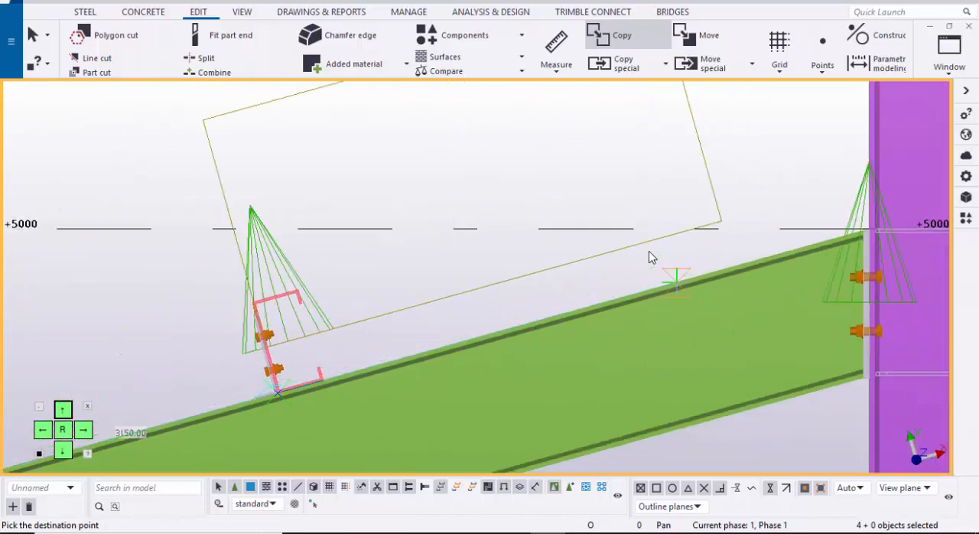
key(Escape)
Step: Add a construction point at the upper end of the rafter's top edge, beside the grid 2 column's end plate
scroll(649, 257, down, 2)
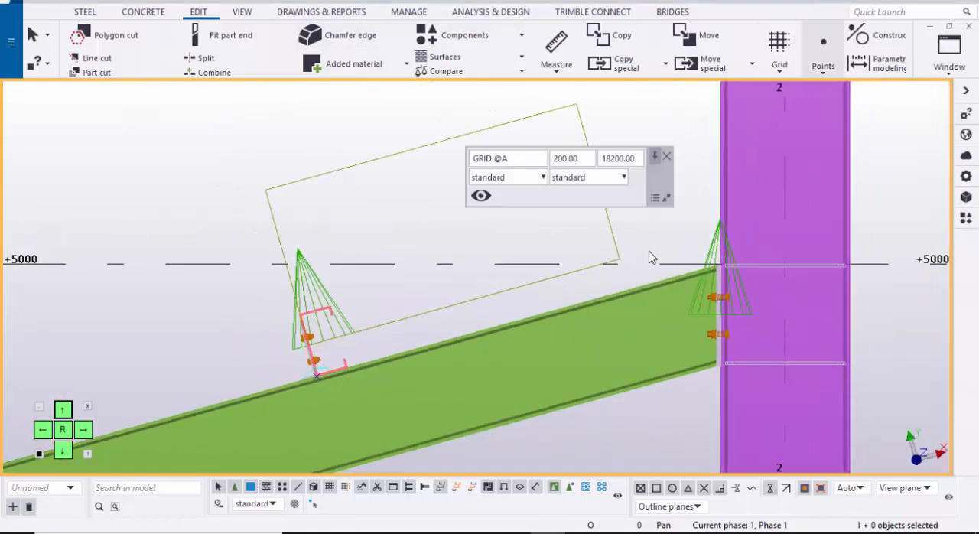
click(822, 61)
click(857, 352)
scroll(703, 255, up, 4)
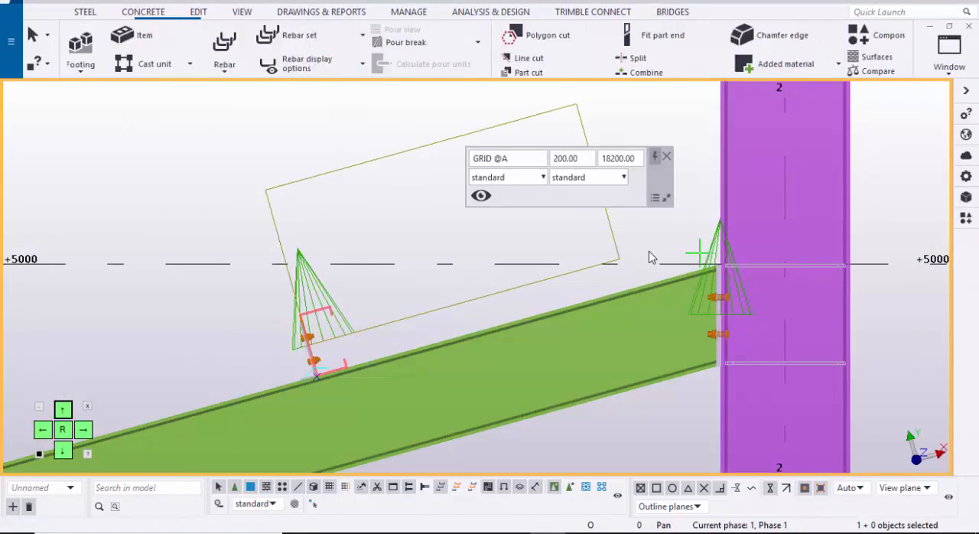
scroll(648, 258, up, 4)
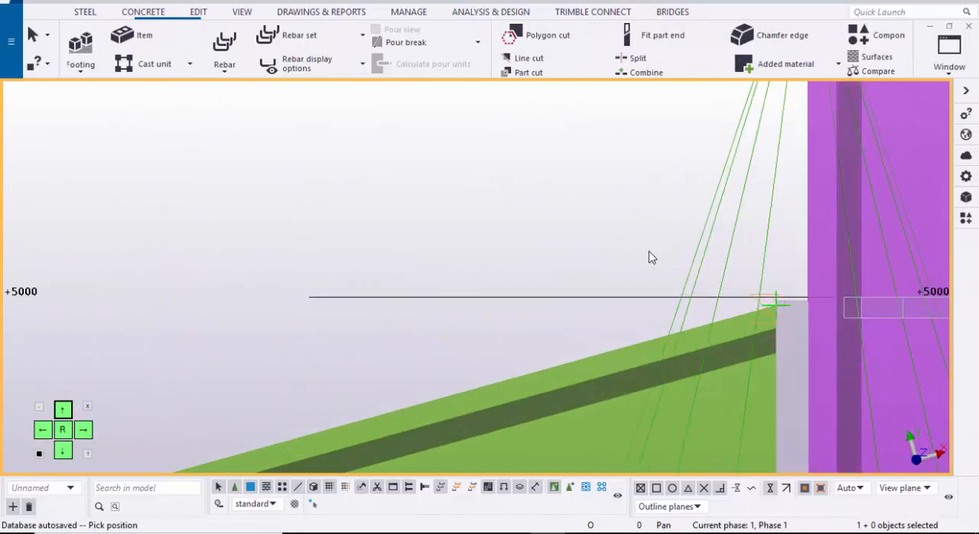
scroll(649, 258, up, 1)
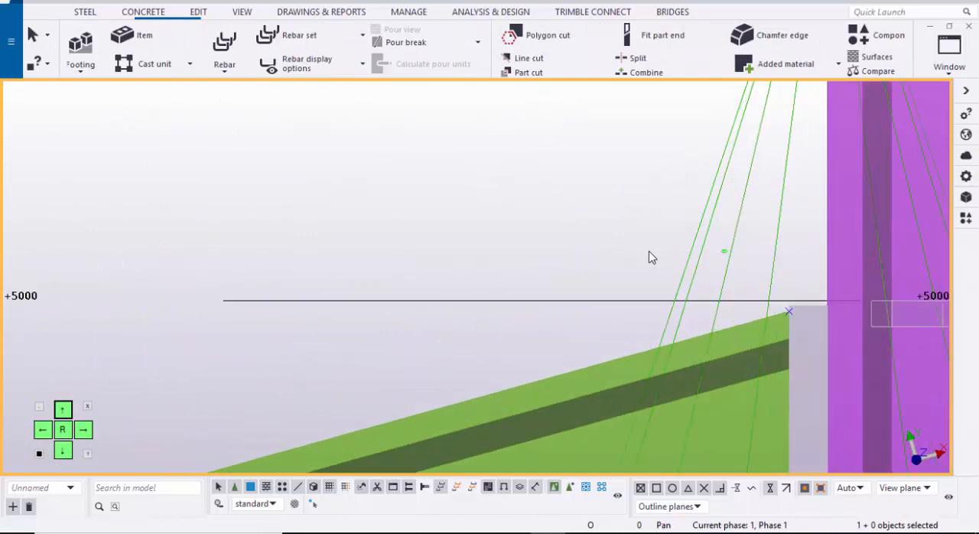
Step: Move the new construction point from the rafter's upper end down along its top edge
right_click(648, 258)
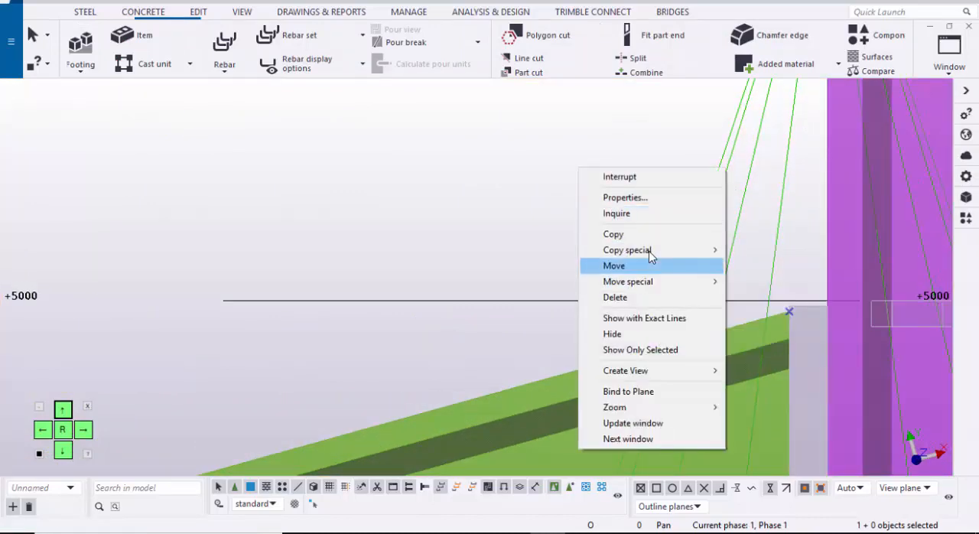
click(680, 265)
scroll(649, 258, up, 2)
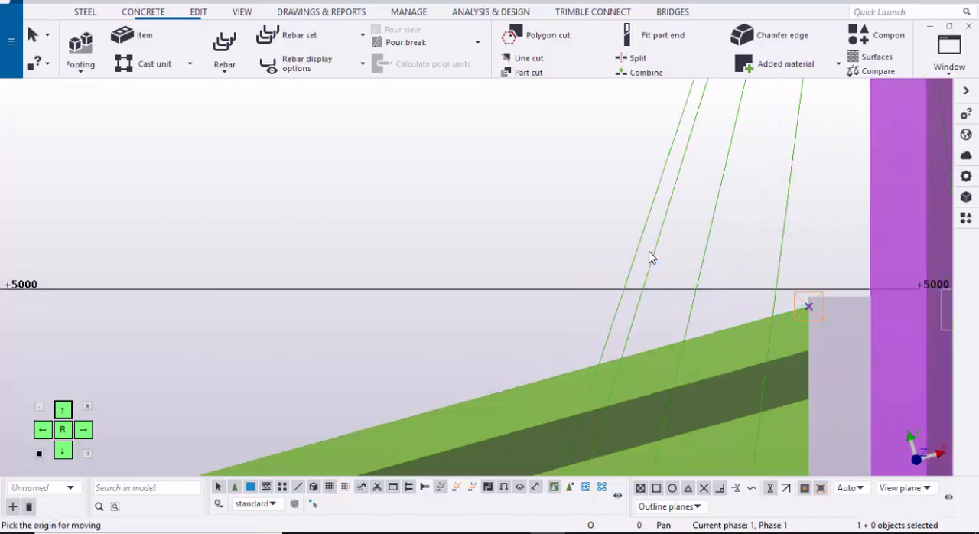
click(808, 306)
scroll(818, 287, down, 4)
scroll(673, 318, up, 2)
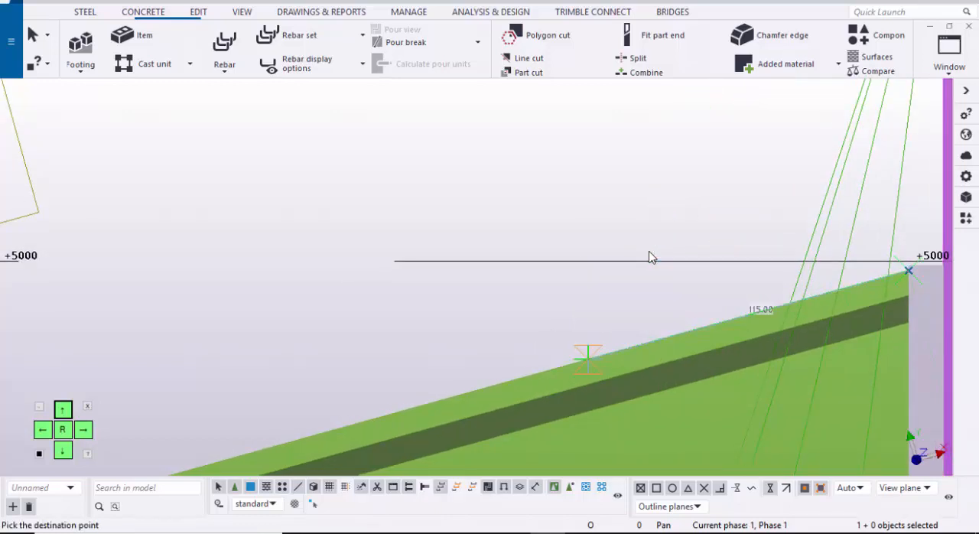
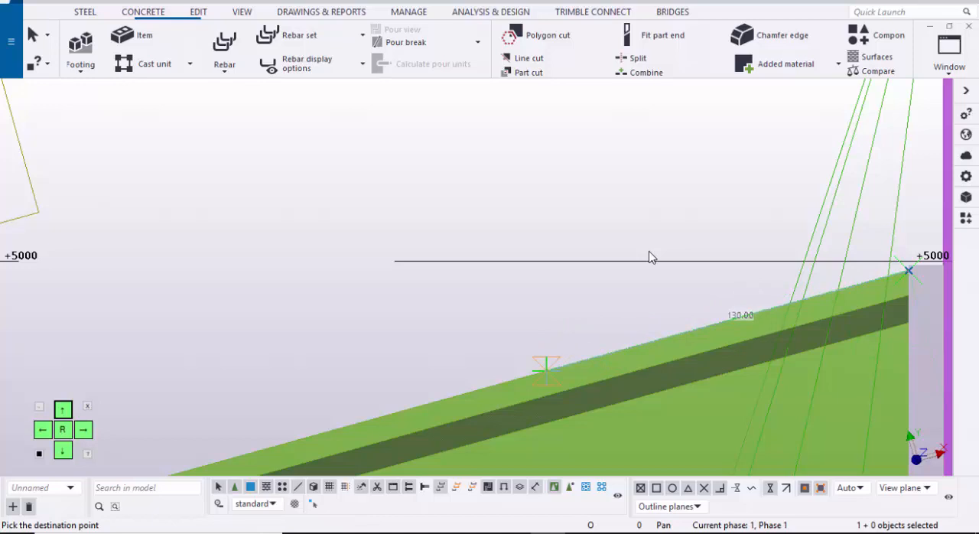
Step: Set the construction point's move distance down the rafter's top edge to 250 mm
text(250)
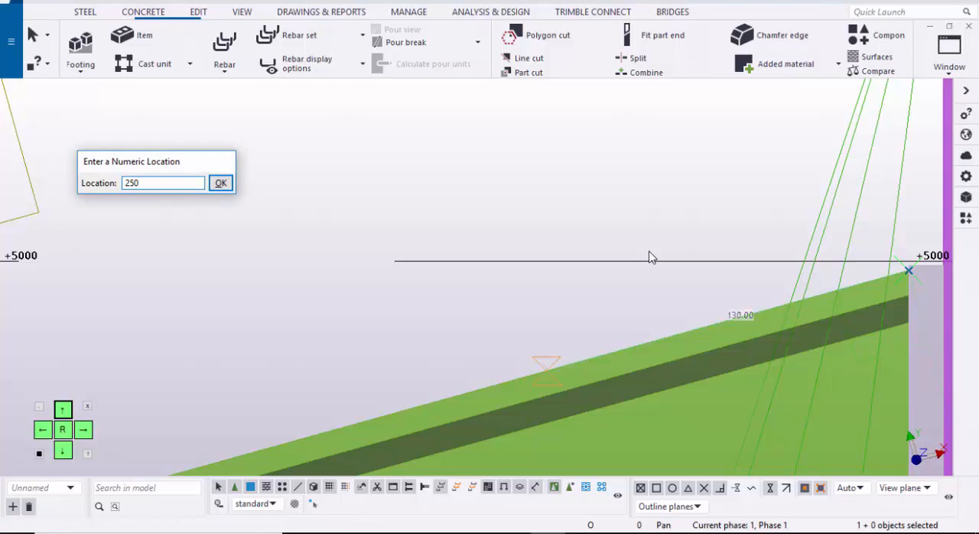
key(Return)
scroll(650, 258, down, 8)
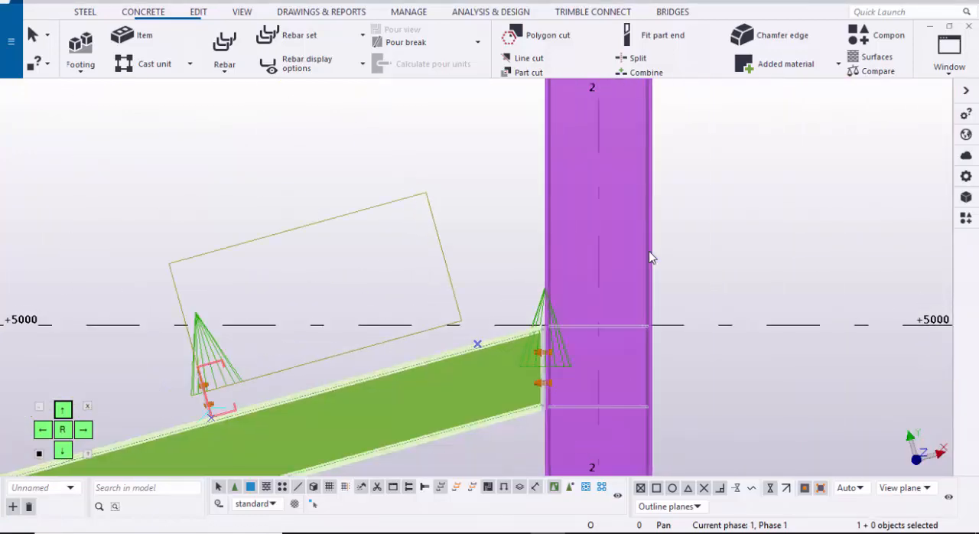
scroll(650, 258, down, 3)
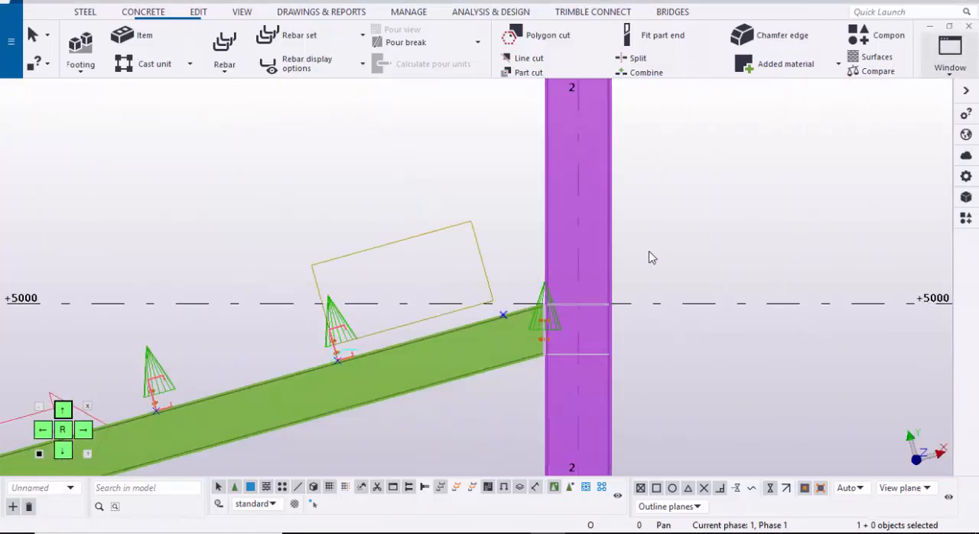
Step: Select the uppermost purlin line across all three bays between grids A and D in the 3D view
click(950, 57)
click(904, 173)
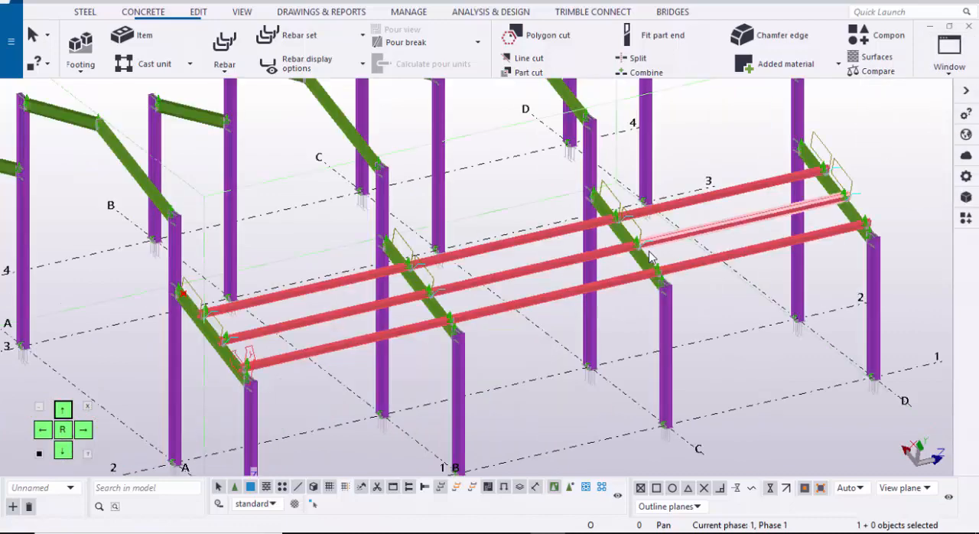
scroll(650, 258, down, 2)
scroll(650, 258, up, 2)
shift+click(582, 216)
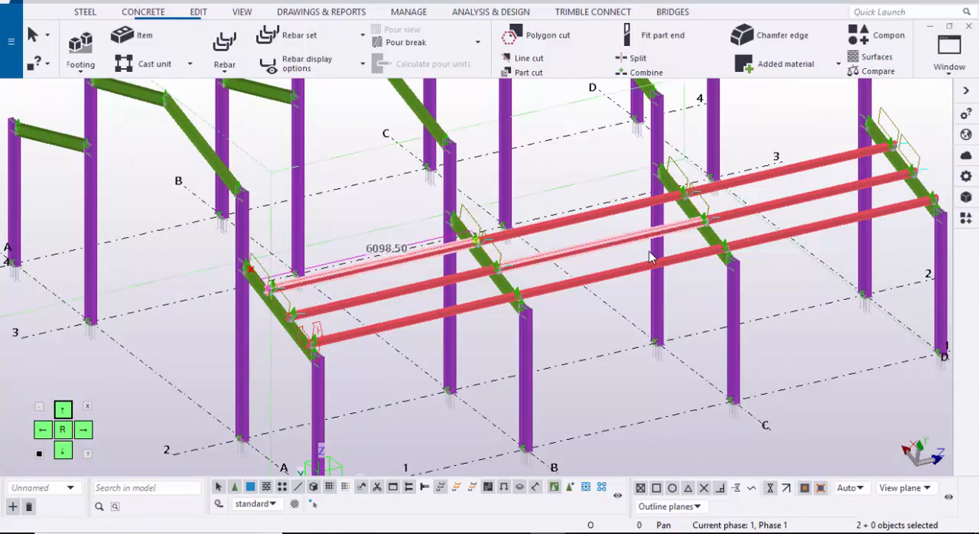
shift+click(788, 169)
shift+click(788, 168)
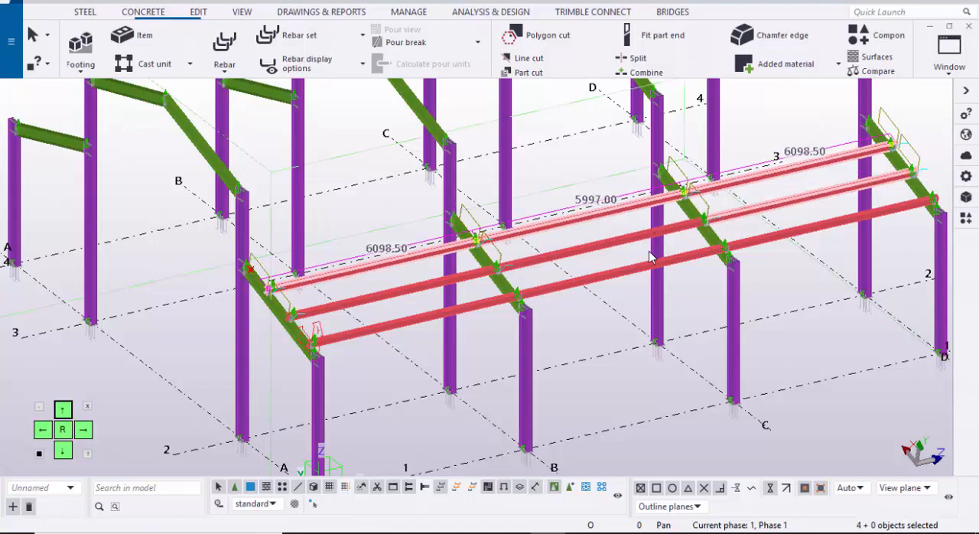
Step: Copy the selected purlins in the GRID @A view from their construction point to the new point near the rafter's upper end
click(949, 47)
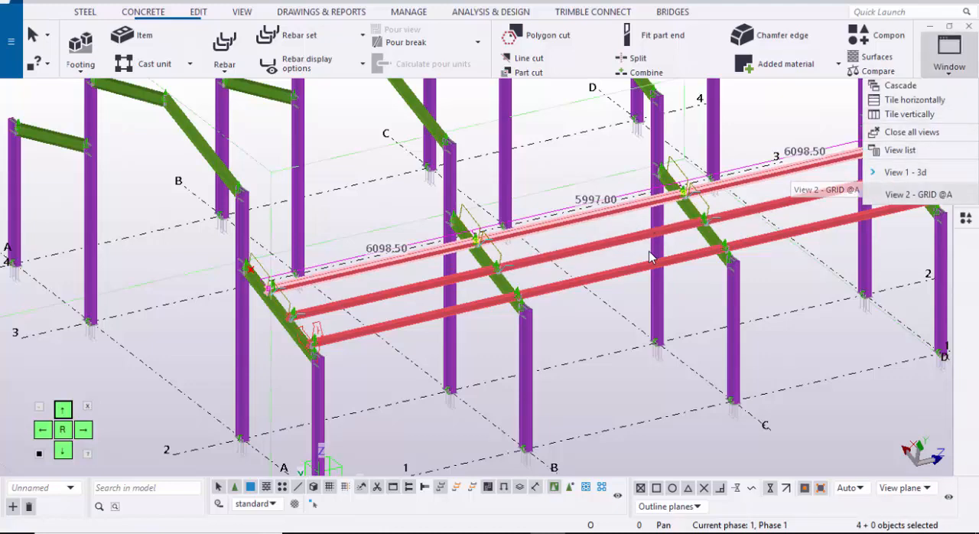
click(895, 190)
scroll(649, 253, up, 2)
right_click(648, 252)
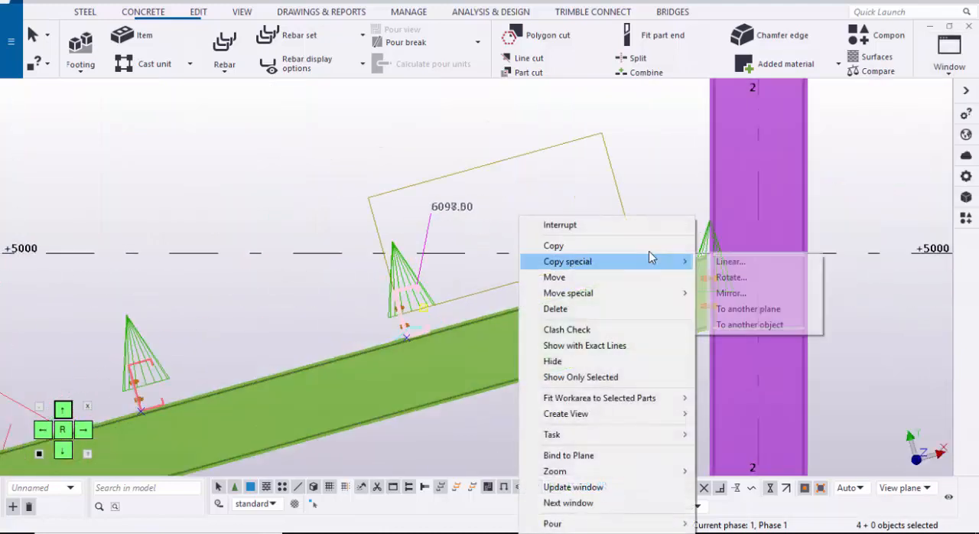
click(649, 249)
scroll(649, 252, up, 2)
scroll(649, 256, up, 4)
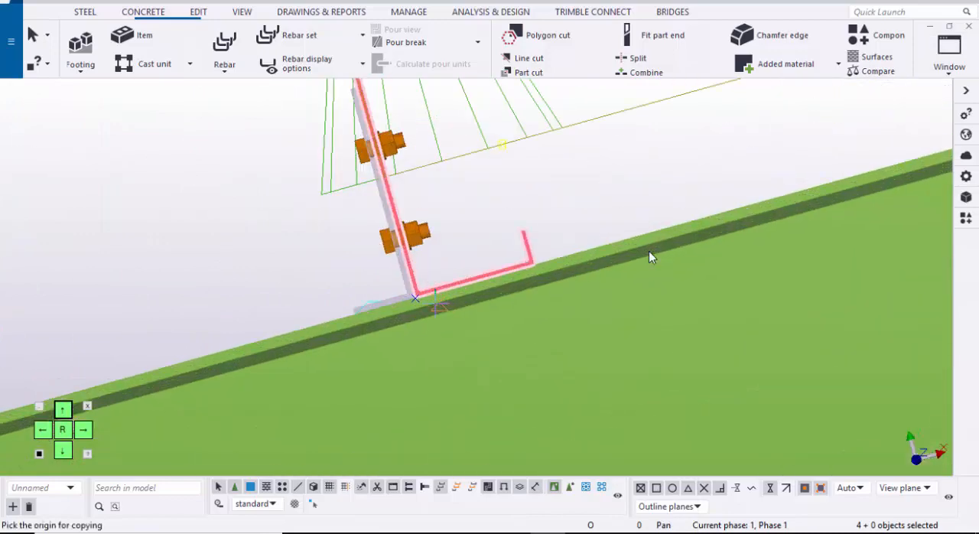
scroll(648, 257, down, 5)
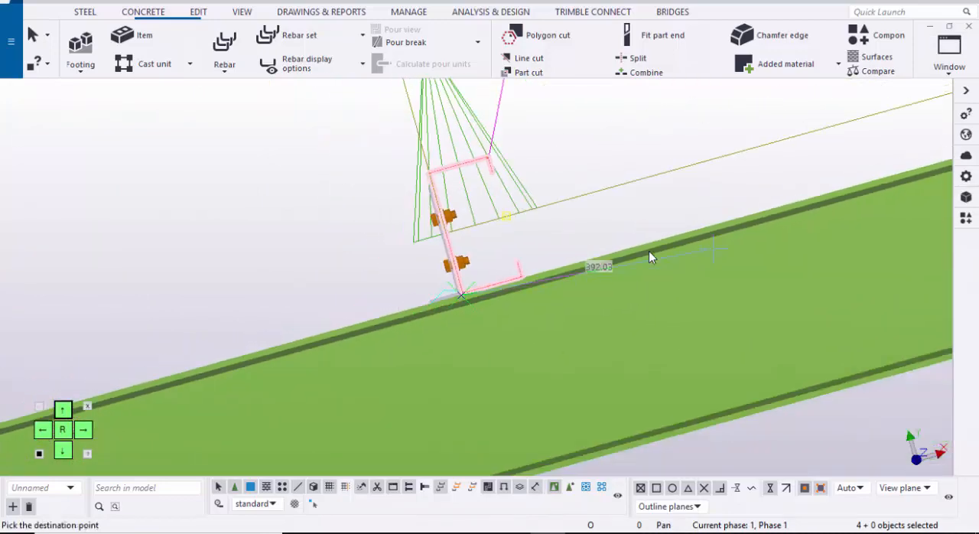
middle_drag(719, 239, 418, 341)
middle_drag(800, 217, 514, 257)
scroll(649, 257, up, 4)
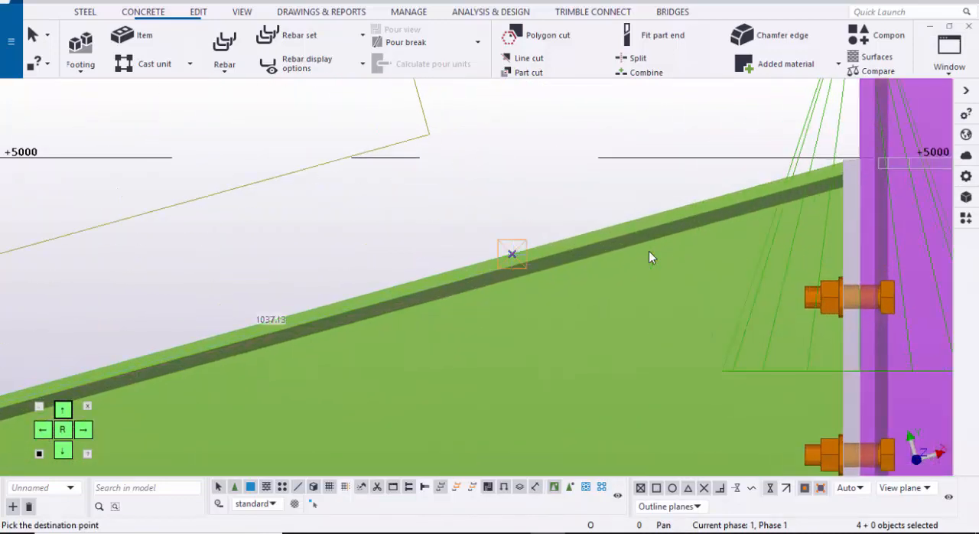
scroll(649, 258, down, 6)
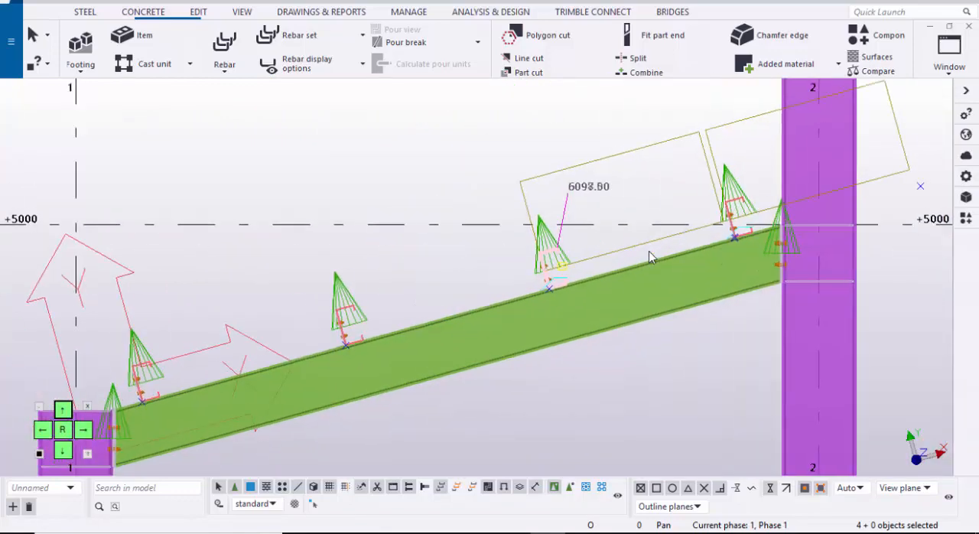
Step: Redraw the GRID @A view to clear the temporary outlines around the purlins
scroll(649, 257, down, 3)
click(649, 257)
right_click(649, 257)
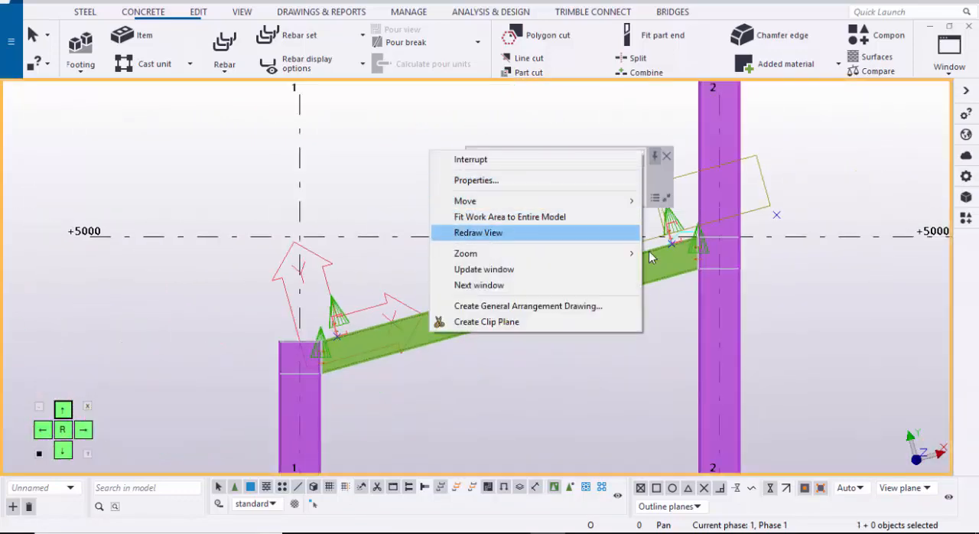
click(478, 232)
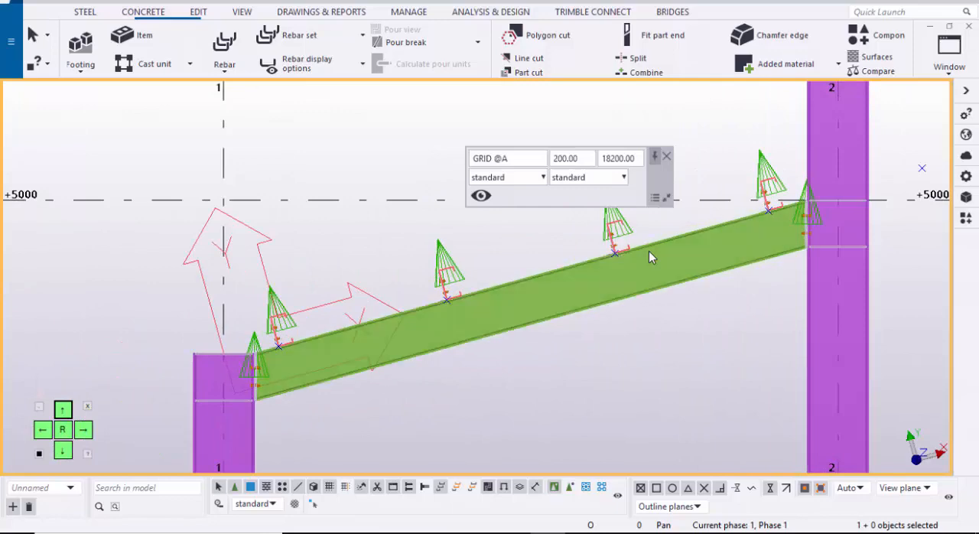
scroll(649, 257, down, 6)
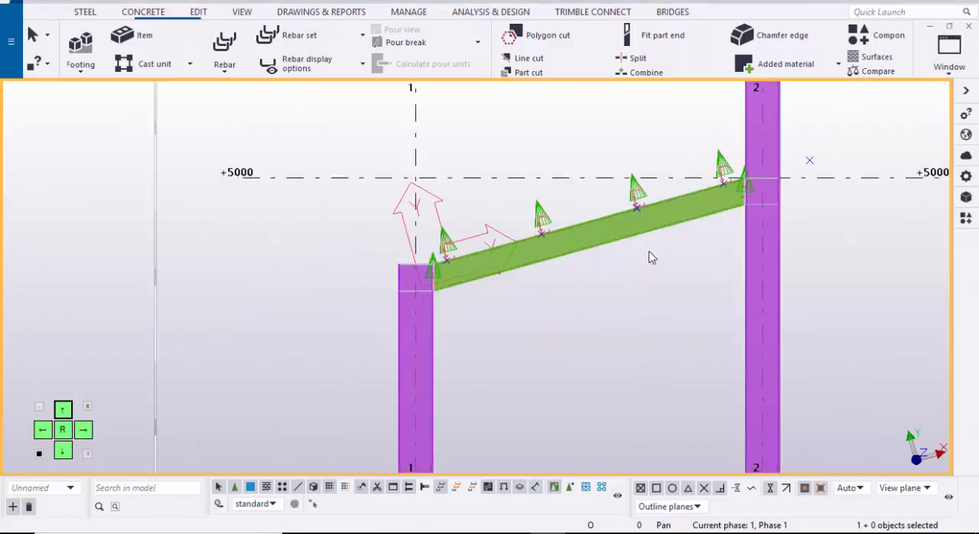
scroll(649, 258, down, 4)
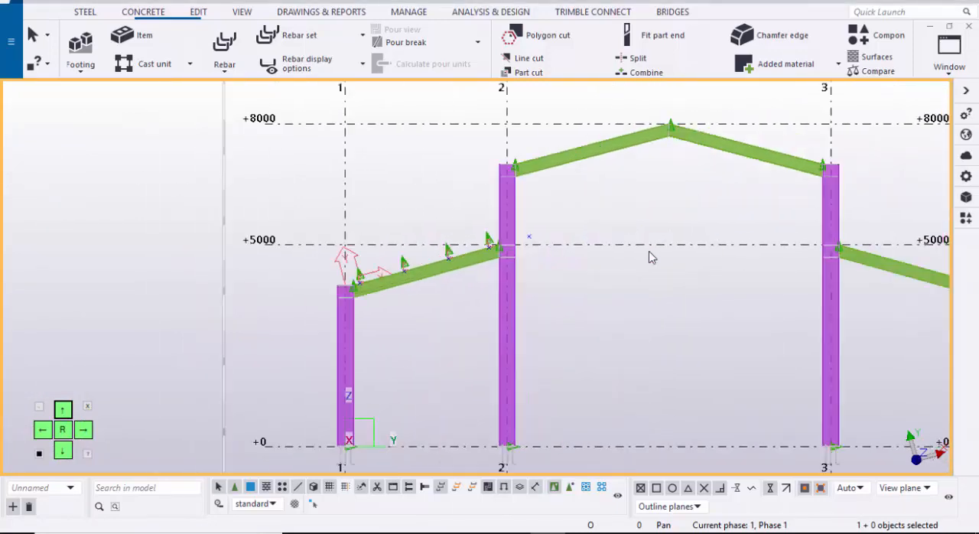
scroll(649, 257, up, 1)
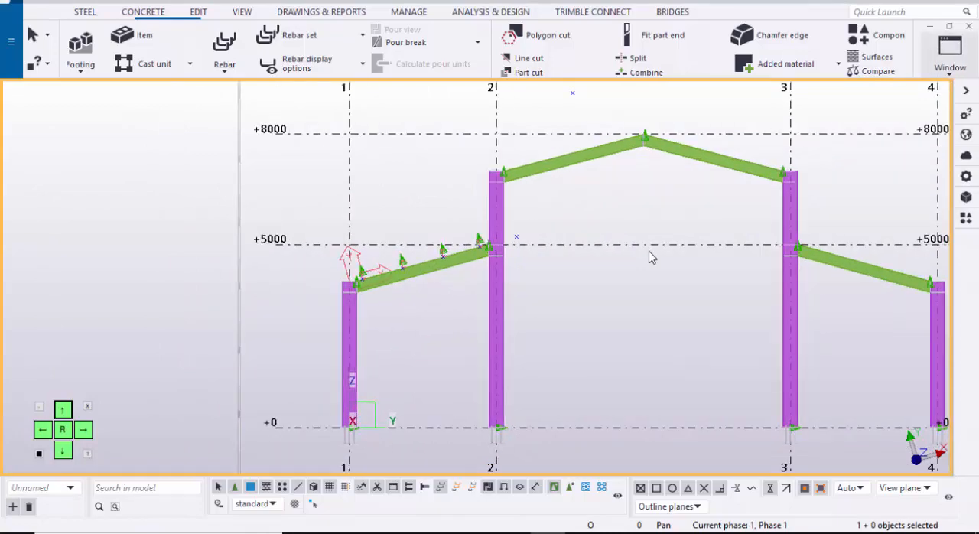
Step: Return to the 3D view and redraw it to clear the temporary outlines at the purlin connections
click(950, 55)
click(901, 171)
scroll(648, 257, down, 1)
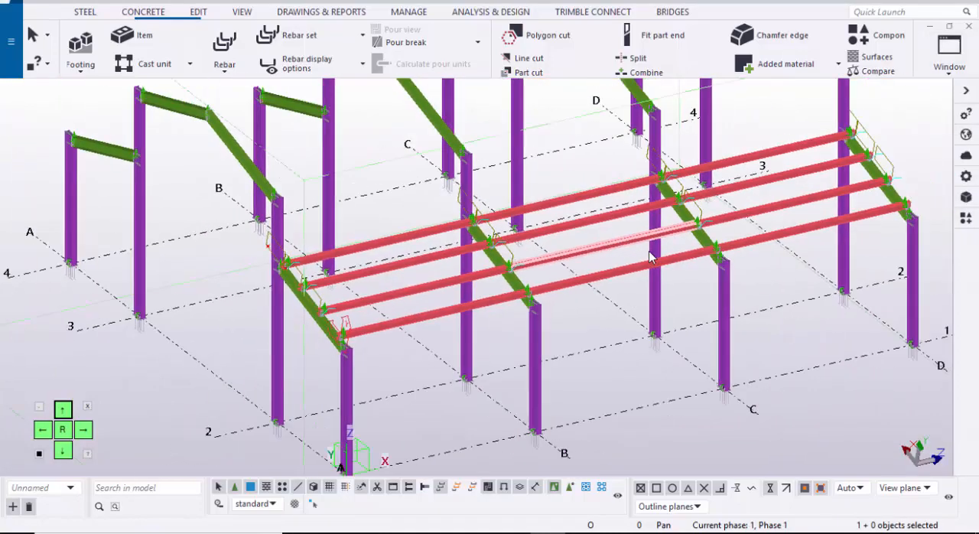
scroll(649, 257, down, 2)
ctrl+middle_drag(648, 257, 648, 257)
click(649, 257)
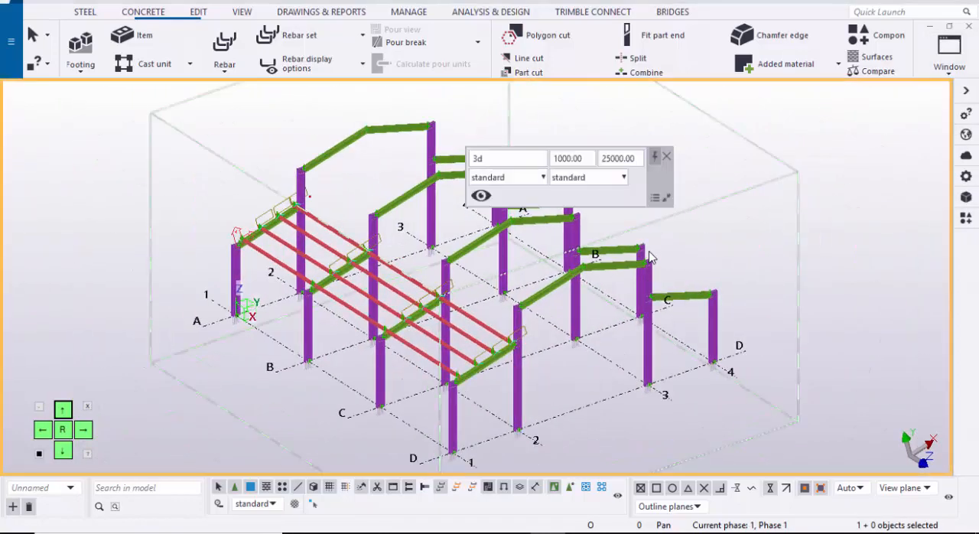
right_click(834, 182)
click(834, 264)
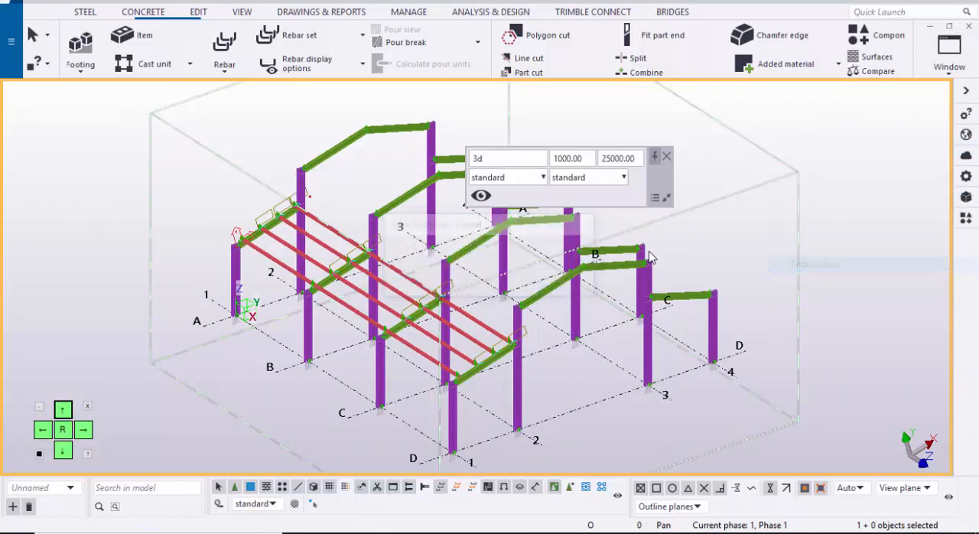
click(667, 156)
Step: Reset the work plane to the XY plane with a depth coordinate of 0.00
scroll(649, 257, down, 2)
ctrl+middle_drag(649, 257, 649, 257)
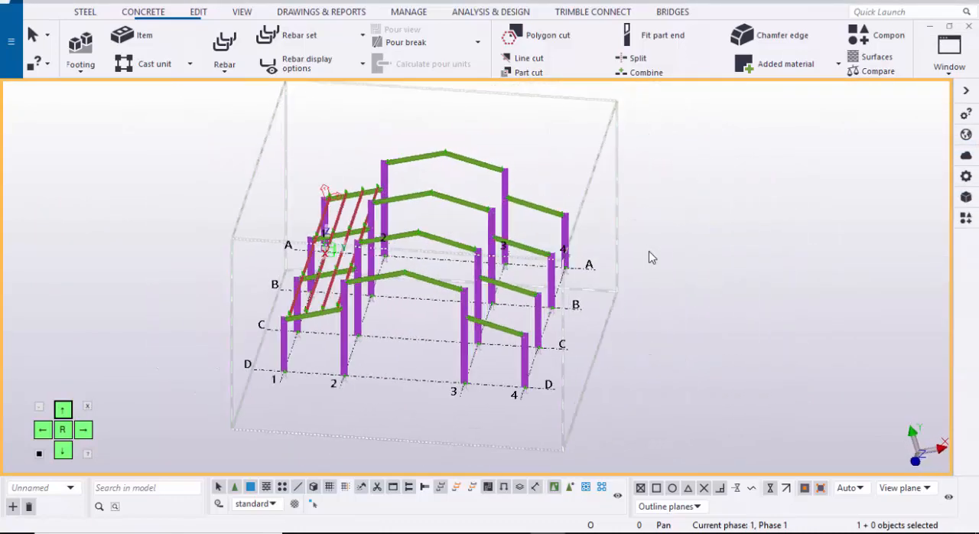
scroll(648, 257, up, 2)
scroll(649, 257, up, 2)
scroll(650, 258, down, 1)
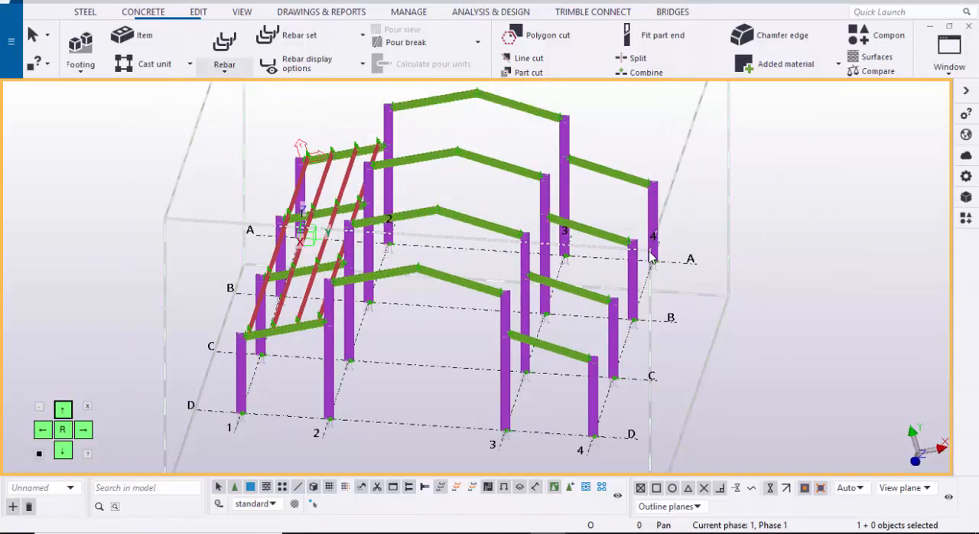
click(243, 13)
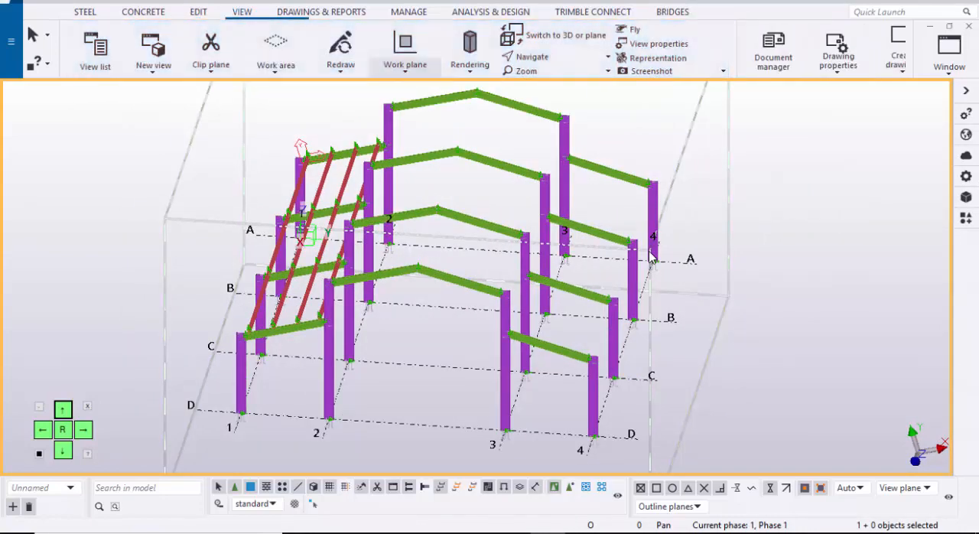
click(405, 66)
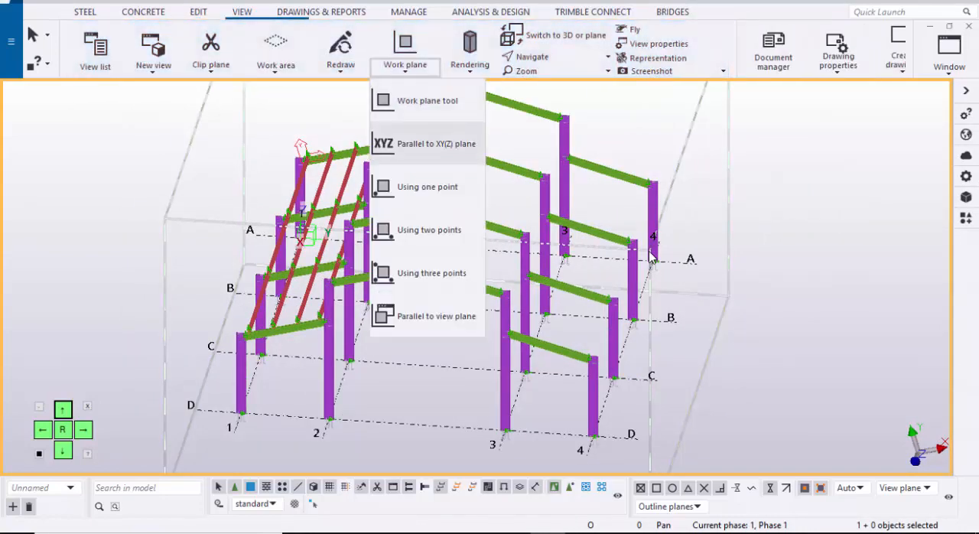
click(432, 143)
click(112, 230)
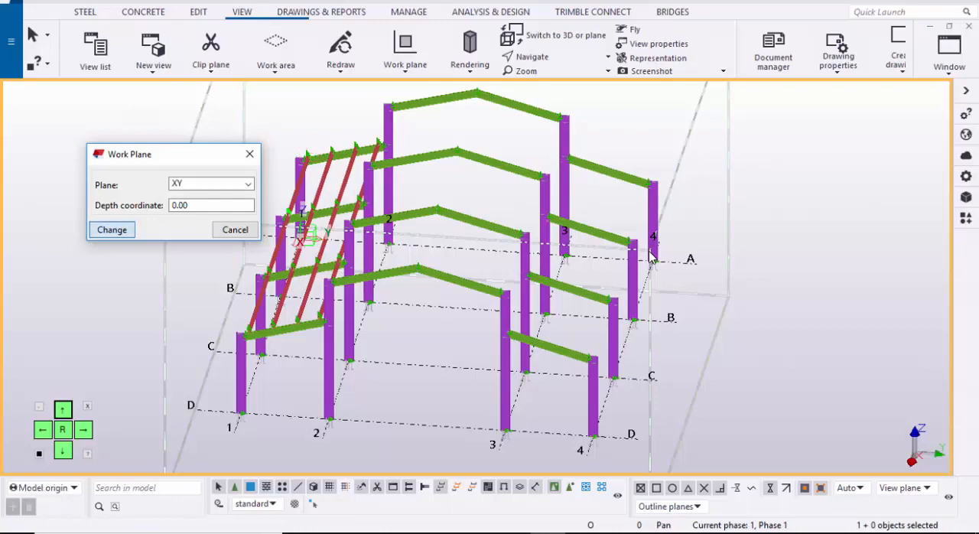
click(250, 154)
Step: Select all purlins between grids 1 and 2 in the three bays from grid A to D
scroll(207, 213, down, 3)
ctrl+middle_drag(207, 213, 345, 224)
mouse_move(649, 253)
ctrl+middle_down()
mouse_move(727, 230)
mouse_move(754, 205)
mouse_move(744, 199)
ctrl+middle_up()
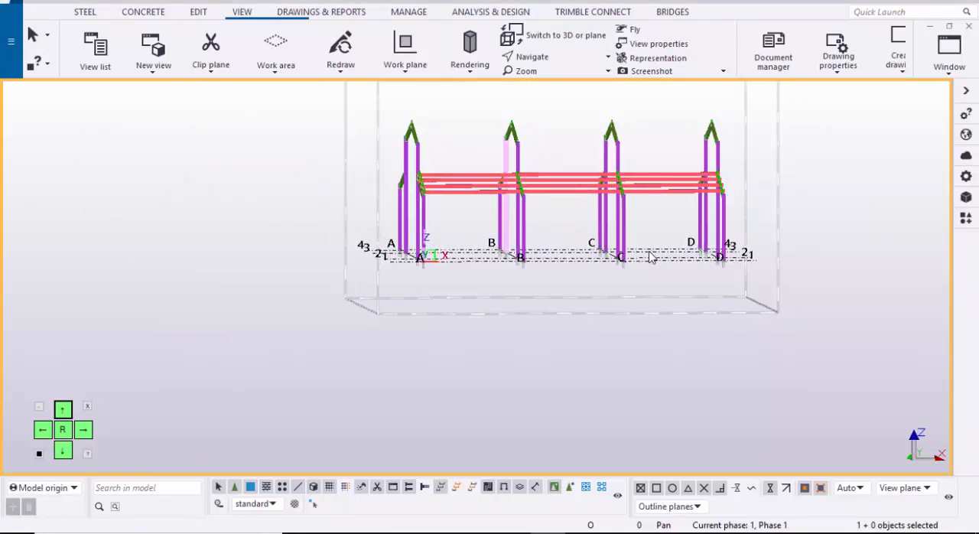
scroll(649, 252, up, 4)
drag(470, 111, 452, 221)
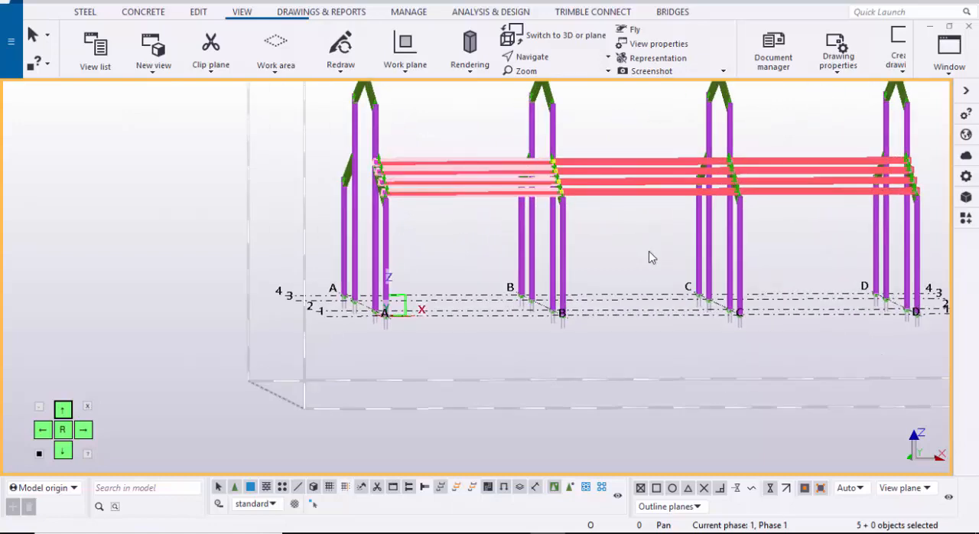
shift+drag(632, 124, 615, 225)
shift+drag(782, 182, 773, 134)
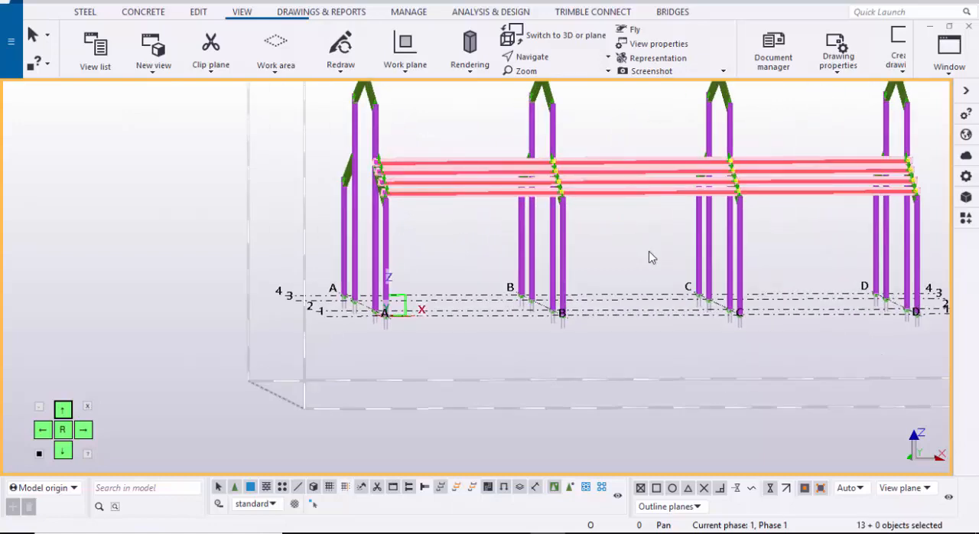
scroll(648, 253, down, 3)
ctrl+middle_drag(648, 253, 743, 254)
Step: Define a mirrored copy of the selected purlins about the line midway between grids 2 and 3, with X0 12000, Y0 8000 and angle 0
right_click(776, 102)
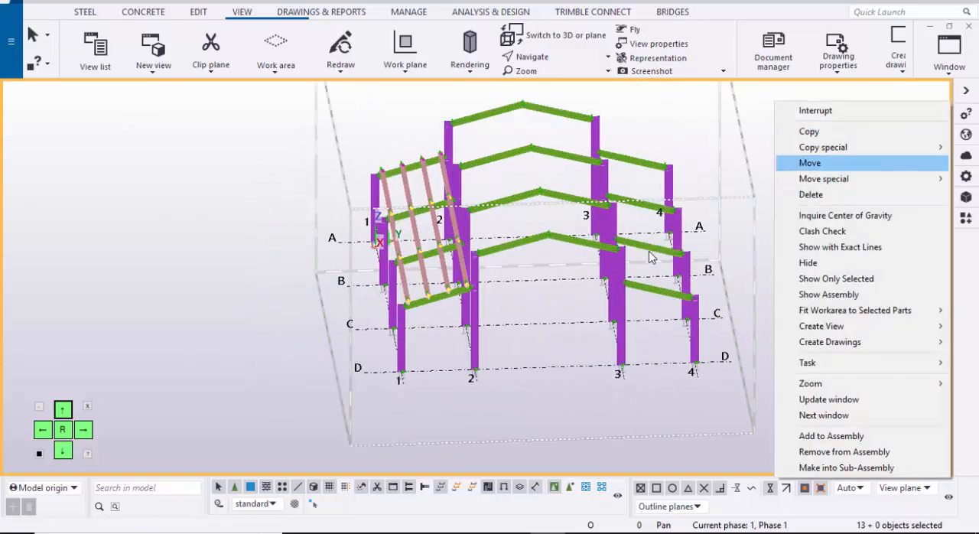
mouse_move(824, 148)
click(684, 179)
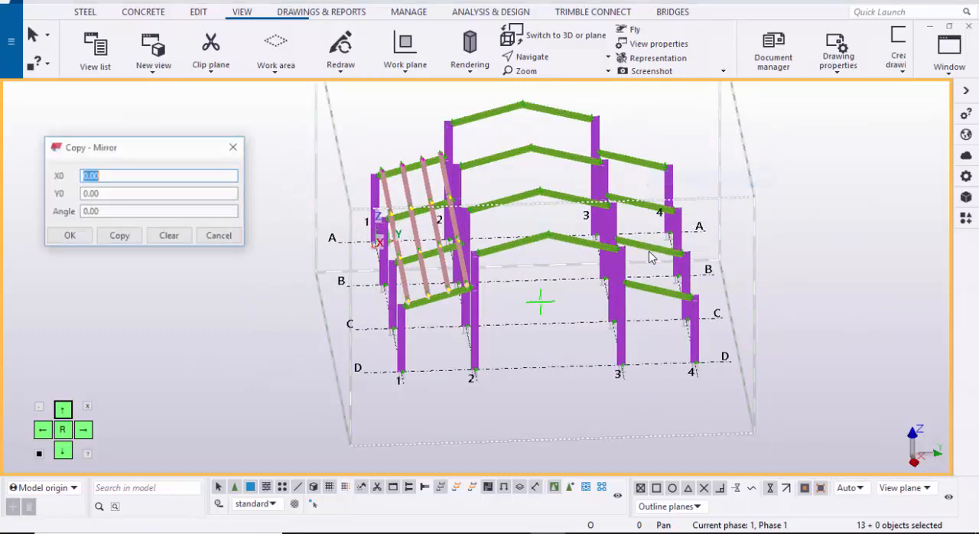
scroll(540, 360, up, 3)
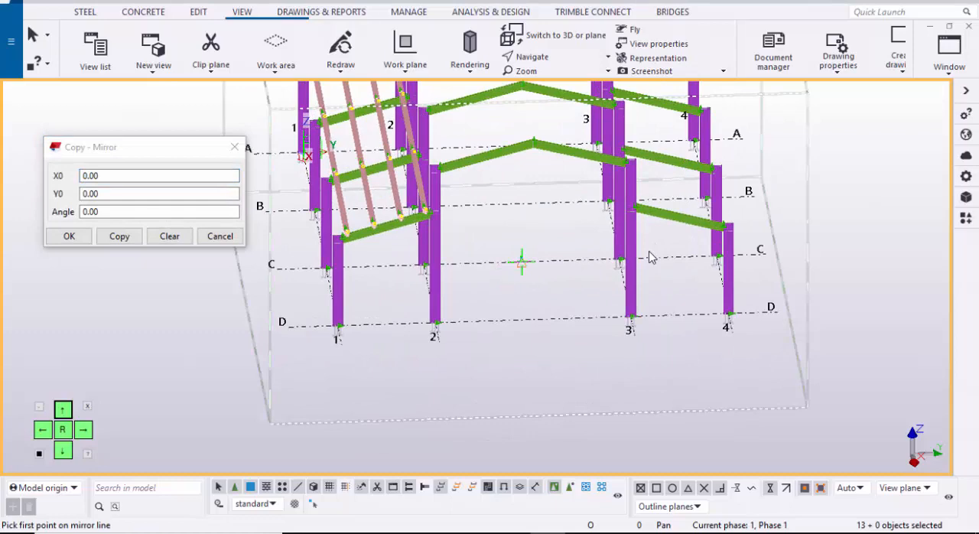
scroll(650, 255, up, 3)
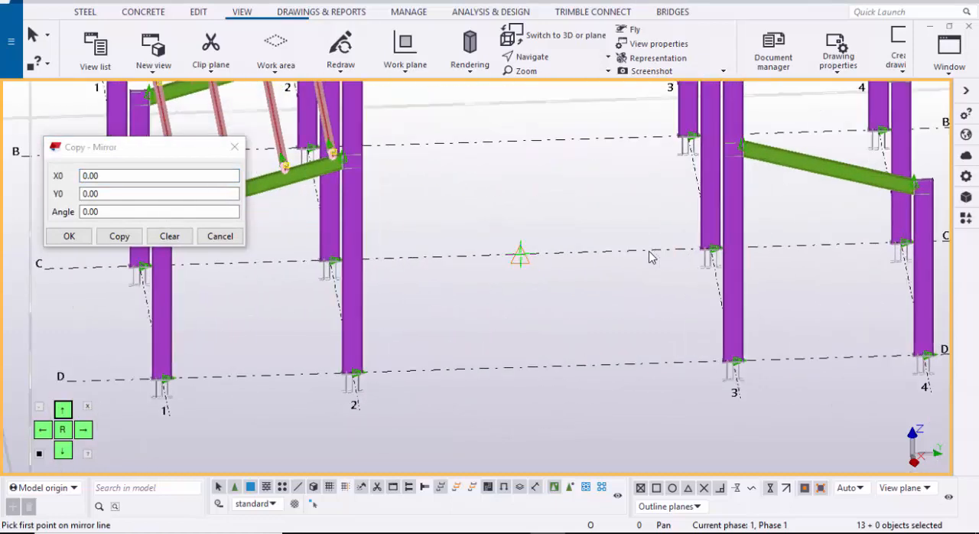
click(520, 255)
scroll(525, 273, down, 2)
scroll(540, 329, up, 2)
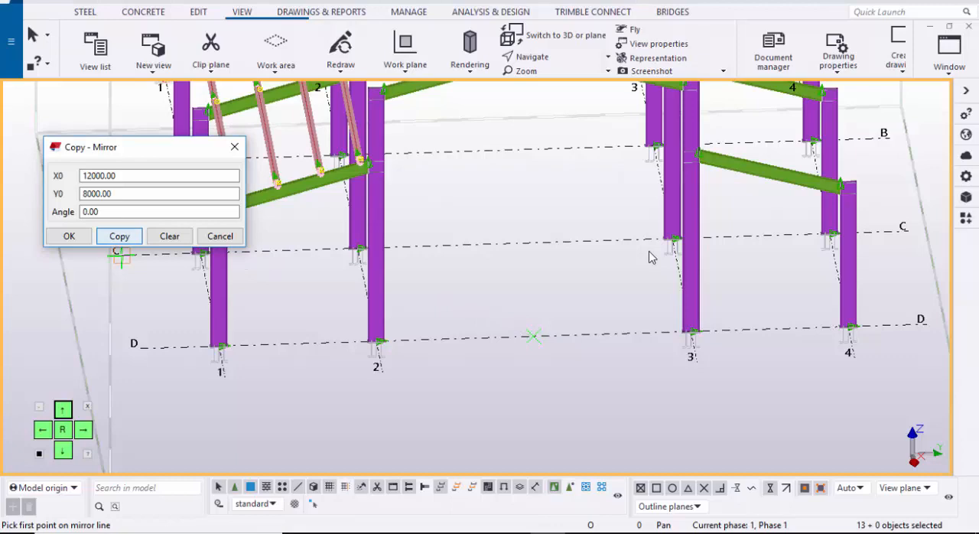
Step: Create the mirrored purlins on the rafters between grids 3 and 4 and end the mirror command
click(69, 235)
scroll(512, 242, down, 2)
middle_drag(512, 241, 237, 295)
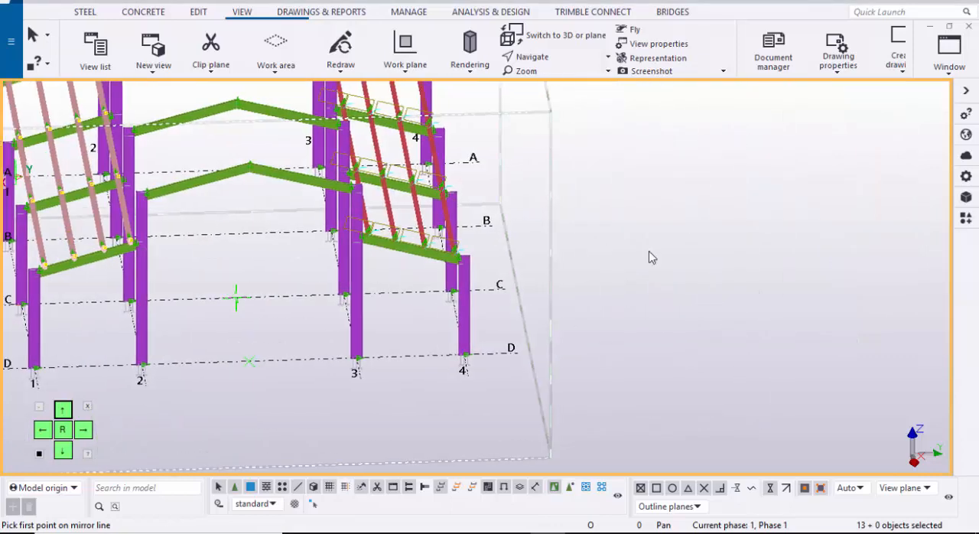
right_click(633, 176)
click(659, 185)
click(650, 258)
scroll(649, 257, up, 3)
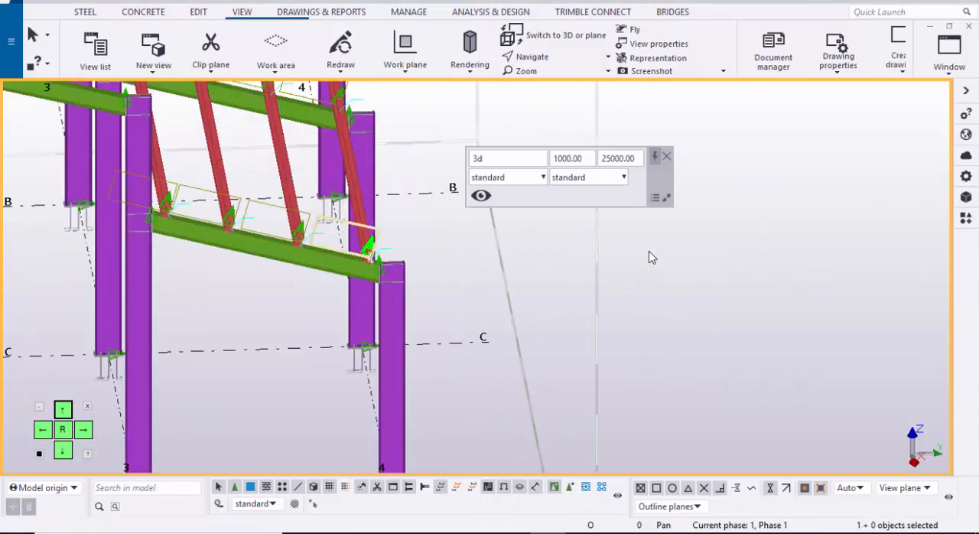
Step: Examine the mirrored purlins on the lean-to rafters between grids 3 and 4
ctrl+middle_drag(649, 257, 566, 260)
scroll(649, 258, down, 1)
scroll(650, 258, down, 2)
middle_drag(649, 258, 864, 277)
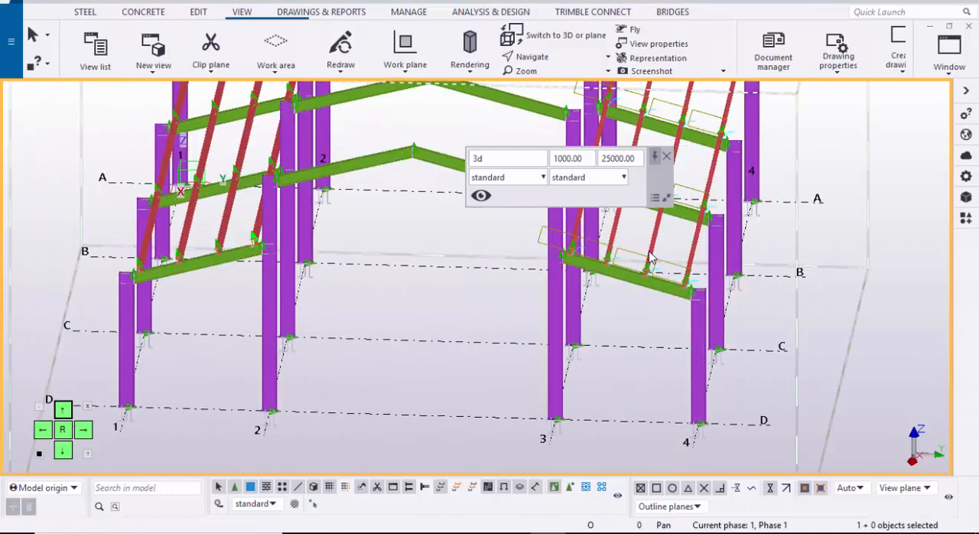
scroll(649, 258, up, 2)
scroll(650, 257, down, 1)
scroll(497, 343, up, 3)
middle_drag(497, 343, 253, 344)
scroll(253, 344, down, 1)
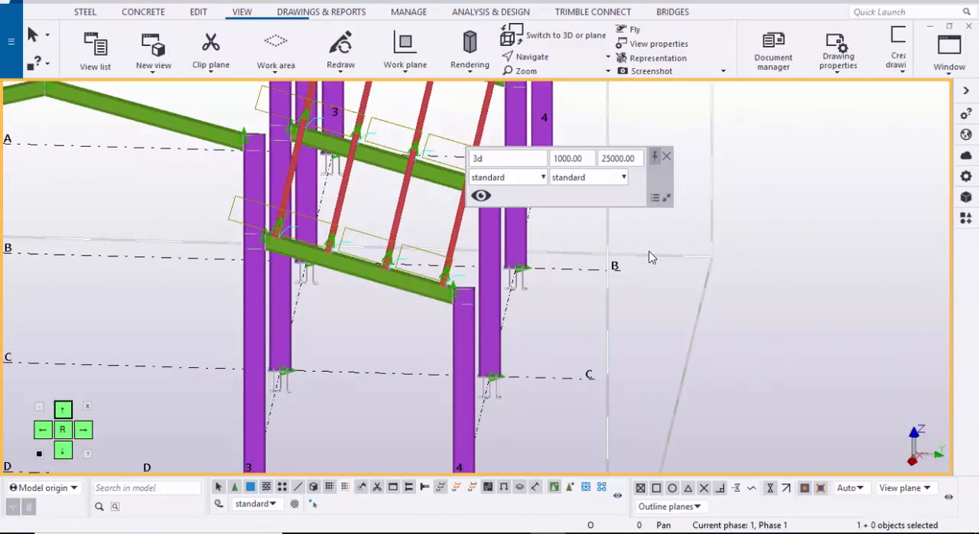
Step: Redraw the 3D view to clear the temporary outlines and check the purlins on both lean-to sides
right_click(768, 177)
click(815, 258)
middle_drag(624, 257, 577, 248)
scroll(680, 257, down, 4)
scroll(650, 258, up, 2)
scroll(650, 258, down, 1)
scroll(650, 258, up, 3)
scroll(650, 257, down, 3)
scroll(650, 258, up, 1)
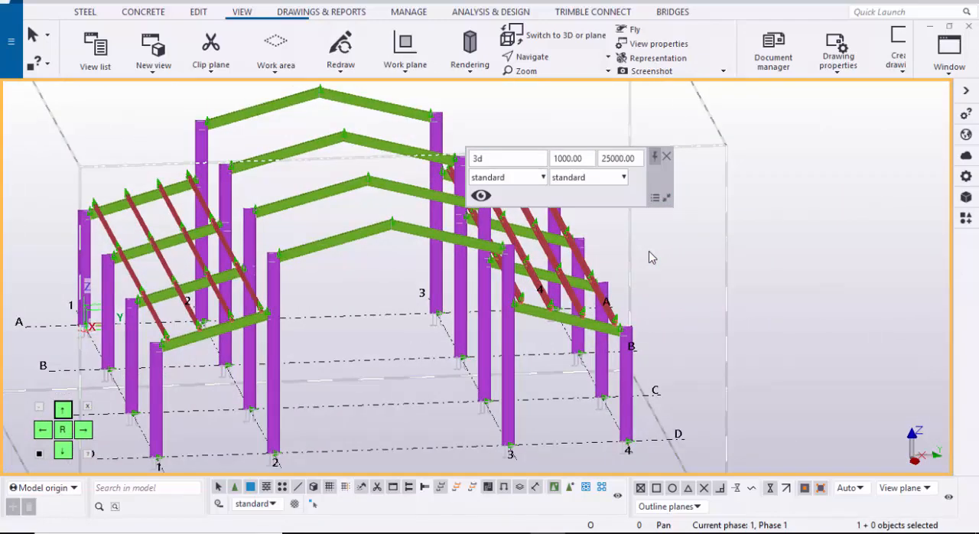
Step: Open the GRID @A elevation view at the main gable rafters between grids 2 and 3
click(667, 156)
click(950, 53)
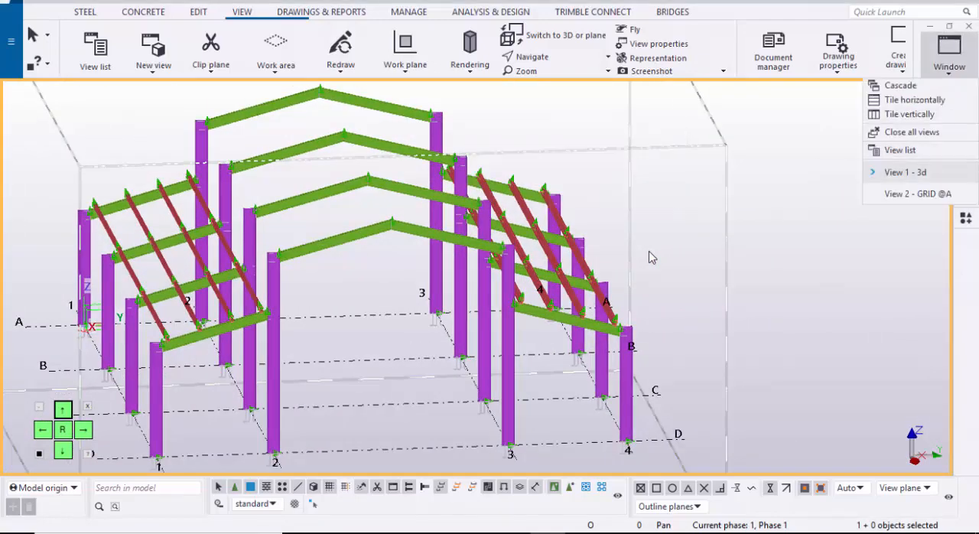
click(910, 194)
scroll(649, 258, up, 5)
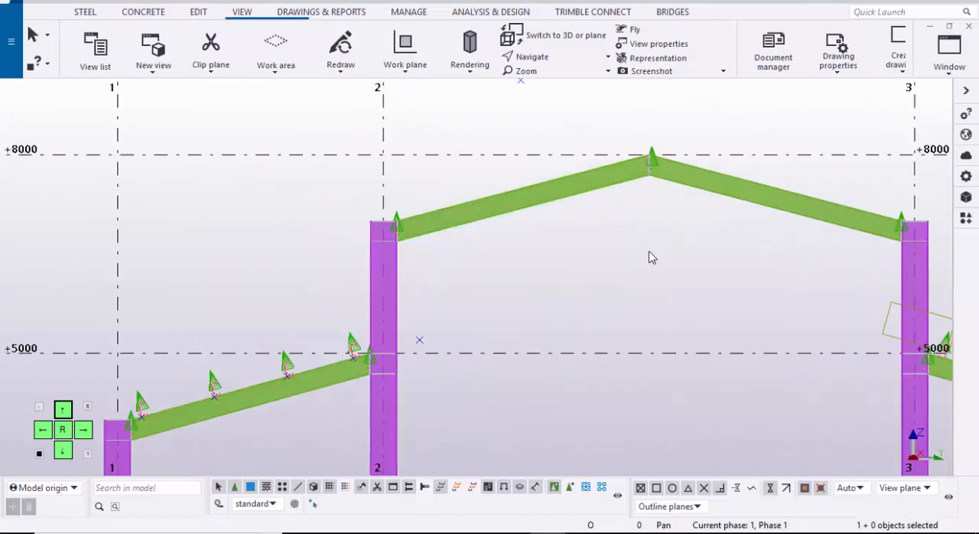
scroll(650, 258, up, 2)
scroll(649, 257, down, 3)
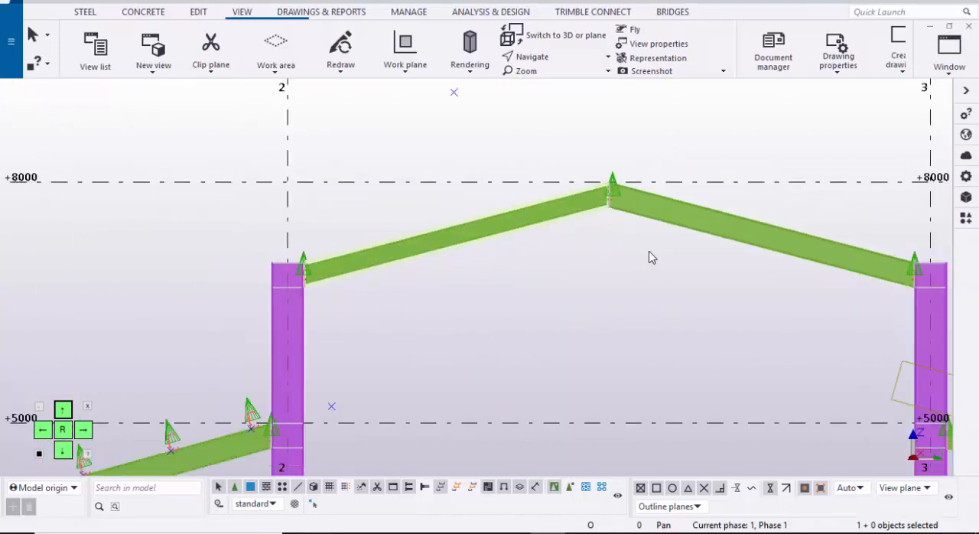
scroll(650, 258, up, 2)
Step: Set the work plane along the slope of the main rafter rising from grid 2 to the ridge, and end the command
click(406, 66)
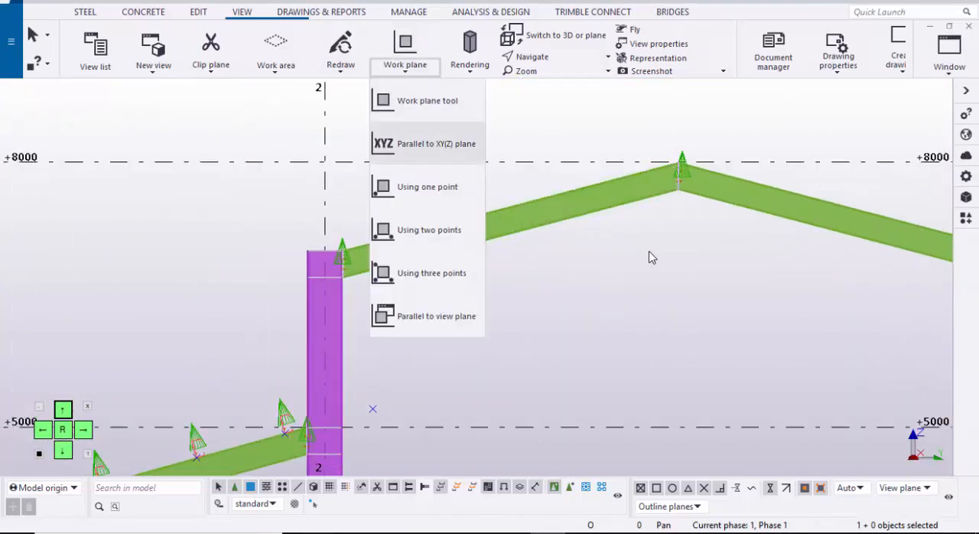
click(428, 101)
scroll(397, 224, up, 2)
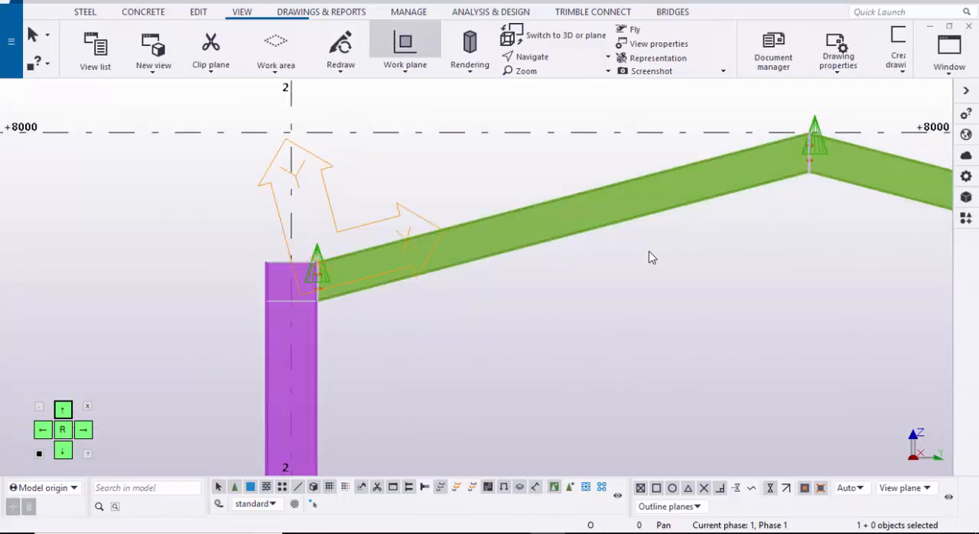
scroll(649, 258, down, 1)
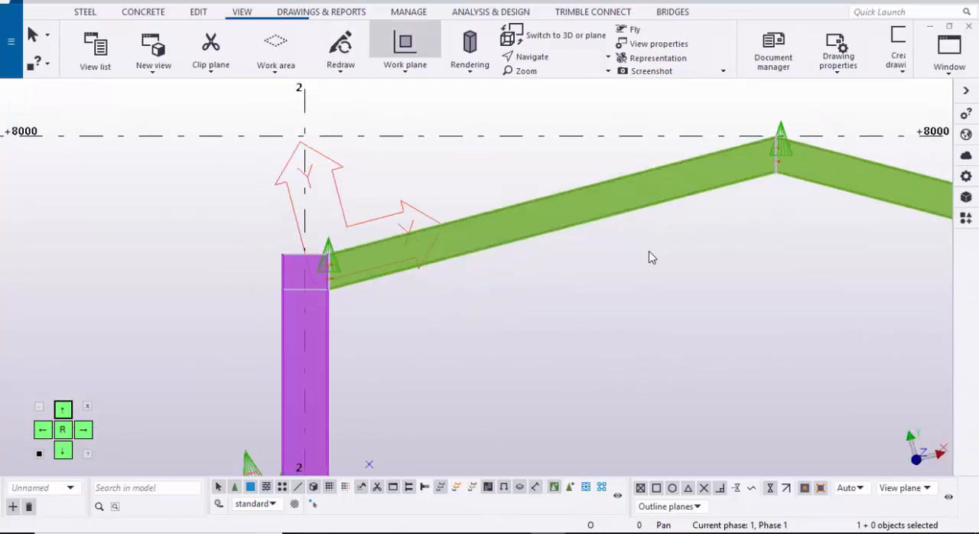
scroll(649, 257, up, 1)
scroll(650, 258, down, 2)
right_click(401, 126)
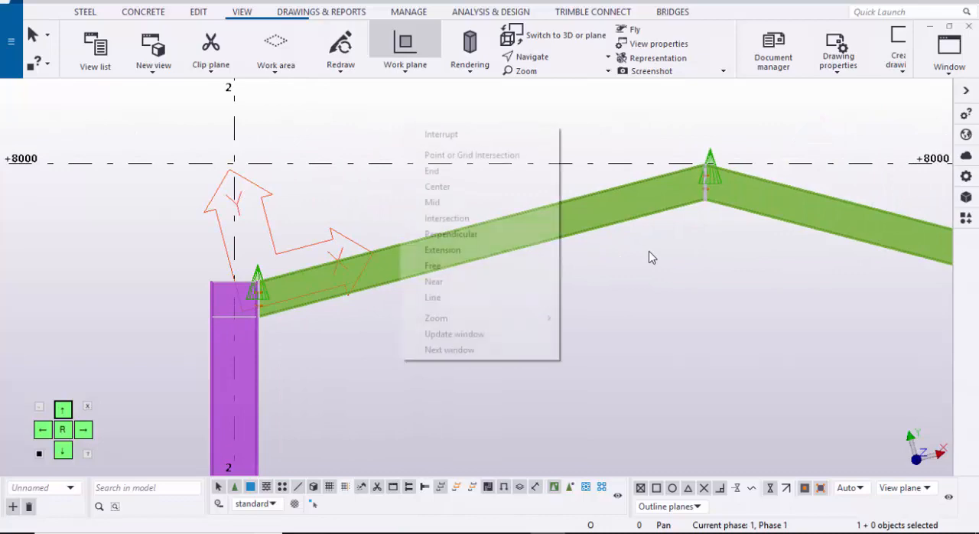
click(440, 136)
scroll(395, 200, down, 1)
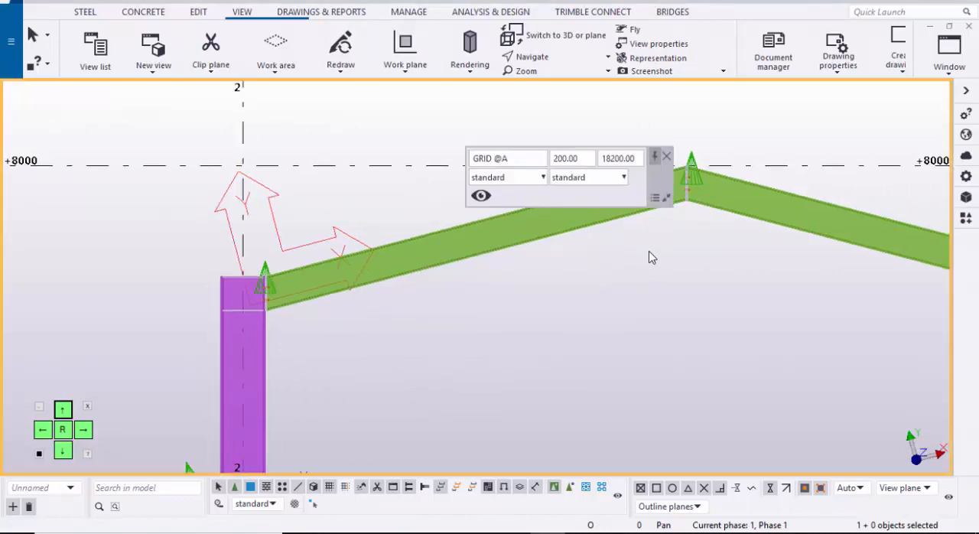
Step: Return to the 3D view and show the whole frame from the grid D corner
click(949, 66)
click(904, 173)
scroll(649, 258, down, 2)
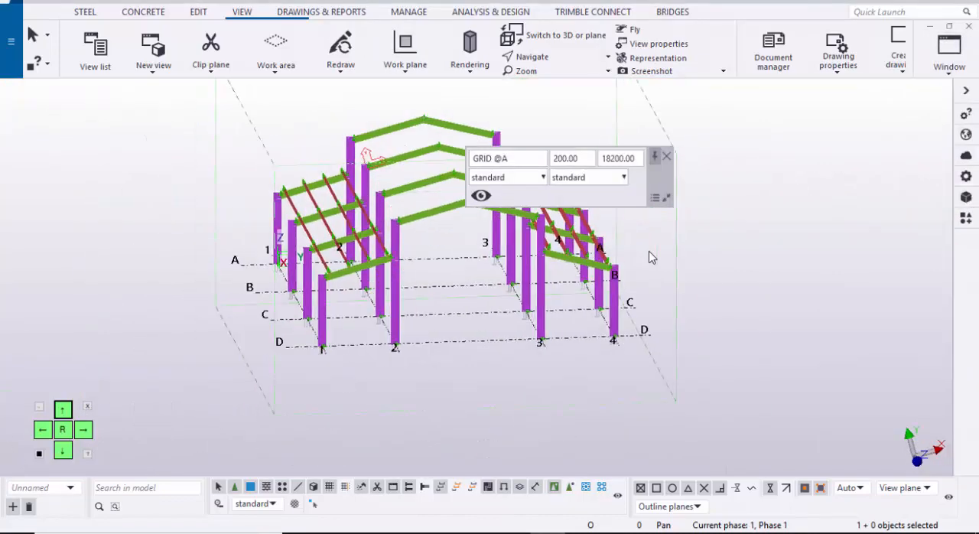
mouse_move(649, 258)
ctrl+middle_down()
mouse_move(608, 256)
mouse_move(698, 274)
mouse_move(602, 237)
mouse_move(627, 256)
mouse_move(612, 255)
ctrl+middle_up()
scroll(649, 257, up, 2)
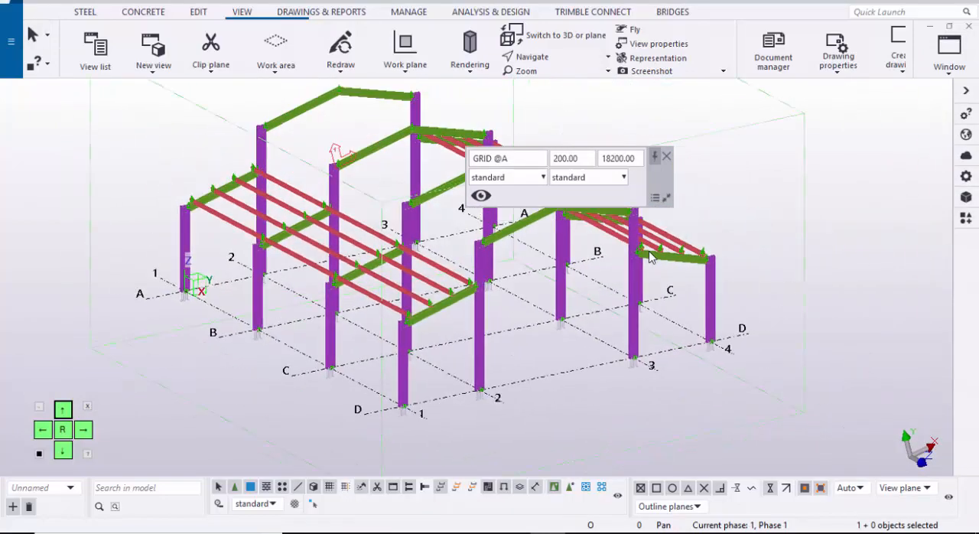
Step: Try a 6000 mm steel beam at ground level between the ends of grid lines D and C, and delete it
click(85, 12)
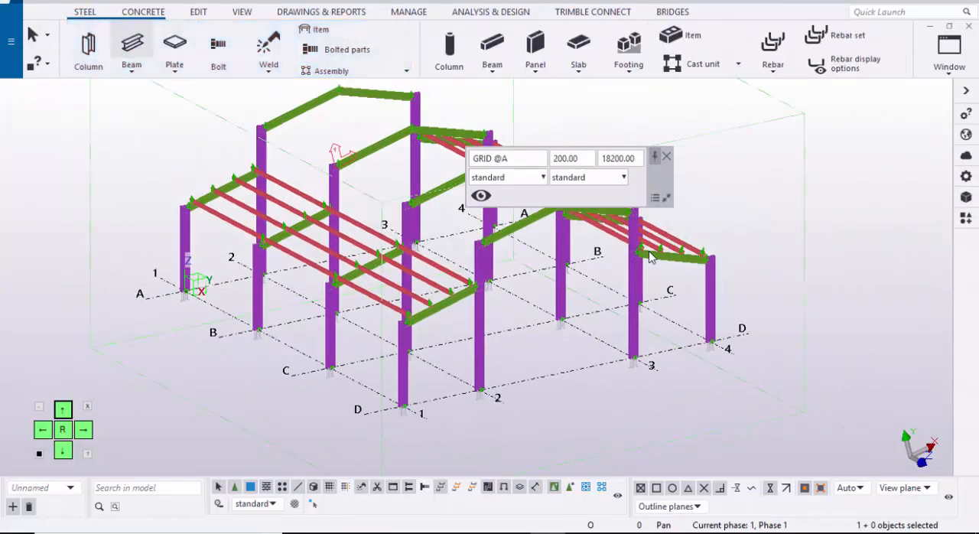
click(132, 44)
middle_drag(649, 258, 611, 237)
scroll(649, 257, up, 3)
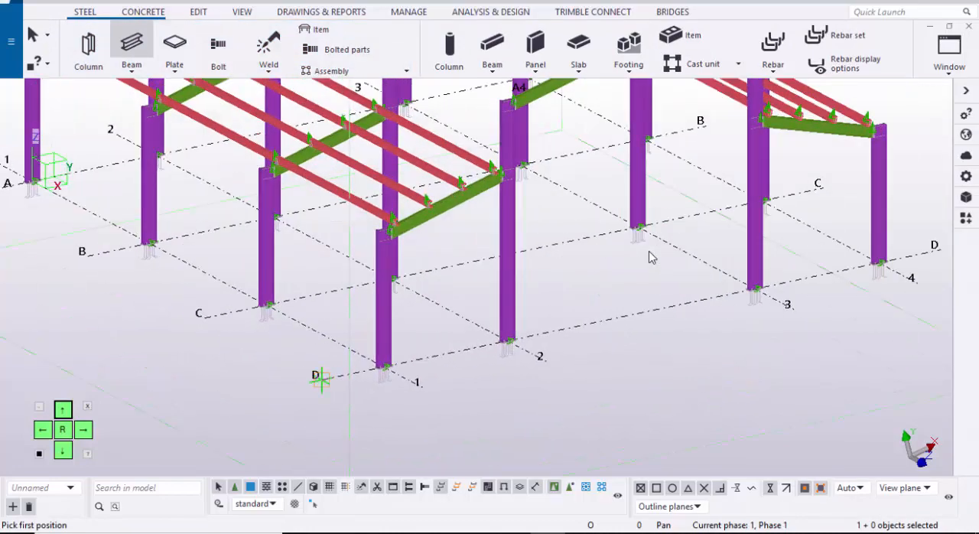
scroll(650, 258, up, 2)
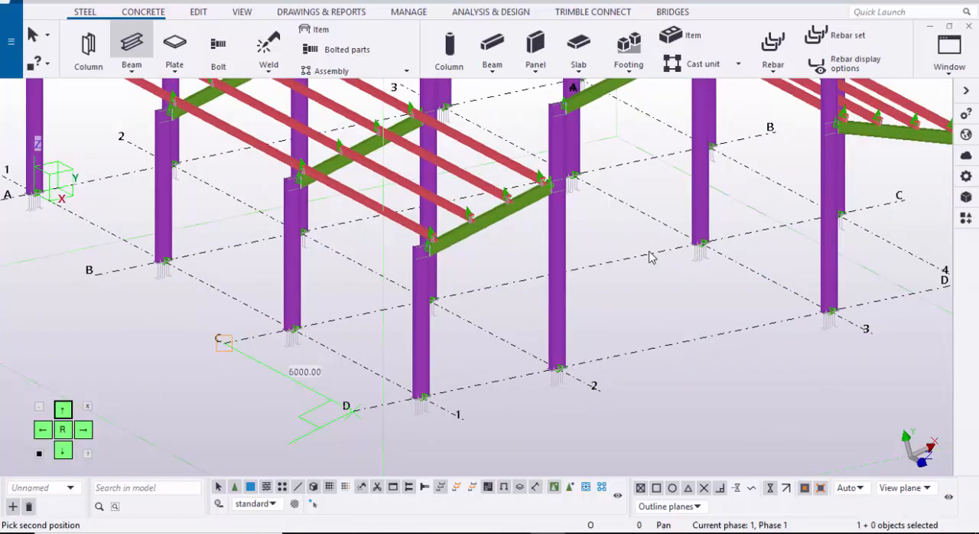
scroll(649, 258, up, 10)
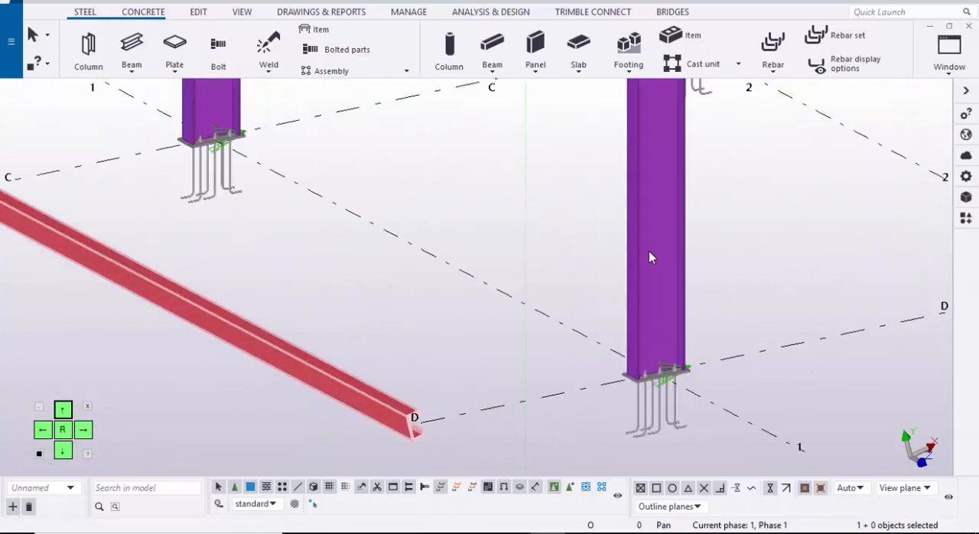
scroll(650, 258, down, 7)
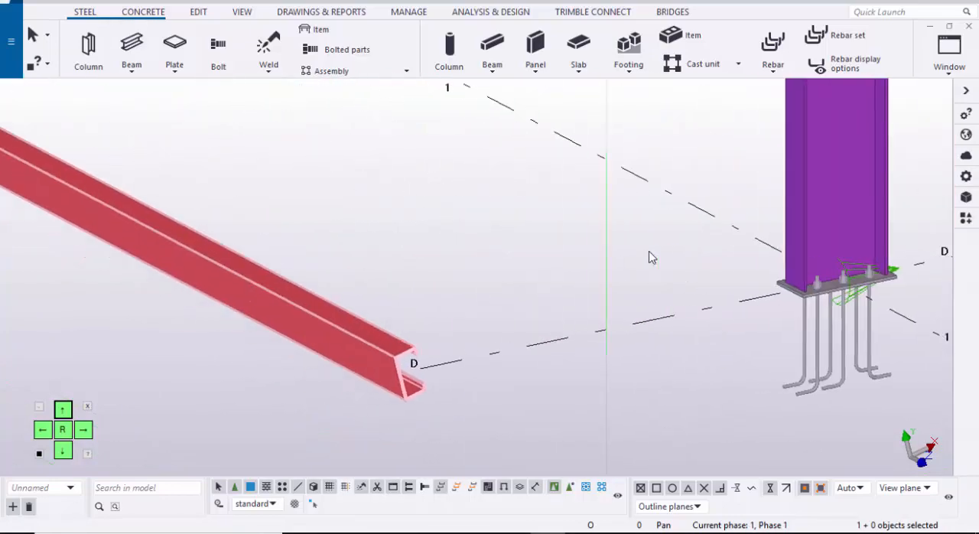
scroll(649, 258, down, 4)
scroll(650, 258, up, 2)
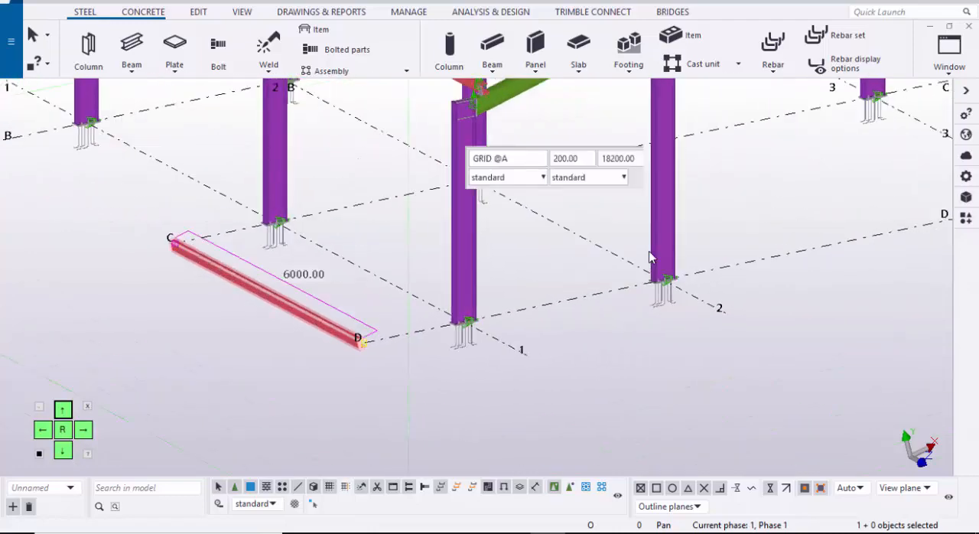
key(Delete)
Step: Rename all CC200-5-30-100 purlins on both lean-to roofs from grid A to D as PURLIN
scroll(649, 258, down, 8)
key(ctrl+p)
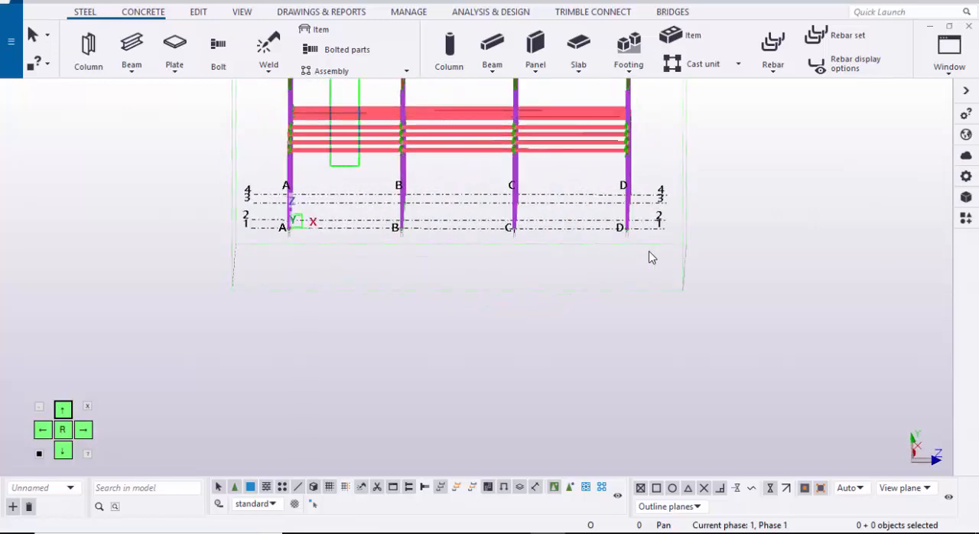
drag(359, 166, 331, 80)
ctrl+drag(442, 165, 437, 82)
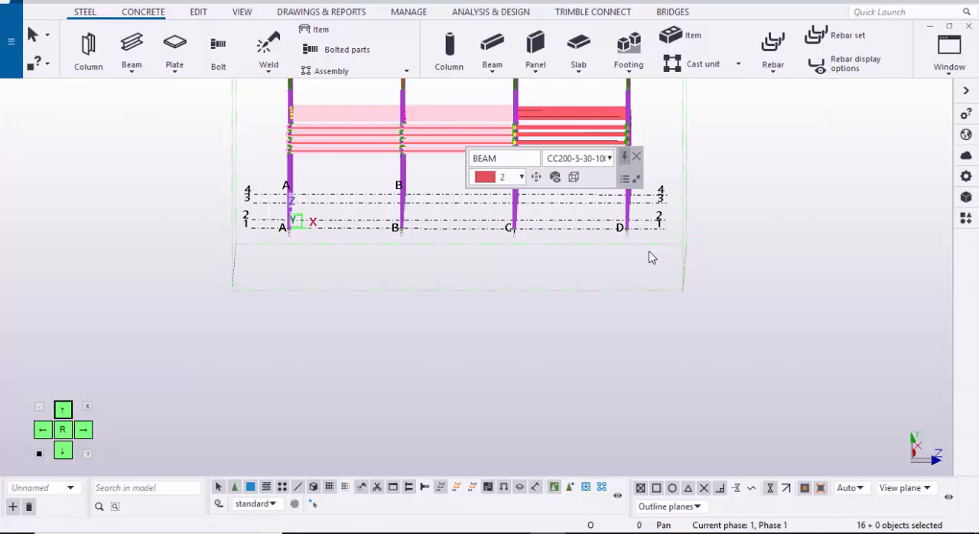
middle_drag(459, 115, 290, 123)
ctrl+drag(407, 171, 387, 104)
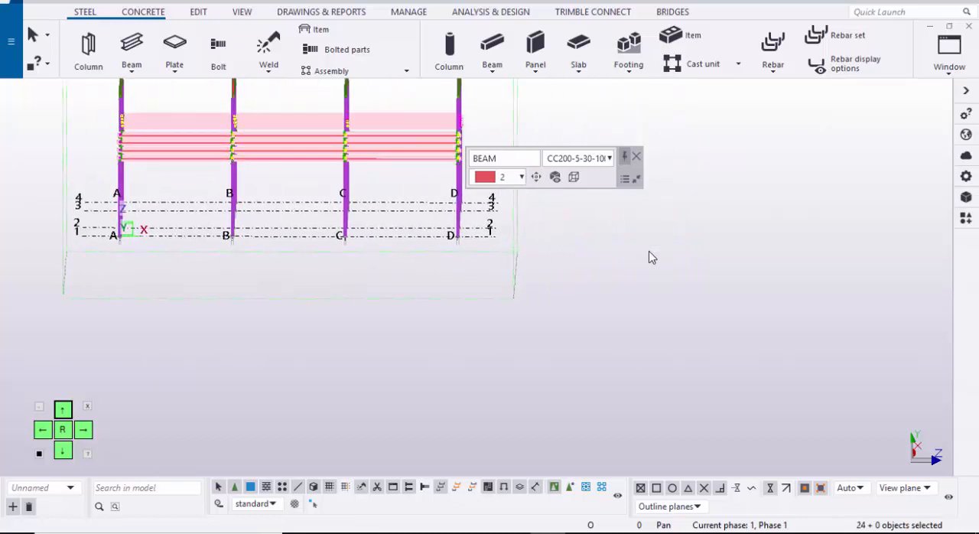
scroll(651, 257, down, 1)
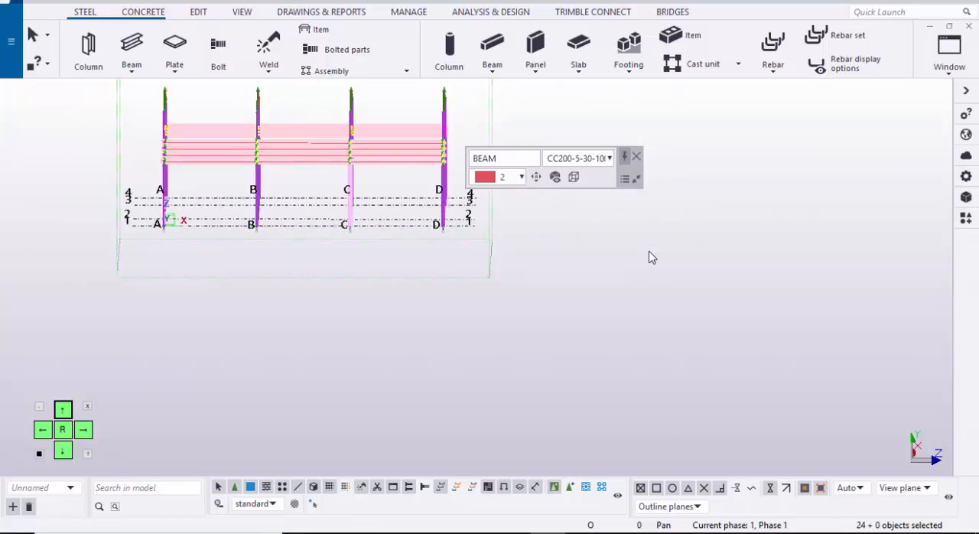
key(alt+Return)
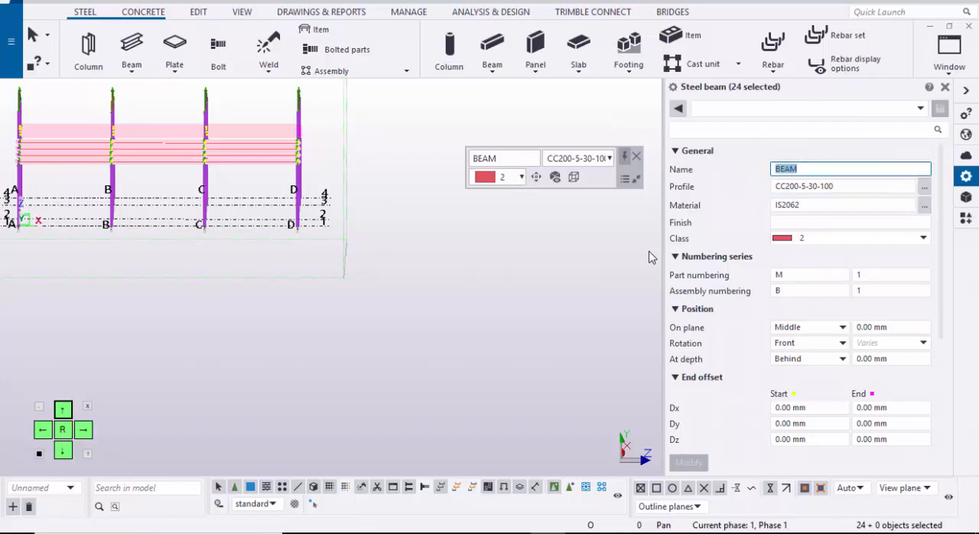
text(pu)
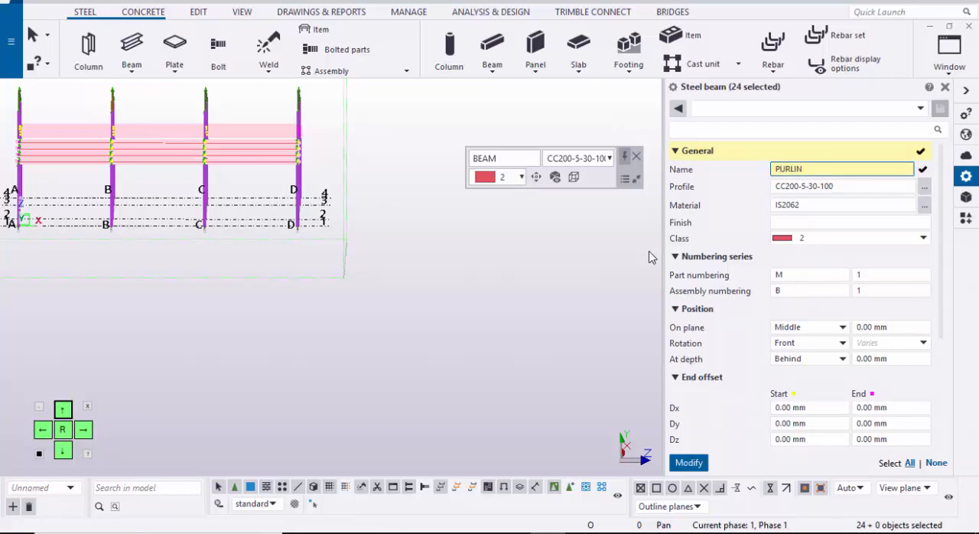
click(688, 463)
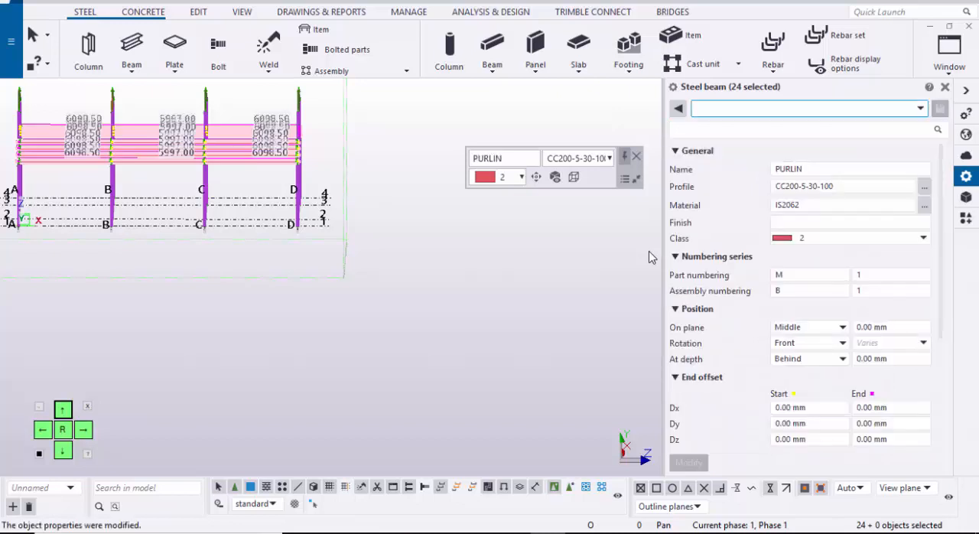
key(Down)
key(Down)
key(Down)
key(Down)
key(Down)
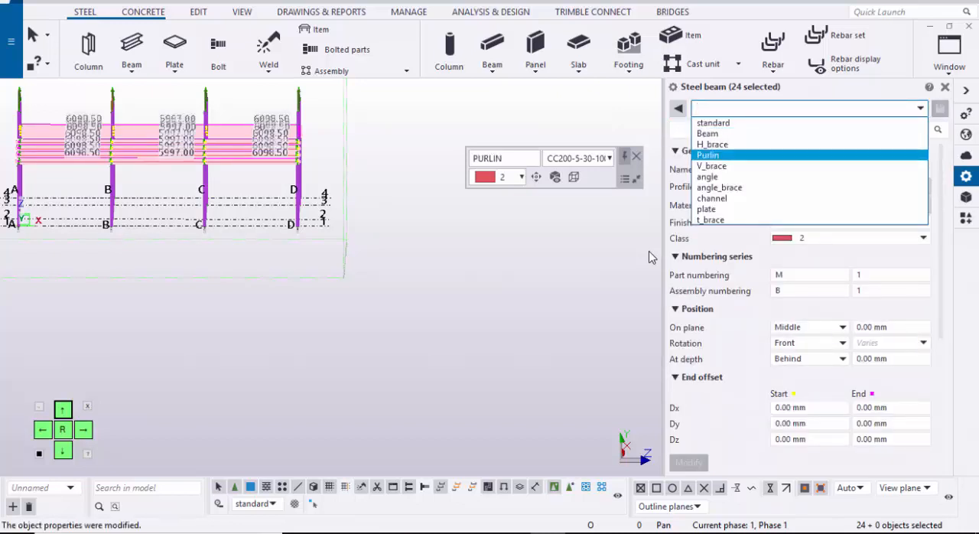
key(Up)
key(Up)
key(Up)
key(Up)
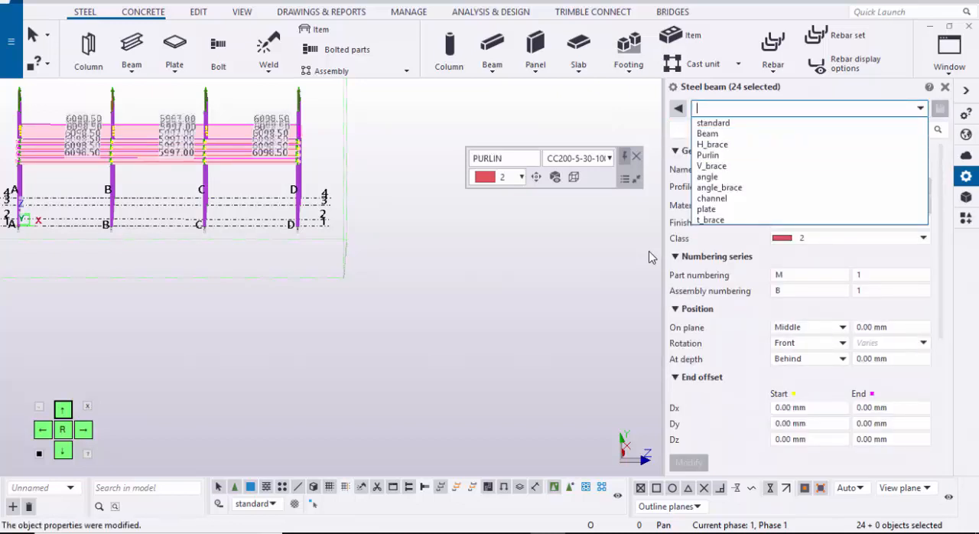
key(Escape)
key(Escape)
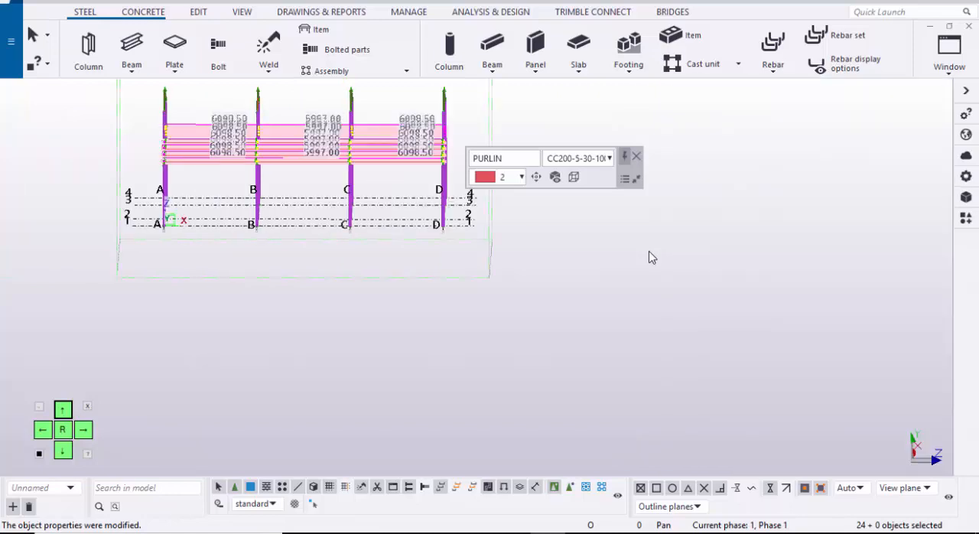
Step: Create a 6000 mm purlin beam at ground level from the end of grid line D to the end of grid line C, outside grid 1
key(ctrl+p)
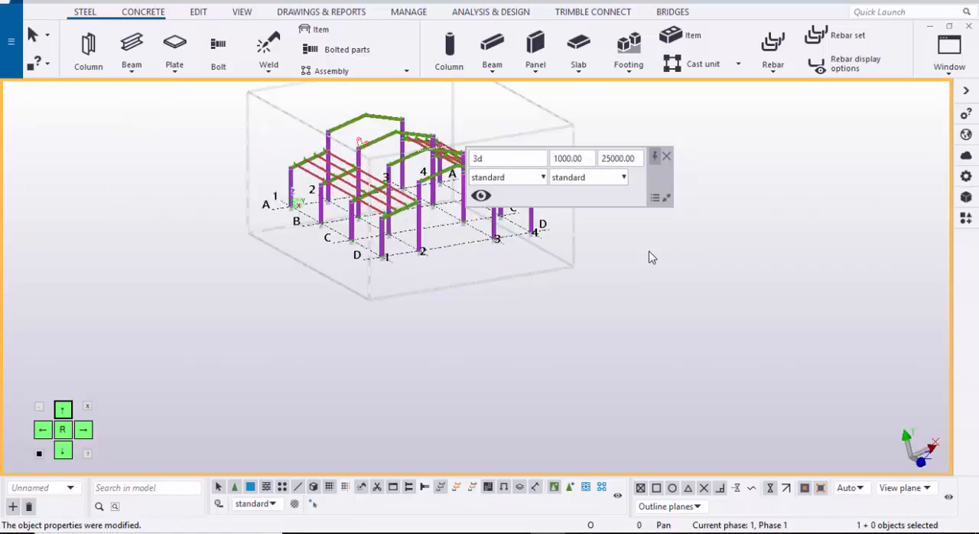
scroll(356, 267, up, 5)
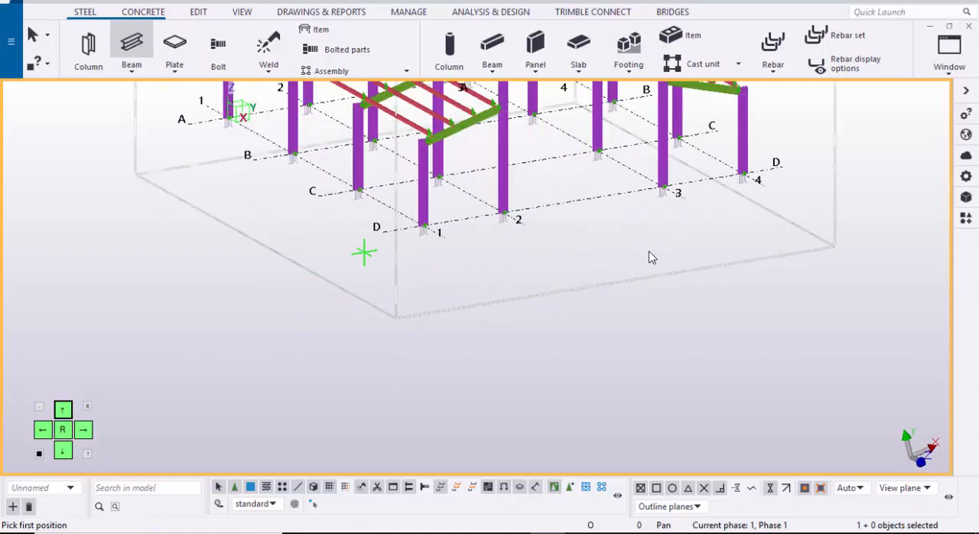
click(381, 220)
middle_drag(290, 191, 334, 245)
scroll(329, 229, up, 2)
click(318, 210)
key(Escape)
scroll(413, 249, up, 2)
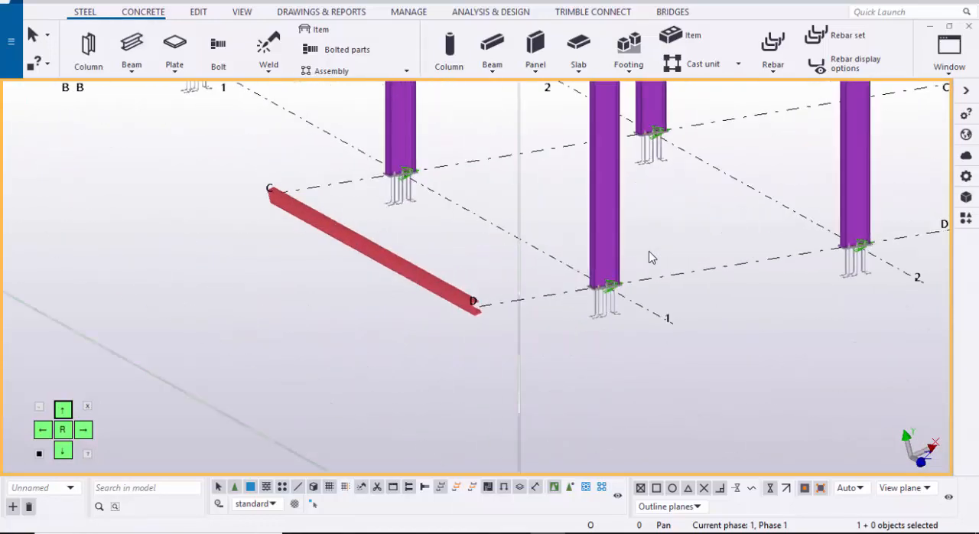
Step: Inspect the new purlin's beam properties and examine the frame from the grid A side
double_click(402, 262)
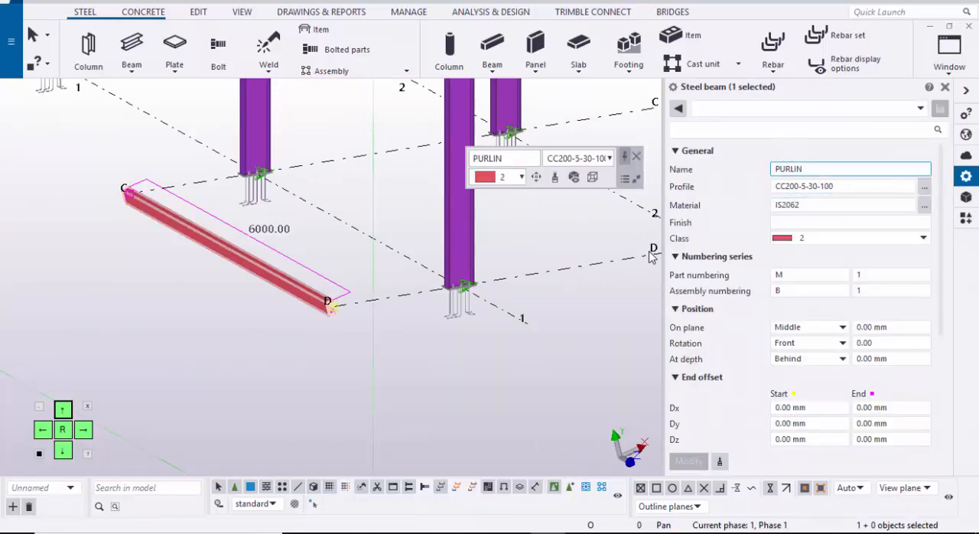
scroll(650, 257, down, 2)
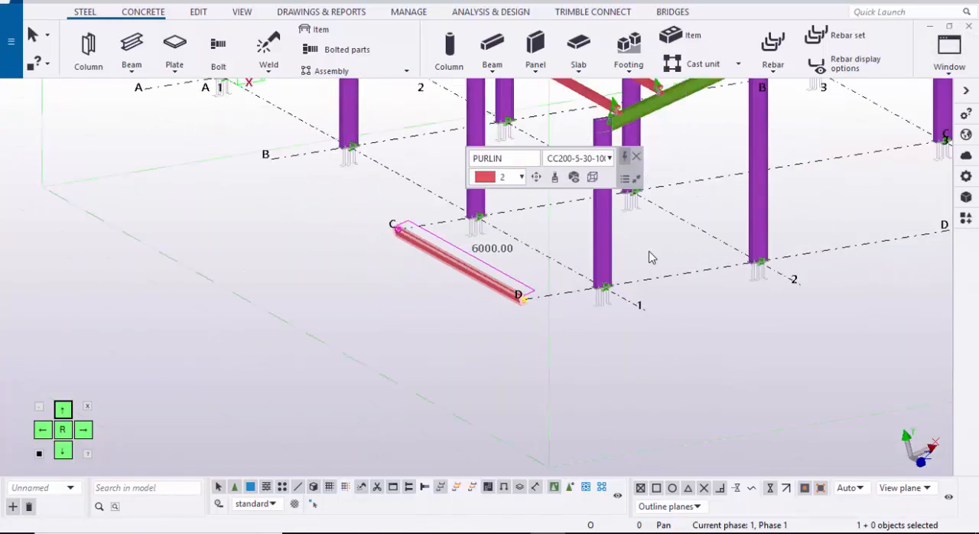
key(ctrl+Right)
key(ctrl+Right)
key(ctrl+Right)
key(ctrl+Right)
key(ctrl+Right)
key(ctrl+Right)
key(ctrl+Right)
key(ctrl+Right)
key(ctrl+Right)
key(ctrl+Right)
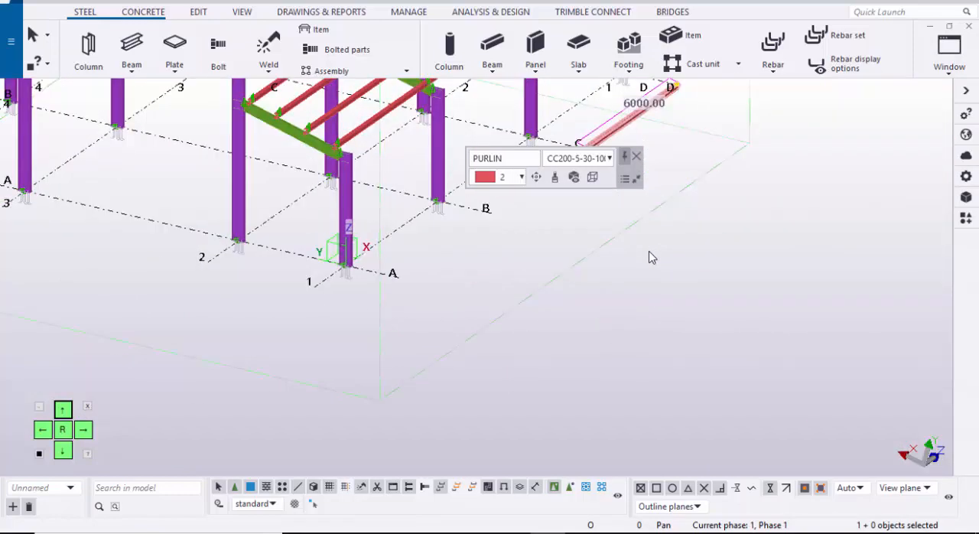
Step: Create a purlin beam at ground level from the end of grid line C to the end of grid line B
click(651, 257)
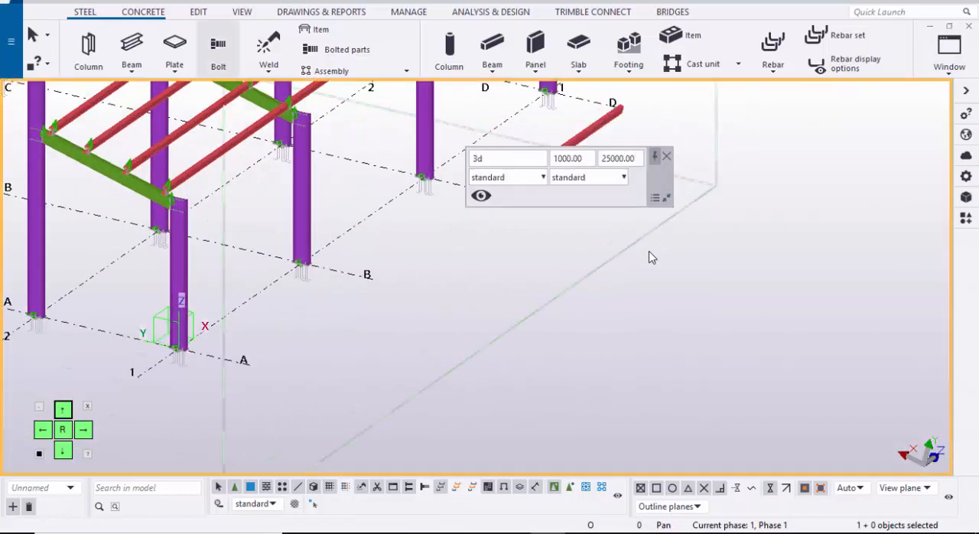
middle_drag(650, 257, 505, 266)
scroll(650, 257, up, 2)
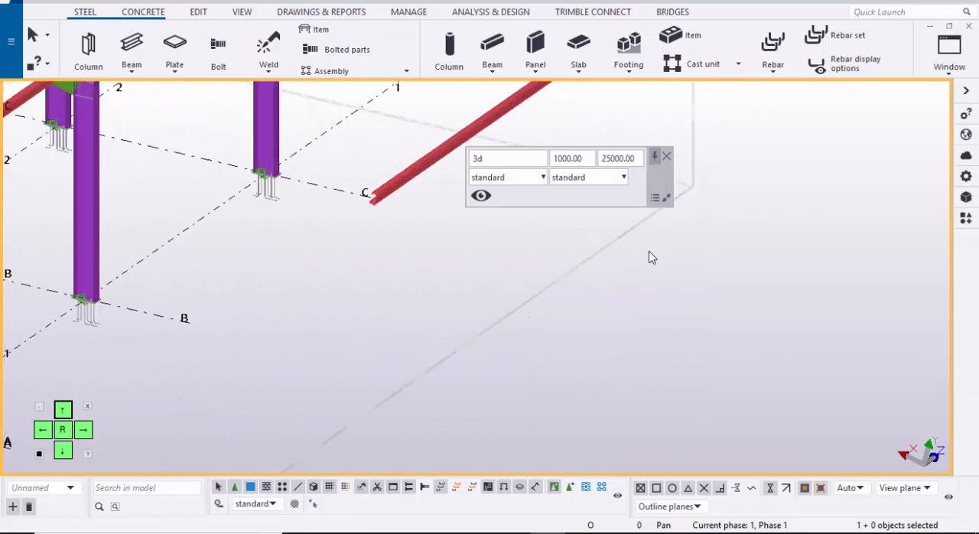
click(131, 44)
scroll(341, 215, up, 2)
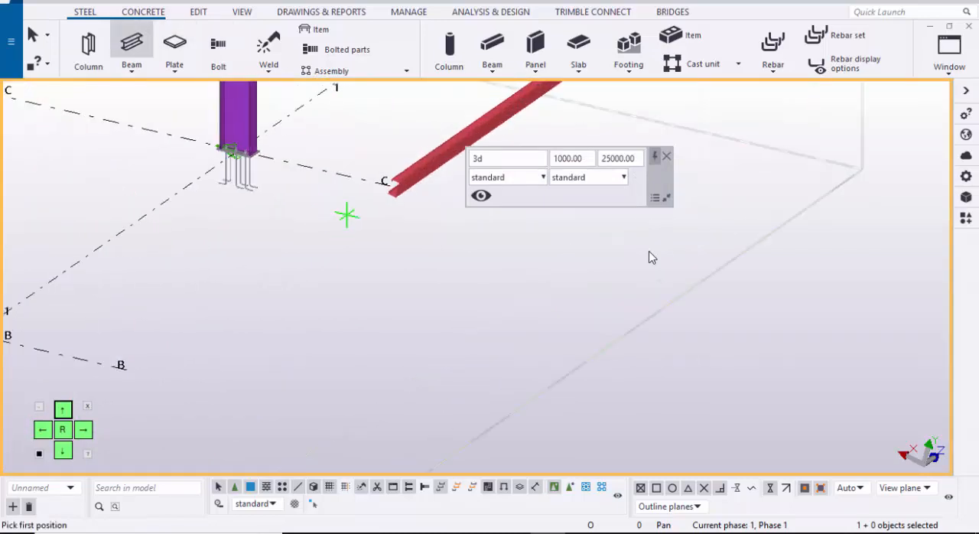
click(390, 185)
scroll(282, 275, down, 2)
middle_drag(282, 275, 416, 257)
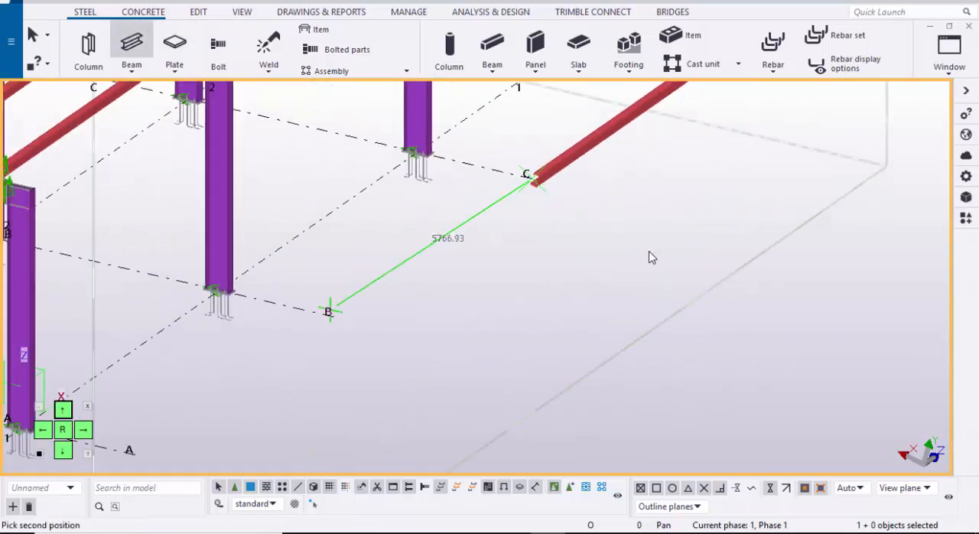
click(333, 317)
Step: Create a 5900 mm purlin beam at ground level from the end of grid line B to the end of grid line A
scroll(334, 317, up, 3)
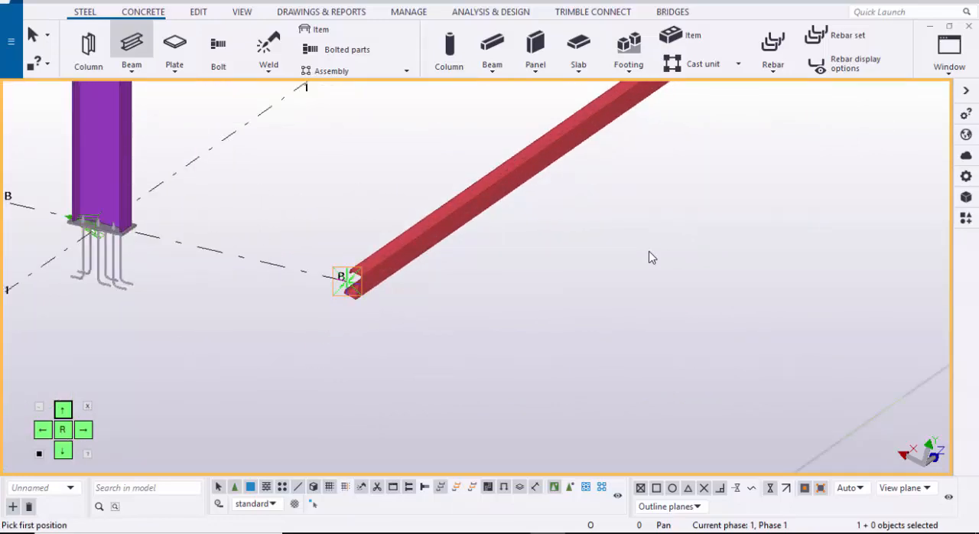
click(348, 281)
scroll(417, 317, down, 3)
middle_drag(298, 365, 502, 250)
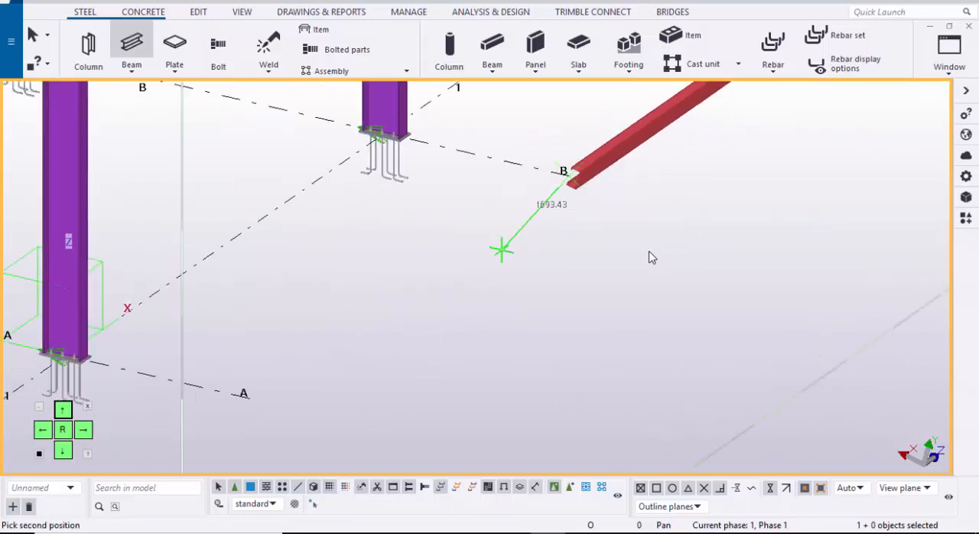
click(254, 394)
scroll(255, 395, up, 5)
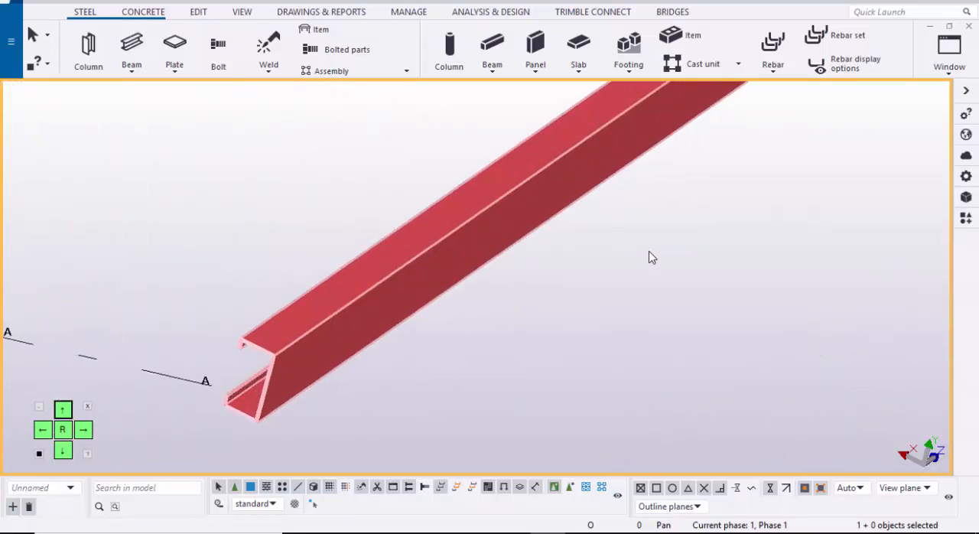
key(Escape)
Step: Review the ground-level purlin line from A to D, and open the GRID @A view
scroll(310, 367, down, 7)
scroll(351, 344, down, 4)
ctrl+middle_drag(350, 343, 229, 375)
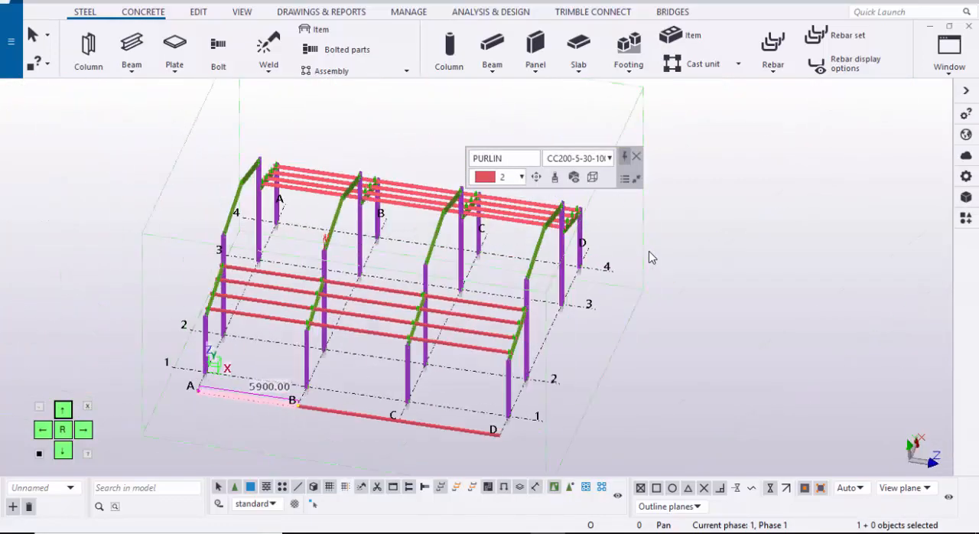
middle_drag(345, 424, 321, 329)
scroll(320, 329, up, 2)
click(648, 257)
scroll(648, 257, down, 4)
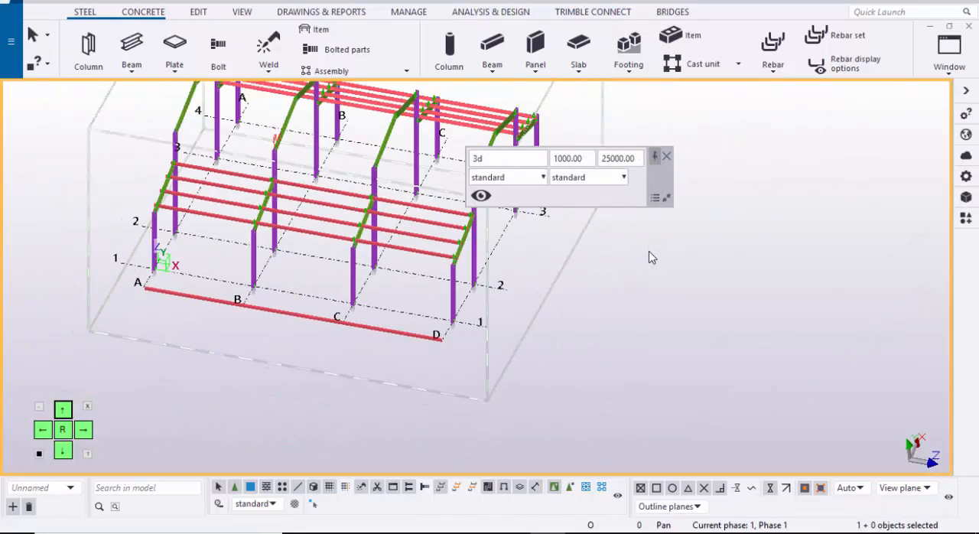
click(950, 55)
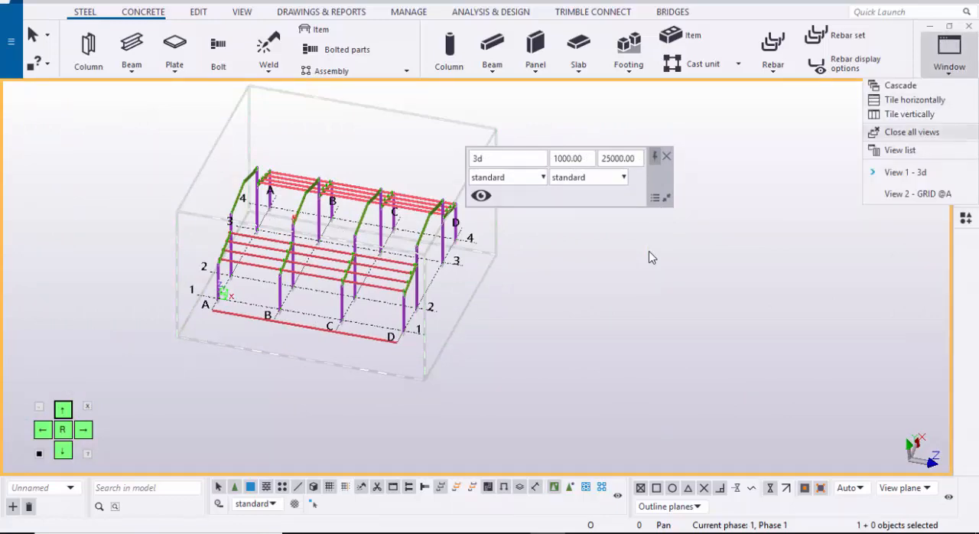
click(918, 195)
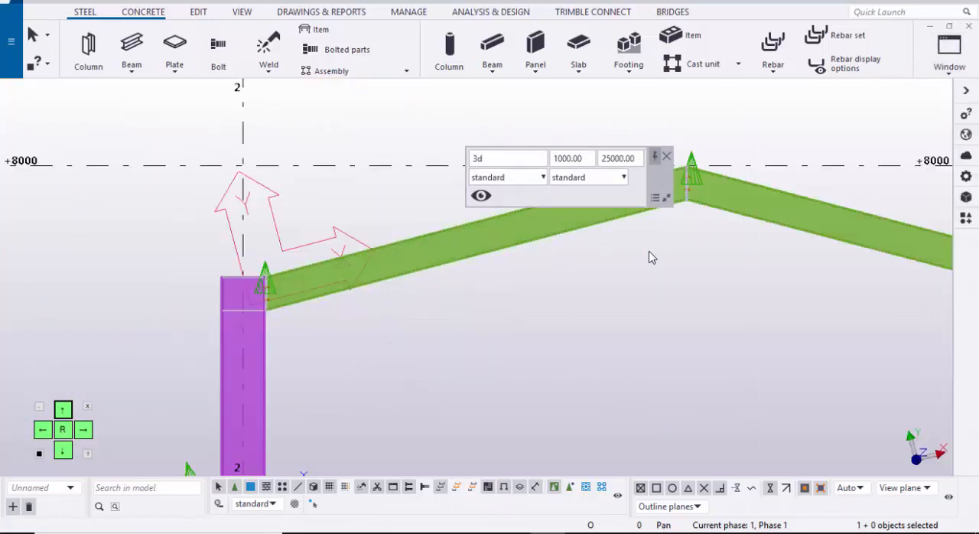
Step: Place points on the top edge of the main gable rafter at its grid 2 column end and at its ridge end
middle_drag(280, 278, 325, 329)
scroll(325, 329, up, 5)
scroll(648, 257, down, 2)
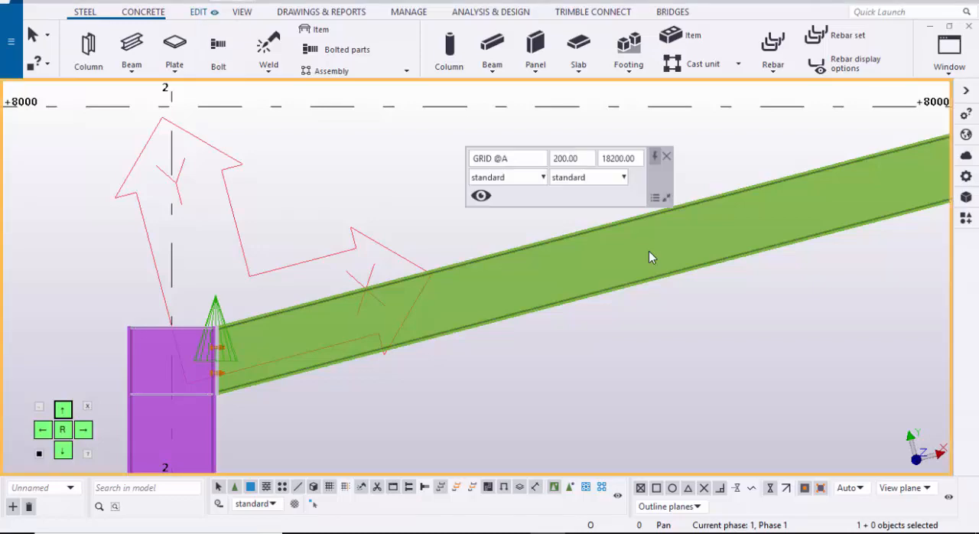
scroll(230, 42, down, 5)
click(822, 57)
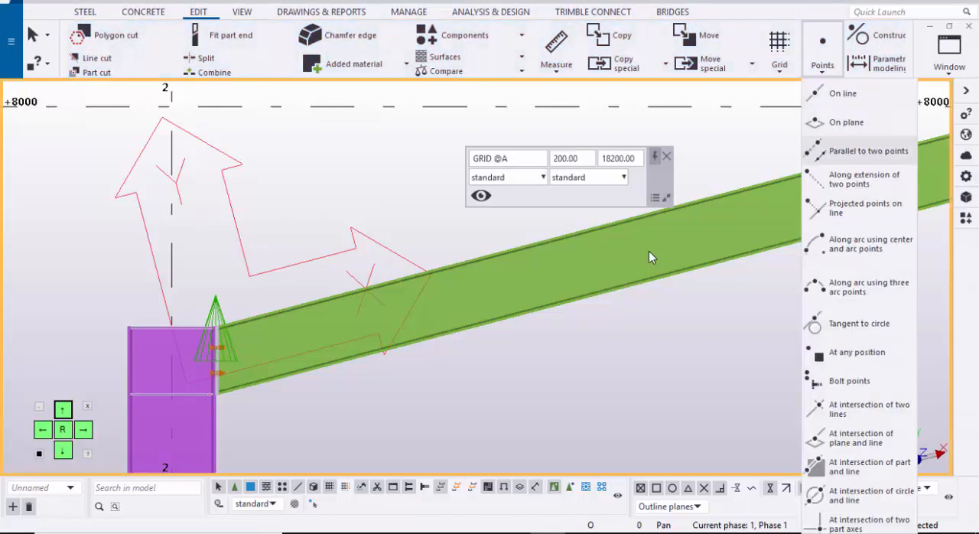
click(857, 353)
middle_drag(250, 343, 354, 325)
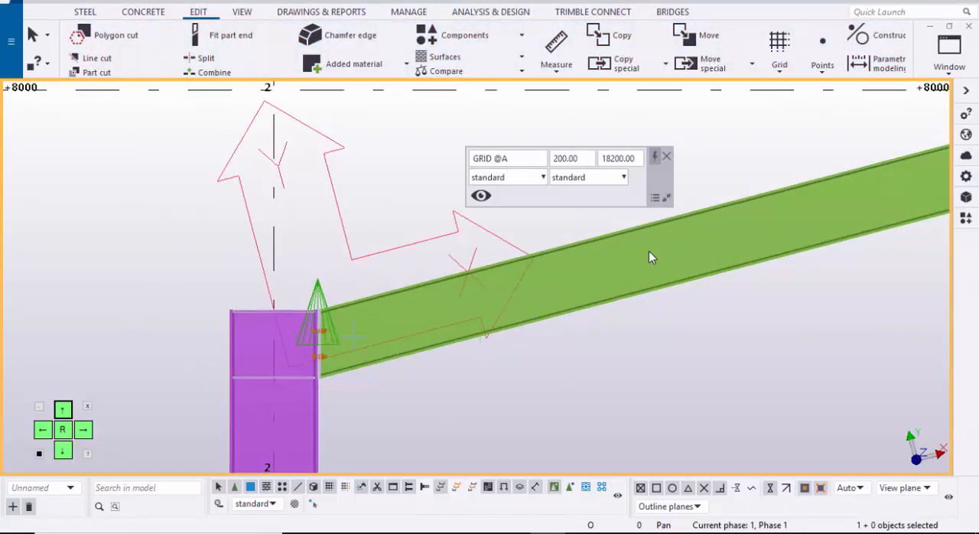
scroll(353, 325, up, 3)
scroll(648, 257, up, 5)
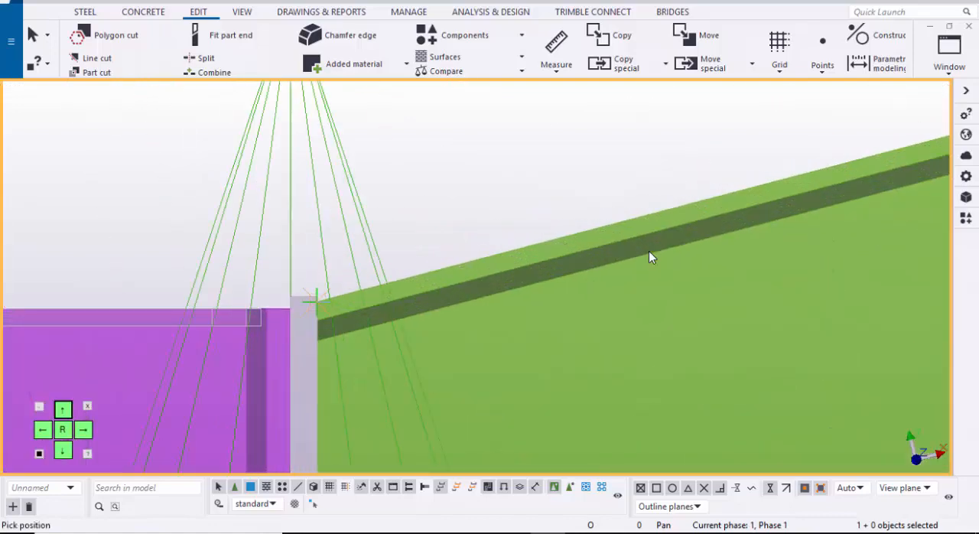
scroll(648, 257, down, 8)
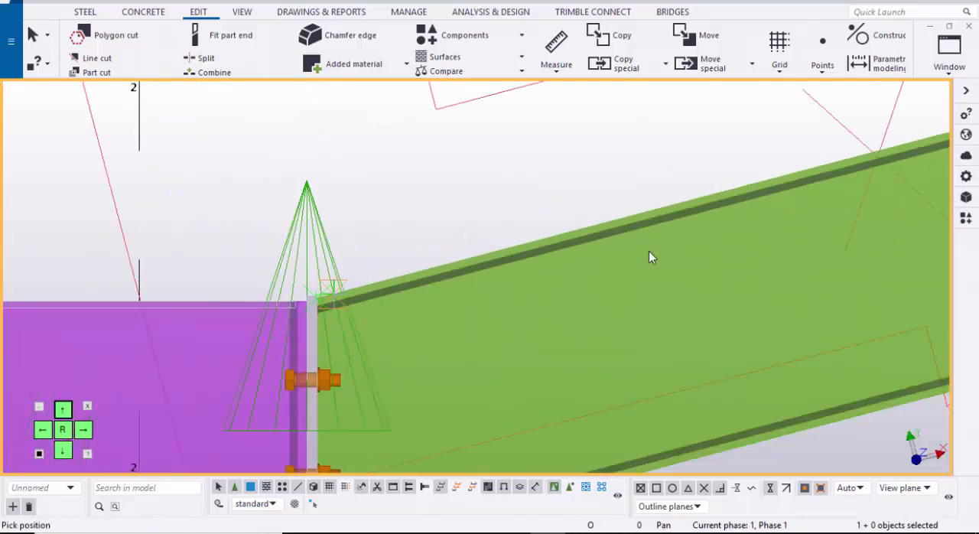
scroll(649, 257, up, 6)
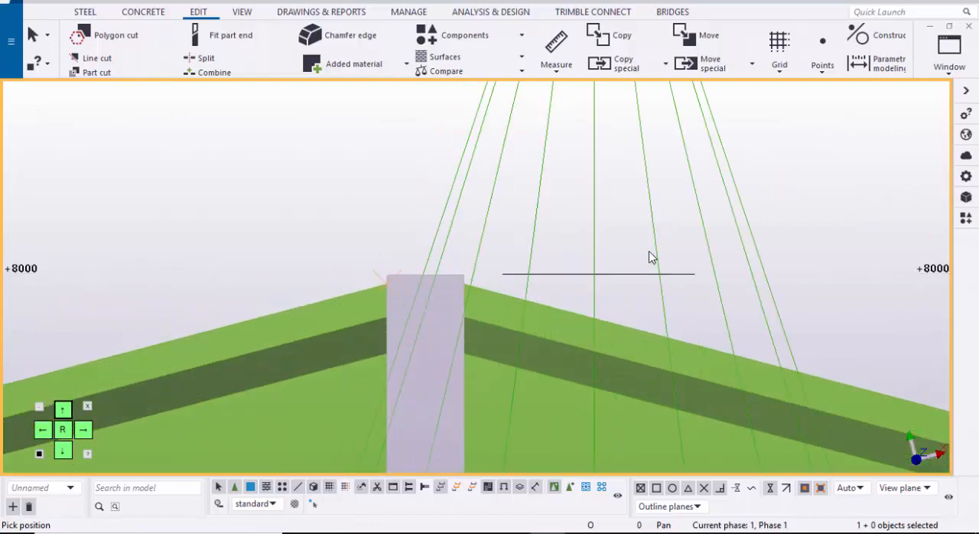
key(Escape)
Step: Move the point at the rafter's grid 2 column end 150 mm up the slope along the rafter's top edge
scroll(649, 257, down, 9)
middle_drag(649, 257, 832, 198)
scroll(650, 257, up, 6)
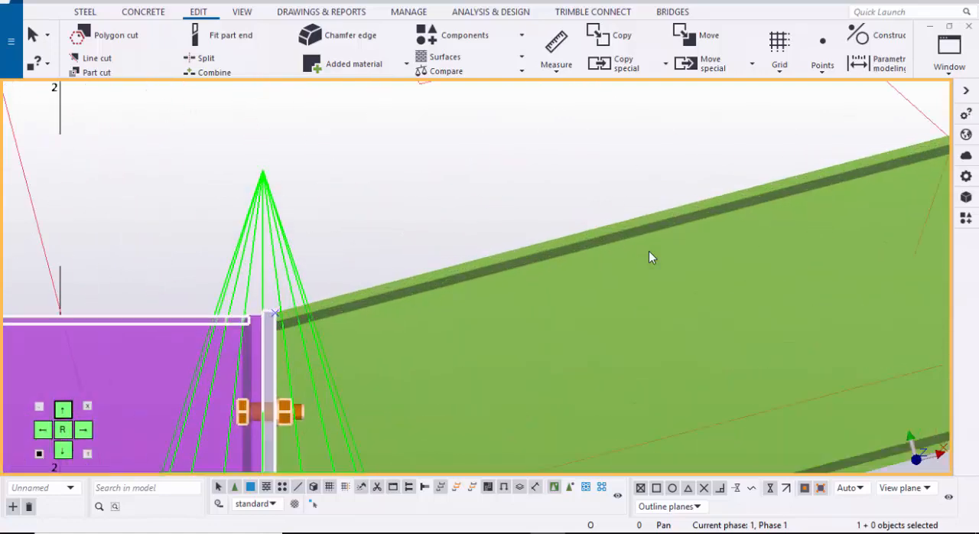
scroll(272, 313, up, 3)
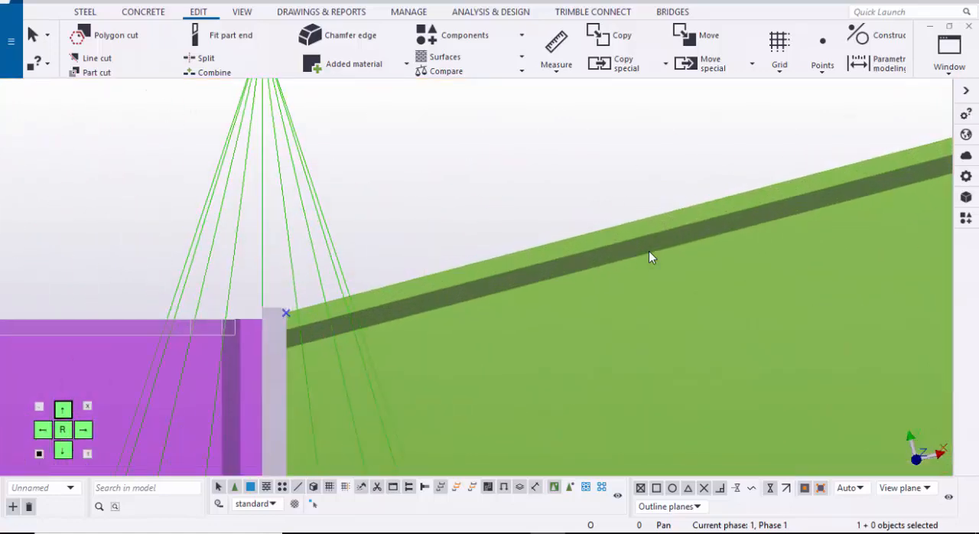
right_click(407, 191)
mouse_move(466, 305)
click(442, 288)
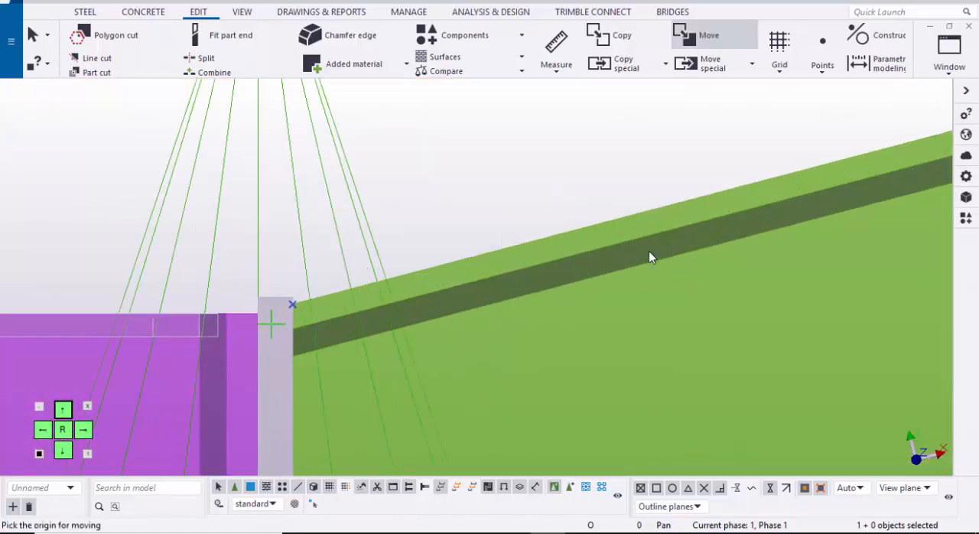
click(293, 304)
scroll(505, 277, down, 1)
middle_drag(505, 277, 317, 317)
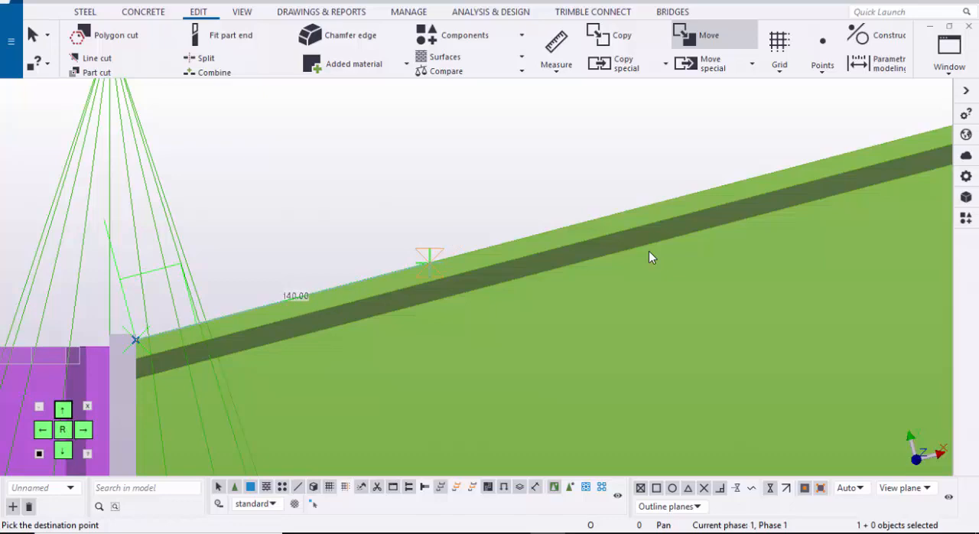
text(150)
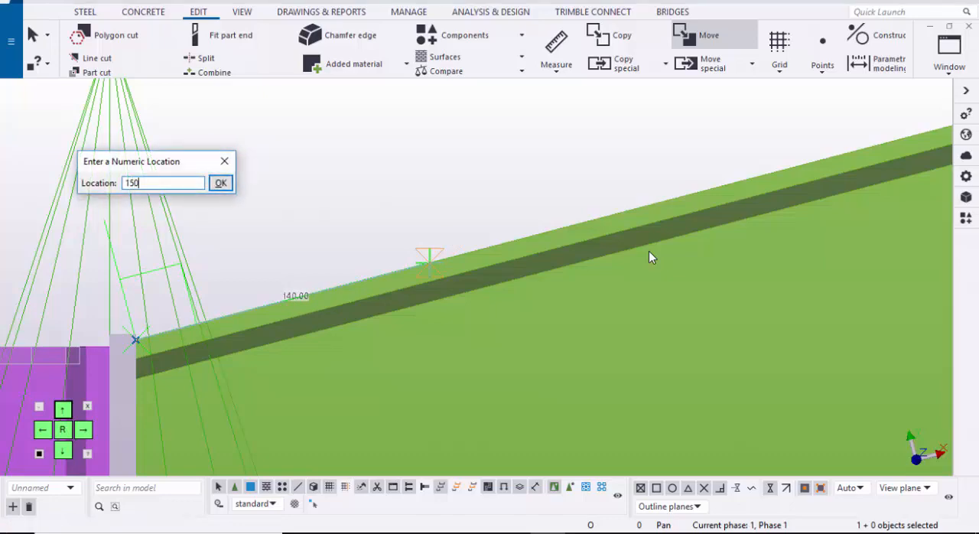
key(Return)
scroll(649, 258, down, 6)
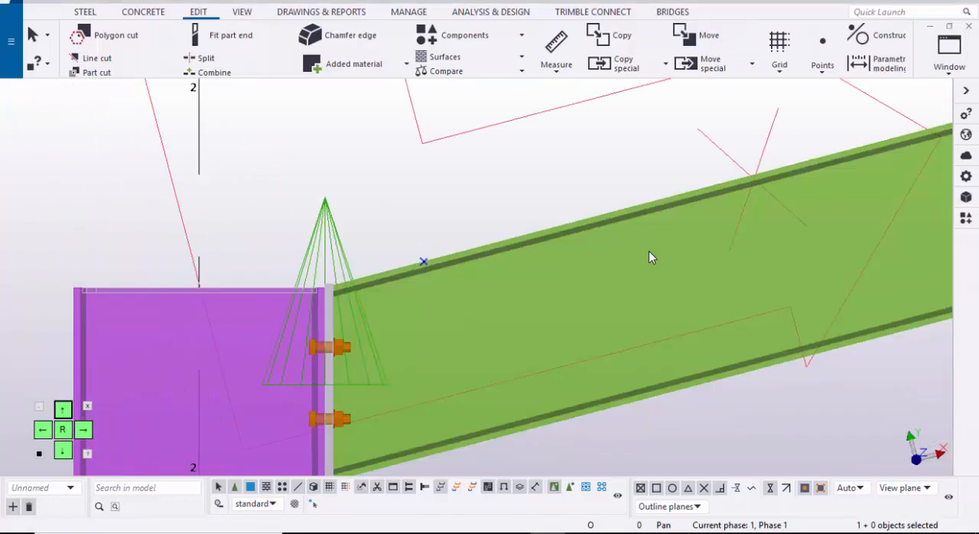
Step: Move the point at the rafter's ridge end 150 mm down the slope along the rafter's top edge
middle_drag(650, 257, 477, 318)
scroll(650, 258, down, 2)
scroll(649, 258, up, 5)
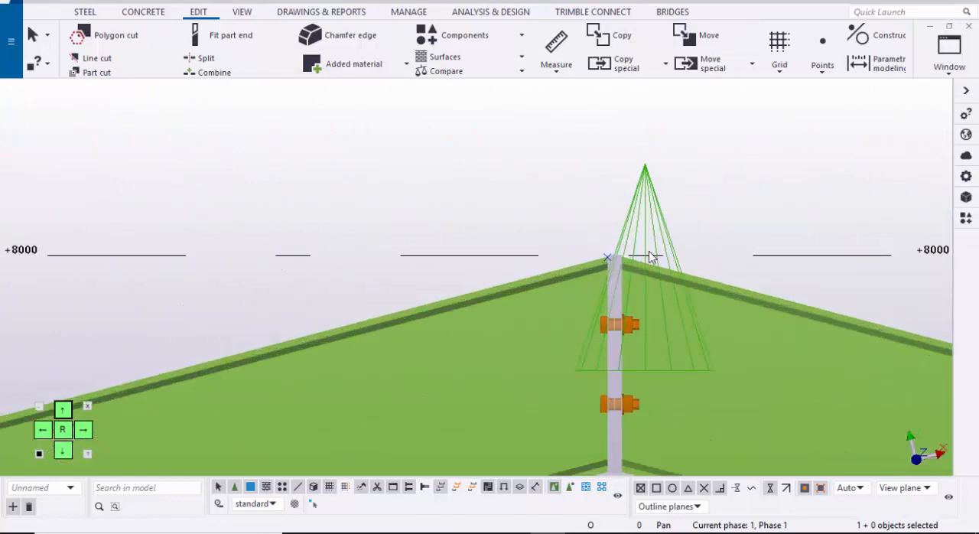
scroll(615, 256, up, 4)
right_click(464, 163)
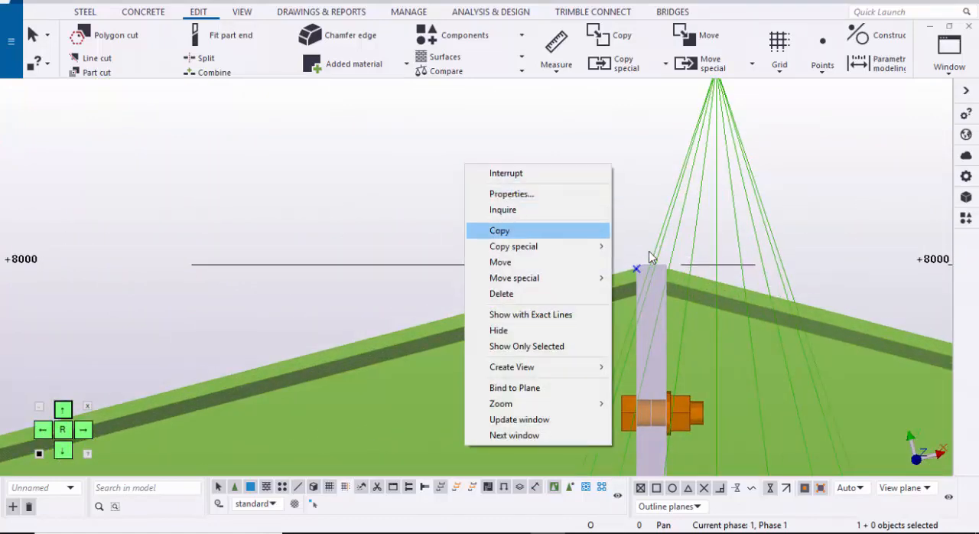
click(501, 262)
scroll(650, 258, up, 2)
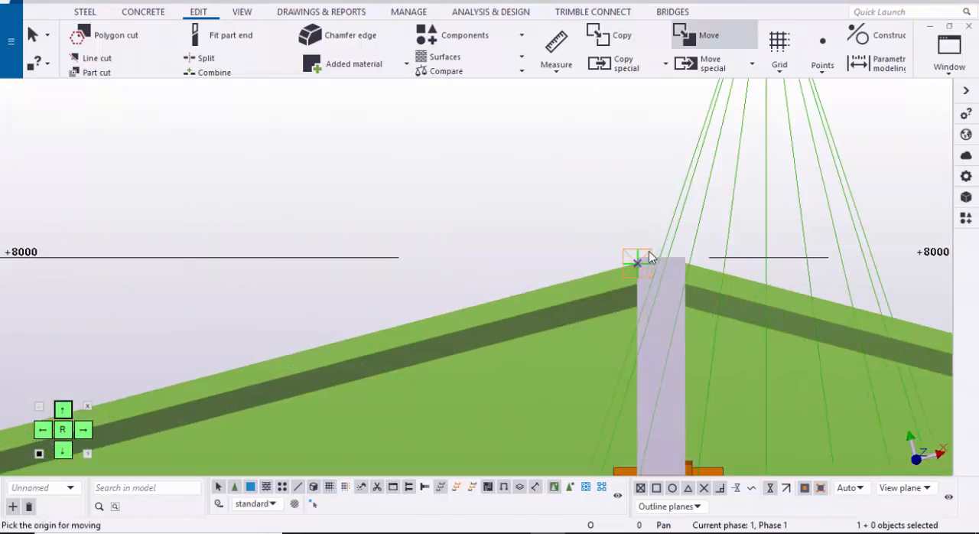
scroll(650, 258, up, 1)
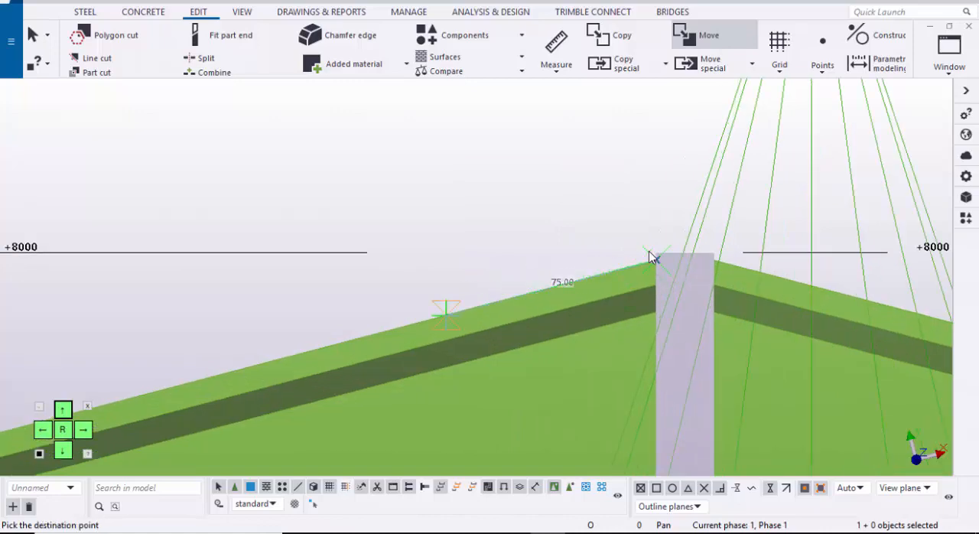
text(150)
key(Return)
scroll(649, 258, down, 5)
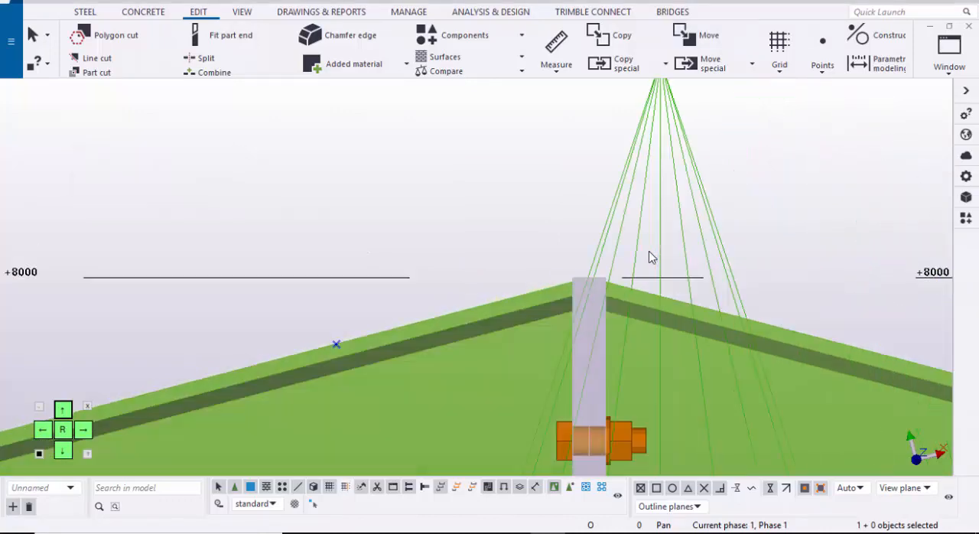
Step: Add 2 divided line points between the column-end and ridge-end points on the gable rafter's top edge
scroll(649, 257, down, 5)
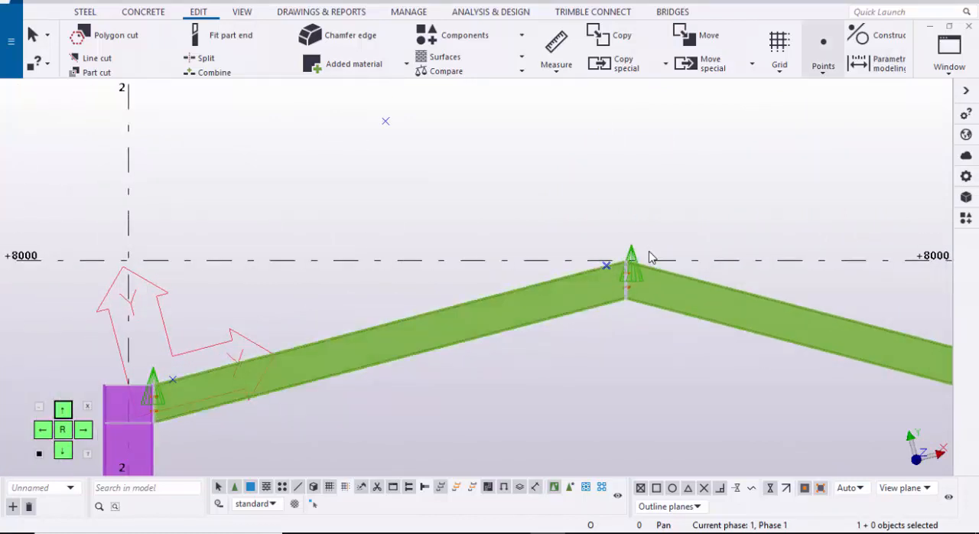
click(823, 60)
click(844, 92)
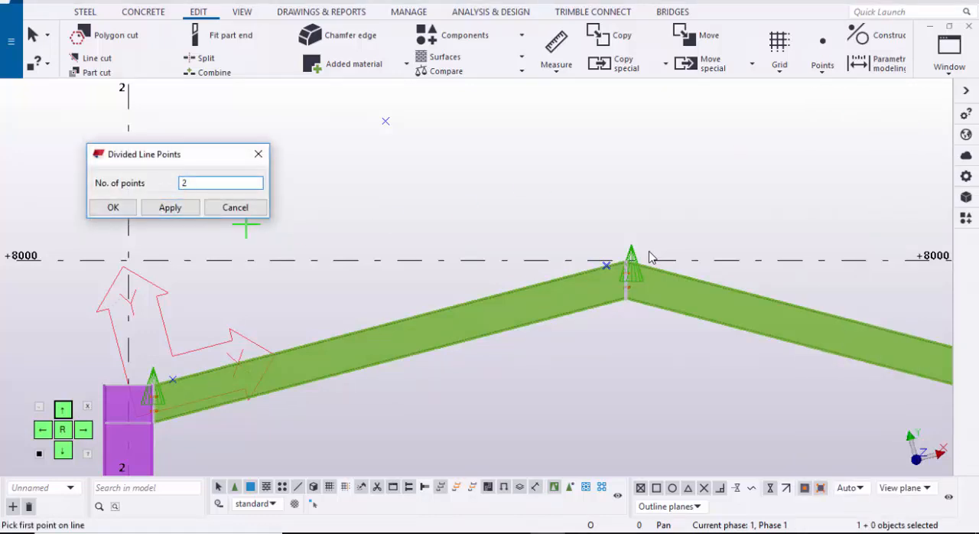
click(126, 207)
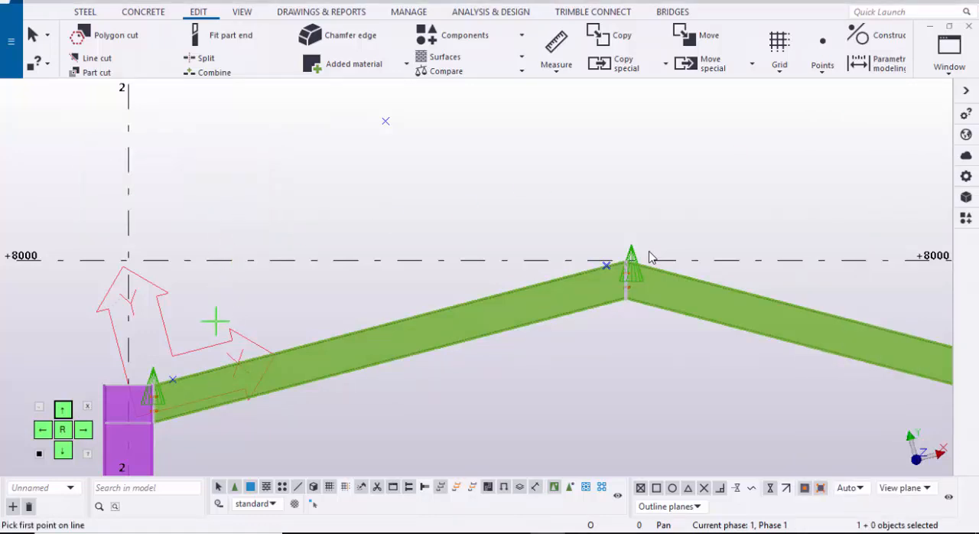
click(173, 379)
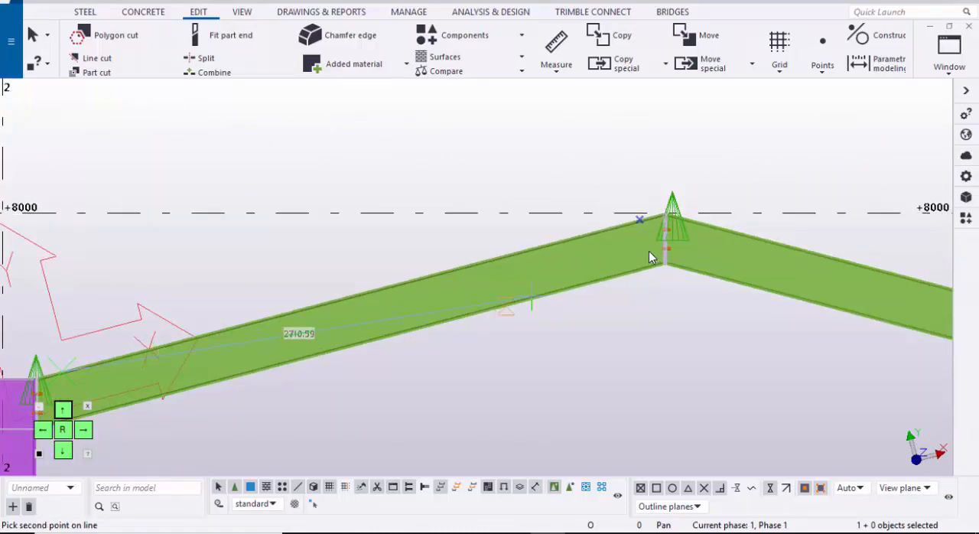
scroll(649, 257, up, 4)
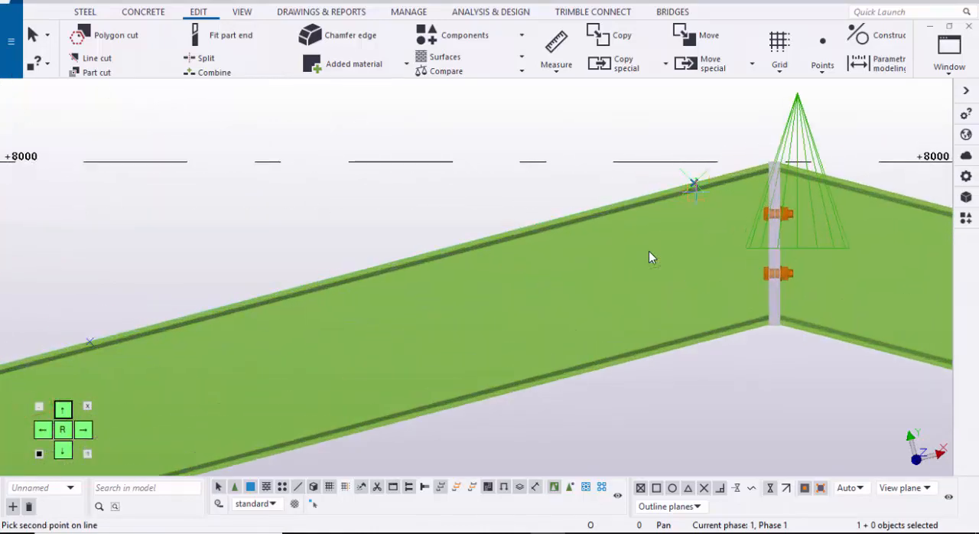
scroll(649, 257, down, 5)
click(649, 257)
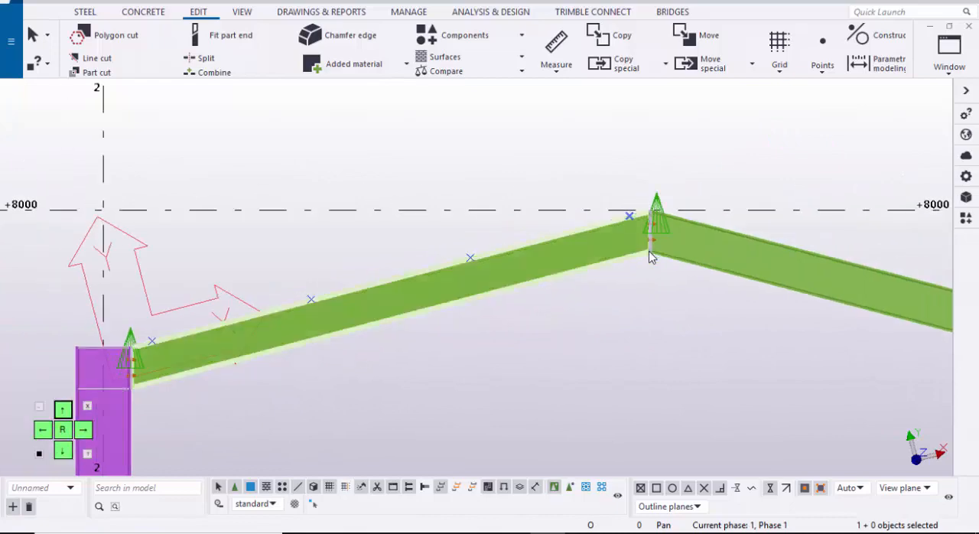
scroll(648, 257, down, 2)
scroll(649, 257, up, 3)
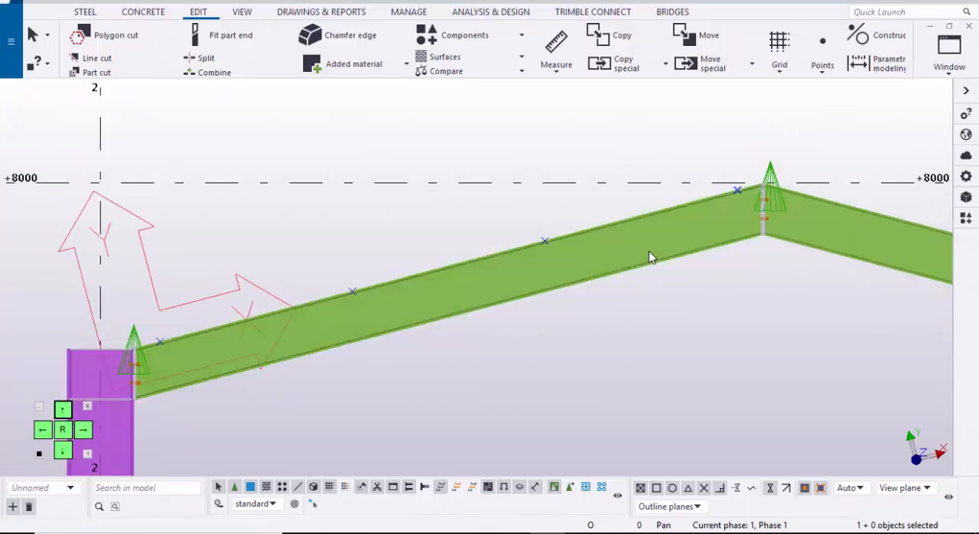
Step: Move the ground-level purlin row in front of grid 1 from its lower profile corner to the column-end point on the main gable rafter
click(949, 55)
click(906, 173)
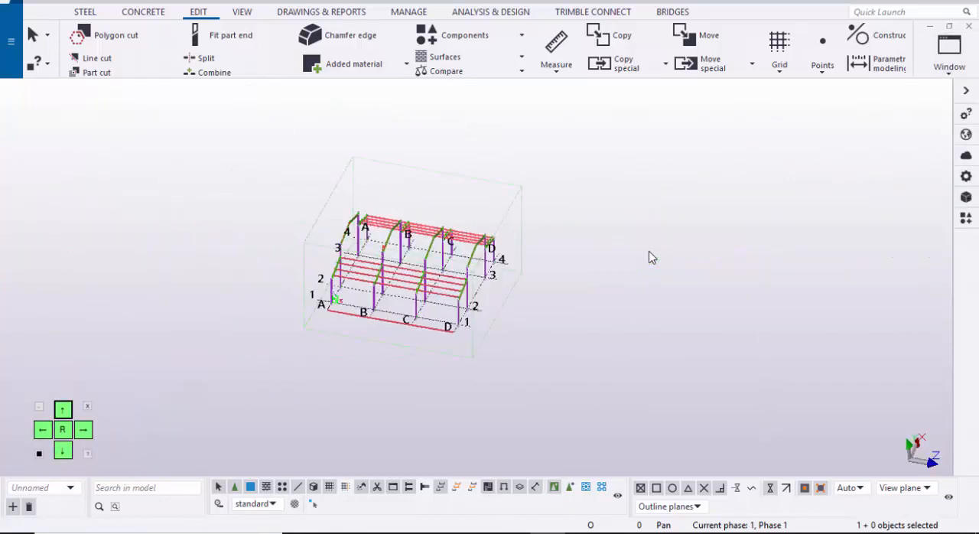
scroll(648, 257, up, 5)
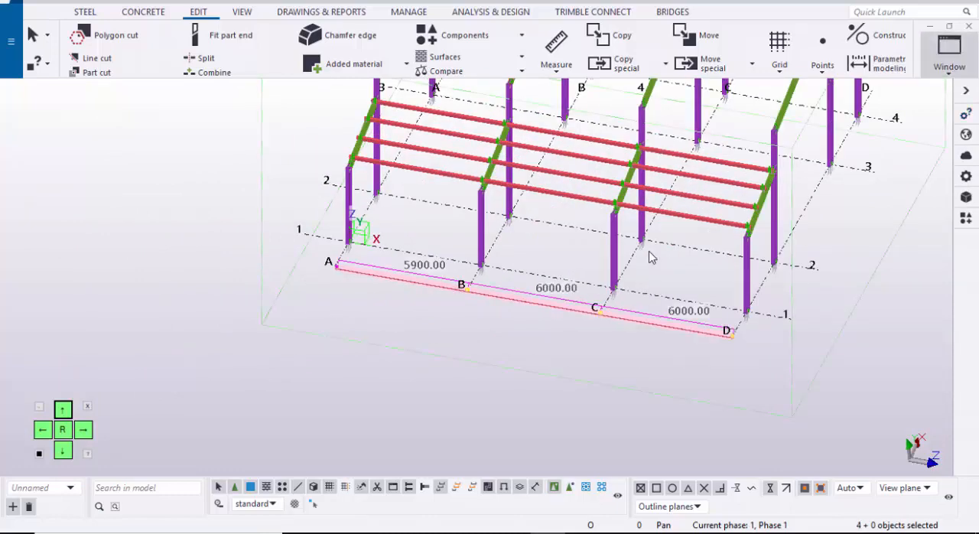
click(949, 55)
click(918, 194)
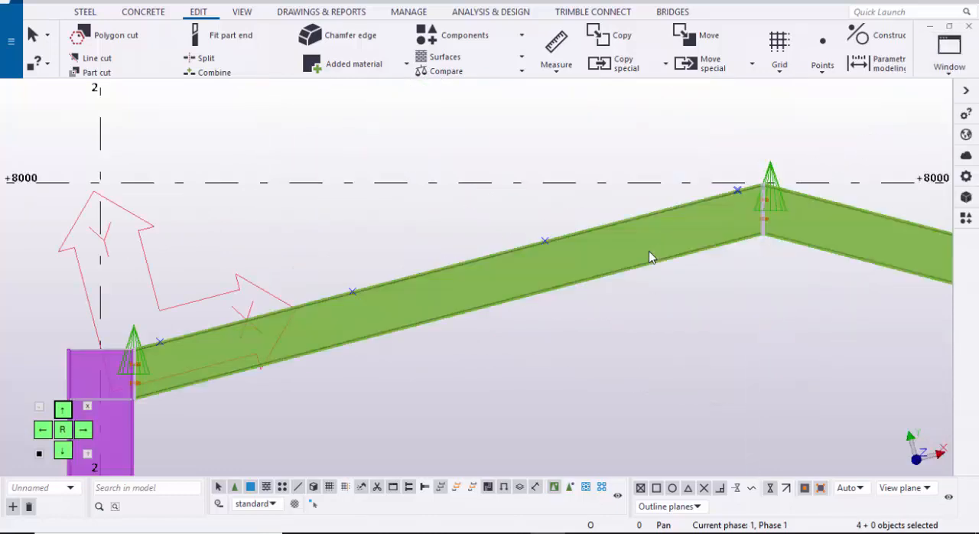
scroll(649, 257, down, 5)
middle_drag(391, 399, 437, 292)
scroll(436, 292, up, 4)
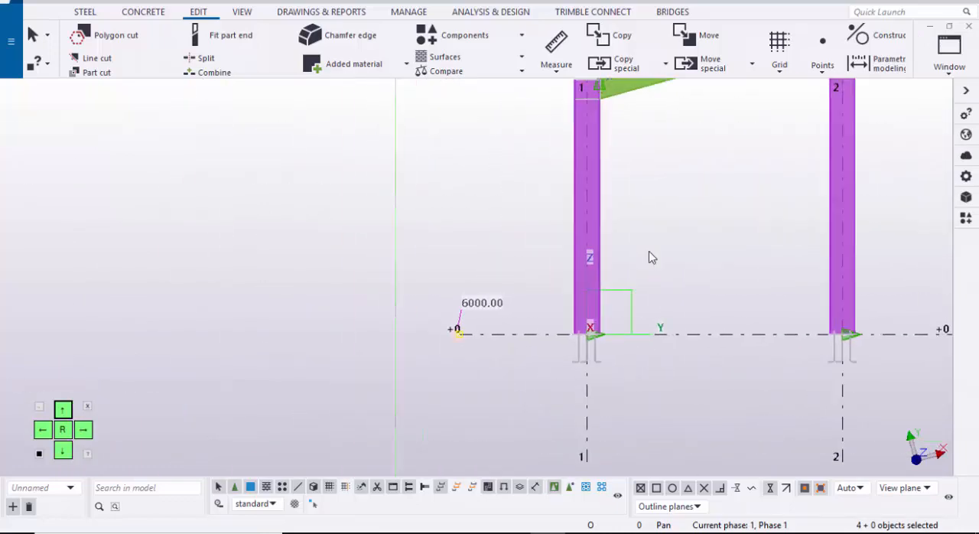
right_click(431, 289)
click(466, 277)
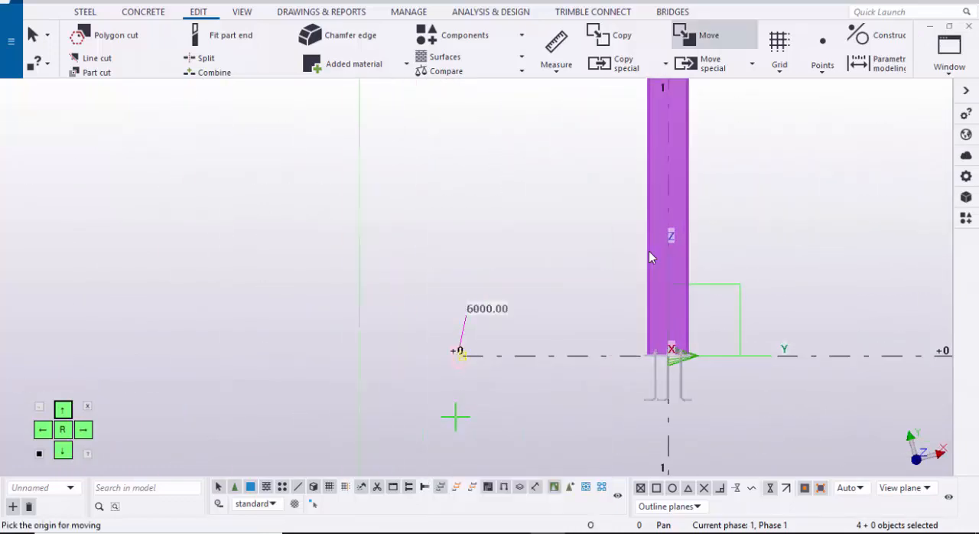
scroll(459, 412, up, 4)
scroll(430, 278, up, 2)
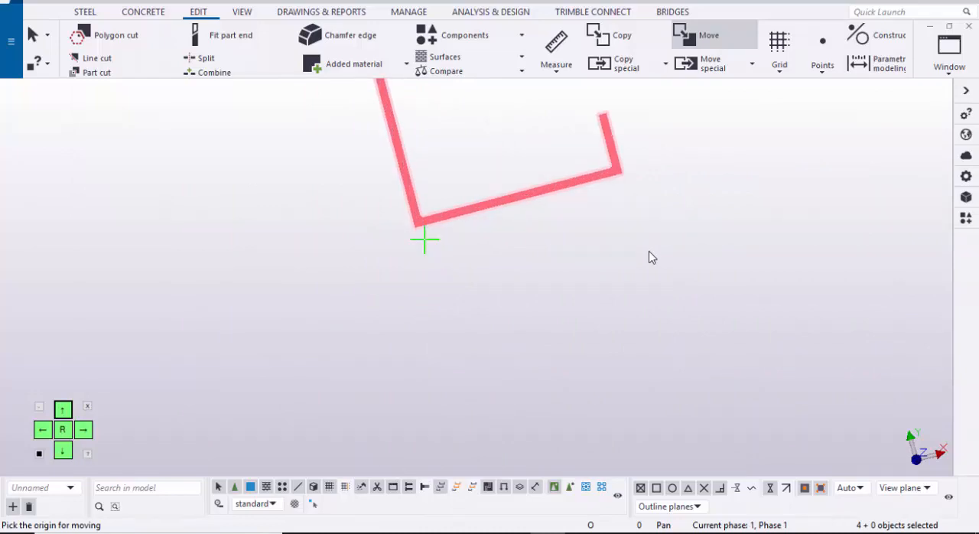
click(413, 229)
scroll(390, 286, down, 13)
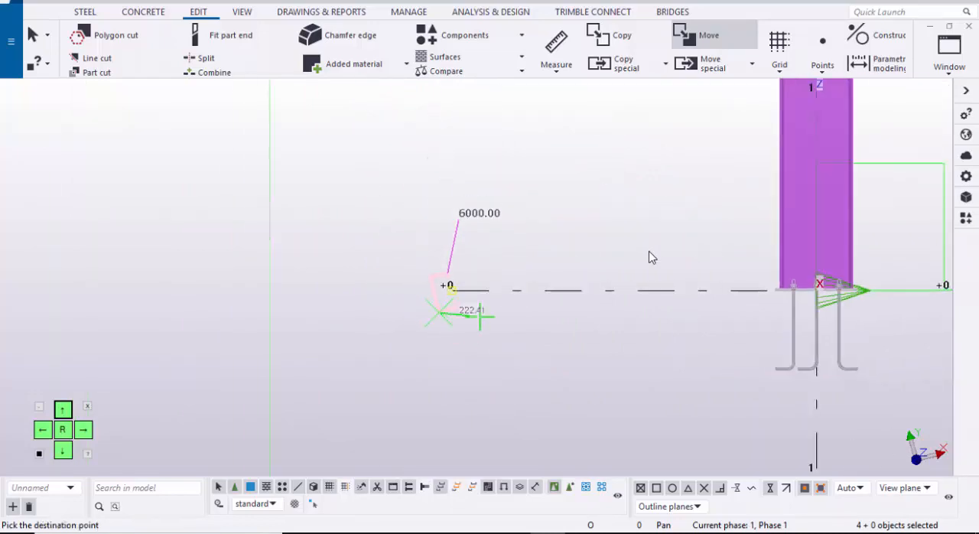
scroll(738, 206, down, 1)
middle_drag(737, 206, 573, 379)
middle_drag(662, 201, 499, 424)
scroll(648, 257, up, 8)
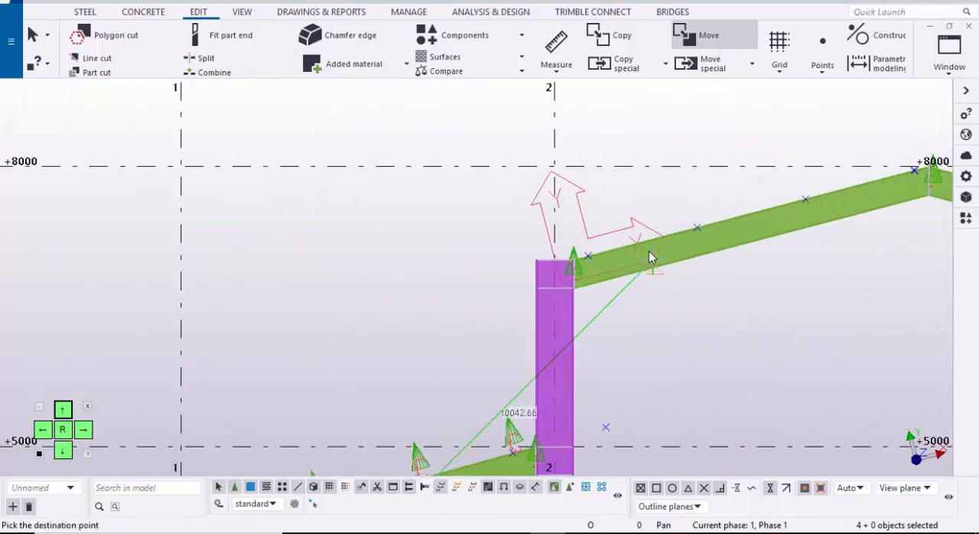
scroll(648, 256, up, 5)
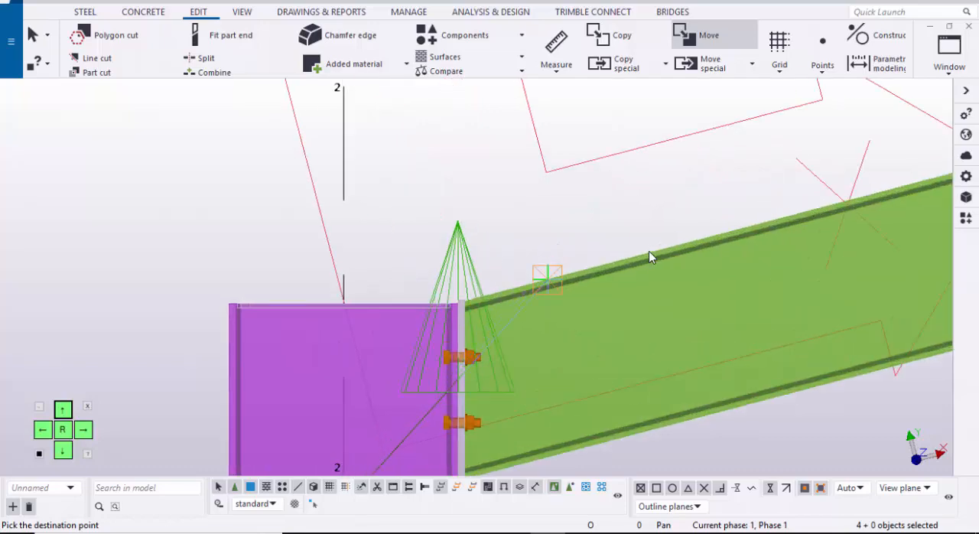
scroll(649, 256, down, 3)
click(648, 257)
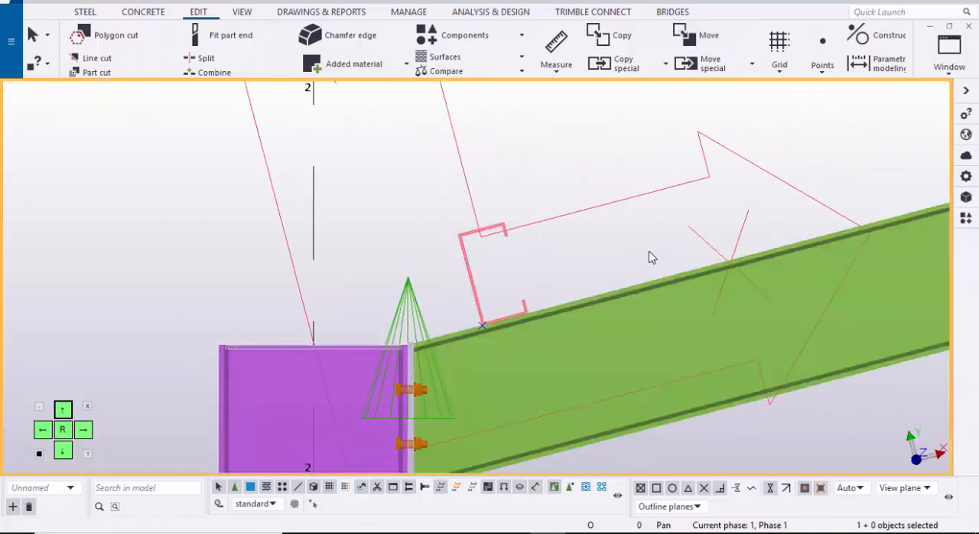
Step: Connect the moved purlin to the grid A main gable rafter with the Cold rolled overlap component
click(951, 55)
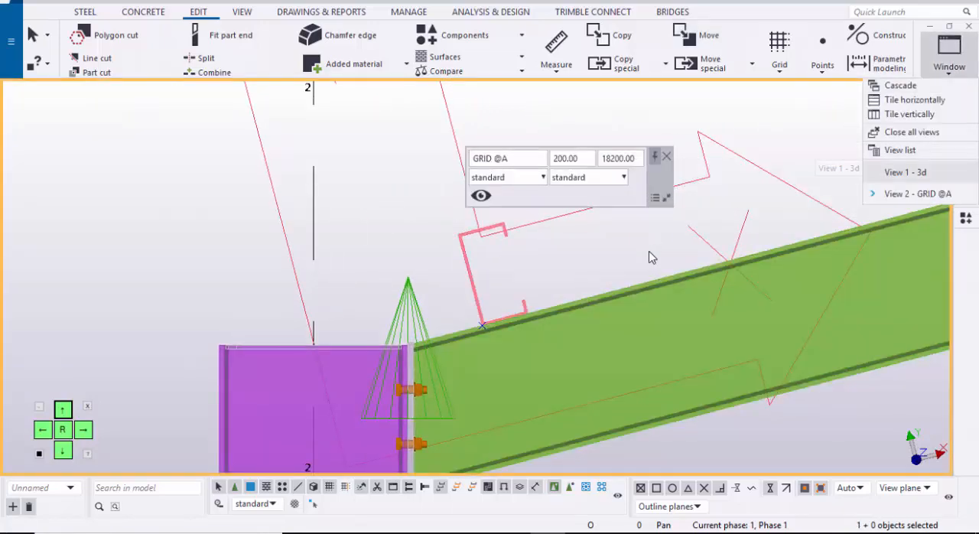
click(906, 172)
scroll(683, 252, down, 3)
middle_drag(682, 253, 782, 295)
ctrl+middle_drag(831, 256, 738, 264)
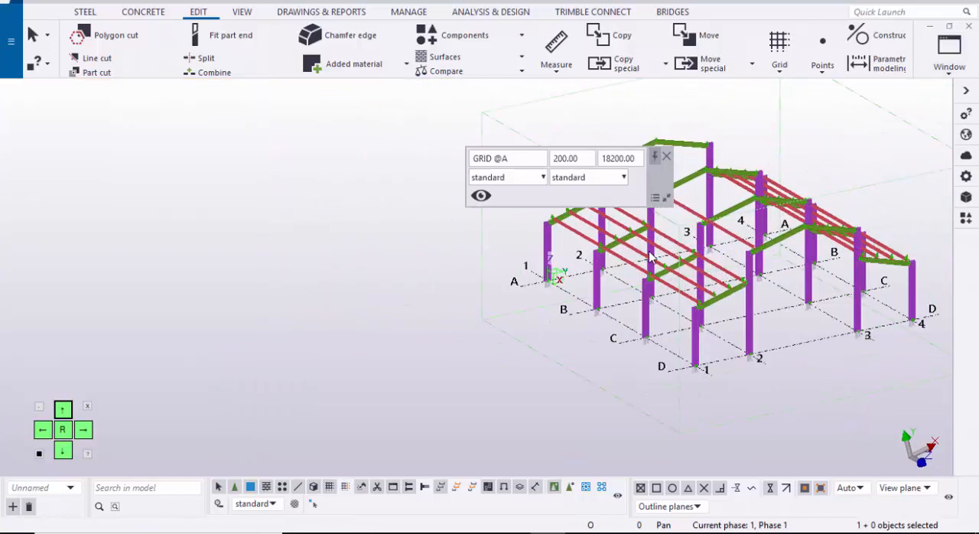
scroll(648, 256, up, 10)
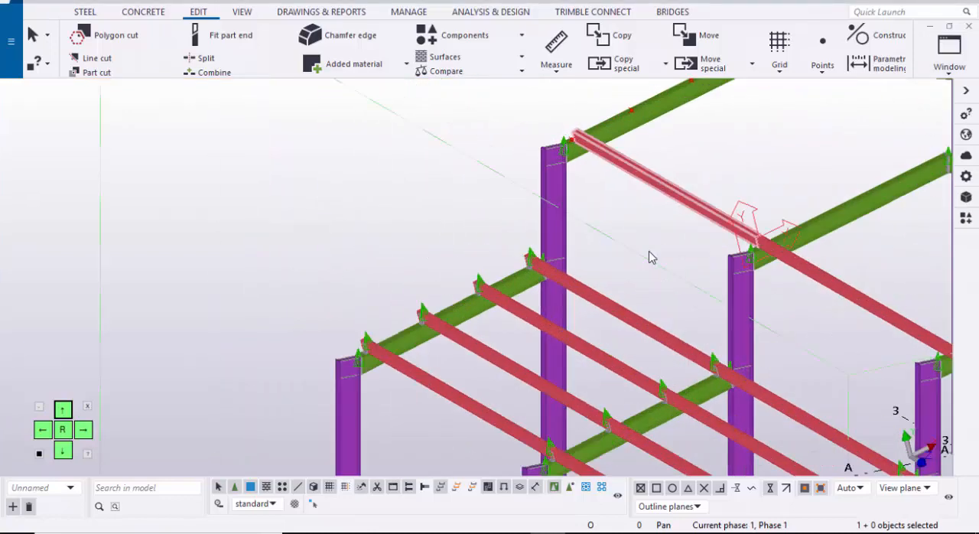
scroll(648, 256, up, 8)
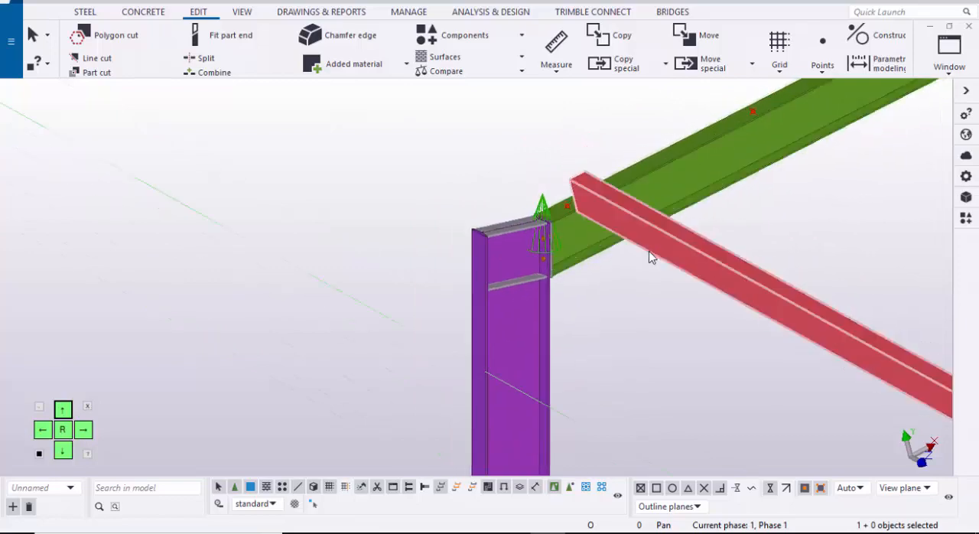
mouse_move(649, 256)
ctrl+middle_down()
mouse_move(712, 264)
mouse_move(497, 210)
ctrl+middle_up()
mouse_move(497, 210)
ctrl+middle_down()
mouse_move(711, 252)
mouse_move(374, 219)
ctrl+middle_up()
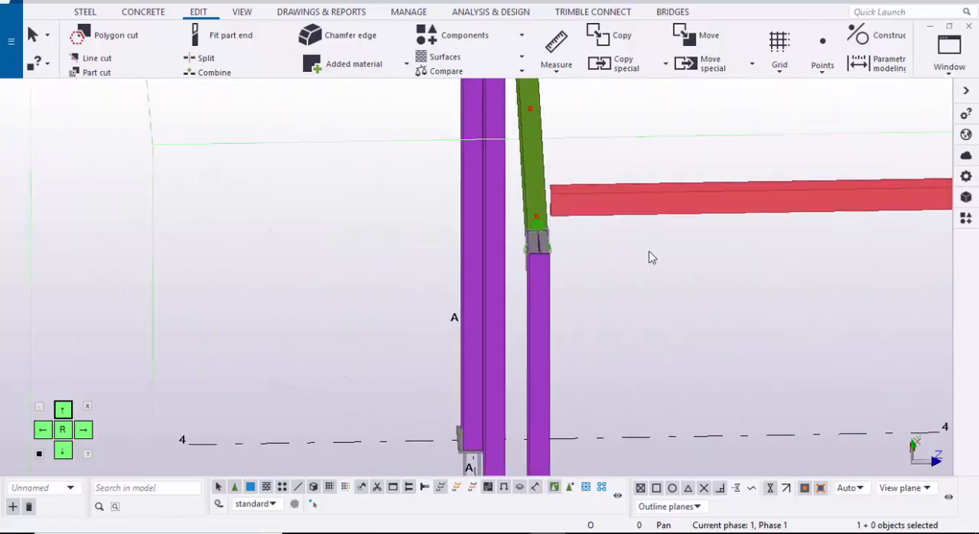
ctrl+middle_drag(648, 256, 578, 249)
scroll(649, 256, up, 1)
key(ctrl+f)
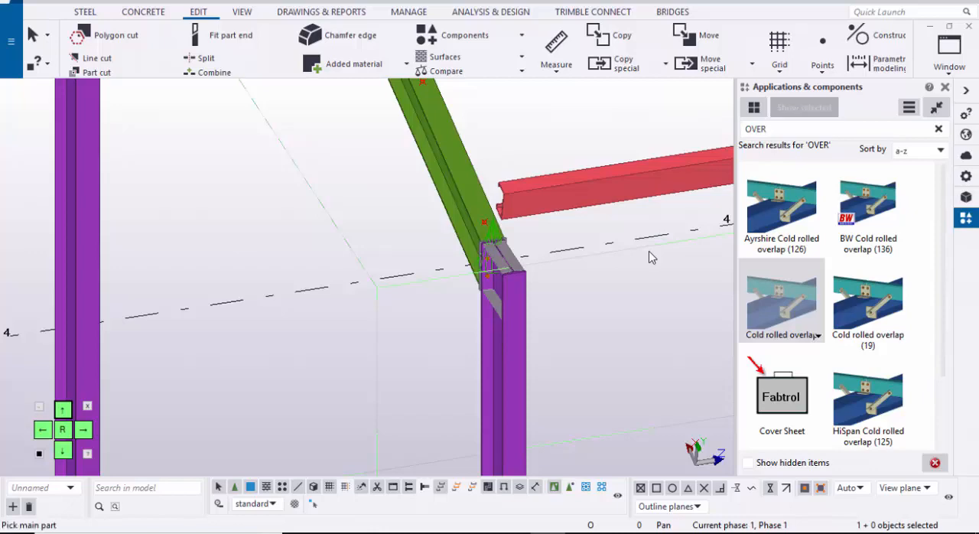
key(ctrl+f)
scroll(649, 256, up, 3)
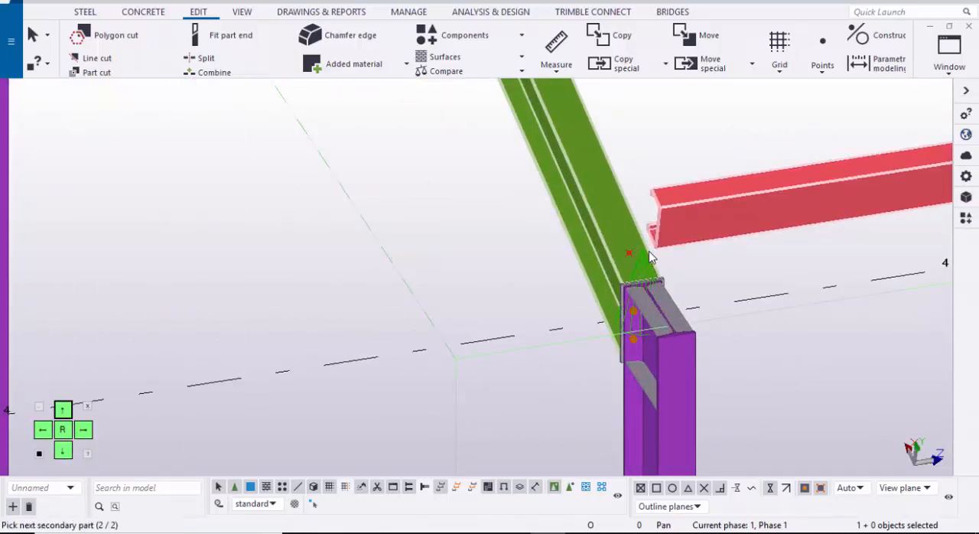
click(649, 257)
scroll(649, 256, up, 4)
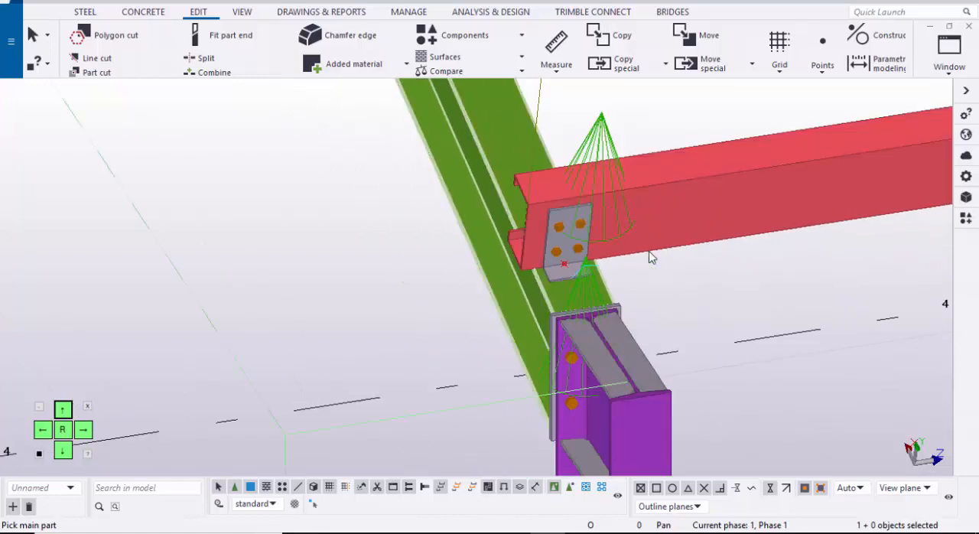
Step: Apply the Cold rolled overlap connection to the grid B main gable rafter and the two purlins meeting on it
scroll(649, 256, down, 5)
mouse_move(649, 256)
middle_down()
mouse_move(438, 264)
mouse_move(509, 111)
middle_up()
scroll(648, 256, down, 1)
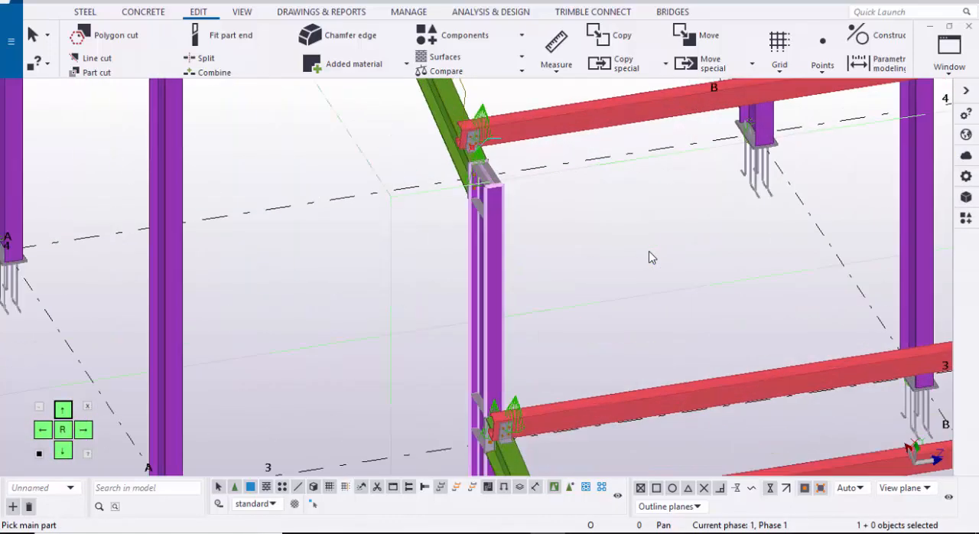
scroll(648, 256, down, 1)
middle_drag(648, 256, 635, 150)
scroll(649, 256, up, 4)
scroll(649, 257, down, 2)
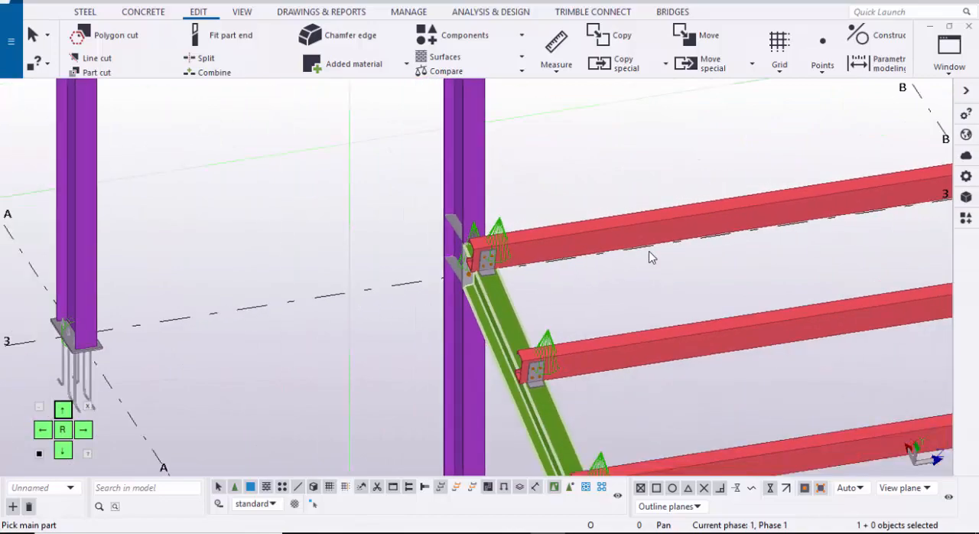
scroll(648, 257, down, 1)
scroll(648, 256, up, 1)
scroll(649, 256, down, 2)
mouse_move(649, 256)
middle_down()
mouse_move(511, 409)
mouse_move(553, 363)
mouse_move(555, 243)
mouse_move(401, 254)
middle_up()
scroll(648, 257, up, 1)
scroll(648, 258, up, 4)
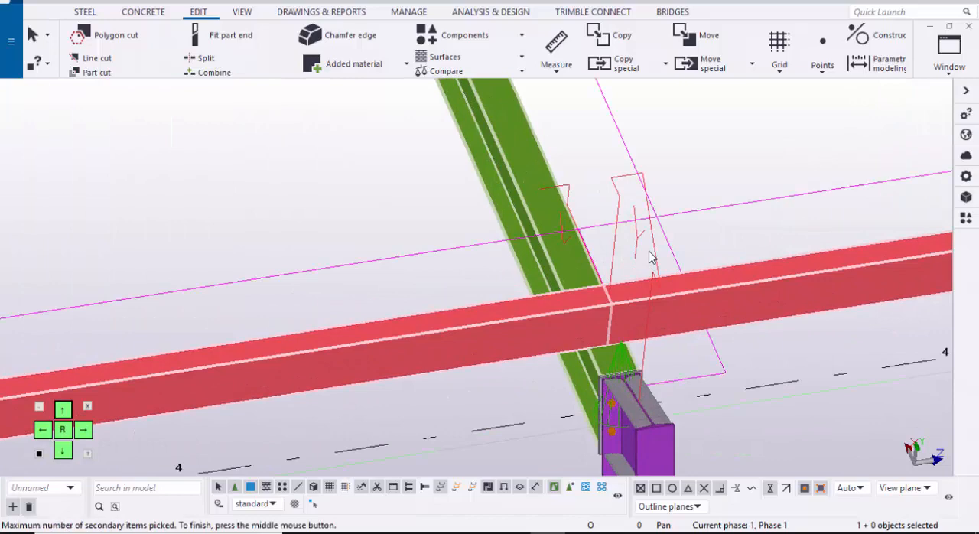
middle_click(649, 257)
Step: Apply the Cold rolled overlap connection to the grid C main gable rafter and the two purlins meeting on it
scroll(649, 257, down, 2)
middle_drag(648, 257, 23, 336)
scroll(649, 257, up, 2)
click(649, 257)
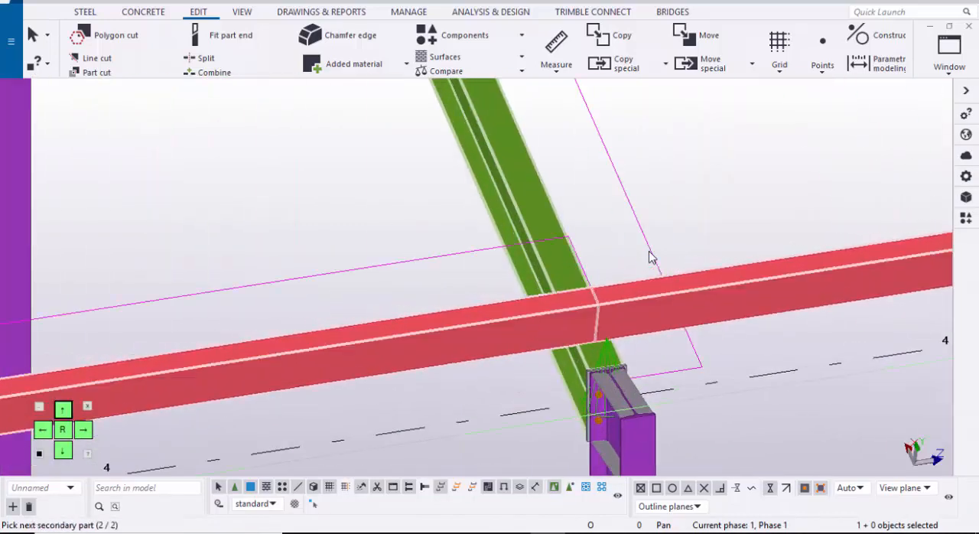
middle_click(649, 257)
Step: Apply the Cold rolled overlap connection between the grid D main gable rafter and the purlin's end
scroll(649, 257, down, 2)
middle_drag(649, 257, 162, 328)
scroll(649, 257, up, 2)
click(649, 257)
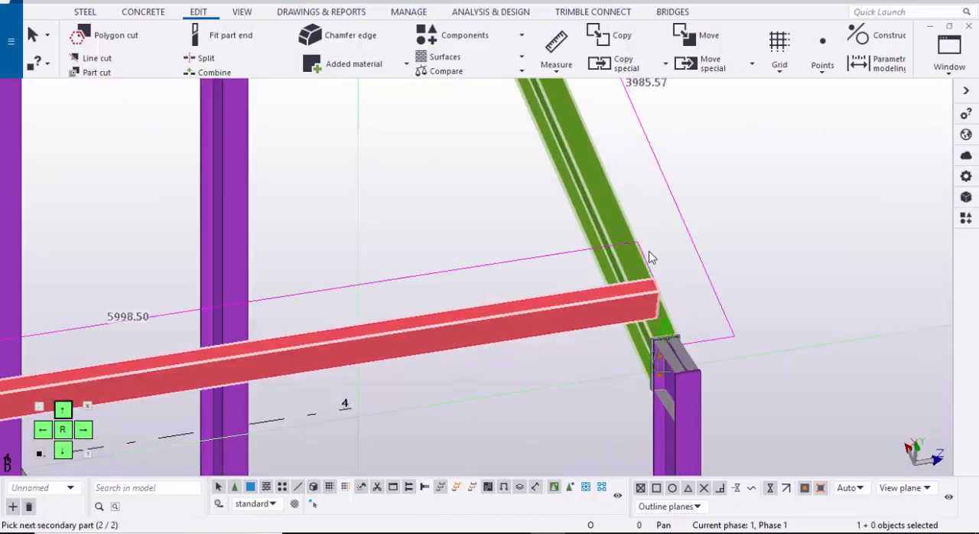
middle_click(649, 257)
scroll(648, 257, down, 4)
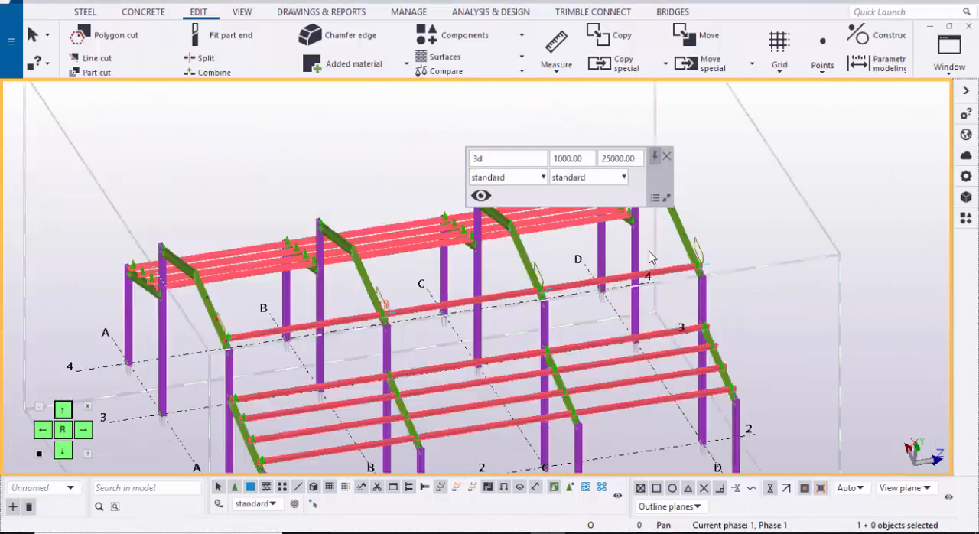
Step: Copy the connected purlin row from its lower profile corner to the first divided point up the main gable rafter
ctrl+click(465, 302)
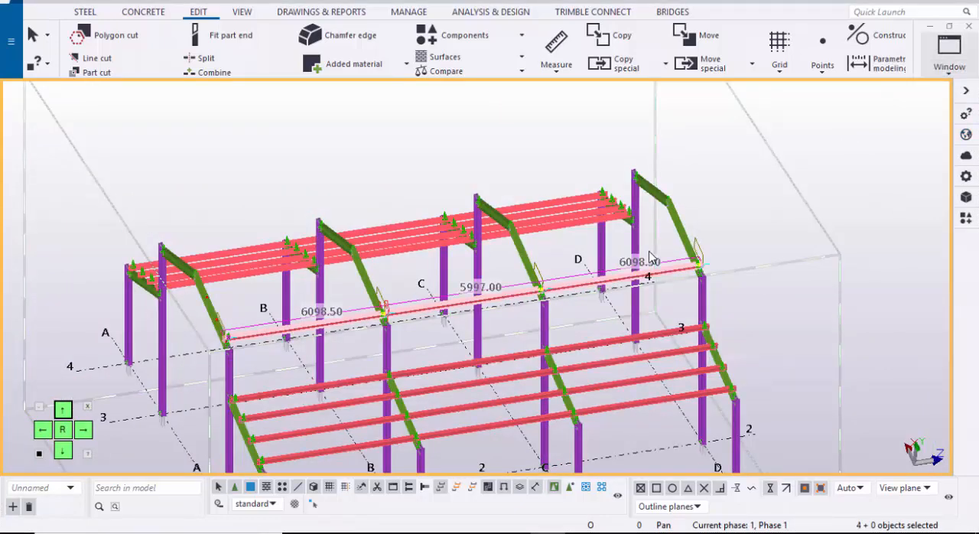
click(949, 53)
click(917, 193)
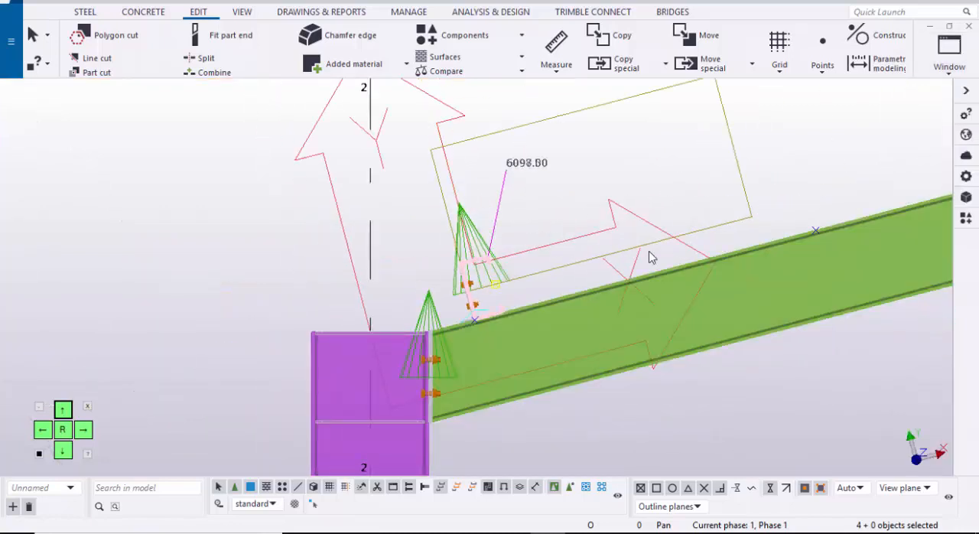
right_click(592, 148)
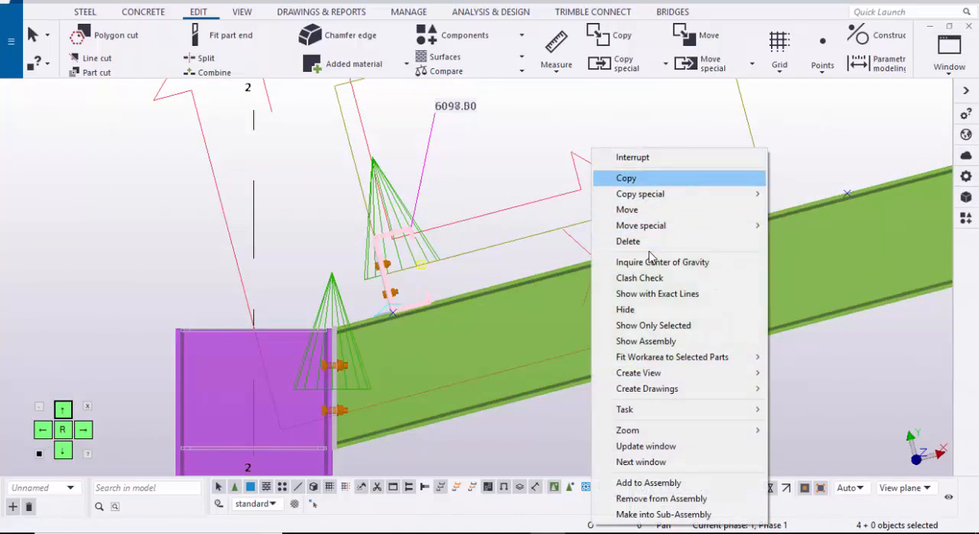
click(625, 177)
scroll(650, 257, up, 5)
scroll(649, 257, up, 1)
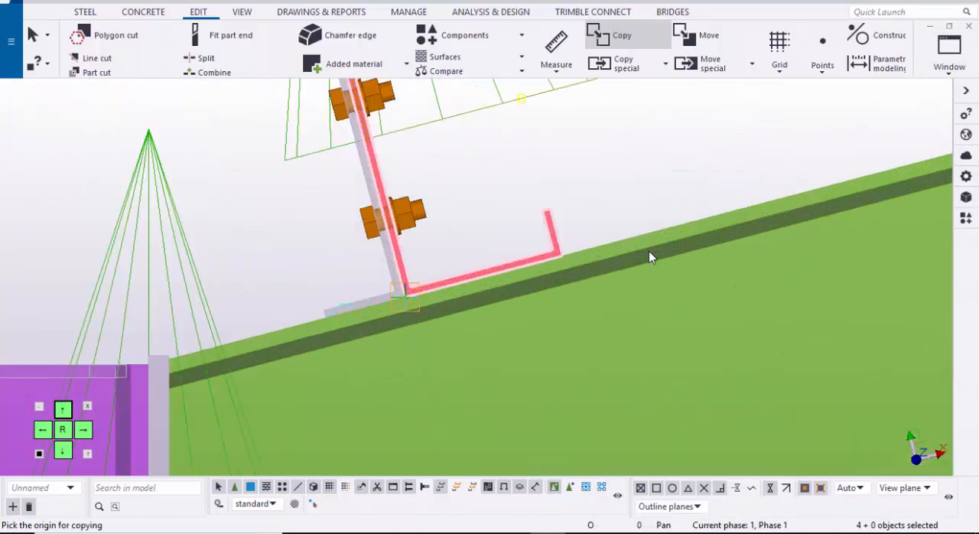
click(649, 257)
scroll(650, 257, down, 3)
scroll(649, 257, up, 4)
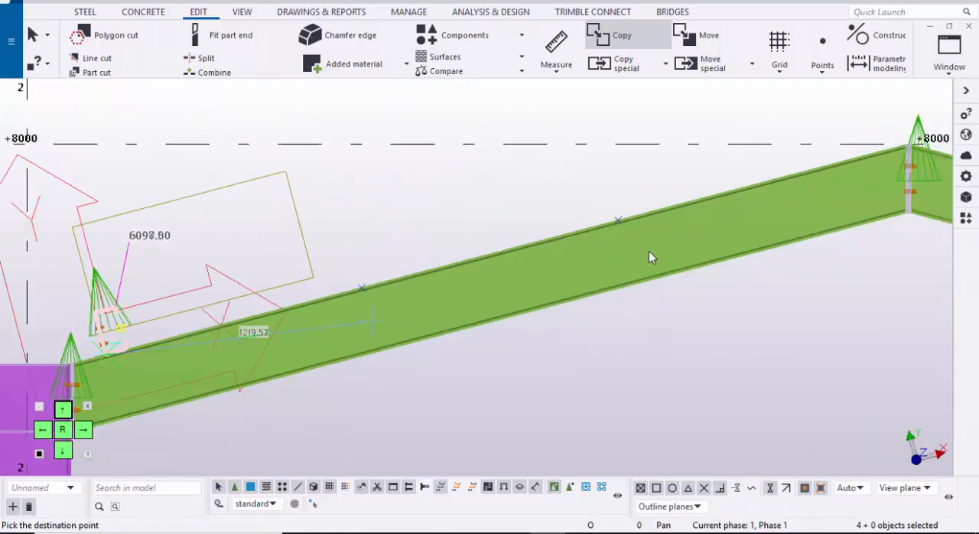
scroll(649, 257, up, 1)
Step: Place another copy of the purlin row at the second divided point on the main gable rafter and end the copying
scroll(649, 257, down, 2)
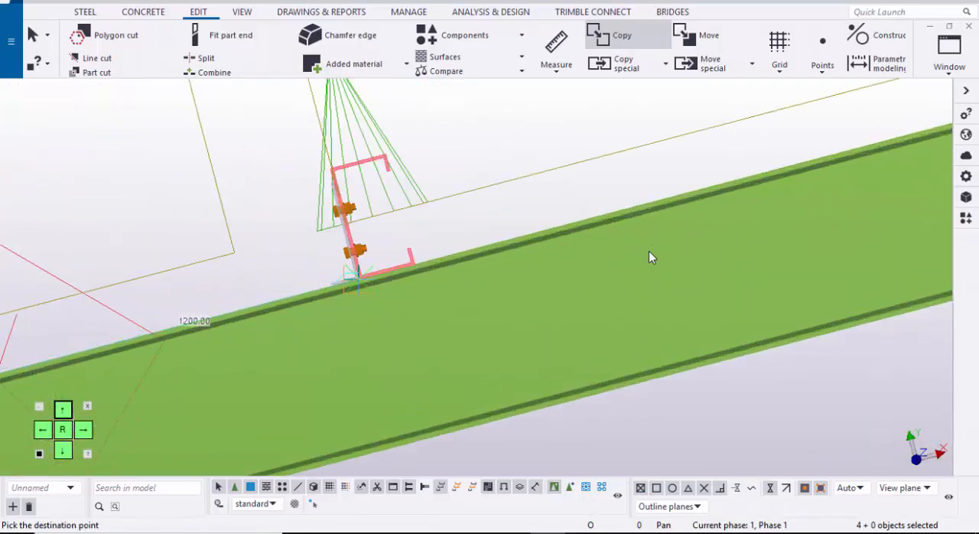
scroll(650, 257, up, 4)
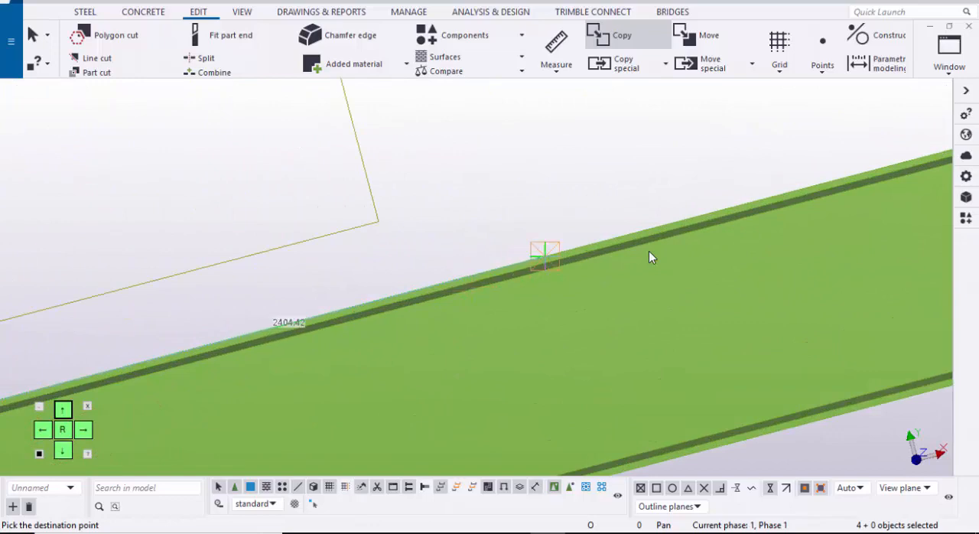
scroll(649, 257, down, 3)
scroll(649, 257, up, 2)
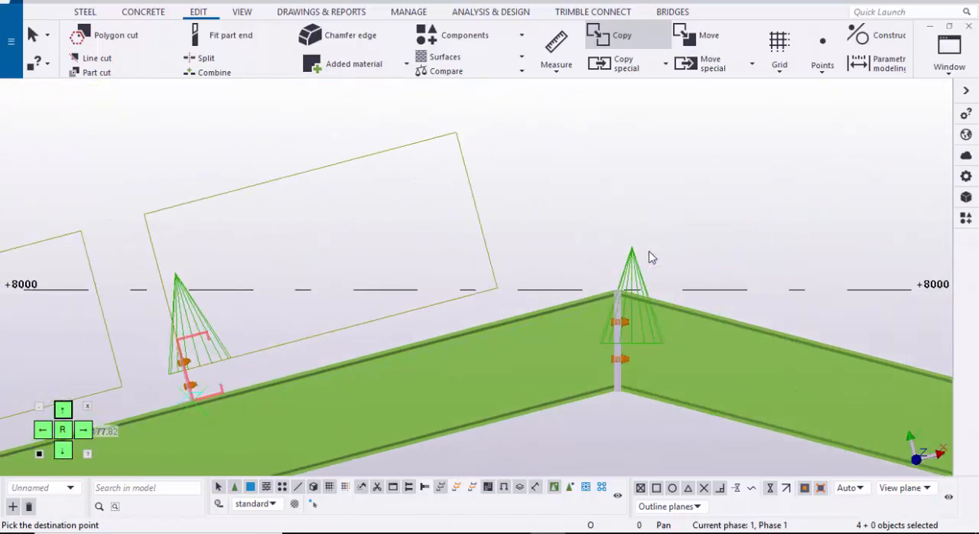
scroll(649, 257, up, 3)
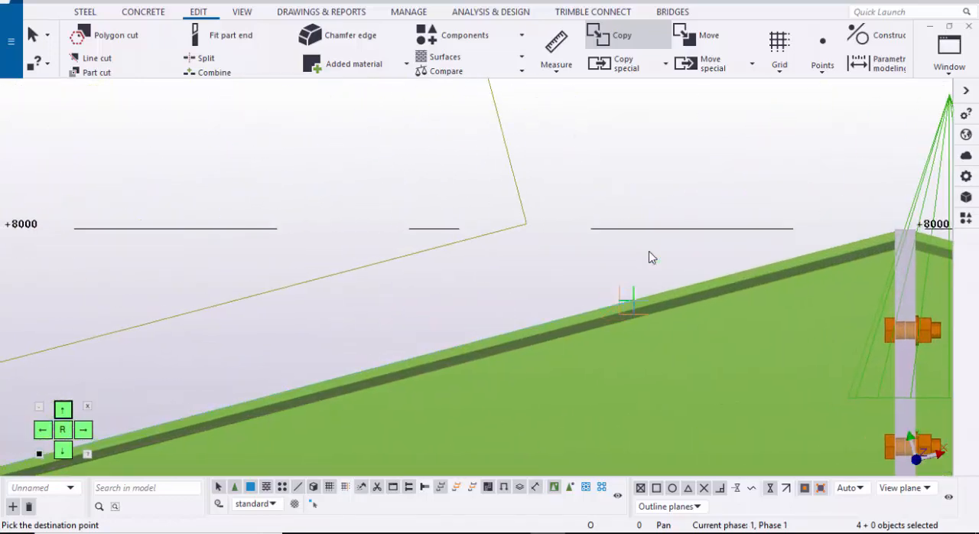
scroll(649, 257, down, 1)
scroll(650, 257, down, 2)
key(Escape)
scroll(649, 257, down, 1)
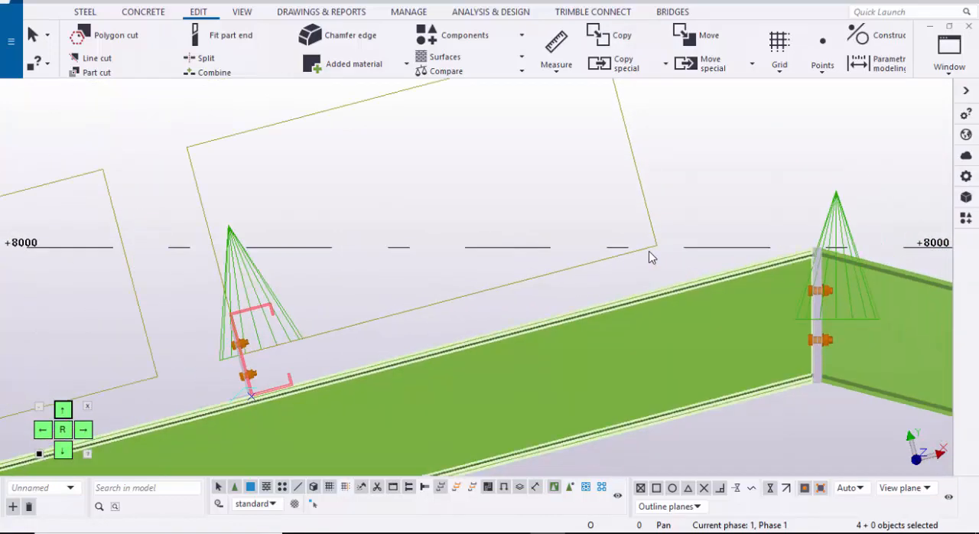
middle_drag(650, 257, 514, 311)
click(650, 257)
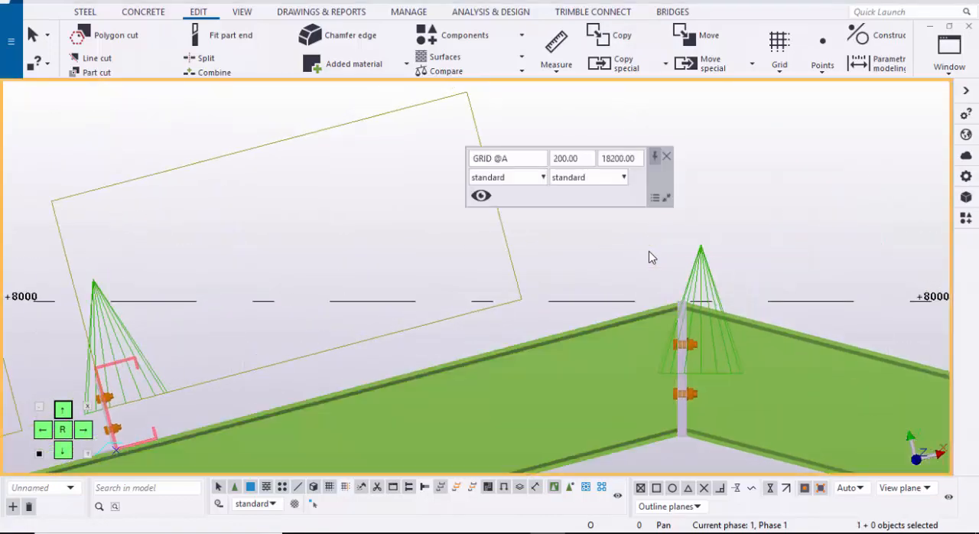
Step: Redraw the GRID @A view and place a point where the main rafter's top edge meets the ridge end plate
right_click(730, 163)
click(780, 242)
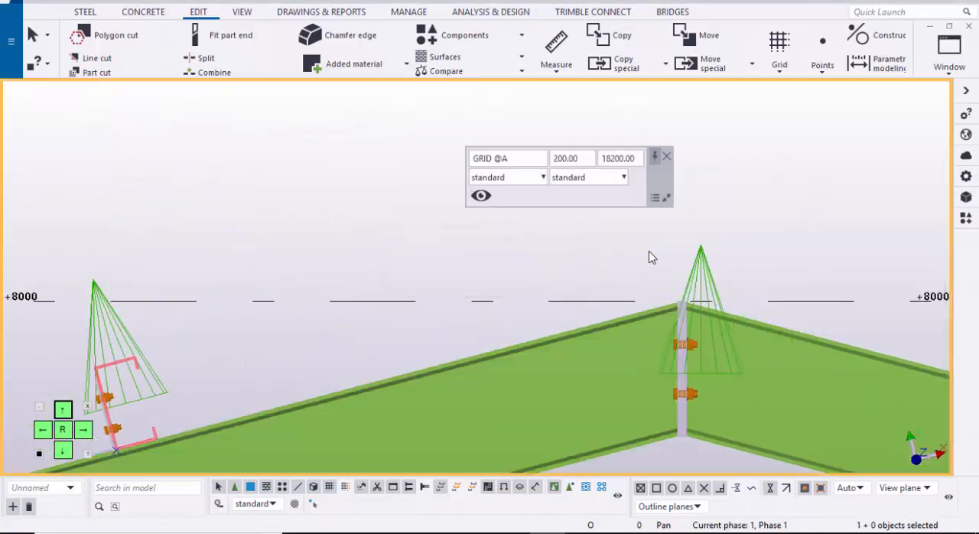
middle_drag(649, 257, 719, 212)
scroll(649, 257, up, 1)
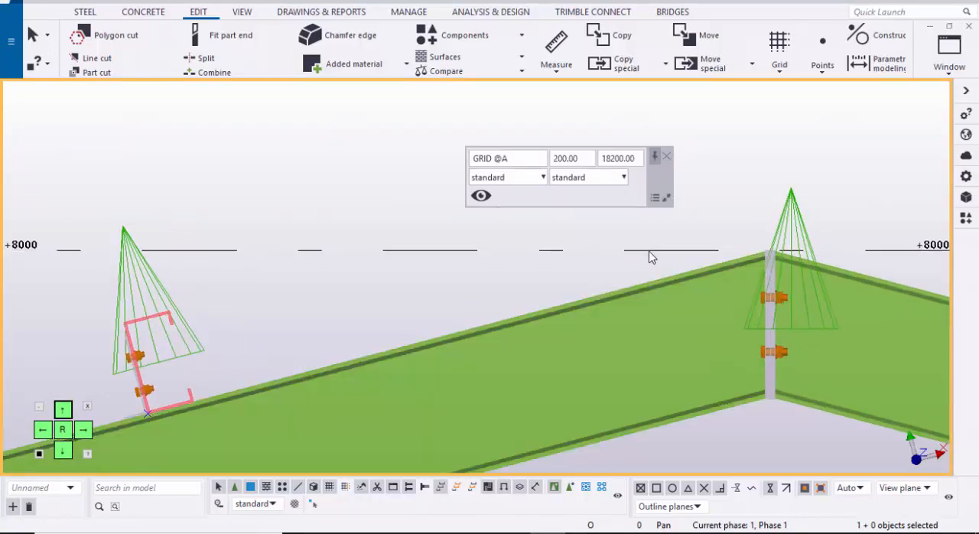
click(822, 67)
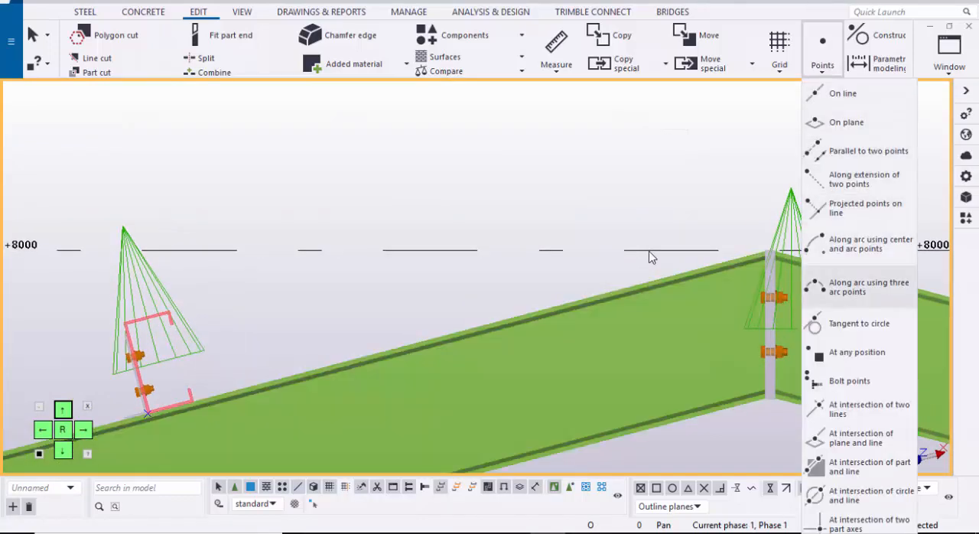
click(854, 349)
scroll(761, 249, up, 8)
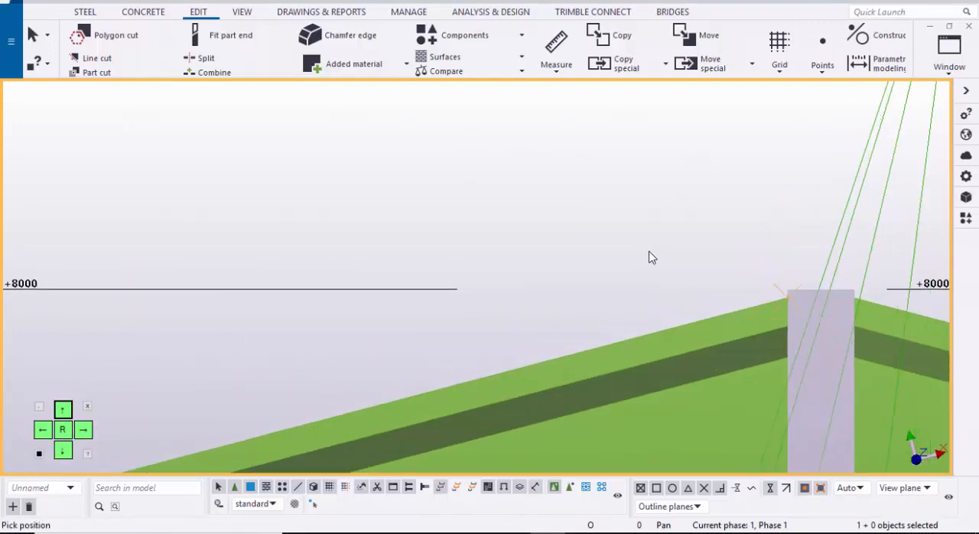
drag(813, 326, 820, 346)
Step: Move the new ridge point 150 mm down the slope along the rafter's top edge
right_click(708, 152)
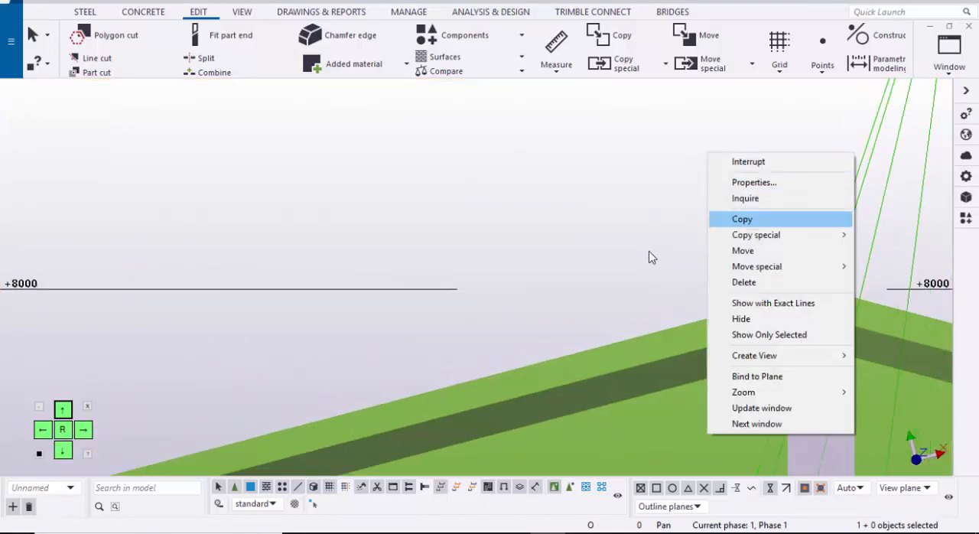
click(753, 251)
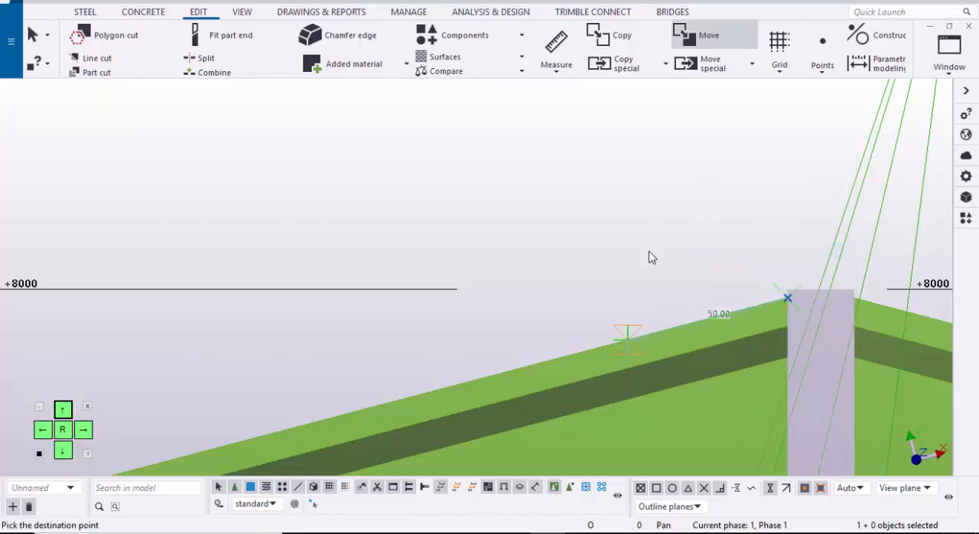
text(150)
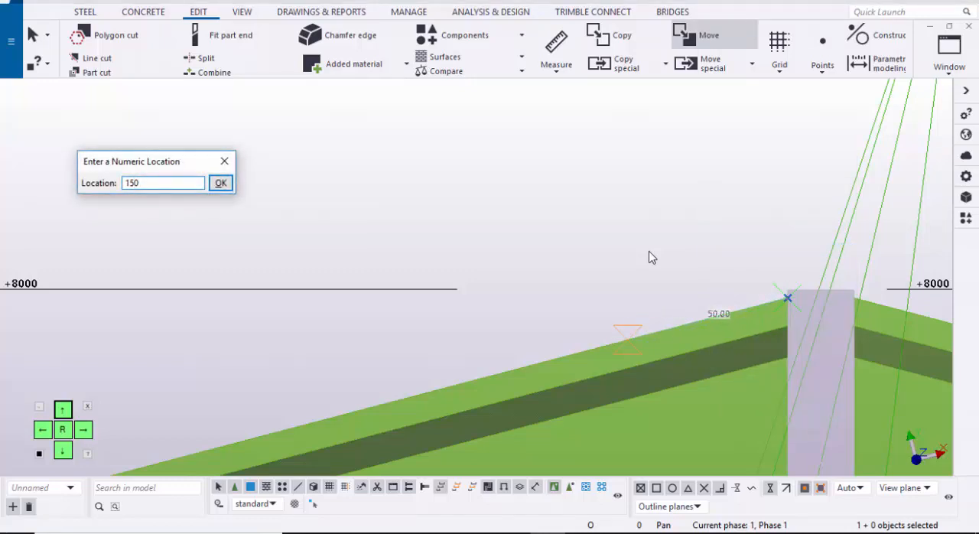
key(Return)
scroll(649, 257, down, 6)
scroll(649, 257, down, 3)
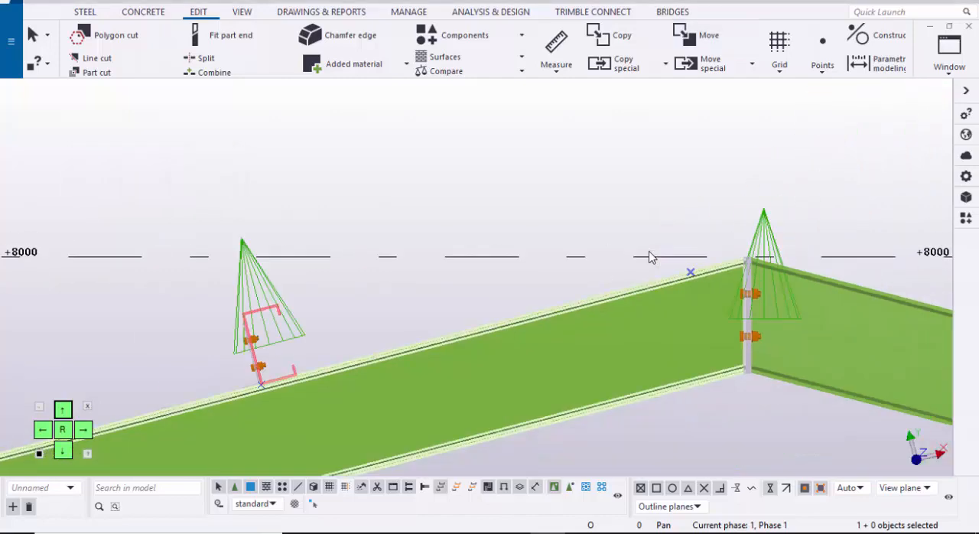
Step: In the 3D view, select the uppermost purlin row on the main gable rafters across all three bays from grid A to D
click(950, 58)
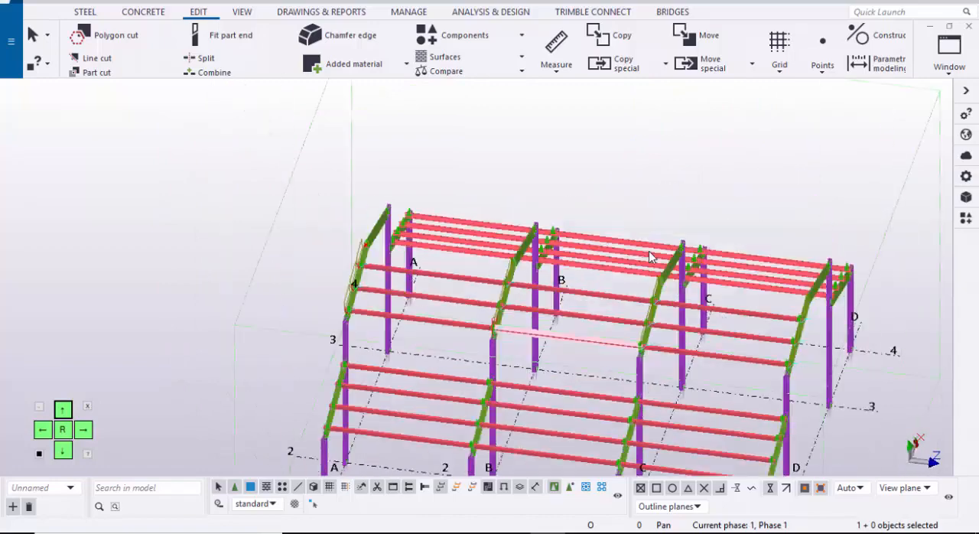
scroll(416, 244, down, 2)
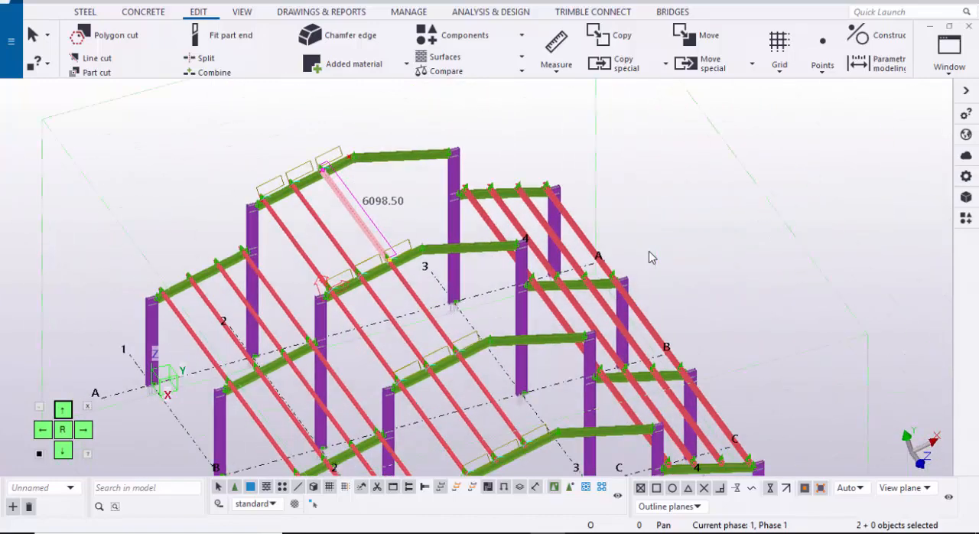
scroll(417, 241, up, 2)
shift+click(421, 303)
middle_drag(502, 416, 482, 306)
shift+click(482, 306)
scroll(650, 256, down, 2)
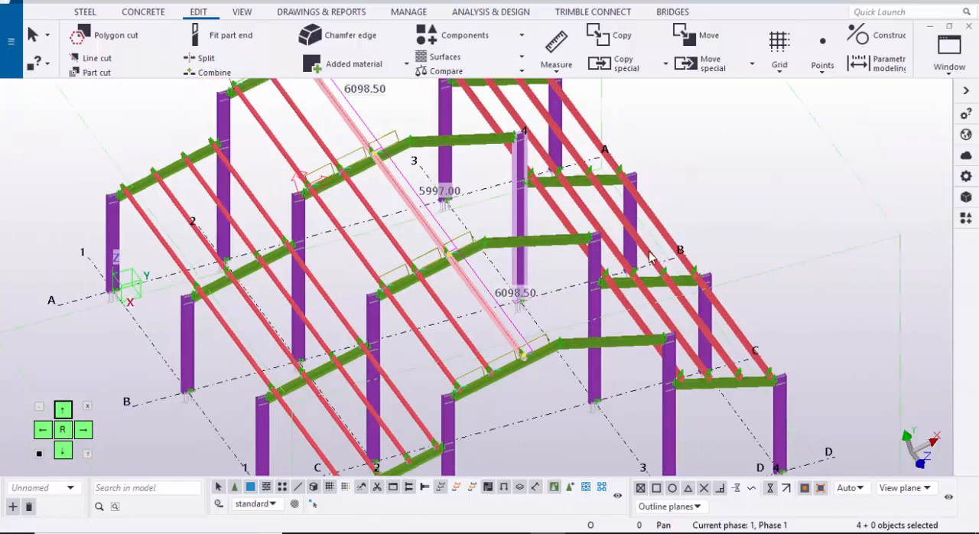
Step: In the GRID @A view, copy the selected purlin row from its lower profile corner to the point near the ridge
click(950, 58)
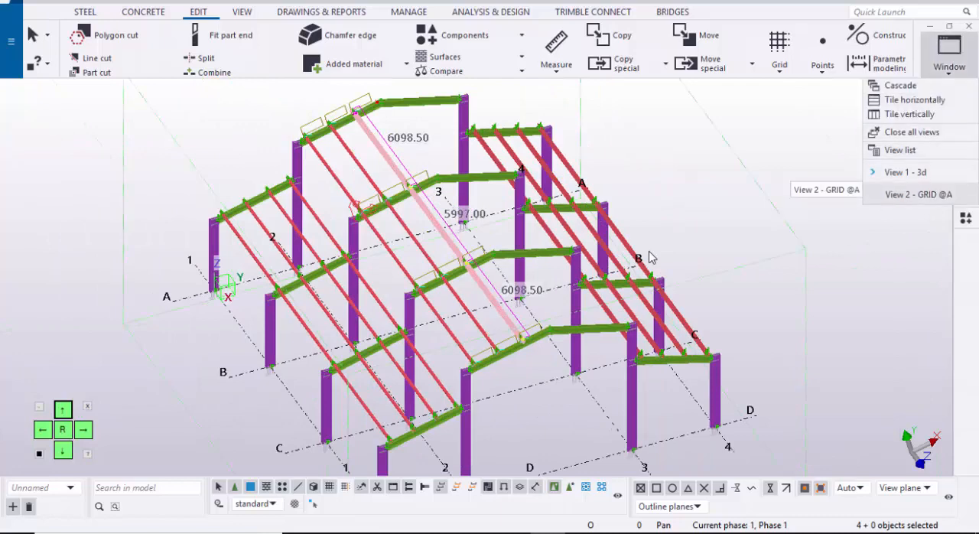
click(918, 195)
middle_drag(430, 200, 604, 130)
right_click(604, 130)
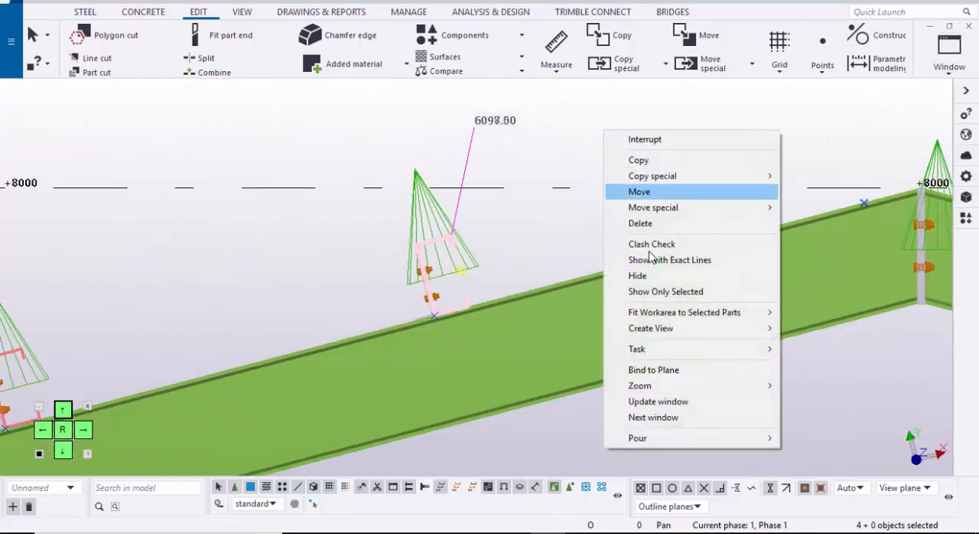
click(648, 191)
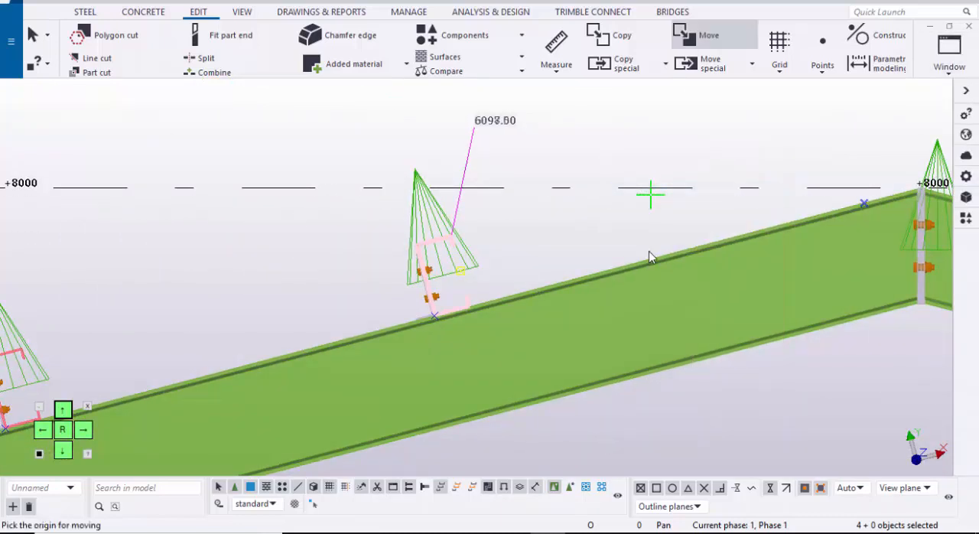
right_click(649, 256)
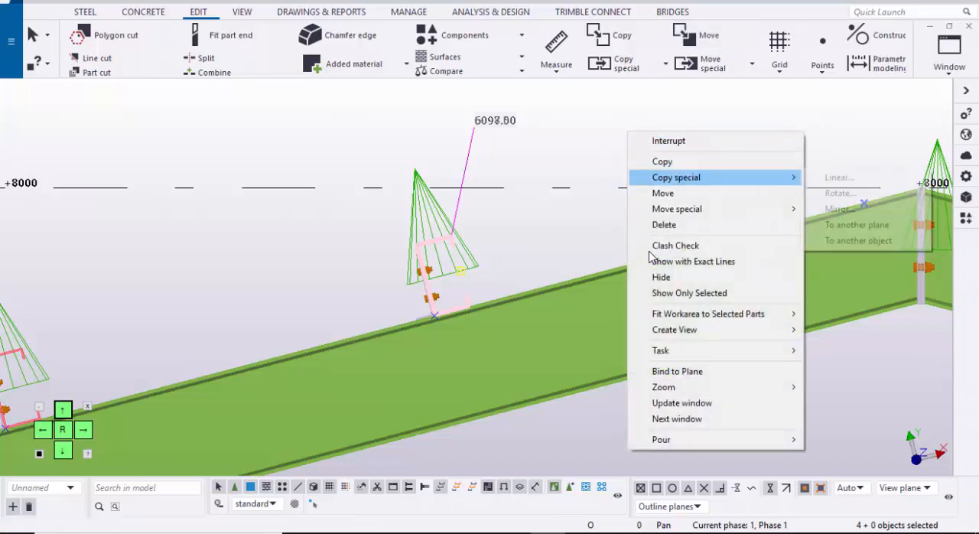
click(663, 161)
scroll(434, 315, up, 5)
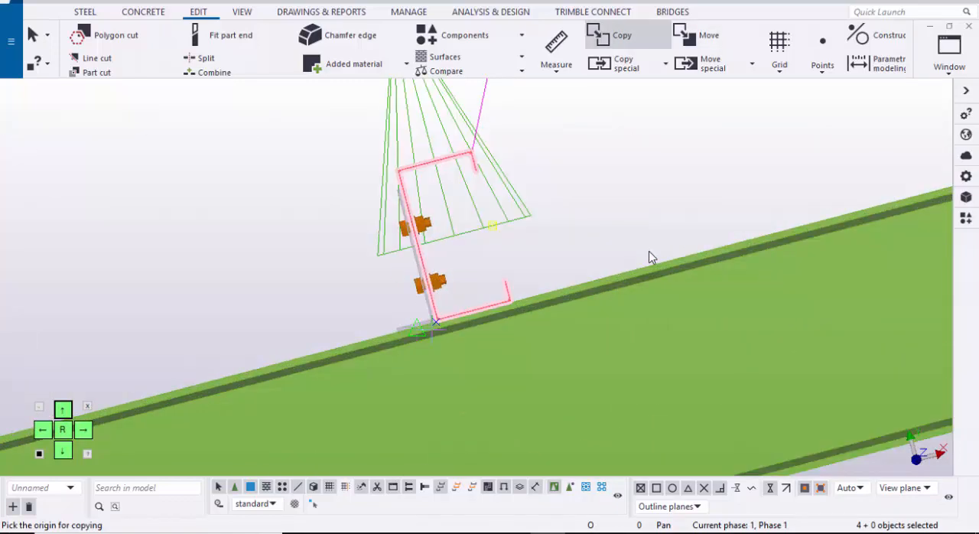
click(437, 316)
scroll(434, 312, down, 3)
middle_drag(757, 251, 81, 387)
scroll(499, 258, up, 5)
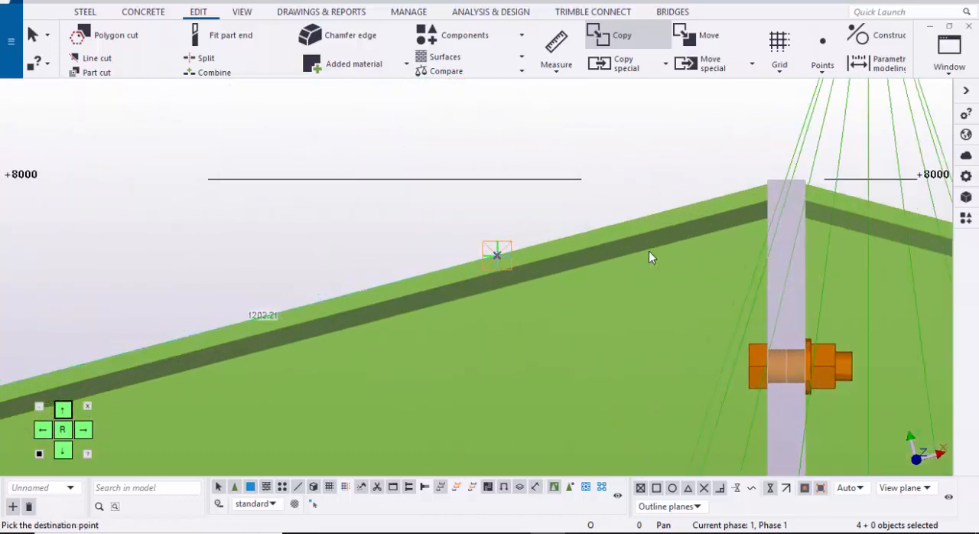
scroll(649, 256, down, 6)
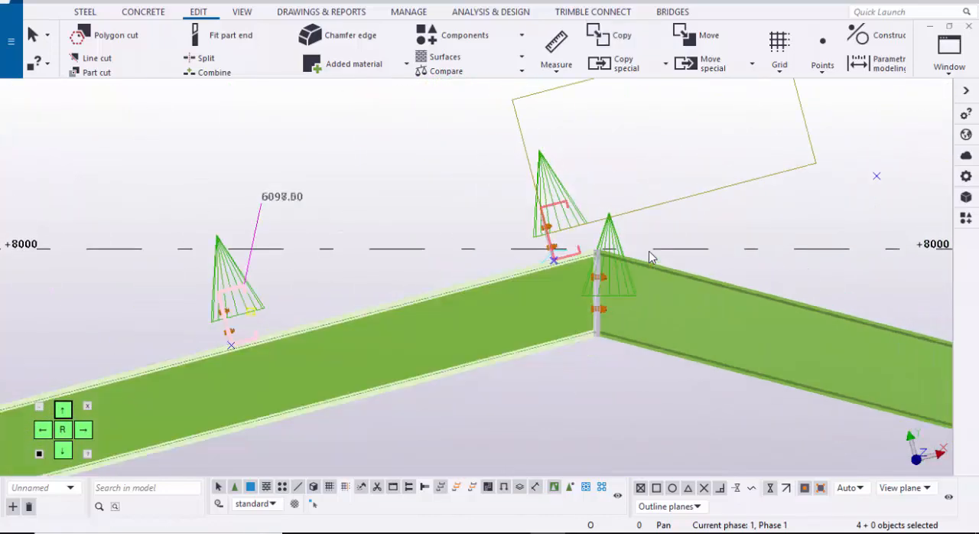
Step: End the copying and redraw the GRID @A view
right_click(649, 258)
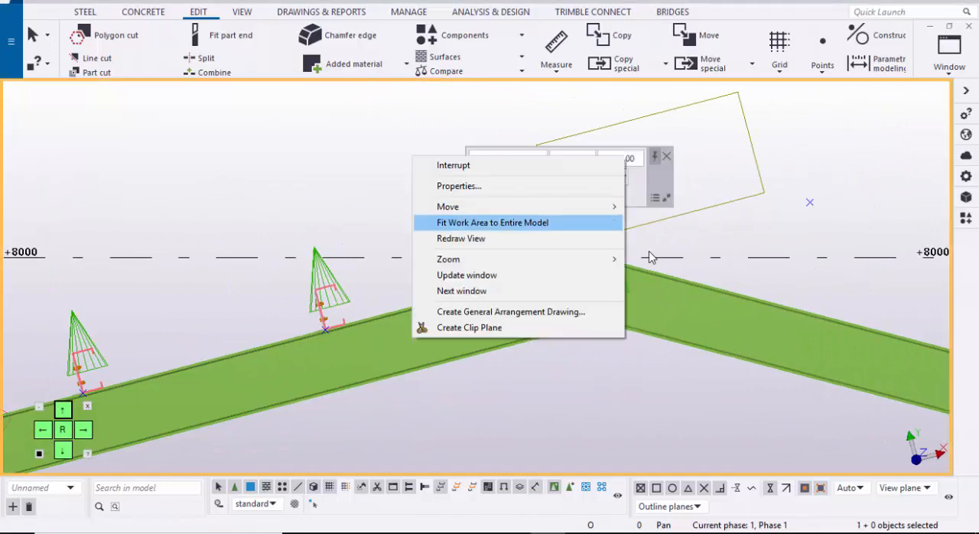
click(612, 238)
scroll(649, 258, down, 5)
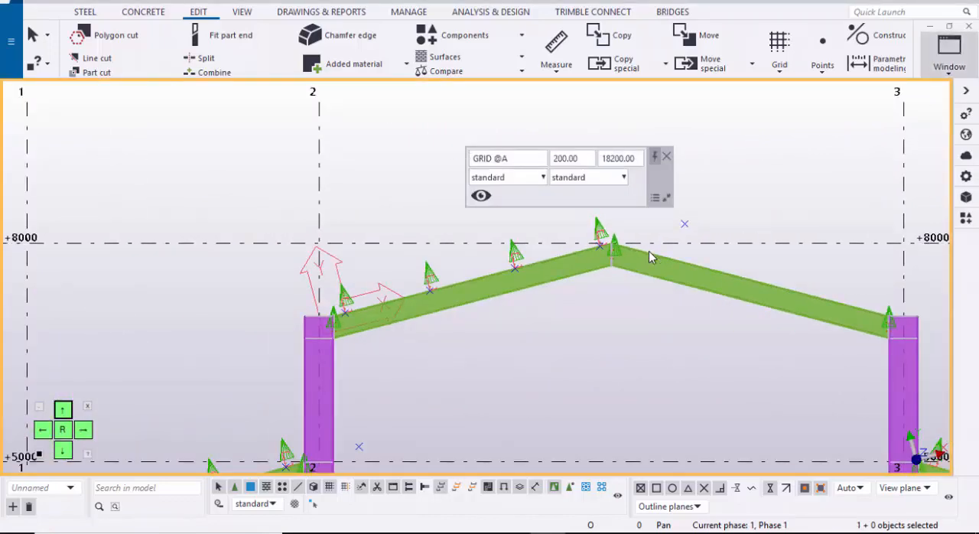
Step: Switch to the 3D view, redraw it to clear the temporary outlines, and close the floating view properties
click(949, 56)
click(906, 172)
scroll(649, 258, down, 3)
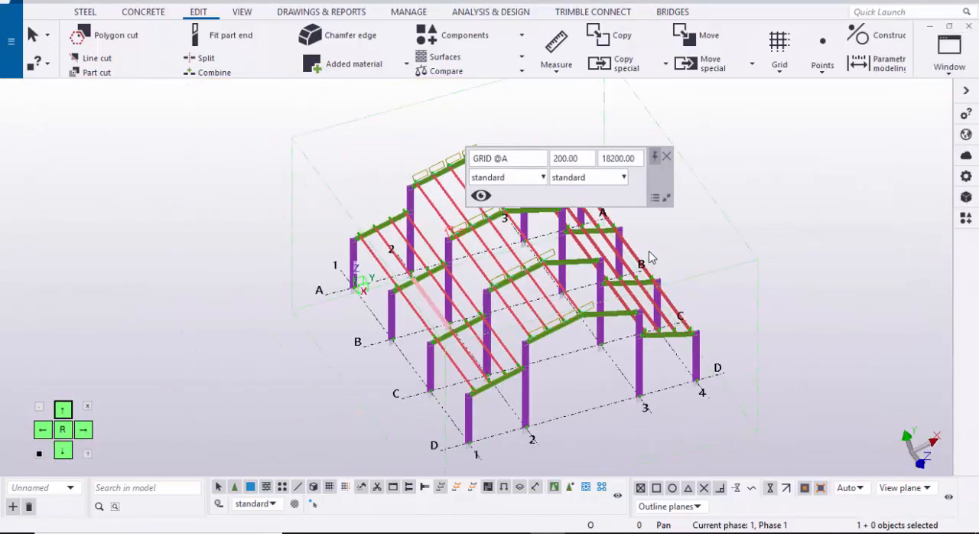
mouse_move(649, 258)
ctrl+middle_down()
mouse_move(646, 239)
mouse_move(585, 222)
ctrl+middle_up()
scroll(649, 258, up, 4)
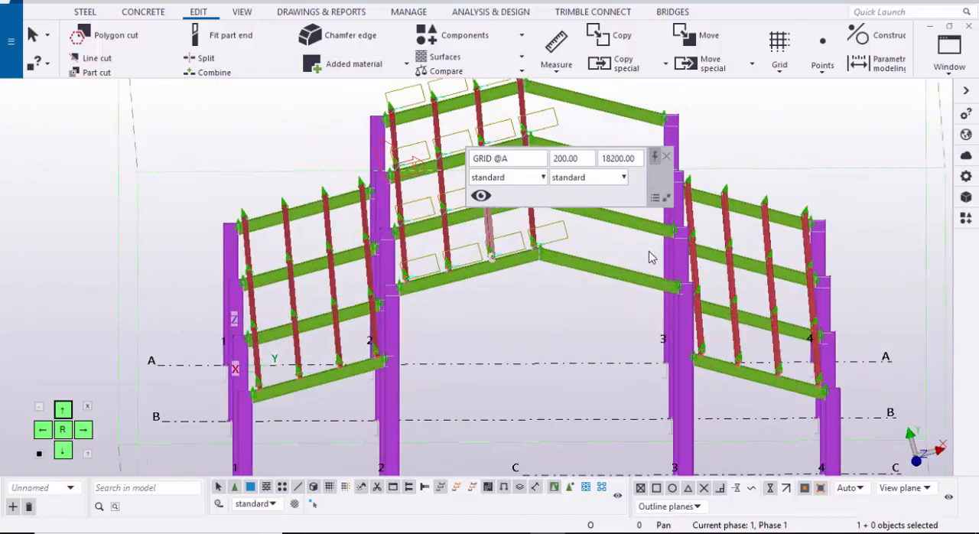
right_click(678, 114)
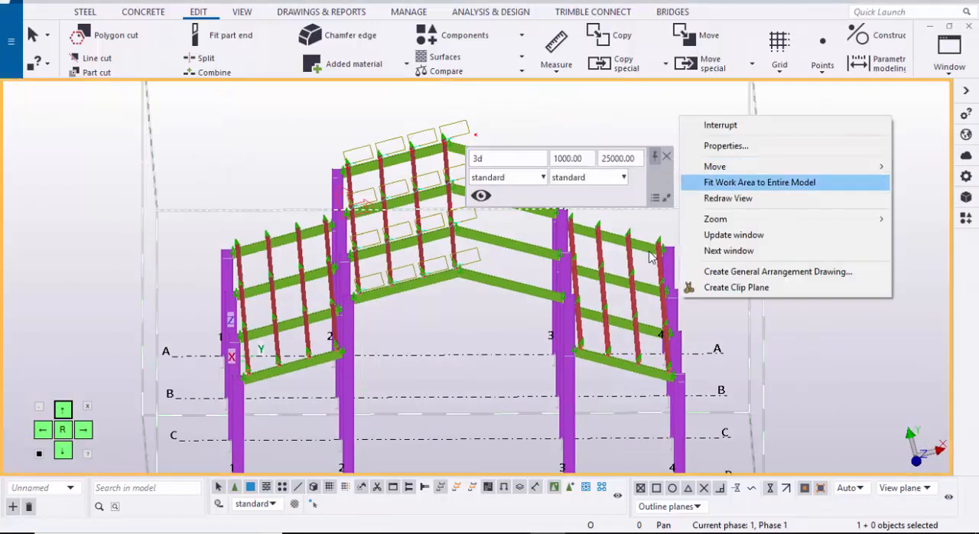
click(728, 198)
mouse_move(649, 258)
ctrl+middle_down()
mouse_move(620, 159)
mouse_move(604, 233)
mouse_move(583, 264)
ctrl+middle_up()
click(666, 156)
Step: Set the work plane parallel to the XY plane at depth coordinate 0.00
ctrl+middle_drag(514, 237, 460, 218)
scroll(460, 218, up, 2)
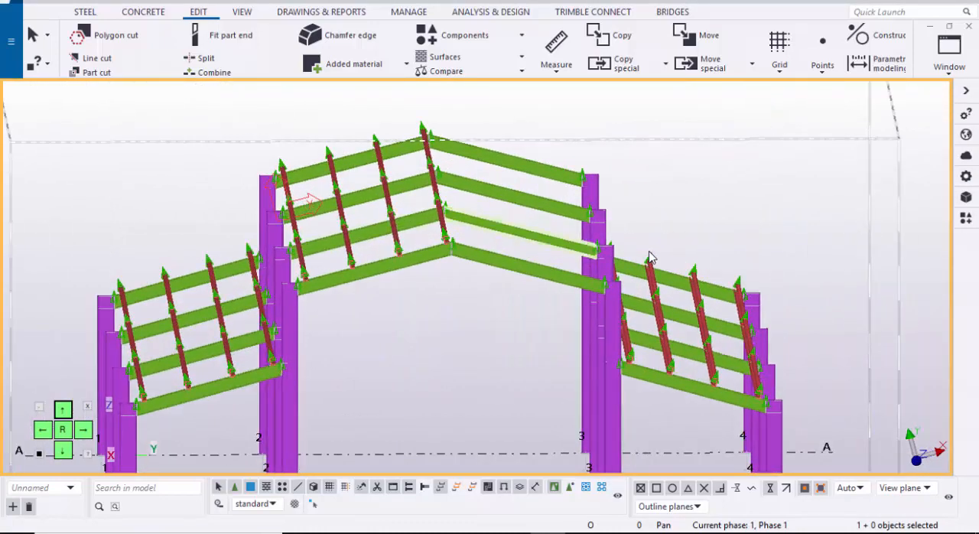
scroll(498, 191, down, 1)
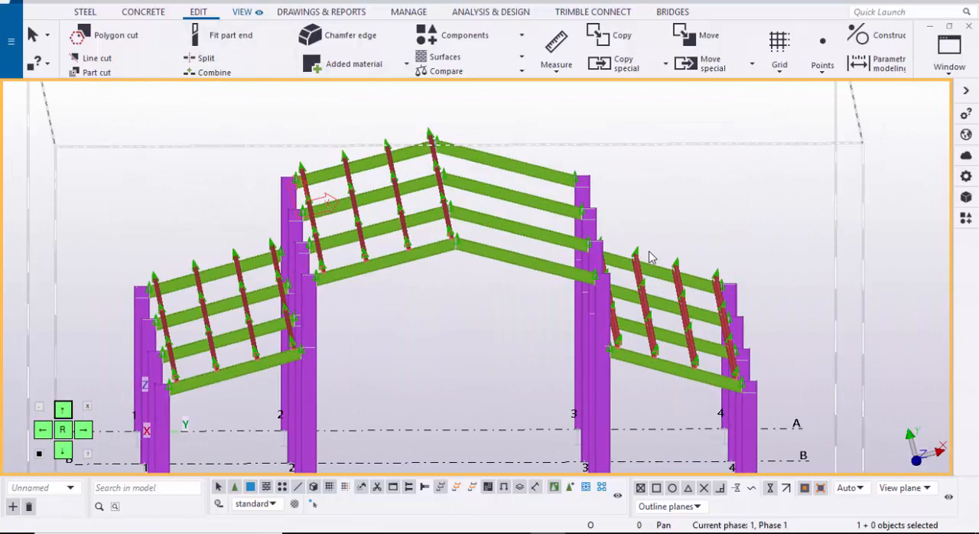
click(242, 12)
click(406, 67)
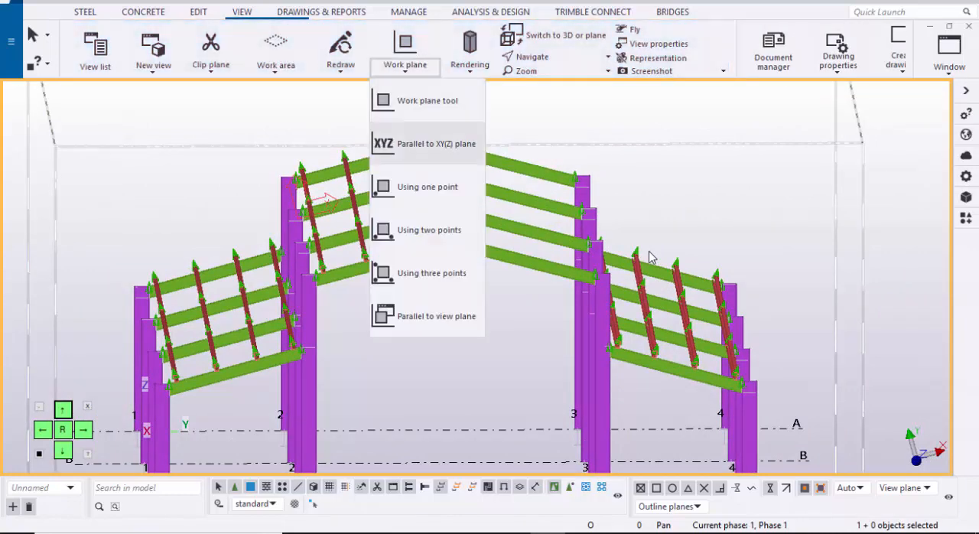
click(429, 144)
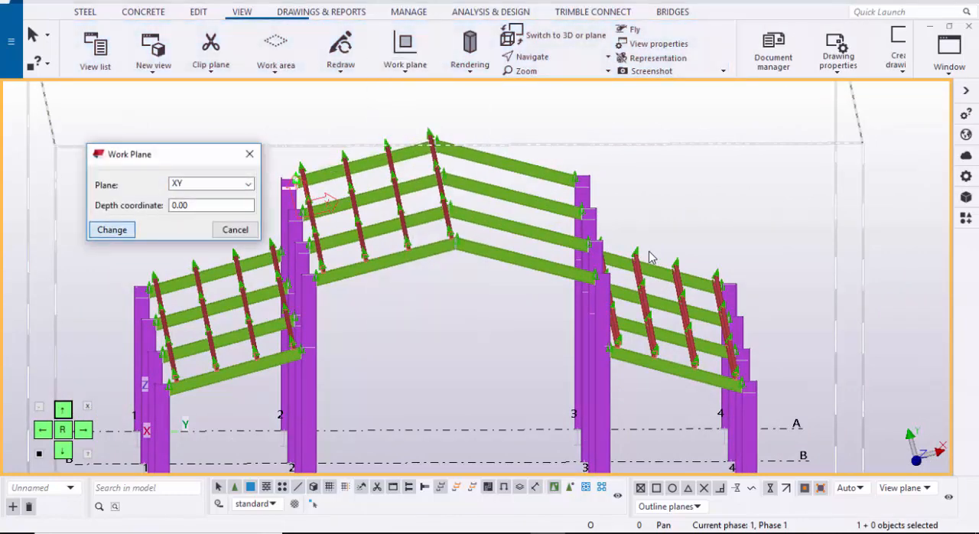
key(Return)
click(250, 154)
Step: Select all four purlin rows on the main gable's finished slope in the three bays between grids A and D
scroll(367, 202, down, 3)
mouse_move(367, 203)
ctrl+middle_down()
mouse_move(474, 229)
mouse_move(562, 221)
mouse_move(597, 183)
ctrl+middle_up()
ctrl+middle_drag(651, 257, 641, 265)
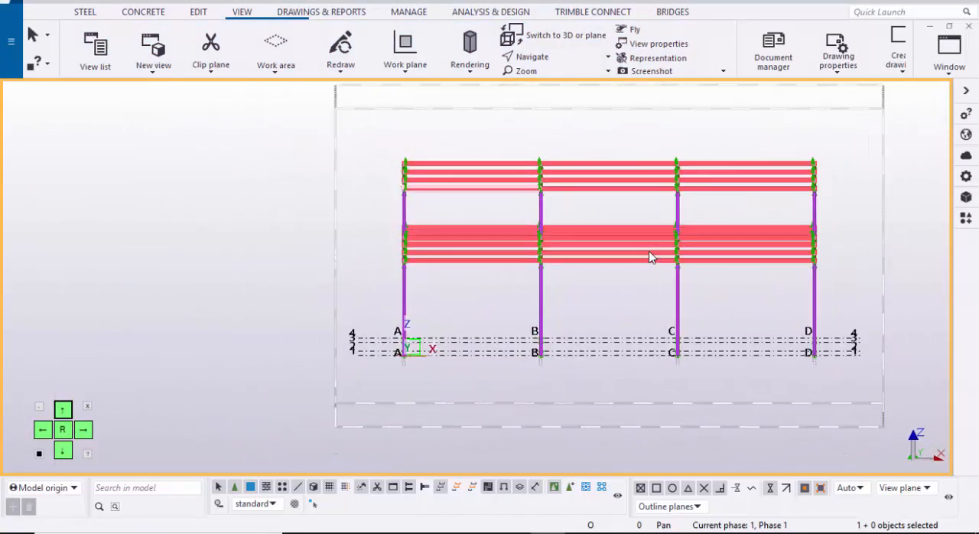
scroll(650, 257, up, 2)
drag(489, 117, 471, 204)
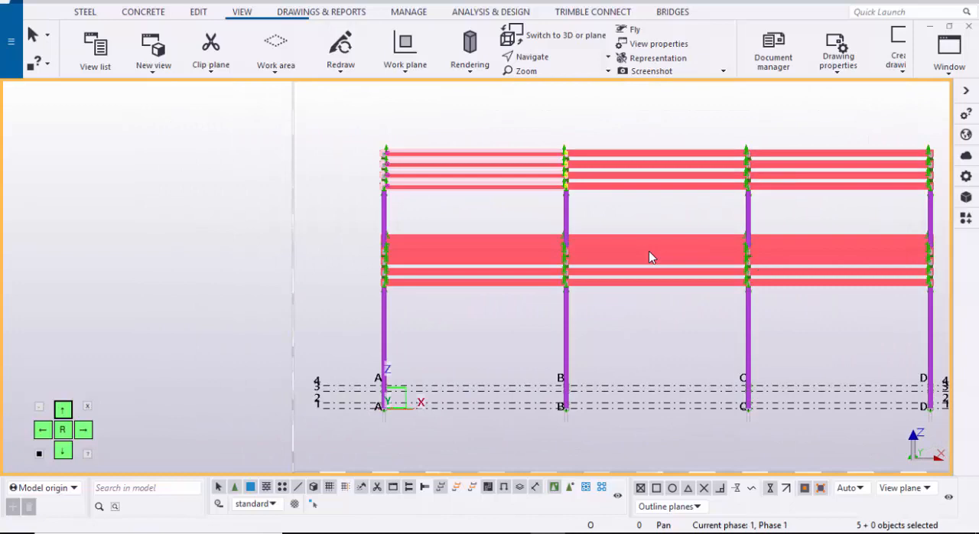
shift+drag(660, 131, 641, 209)
shift+drag(804, 126, 794, 203)
scroll(649, 253, down, 3)
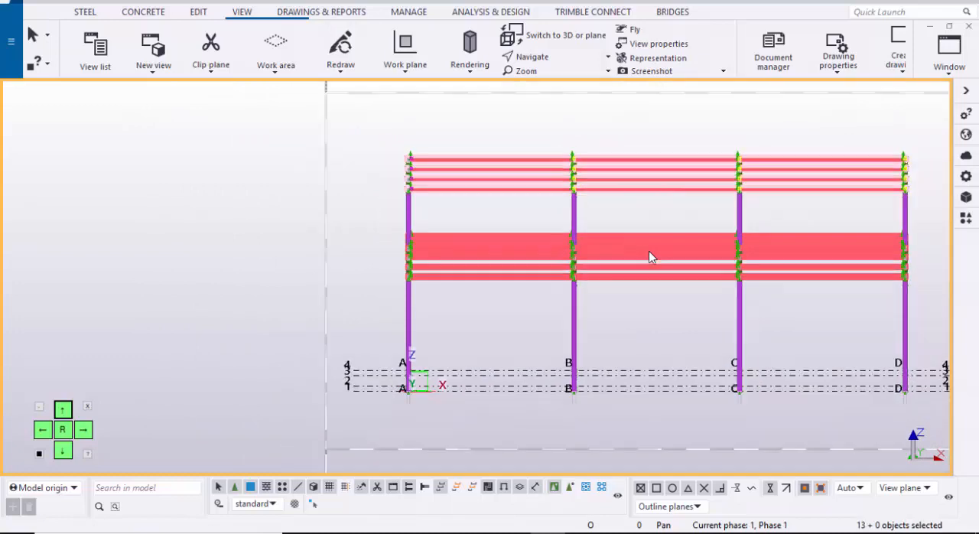
Step: Mirror-copy the selected purlins onto the main gable's other slope using X0 12000.00, Y0 8000.00 and angle 0.00
ctrl+middle_drag(650, 253, 509, 274)
right_click(650, 253)
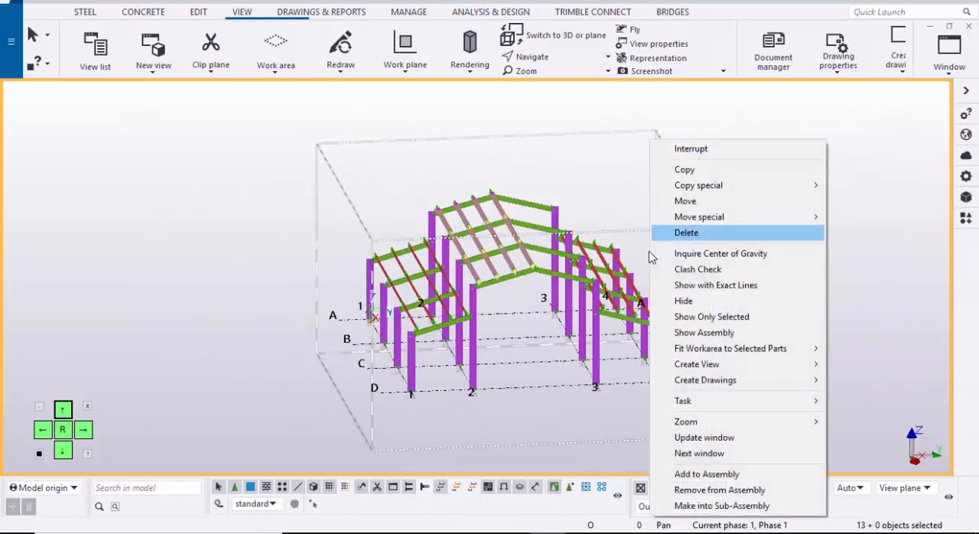
mouse_move(699, 216)
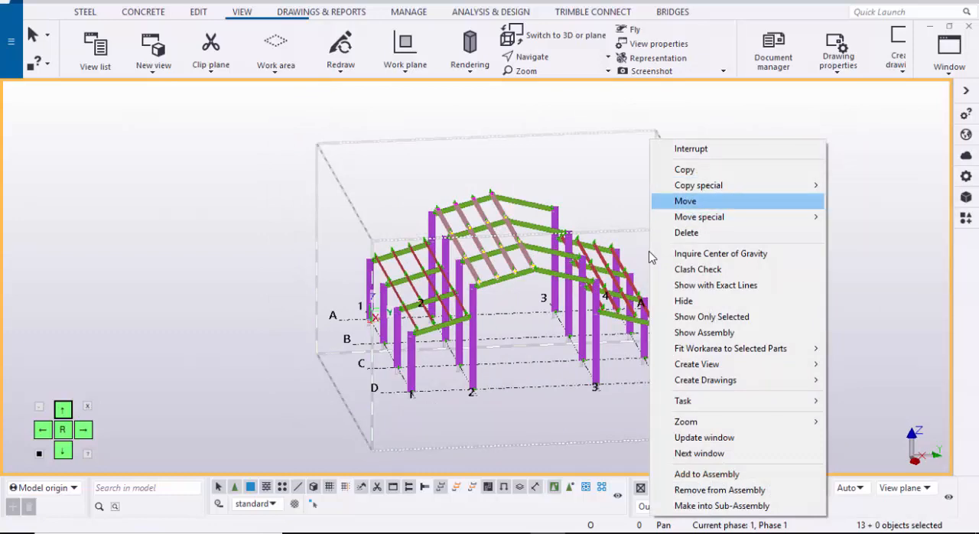
mouse_move(699, 185)
click(862, 217)
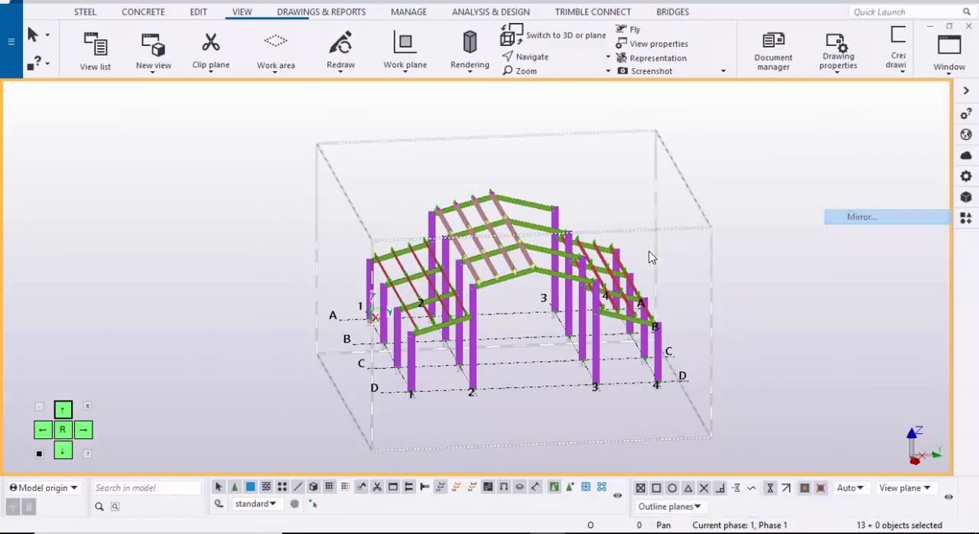
mouse_move(650, 257)
middle_down()
mouse_move(690, 222)
mouse_move(597, 268)
middle_up()
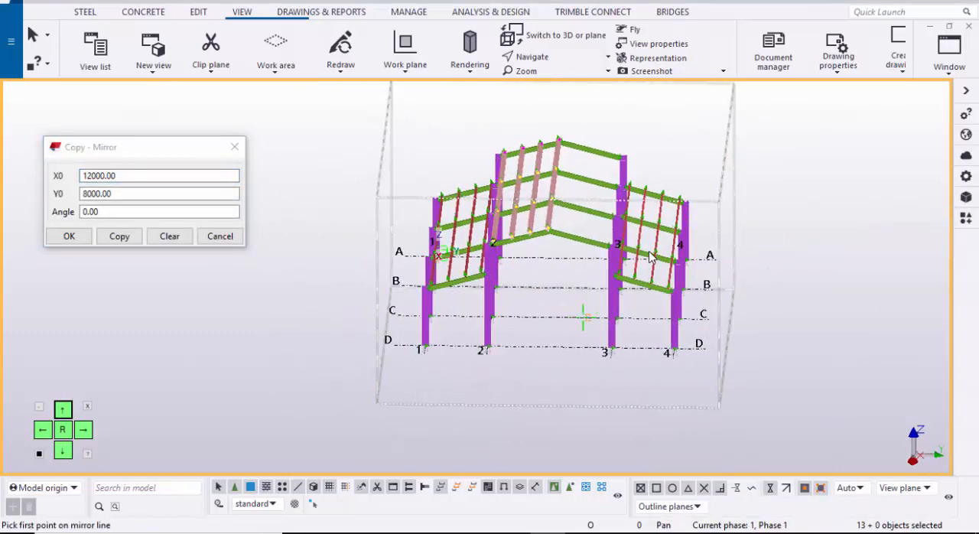
scroll(649, 257, up, 3)
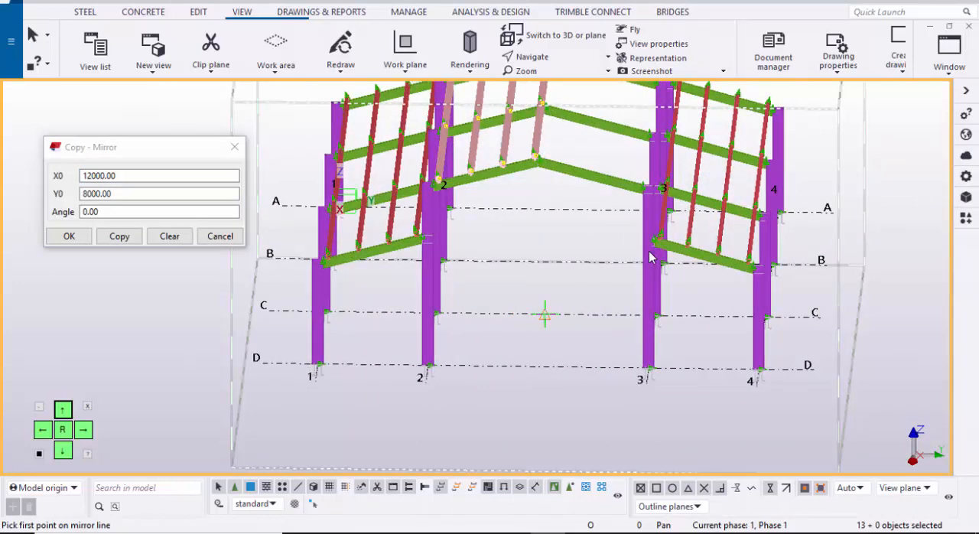
scroll(649, 257, up, 1)
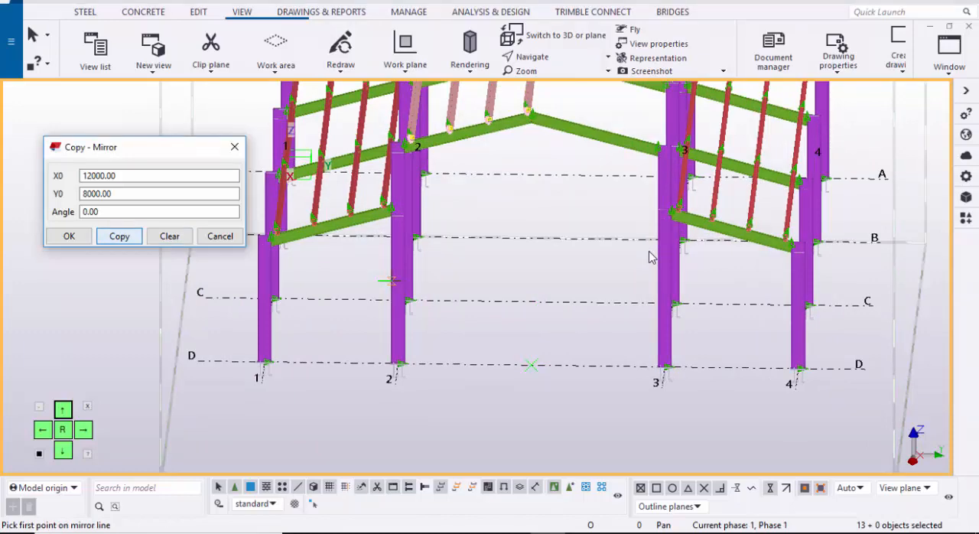
click(120, 236)
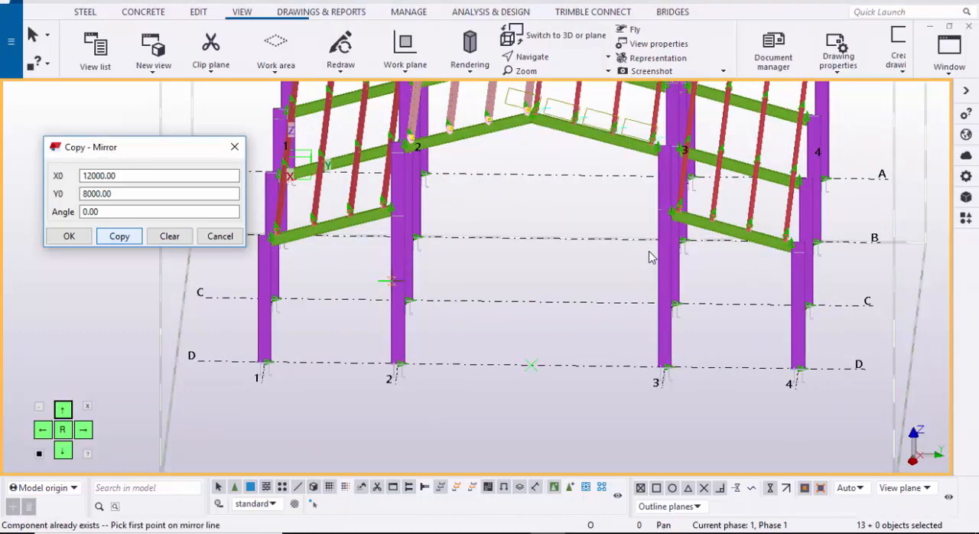
Step: End the mirror copy, redraw the 3D view to clear the temporary outlines, and close the floating view properties
click(221, 235)
scroll(186, 257, down, 1)
middle_drag(779, 121, 526, 219)
right_click(589, 176)
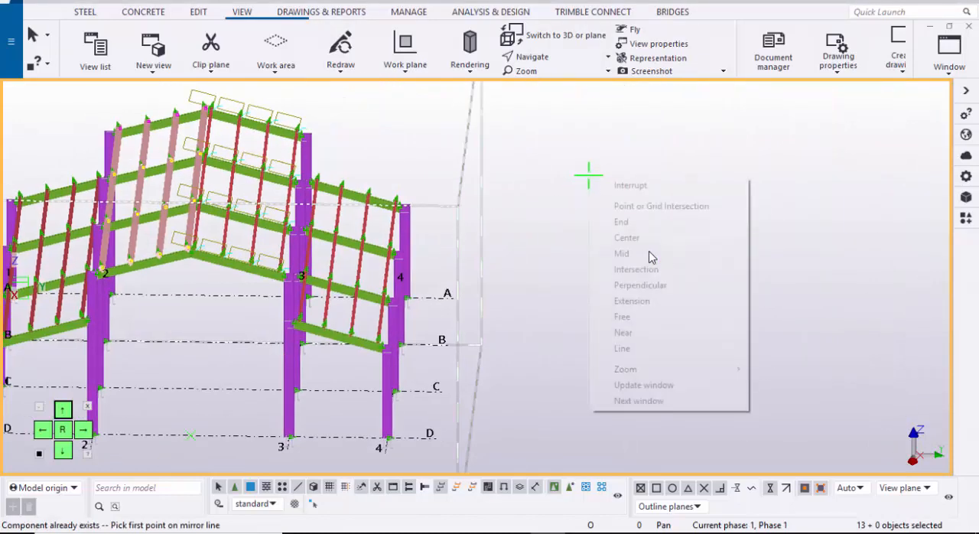
click(631, 186)
right_click(686, 169)
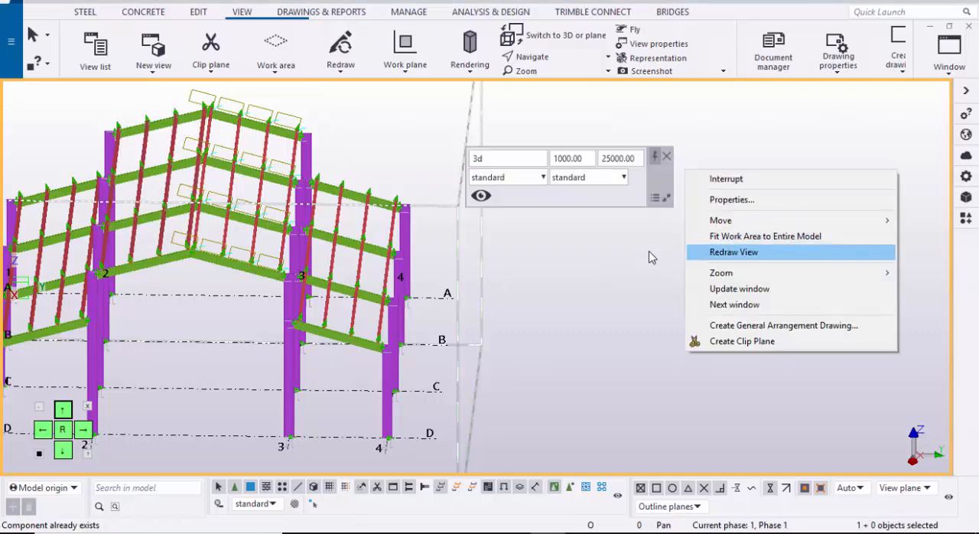
click(735, 251)
scroll(648, 258, down, 2)
ctrl+middle_drag(649, 258, 742, 264)
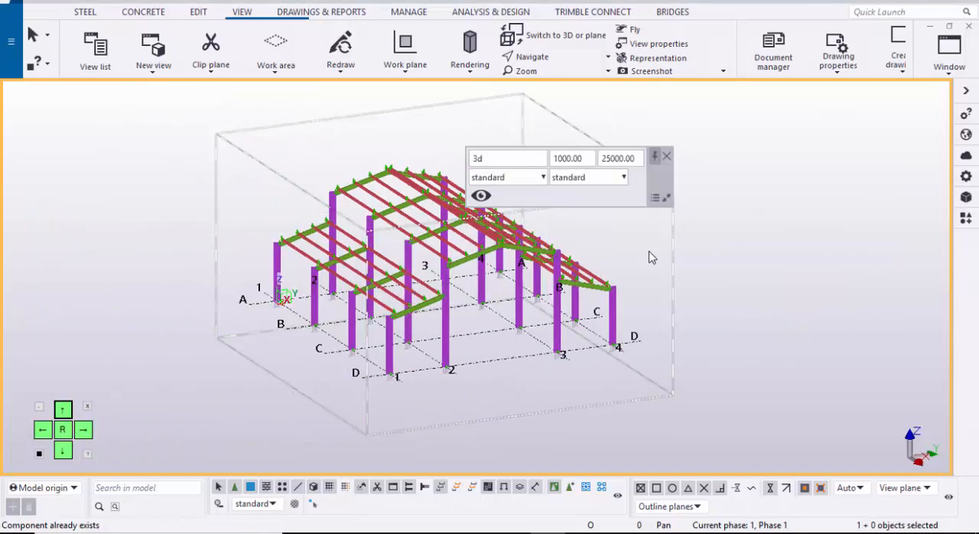
click(667, 156)
Step: Examine the purlins on both main gable slopes and the lower side roofs from several angles in the 3D view
ctrl+middle_drag(648, 257, 757, 258)
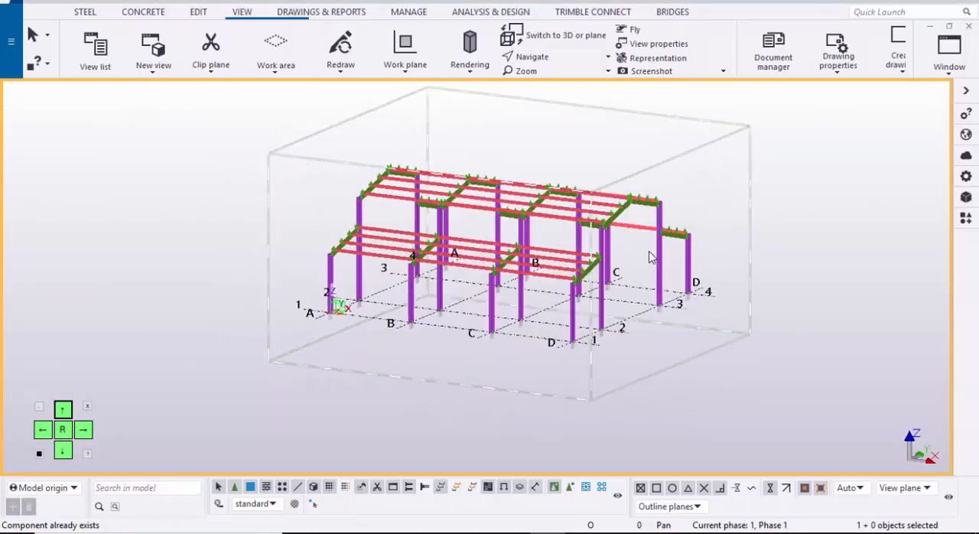
scroll(648, 258, up, 2)
ctrl+middle_drag(648, 258, 734, 258)
scroll(649, 258, up, 5)
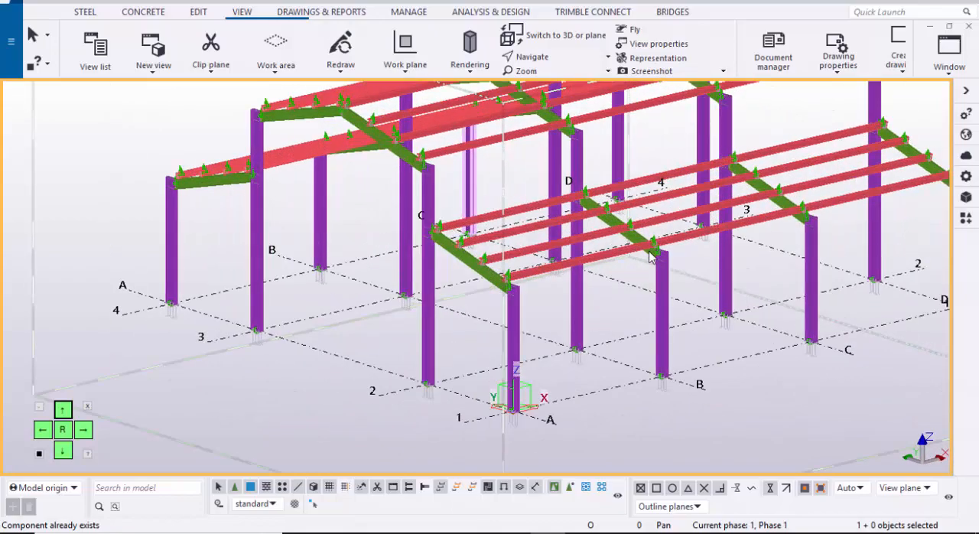
scroll(648, 258, down, 3)
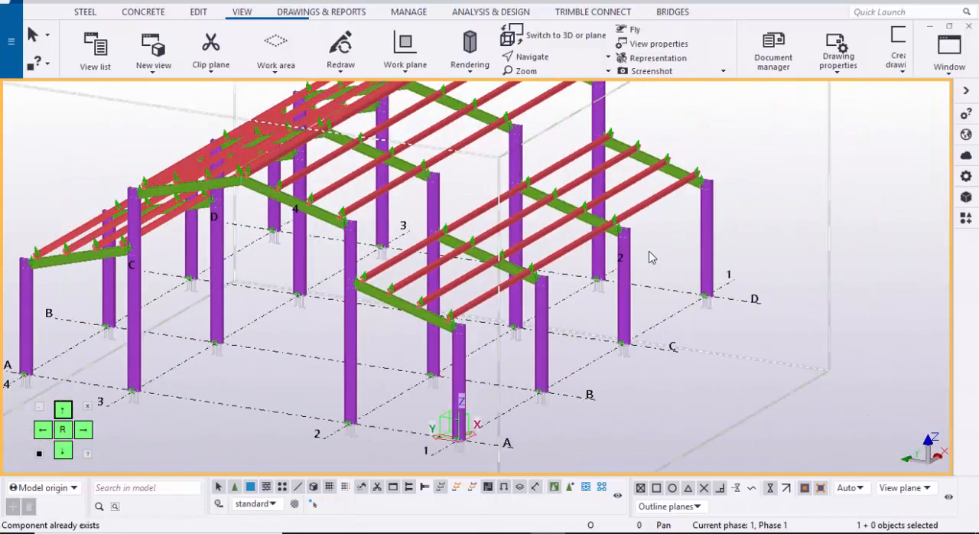
scroll(648, 258, up, 2)
scroll(648, 258, down, 2)
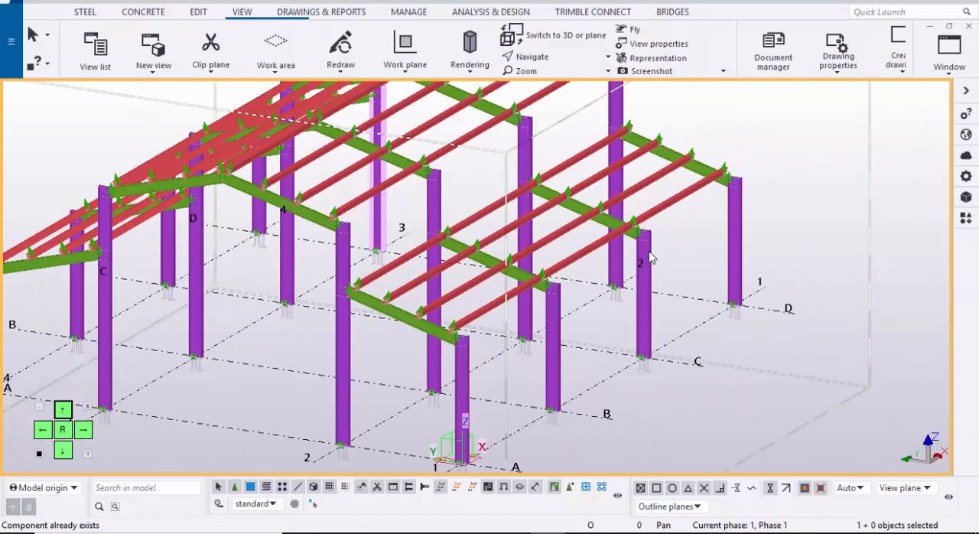
scroll(649, 257, down, 2)
key(ctrl+Right)
key(ctrl+Right)
key(ctrl+Left)
key(ctrl+Left)
key(ctrl+Left)
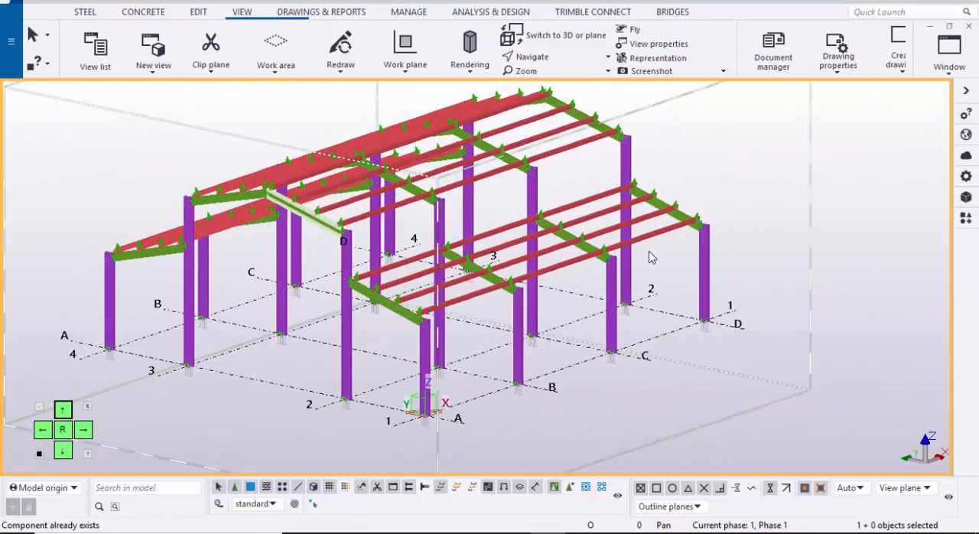
scroll(648, 258, up, 2)
scroll(650, 258, up, 1)
scroll(651, 258, down, 3)
key(ctrl+Right)
key(ctrl+Right)
key(ctrl+Right)
key(ctrl+Right)
key(ctrl+Right)
key(ctrl+Right)
key(ctrl+Right)
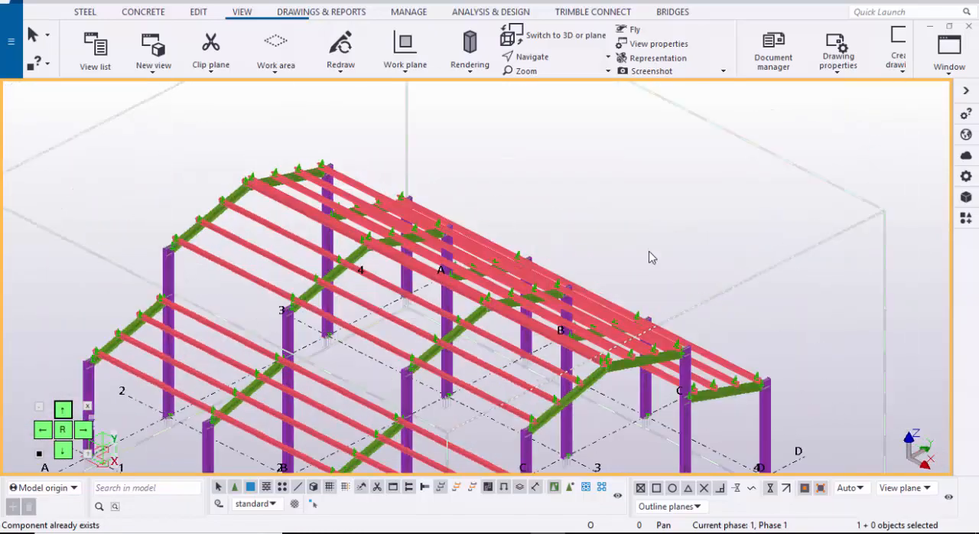
scroll(650, 258, down, 1)
scroll(651, 258, up, 1)
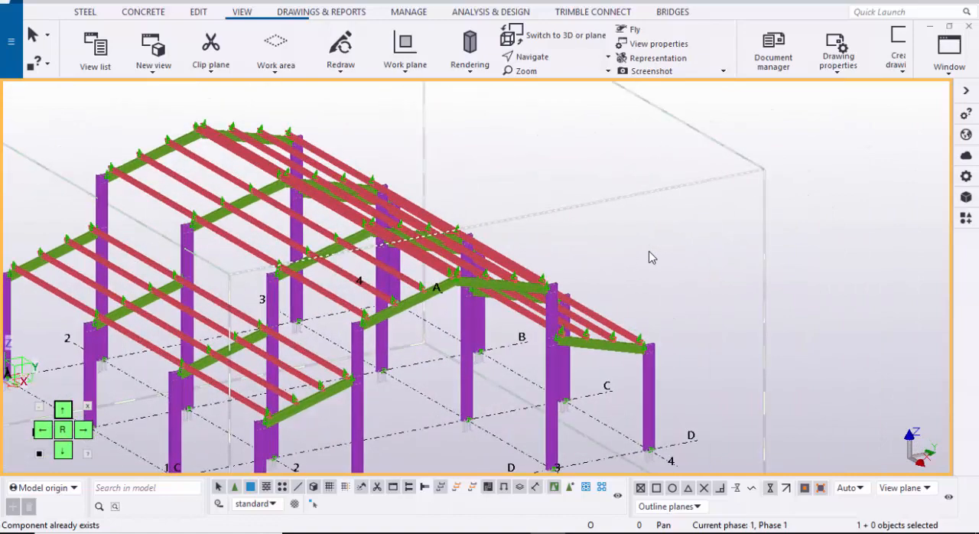
scroll(649, 258, down, 5)
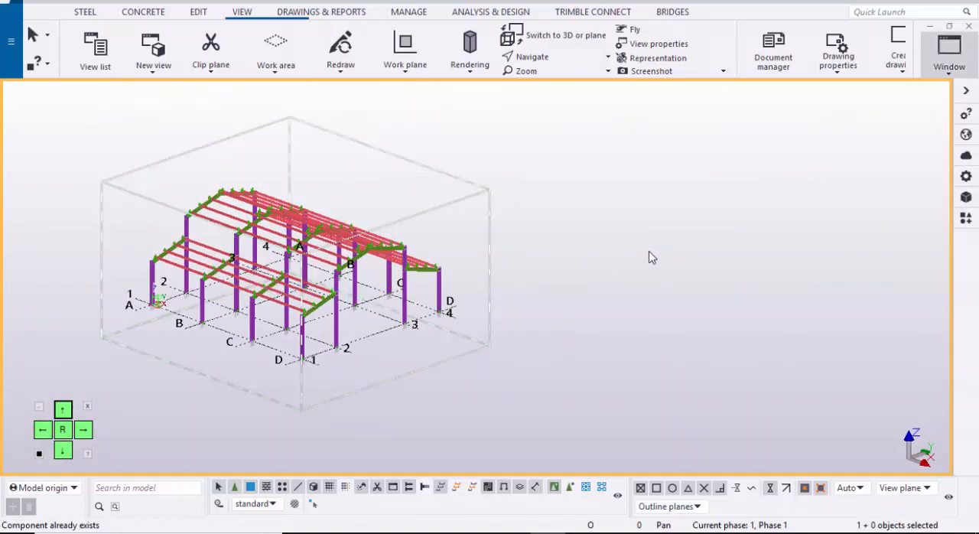
click(949, 54)
click(901, 150)
Step: Place a 6000 mm steel beam between the outer ends of grid lines D and C, beside grid line 1
scroll(649, 258, up, 5)
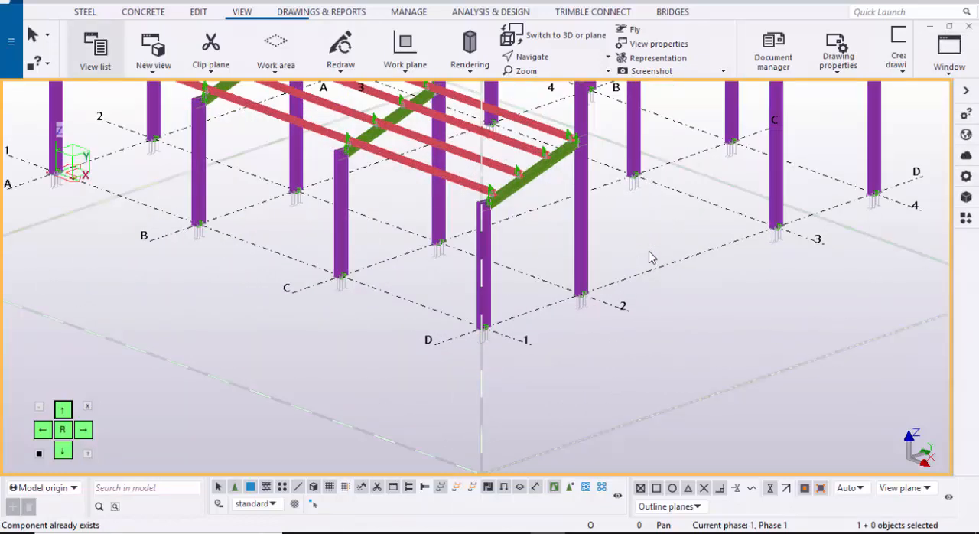
click(85, 12)
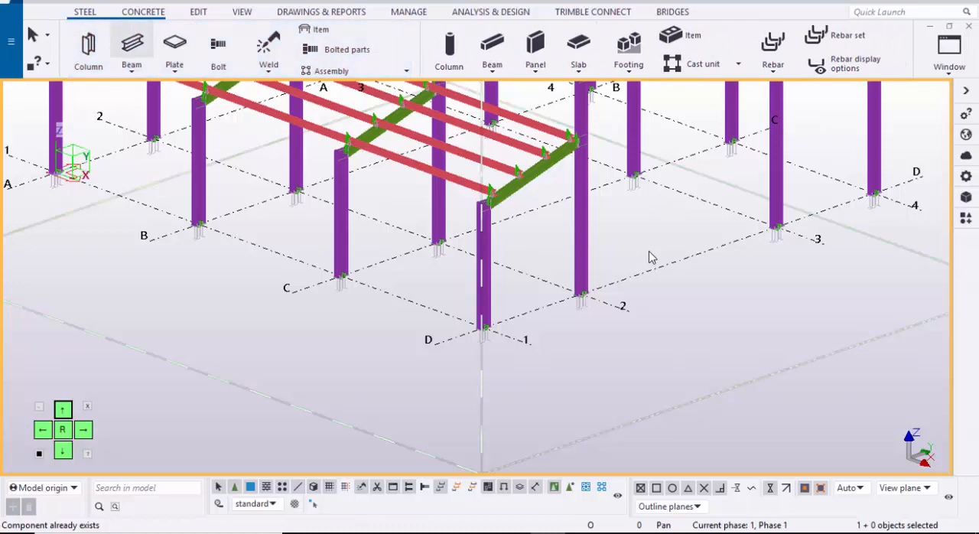
click(132, 46)
scroll(503, 385, up, 2)
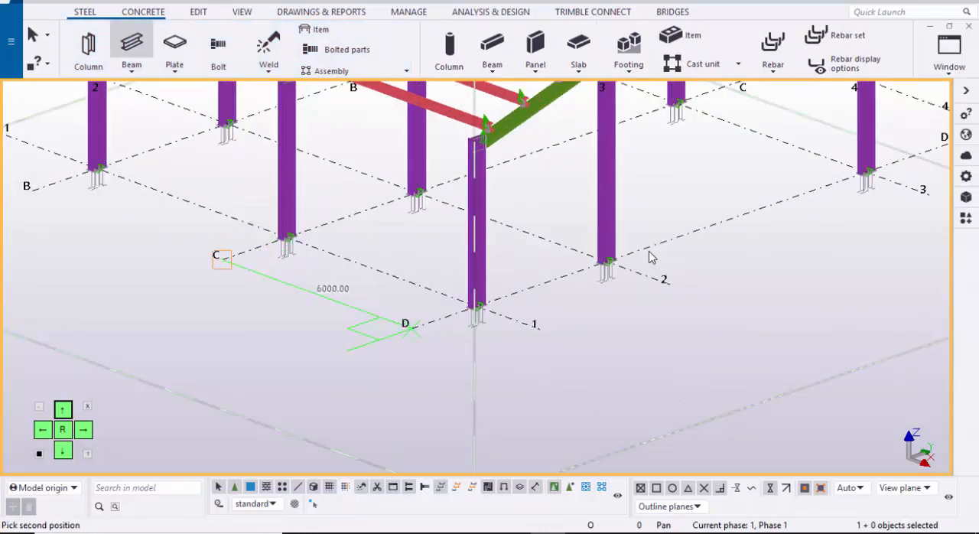
click(222, 260)
scroll(412, 329, up, 8)
key(Escape)
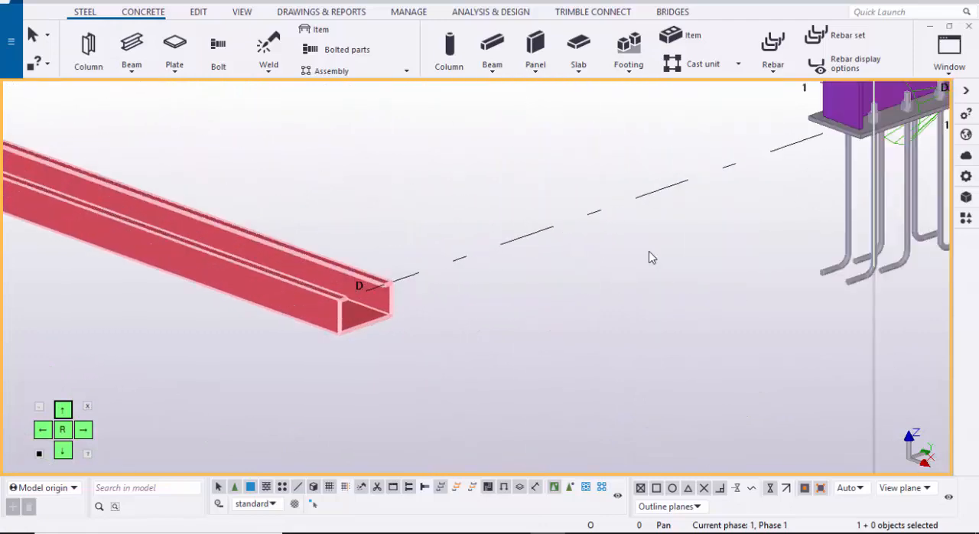
Step: Rename the new steel beam between grids C and D as GIRT and apply the change
scroll(388, 312, up, 1)
scroll(417, 291, down, 4)
ctrl+middle_drag(417, 290, 589, 282)
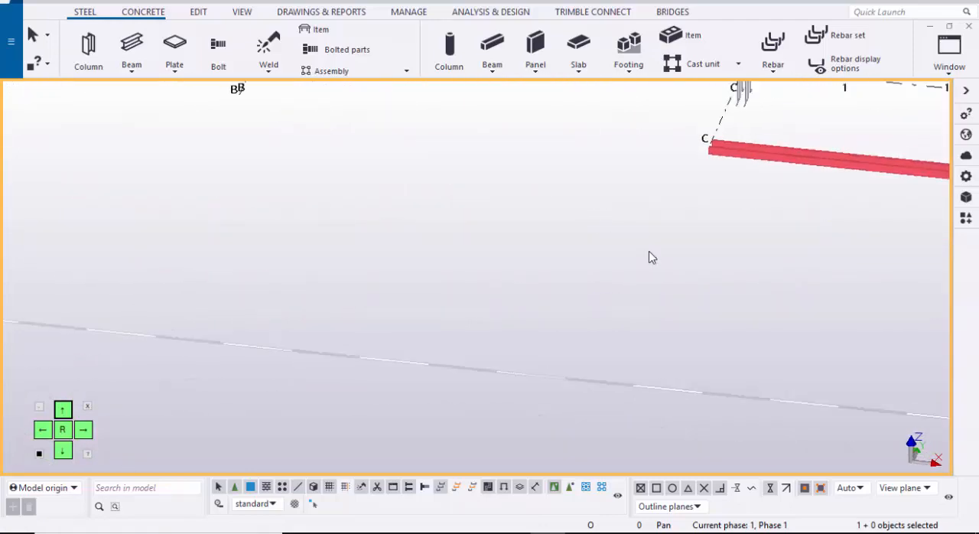
scroll(648, 257, down, 5)
scroll(649, 257, down, 1)
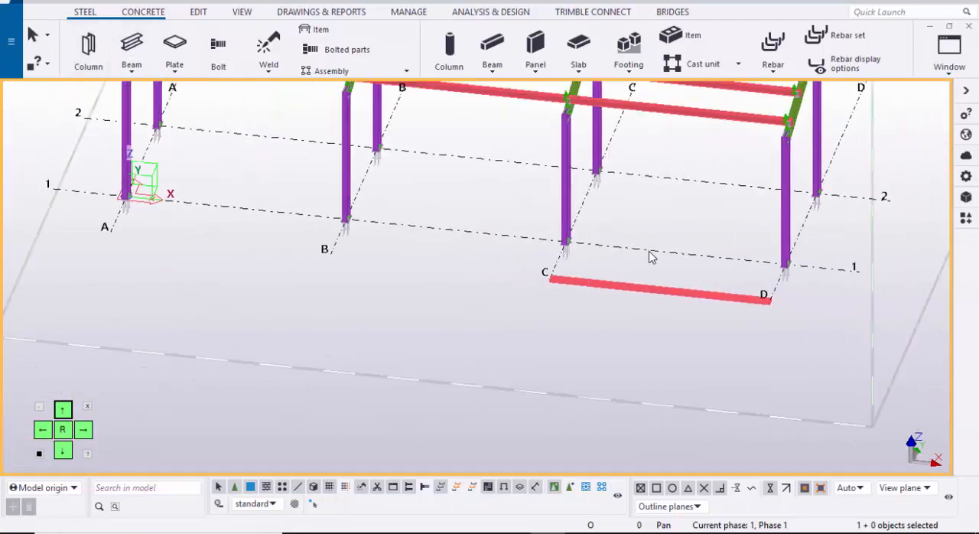
middle_drag(653, 286, 459, 292)
scroll(459, 292, up, 3)
double_click(461, 300)
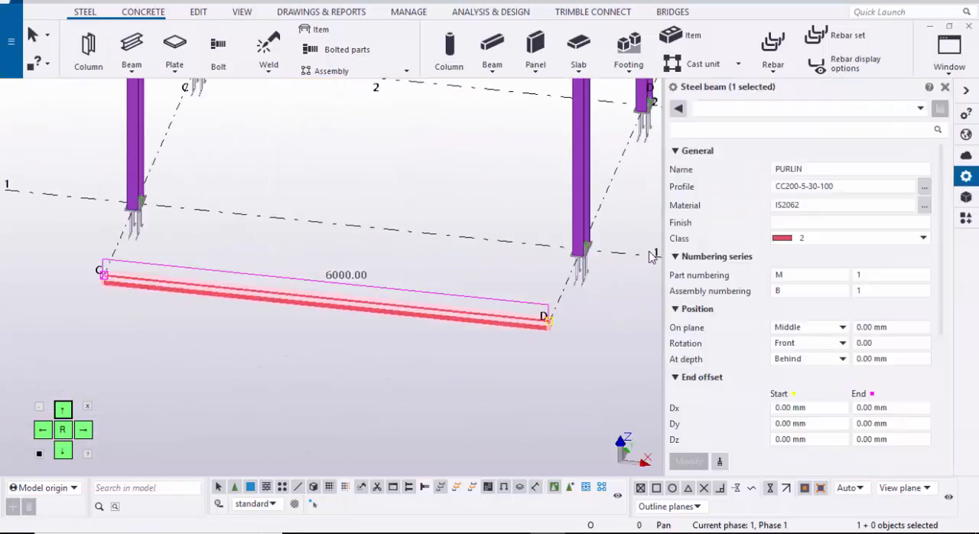
click(812, 169)
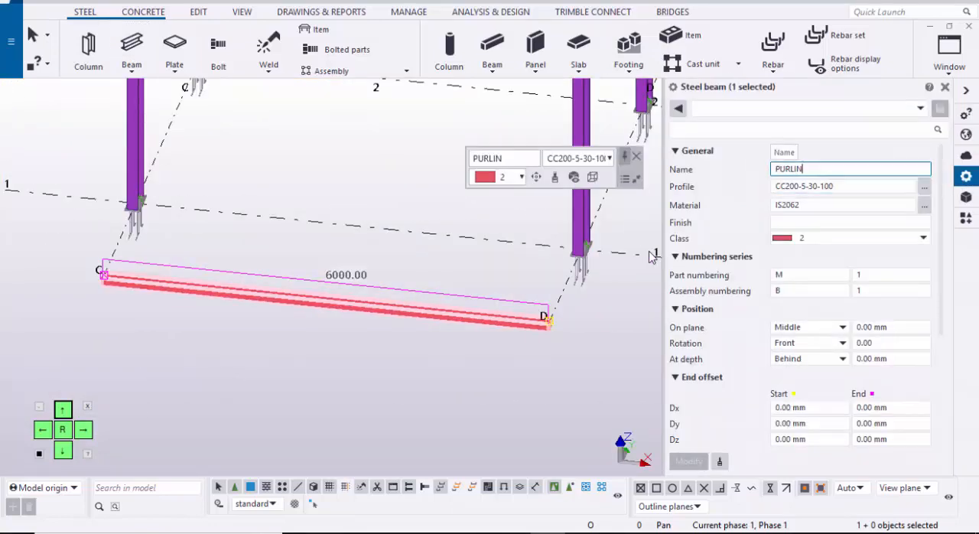
text(GIRT)
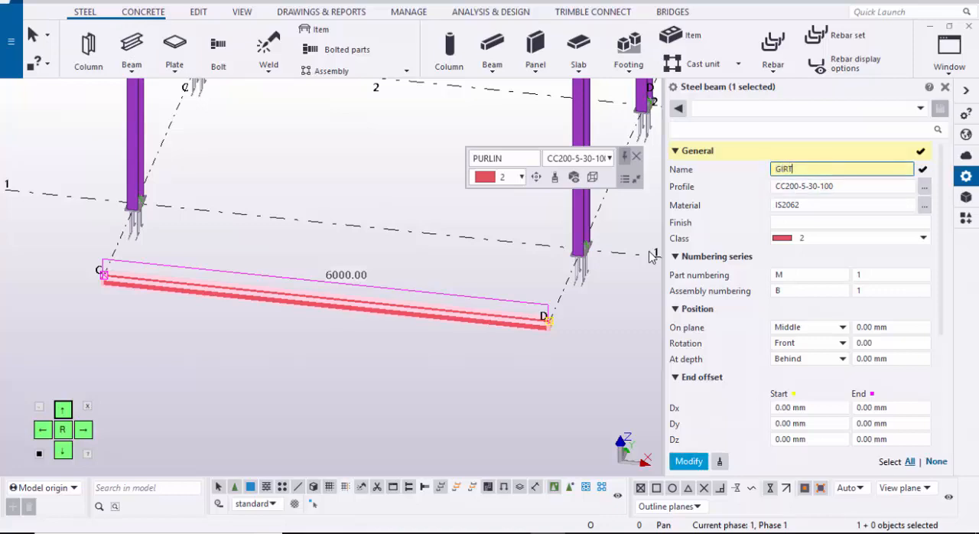
middle_click(652, 257)
middle_click(652, 257)
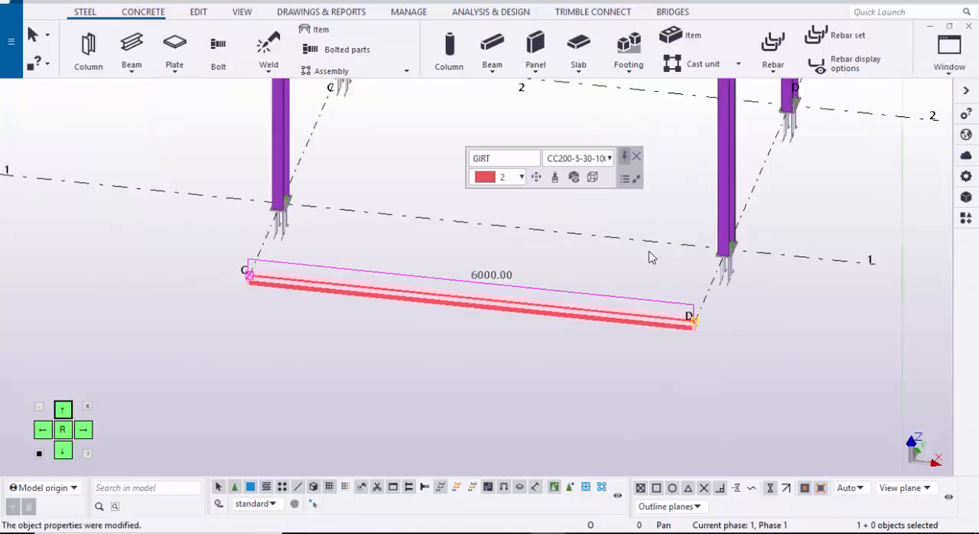
click(652, 257)
Step: Place a 6000 mm girt from the outer end of grid line C to that of grid line B
click(132, 48)
scroll(281, 305, down, 1)
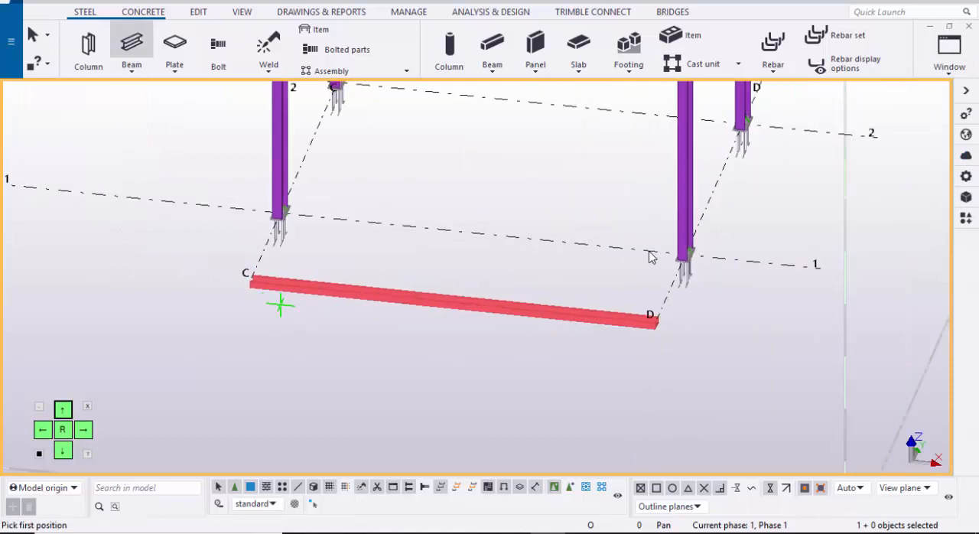
ctrl+middle_drag(281, 305, 437, 227)
scroll(448, 225, up, 3)
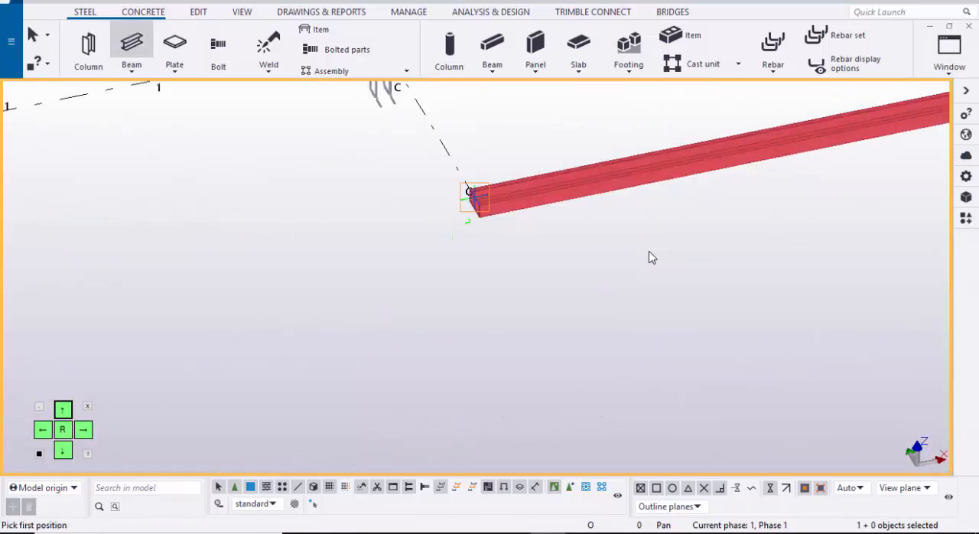
click(473, 196)
scroll(469, 197, down, 1)
middle_drag(242, 281, 578, 245)
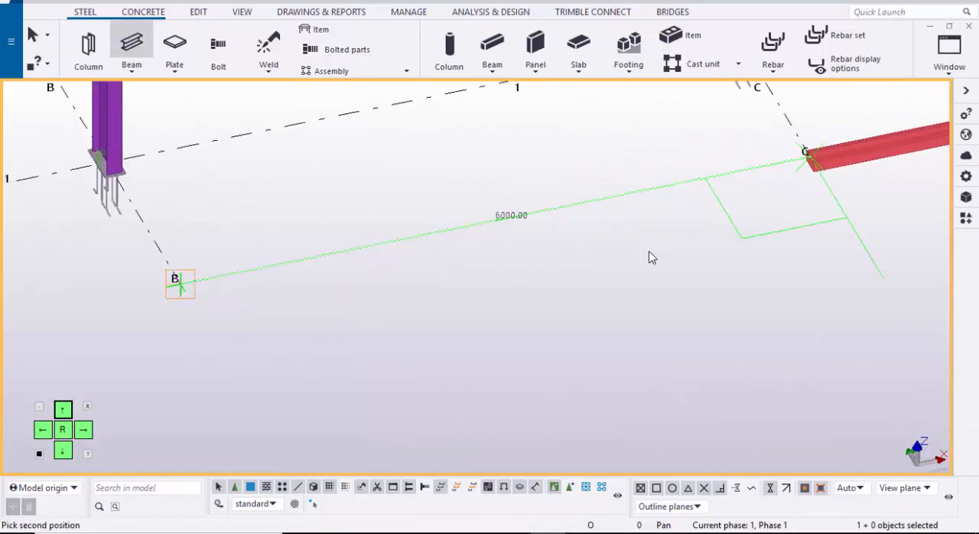
click(179, 284)
Step: Continue the row with a girt from the outer end of grid line B to grid line A, and end the beam command
scroll(652, 257, up, 1)
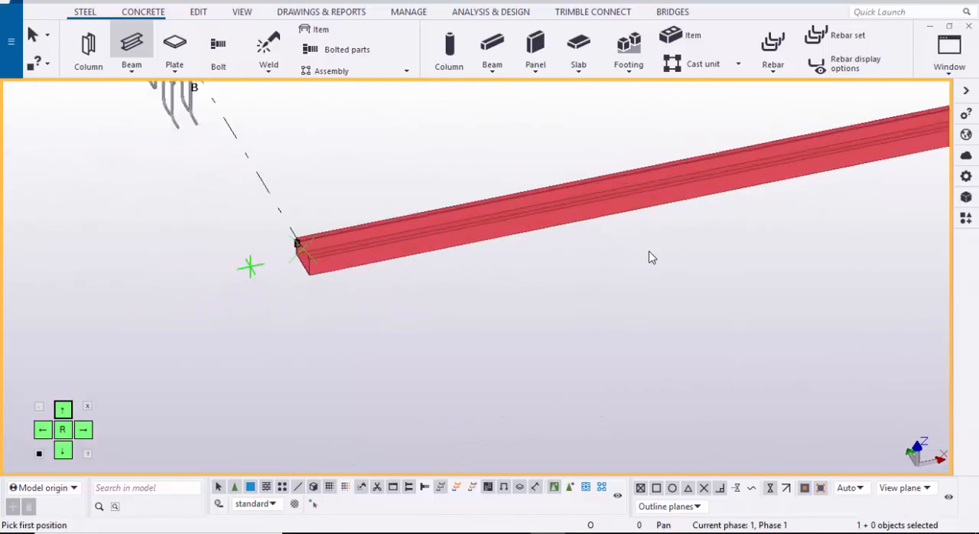
click(302, 248)
scroll(127, 325, down, 1)
middle_drag(127, 325, 69, 326)
scroll(385, 277, down, 1)
click(178, 315)
key(Escape)
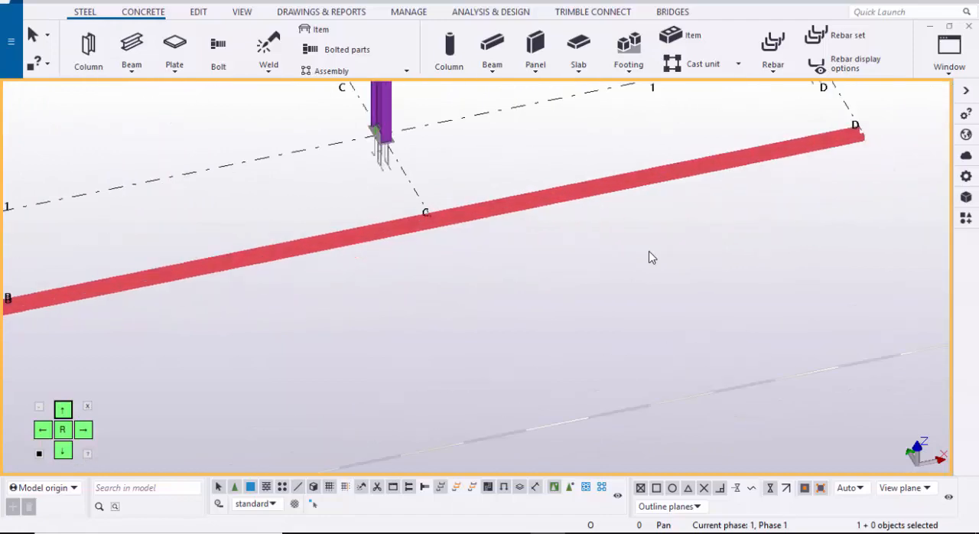
Step: Select the whole girt row beside grid line 1 between grids A and D
scroll(467, 223, up, 2)
scroll(651, 257, down, 3)
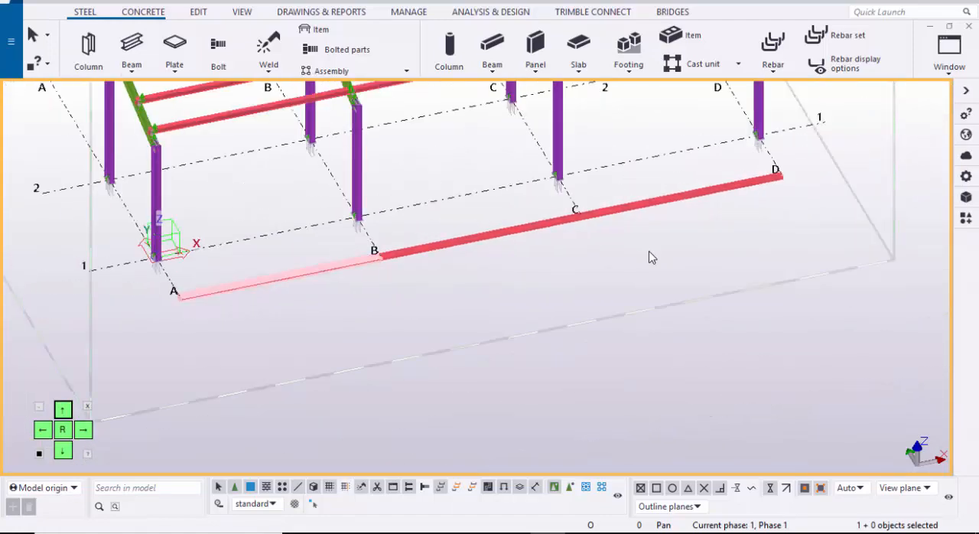
scroll(649, 257, down, 3)
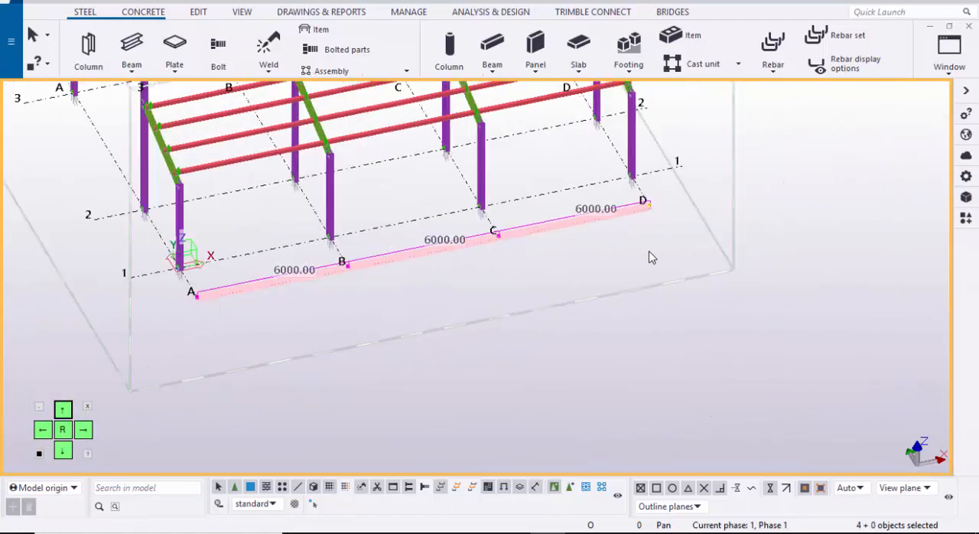
Step: Switch from the 3D view to the GRID @A elevation at the grid 2 column
click(950, 54)
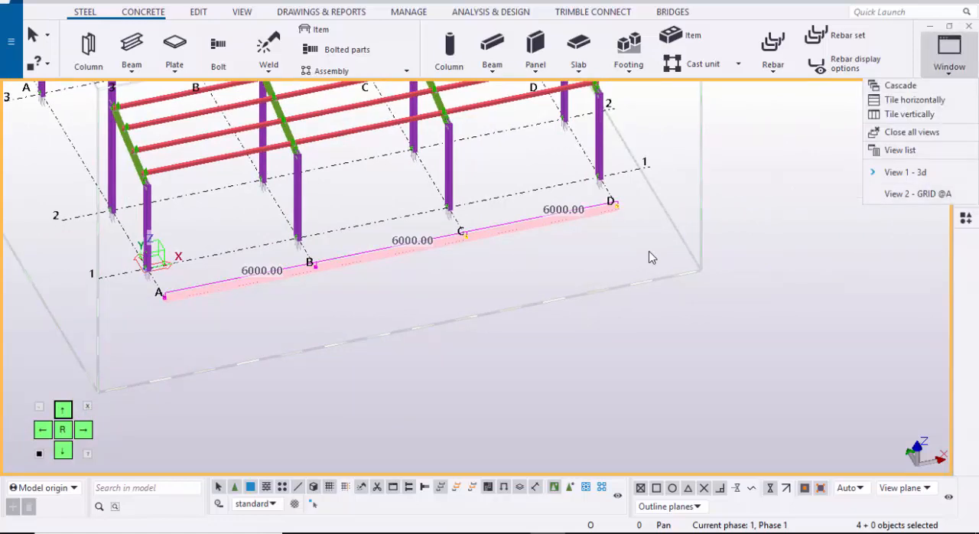
click(917, 194)
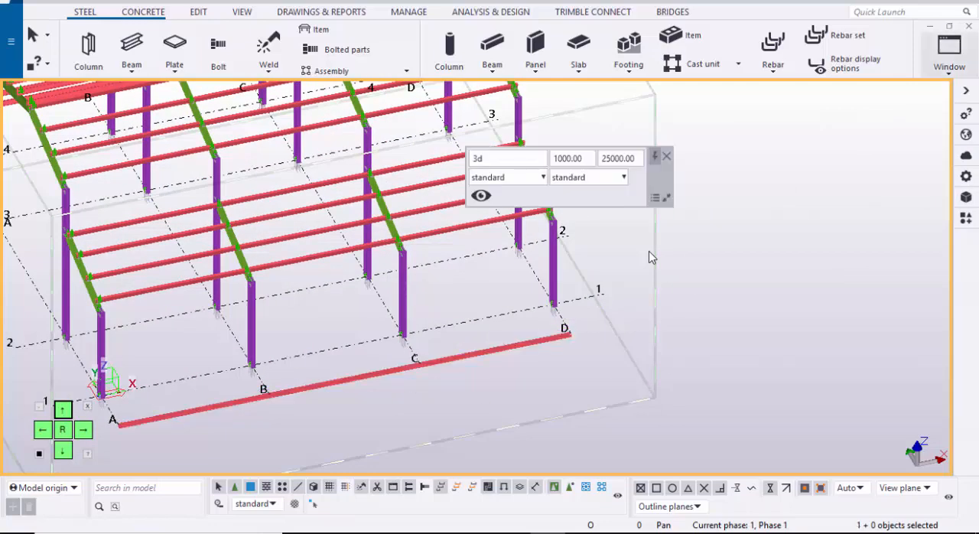
click(949, 54)
click(917, 213)
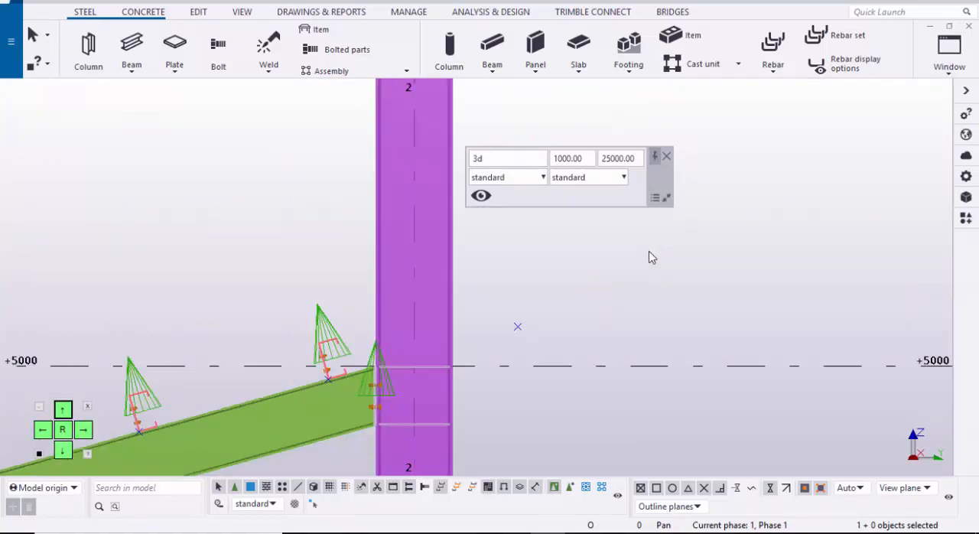
right_click(257, 192)
click(306, 274)
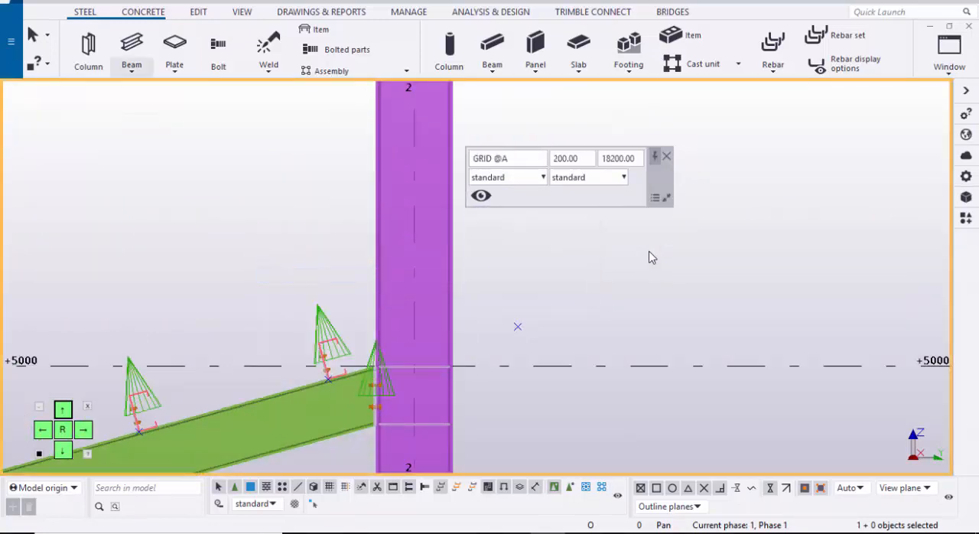
Step: Place free points on the grid 2 column's outer face, one at the +5000 level and one at the column's top corner
click(199, 12)
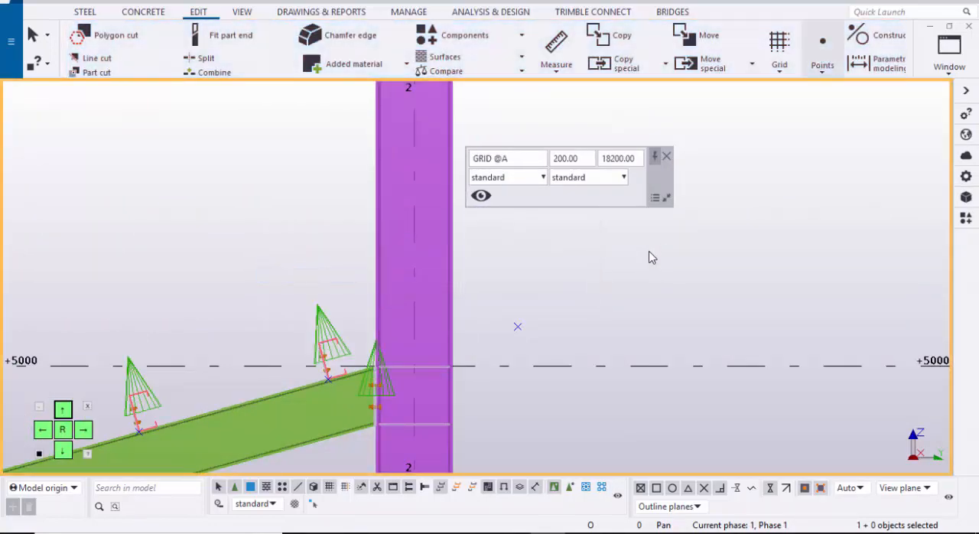
click(823, 63)
click(853, 351)
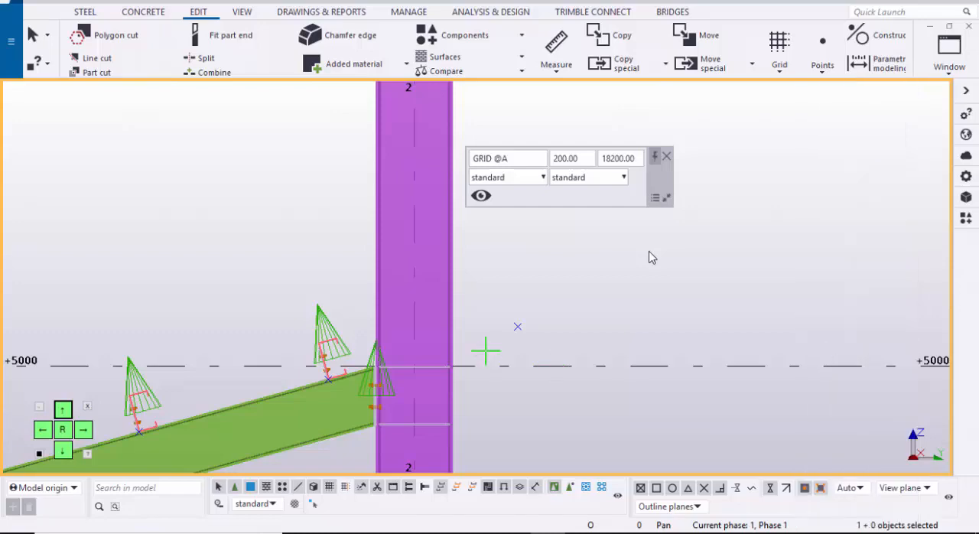
scroll(495, 329, up, 8)
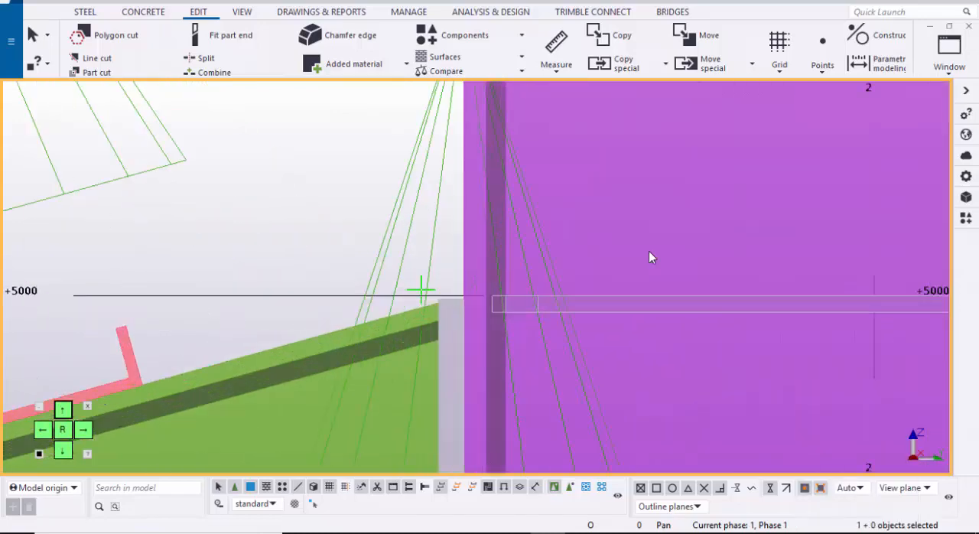
scroll(471, 298, up, 2)
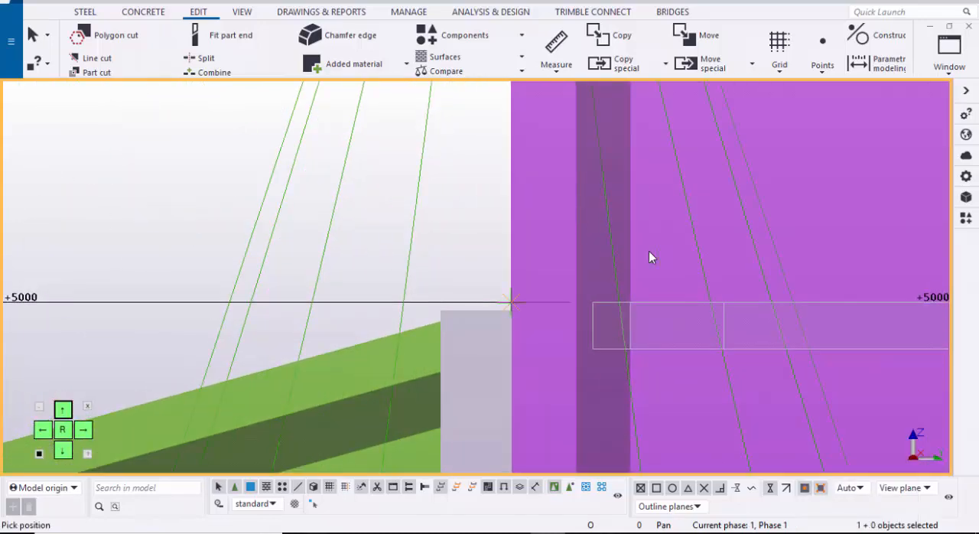
scroll(649, 257, down, 4)
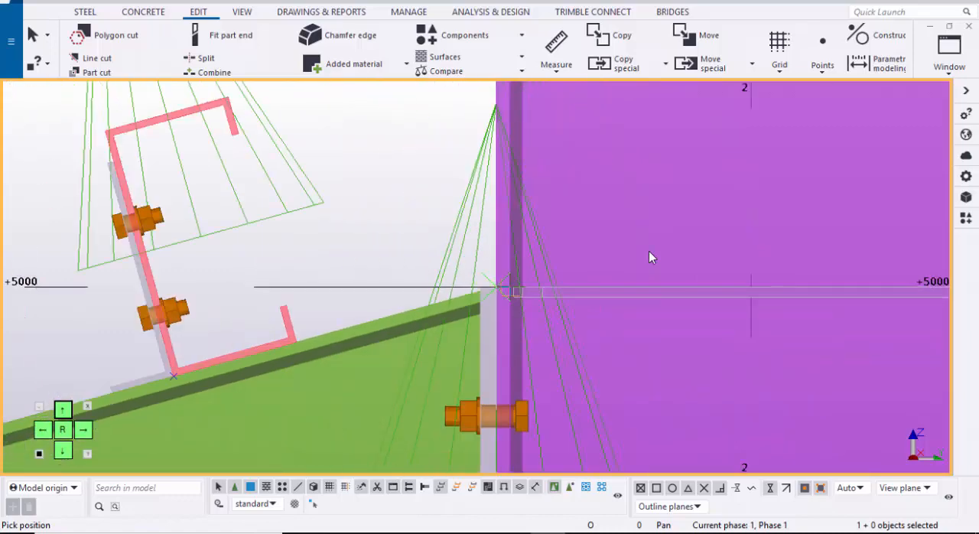
scroll(648, 257, down, 5)
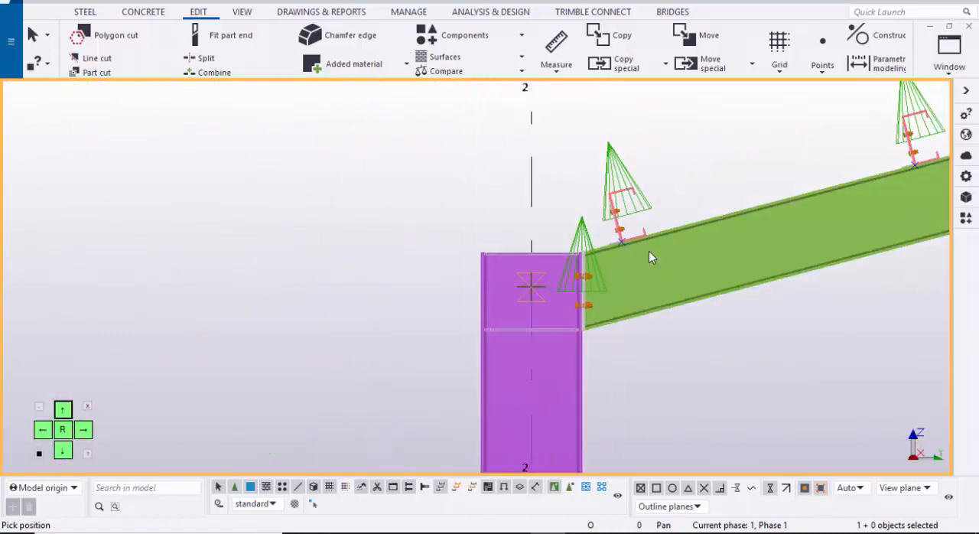
scroll(649, 257, up, 5)
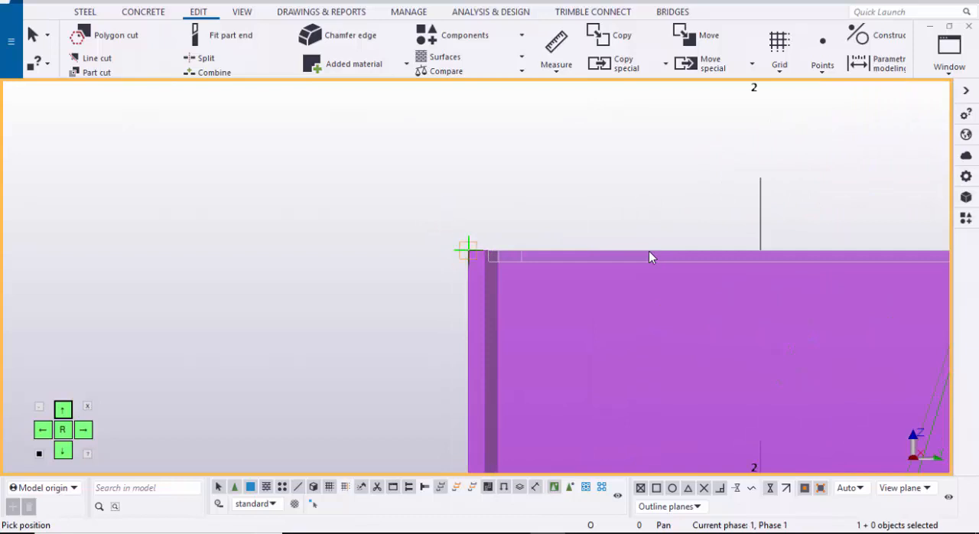
drag(544, 304, 546, 305)
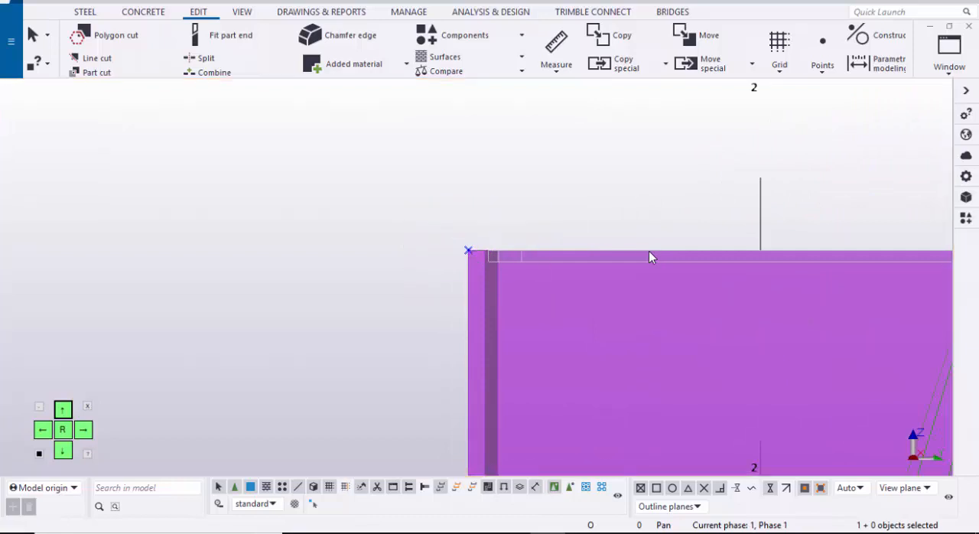
Step: Move the point at the grid 2 column's top corner 150 mm down along the outer face
right_click(400, 143)
click(446, 244)
scroll(649, 257, up, 2)
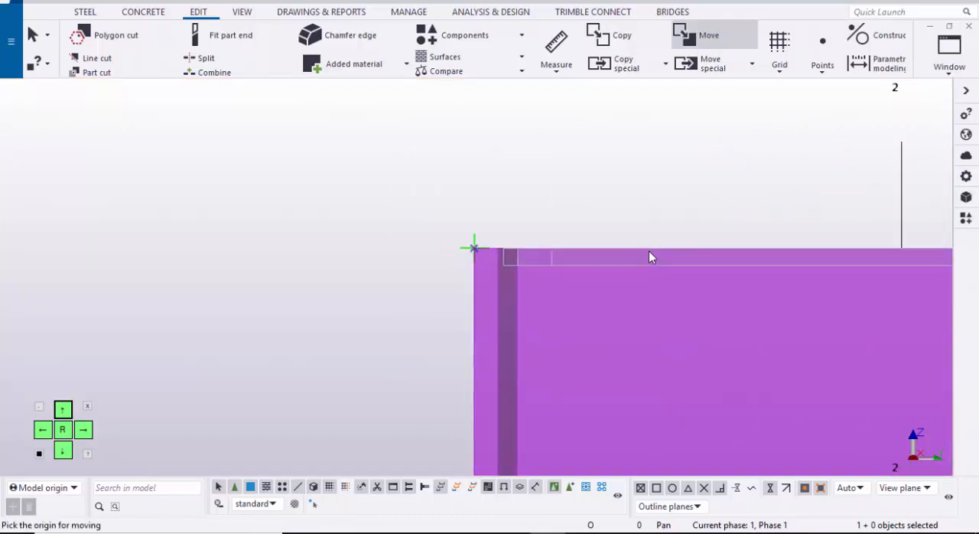
click(474, 248)
scroll(474, 248, down, 1)
middle_drag(474, 248, 459, 131)
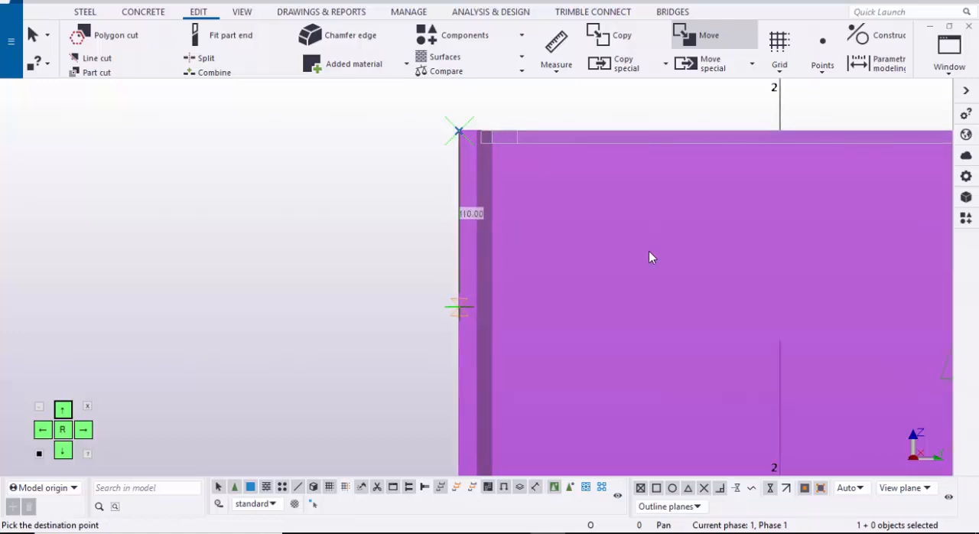
text(150)
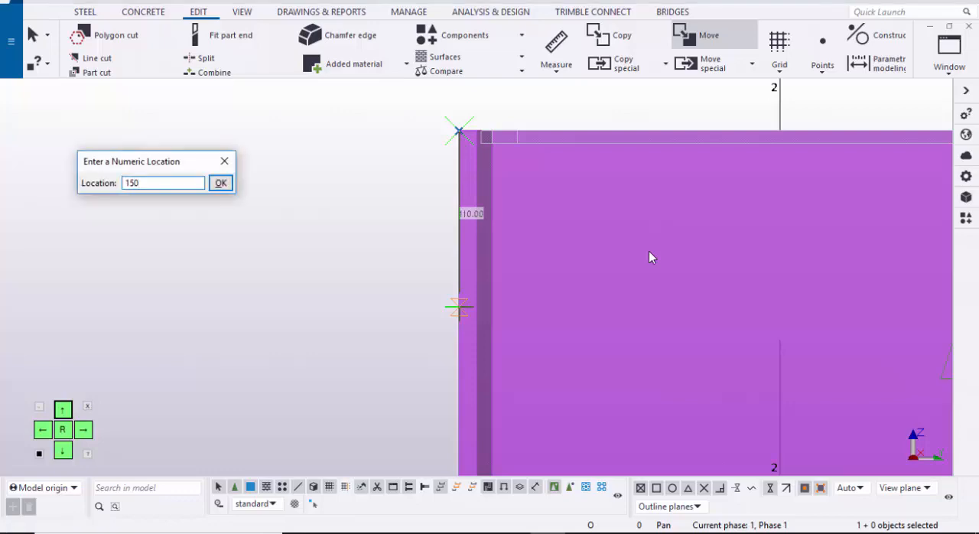
key(Return)
Step: Move the point at the +5000 level 250 mm up along the grid 2 column's outer face
scroll(650, 257, down, 6)
middle_drag(459, 253, 448, 71)
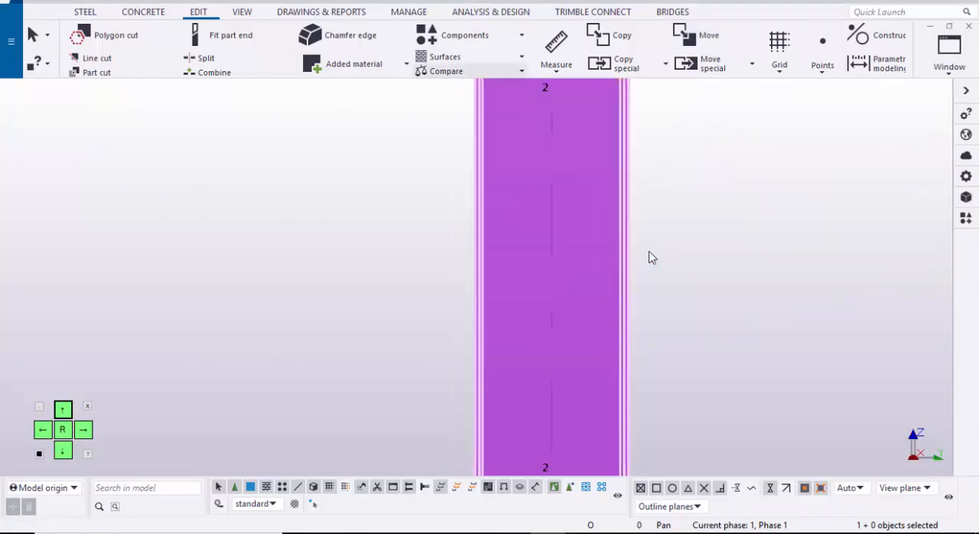
middle_drag(451, 306, 495, 153)
scroll(650, 258, up, 5)
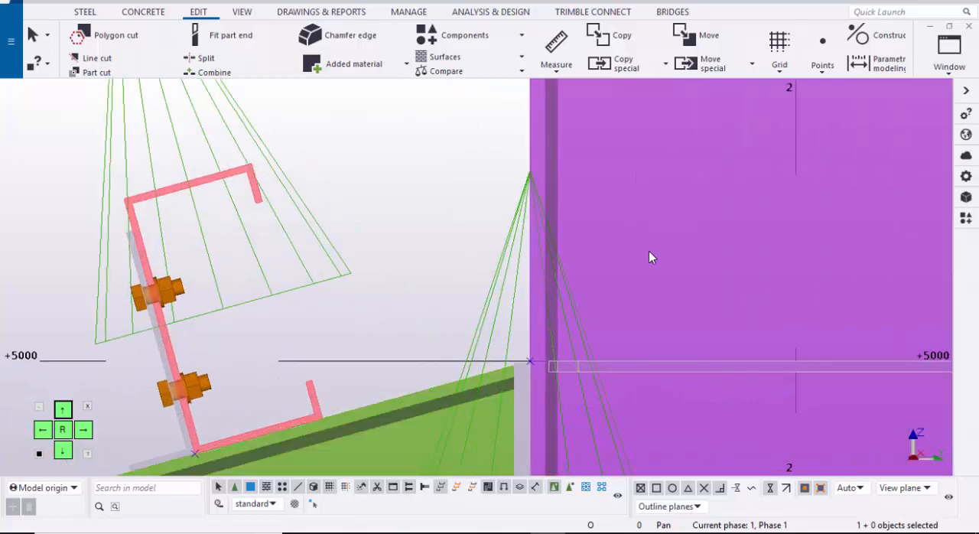
right_click(650, 258)
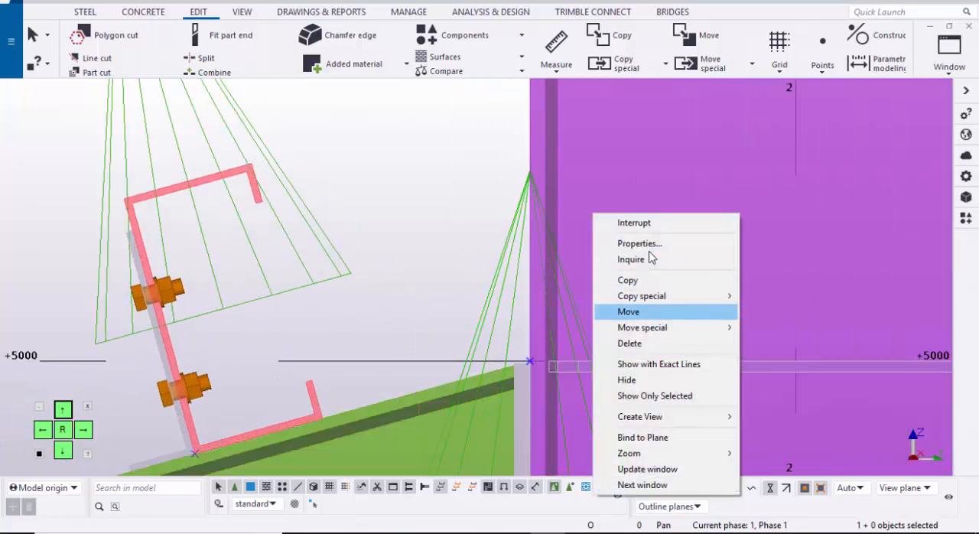
key(Return)
scroll(651, 258, up, 2)
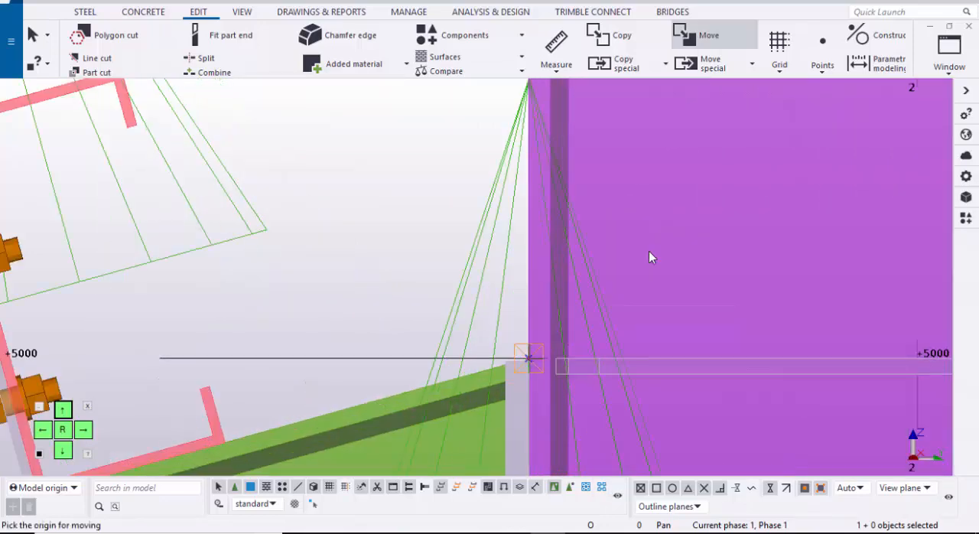
click(650, 258)
scroll(650, 258, up, 3)
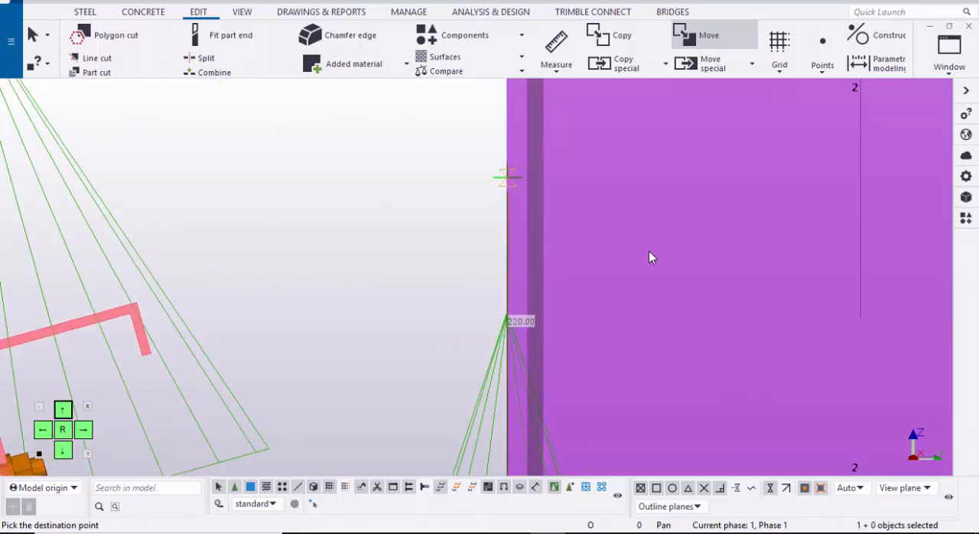
text(250)
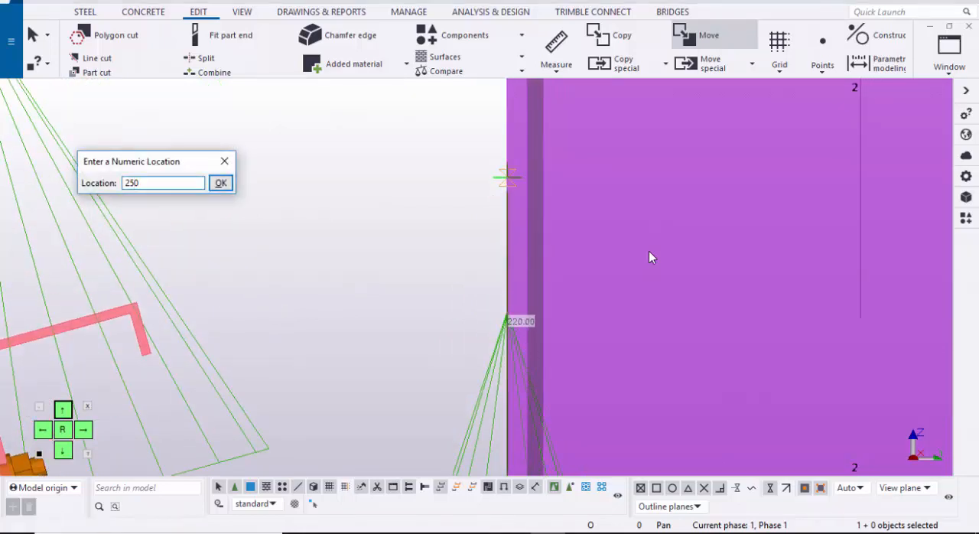
key(Return)
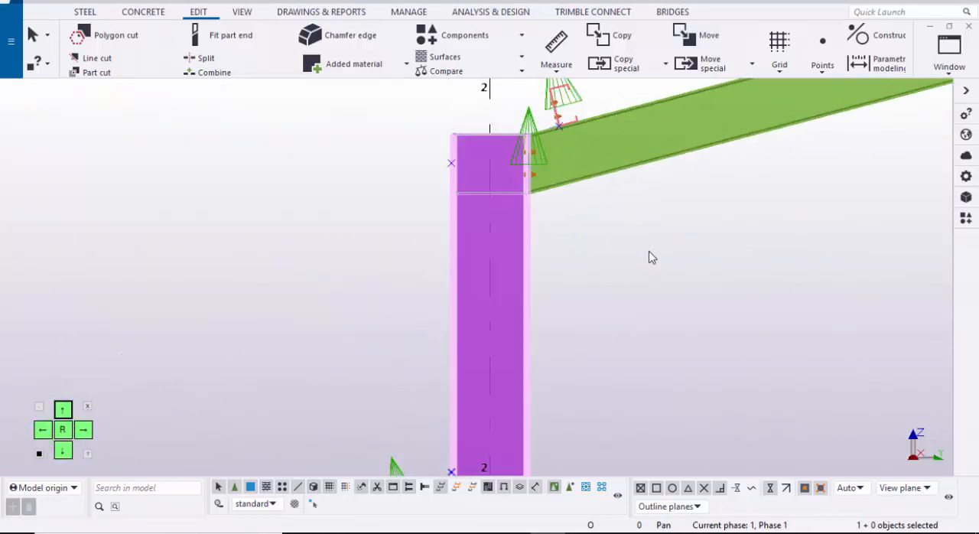
Step: Divide the line between the two moved points on the column face with 1 point, and end the command
middle_drag(648, 257, 660, 163)
scroll(649, 257, down, 2)
middle_drag(649, 257, 640, 277)
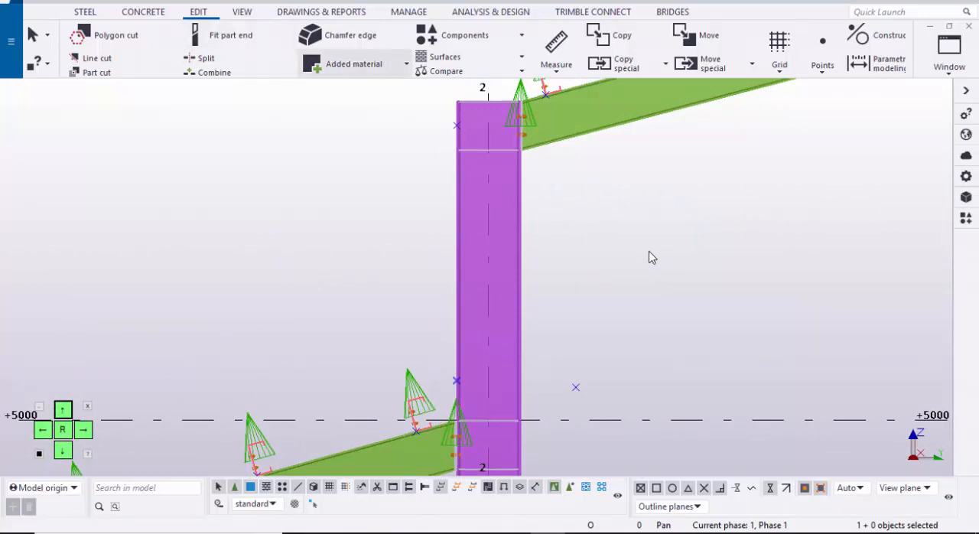
click(823, 58)
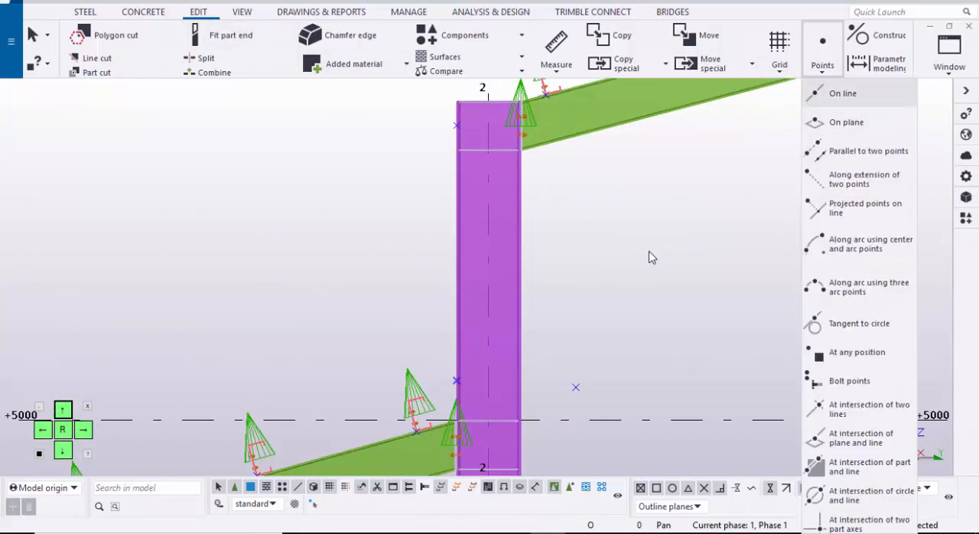
click(841, 94)
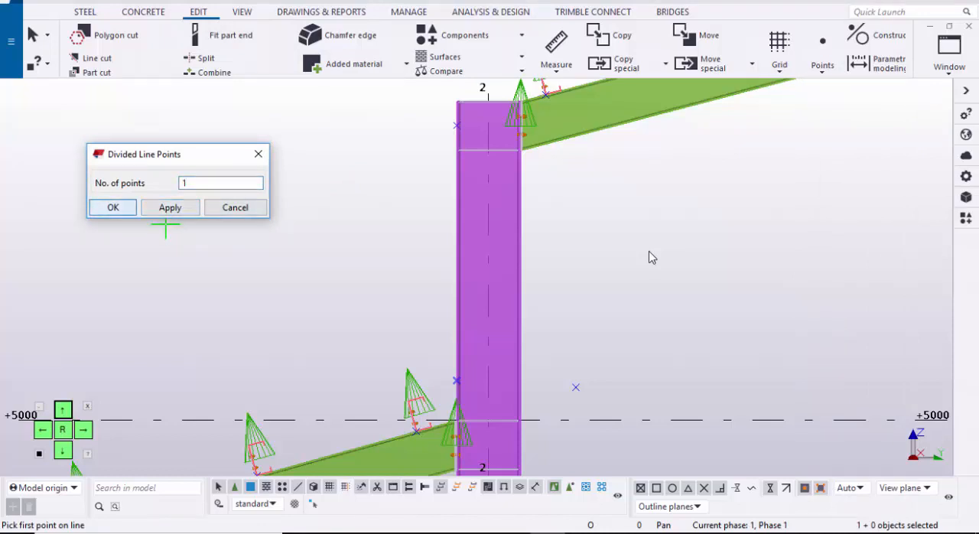
click(113, 208)
middle_drag(475, 160, 408, 163)
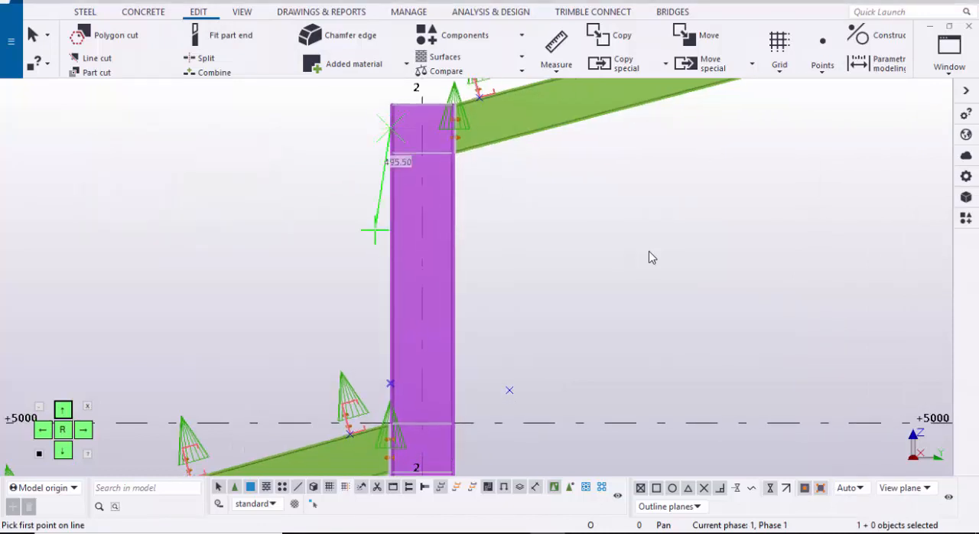
scroll(354, 354, up, 1)
click(390, 383)
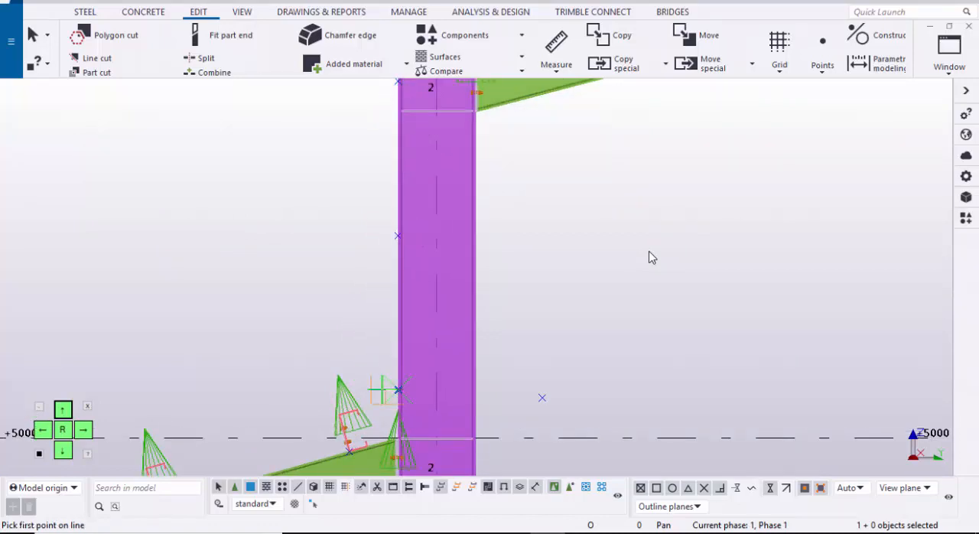
key(Escape)
Step: Delete the stray point beside the inner face of the grid 2 column, just above the +5000 level
scroll(410, 279, down, 1)
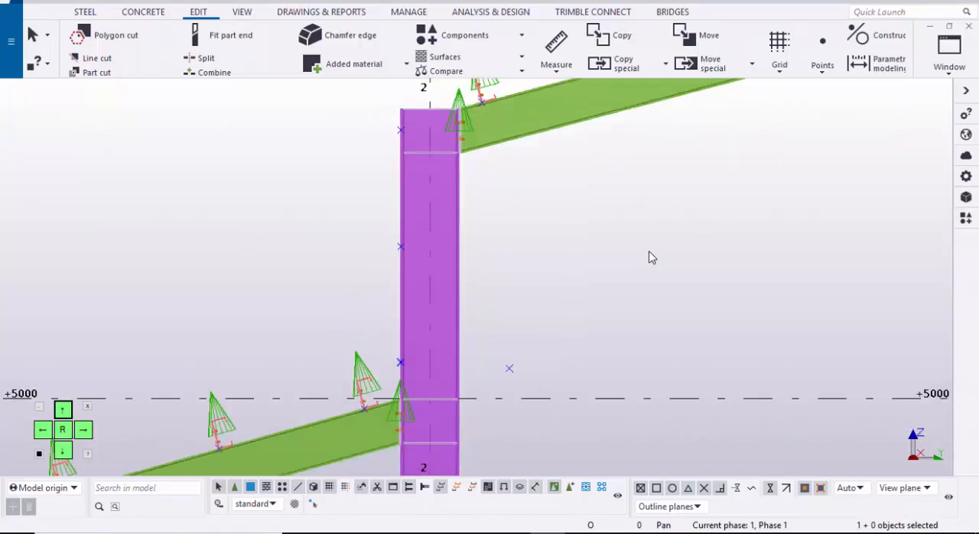
middle_drag(648, 251, 620, 204)
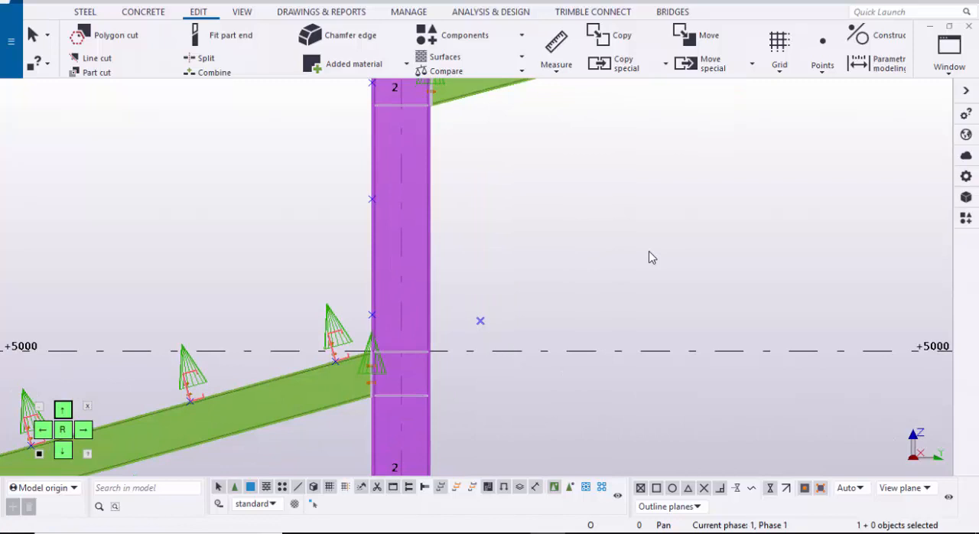
key(Delete)
click(649, 251)
scroll(649, 252, down, 1)
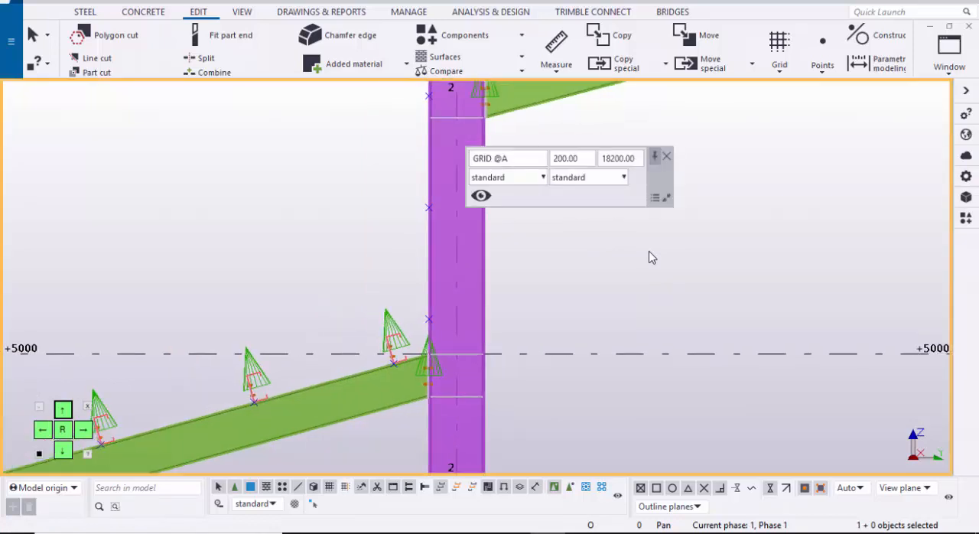
Step: Return to the 3D view and select the whole girt row beside grid line 1 between grids A and D
middle_drag(649, 251, 619, 303)
scroll(648, 257, down, 2)
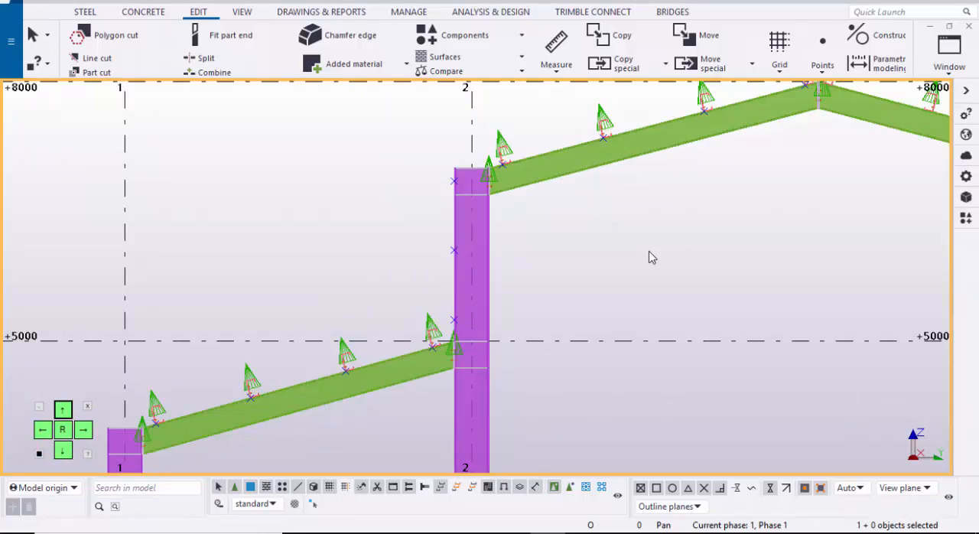
click(950, 53)
click(907, 173)
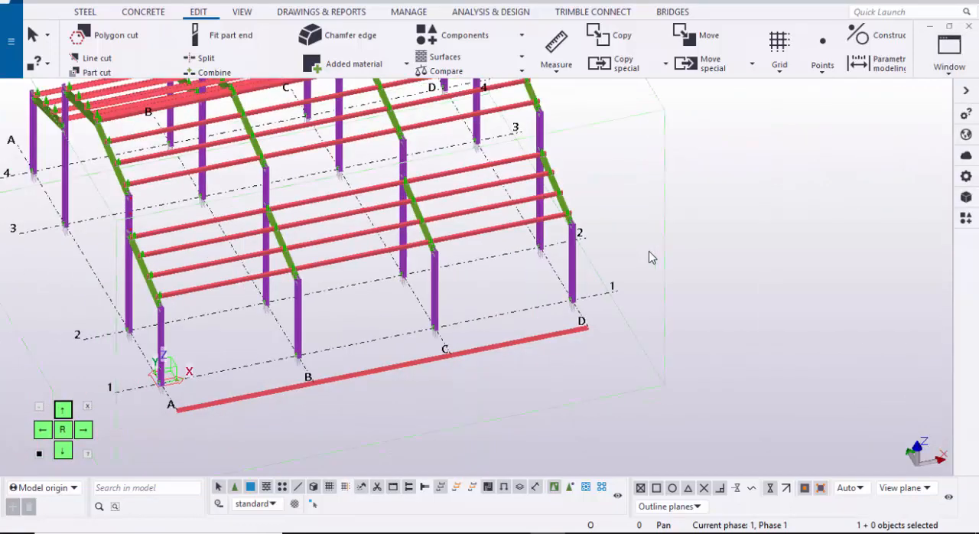
scroll(649, 257, down, 2)
mouse_move(649, 257)
middle_down()
mouse_move(790, 225)
mouse_move(861, 184)
middle_up()
scroll(649, 257, up, 5)
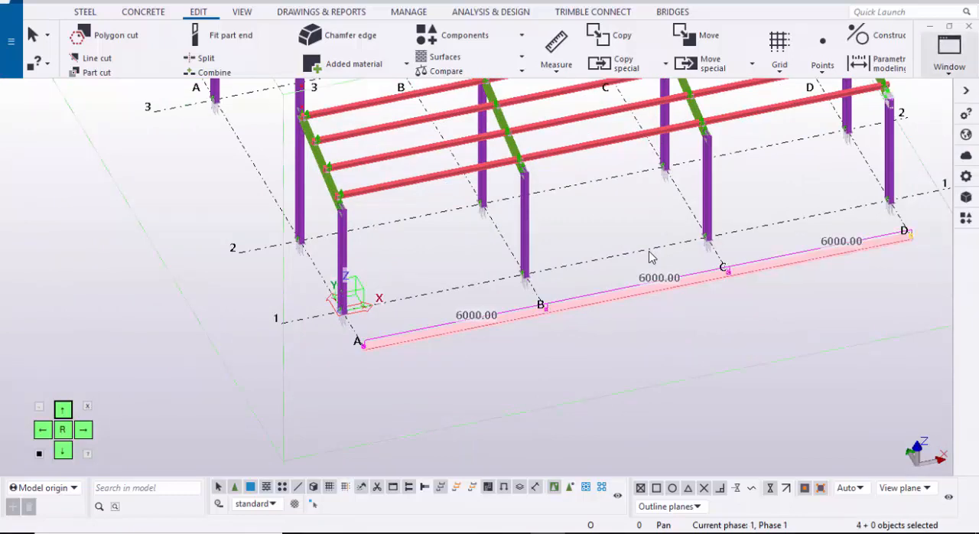
Step: In the GRID @A view, move the selected girt row from its section's bottom corner nearest the column to the lower point on the grid 2 column's outer face
click(950, 54)
click(907, 191)
scroll(551, 265, down, 3)
middle_drag(428, 344, 700, 177)
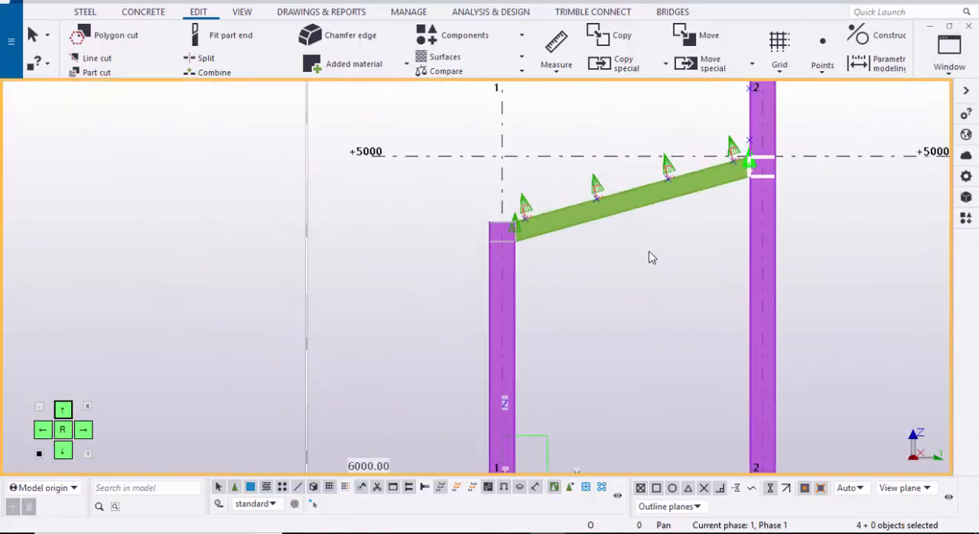
middle_drag(497, 428, 570, 216)
scroll(551, 264, up, 4)
right_click(422, 235)
mouse_move(425, 235)
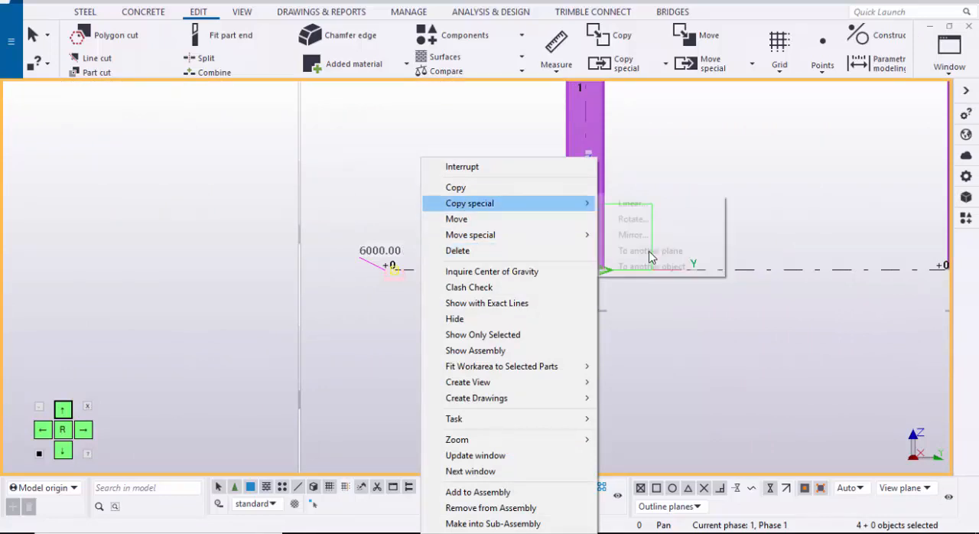
click(457, 219)
scroll(419, 282, up, 4)
scroll(650, 257, up, 5)
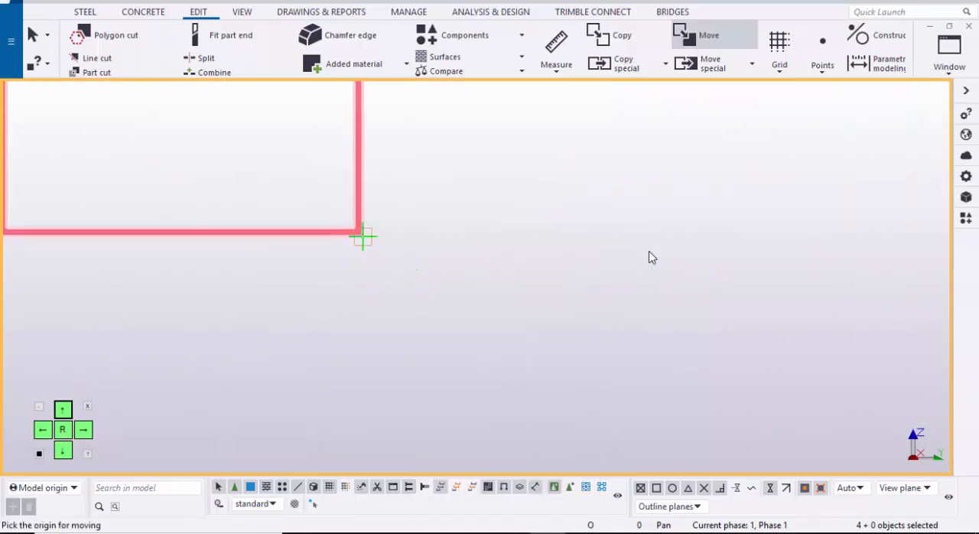
click(361, 232)
scroll(449, 284, down, 5)
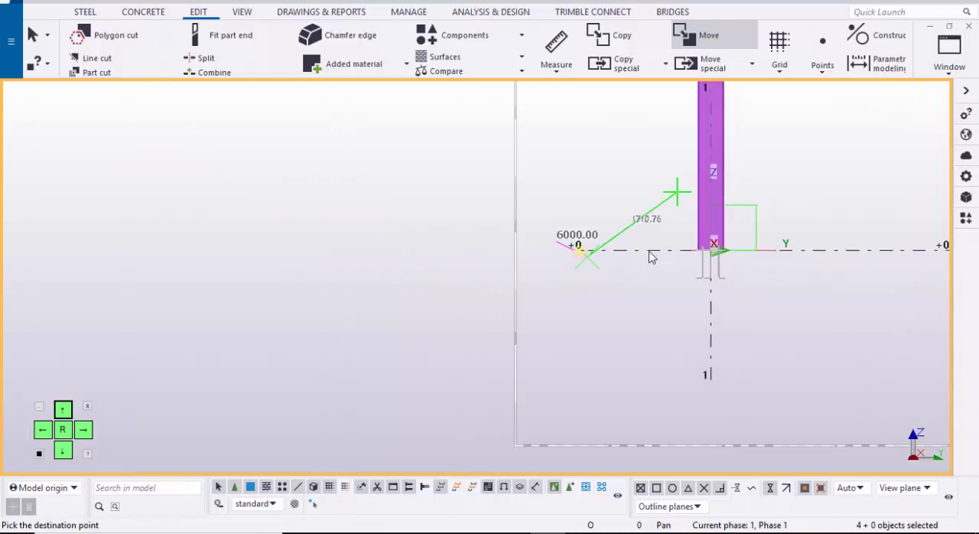
scroll(651, 257, up, 6)
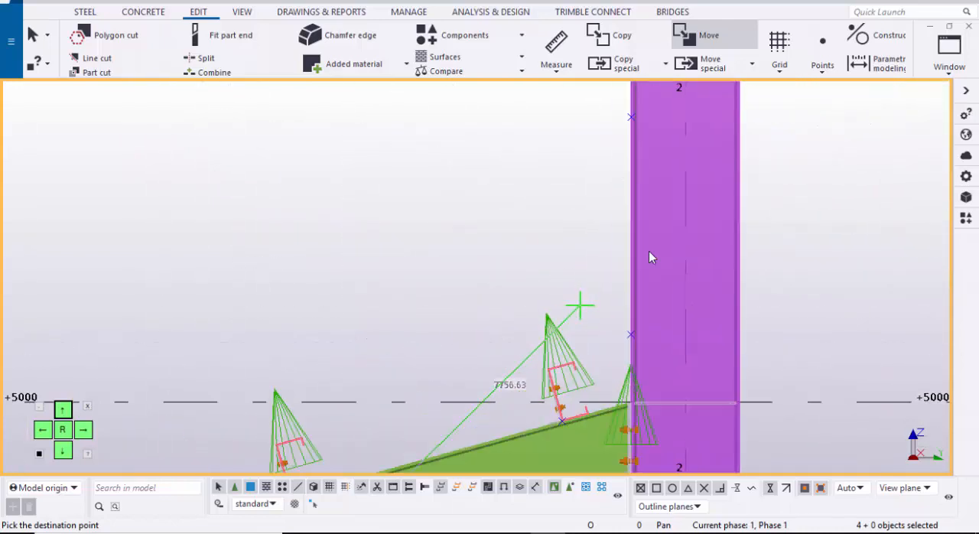
scroll(650, 257, up, 4)
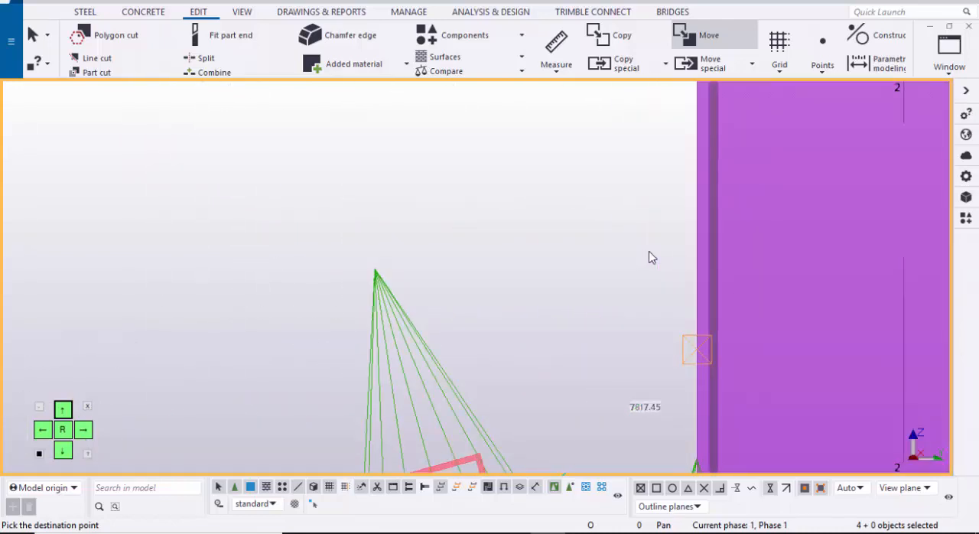
click(648, 257)
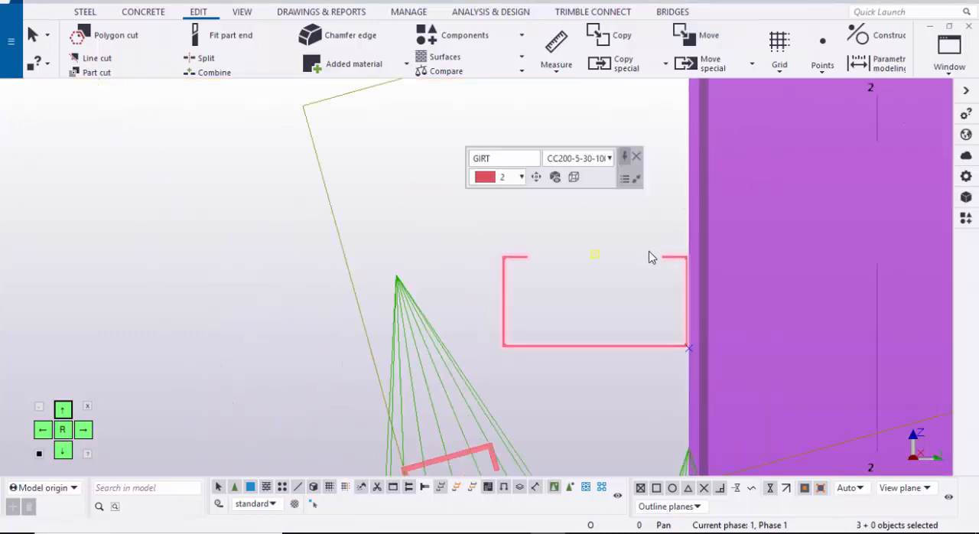
Step: Return to the 3D view and apply the Cold rolled overlap connection between the grid 2 column at grid D and the end of the moved girt
click(949, 55)
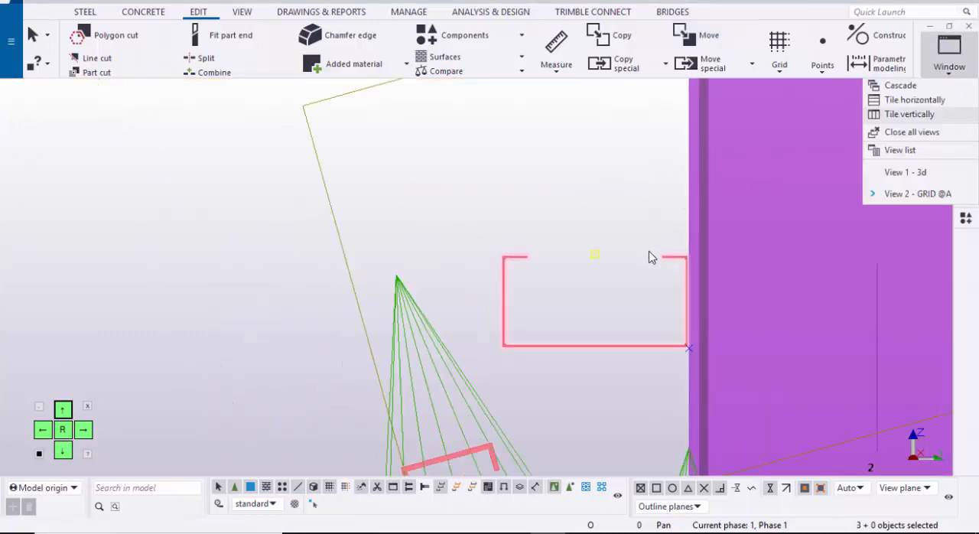
click(905, 173)
scroll(649, 257, up, 4)
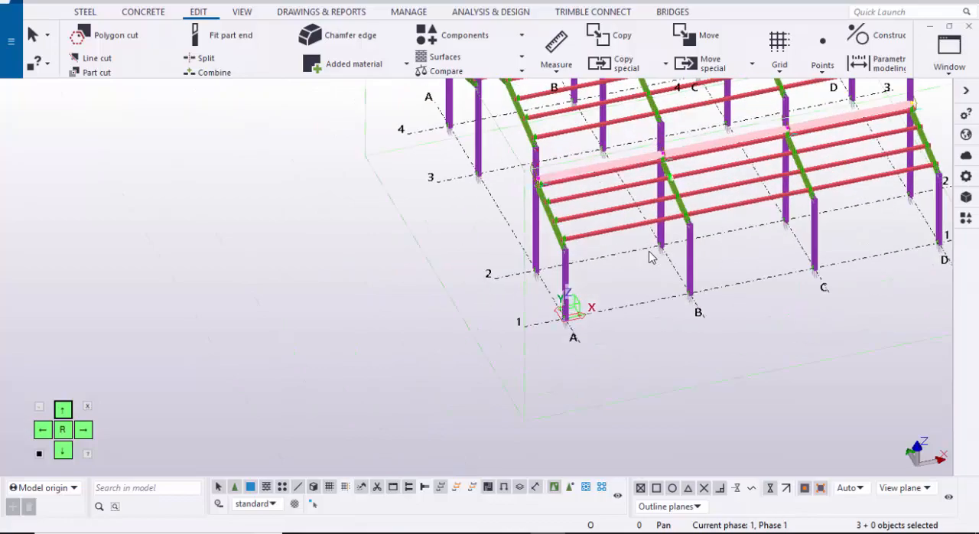
ctrl+middle_drag(649, 257, 649, 257)
scroll(649, 257, up, 4)
scroll(649, 257, up, 5)
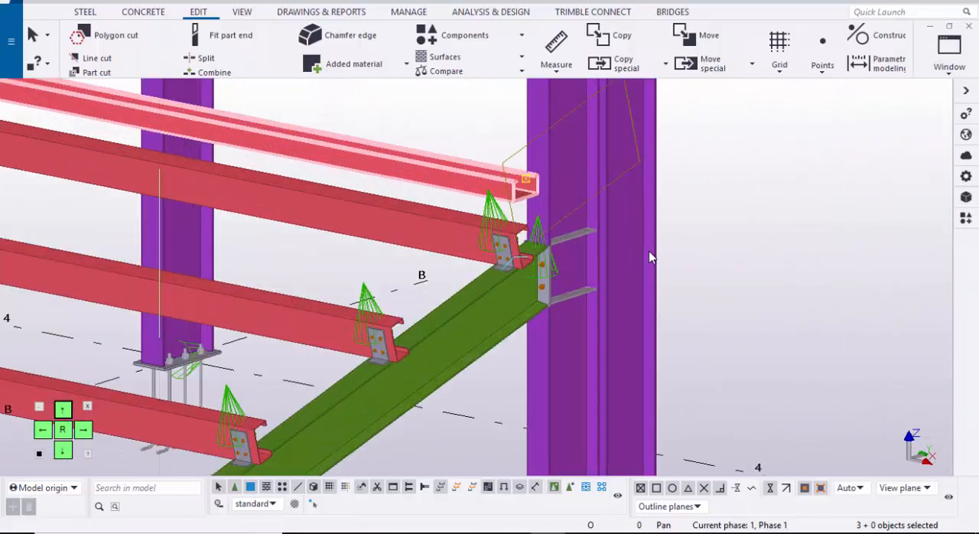
click(648, 257)
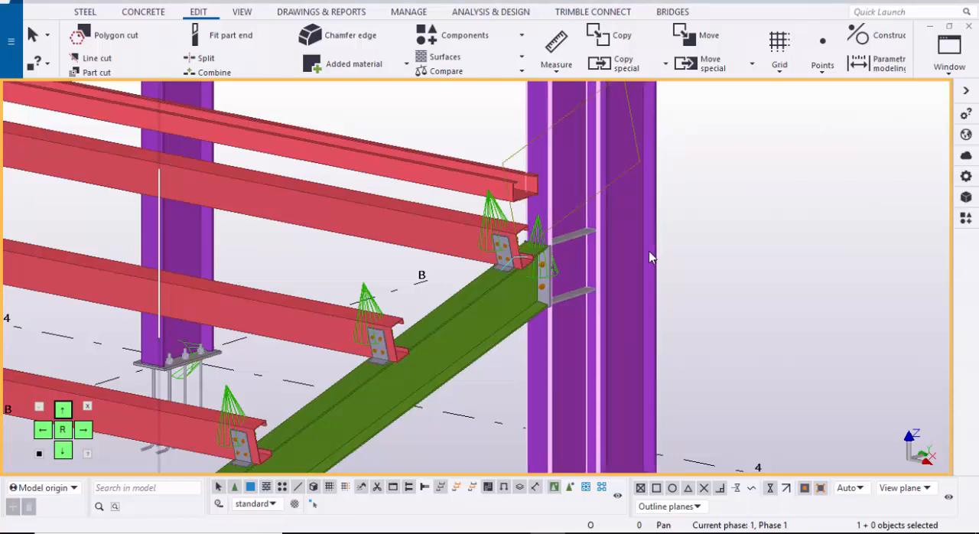
scroll(649, 257, up, 3)
key(ctrl+f)
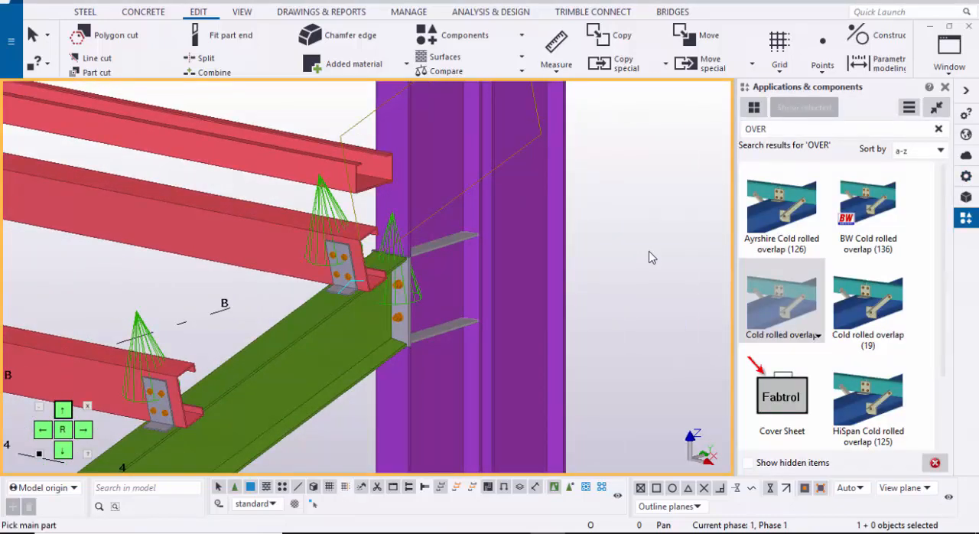
key(ctrl+f)
scroll(649, 257, up, 3)
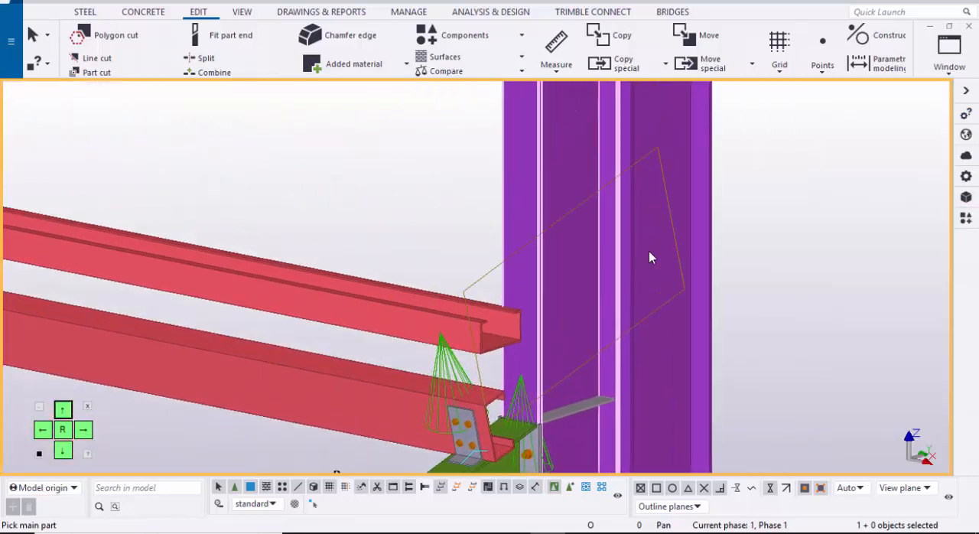
scroll(649, 257, up, 2)
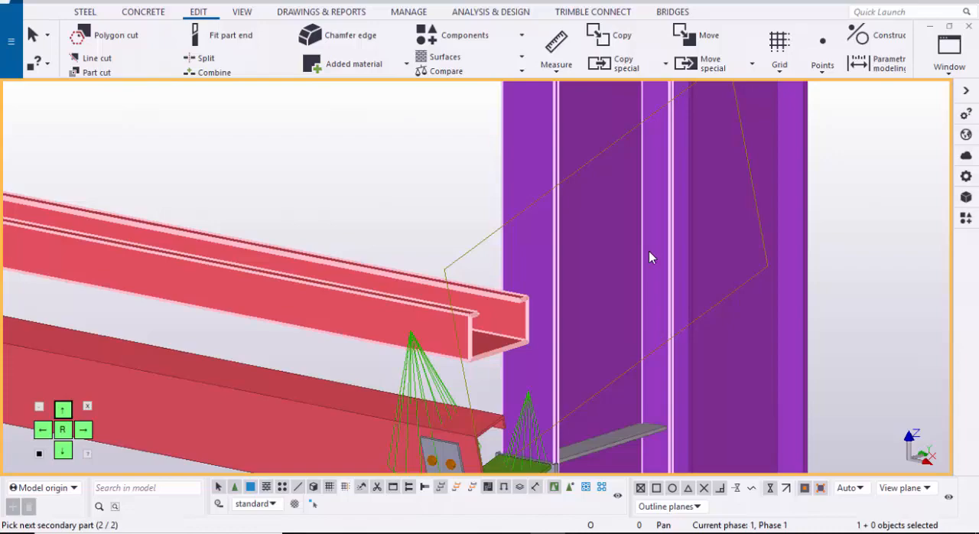
middle_click(648, 257)
Step: Apply the Cold rolled overlap connection to the grid 2 column at grid C and the two girts meeting there
scroll(649, 257, down, 2)
middle_drag(459, 257, 776, 391)
middle_drag(367, 257, 719, 321)
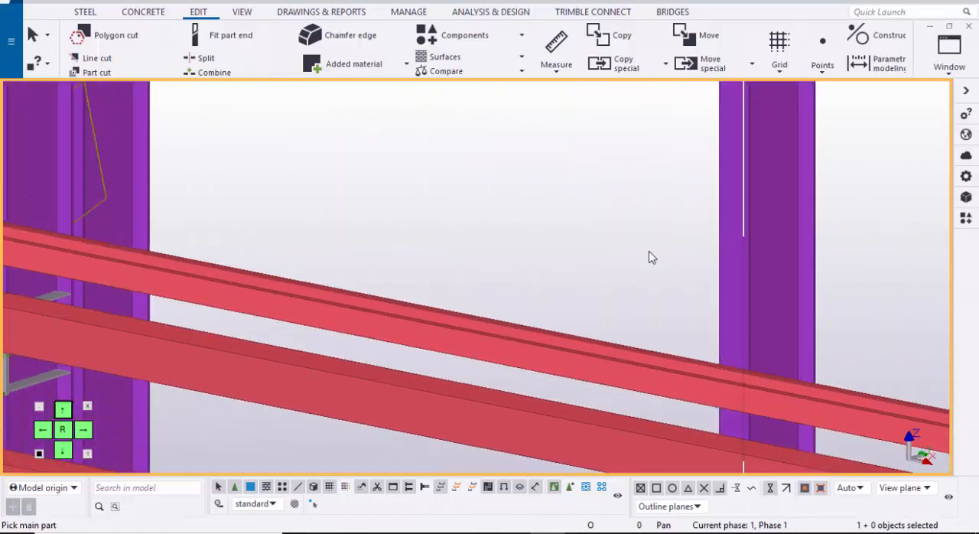
middle_drag(306, 306, 727, 382)
scroll(648, 257, up, 2)
scroll(649, 257, down, 4)
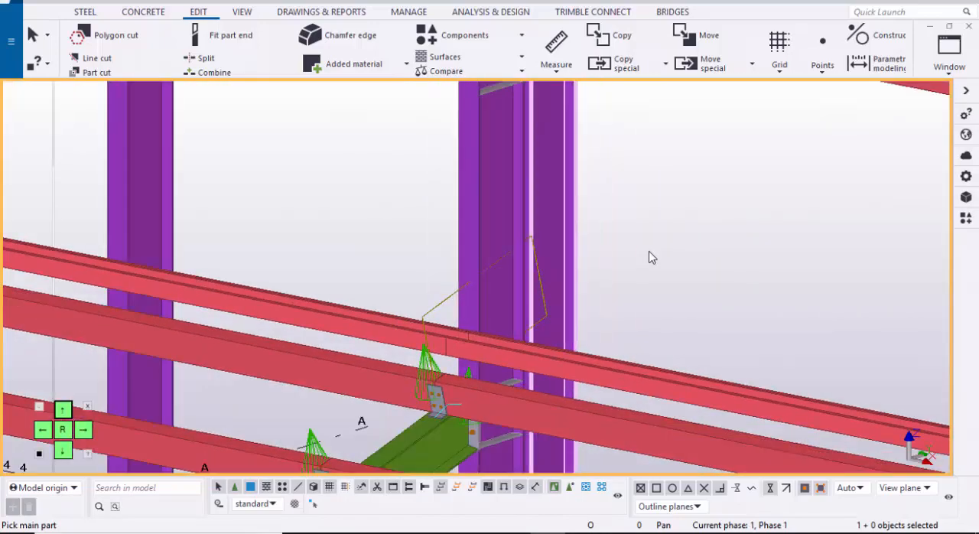
middle_drag(649, 257, 271, 254)
scroll(649, 258, up, 2)
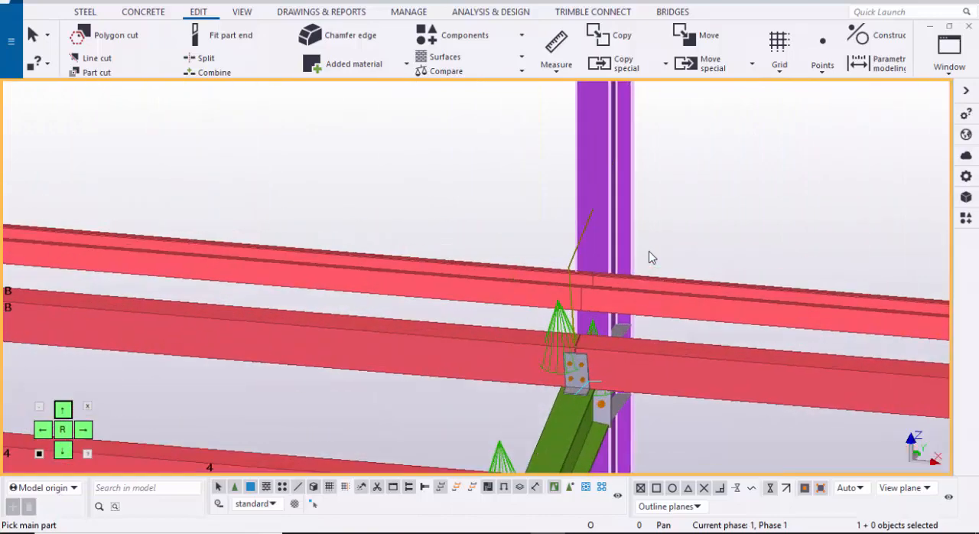
click(596, 249)
click(547, 287)
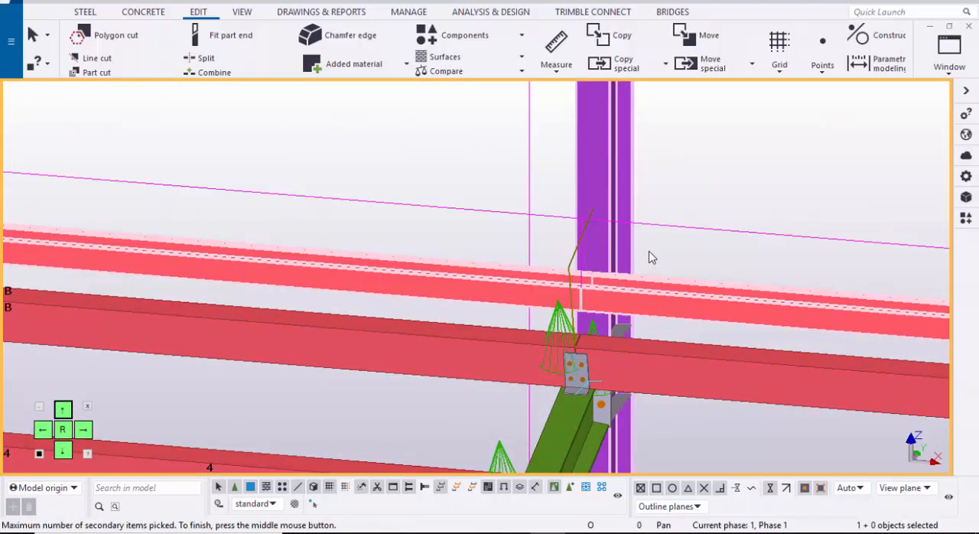
middle_click(649, 257)
Step: Apply the Cold rolled overlap connection to the grid 2 column at grid B and both adjoining girts
scroll(649, 258, down, 3)
middle_drag(649, 257, 976, 285)
scroll(649, 257, down, 2)
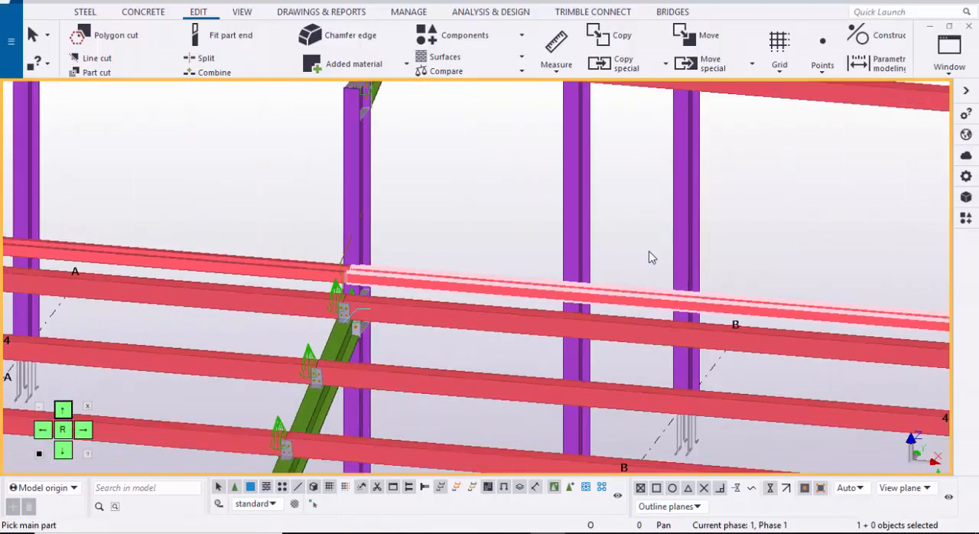
scroll(366, 264, up, 1)
click(358, 233)
scroll(323, 273, up, 2)
click(323, 275)
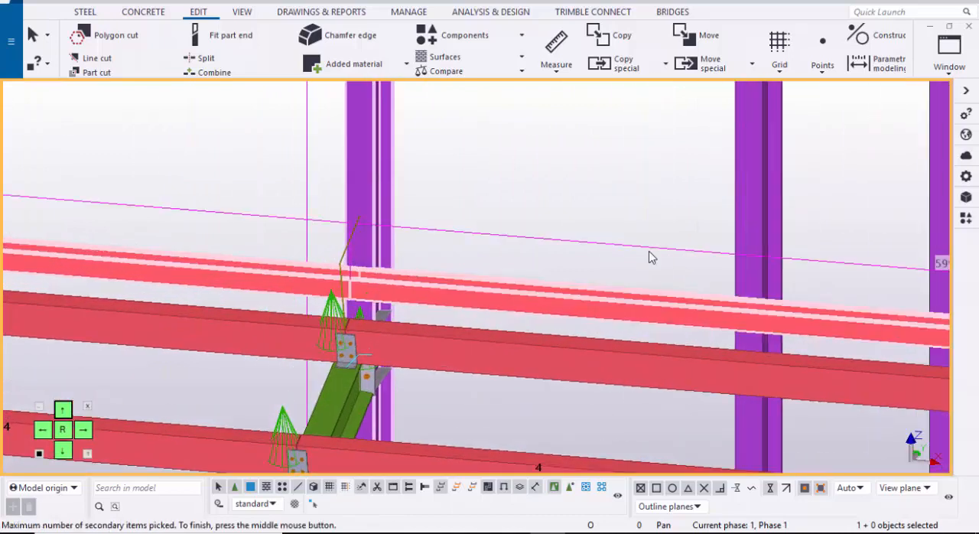
middle_click(649, 257)
Step: Apply the Cold rolled overlap connection to the grid 2 column at grid A and the end of the last girt
scroll(649, 257, down, 2)
middle_drag(649, 257, 976, 286)
scroll(648, 257, up, 2)
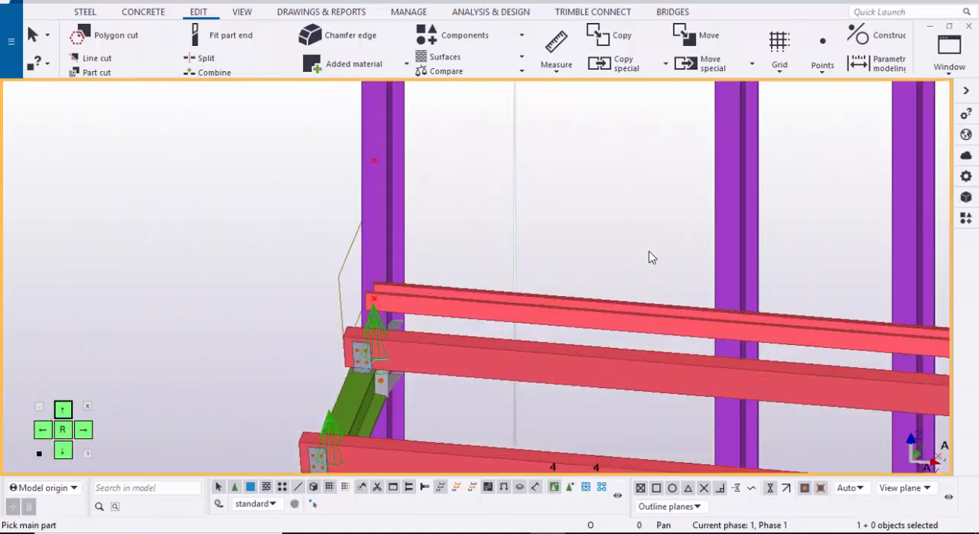
scroll(372, 222, up, 2)
click(376, 237)
scroll(384, 289, up, 2)
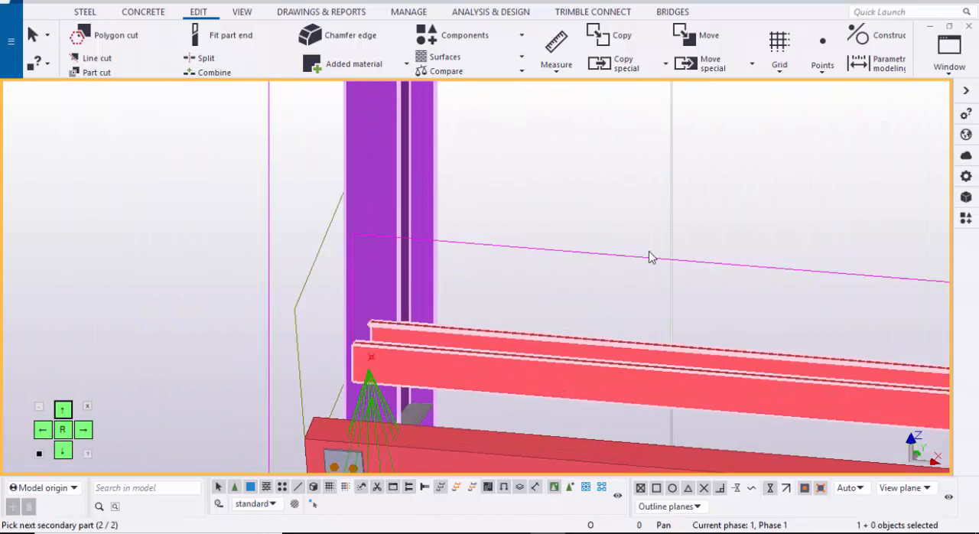
middle_click(649, 257)
Step: Redraw the 3D view and examine the new girt connections on the grid 2 columns
scroll(649, 257, down, 3)
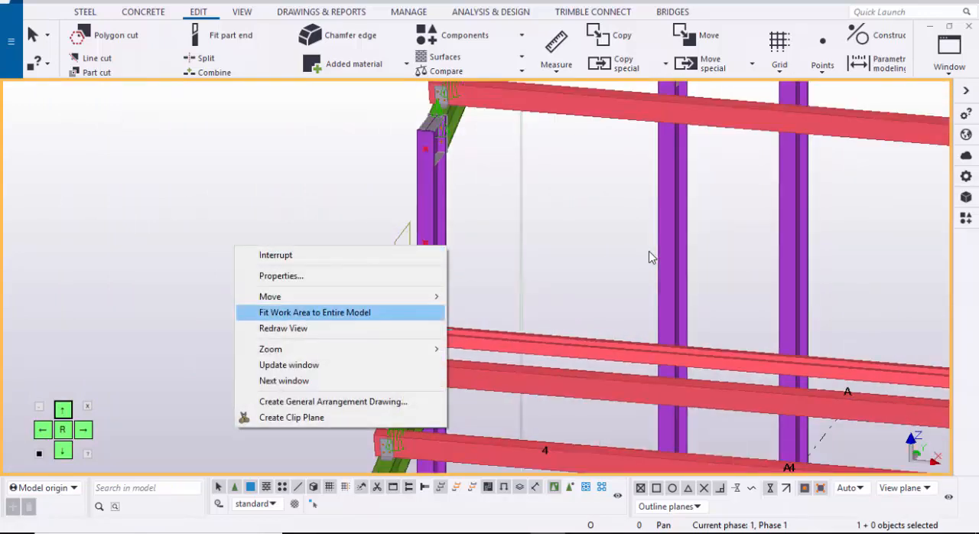
click(285, 328)
scroll(291, 329, down, 1)
scroll(413, 352, up, 10)
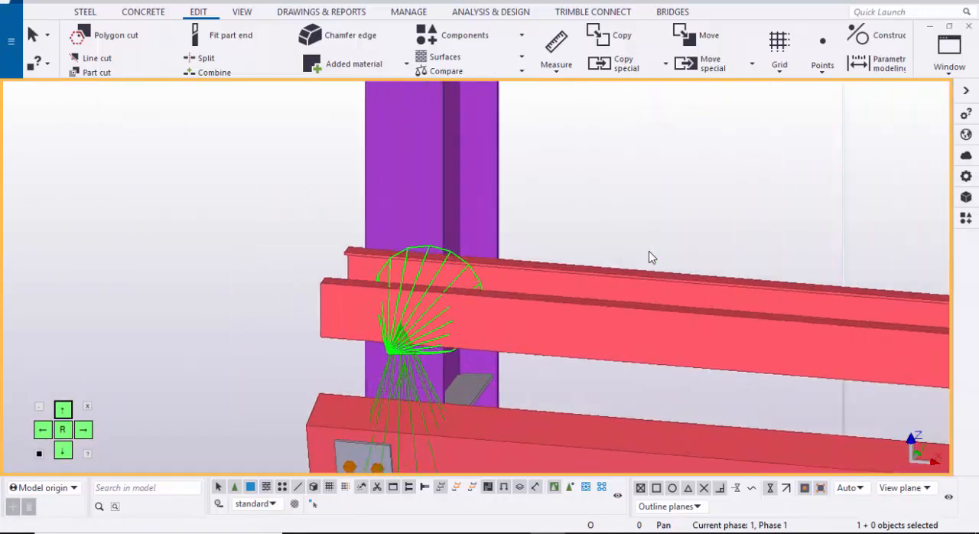
ctrl+middle_drag(649, 257, 318, 212)
scroll(649, 257, down, 4)
scroll(204, 309, up, 2)
scroll(649, 258, down, 3)
scroll(390, 320, up, 4)
Step: Select the whole connected girt row on the grid 2 columns between grids A and D
shift+click(240, 340)
scroll(240, 339, down, 3)
middle_drag(649, 257, 398, 254)
scroll(459, 367, up, 1)
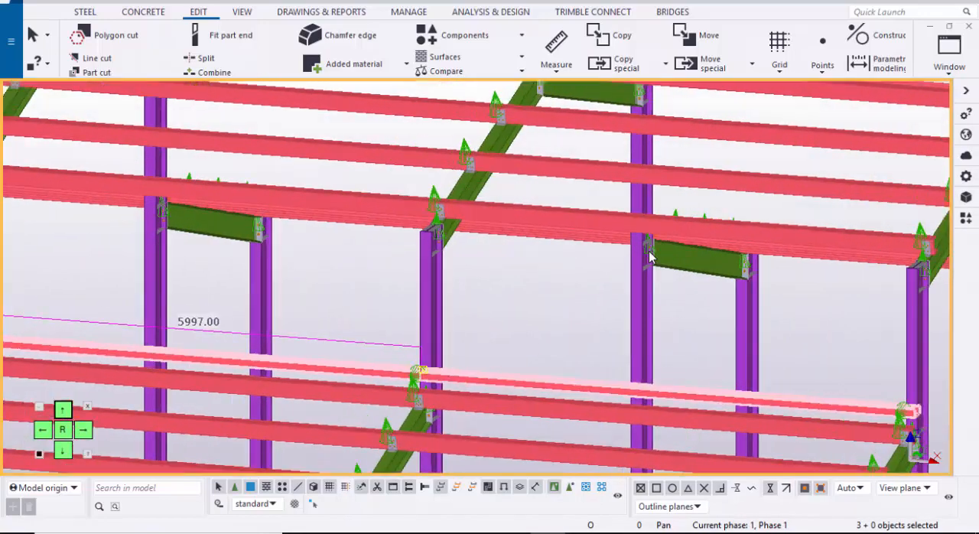
scroll(565, 386, up, 1)
shift+click(564, 387)
scroll(565, 386, down, 5)
middle_drag(565, 386, 468, 366)
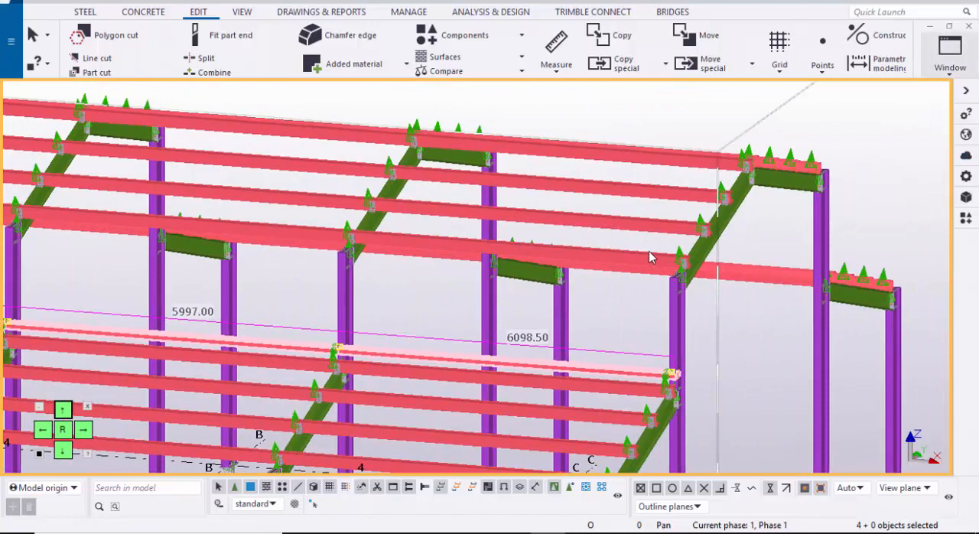
Step: In the GRID @A view, copy the selected girt row 800 mm up to the middle point on the grid 2 column's outer face
click(950, 55)
click(918, 194)
scroll(752, 252, down, 2)
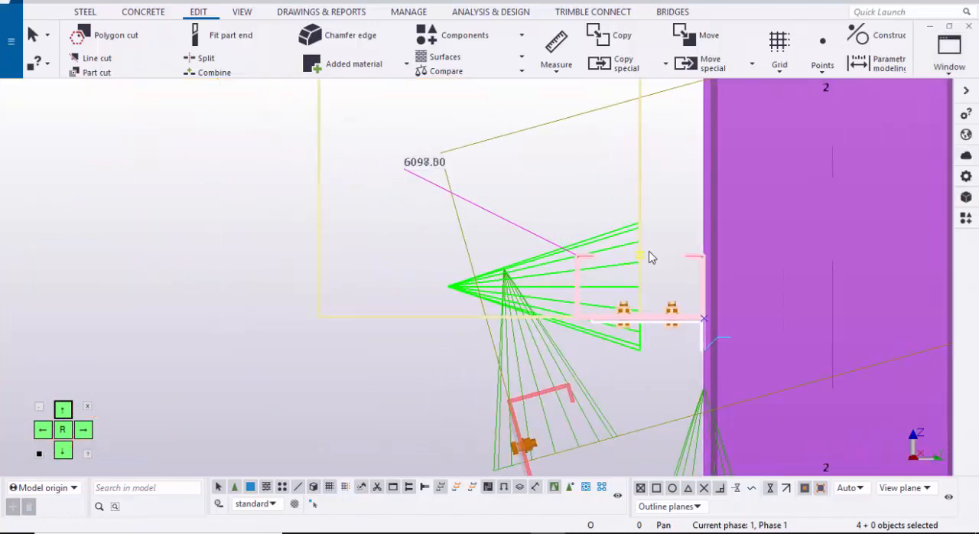
scroll(602, 301, up, 1)
right_click(158, 159)
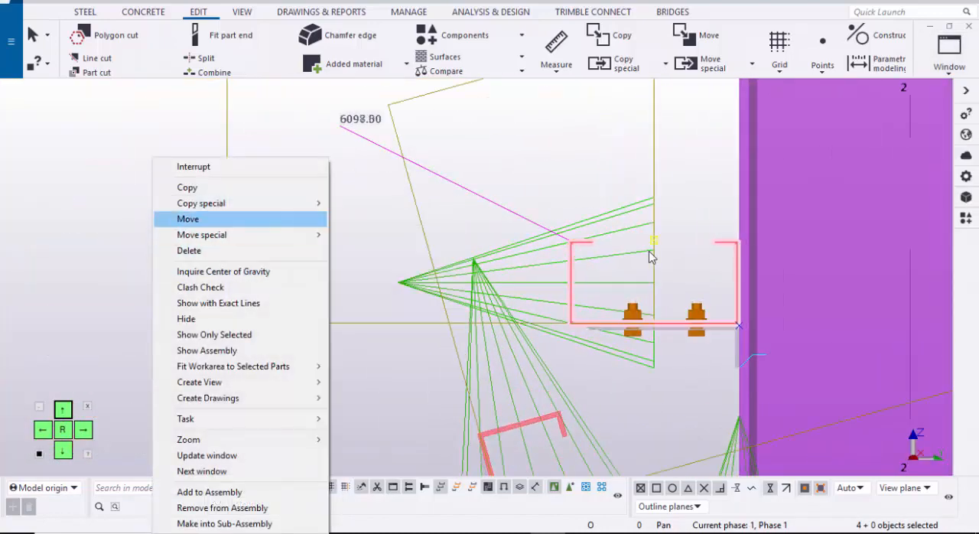
click(188, 188)
scroll(823, 326, up, 4)
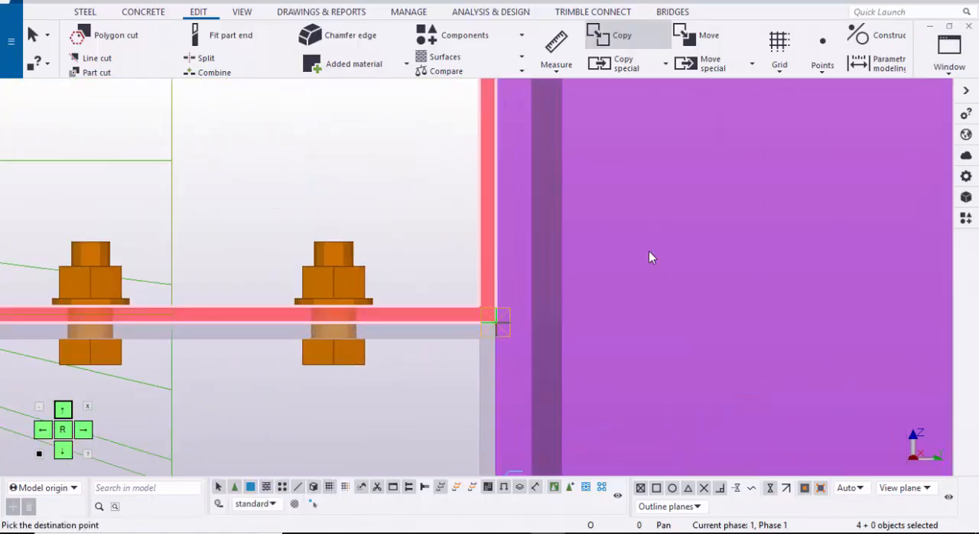
scroll(513, 341, down, 7)
middle_drag(505, 88, 469, 315)
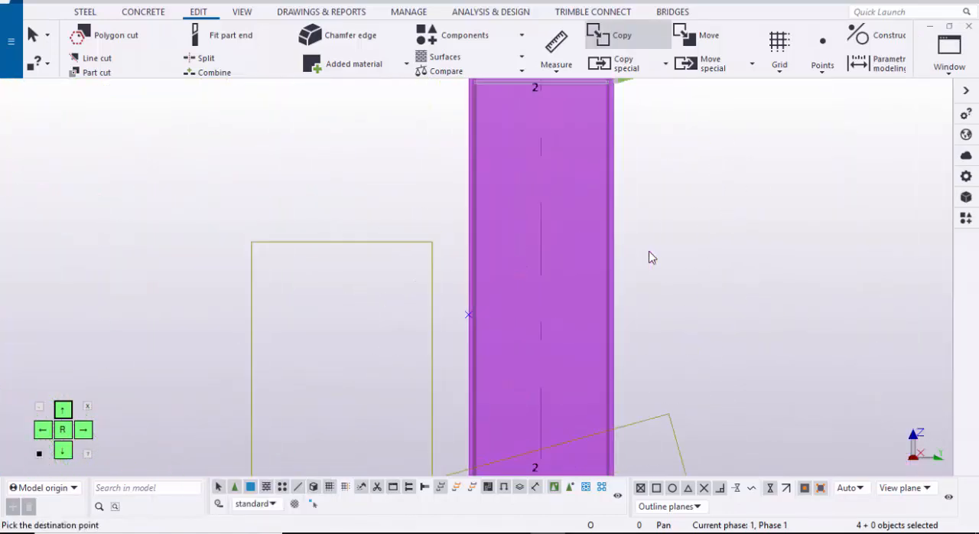
scroll(468, 315, up, 4)
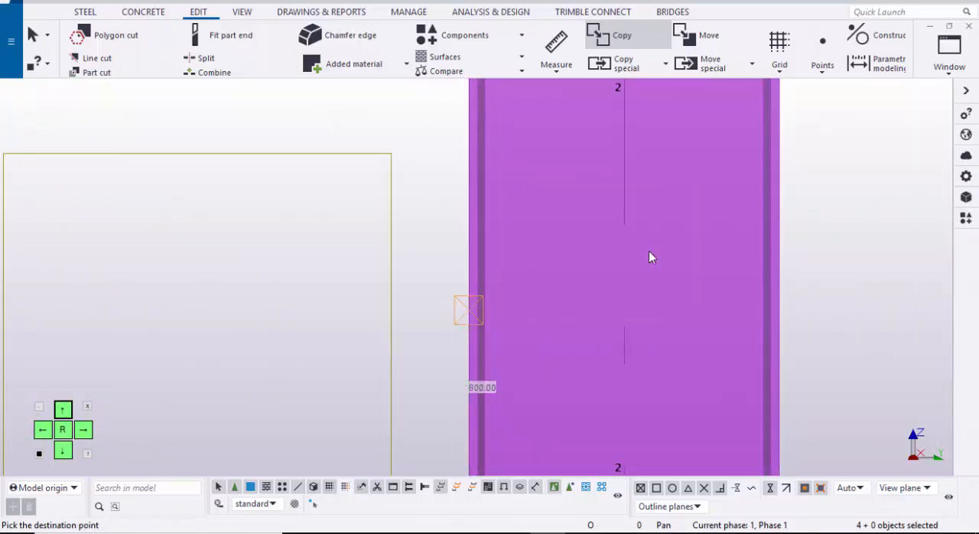
Step: Copy the same girt row 1600 mm up to the topmost point on the grid 2 column's outer face, end the command and redraw the view
scroll(499, 325, down, 6)
middle_drag(494, 231, 464, 433)
middle_drag(454, 208, 453, 308)
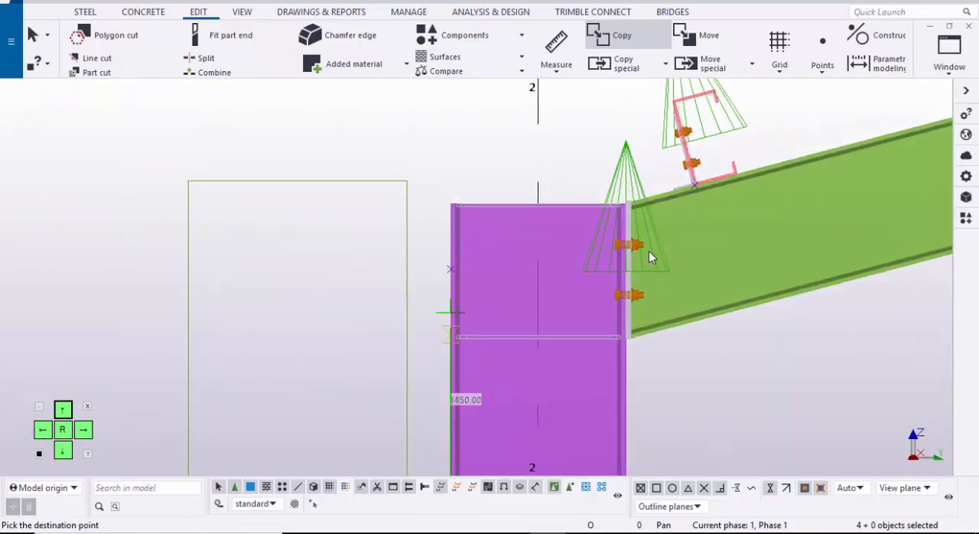
scroll(456, 297, up, 4)
scroll(451, 273, up, 2)
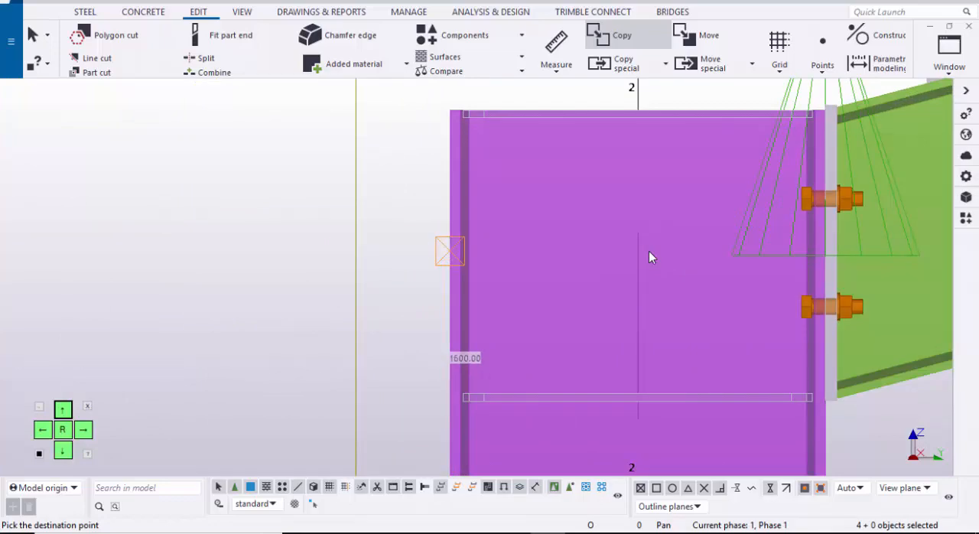
scroll(648, 258, down, 8)
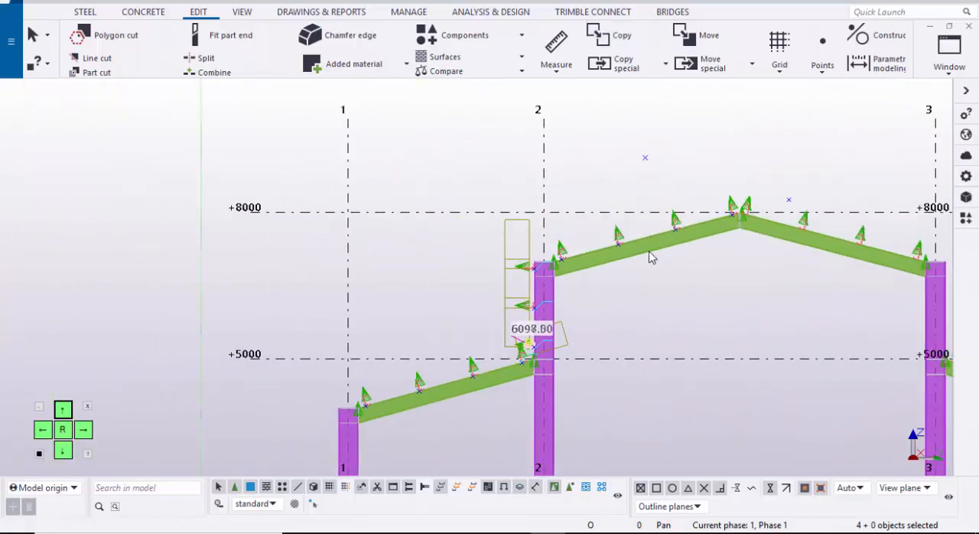
right_click(408, 265)
click(456, 346)
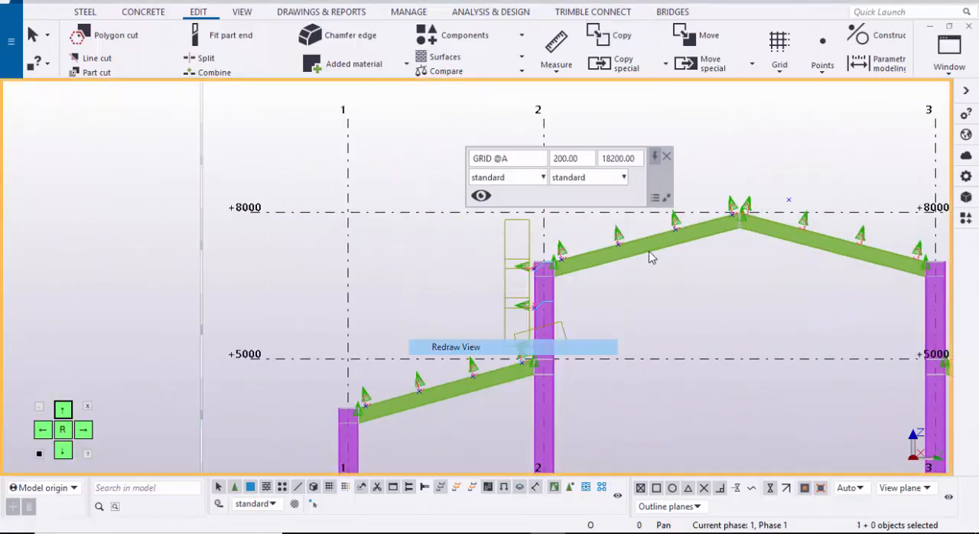
Step: Return to the 3D view, redraw it and examine the copied girt rows on the grid 2 columns
middle_drag(649, 257, 544, 270)
click(949, 48)
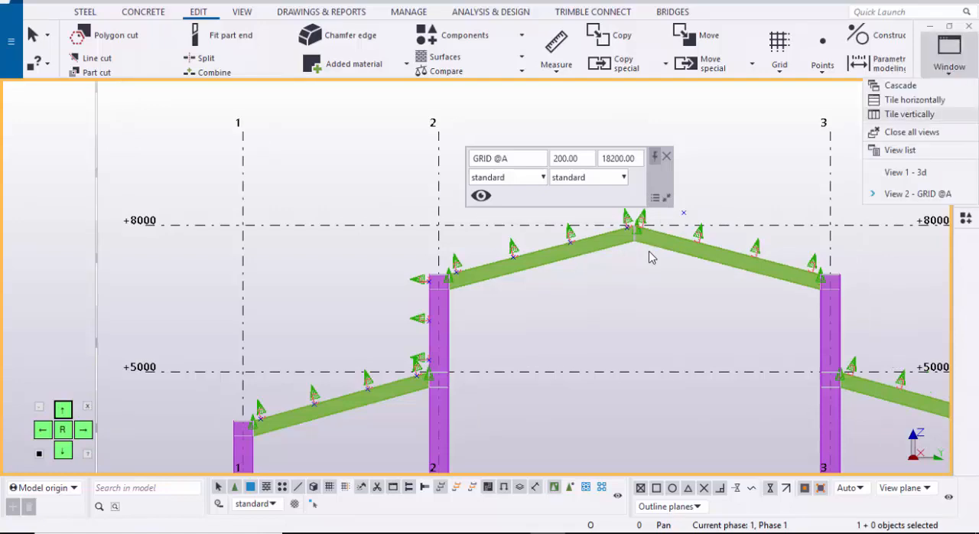
click(876, 170)
scroll(649, 257, down, 3)
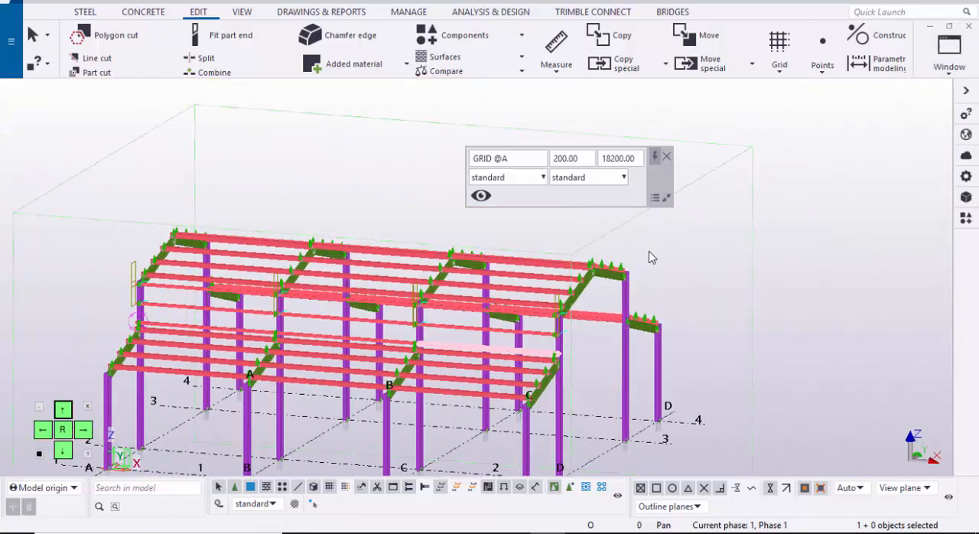
ctrl+middle_drag(649, 257, 803, 225)
right_click(811, 238)
click(815, 321)
scroll(650, 257, up, 4)
scroll(650, 257, up, 3)
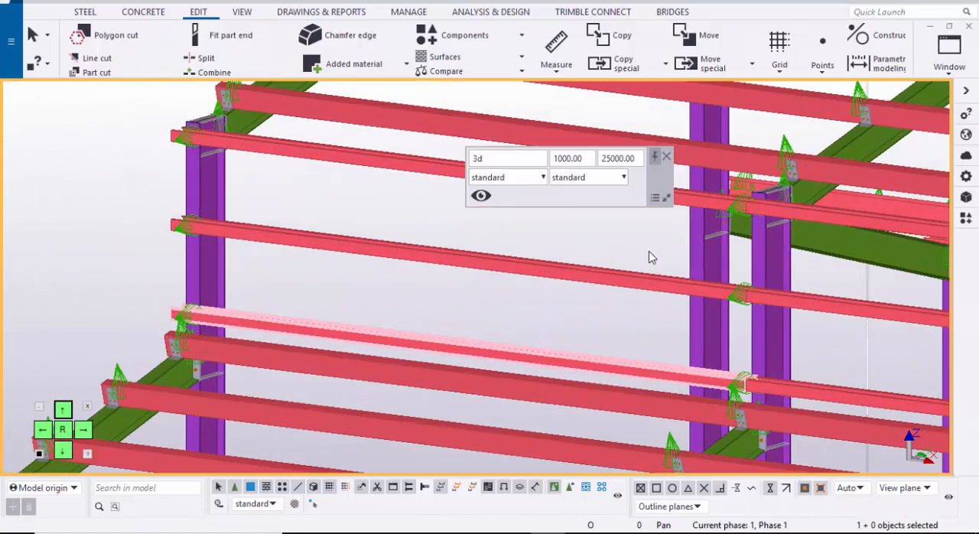
Step: Select all nine girts in the three rows on the grid 2 columns, across every bay from grid A to D
key(Escape)
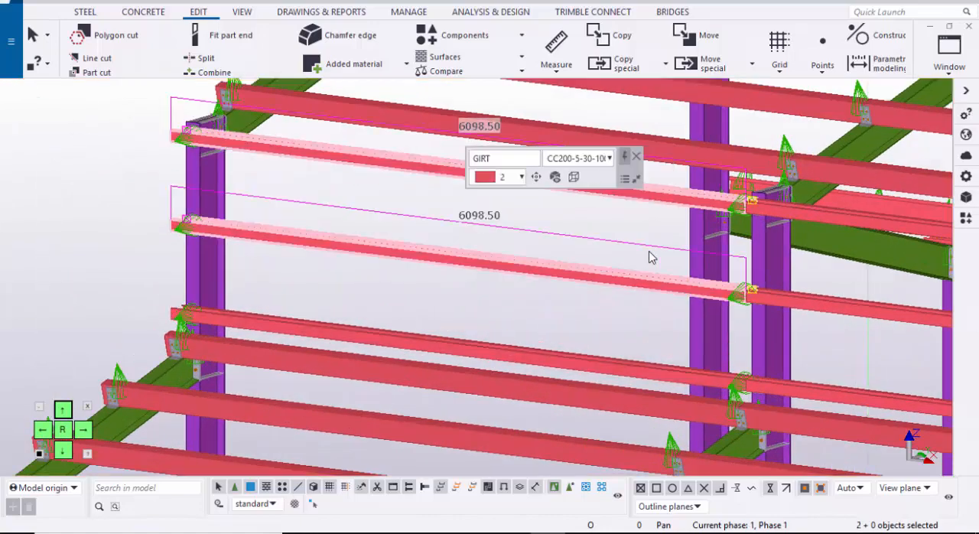
shift+click(650, 370)
middle_drag(650, 257, 278, 212)
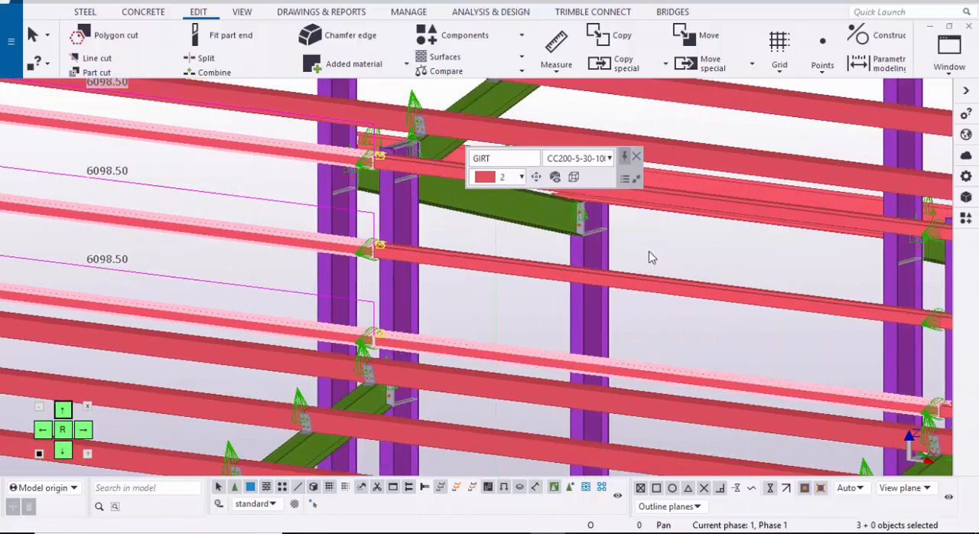
middle_drag(649, 257, 521, 332)
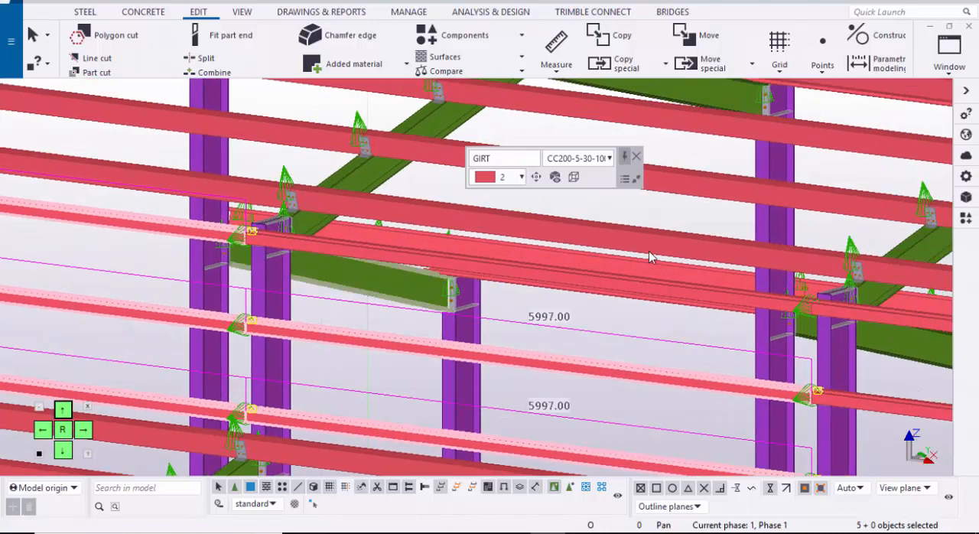
shift+click(521, 270)
scroll(521, 270, down, 2)
middle_drag(823, 297, 532, 234)
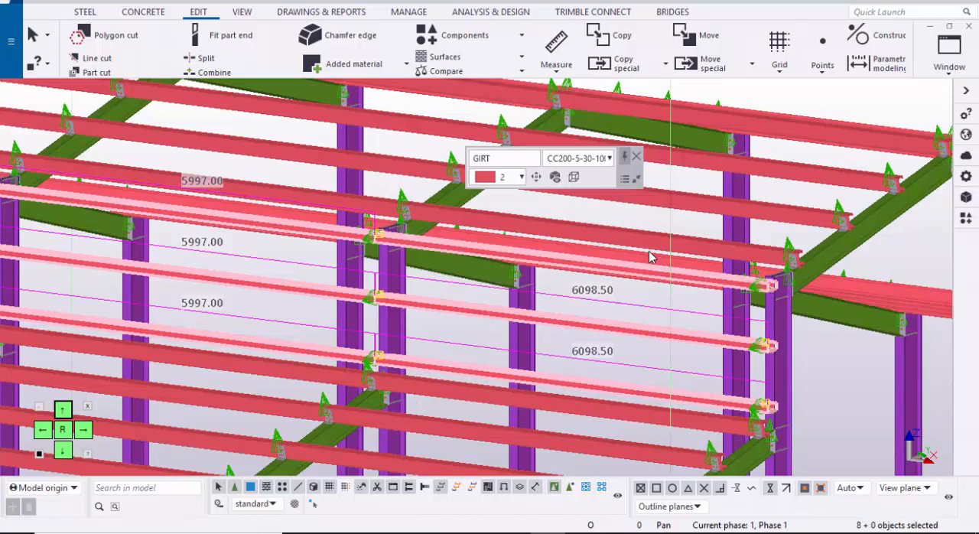
shift+click(650, 257)
scroll(650, 257, down, 6)
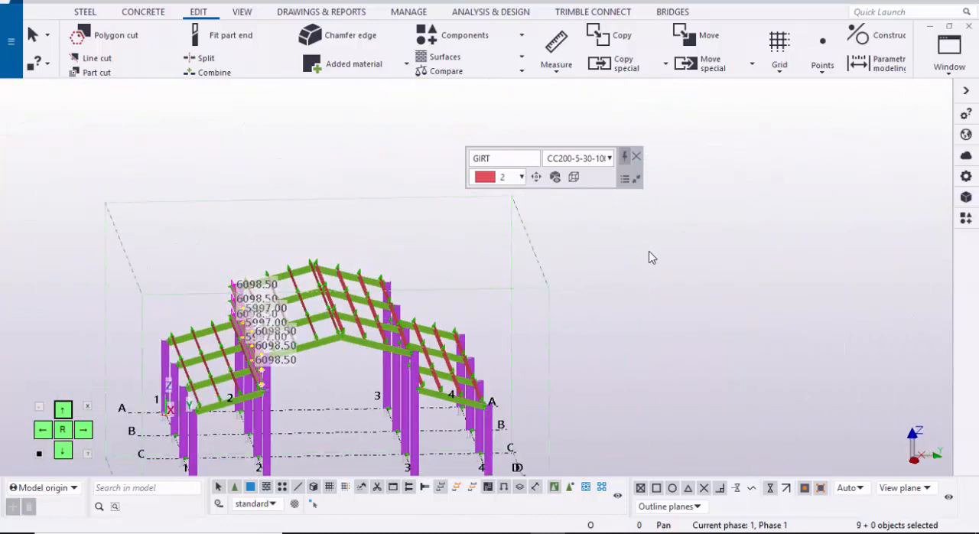
Step: Start a mirrored copy of the selected girts, with the mirror line along the building's centre midway between grids 2 and 3
right_click(649, 257)
mouse_move(612, 202)
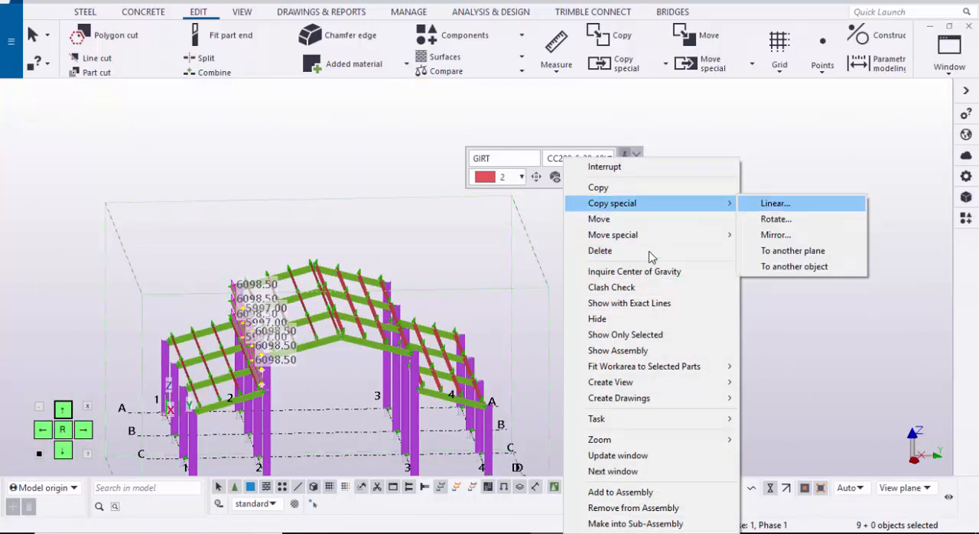
key(Down)
key(Return)
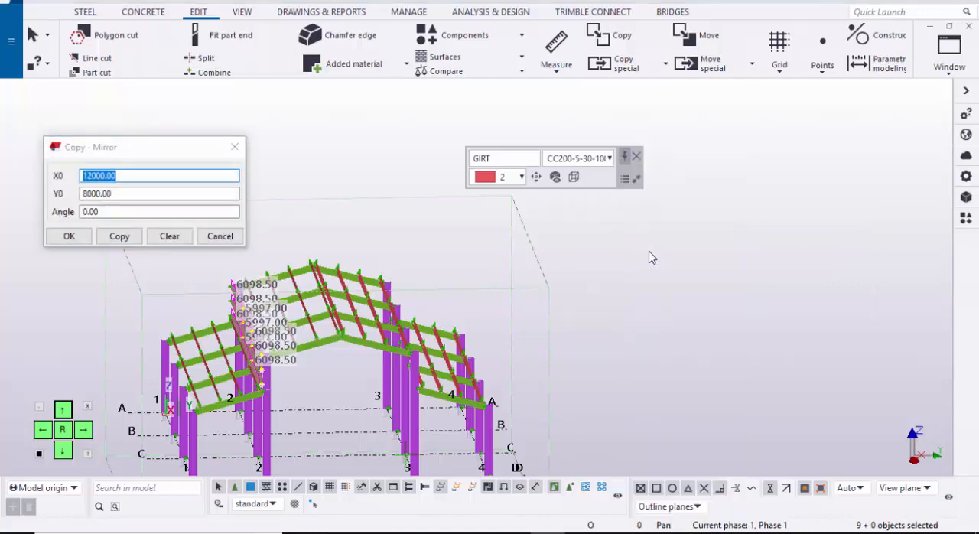
middle_drag(401, 385, 652, 258)
scroll(652, 258, up, 2)
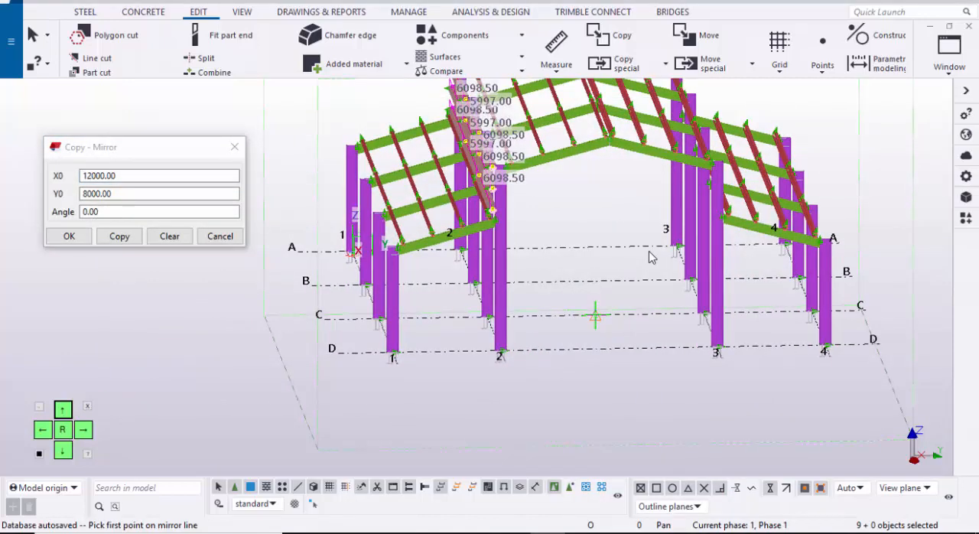
scroll(649, 257, up, 2)
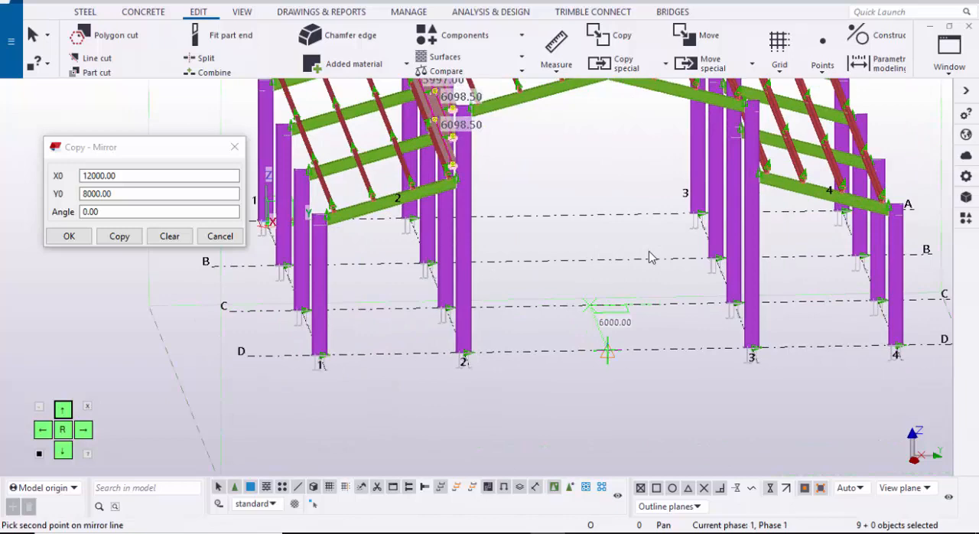
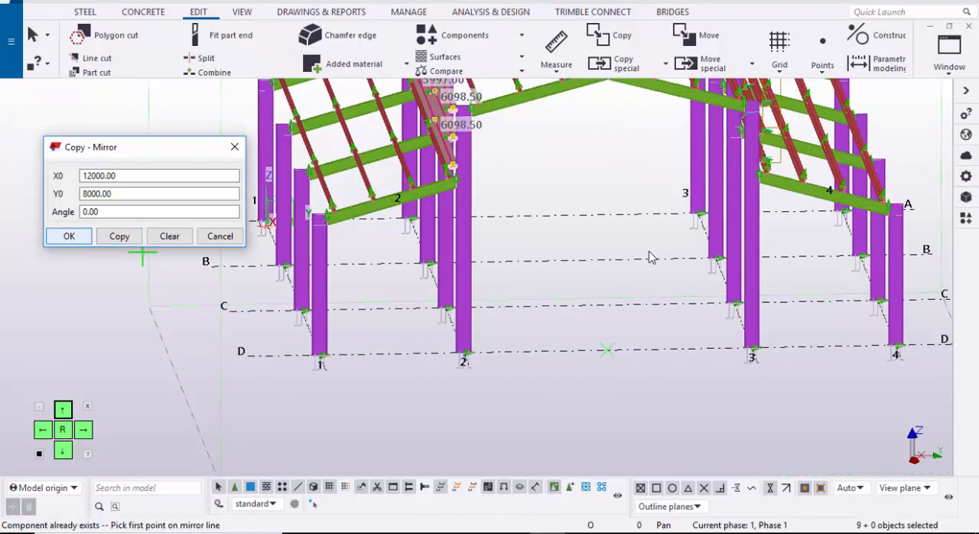
Step: Close the mirror settings, end the copy command and redraw the 3D view
click(220, 236)
scroll(221, 275, down, 2)
middle_drag(456, 299, 93, 369)
right_click(515, 208)
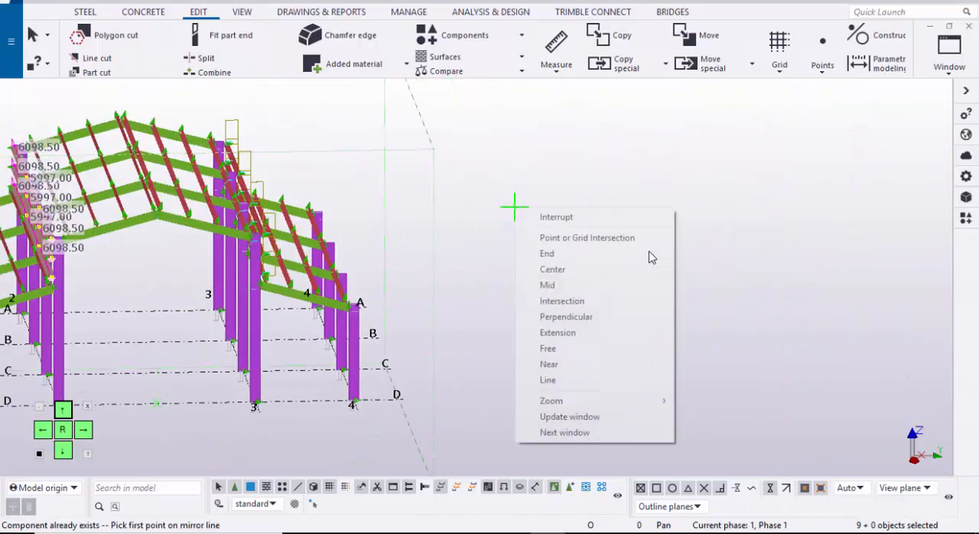
click(566, 217)
click(650, 252)
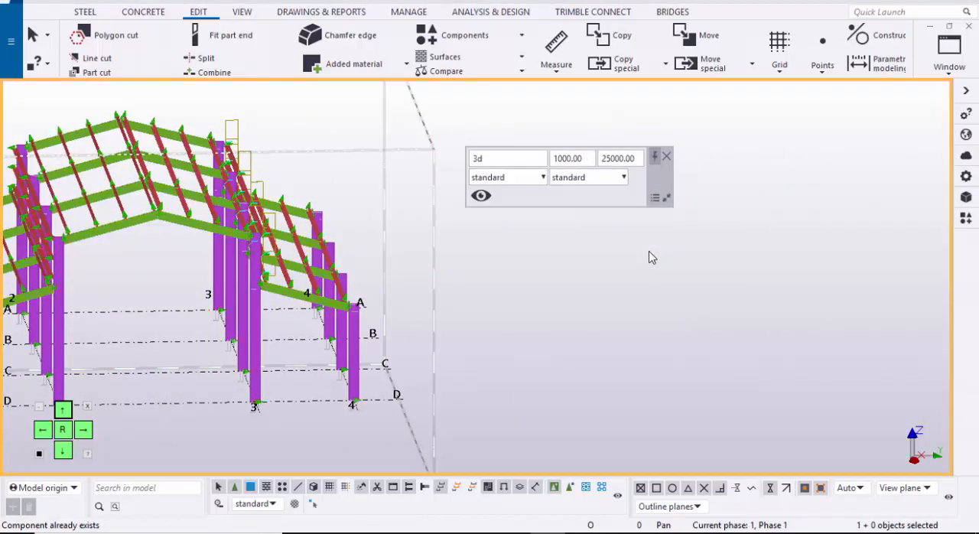
right_click(598, 229)
click(643, 288)
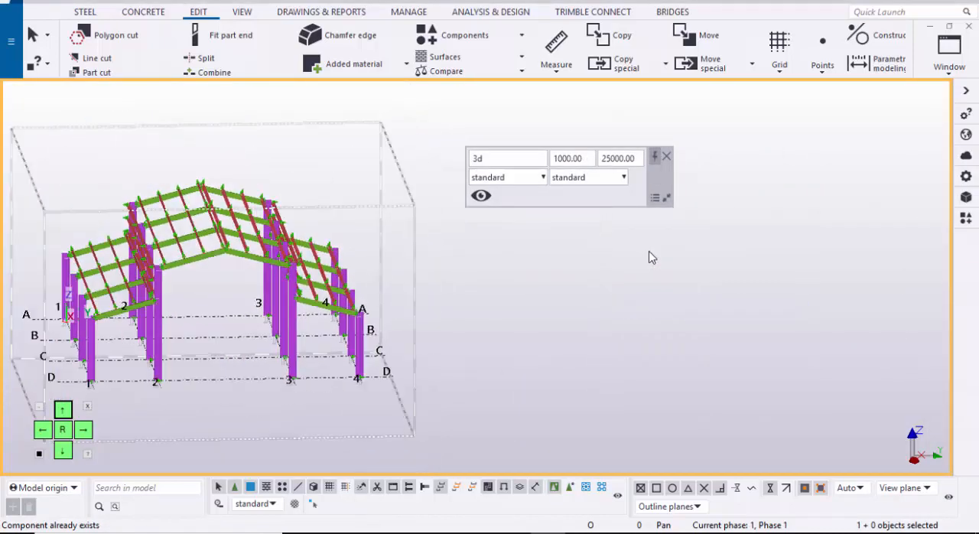
Step: Examine the original girts on the grid 2 columns and the mirrored girts on the grid 3 columns from several sides
ctrl+middle_drag(649, 258, 649, 258)
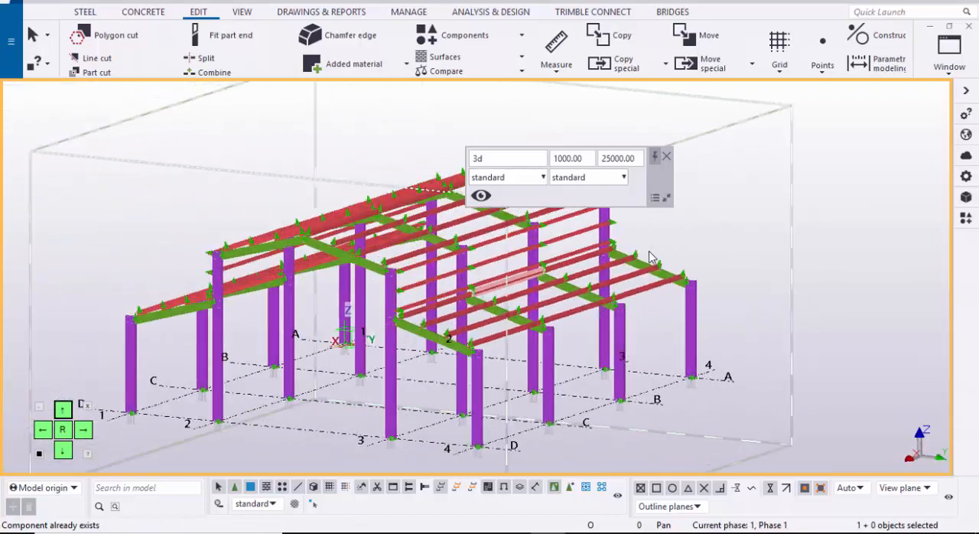
scroll(649, 258, up, 10)
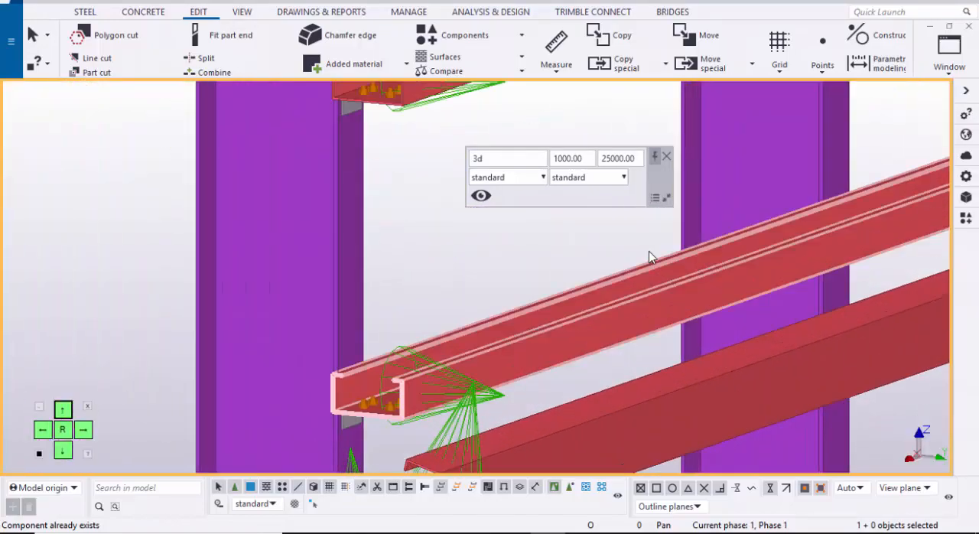
scroll(649, 258, down, 10)
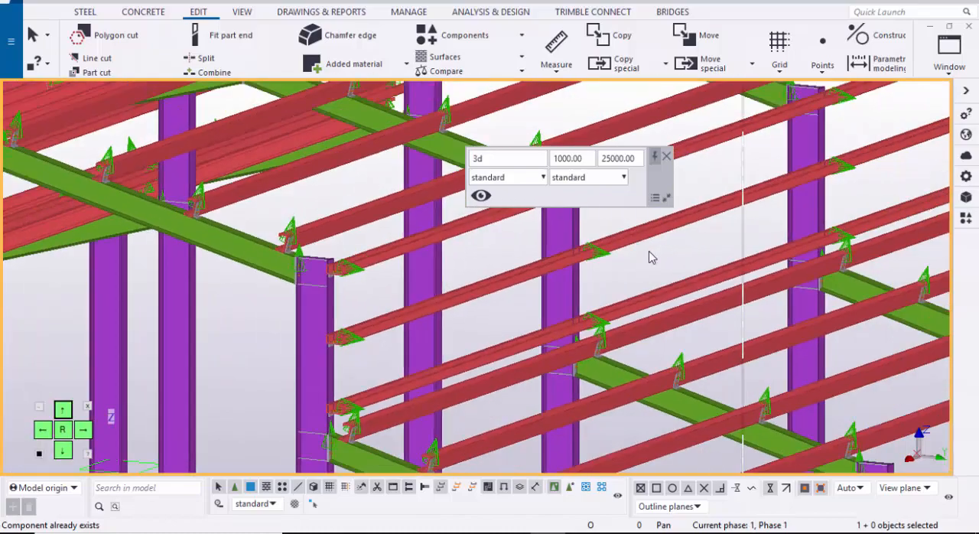
scroll(649, 258, down, 5)
scroll(649, 258, up, 5)
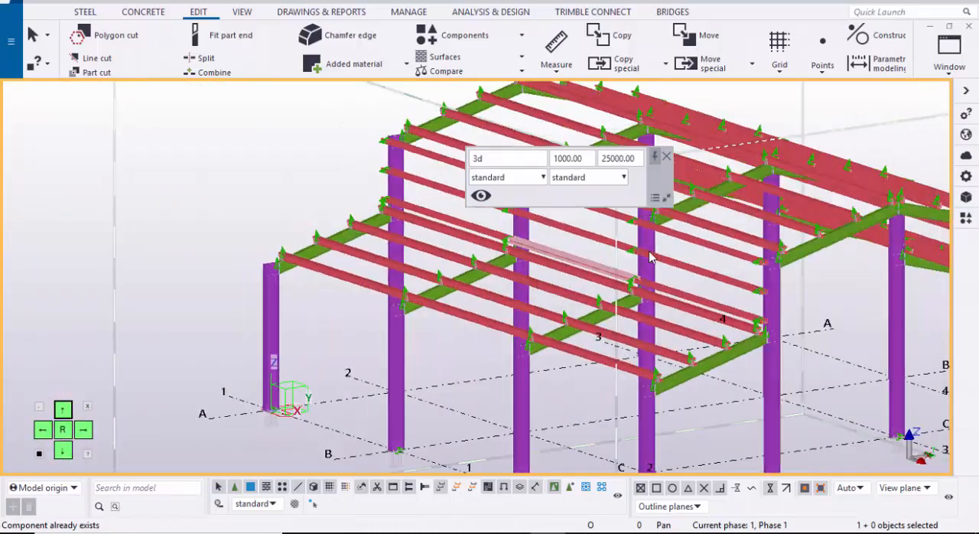
key(shift+Left)
key(shift+Left)
key(shift+Left)
key(shift+Left)
key(shift+Left)
key(shift+Left)
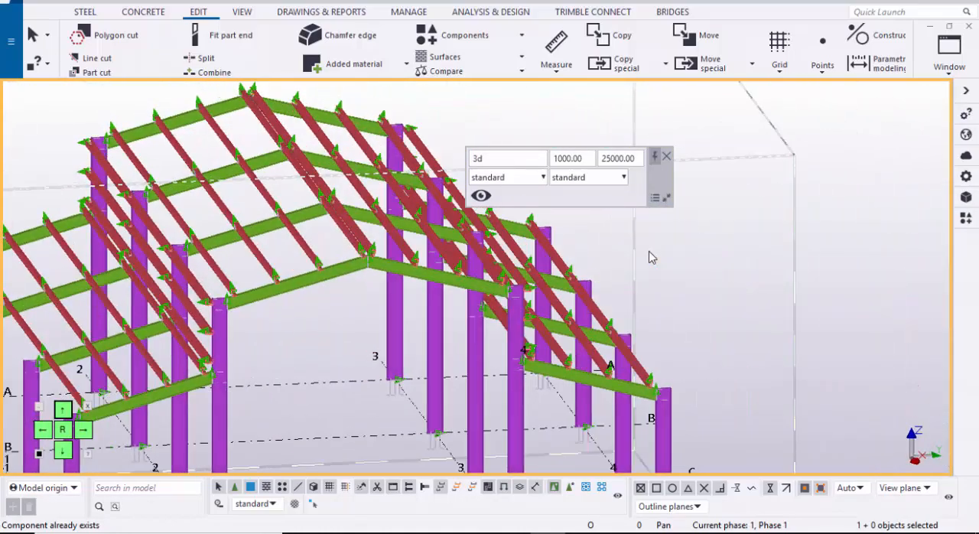
scroll(650, 258, down, 5)
key(shift+Left)
key(shift+Left)
key(shift+Left)
key(shift+Left)
key(shift+Left)
key(shift+Left)
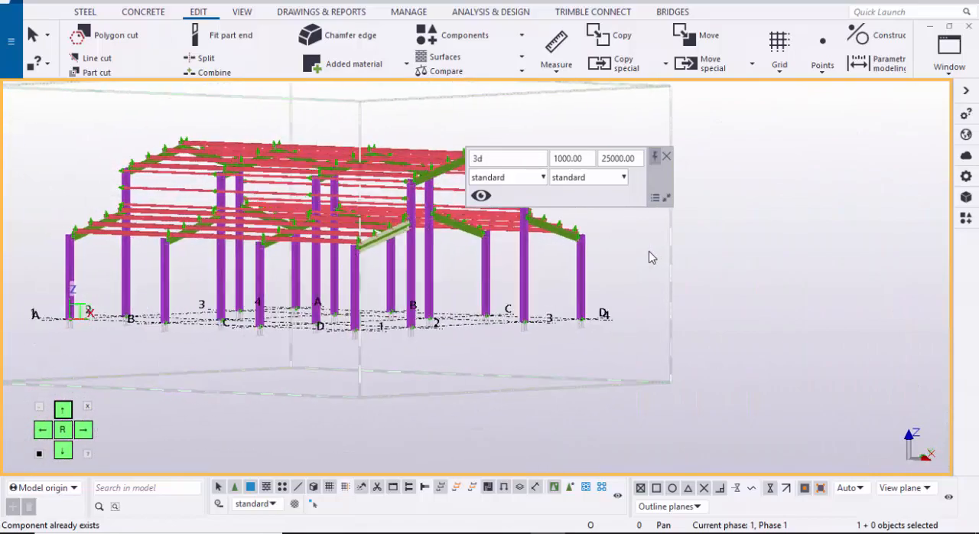
key(shift+Left)
key(shift+Left)
key(shift+Left)
key(shift+Left)
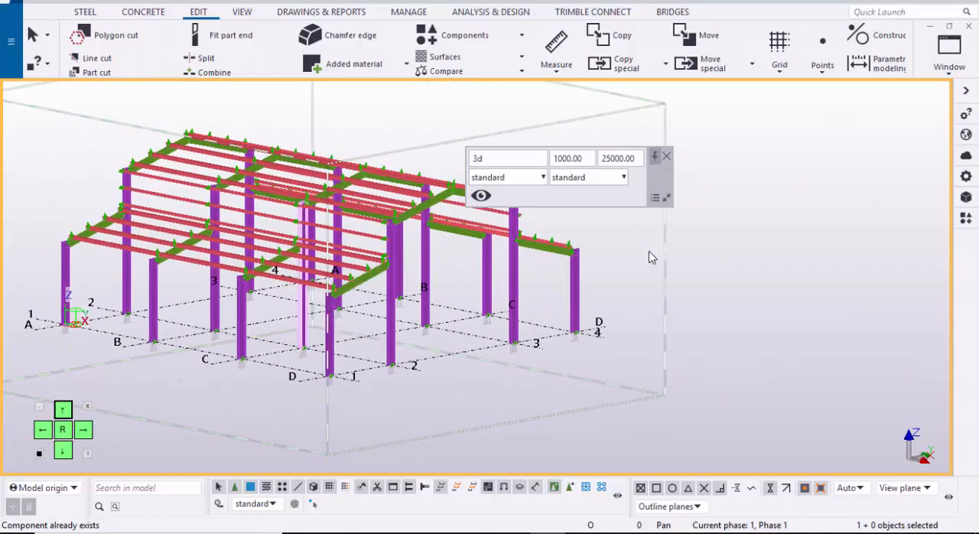
scroll(649, 257, up, 3)
scroll(649, 258, up, 4)
scroll(649, 257, down, 3)
scroll(650, 258, up, 2)
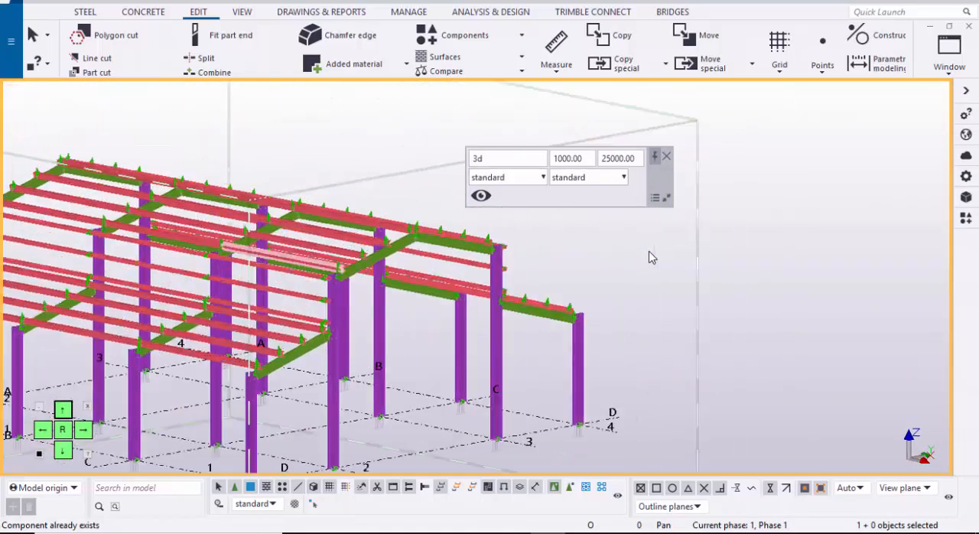
key(shift+Left)
key(shift+Left)
key(shift+Left)
key(shift+Left)
scroll(650, 258, up, 1)
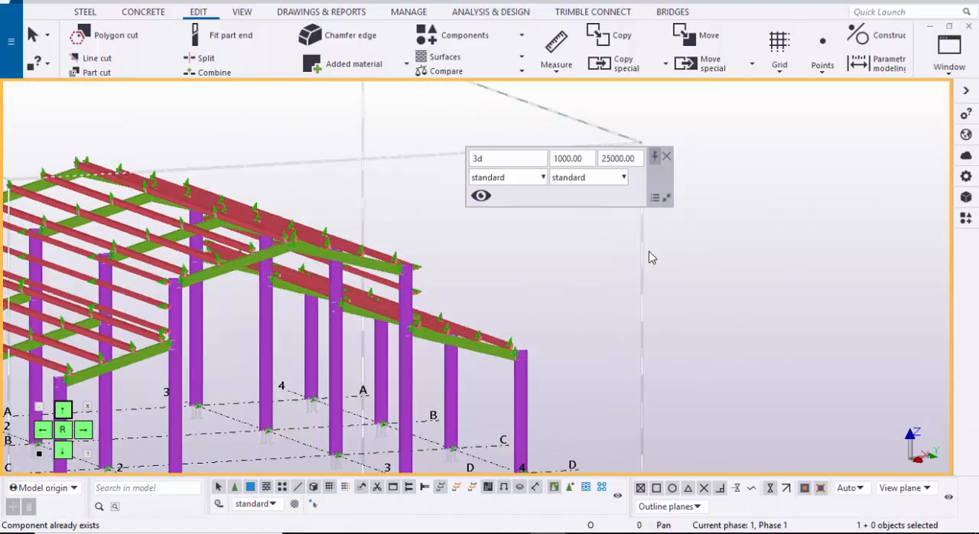
scroll(649, 258, down, 3)
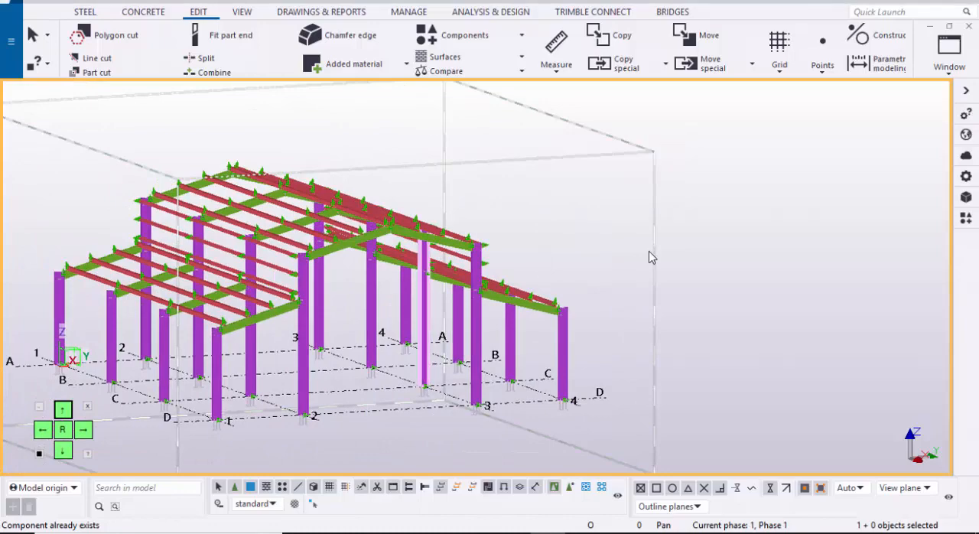
key(shift+Left)
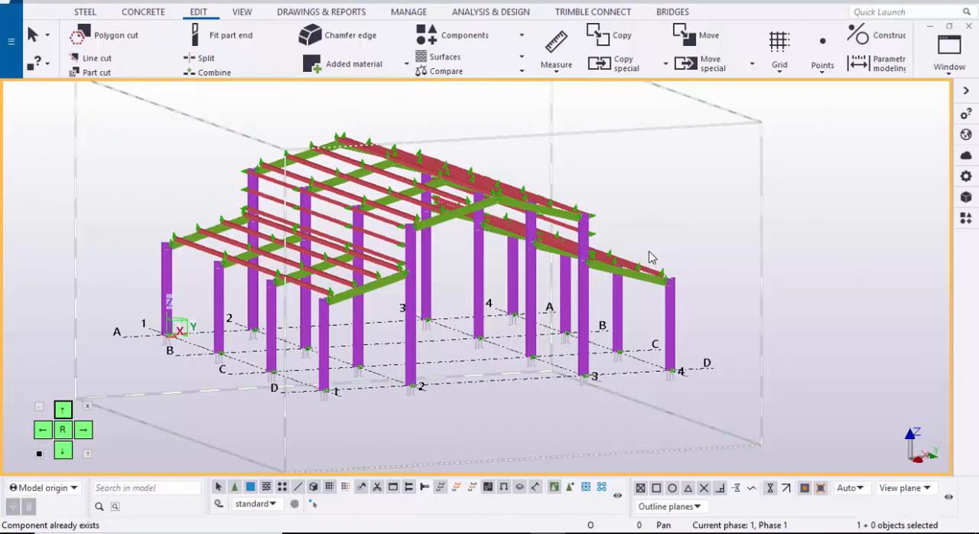
Step: Apply the Steel-columns selection filter and select all the columns in the model
key(ctrl+g)
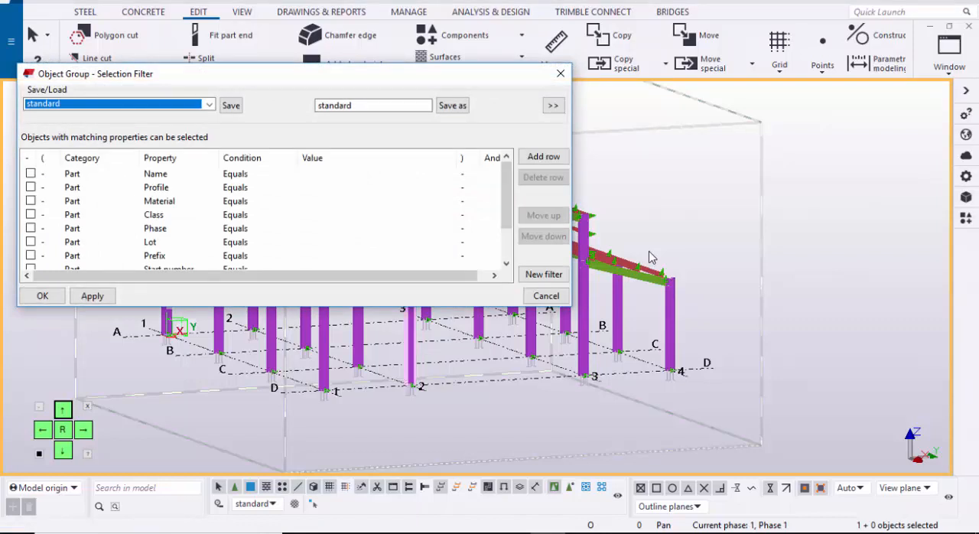
key(alt+Down)
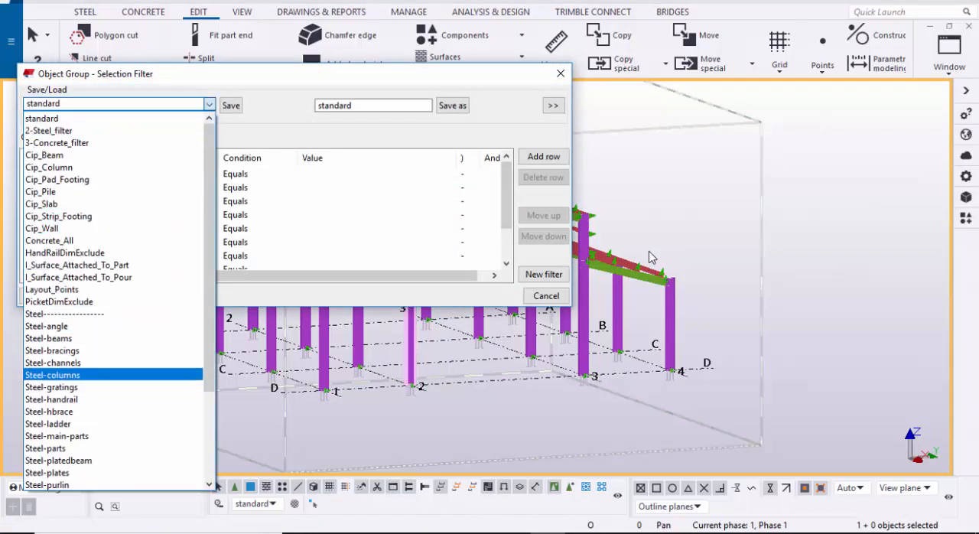
key(Return)
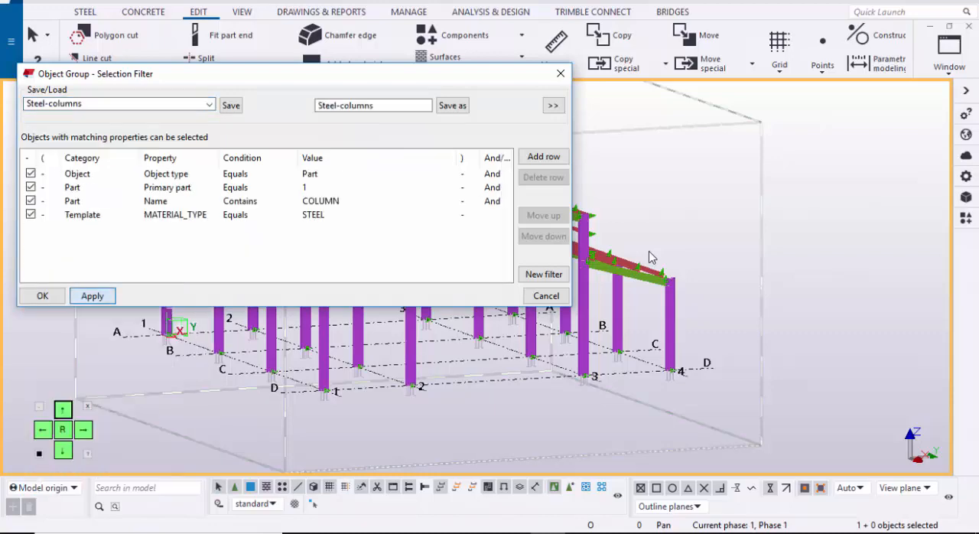
click(561, 73)
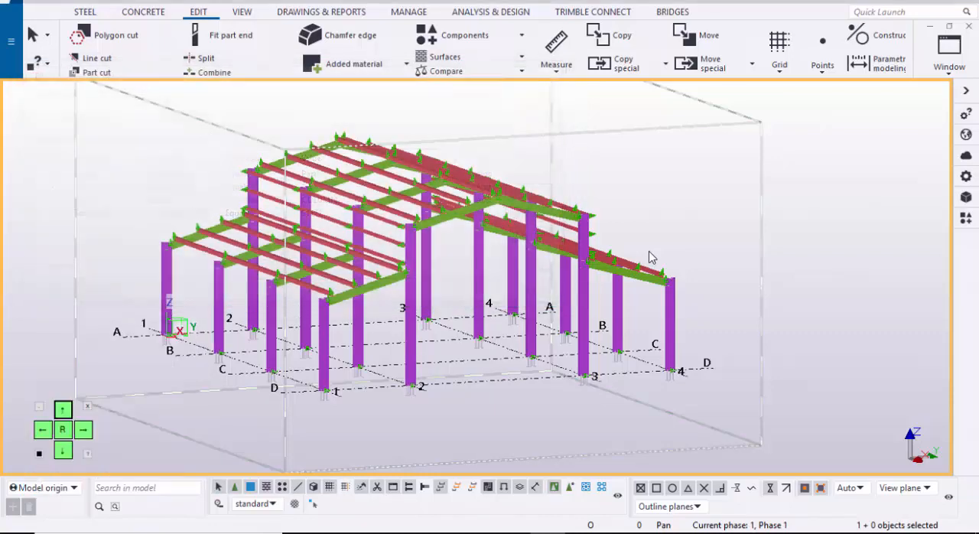
scroll(652, 257, down, 4)
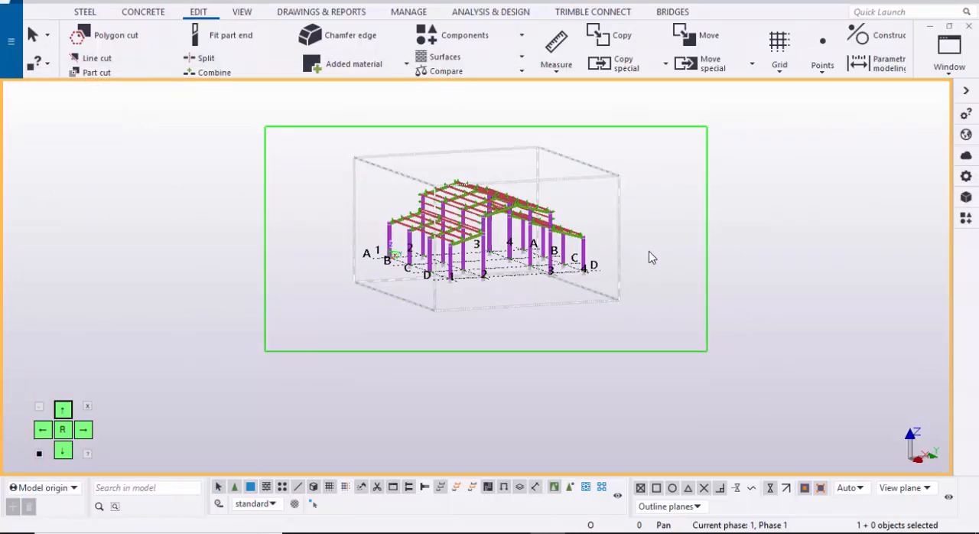
key(ctrl+a)
scroll(652, 258, up, 5)
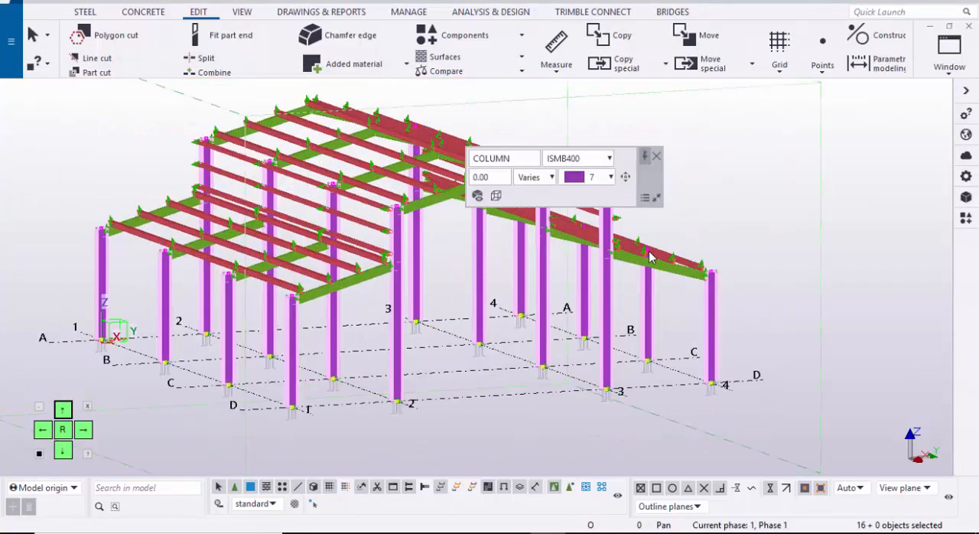
scroll(650, 257, down, 4)
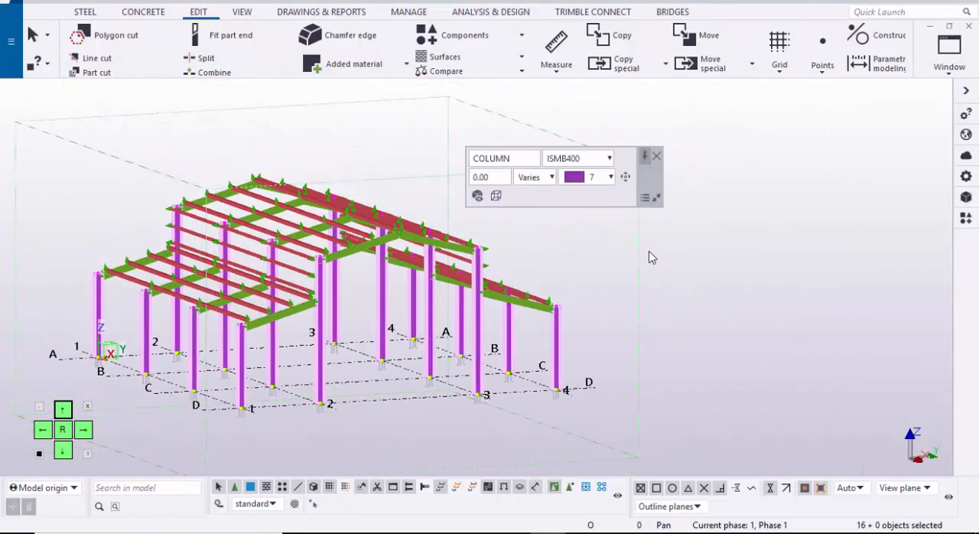
Step: Show only the selected columns in the 3D view and clear the selection
right_click(650, 257)
mouse_move(754, 235)
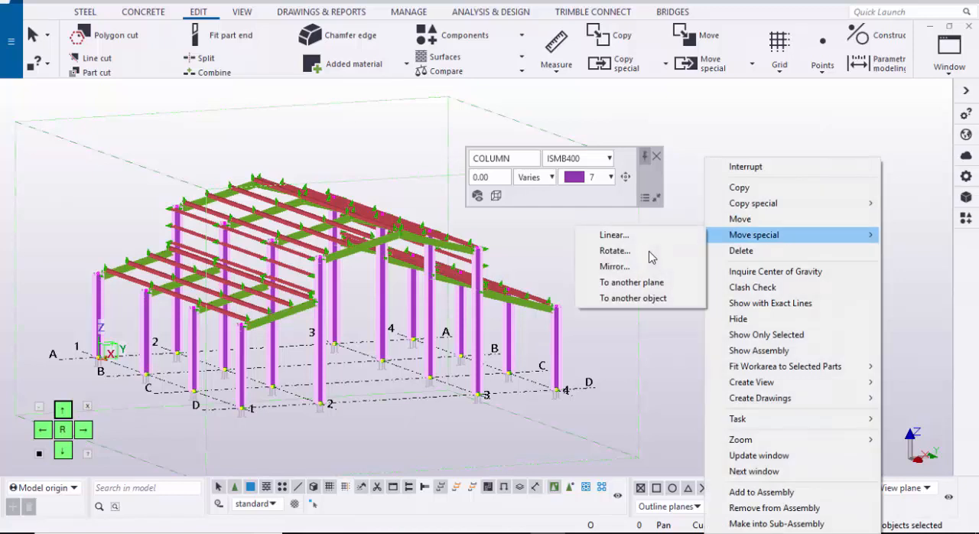
key(Down)
key(Down)
key(Down)
key(Down)
key(Down)
key(Down)
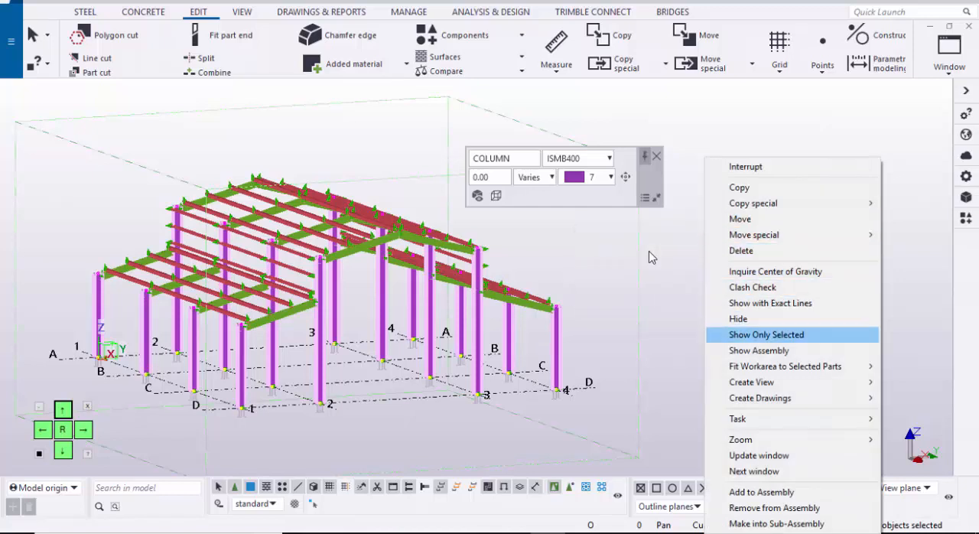
key(Return)
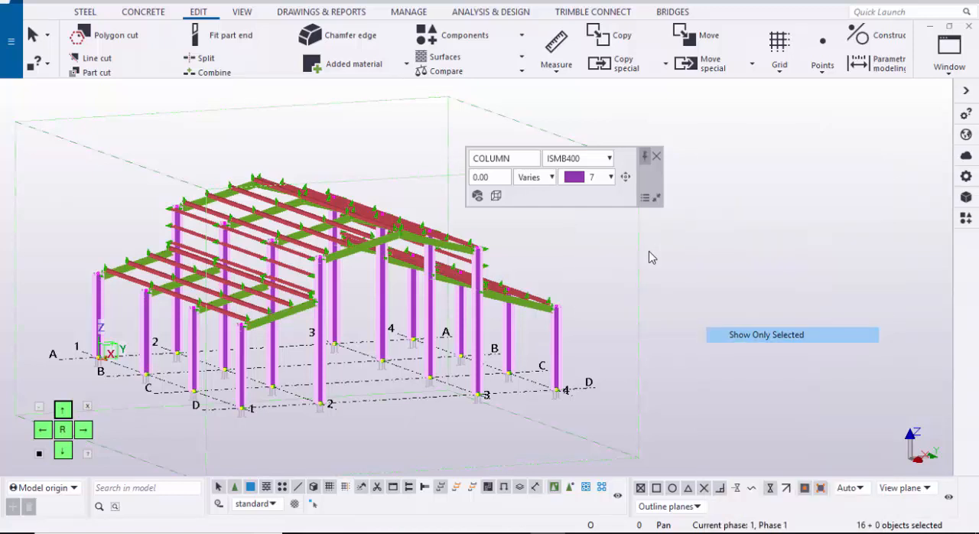
click(650, 257)
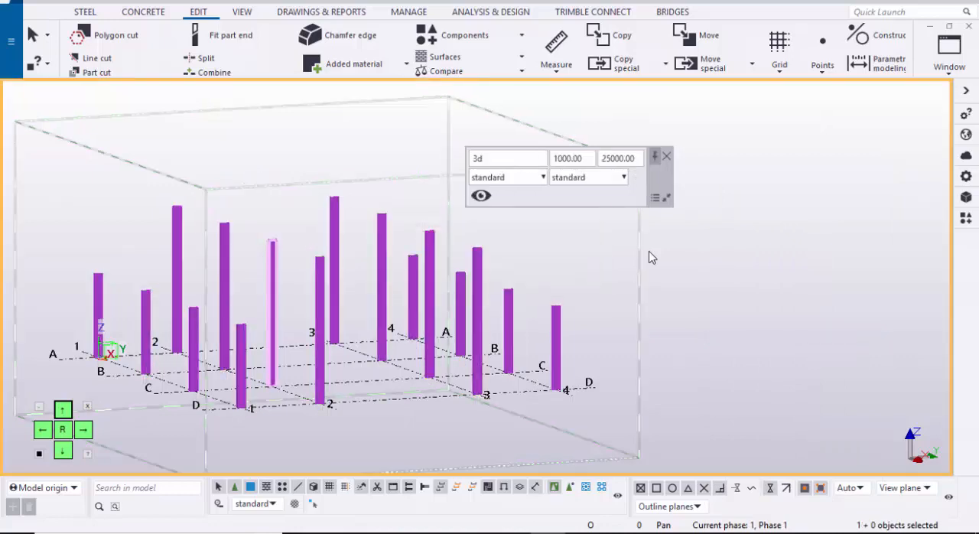
Step: Examine the isolated columns on grids 1 to 4 from the front and from the opposite side of the building
scroll(650, 257, down, 2)
scroll(651, 257, up, 2)
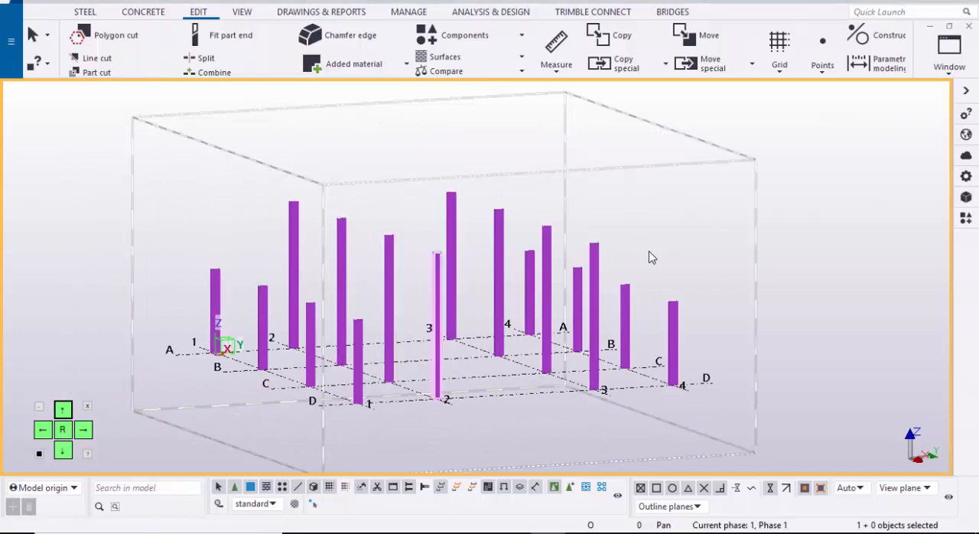
scroll(650, 257, down, 1)
ctrl+middle_drag(651, 257, 650, 257)
scroll(650, 257, up, 1)
scroll(650, 257, up, 3)
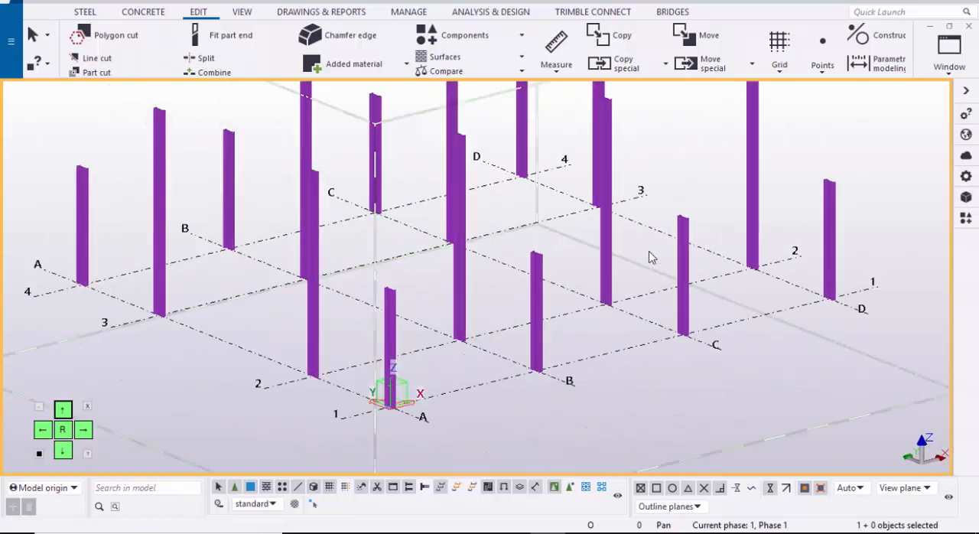
scroll(651, 257, up, 1)
scroll(651, 257, down, 2)
scroll(650, 257, up, 1)
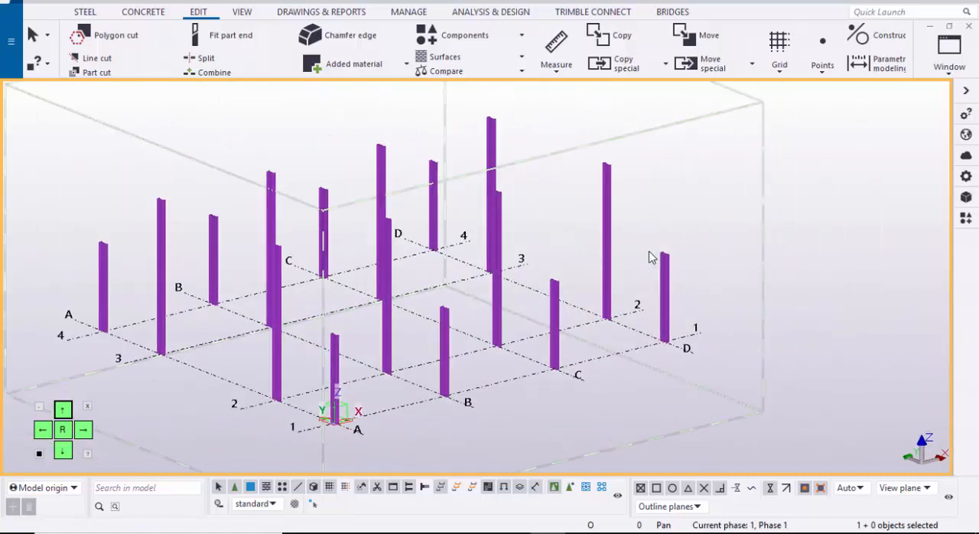
Step: Make the named view GRID @2 visible to show the grid 2 elevation
click(949, 55)
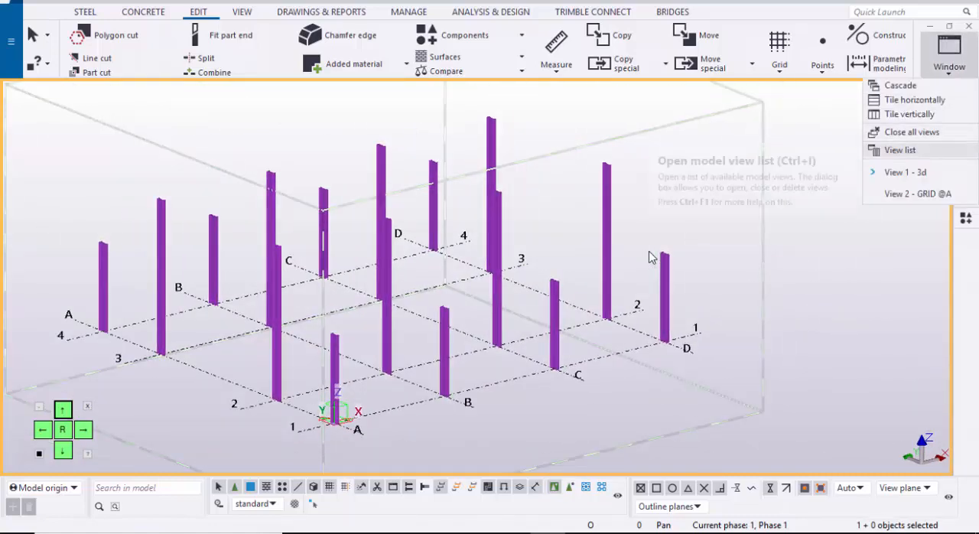
click(899, 150)
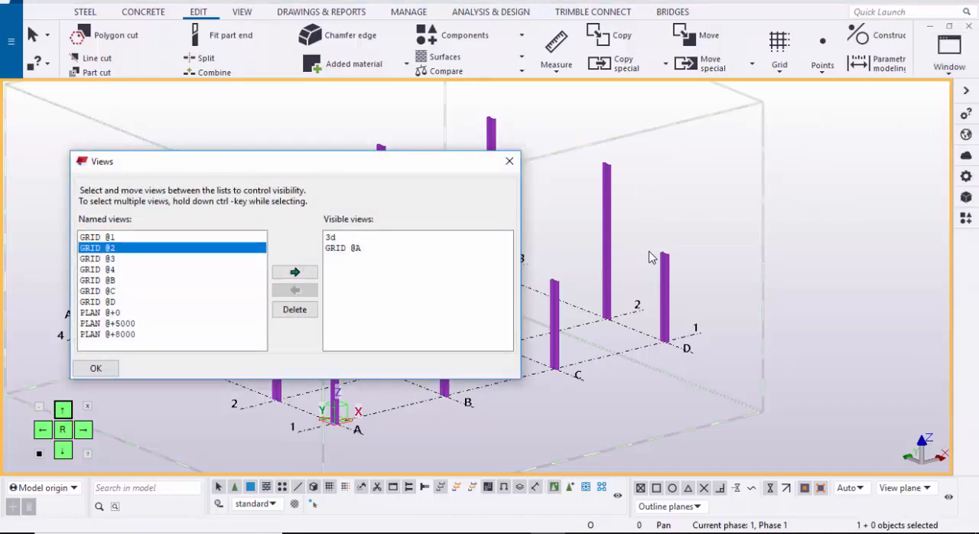
click(294, 272)
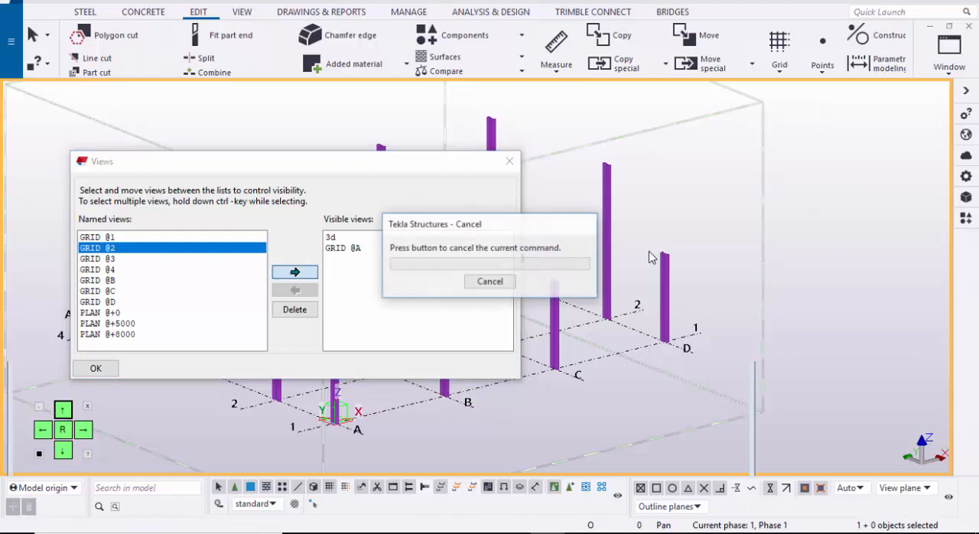
middle_drag(207, 246, 218, 223)
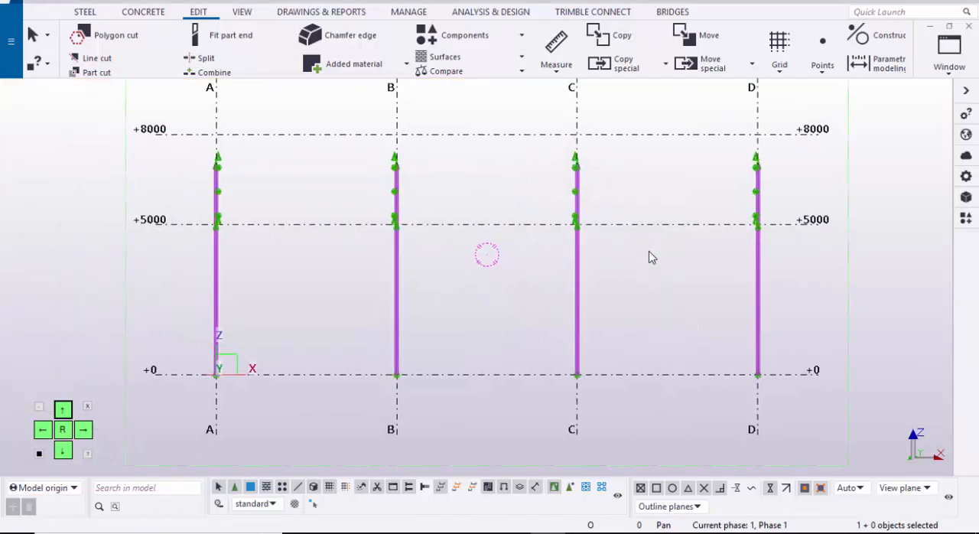
Step: Examine the columns and their heads on grids A to D in the grid 2 elevation
scroll(218, 223, up, 7)
scroll(923, 313, down, 5)
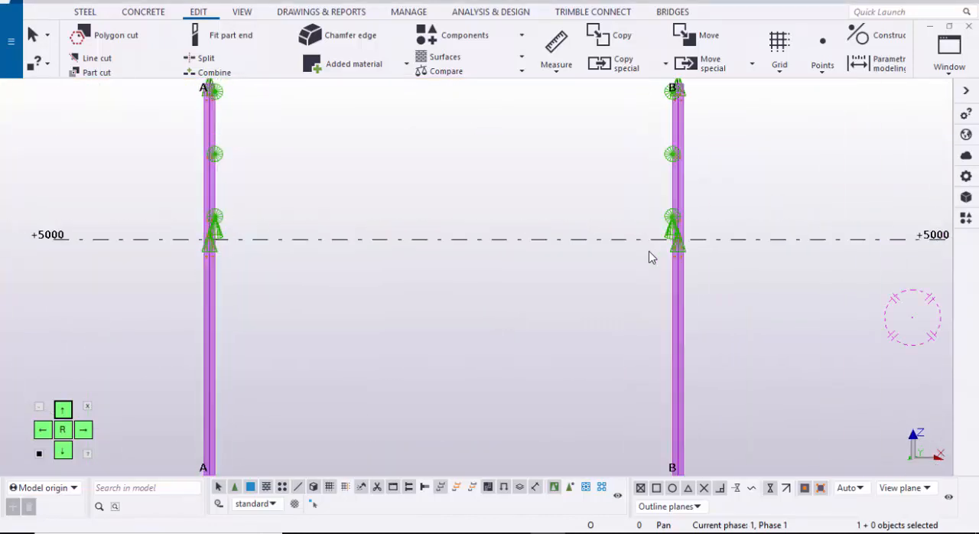
scroll(614, 291, up, 4)
scroll(221, 138, up, 3)
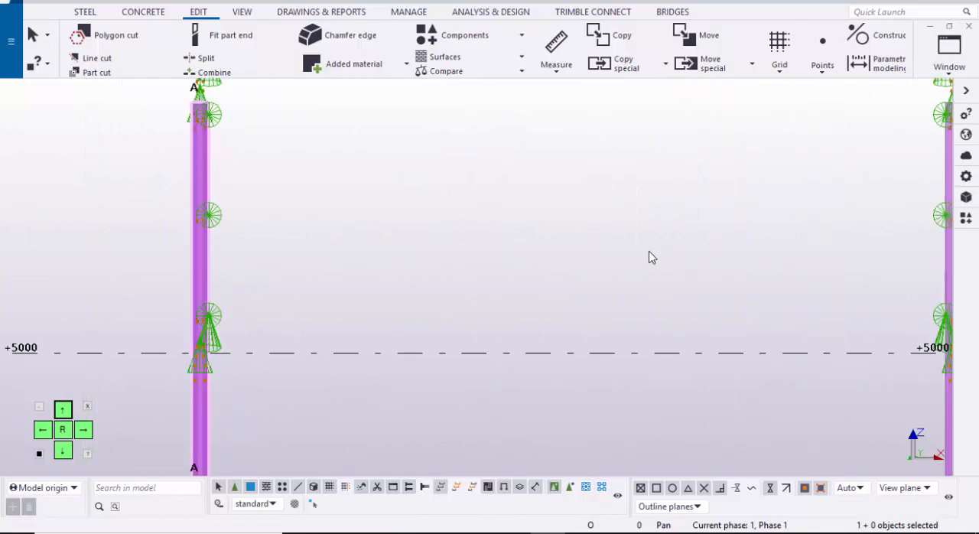
scroll(218, 230, down, 6)
scroll(228, 190, up, 4)
scroll(222, 245, up, 4)
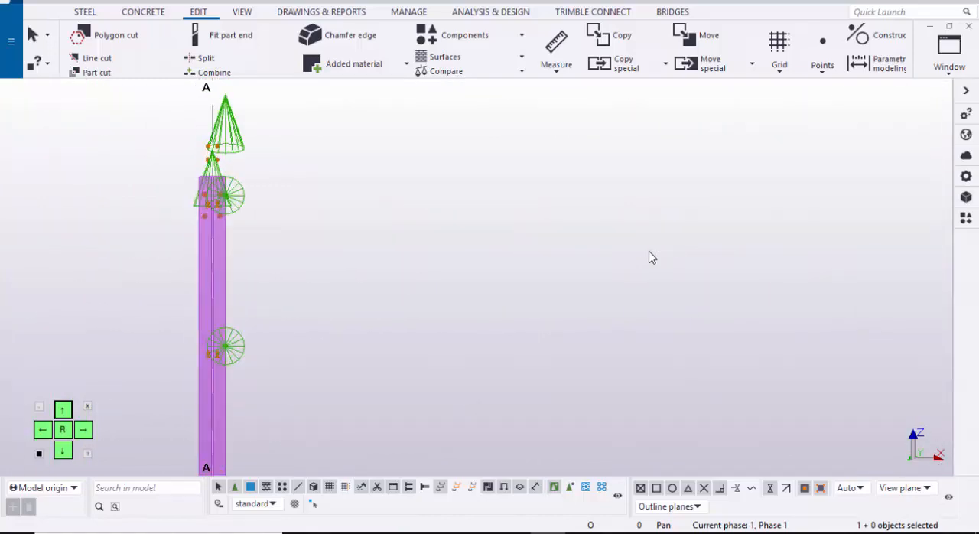
scroll(229, 261, down, 5)
scroll(245, 253, down, 5)
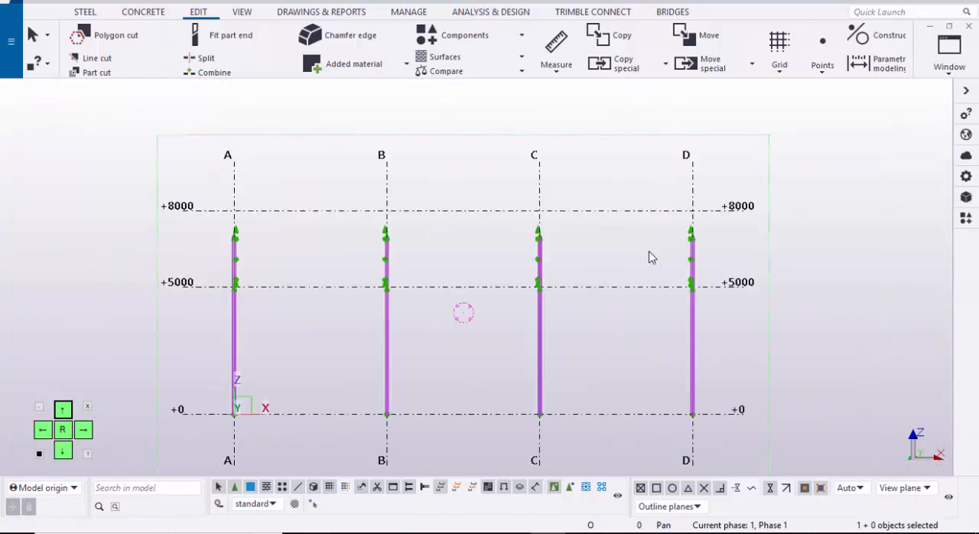
scroll(247, 306, up, 2)
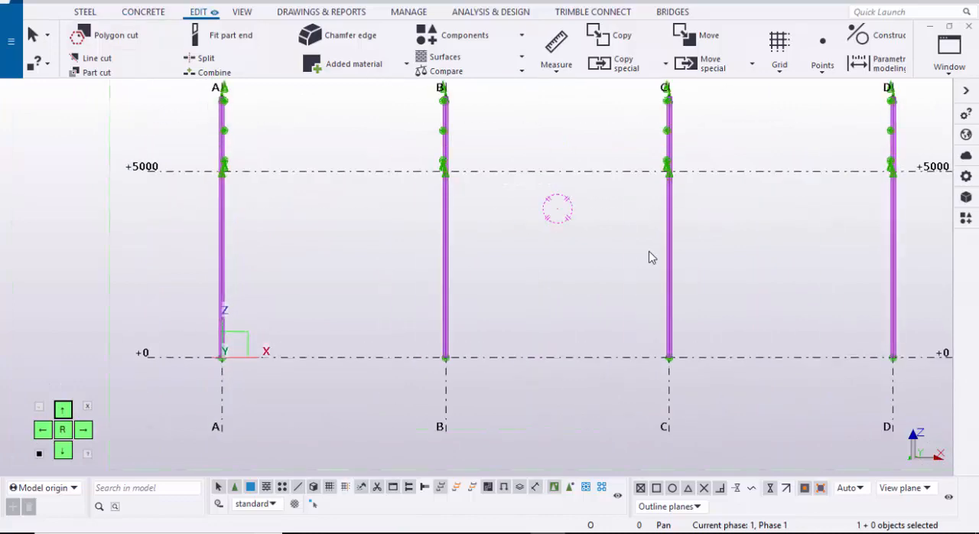
Step: Add a point at any position, placed at the base of the grid A column on level +0
click(199, 13)
click(822, 58)
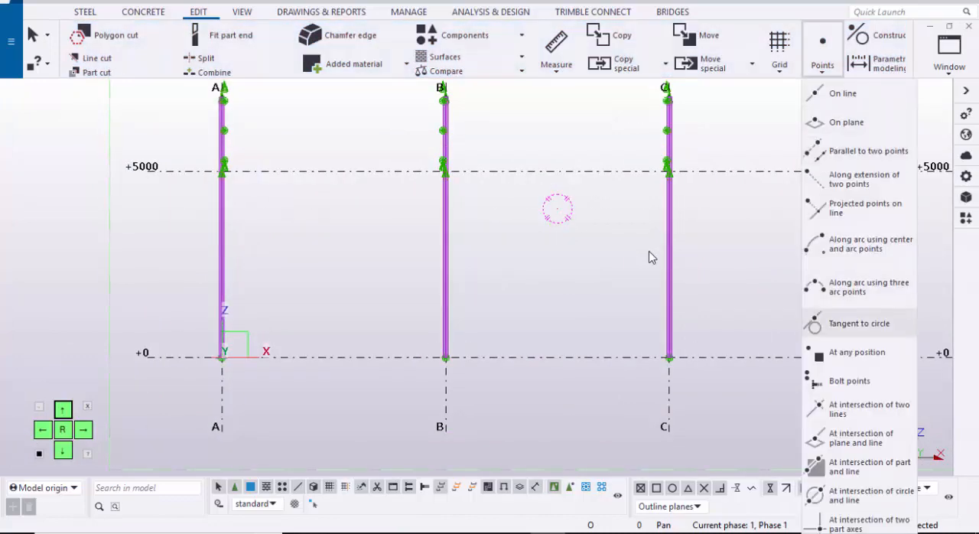
click(849, 352)
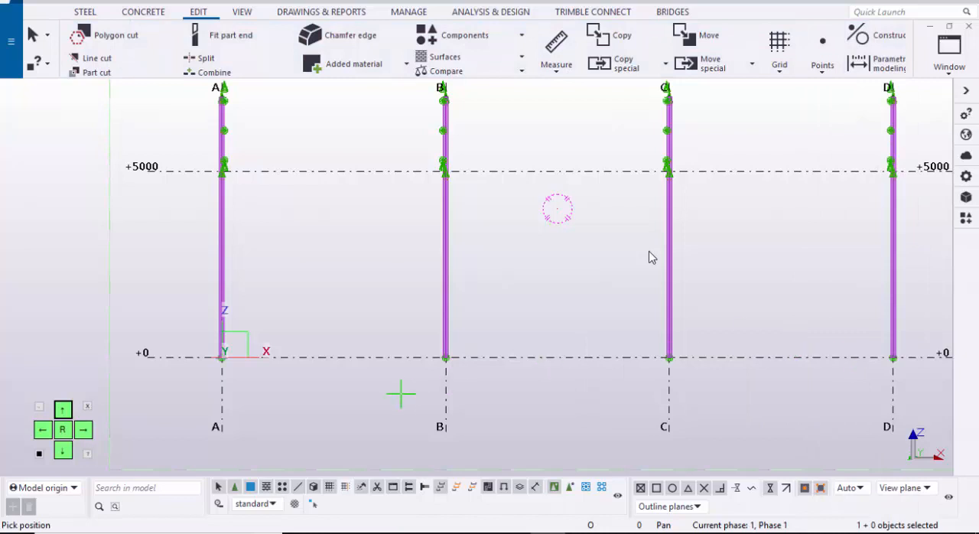
scroll(218, 356, up, 8)
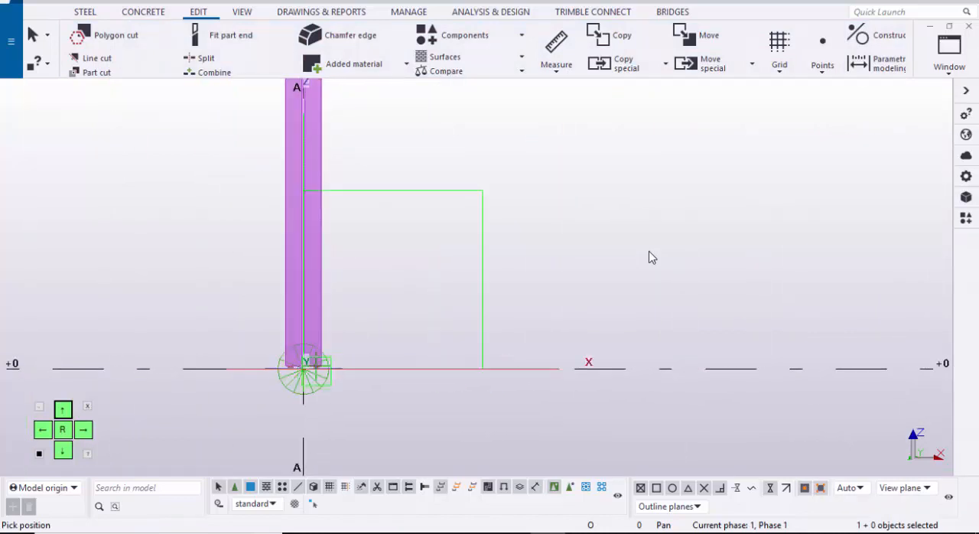
scroll(318, 370, up, 4)
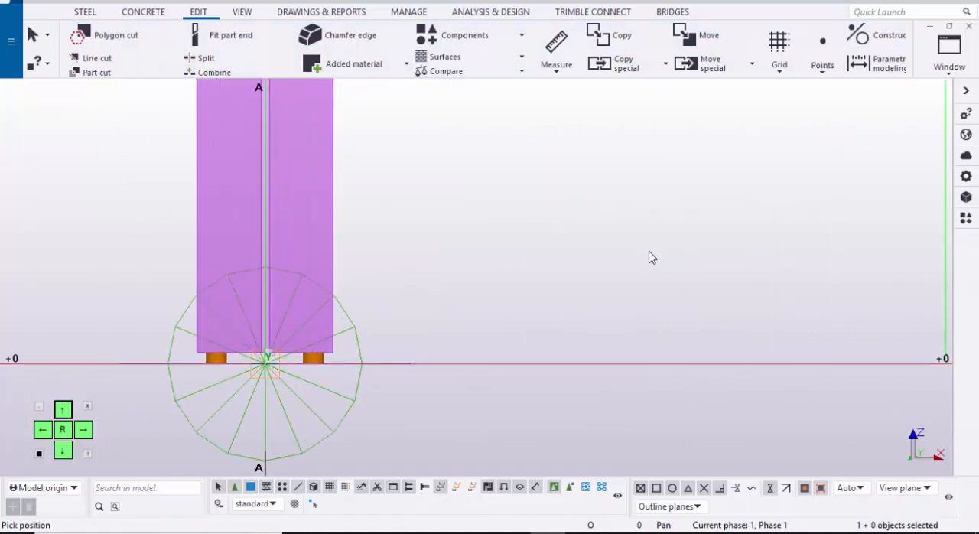
Step: Place a second point at the centre of the grid A column's top end and finish the point command
scroll(362, 372, down, 7)
middle_drag(476, 193, 428, 313)
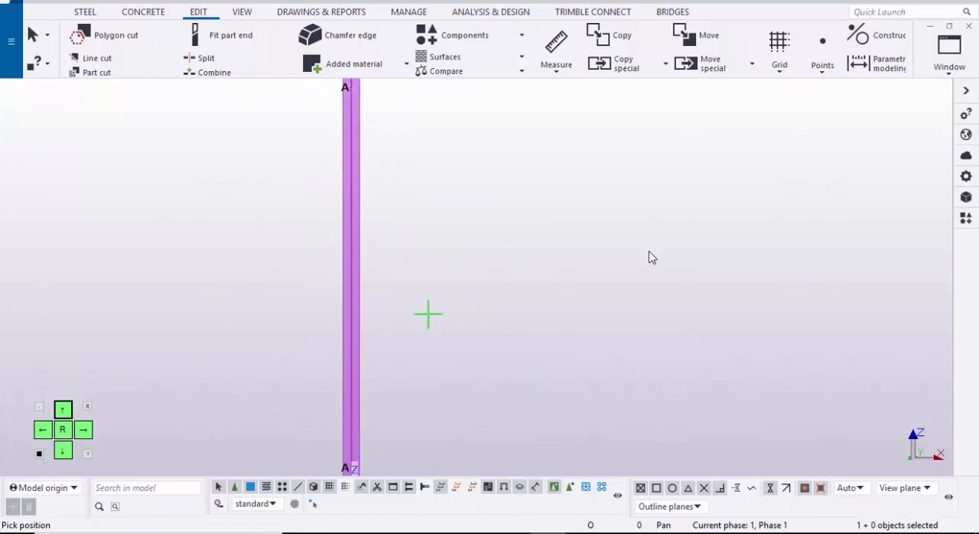
middle_drag(387, 132, 398, 397)
scroll(363, 335, up, 1)
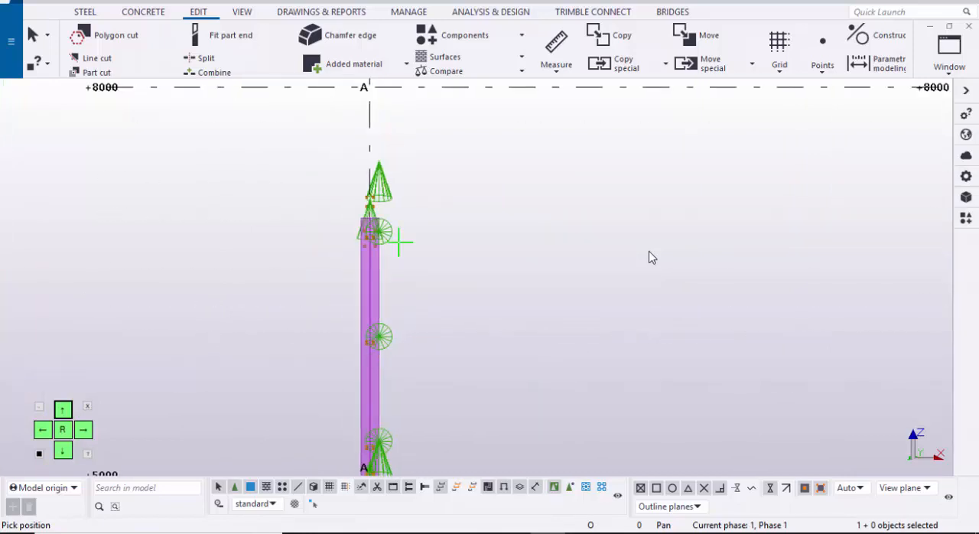
scroll(391, 218, up, 3)
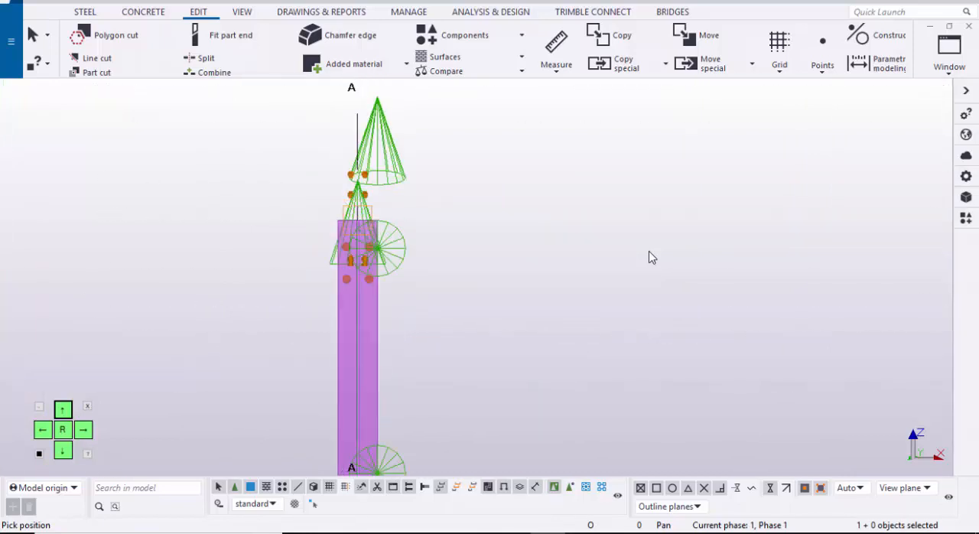
scroll(358, 220, up, 3)
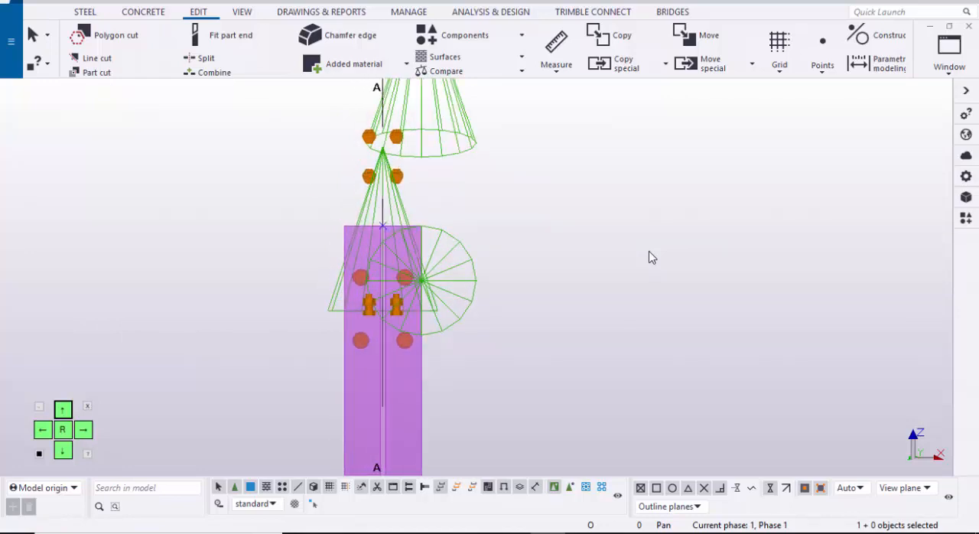
drag(444, 247, 446, 249)
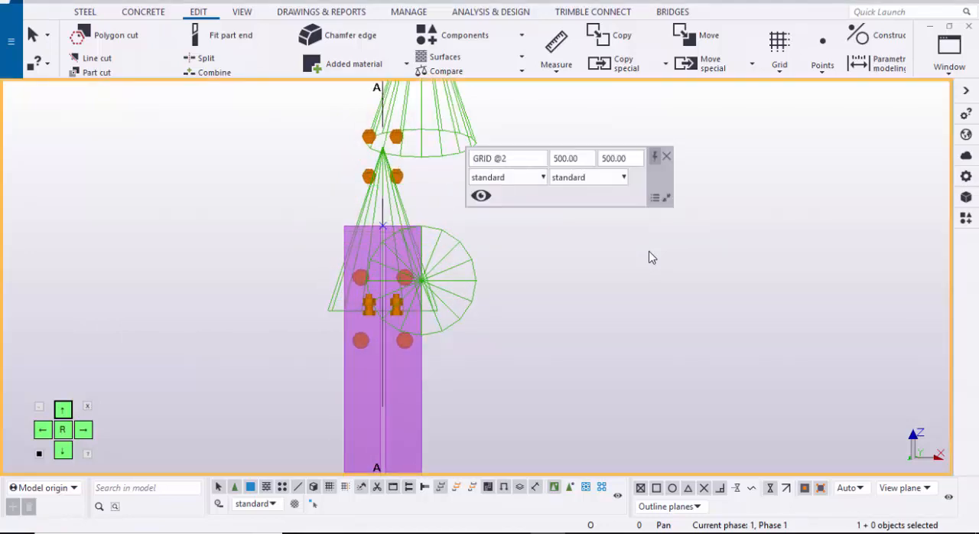
Step: Load the standard selection filter in place of the steel columns filter and apply it
scroll(384, 227, up, 3)
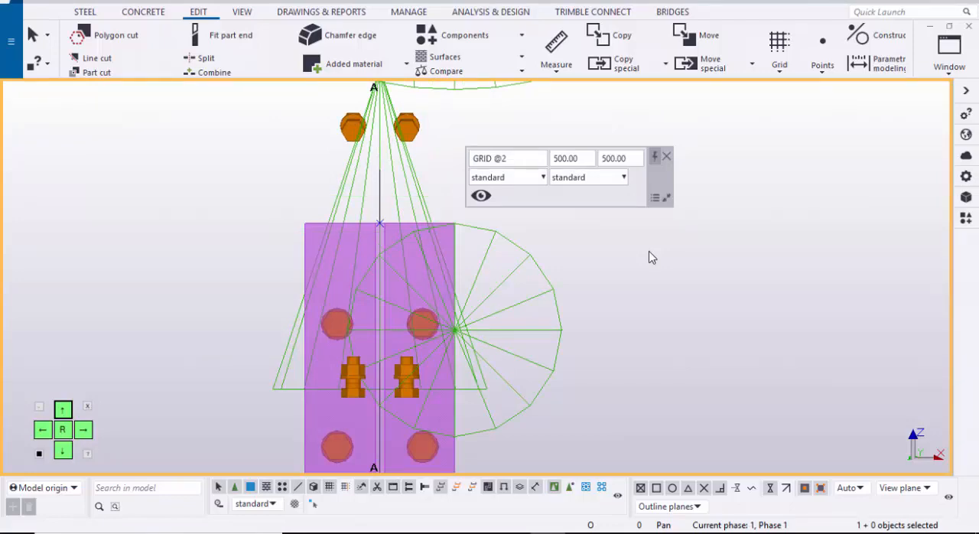
key(ctrl+g)
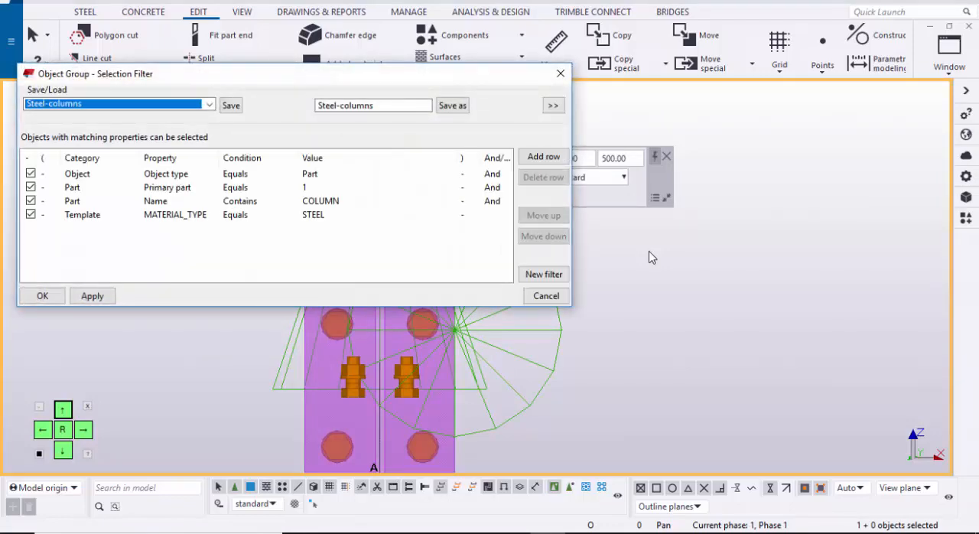
click(209, 104)
scroll(191, 120, up, 4)
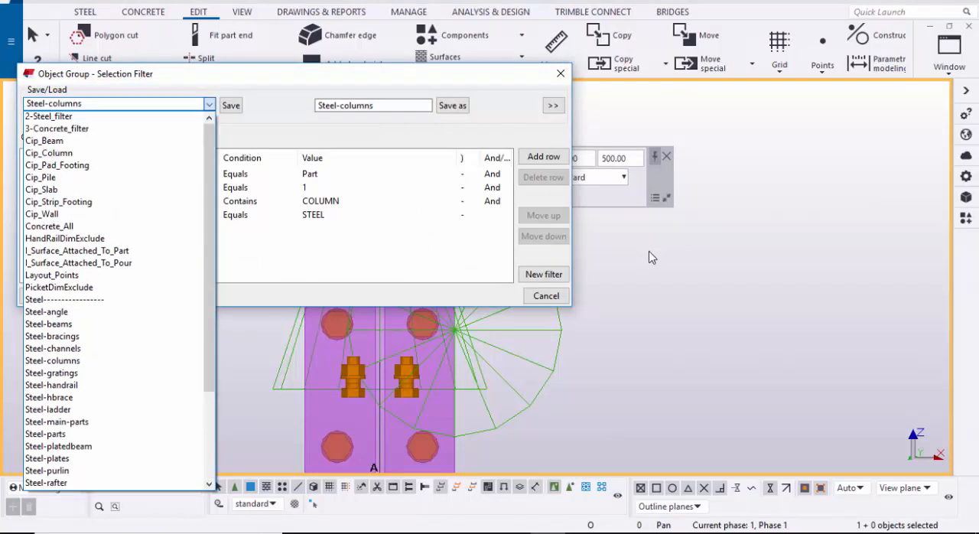
click(43, 119)
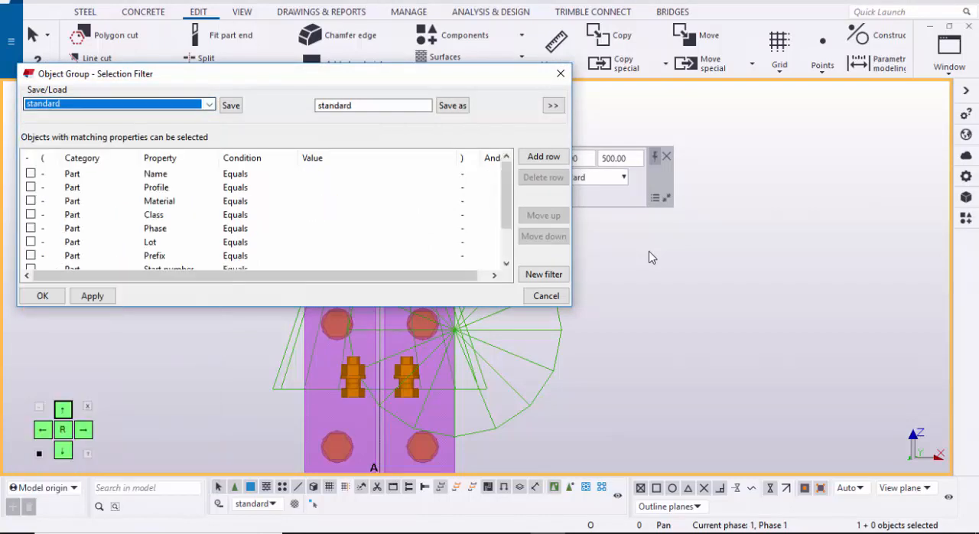
click(93, 297)
click(43, 296)
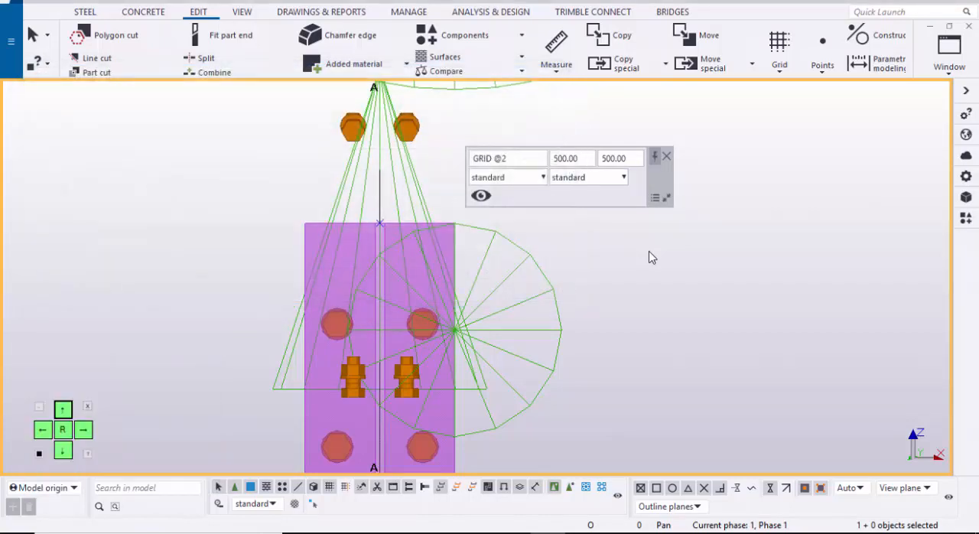
Step: Try to window-select the point at the base of the grid A column
scroll(348, 223, up, 1)
scroll(357, 207, down, 5)
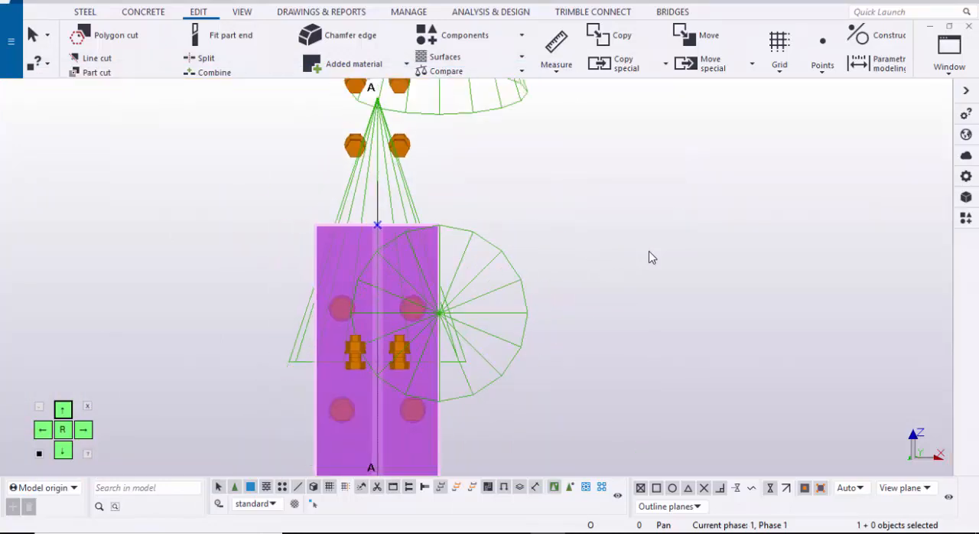
scroll(397, 278, down, 4)
middle_drag(397, 444, 340, 88)
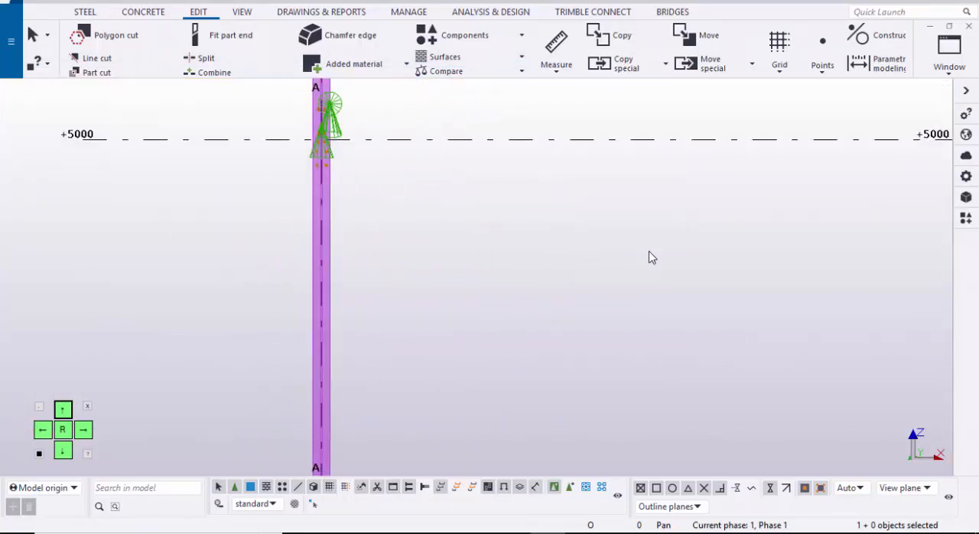
middle_drag(382, 344, 365, 192)
drag(314, 467, 251, 123)
scroll(247, 174, up, 9)
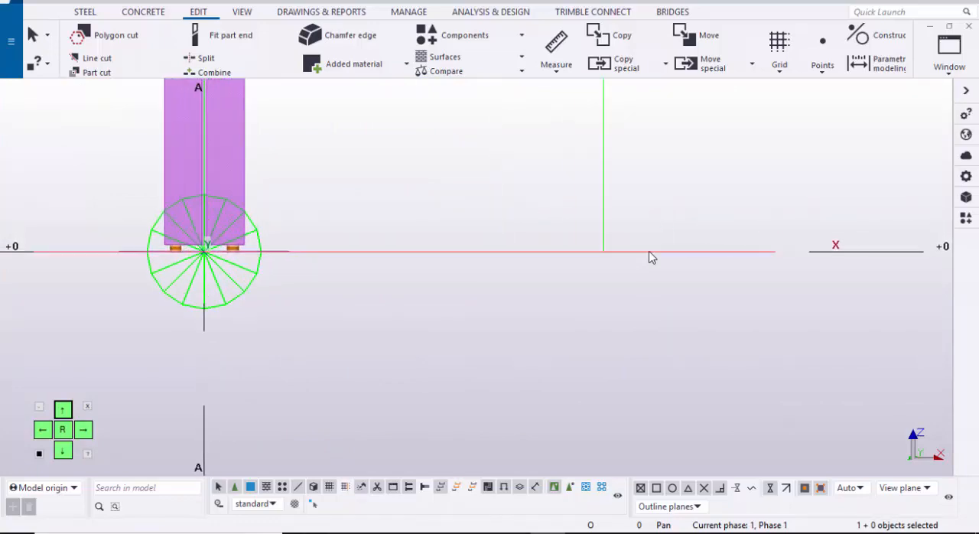
scroll(193, 260, up, 7)
drag(164, 176, 270, 324)
scroll(243, 321, down, 5)
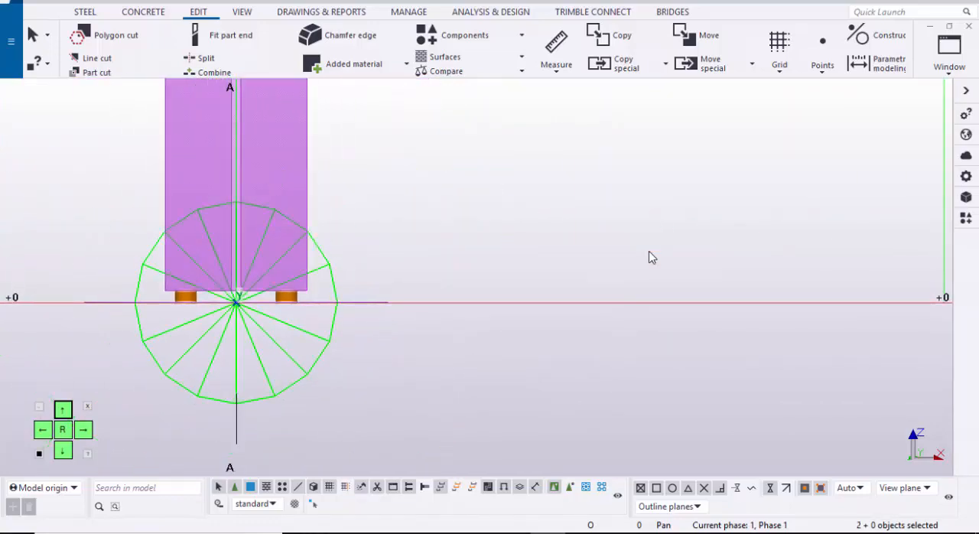
scroll(281, 309, down, 9)
middle_drag(282, 325, 219, 367)
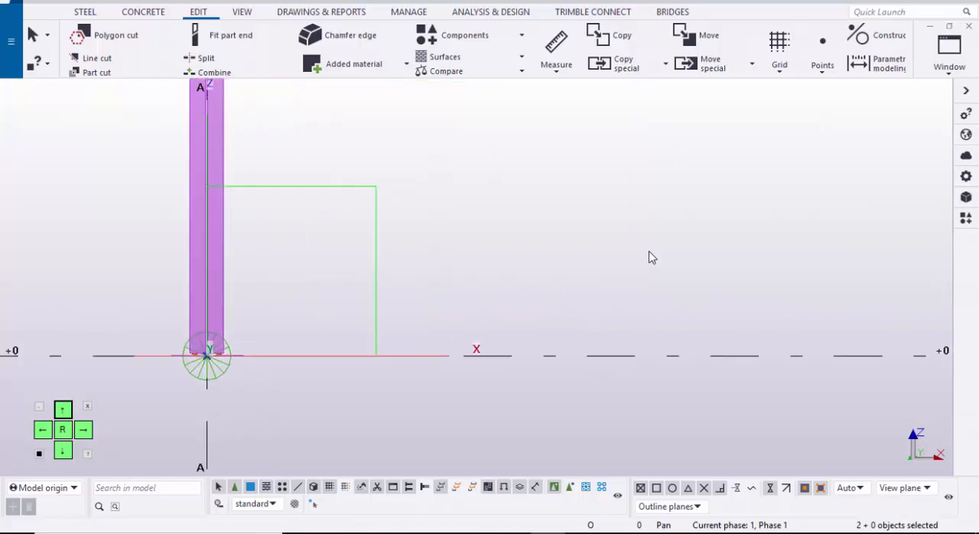
Step: Select only the point at the base of the grid A column and move it linearly with a dZ of 500
right_click(287, 306)
click(291, 223)
click(289, 222)
scroll(288, 222, up, 8)
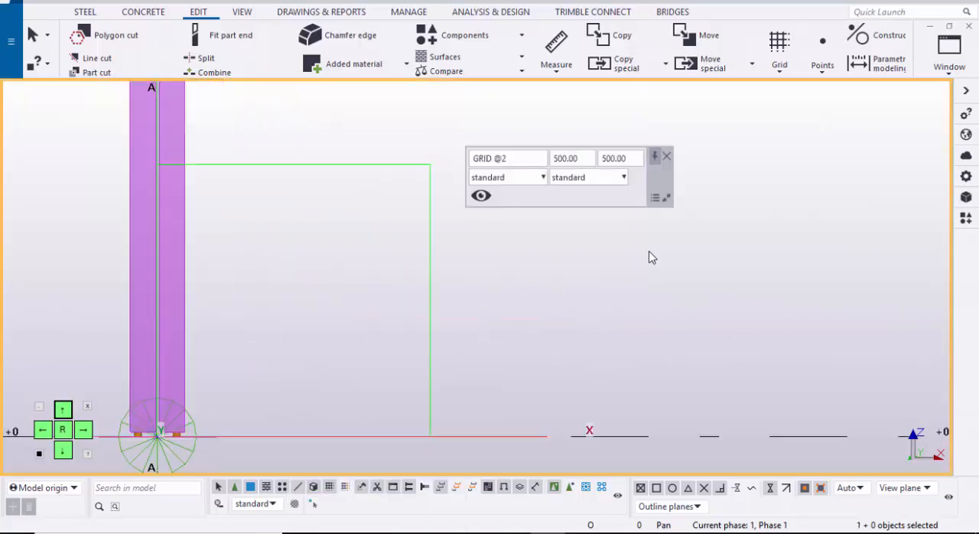
middle_drag(251, 452, 386, 371)
middle_drag(225, 331, 265, 278)
scroll(265, 278, up, 7)
click(268, 324)
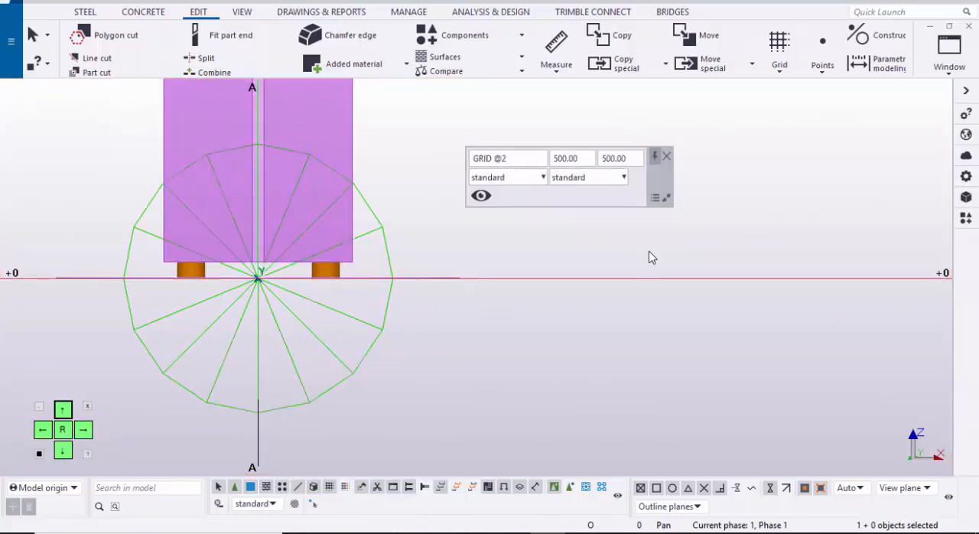
scroll(268, 323, down, 5)
middle_drag(478, 161, 331, 209)
right_click(332, 208)
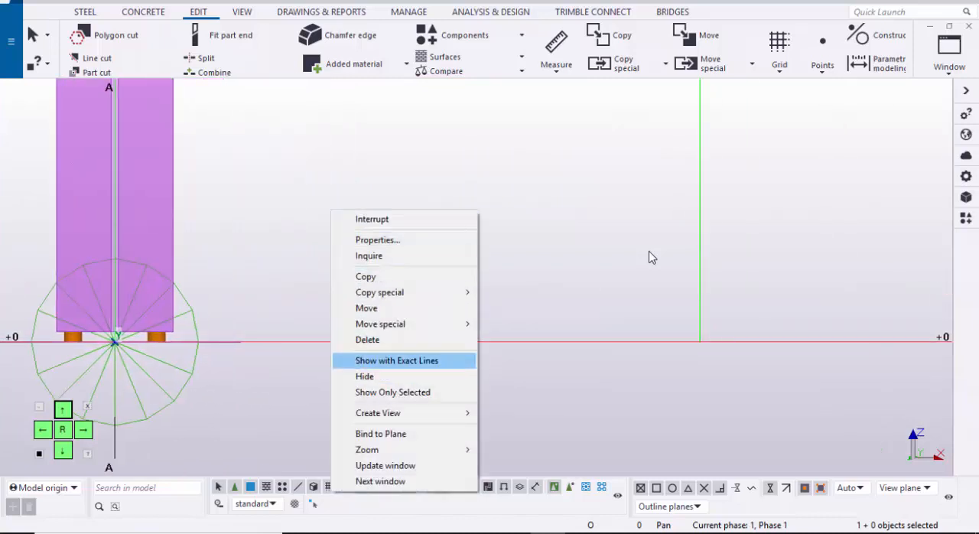
mouse_move(398, 323)
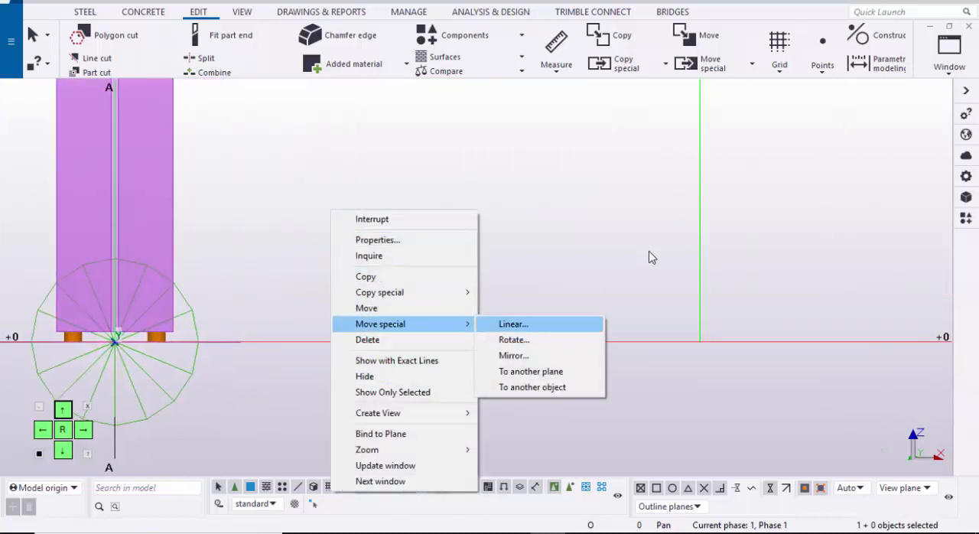
click(513, 324)
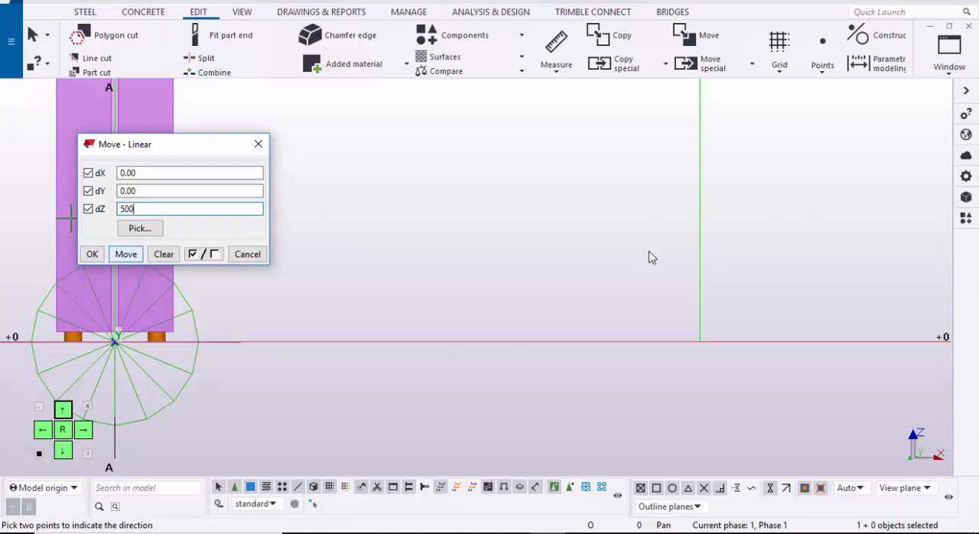
click(92, 254)
scroll(141, 336, down, 5)
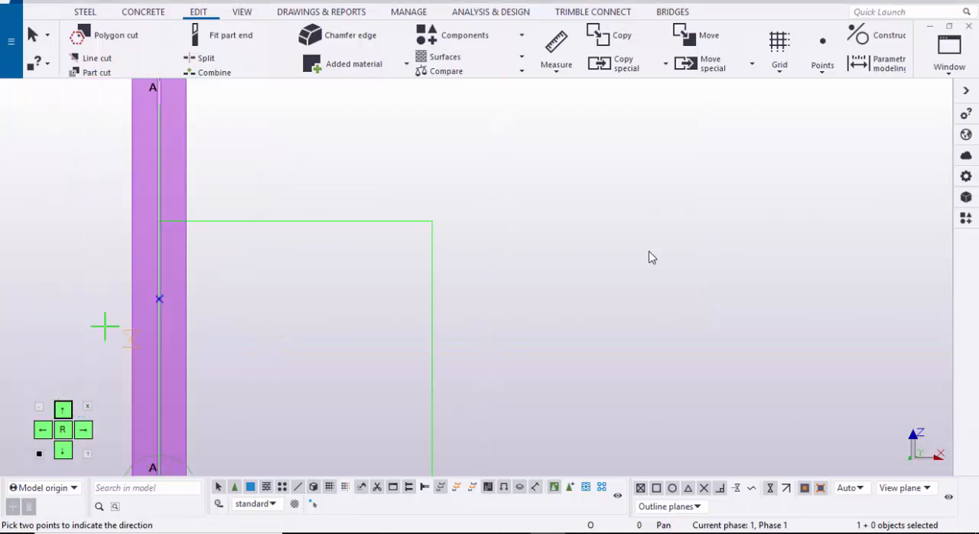
Step: Move the point at the grid A column's top end linearly with a dZ of -500
scroll(114, 309, up, 1)
scroll(648, 258, down, 7)
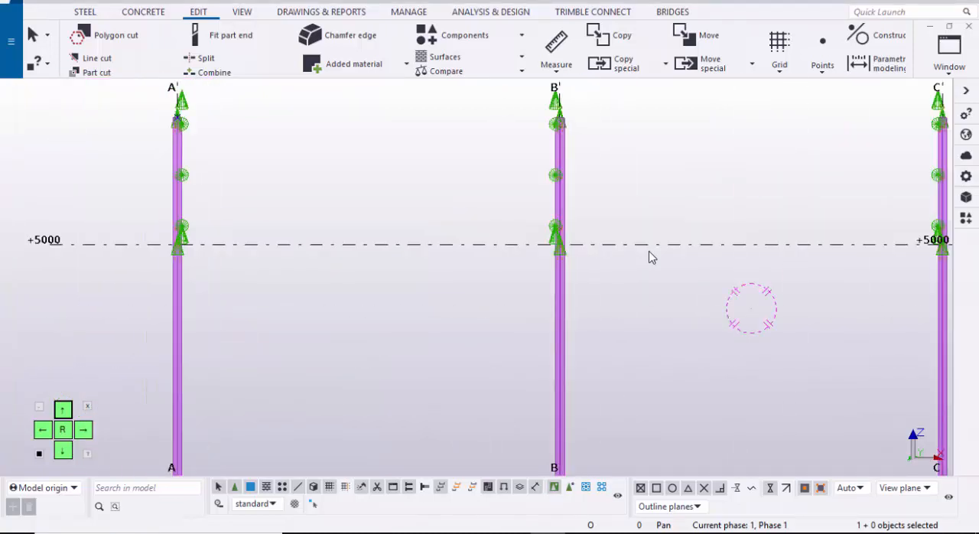
scroll(649, 258, up, 2)
scroll(648, 258, up, 9)
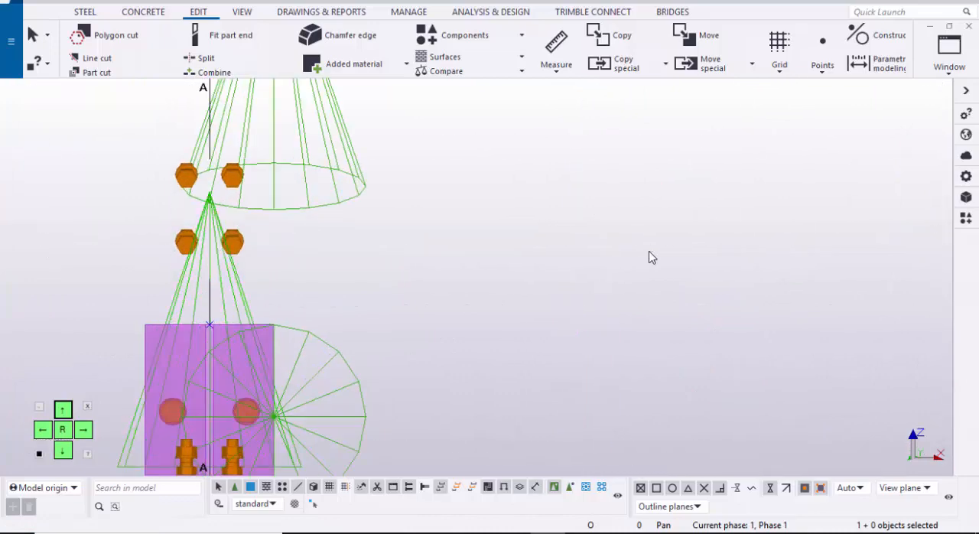
drag(265, 355, 289, 370)
scroll(260, 336, down, 3)
middle_drag(260, 336, 149, 266)
scroll(149, 266, down, 1)
right_click(316, 211)
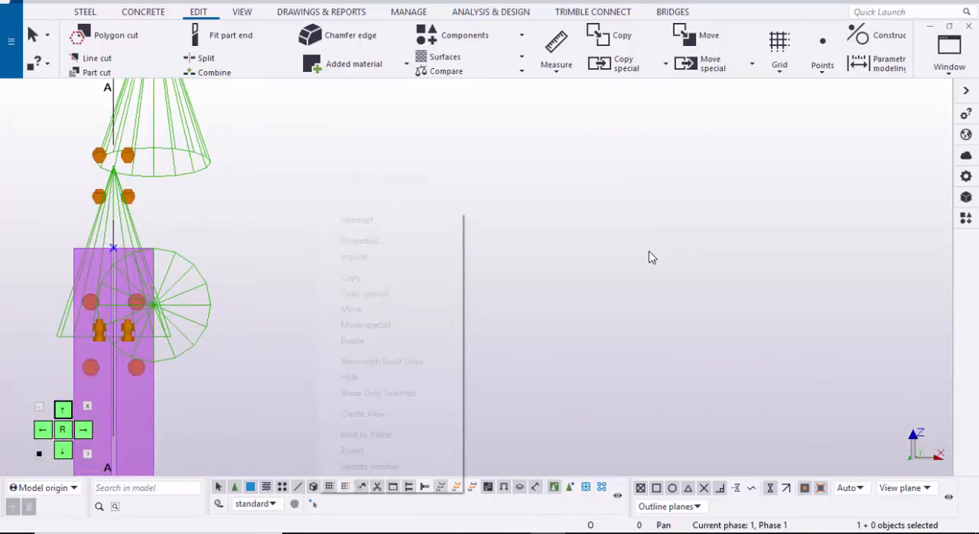
mouse_move(383, 325)
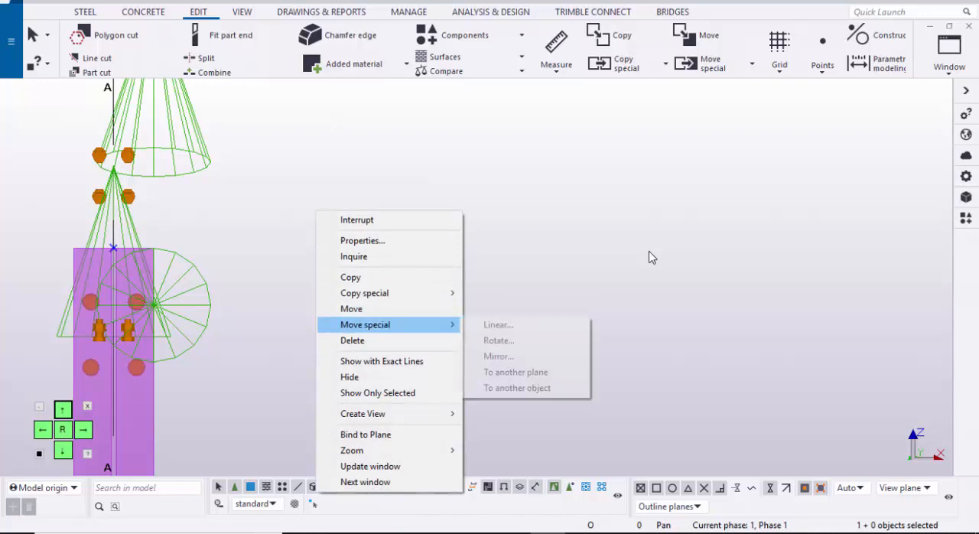
click(498, 324)
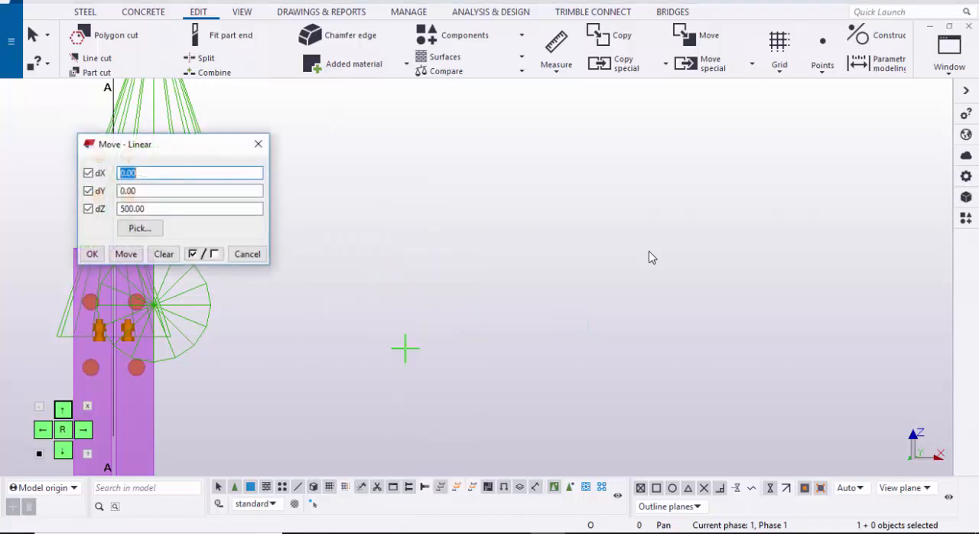
click(164, 254)
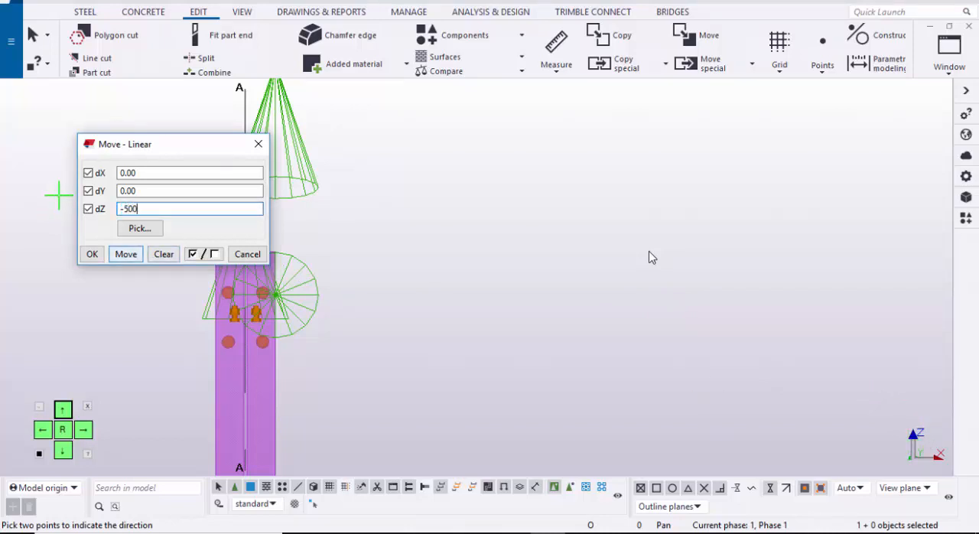
click(259, 143)
scroll(331, 274, down, 1)
middle_drag(478, 234, 374, 205)
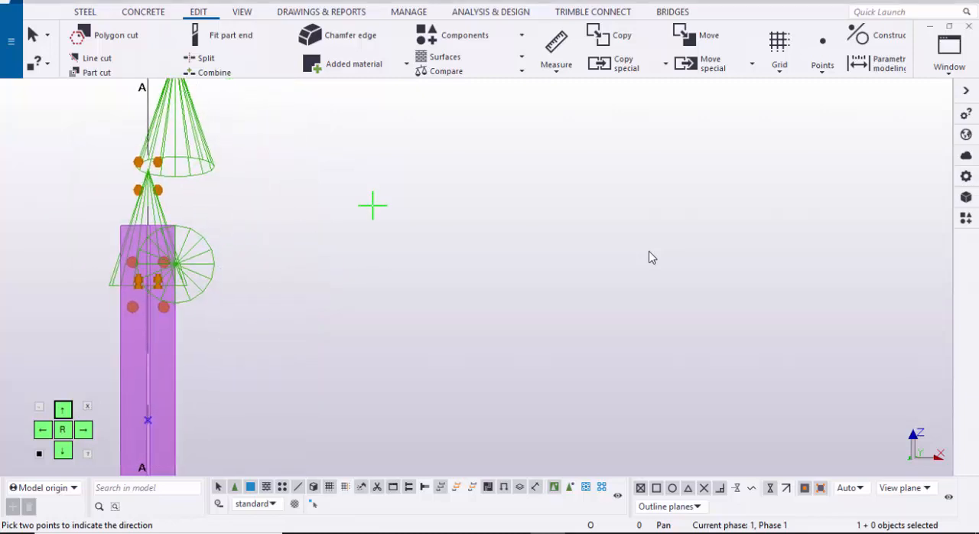
right_click(376, 197)
click(416, 207)
Step: Select both reference points on the grid A column and copy them from that column's base to the grid B column's base
scroll(325, 230, down, 2)
middle_drag(325, 229, 366, 135)
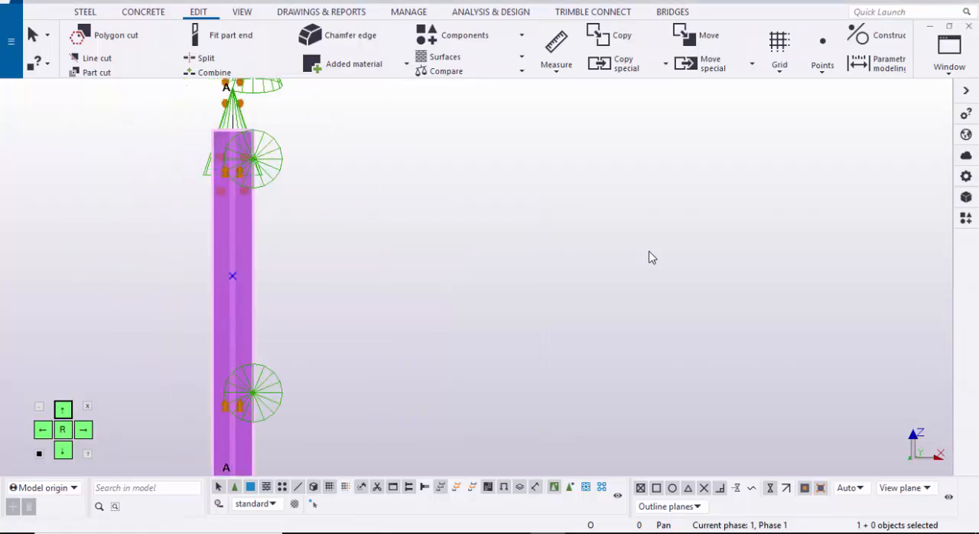
drag(152, 236, 270, 292)
scroll(298, 307, down, 3)
middle_drag(650, 258, 619, 127)
scroll(650, 258, up, 2)
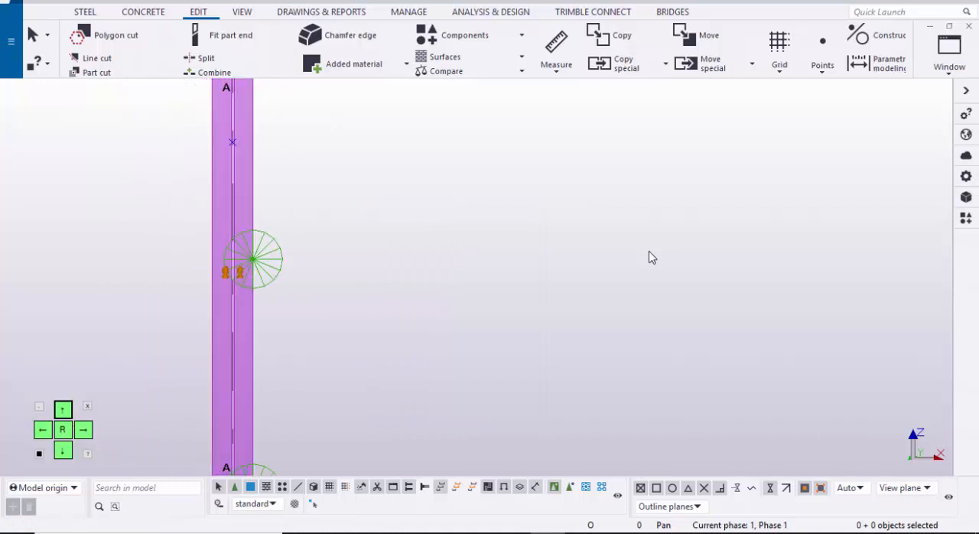
click(232, 143)
scroll(315, 210, down, 4)
middle_drag(315, 210, 298, 134)
middle_drag(344, 413, 307, 126)
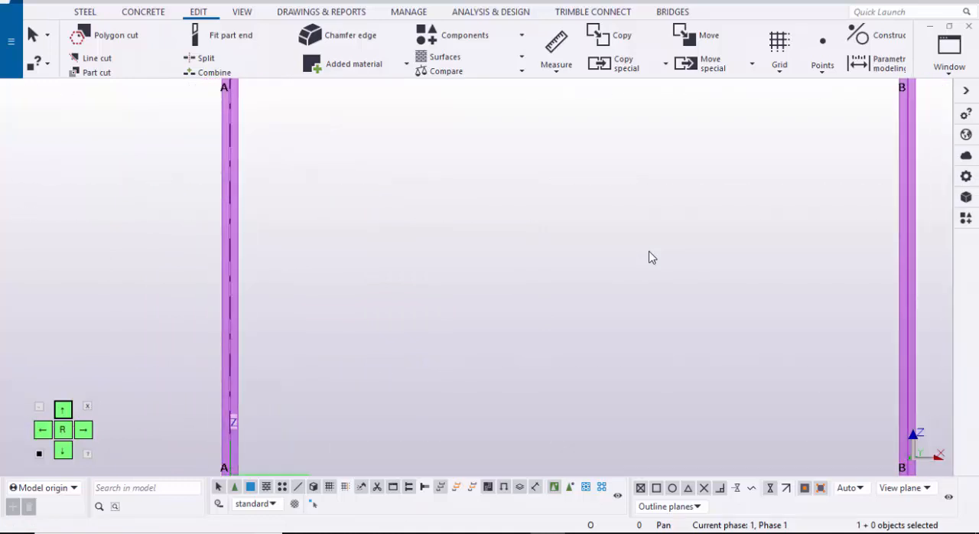
middle_drag(307, 306, 324, 131)
scroll(262, 363, up, 4)
ctrl+drag(141, 220, 368, 329)
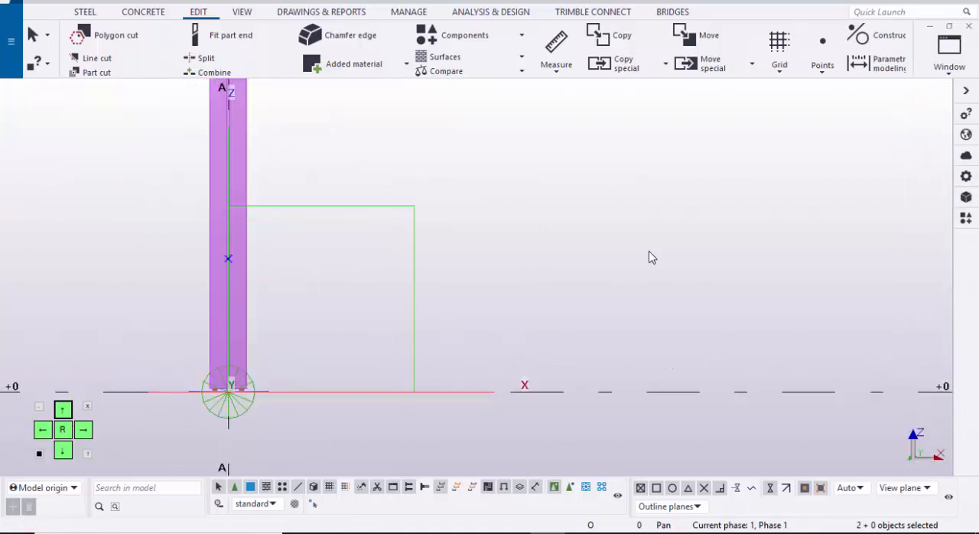
right_click(437, 156)
click(471, 185)
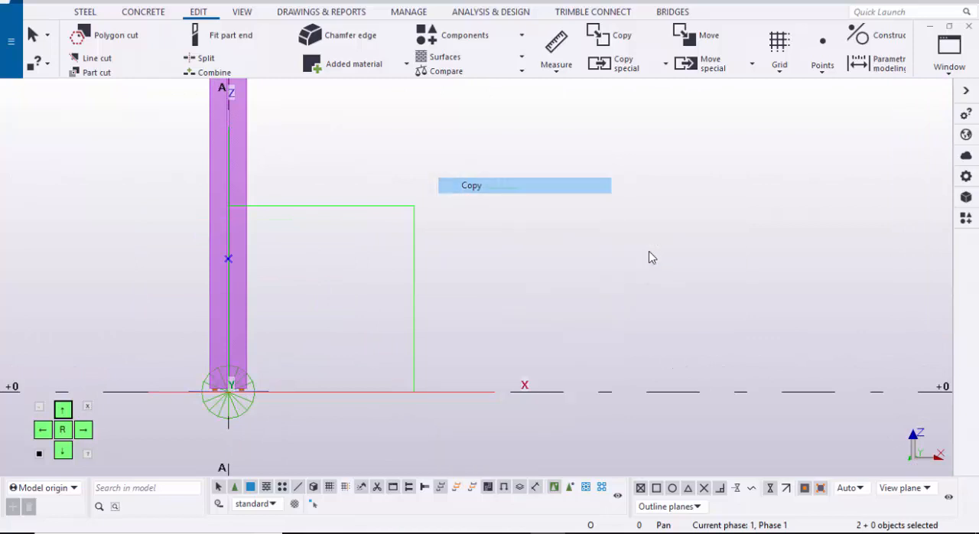
scroll(281, 358, up, 2)
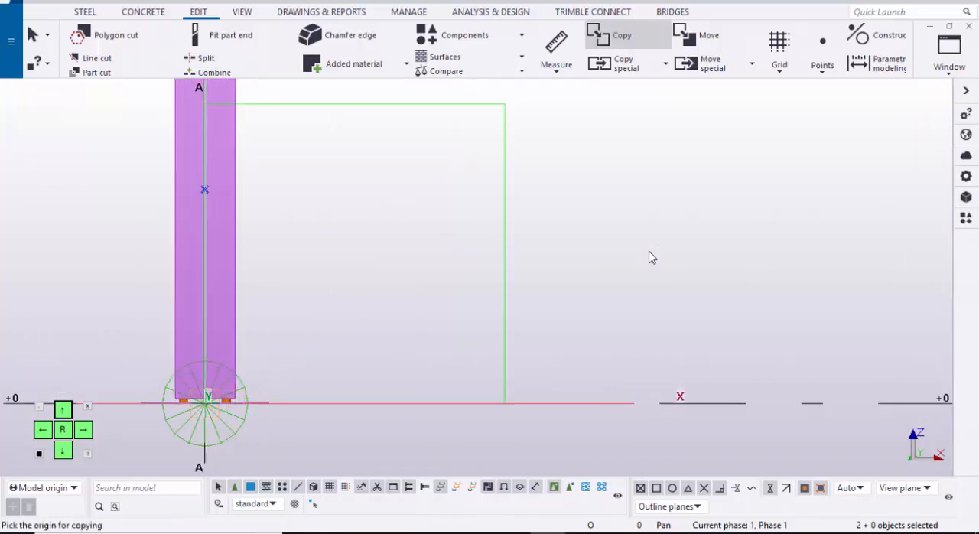
click(205, 403)
scroll(284, 380, down, 4)
middle_drag(474, 365, 199, 358)
middle_drag(714, 346, 268, 316)
scroll(457, 359, up, 3)
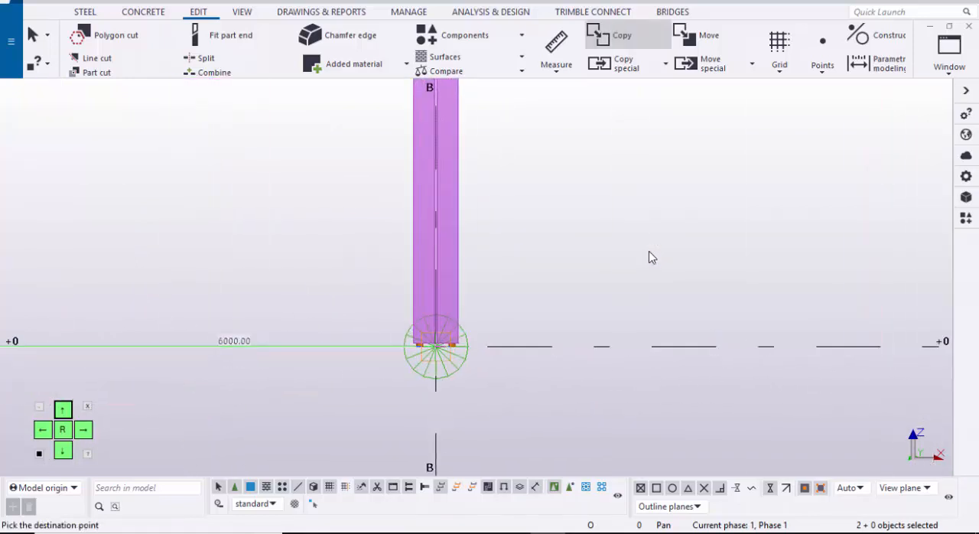
scroll(649, 257, down, 3)
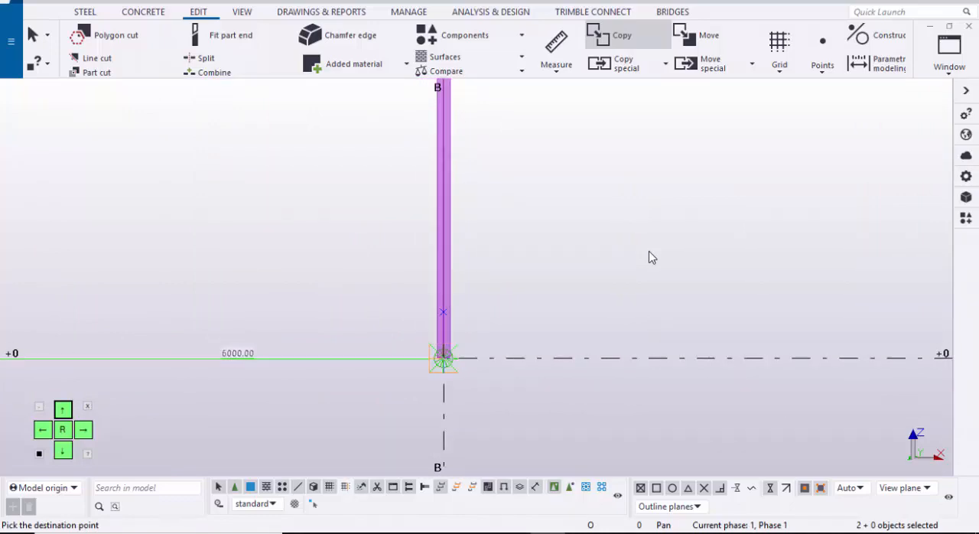
scroll(444, 358, down, 1)
middle_drag(418, 272, 387, 390)
scroll(406, 367, down, 2)
key(Escape)
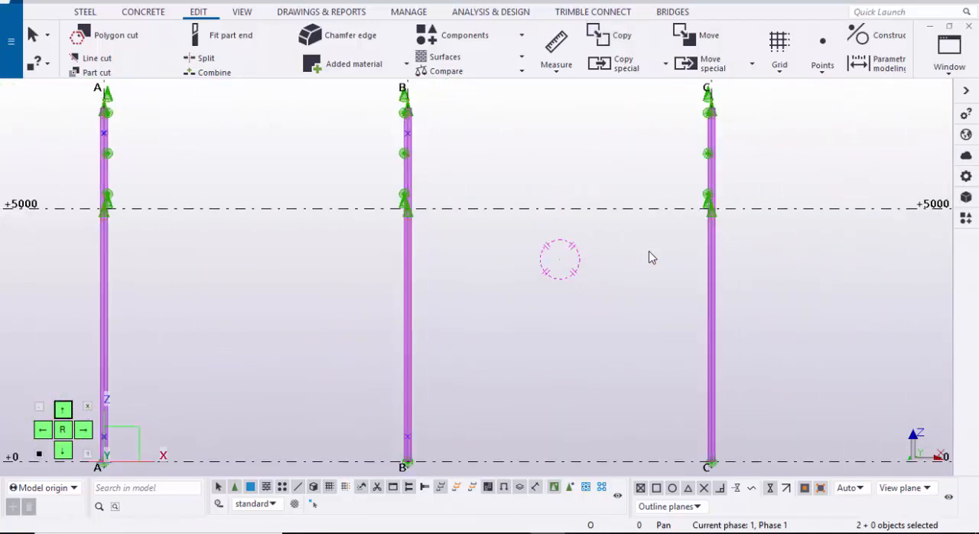
Step: Model a diagonal steel beam from the upper point on the grid A column to the lower point on the grid B column
middle_drag(553, 258, 652, 257)
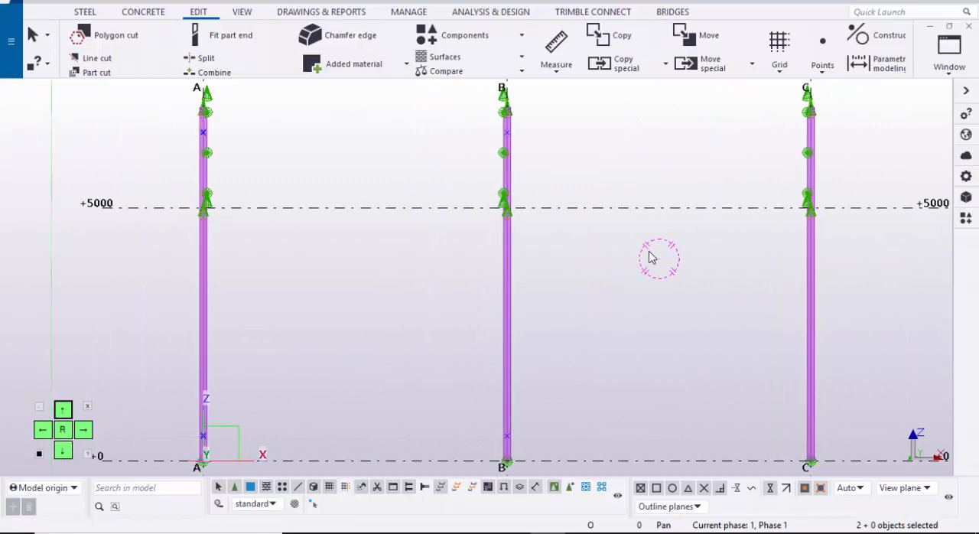
click(84, 13)
click(132, 44)
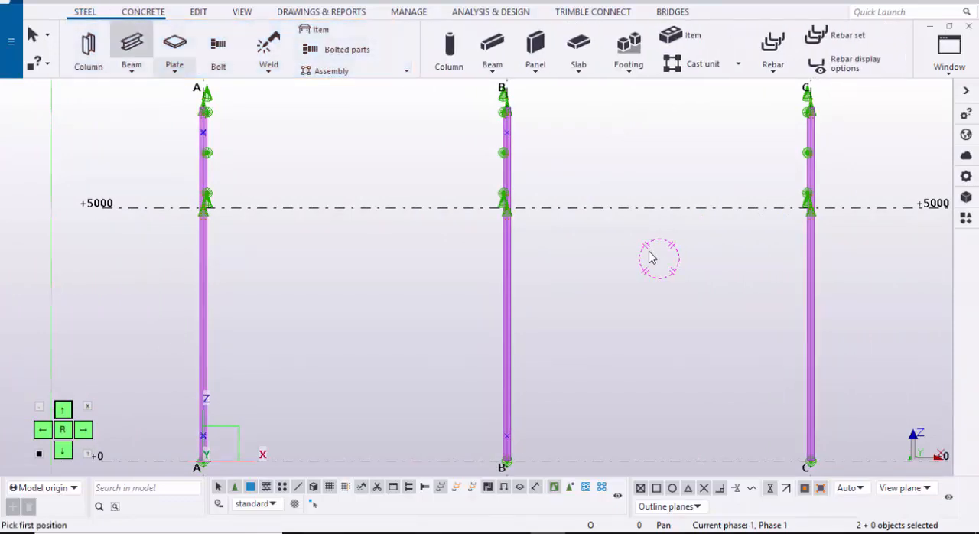
scroll(216, 164, up, 2)
click(197, 118)
scroll(281, 236, down, 1)
middle_drag(360, 317, 133, 174)
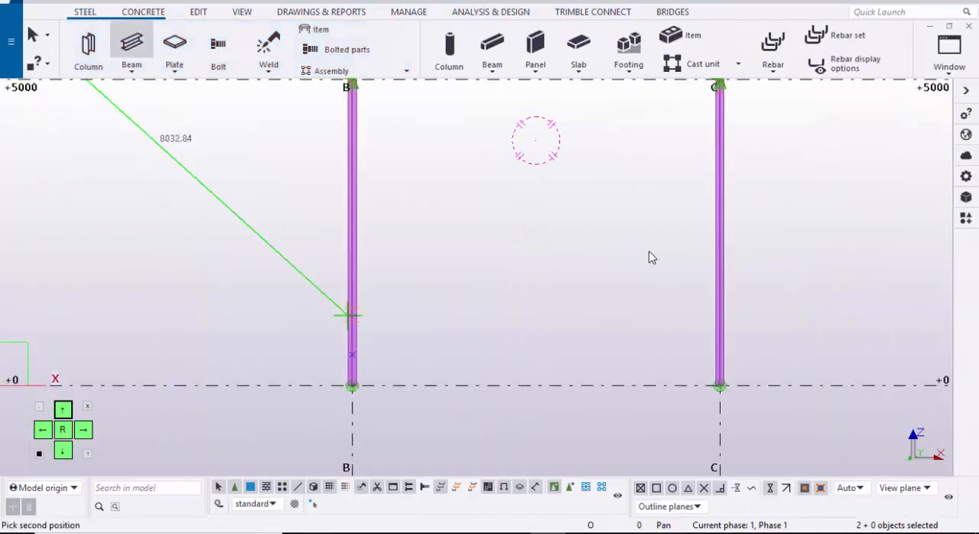
scroll(352, 386, up, 2)
middle_drag(352, 384, 256, 334)
click(256, 290)
scroll(328, 292, down, 4)
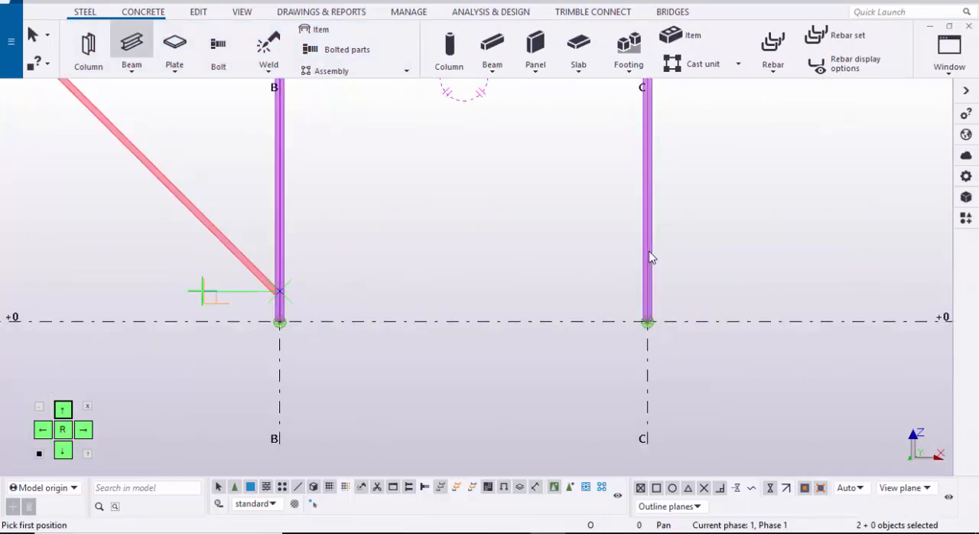
middle_drag(150, 292, 388, 289)
scroll(181, 293, up, 4)
key(Escape)
Step: Load the angle_brace properties for the diagonal beam, set its profile to L75*75*6 and apply the modification
middle_drag(648, 253, 492, 323)
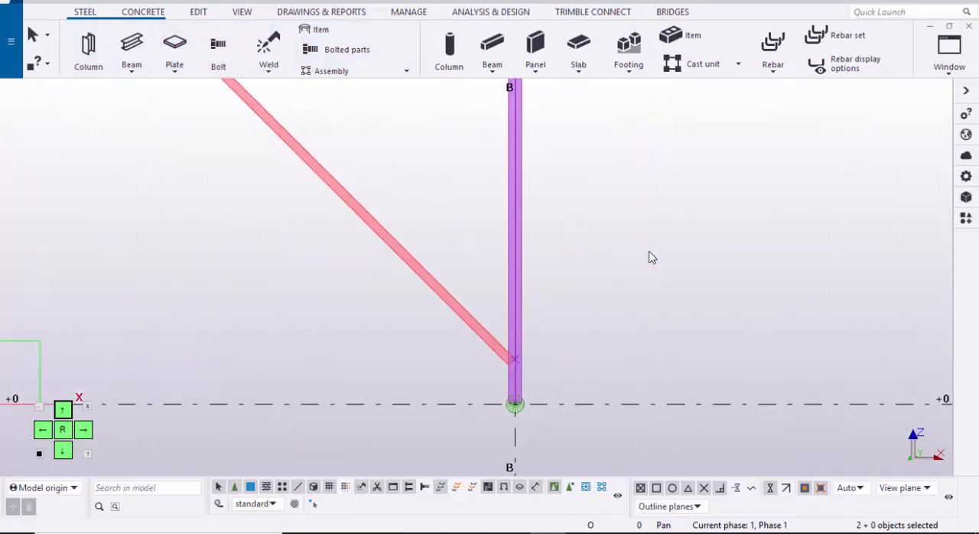
scroll(367, 257, up, 1)
double_click(406, 232)
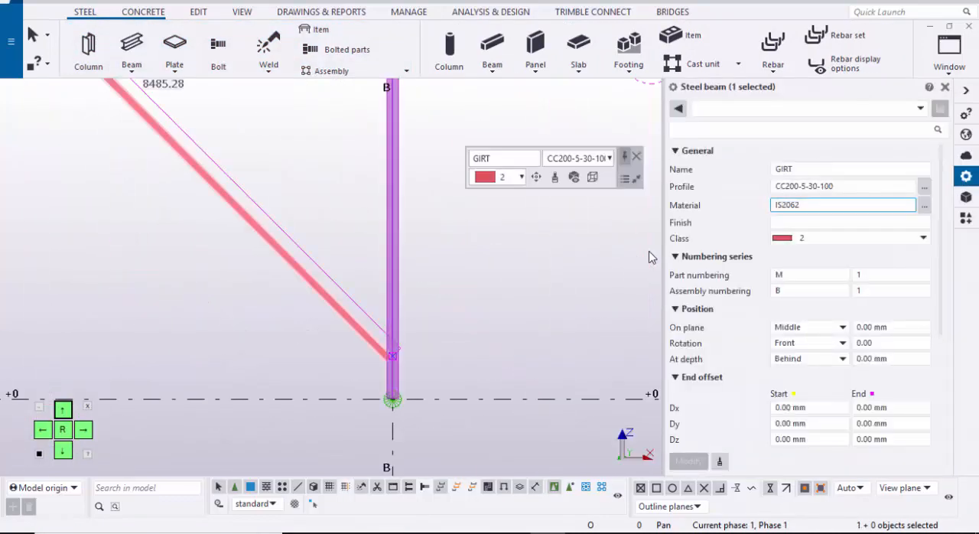
click(925, 187)
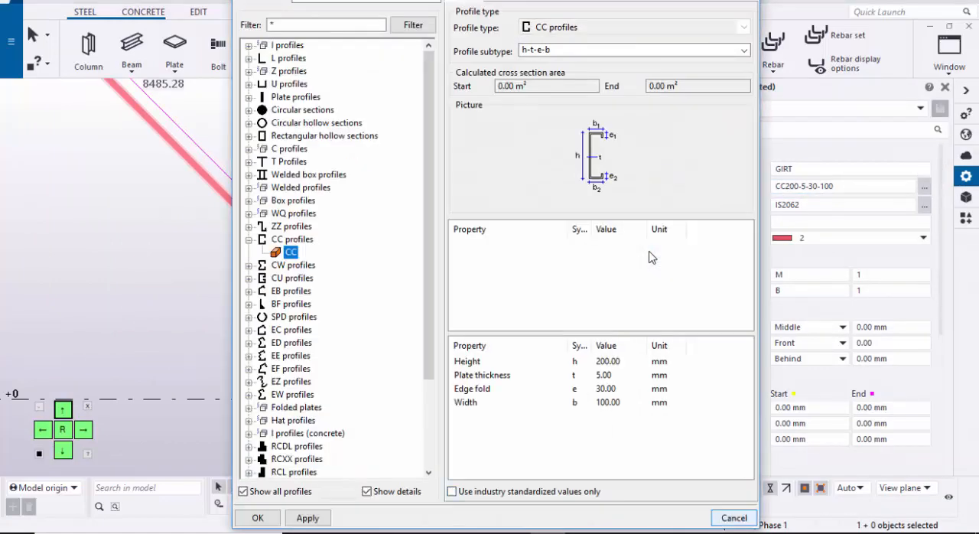
click(734, 518)
click(920, 109)
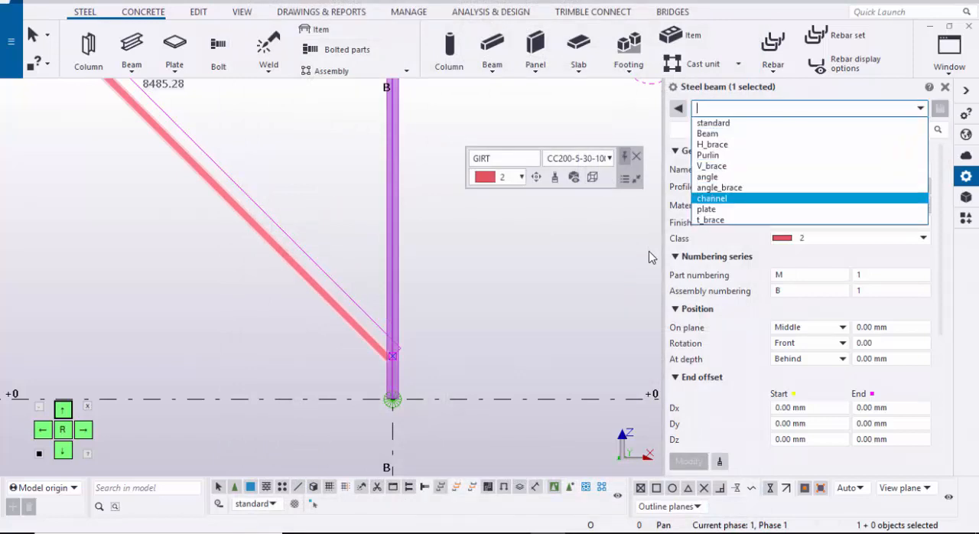
click(719, 188)
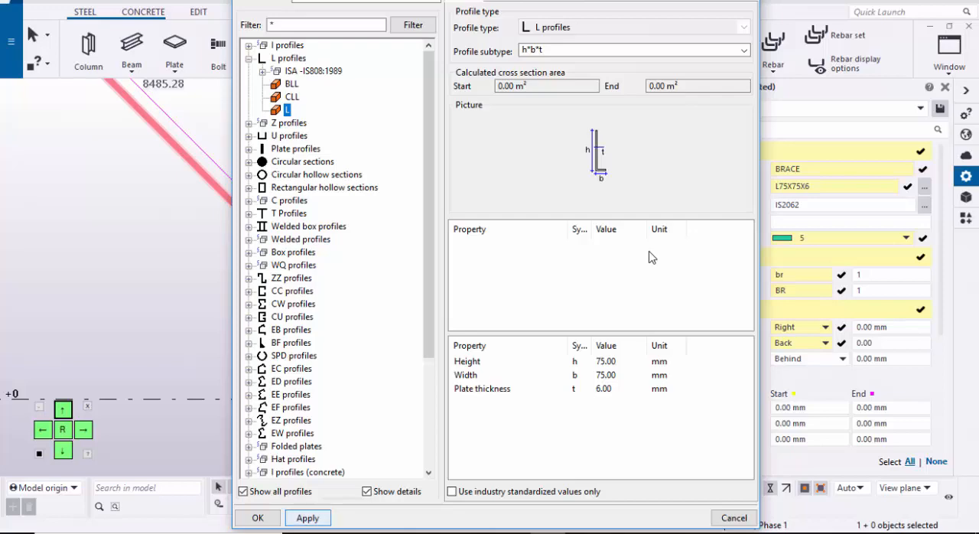
key(Escape)
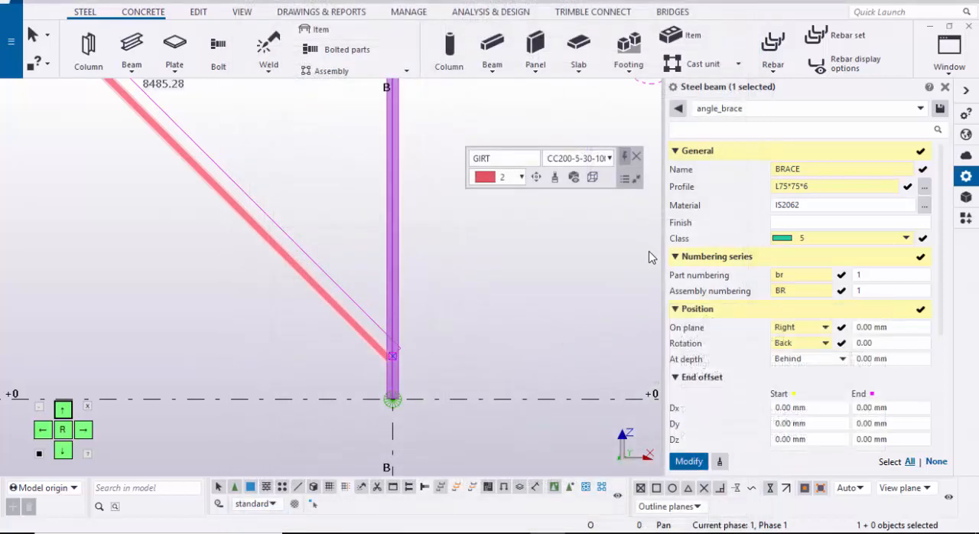
click(689, 461)
scroll(399, 368, down, 1)
middle_drag(399, 368, 467, 393)
scroll(466, 393, down, 3)
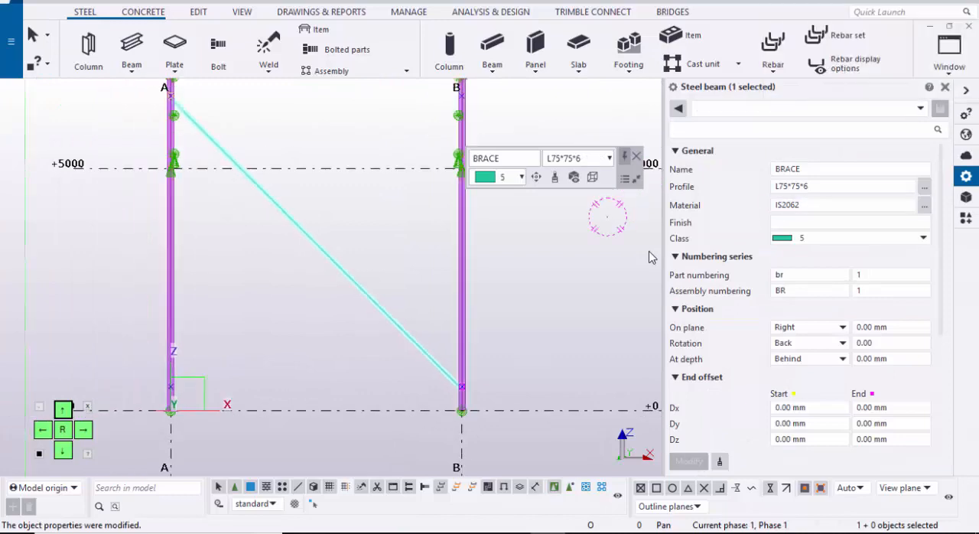
click(944, 87)
Step: Model a second diagonal brace from the lower point on the grid A column to the upper point on the grid B column
scroll(356, 375, up, 5)
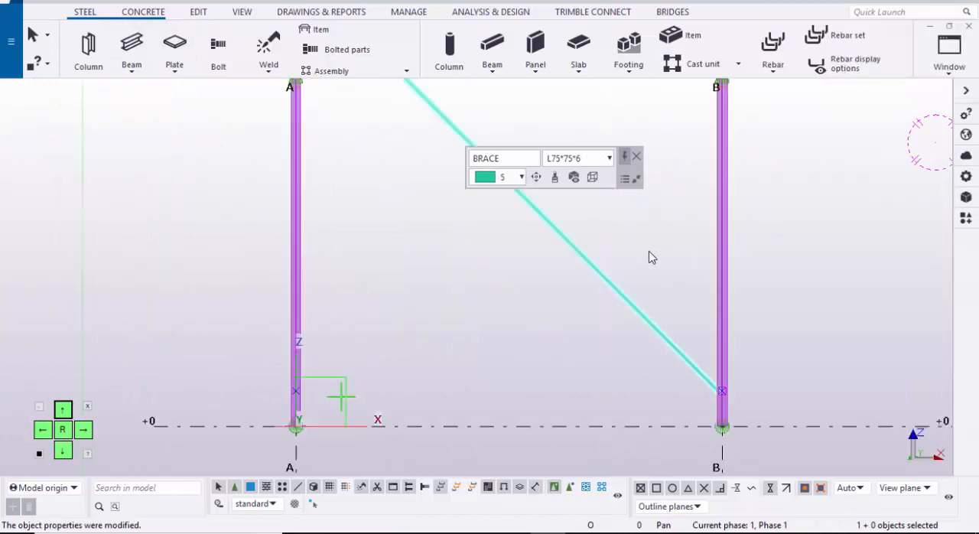
key(Return)
click(263, 385)
scroll(315, 414, down, 6)
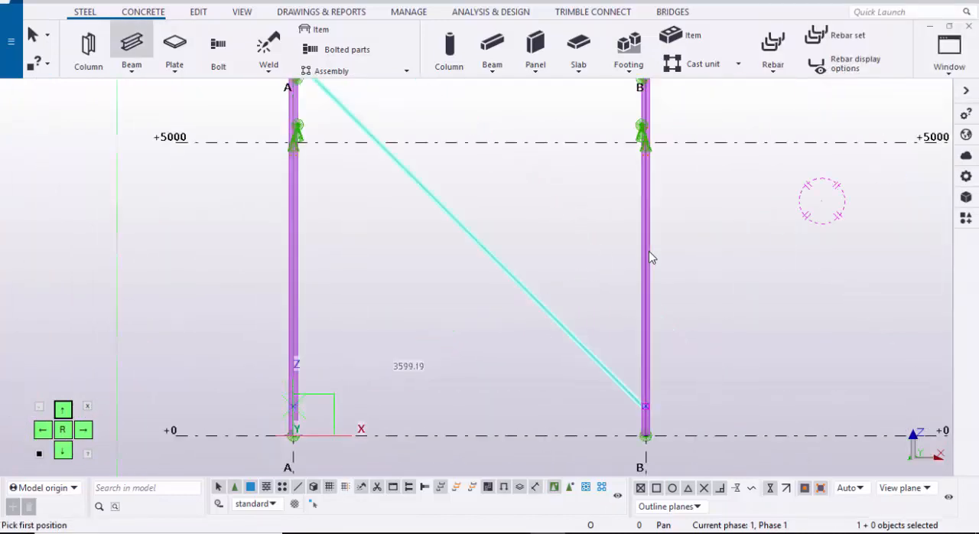
middle_drag(638, 84, 380, 331)
scroll(380, 324, up, 3)
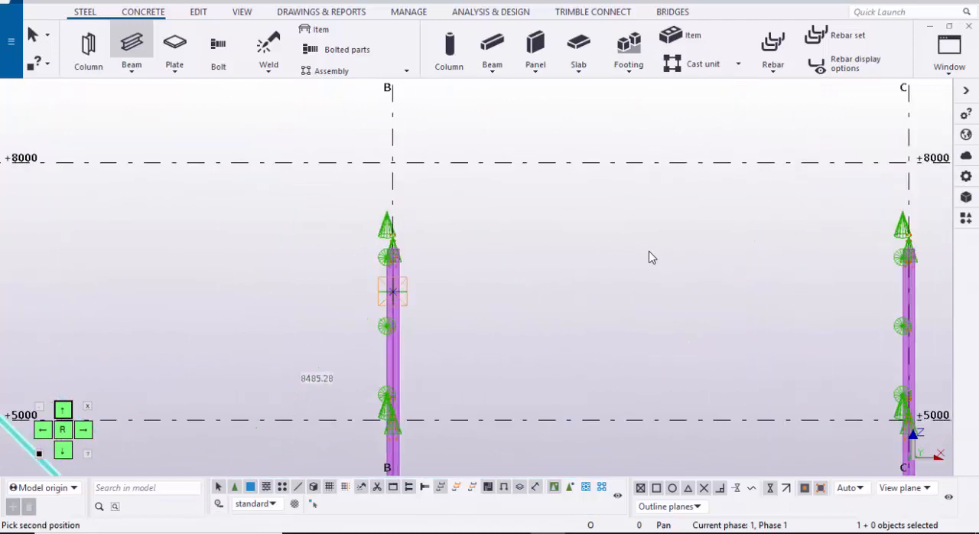
click(393, 291)
scroll(472, 290, down, 1)
right_click(520, 254)
click(561, 259)
scroll(491, 302, down, 2)
middle_drag(491, 301, 553, 224)
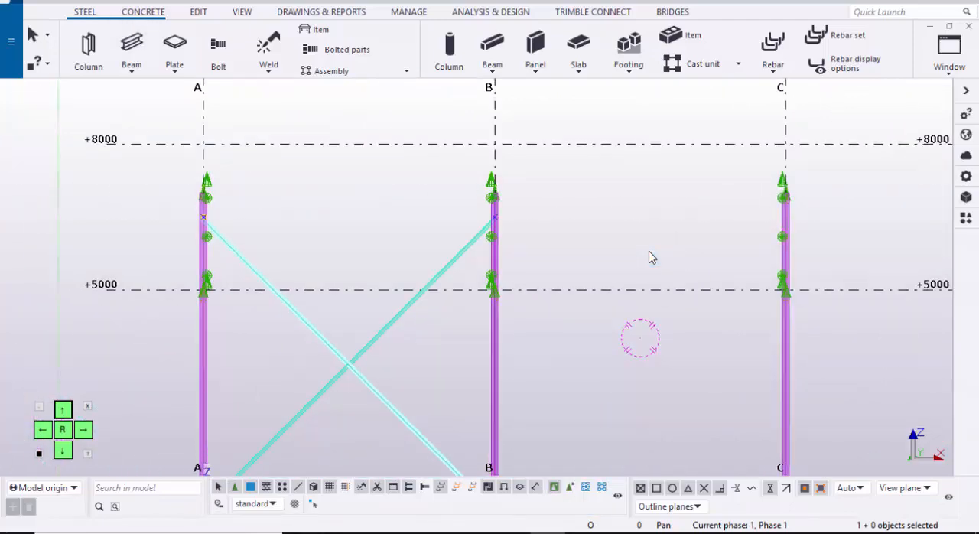
Step: Split the diagonal brace rising from grid A to grid B at its crossing with the other brace
scroll(649, 257, up, 2)
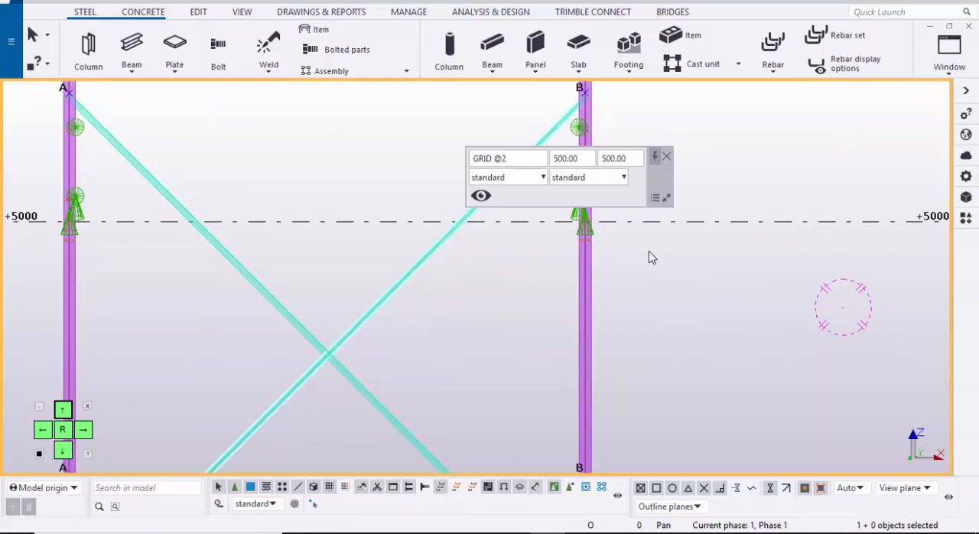
click(199, 12)
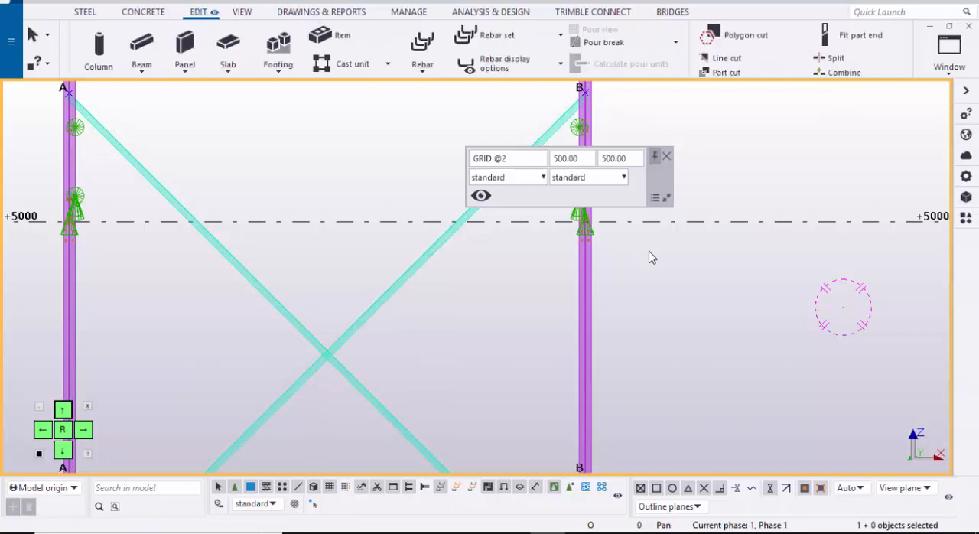
click(207, 58)
scroll(299, 270, up, 3)
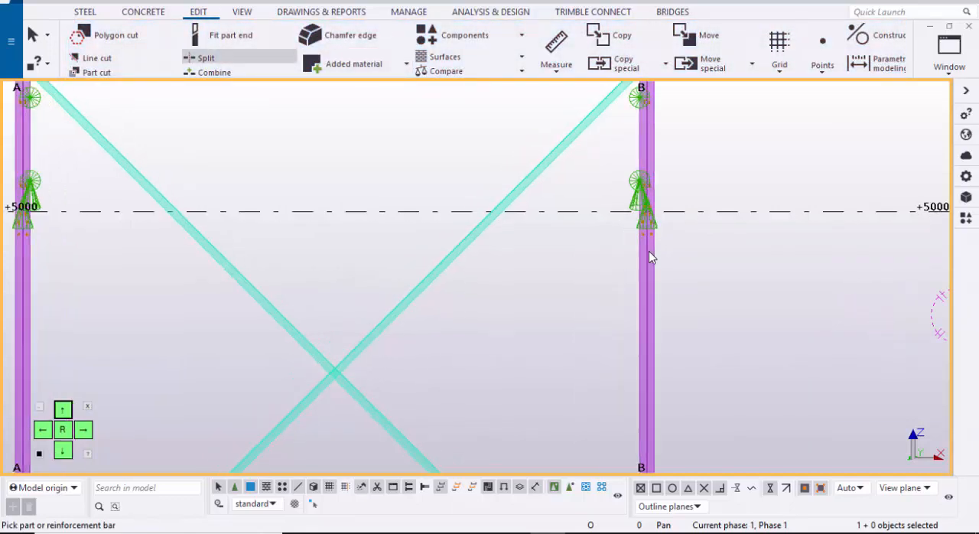
scroll(340, 383, up, 2)
click(341, 382)
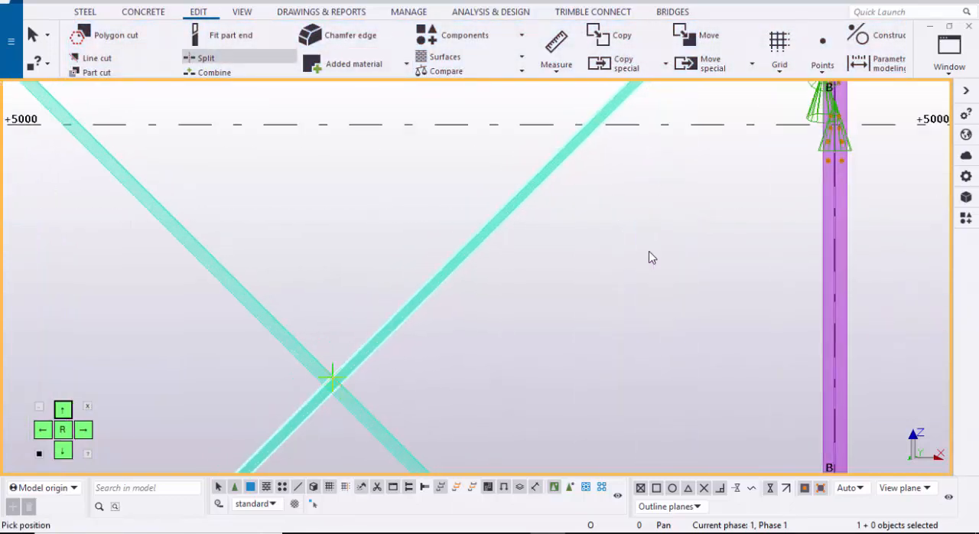
click(324, 384)
scroll(329, 384, up, 2)
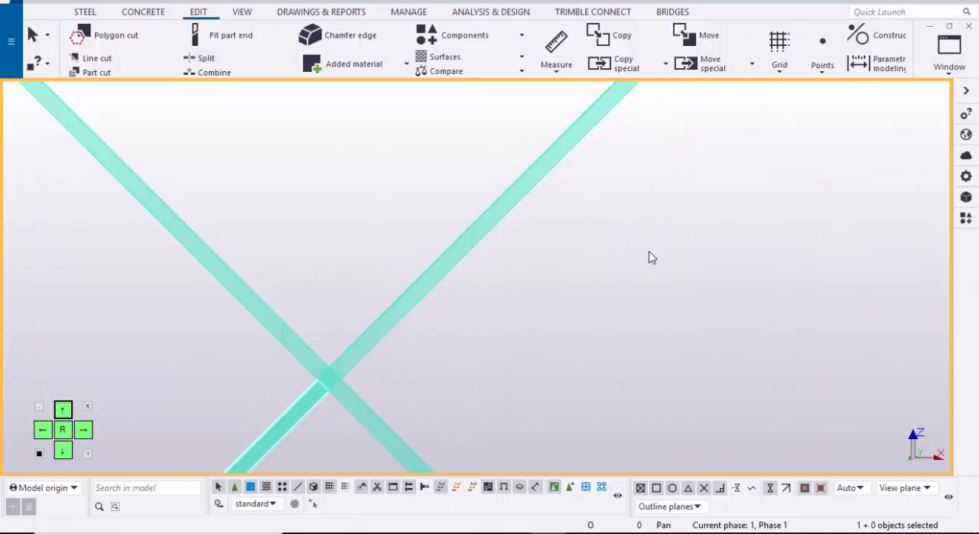
key(Escape)
Step: Check the two split brace pieces and the continuous diagonal brace by selecting each of them
click(364, 346)
click(296, 412)
click(363, 346)
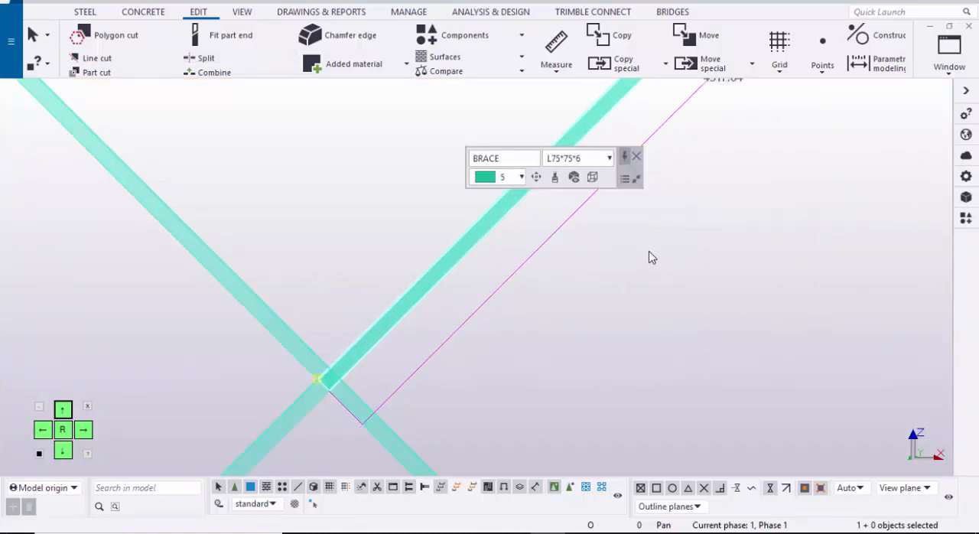
click(289, 338)
scroll(309, 320, down, 2)
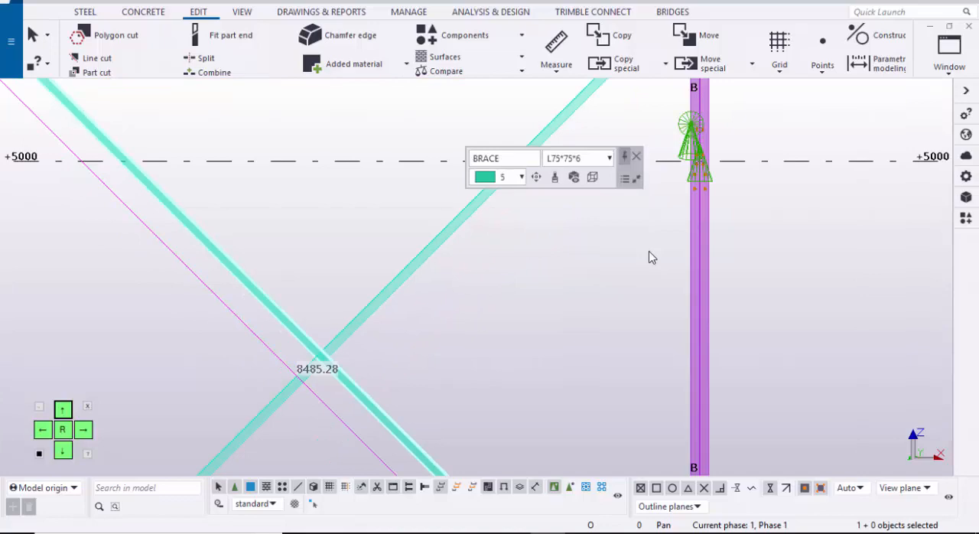
key(Escape)
Step: Switch to the 3D view and set the rotation centre at the brace's lower end on the grid A/2 column
click(949, 53)
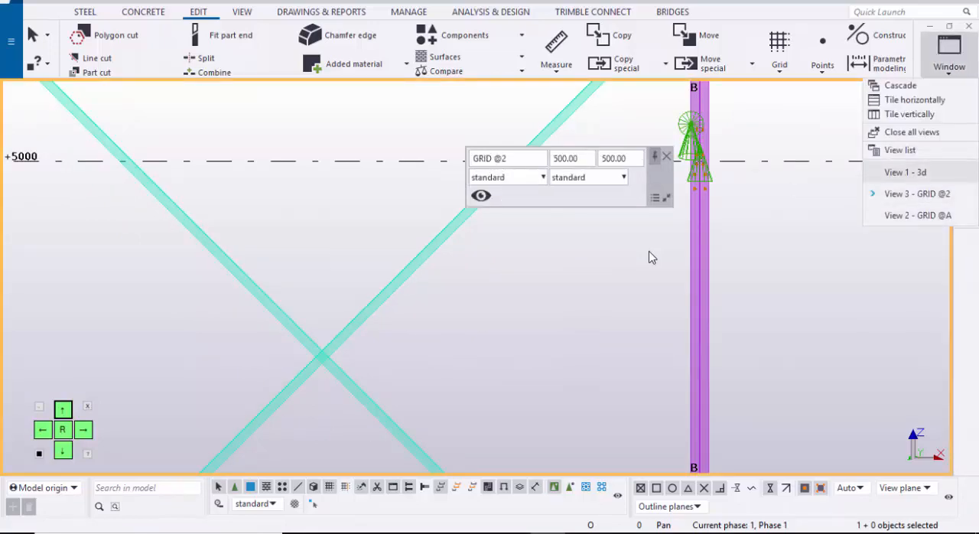
click(906, 173)
scroll(490, 259, down, 2)
scroll(386, 276, up, 6)
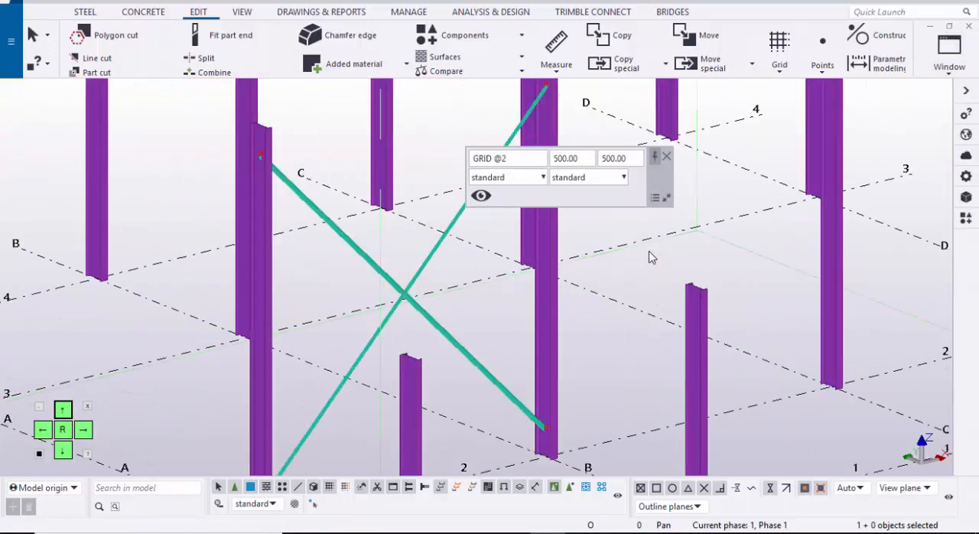
scroll(350, 254, down, 4)
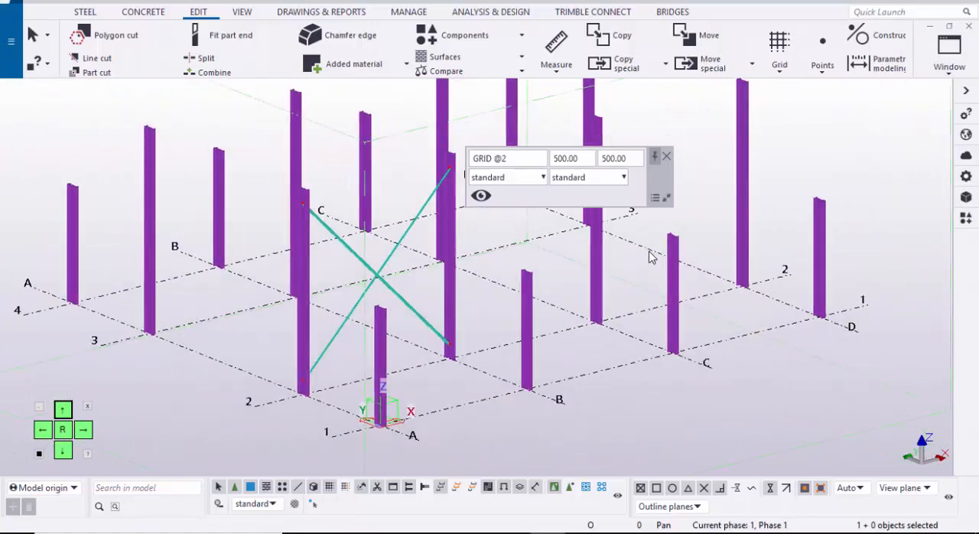
scroll(306, 382, up, 5)
key(v)
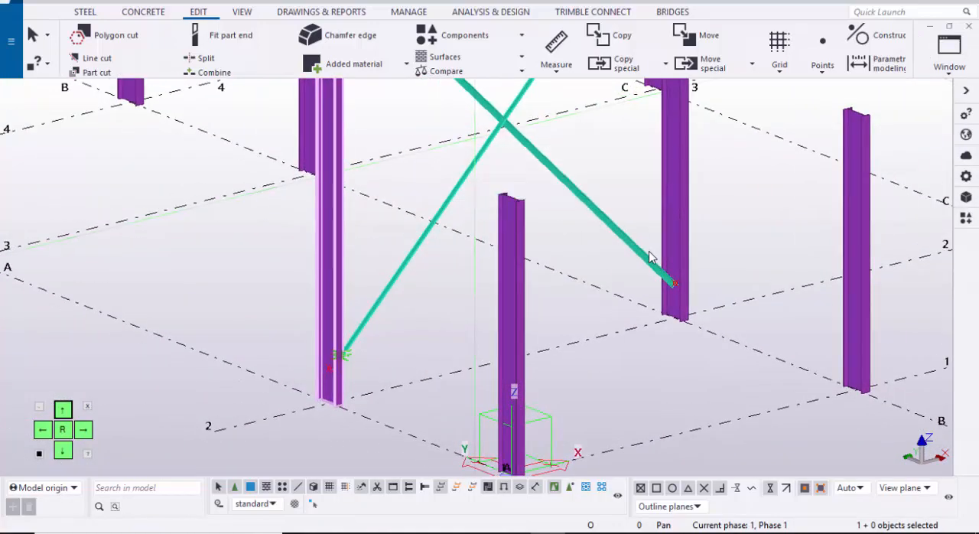
click(345, 354)
ctrl+middle_drag(346, 354, 191, 360)
scroll(341, 364, up, 5)
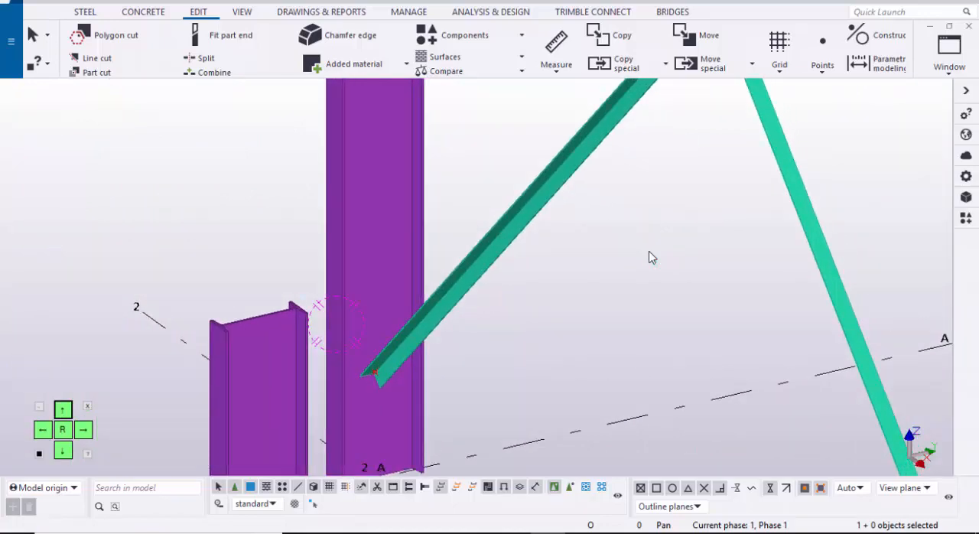
Step: Search the applications and components catalogue for 11
key(ctrl+f)
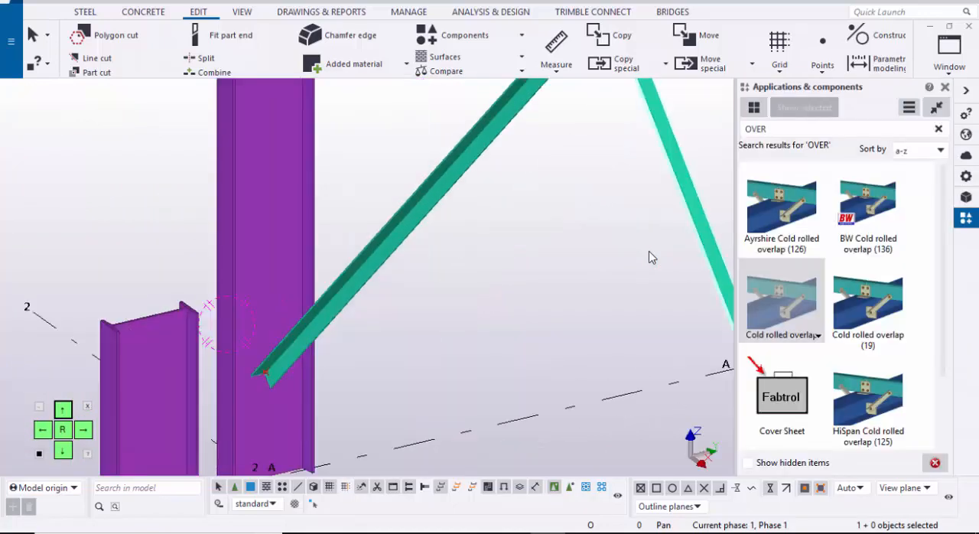
key(Escape)
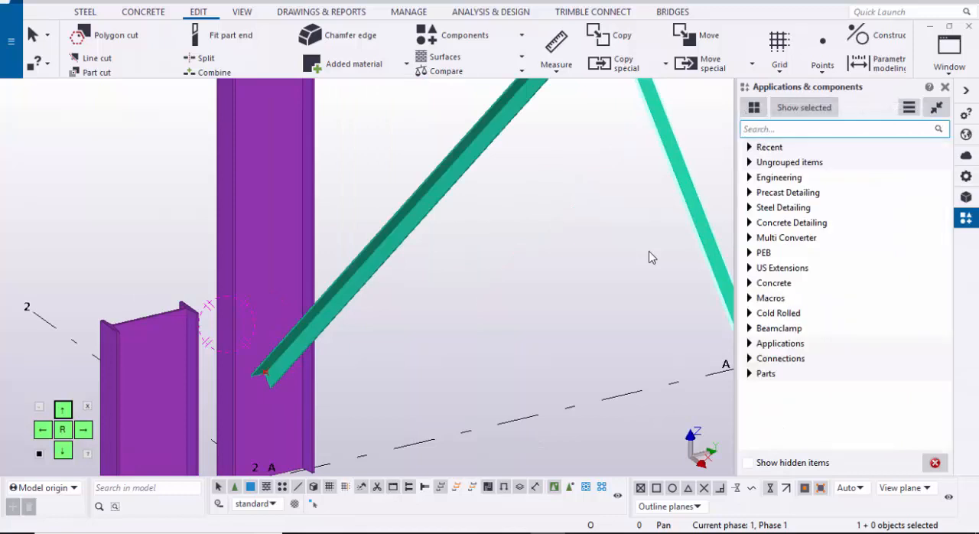
text(11)
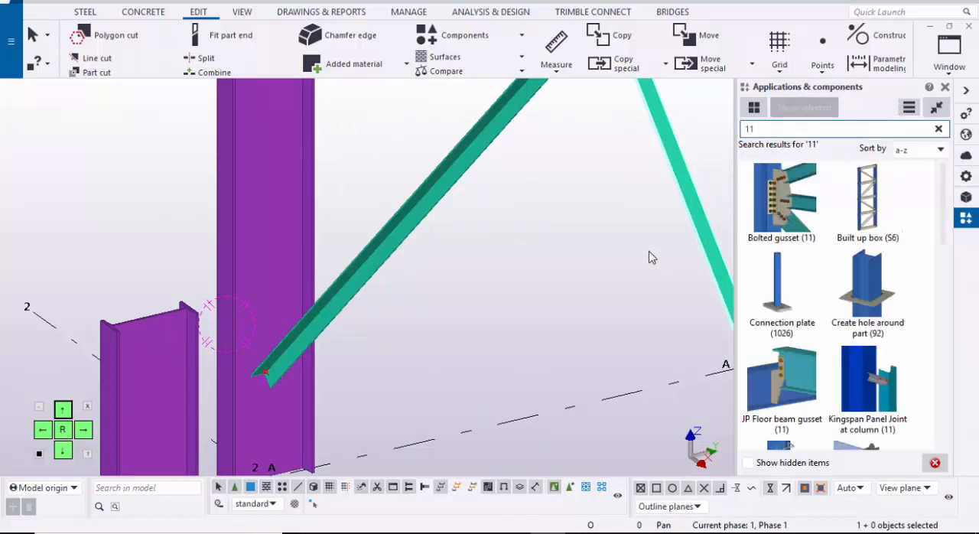
Step: Apply the Bolted gusset (11) connection with the grid A/2 column as main part and the lower brace piece as secondary part
click(782, 201)
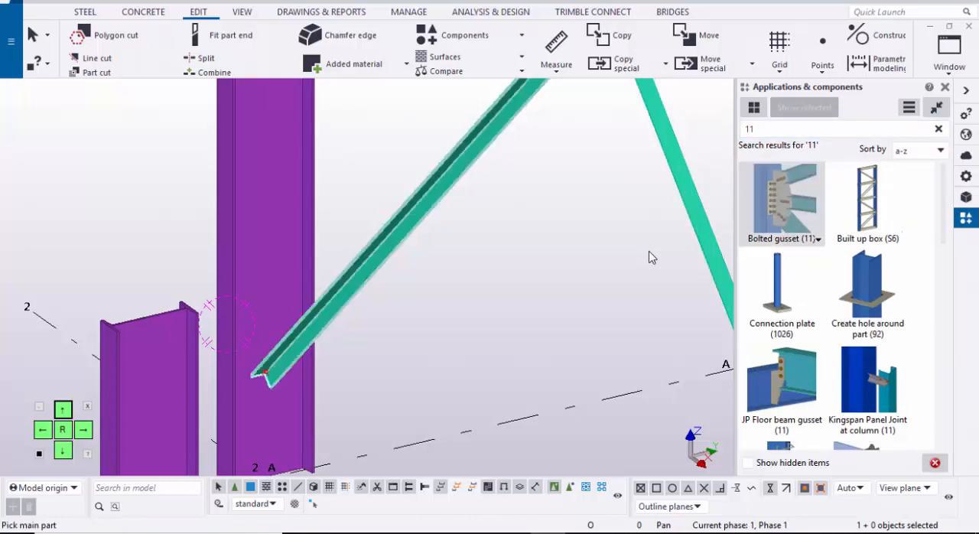
middle_drag(268, 336, 358, 289)
scroll(329, 273, up, 2)
click(344, 264)
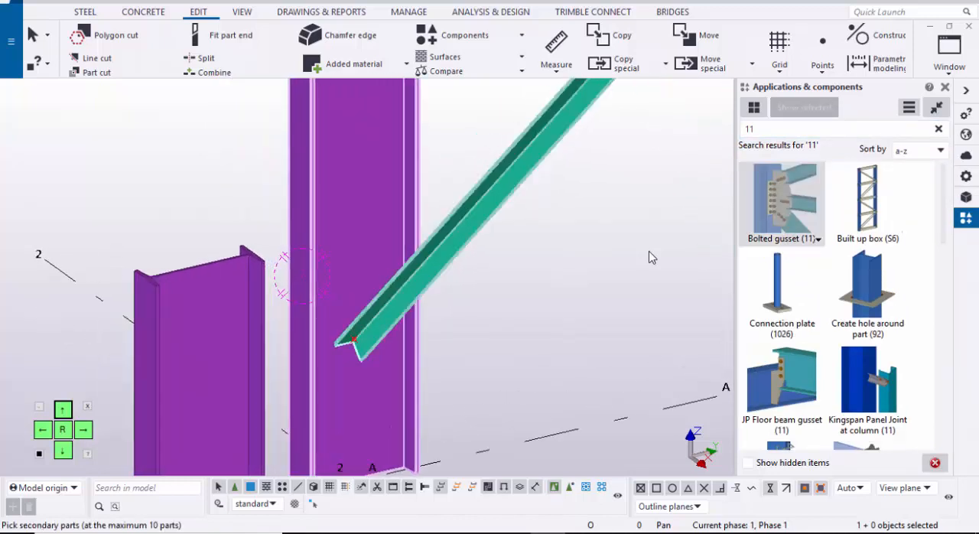
click(428, 264)
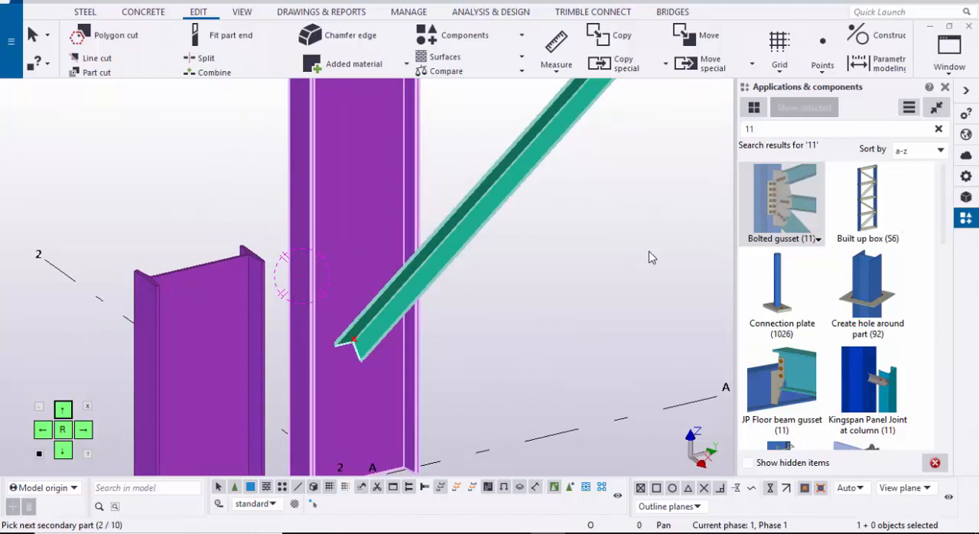
middle_click(652, 258)
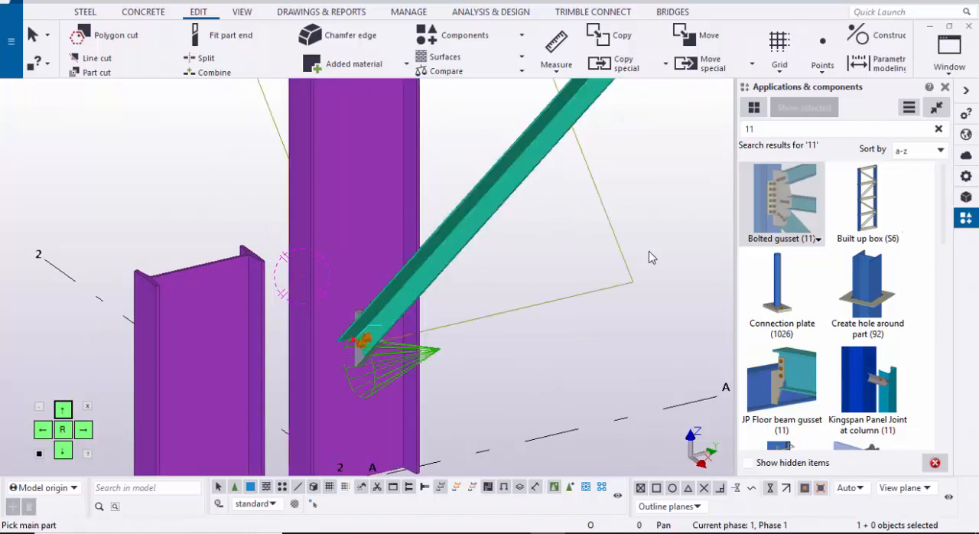
right_click(651, 254)
click(650, 246)
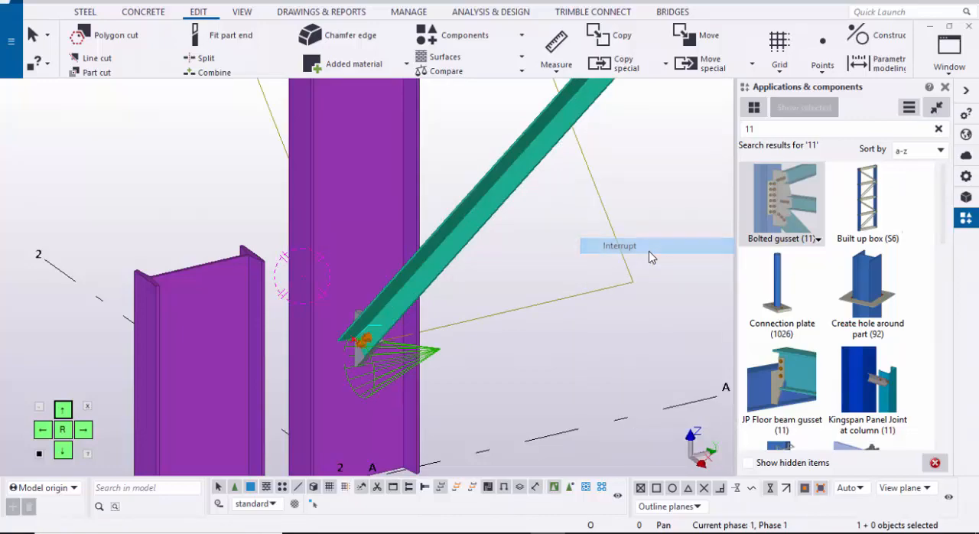
Step: Open the new bolted gusset's properties with all fields enabled for modification, and close the component catalogue
scroll(651, 254, up, 3)
scroll(652, 257, up, 4)
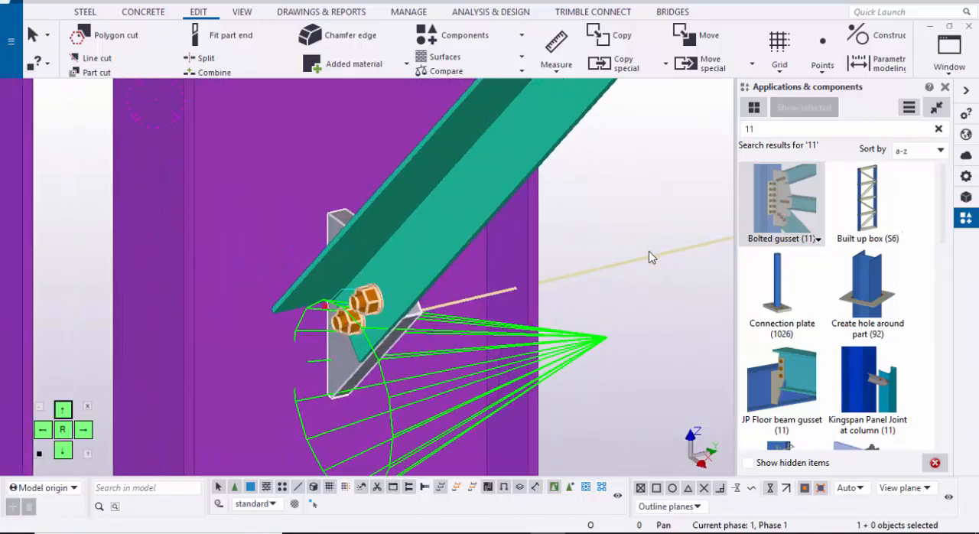
scroll(652, 258, down, 3)
scroll(650, 257, up, 5)
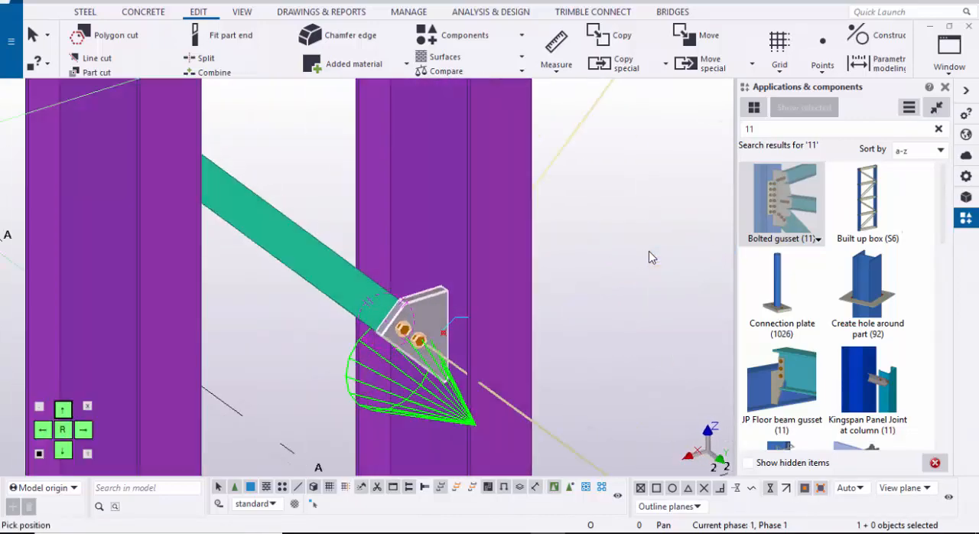
scroll(649, 257, up, 2)
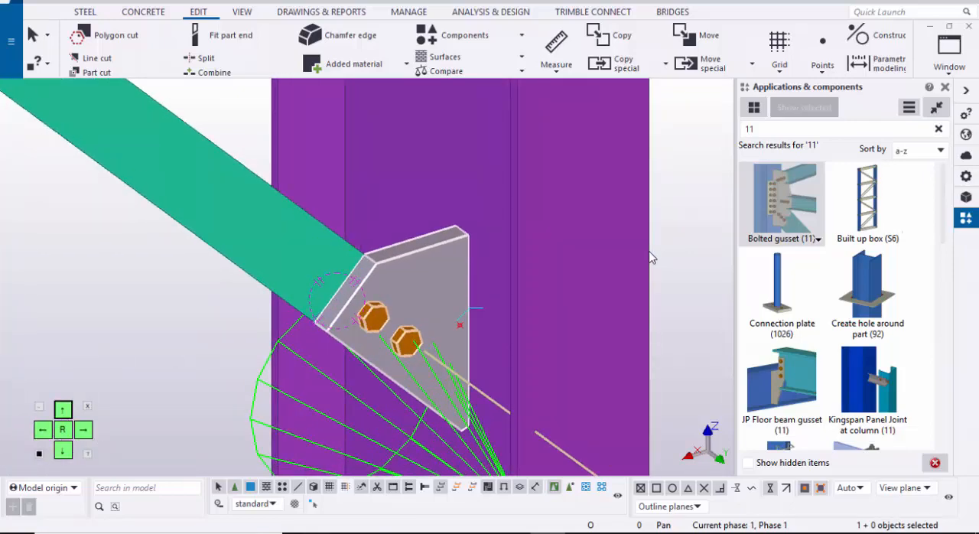
double_click(436, 345)
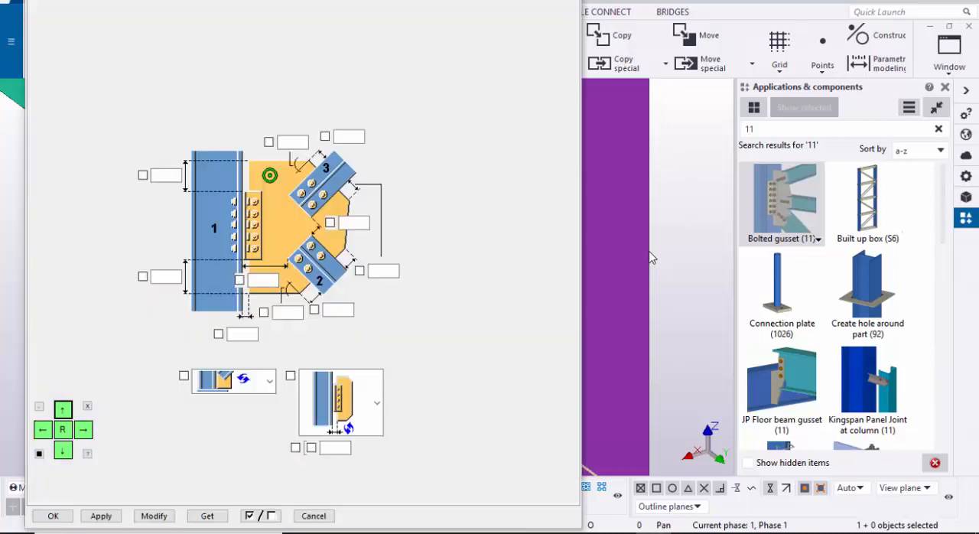
click(945, 87)
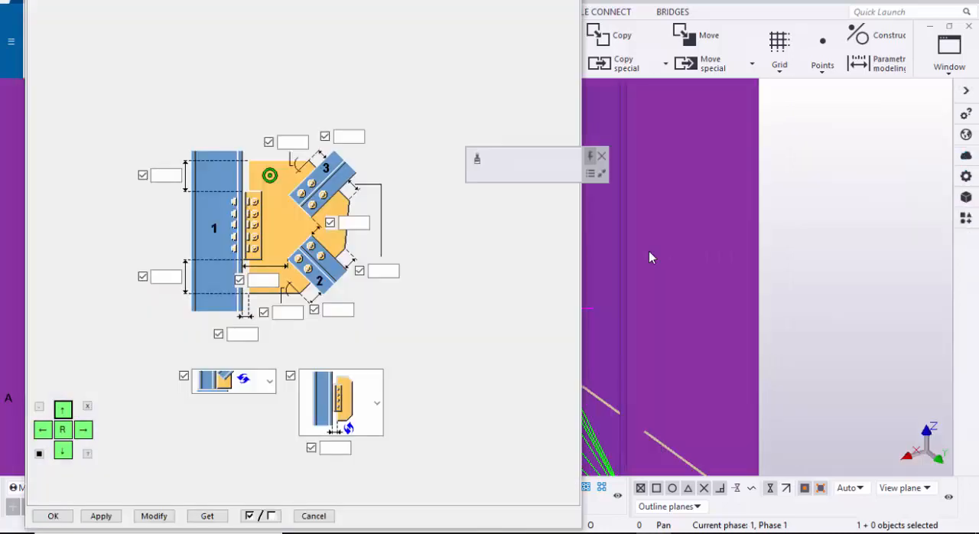
Step: Set both gusset plate corner angles to 0 and modify the connection
scroll(649, 257, down, 4)
middle_drag(649, 257, 811, 191)
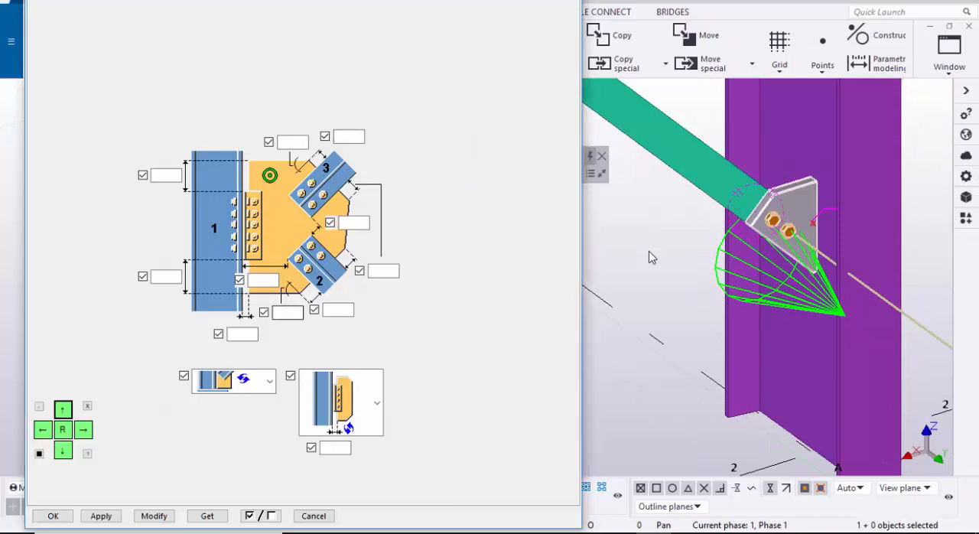
scroll(651, 258, up, 2)
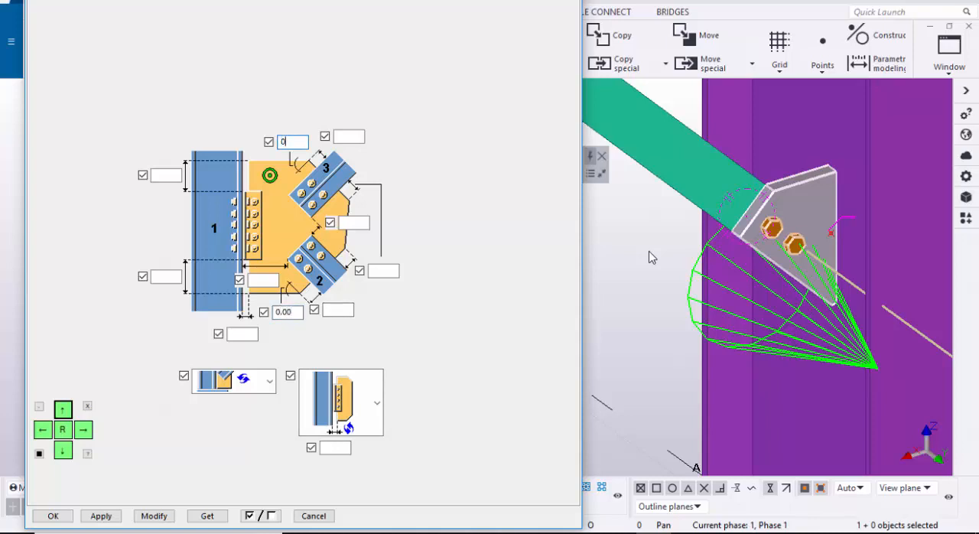
scroll(651, 258, up, 1)
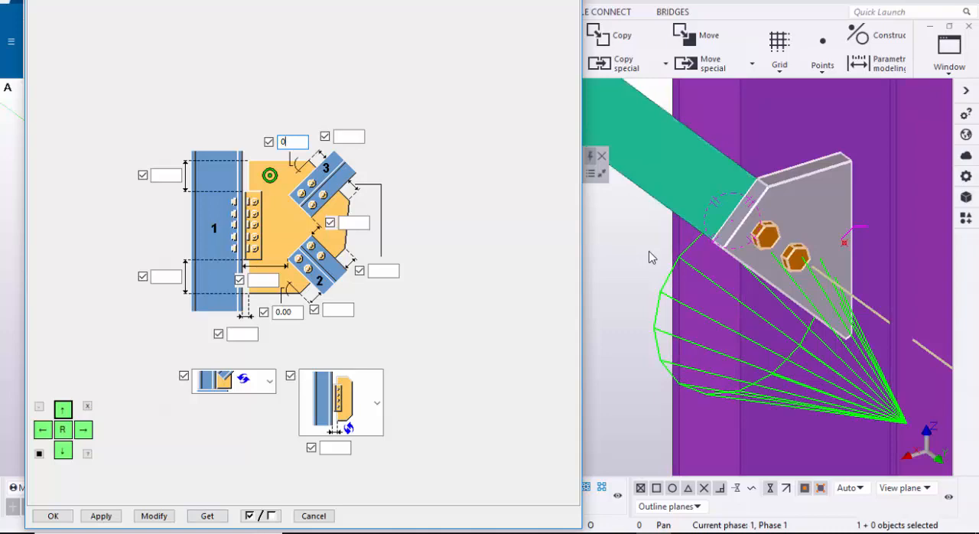
scroll(651, 258, up, 3)
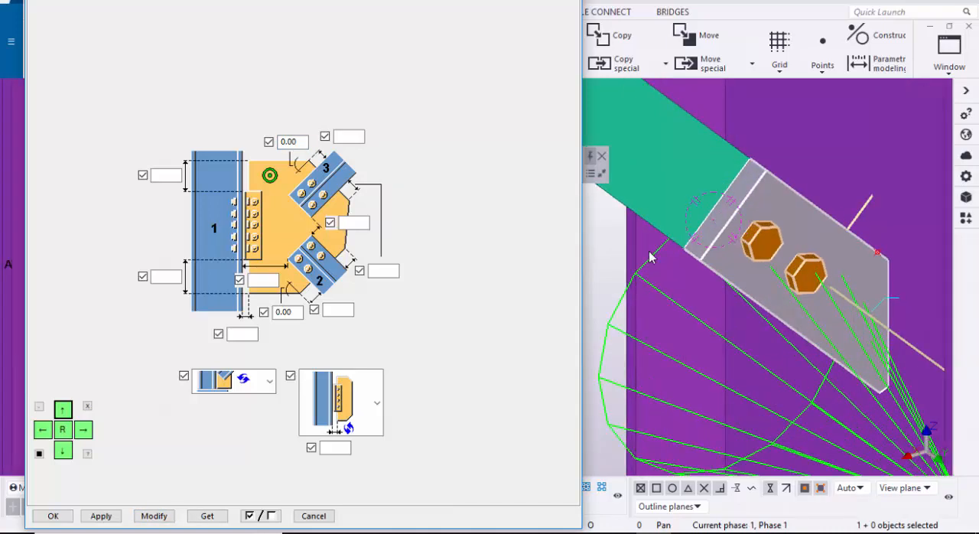
Step: Set the three gusset edge distances around the braces to 10 and modify the connection
scroll(651, 257, up, 1)
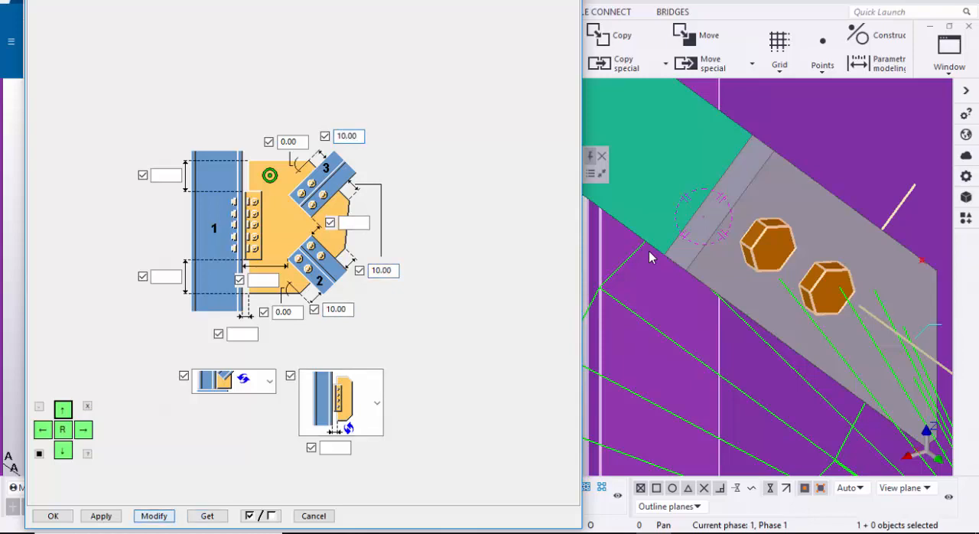
scroll(651, 258, down, 5)
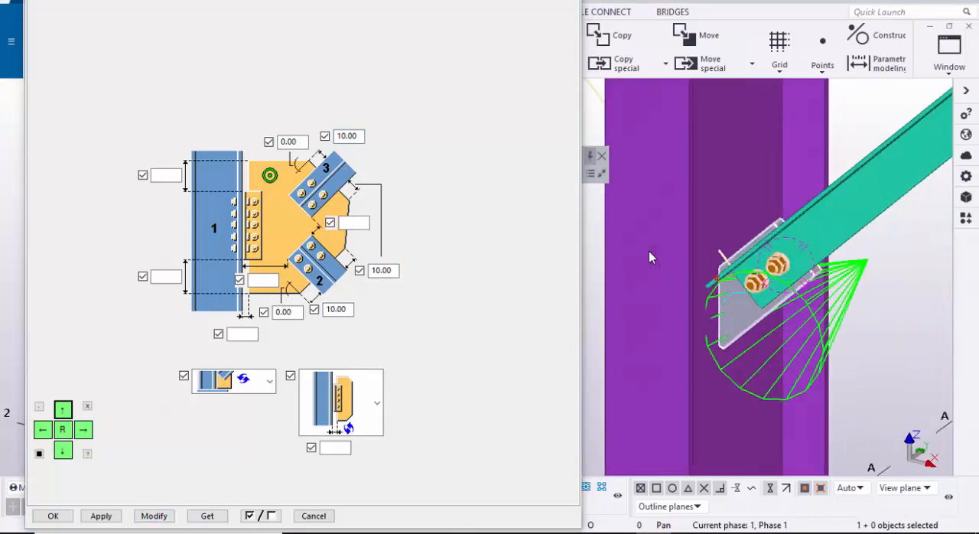
scroll(651, 258, up, 5)
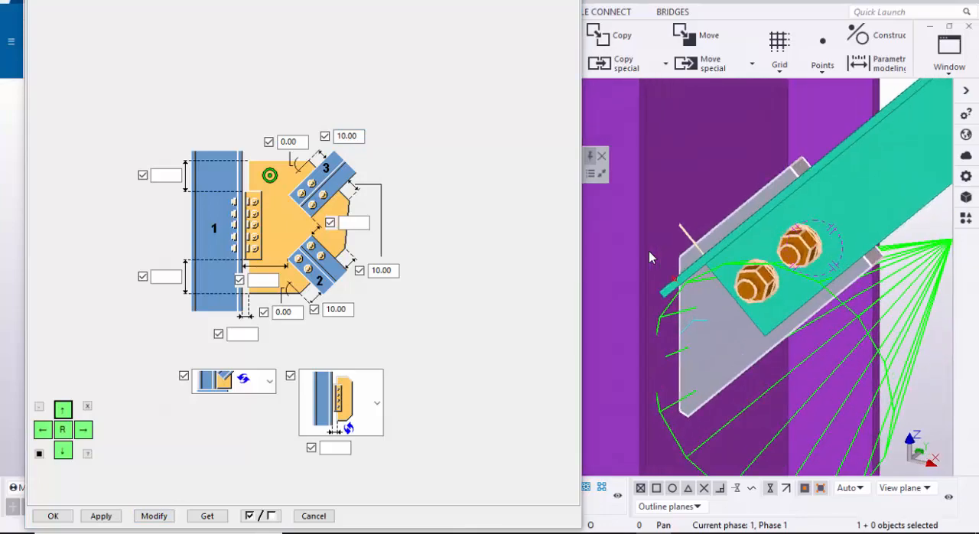
scroll(651, 258, up, 2)
scroll(651, 258, down, 2)
ctrl+middle_drag(652, 257, 651, 258)
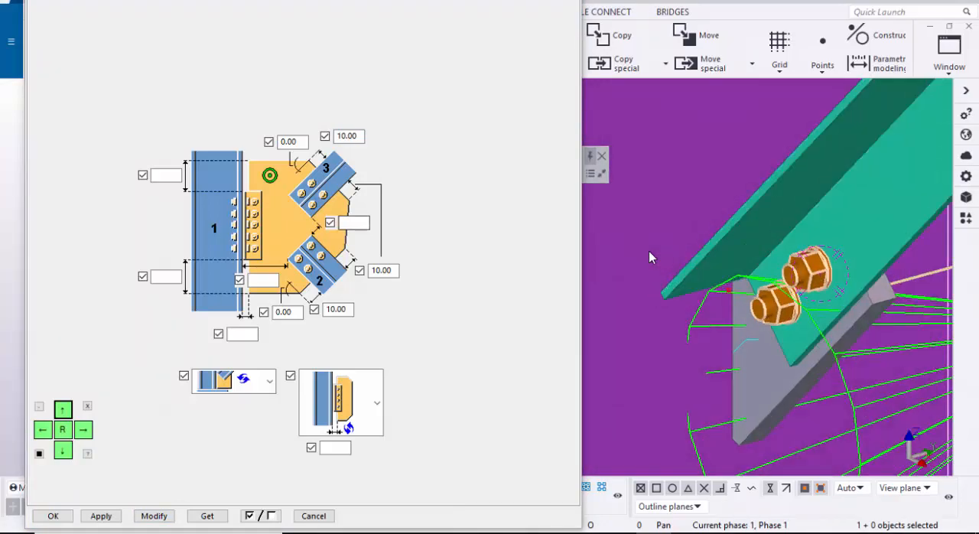
Step: Set the gusset plate thickness to 8 and modify the connection
key(ctrl+Tab)
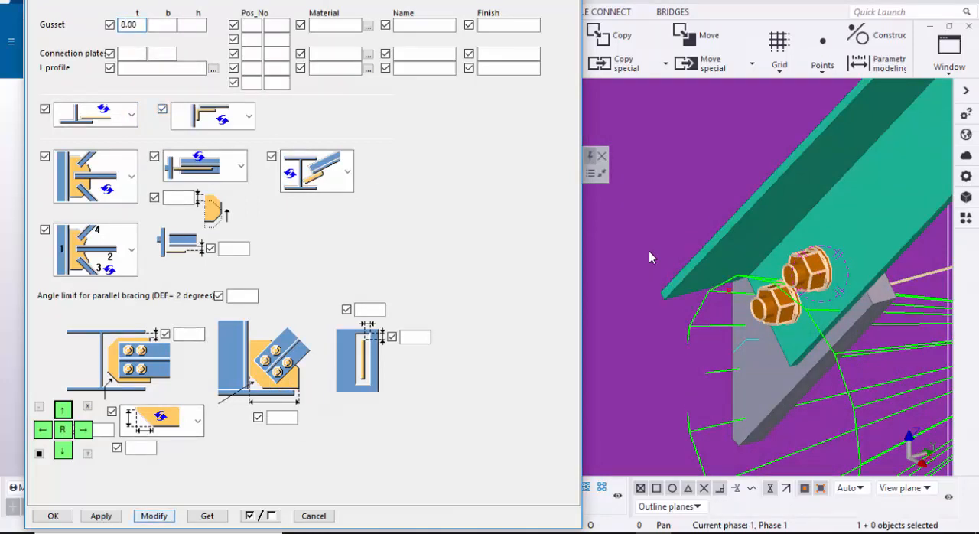
ctrl+middle_drag(651, 258, 651, 257)
scroll(651, 258, up, 10)
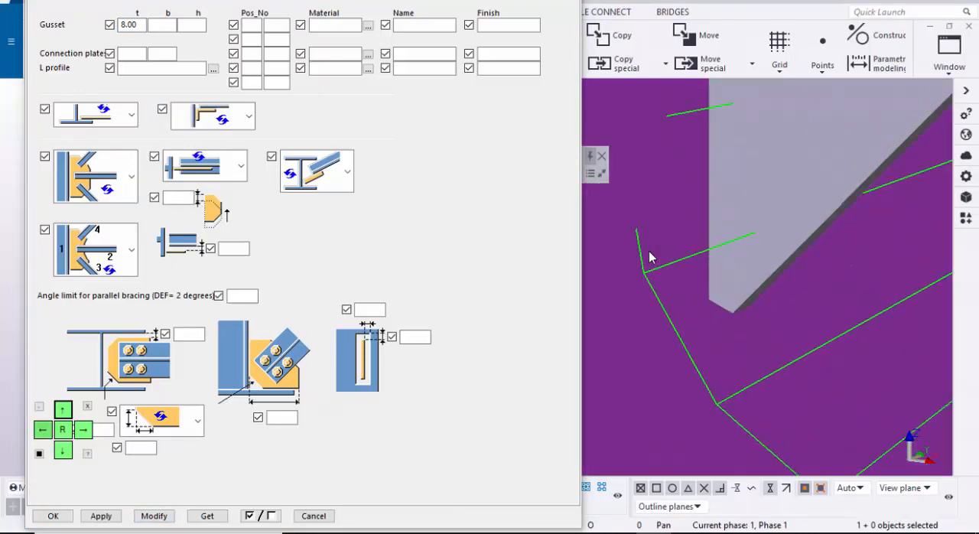
Step: Change the gusset plate's corner shape to the plain uncut option and modify the connection
click(198, 421)
click(158, 279)
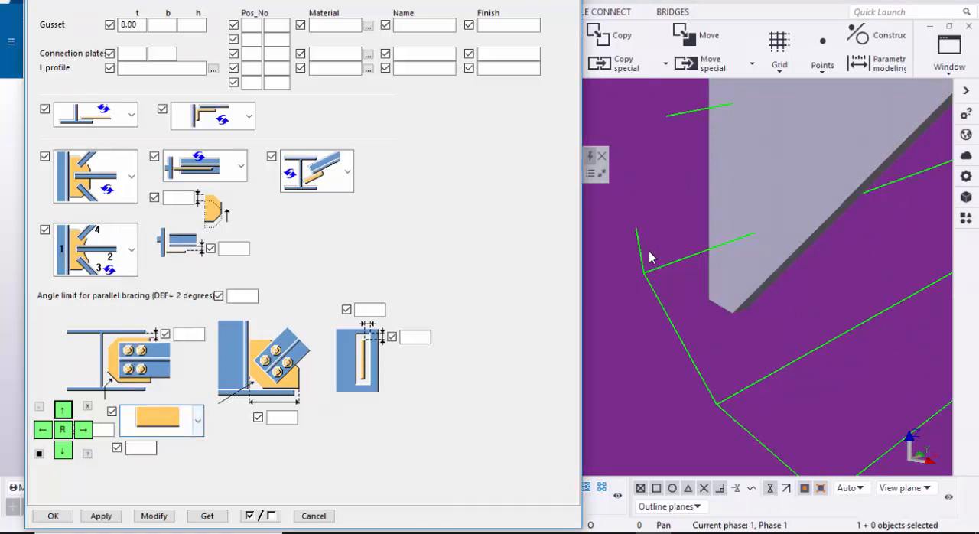
click(154, 516)
scroll(649, 254, down, 8)
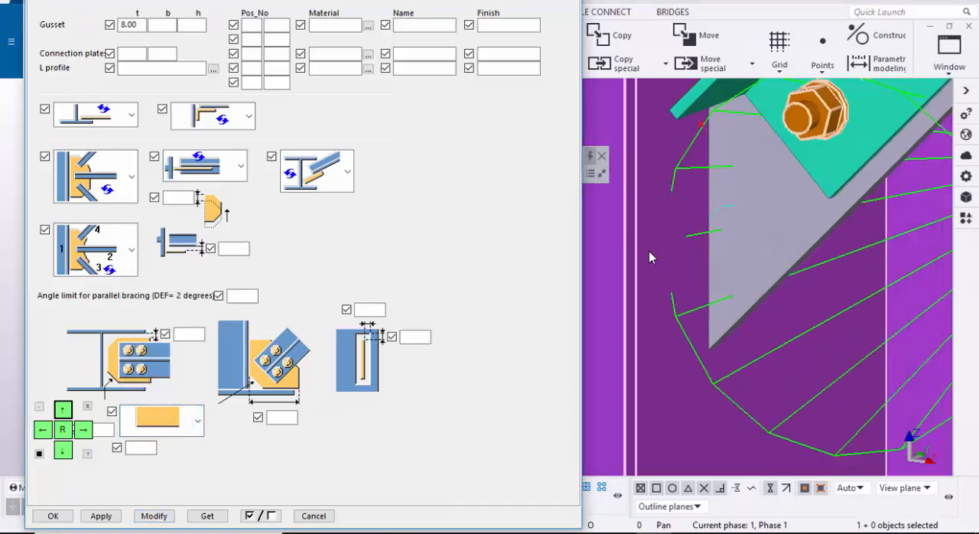
ctrl+middle_drag(649, 254, 648, 258)
scroll(649, 258, up, 2)
scroll(649, 258, up, 2)
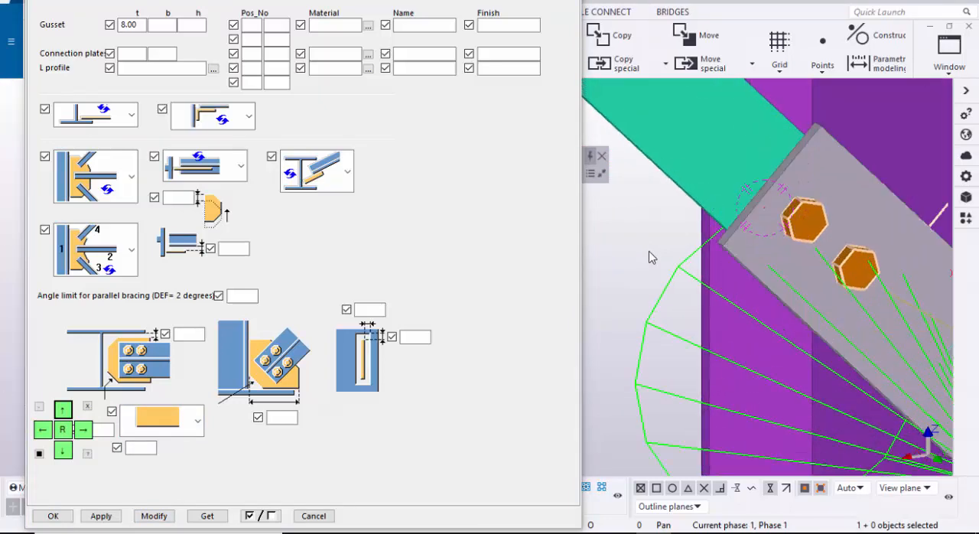
Step: Set the diagonal brace bolts to size 12, tolerance 2, two at 50 spacing, edge distances 25 and Middle position, and modify the connection
click(175, 1)
click(156, 14)
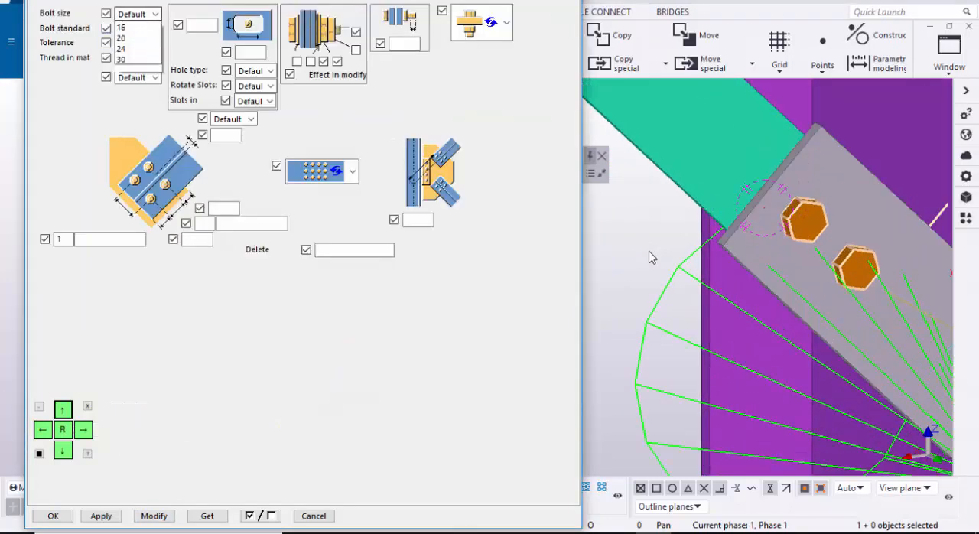
click(132, 43)
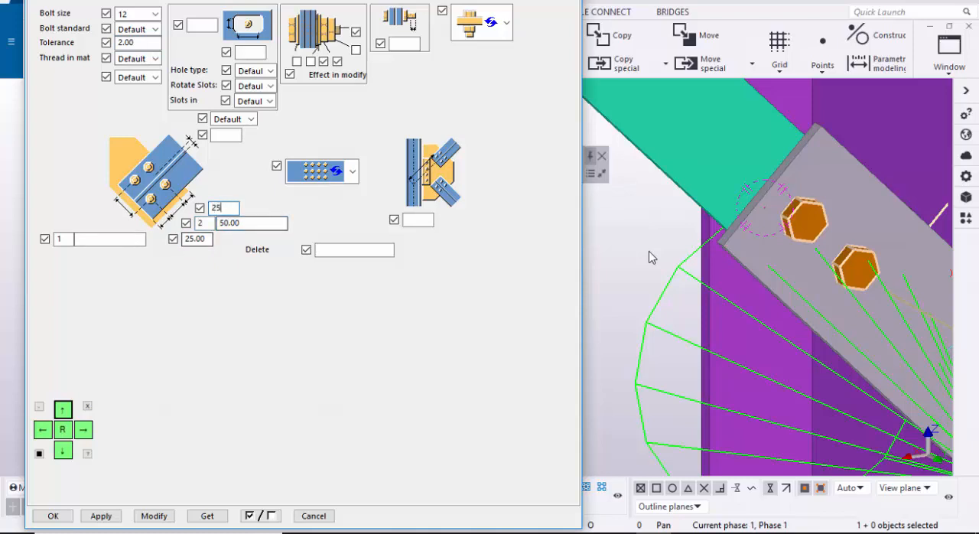
click(251, 119)
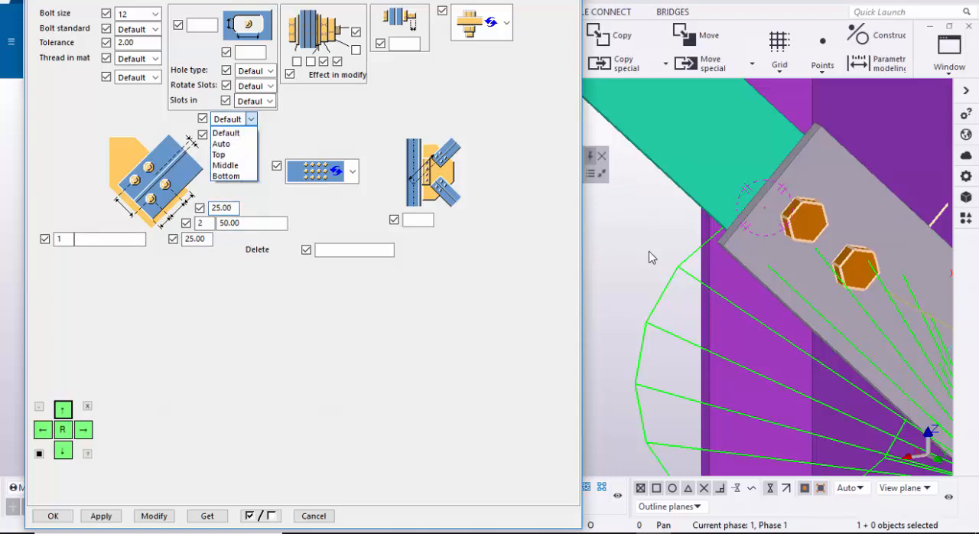
click(232, 164)
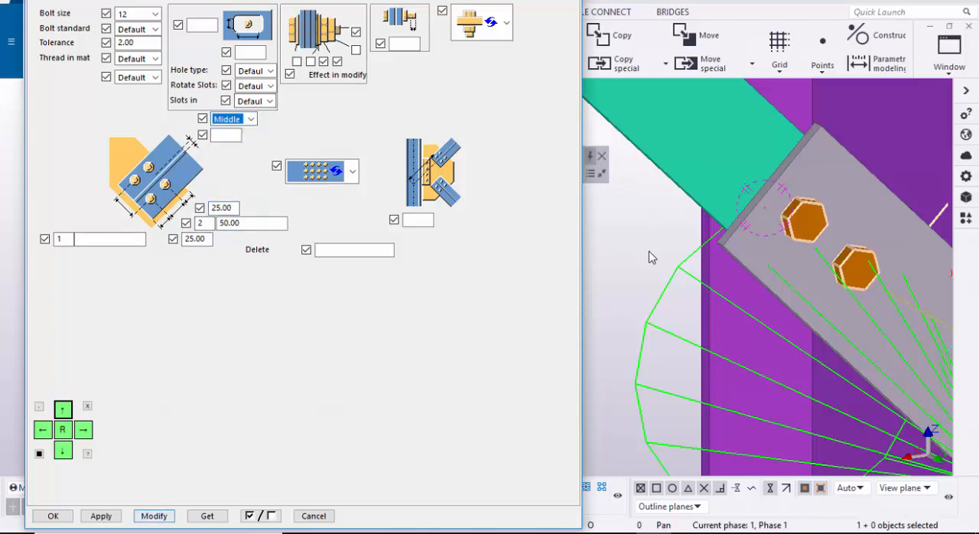
scroll(649, 258, down, 3)
mouse_move(649, 258)
ctrl+middle_down()
mouse_move(819, 264)
mouse_move(711, 268)
mouse_move(731, 273)
ctrl+middle_up()
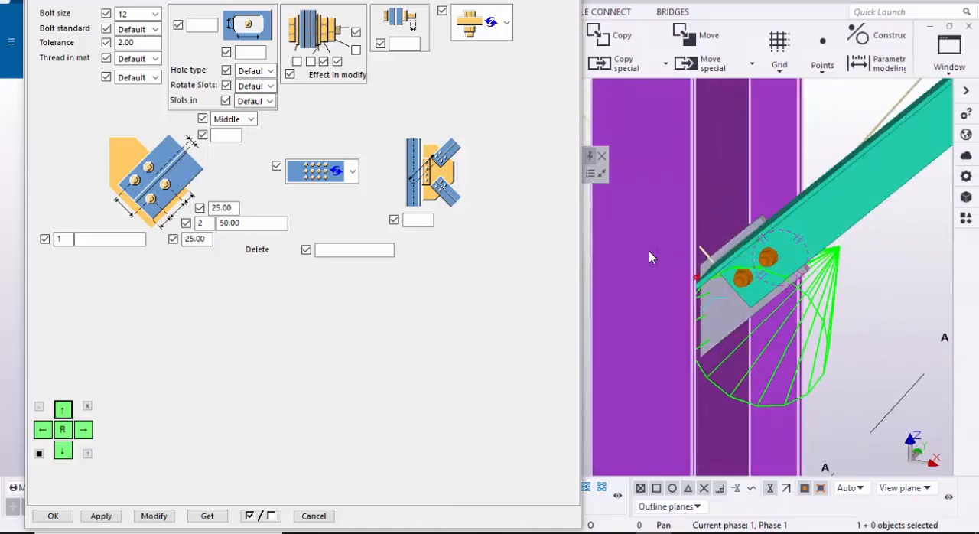
Step: Give the horizontal brace bolts size 12, tolerance 2, two at 50 spacing, edge distances 25 and Middle position, then modify the connection and close its properties
key(ctrl+Tab)
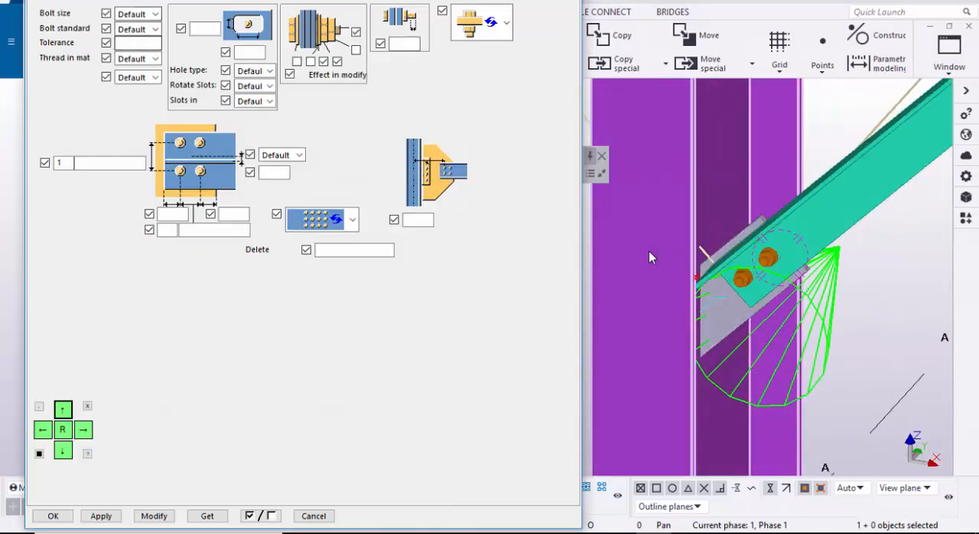
click(155, 14)
click(134, 48)
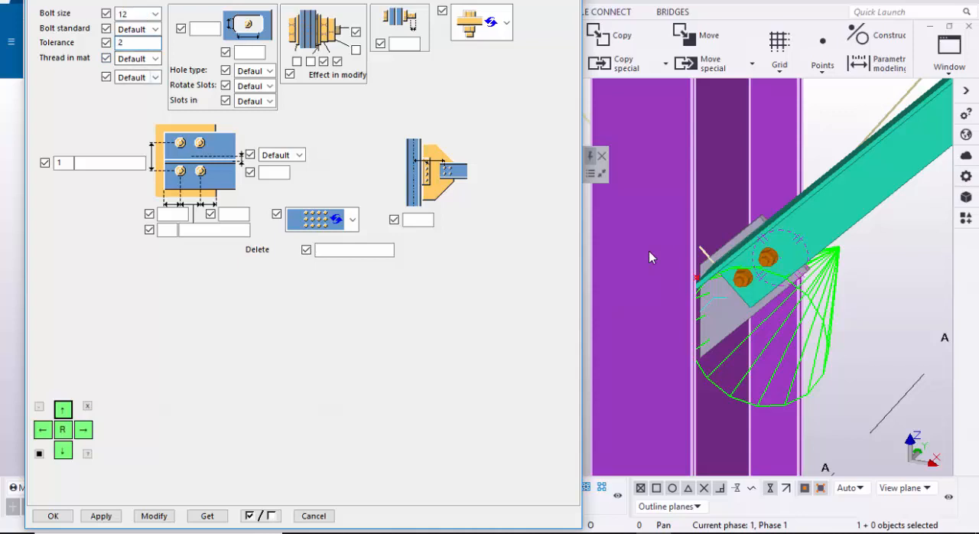
click(298, 154)
click(274, 200)
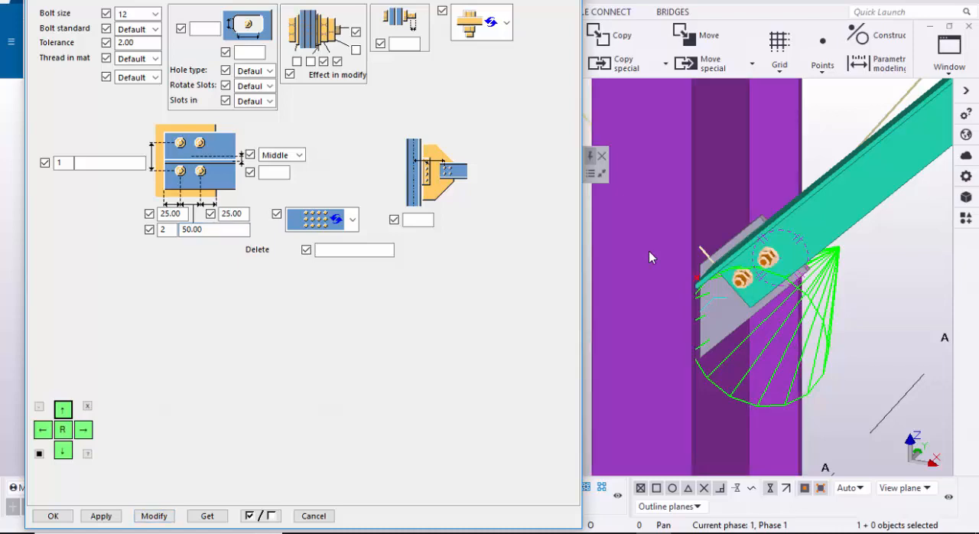
key(Escape)
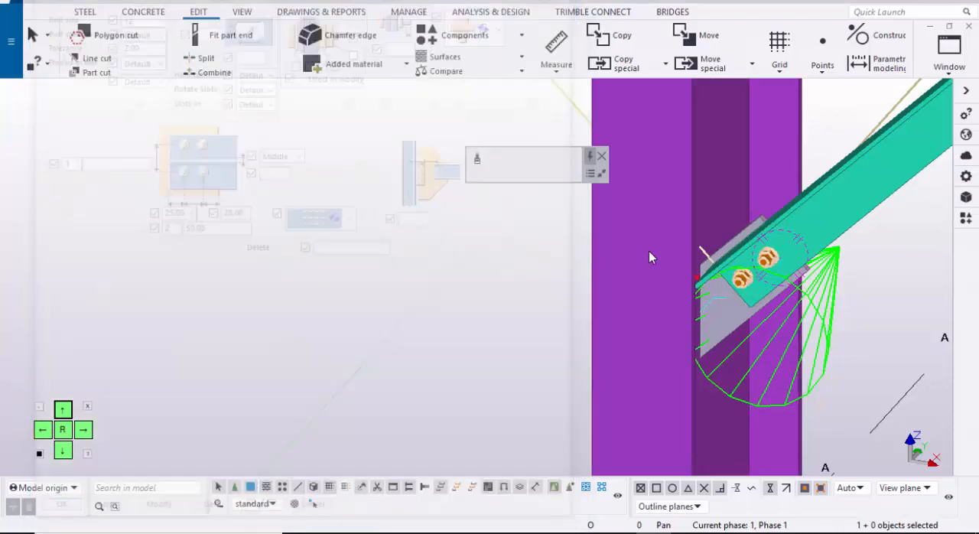
Step: Add a bolted gusset (11) between the column on grid A and the upper end of the descending brace
scroll(648, 257, down, 4)
scroll(648, 257, up, 2)
scroll(649, 257, up, 2)
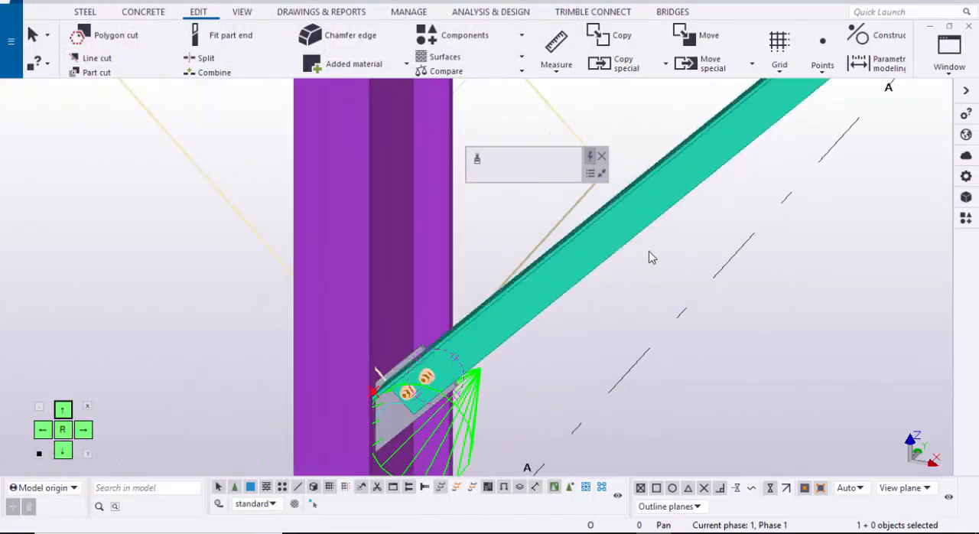
scroll(649, 257, down, 7)
mouse_move(649, 257)
middle_down()
mouse_move(638, 367)
mouse_move(570, 527)
mouse_move(680, 498)
mouse_move(685, 528)
middle_up()
key(ctrl+f)
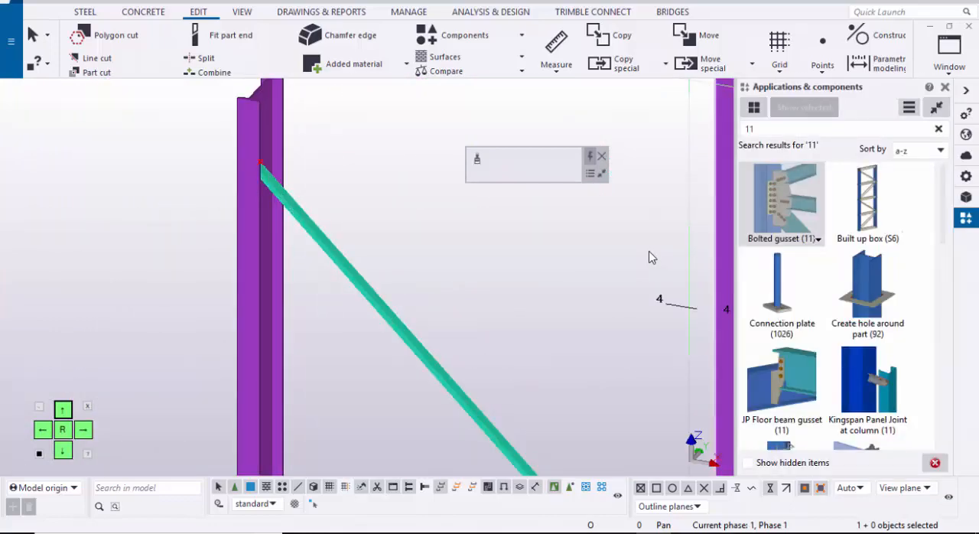
click(782, 203)
middle_drag(649, 257, 664, 282)
scroll(264, 245, up, 2)
click(270, 229)
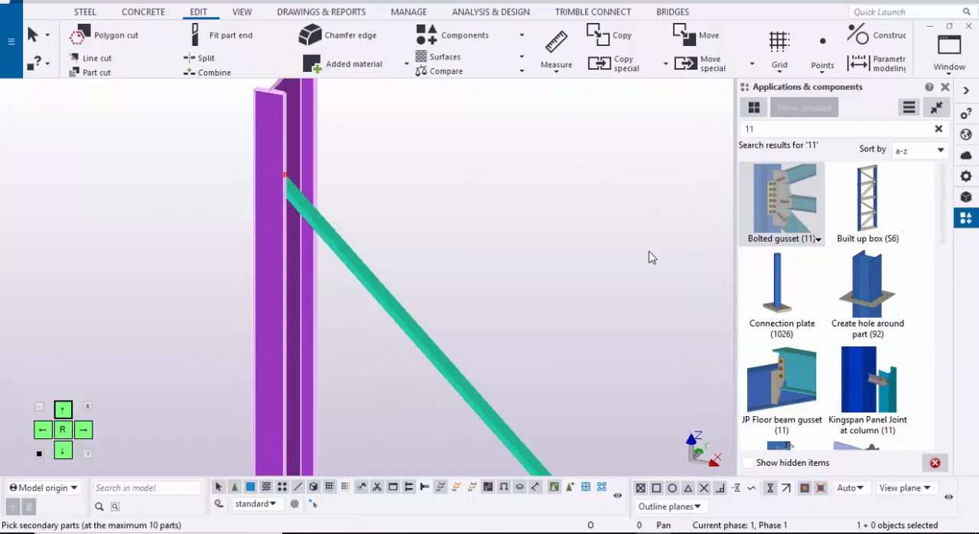
click(352, 261)
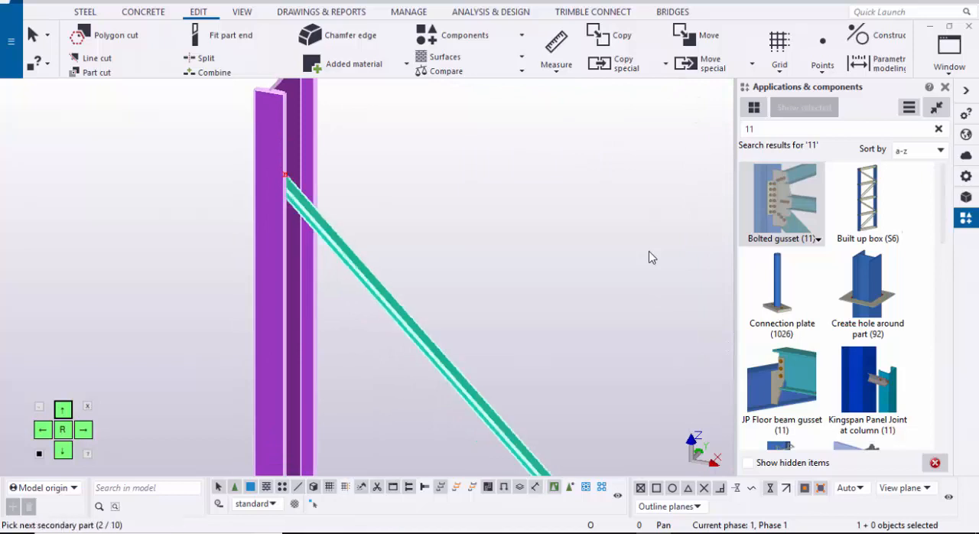
middle_click(649, 257)
ctrl+middle_drag(649, 257, 589, 267)
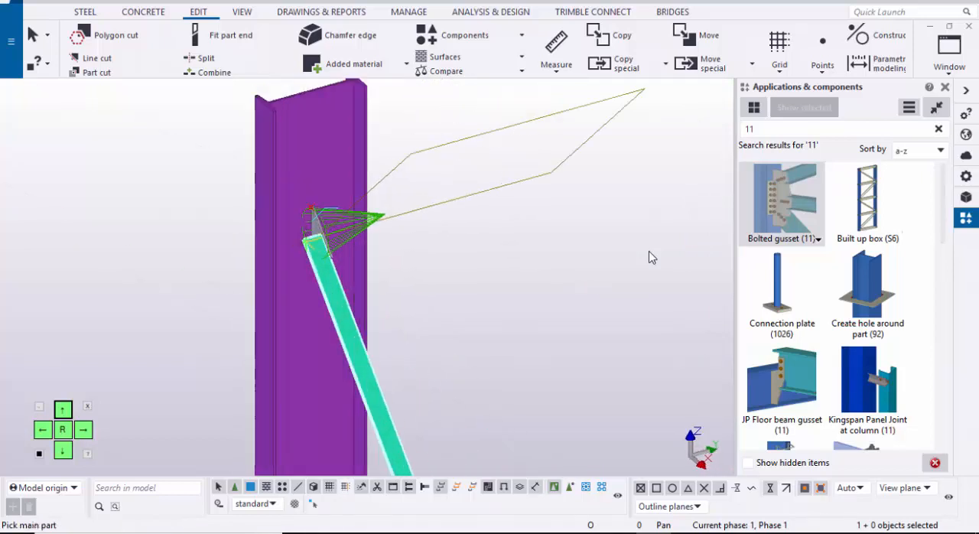
Step: Connect the upper end of the opposite brace to its column with another bolted gusset (11)
scroll(316, 219, up, 1)
mouse_move(649, 257)
ctrl+middle_down()
mouse_move(712, 236)
mouse_move(588, 459)
ctrl+middle_up()
scroll(304, 232, up, 2)
scroll(298, 222, down, 9)
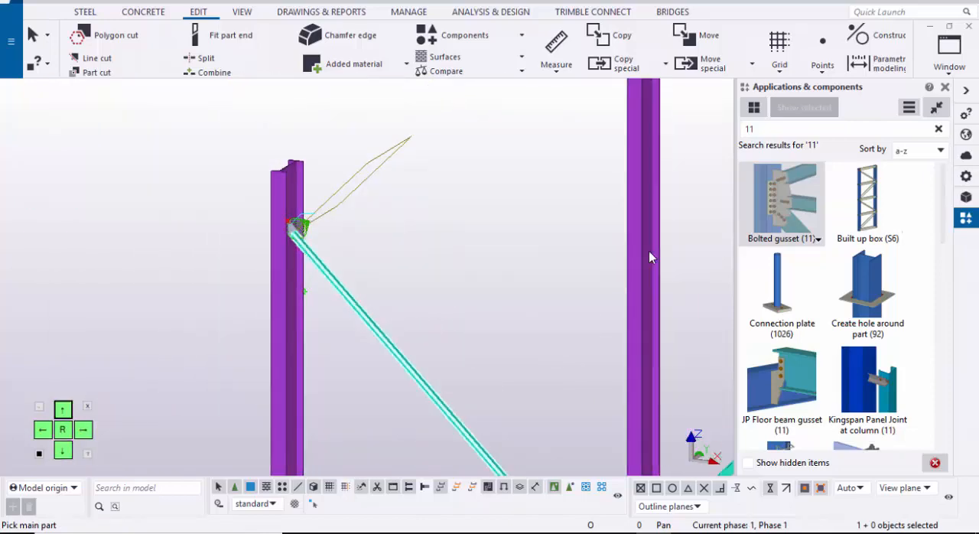
scroll(389, 206, up, 4)
scroll(385, 183, up, 2)
click(383, 183)
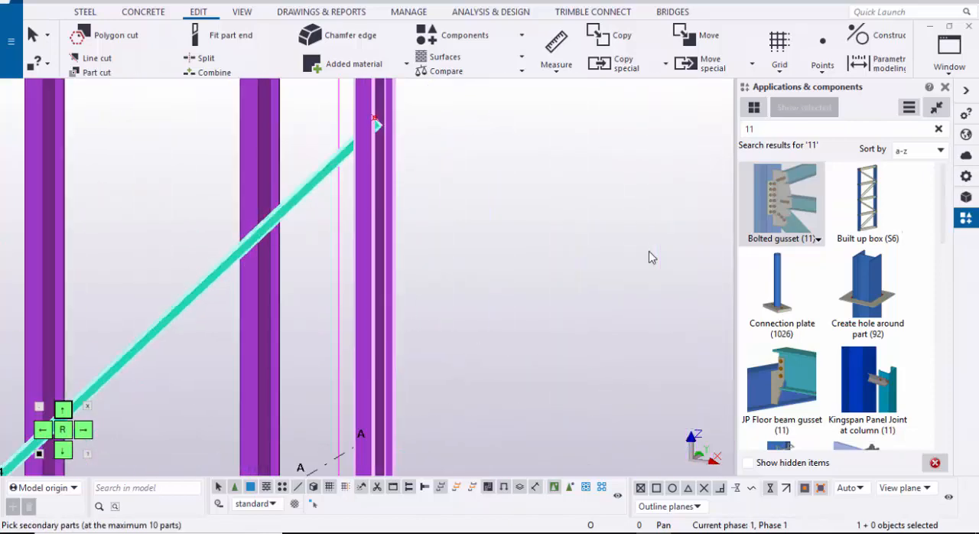
click(330, 167)
middle_click(344, 252)
Step: Add a bolted gusset (11) between the grid B-2 column and the lower end of the brace
scroll(344, 252, down, 1)
scroll(344, 253, down, 1)
middle_drag(364, 429, 420, 233)
middle_drag(417, 432, 424, 327)
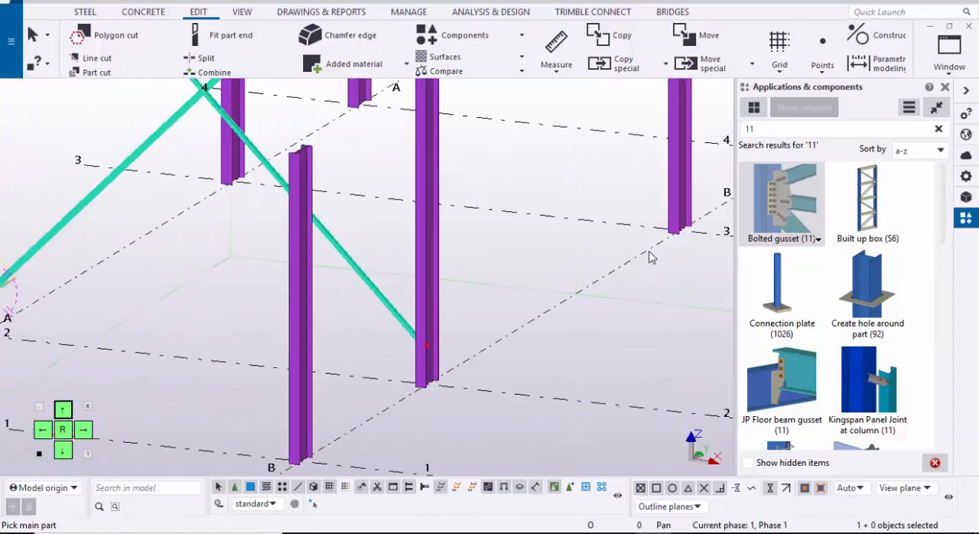
scroll(413, 335, up, 3)
click(432, 333)
click(321, 216)
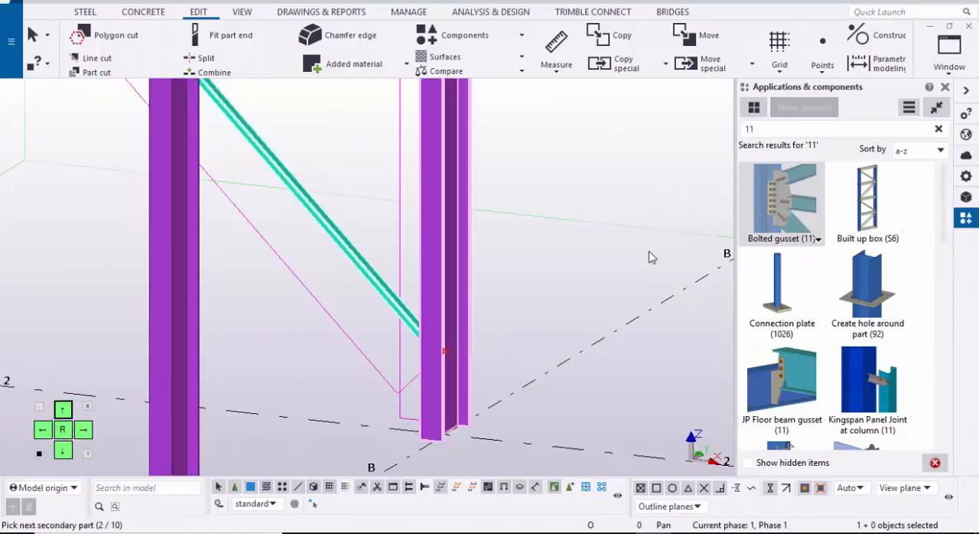
middle_click(432, 336)
Step: Join the braces at their crossing with a bolted gusset, using the continuous brace as main part and both halves of the other as secondaries
scroll(433, 337, down, 4)
middle_drag(253, 170, 291, 277)
scroll(292, 277, up, 5)
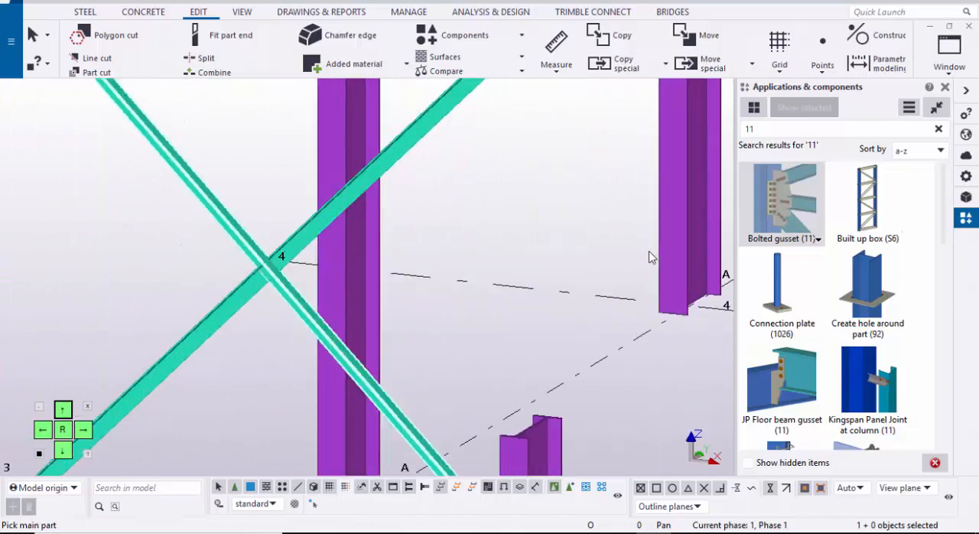
scroll(261, 260, up, 2)
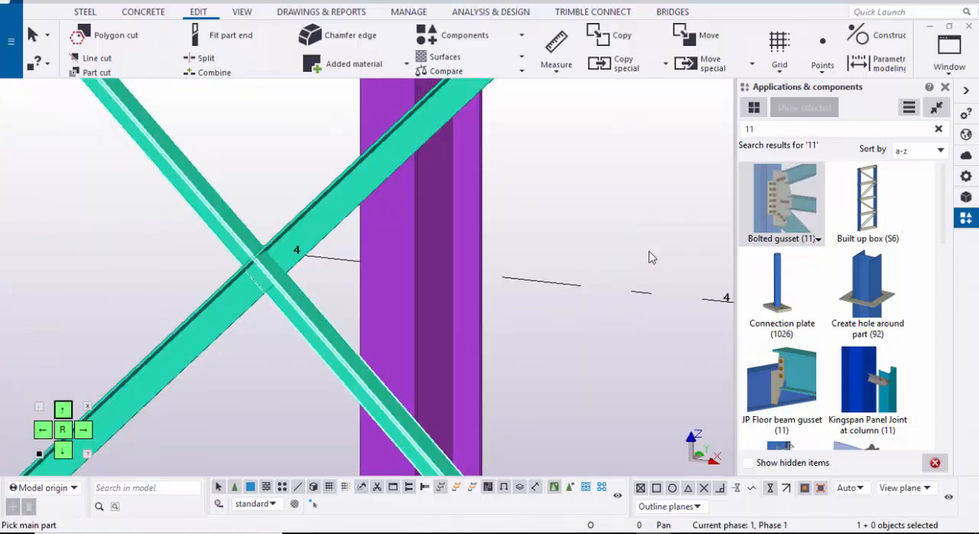
click(294, 303)
click(218, 310)
click(306, 234)
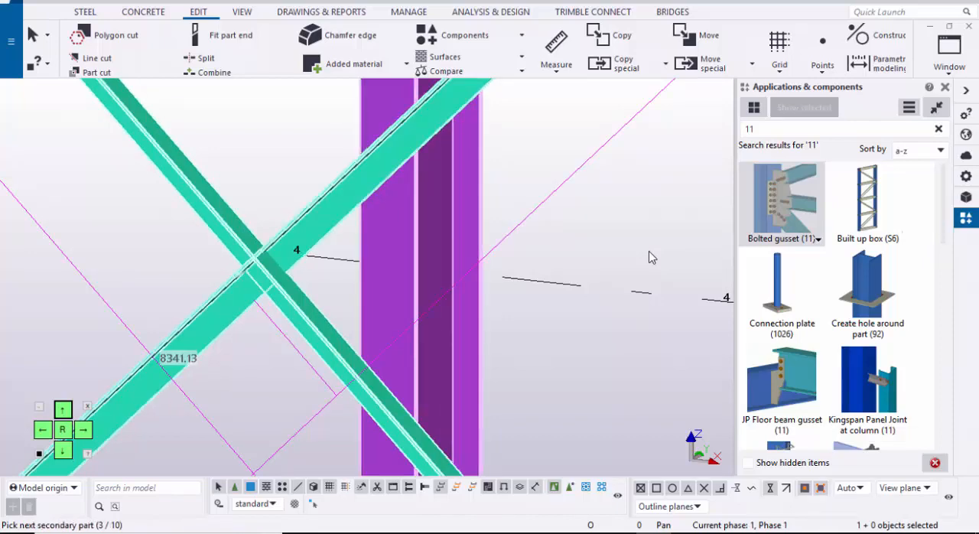
middle_click(652, 258)
scroll(289, 268, up, 2)
key(Escape)
scroll(290, 268, down, 2)
middle_drag(272, 264, 440, 264)
scroll(440, 264, up, 1)
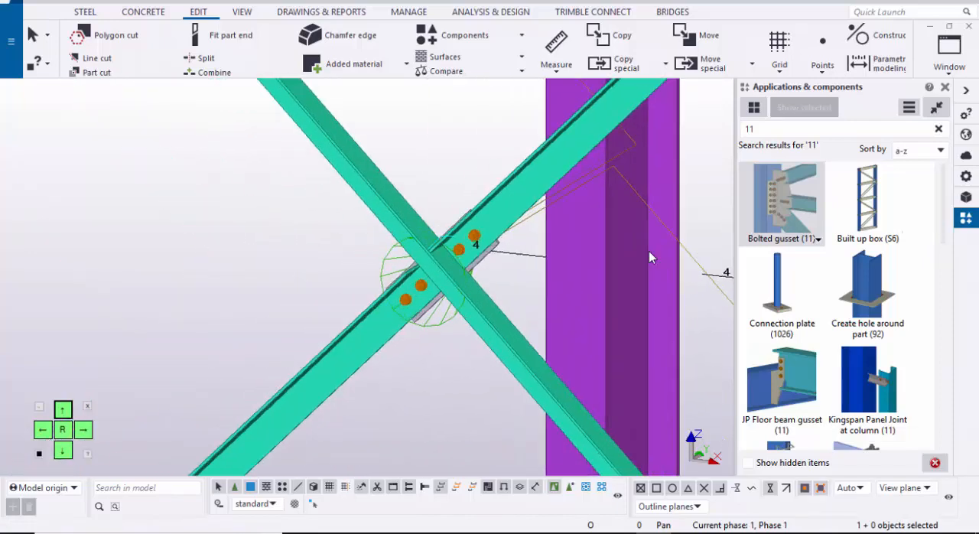
Step: Restore the hidden building members in the 3D view around the X-bracing
right_click(176, 234)
click(223, 317)
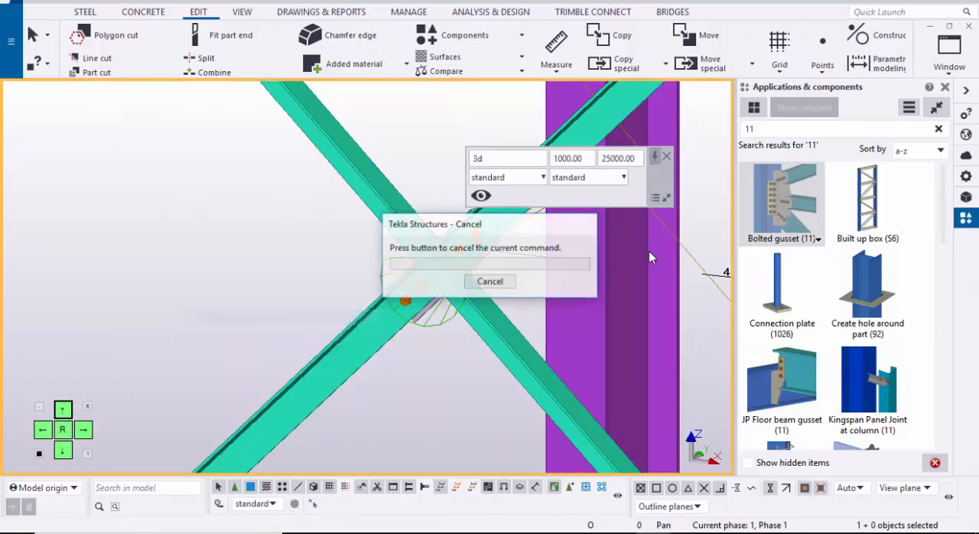
scroll(652, 258, down, 3)
mouse_move(652, 258)
ctrl+middle_down()
mouse_move(692, 260)
mouse_move(652, 258)
ctrl+middle_up()
scroll(652, 257, down, 4)
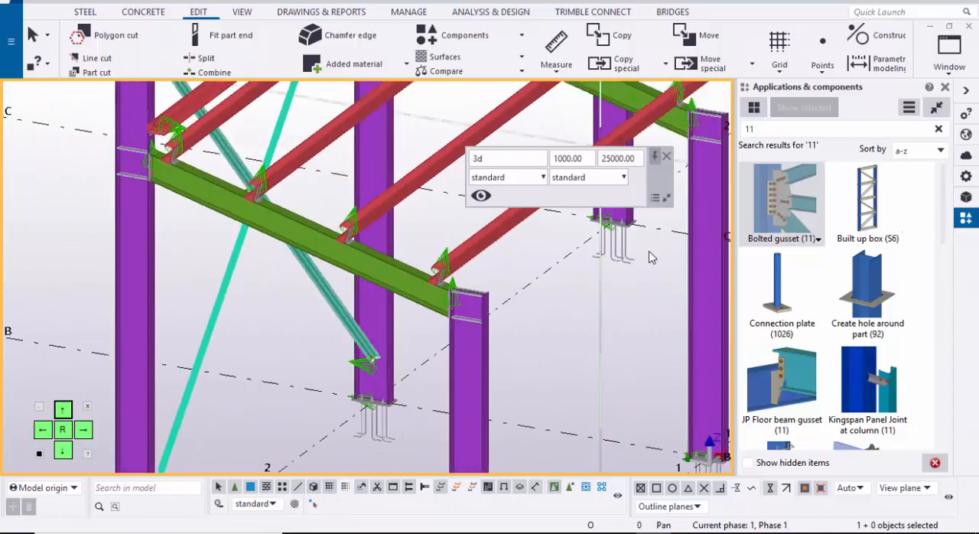
scroll(652, 258, down, 5)
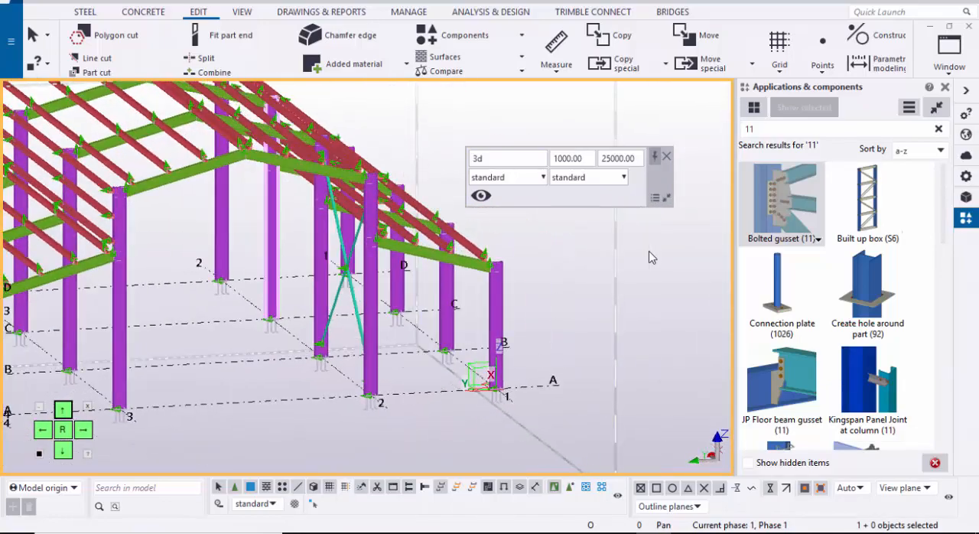
scroll(651, 258, up, 4)
scroll(652, 258, down, 4)
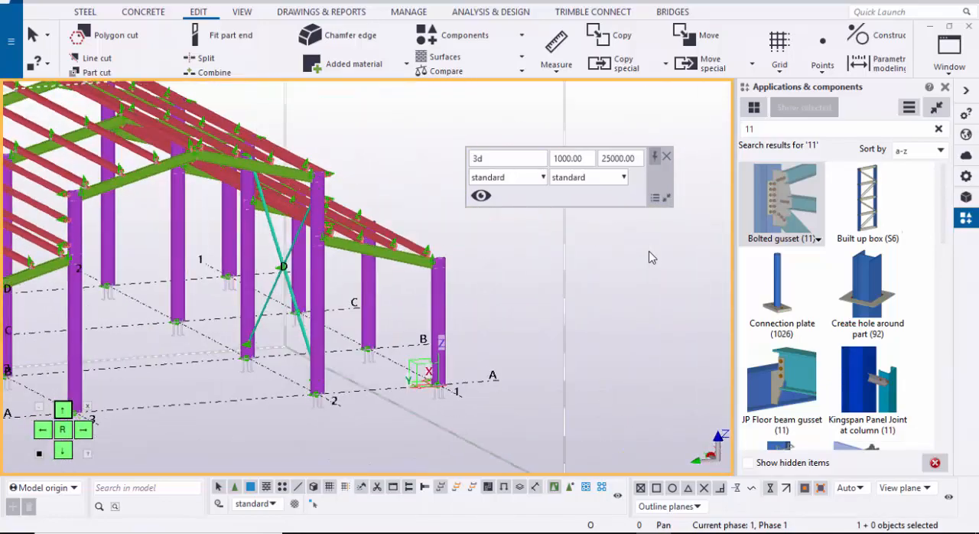
scroll(652, 258, down, 3)
scroll(651, 257, up, 5)
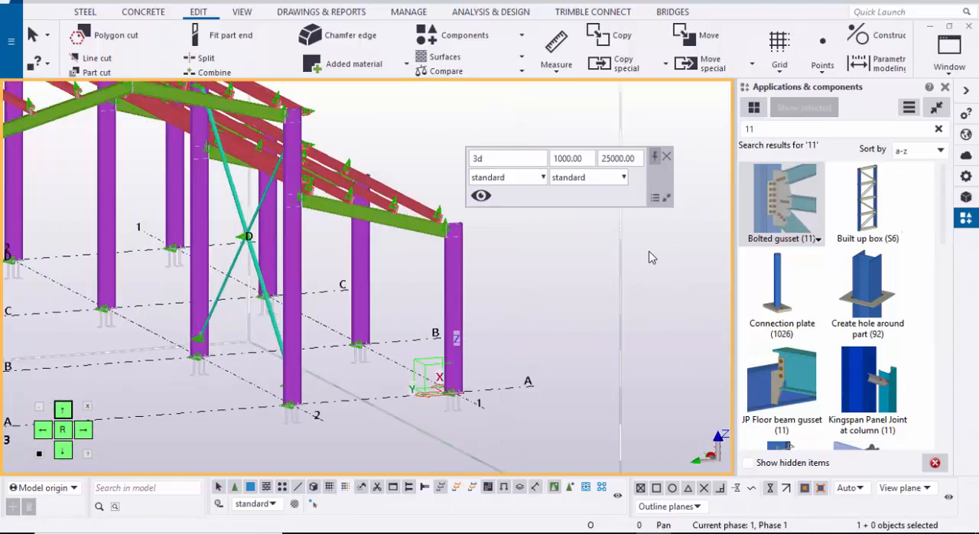
scroll(256, 312, up, 1)
click(266, 287)
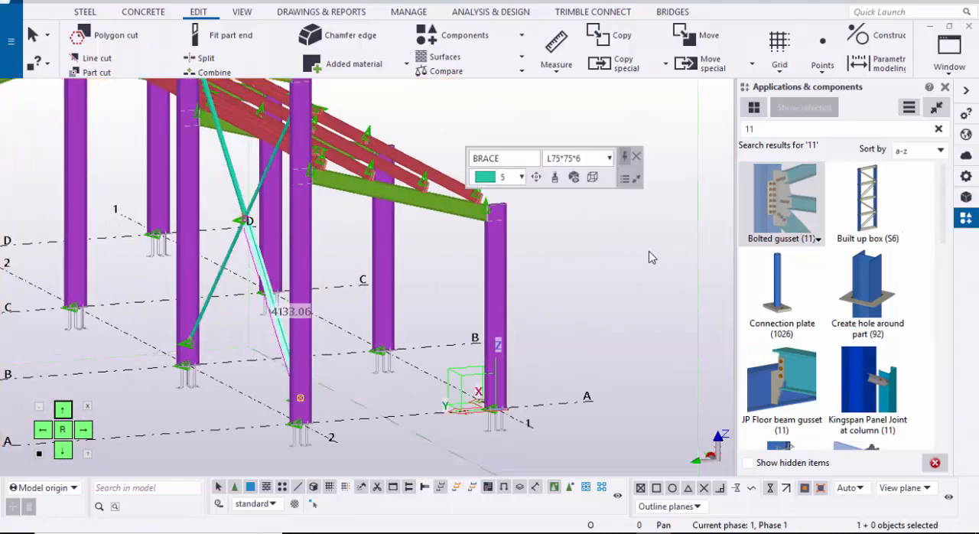
ctrl+click(226, 153)
scroll(212, 286, up, 2)
scroll(212, 286, down, 1)
ctrl+click(213, 286)
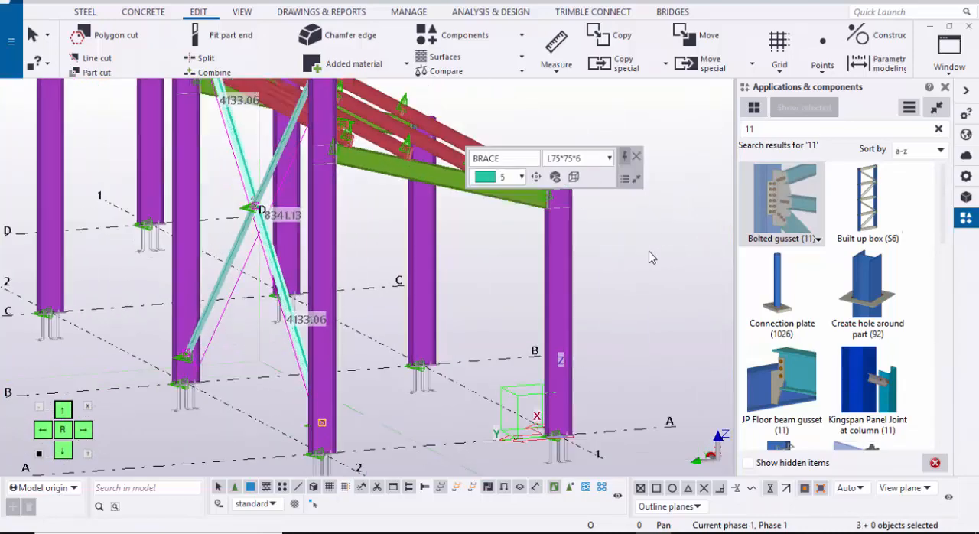
scroll(217, 315, down, 5)
right_click(164, 306)
mouse_move(229, 235)
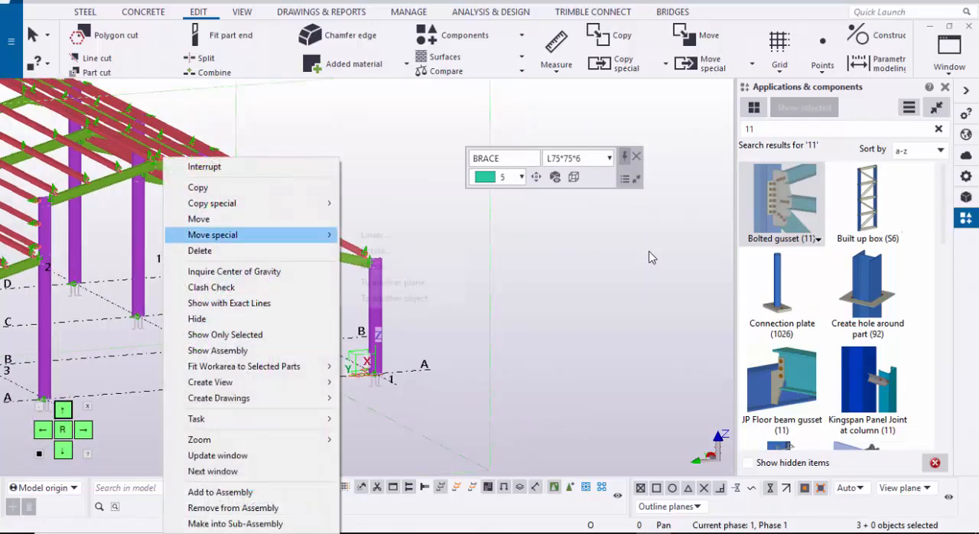
click(354, 197)
scroll(337, 197, down, 4)
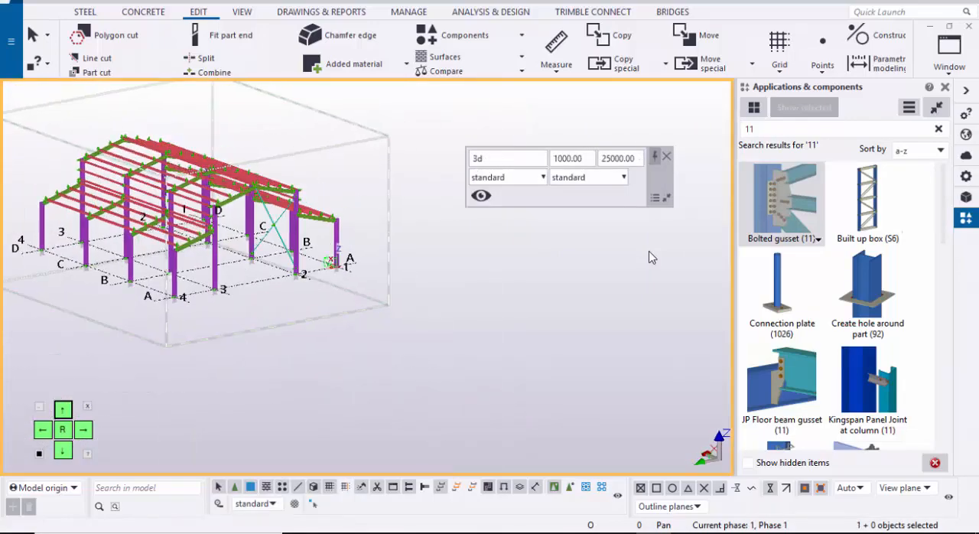
ctrl+middle_drag(652, 257, 652, 258)
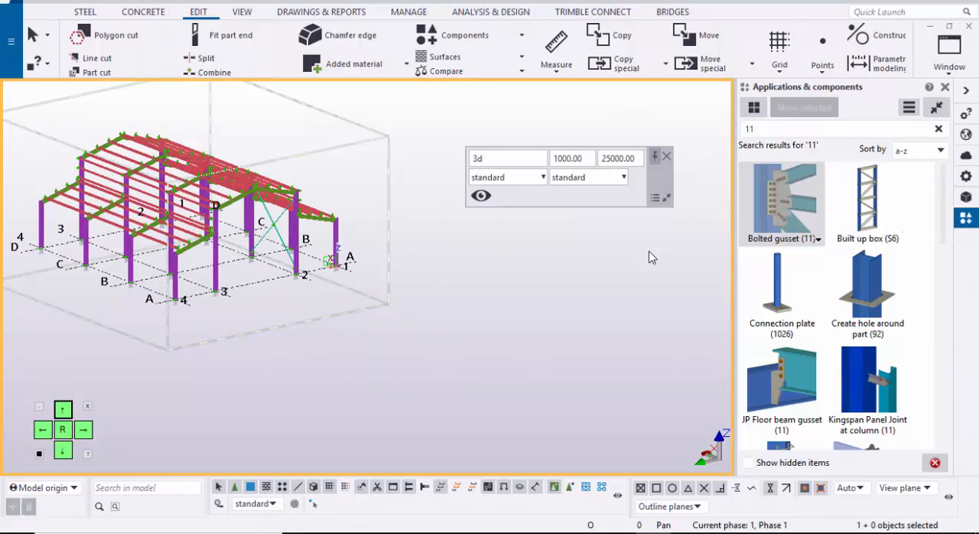
key(ctrl+g)
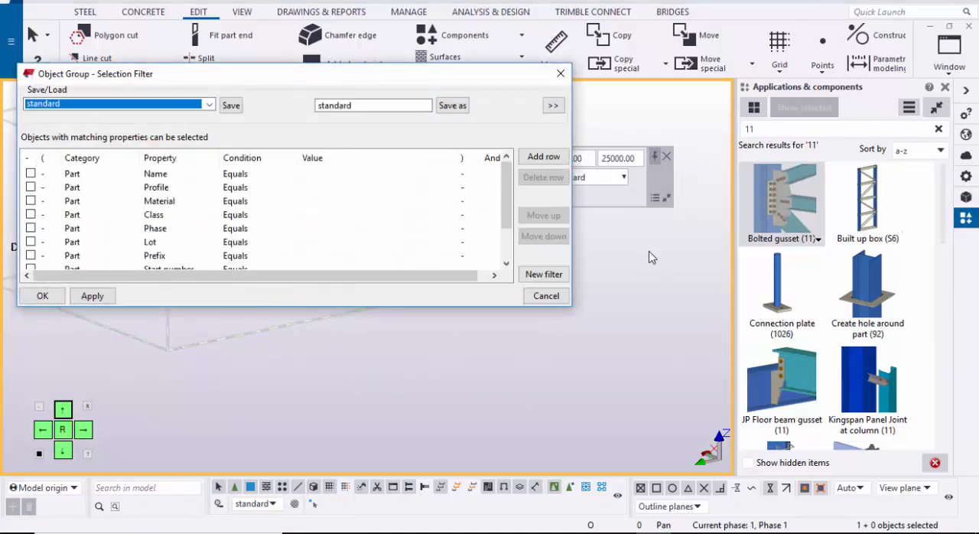
click(210, 104)
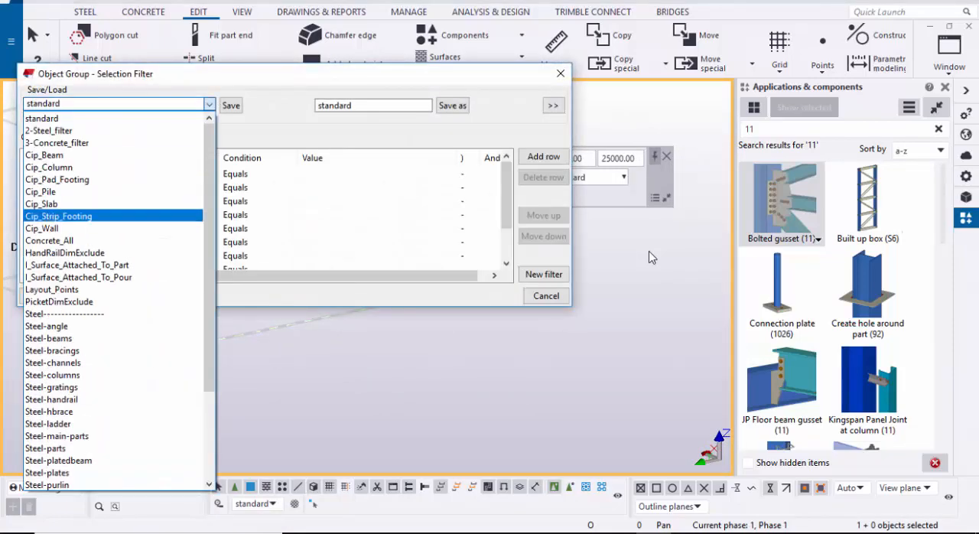
key(Down)
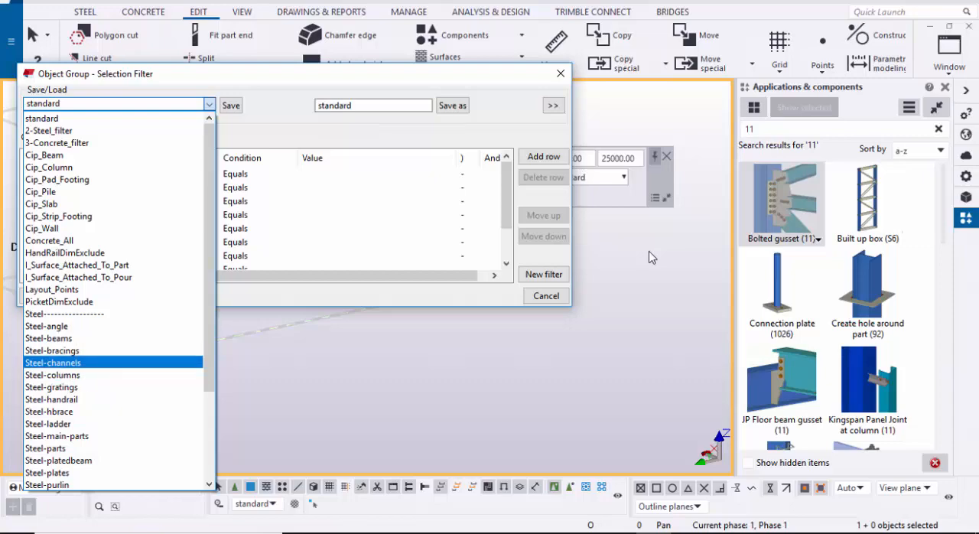
key(Escape)
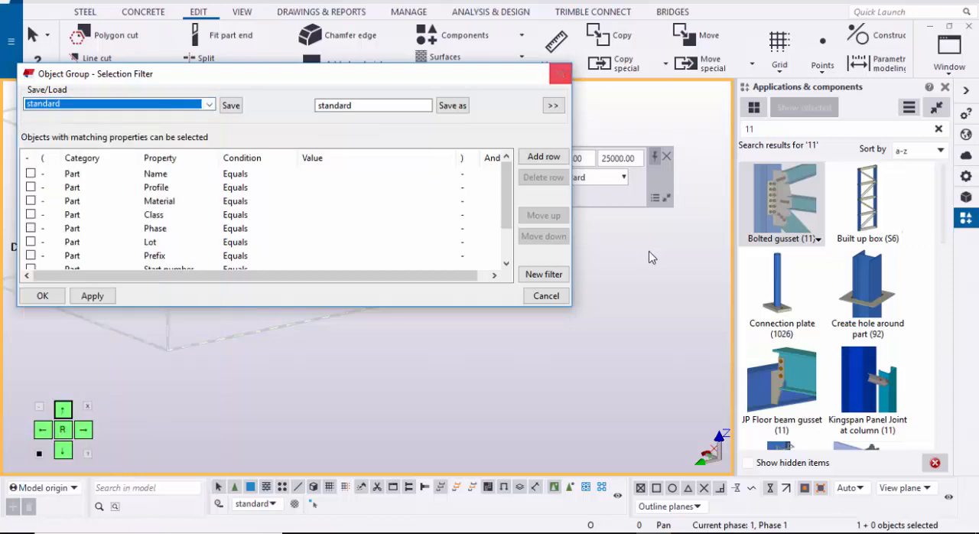
key(Escape)
Step: Copy the grid 2 X-bracing from the bay between grids A and B to the bay between grids C and D
scroll(650, 257, up, 6)
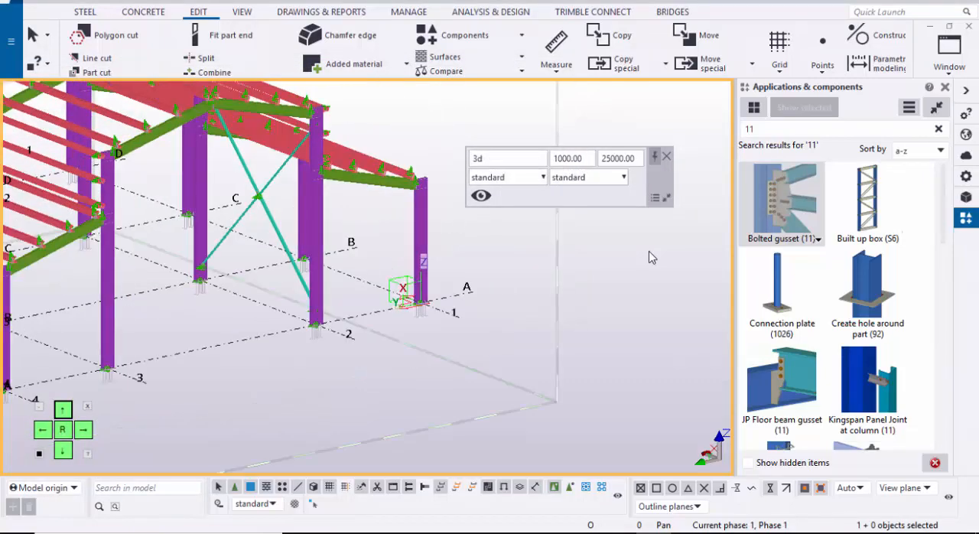
shift+click(201, 239)
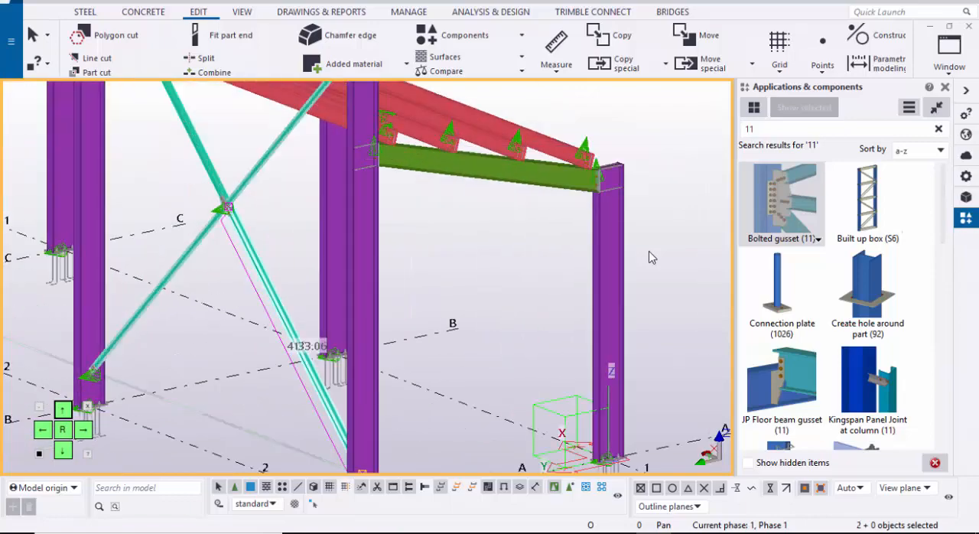
shift+click(208, 166)
scroll(219, 233, down, 2)
scroll(306, 344, down, 5)
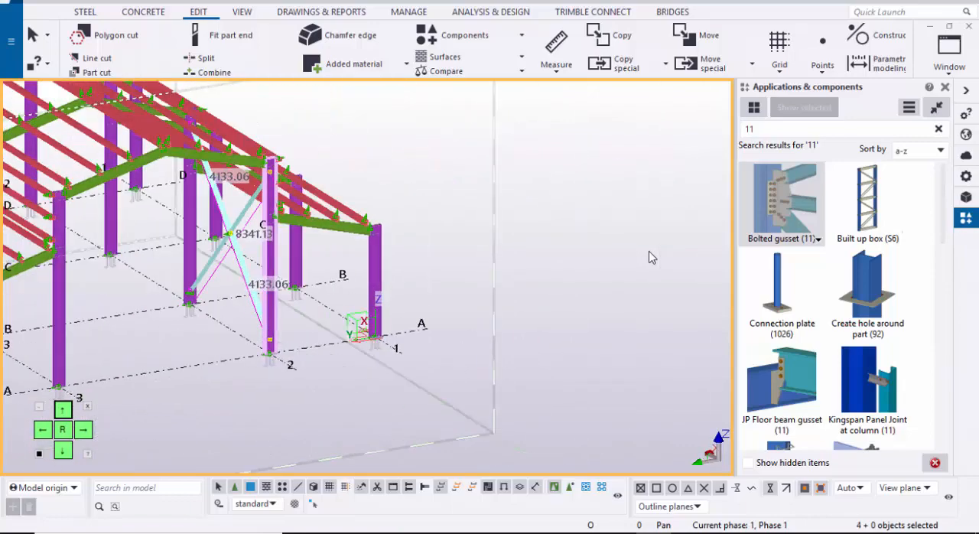
right_click(570, 277)
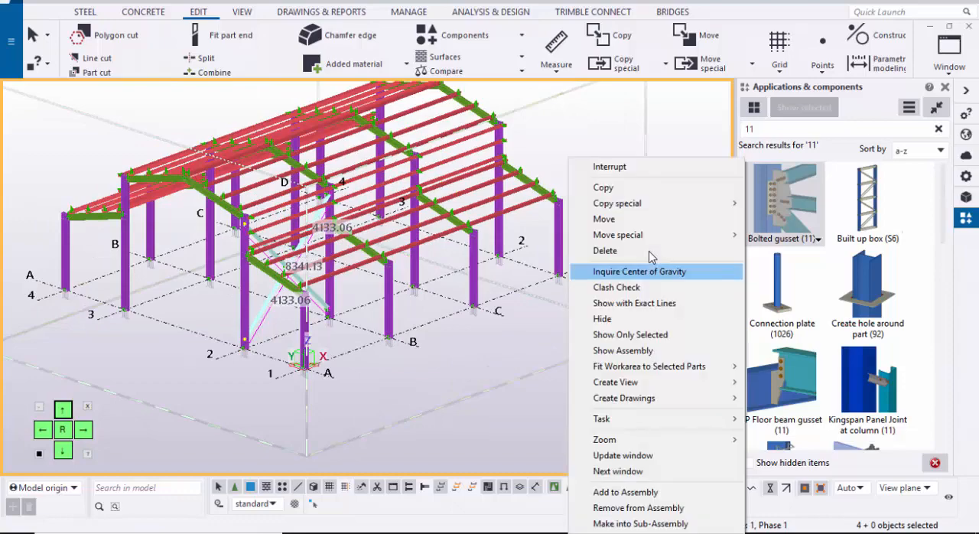
click(602, 187)
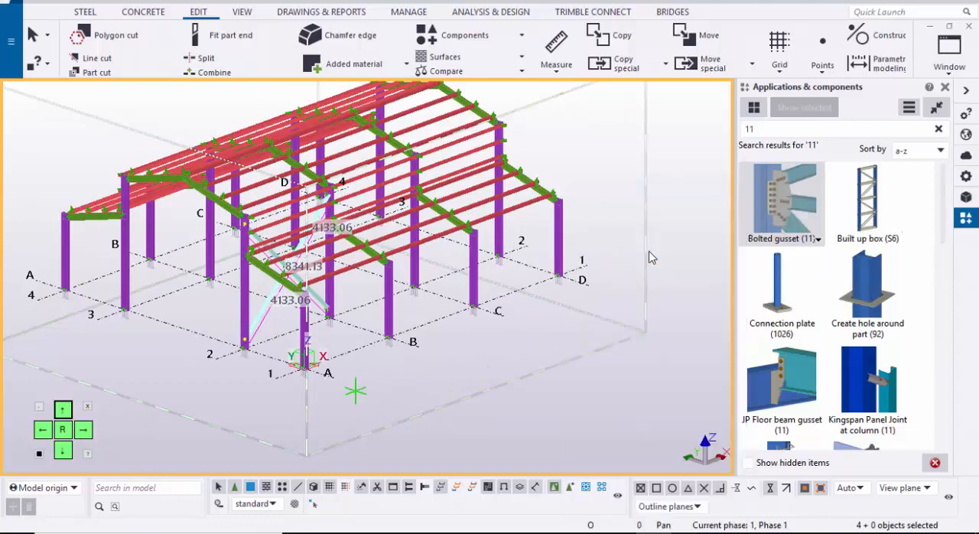
scroll(339, 368, up, 3)
click(339, 368)
scroll(352, 373, down, 2)
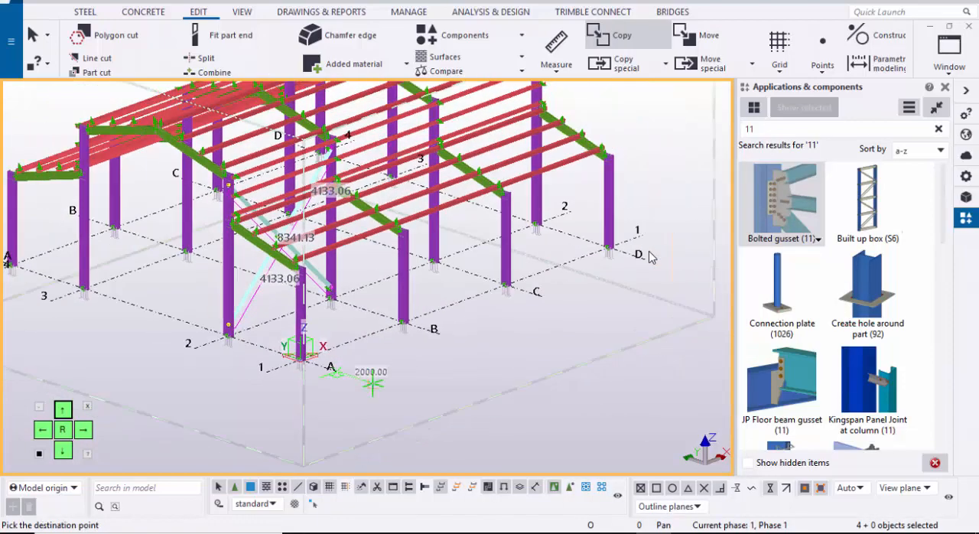
middle_drag(612, 329, 314, 387)
scroll(306, 375, up, 1)
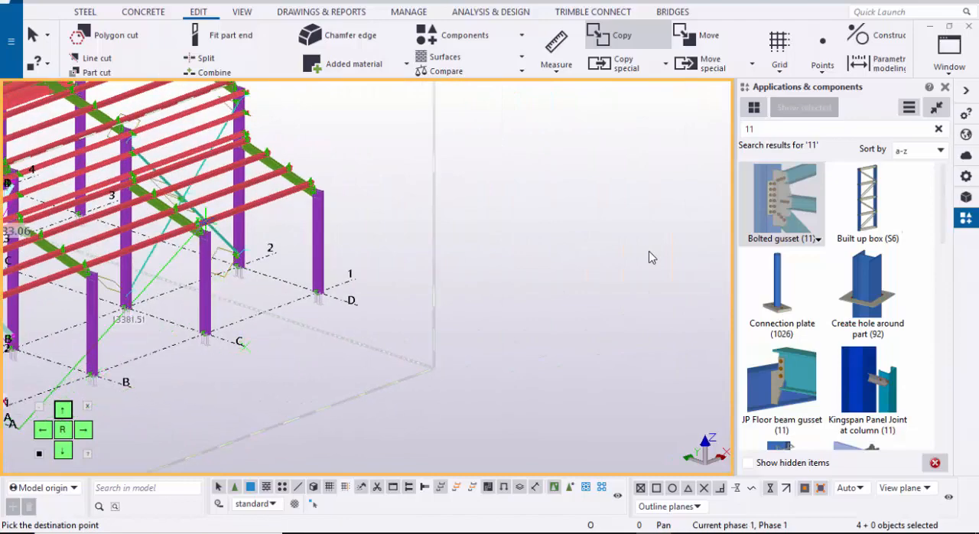
scroll(306, 308, down, 4)
middle_drag(274, 324, 346, 329)
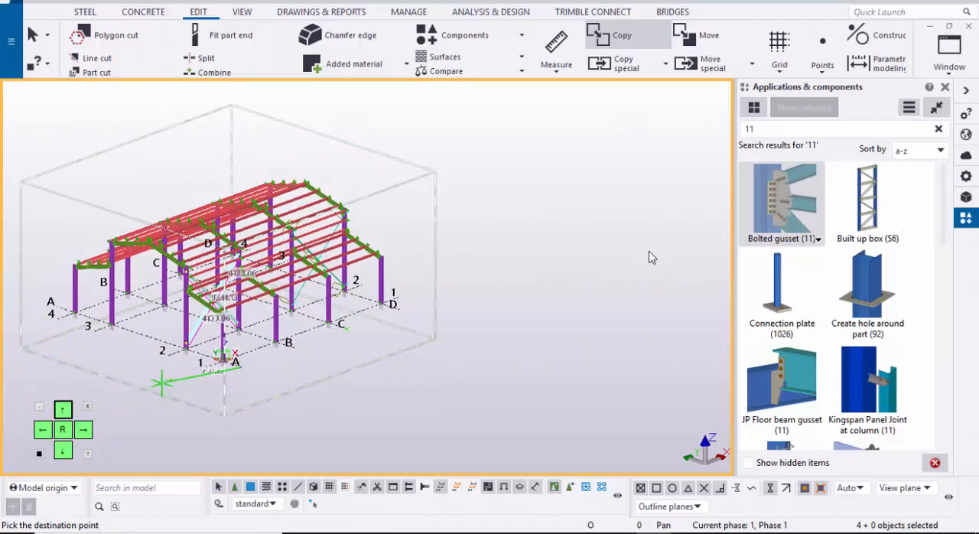
key(Escape)
Step: Copy the original X-bracing from grid 2 to grid 3 in the A-B bay, using column base A-2 as origin and A-3 as destination
scroll(183, 352, up, 4)
right_click(38, 351)
mouse_move(107, 204)
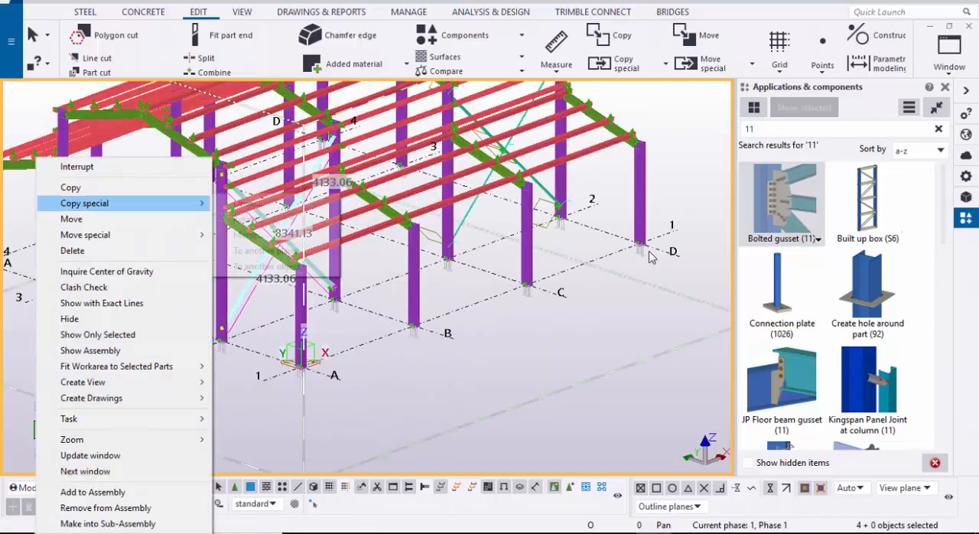
click(70, 187)
scroll(277, 334, up, 4)
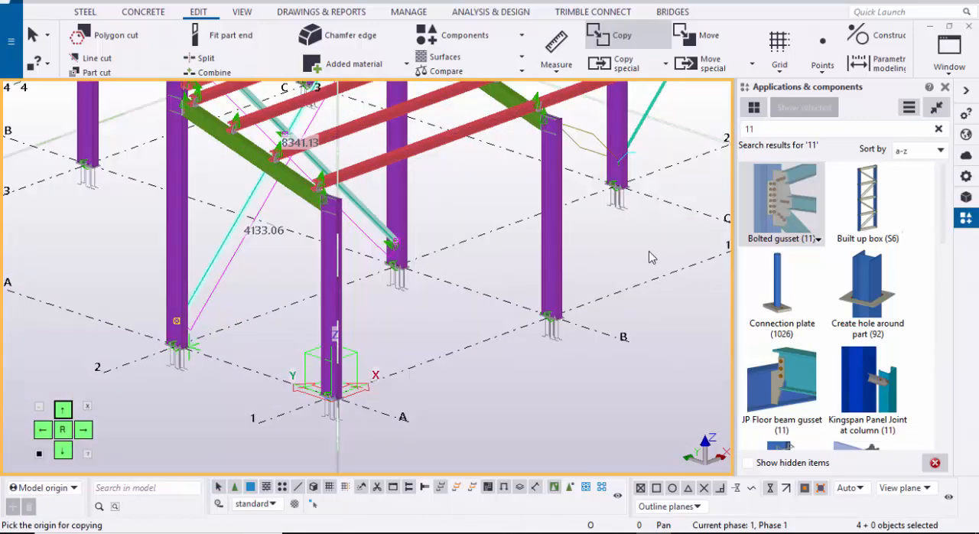
click(177, 347)
scroll(290, 348, down, 3)
middle_drag(290, 348, 602, 437)
scroll(332, 378, up, 1)
scroll(344, 375, up, 1)
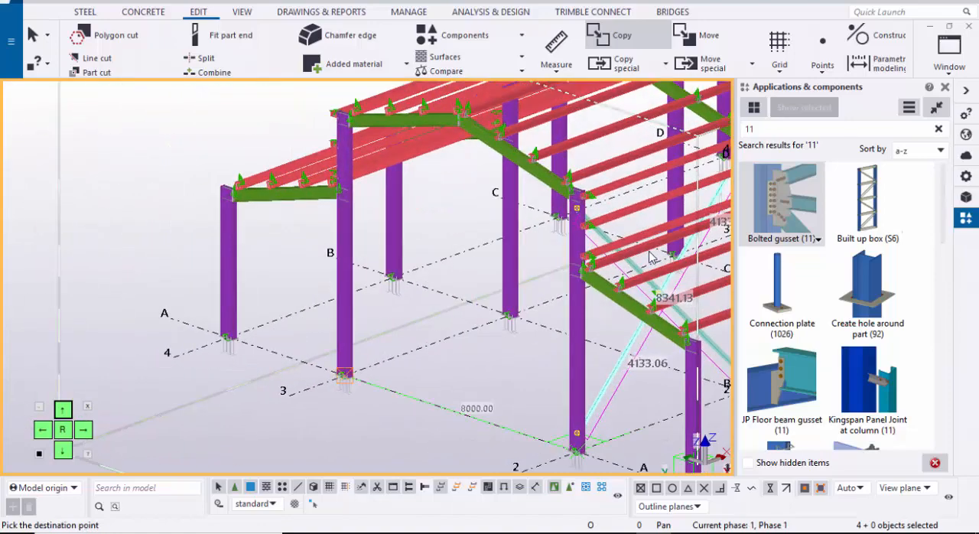
click(345, 375)
scroll(348, 381, down, 1)
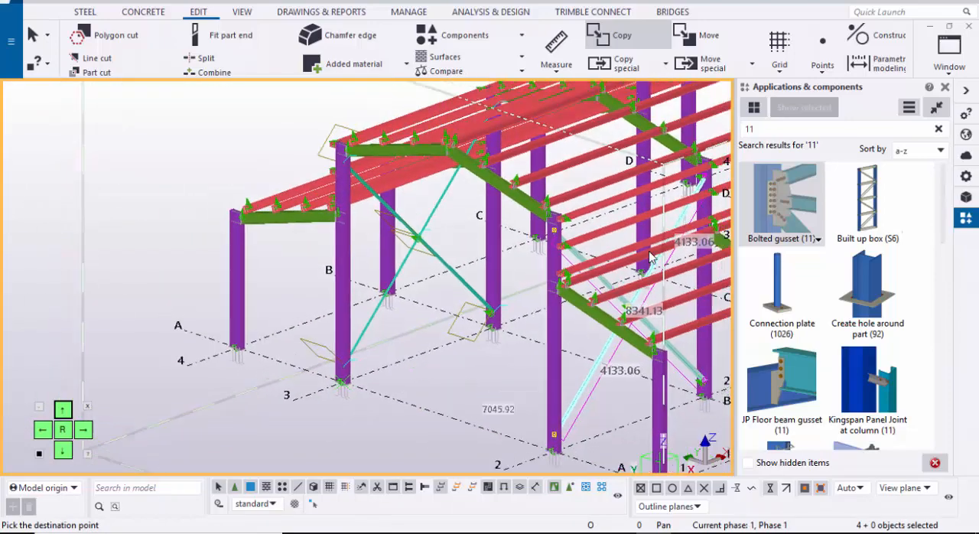
Step: Place another copy of the X-bracing on grid 3 between grids C and D, with column base C-3 as destination
middle_drag(352, 375, 133, 453)
ctrl+middle_drag(228, 344, 260, 348)
scroll(283, 459, up, 5)
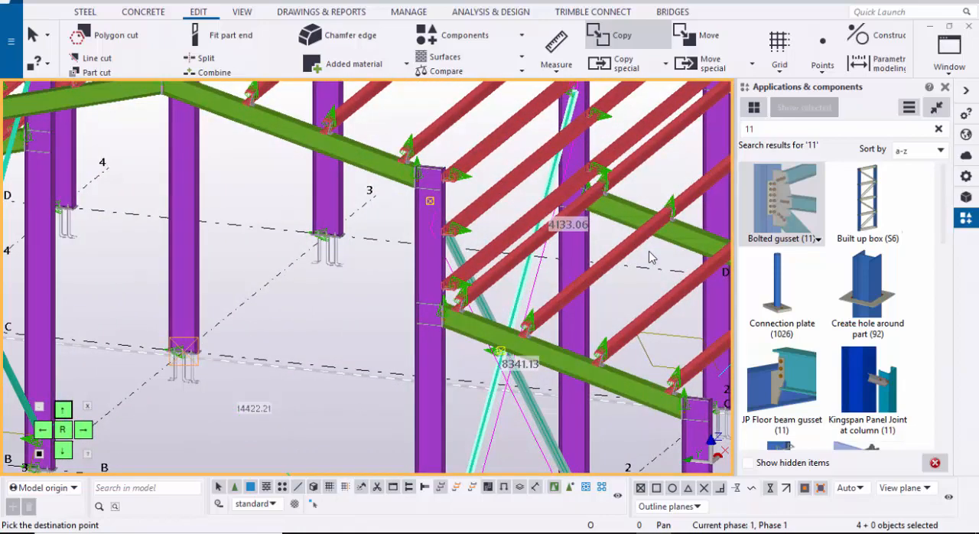
key(Escape)
scroll(284, 244, down, 5)
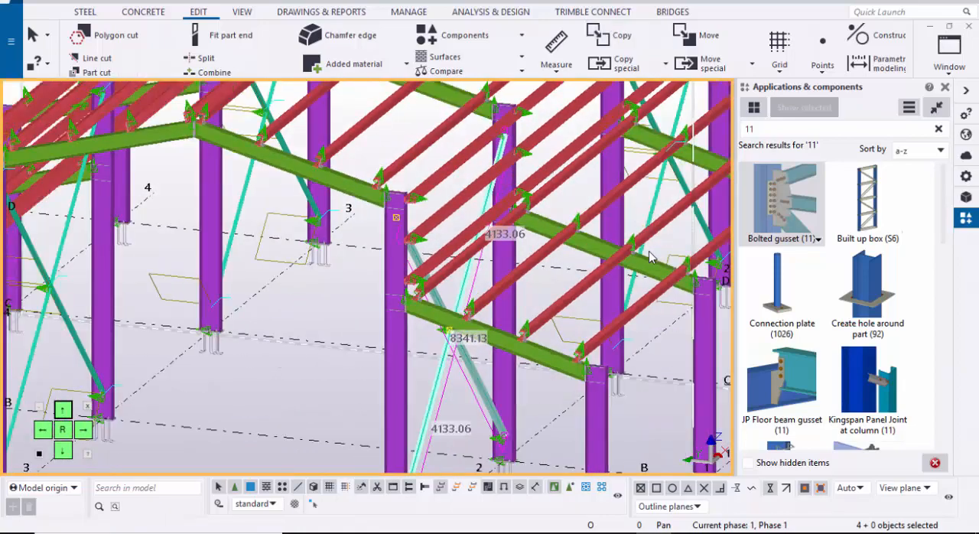
Step: Redraw the 3D view to clear the temporary outlines left around the copied bracing
ctrl+middle_drag(287, 248, 359, 246)
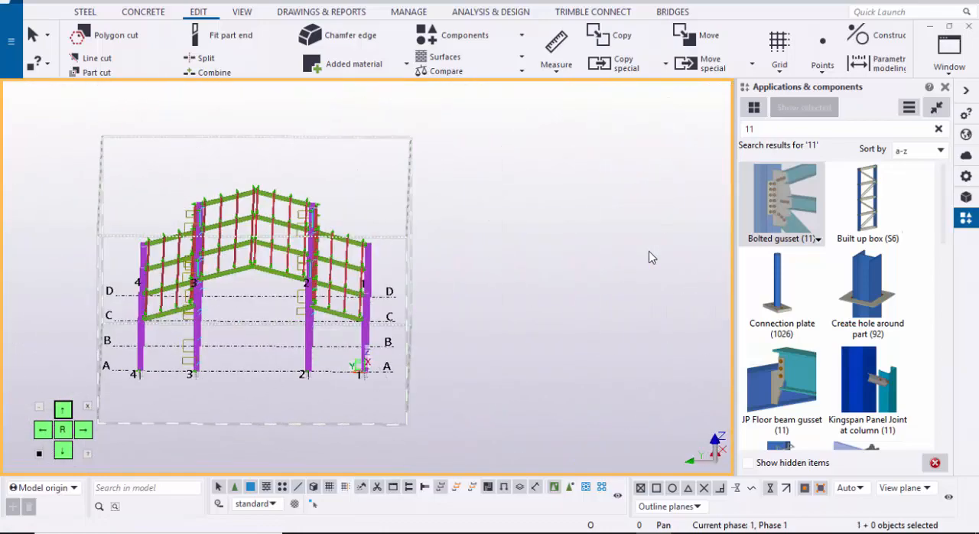
right_click(511, 236)
click(562, 319)
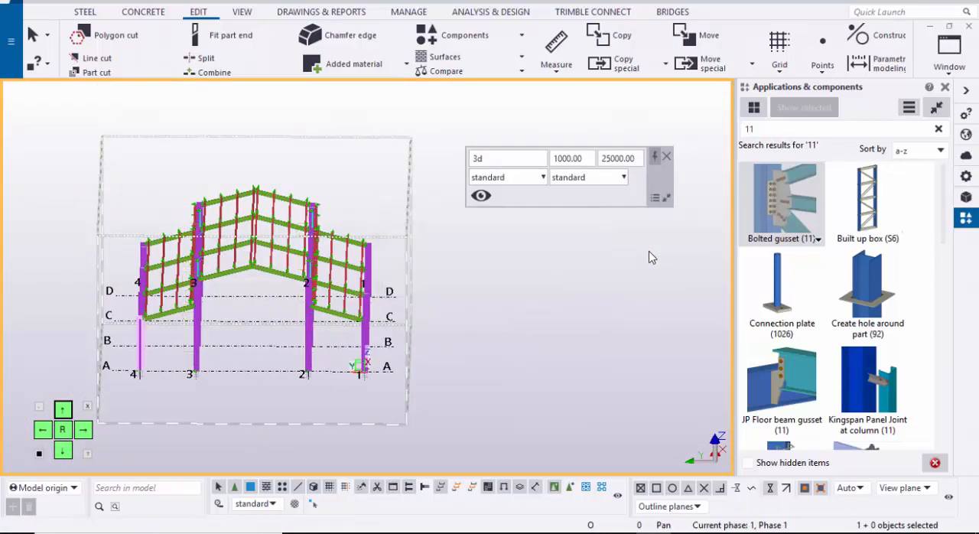
ctrl+middle_drag(649, 257, 648, 257)
scroll(648, 257, up, 1)
scroll(649, 258, up, 2)
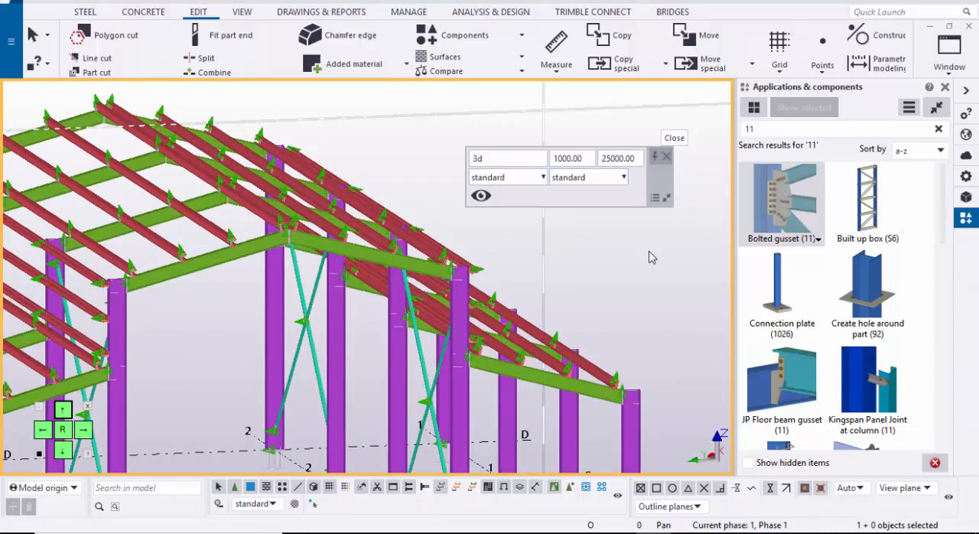
Step: Close the floating view properties and the component catalog to enlarge the modelling area around the roof frames
click(667, 157)
scroll(589, 229, down, 3)
ctrl+middle_drag(589, 230, 520, 230)
scroll(649, 257, up, 8)
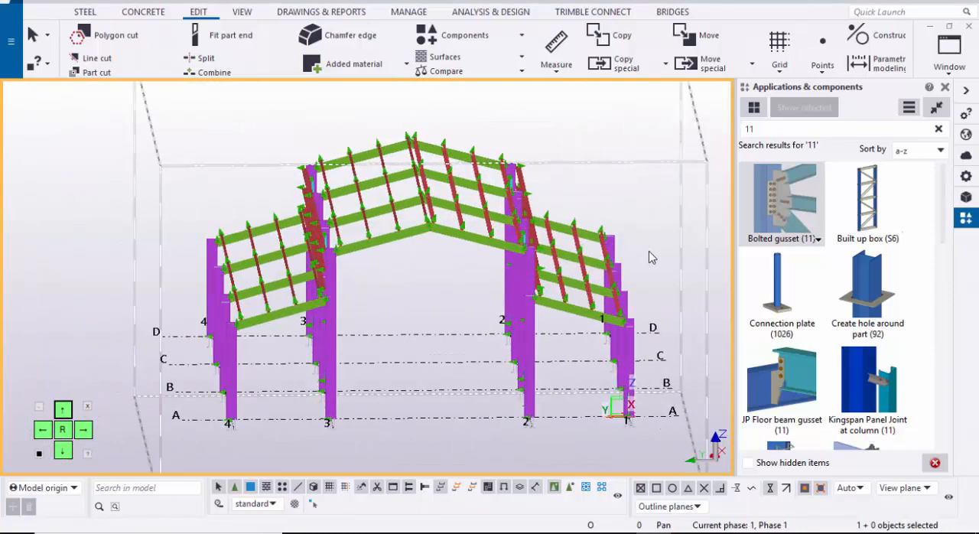
scroll(649, 257, down, 6)
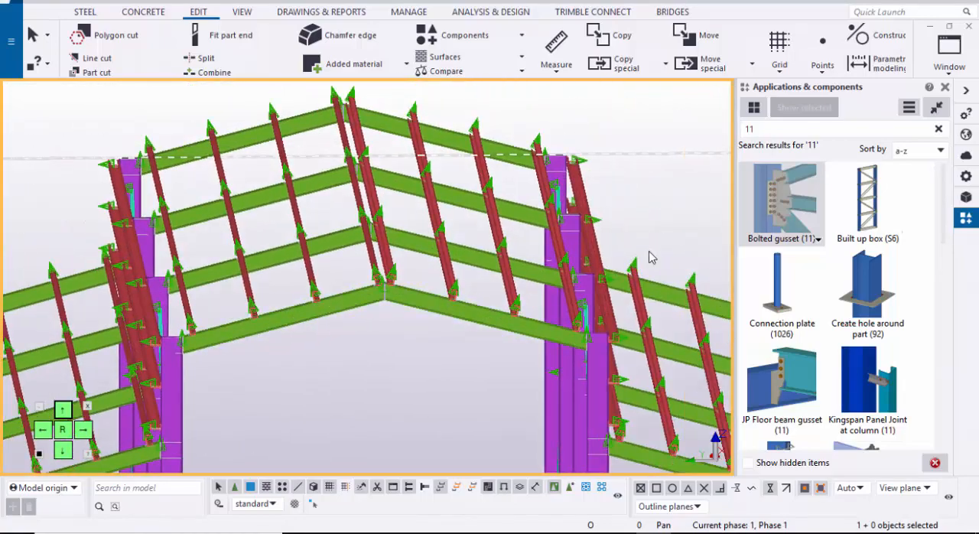
key(ctrl+f)
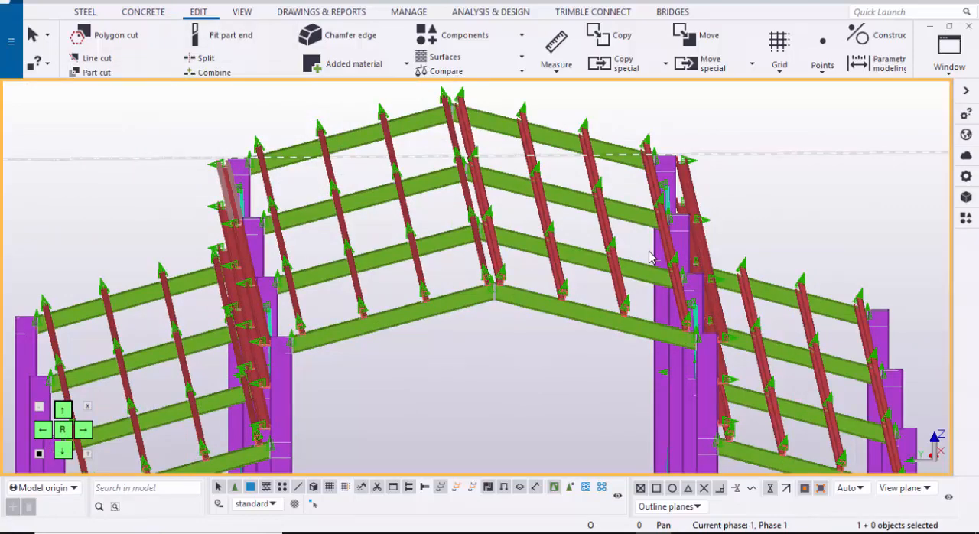
Step: Apply the Steel-beams selection filter so that only beams can be selected
key(ctrl+g)
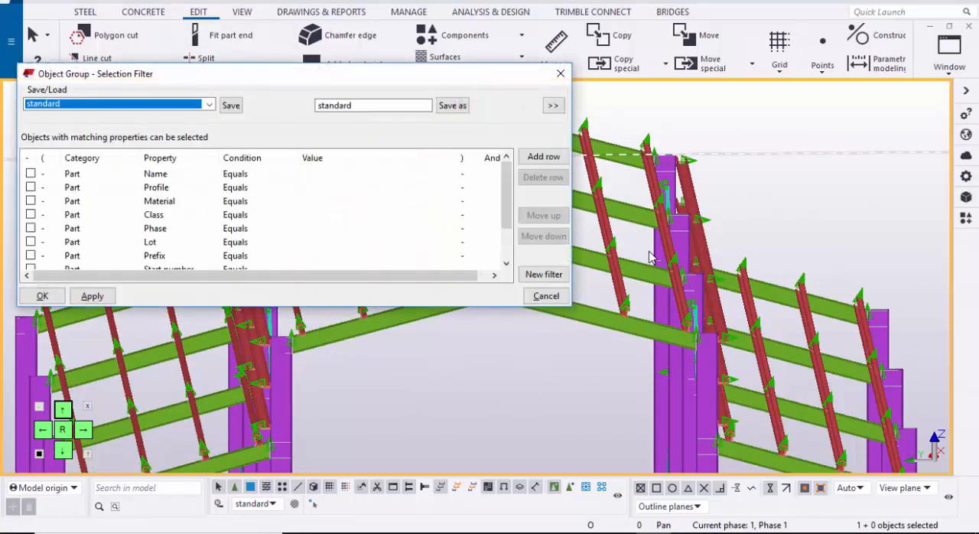
click(209, 104)
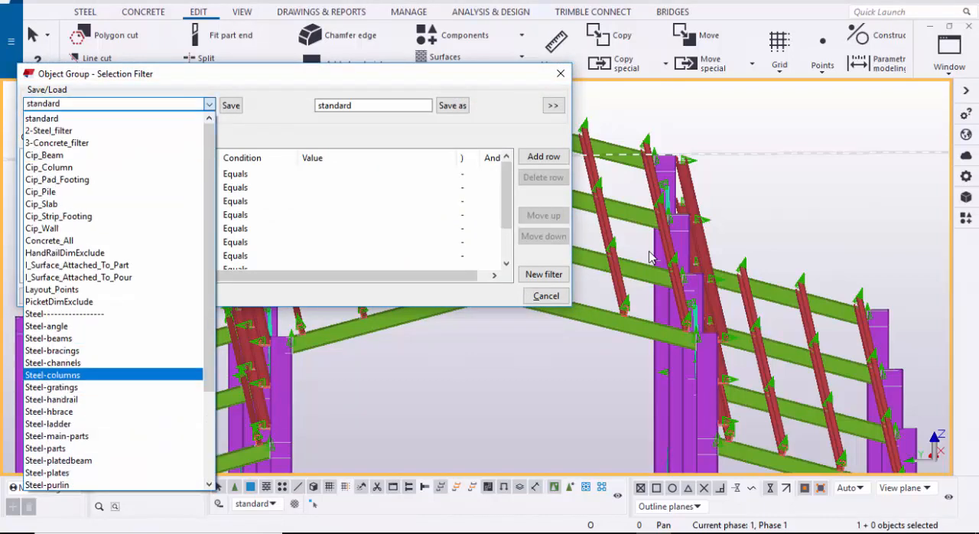
click(49, 338)
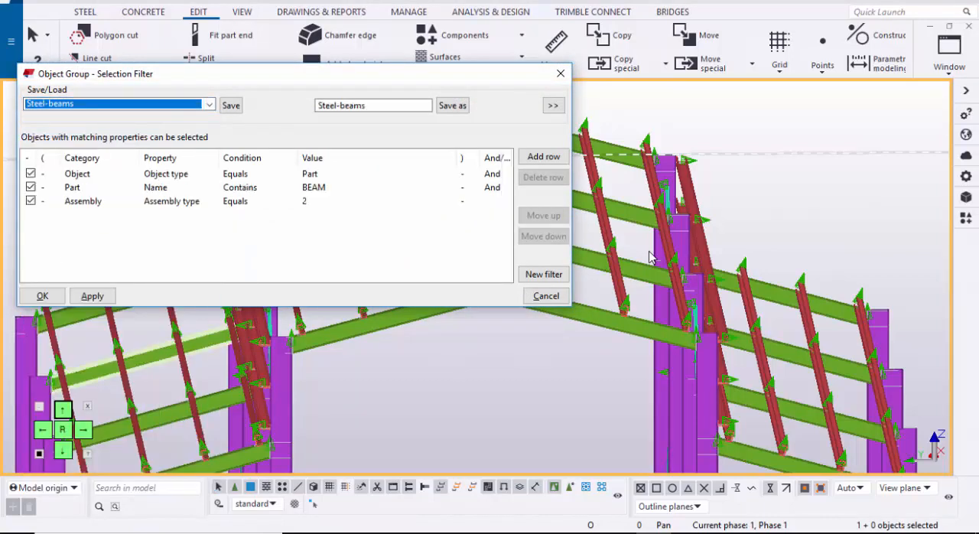
click(92, 297)
click(42, 296)
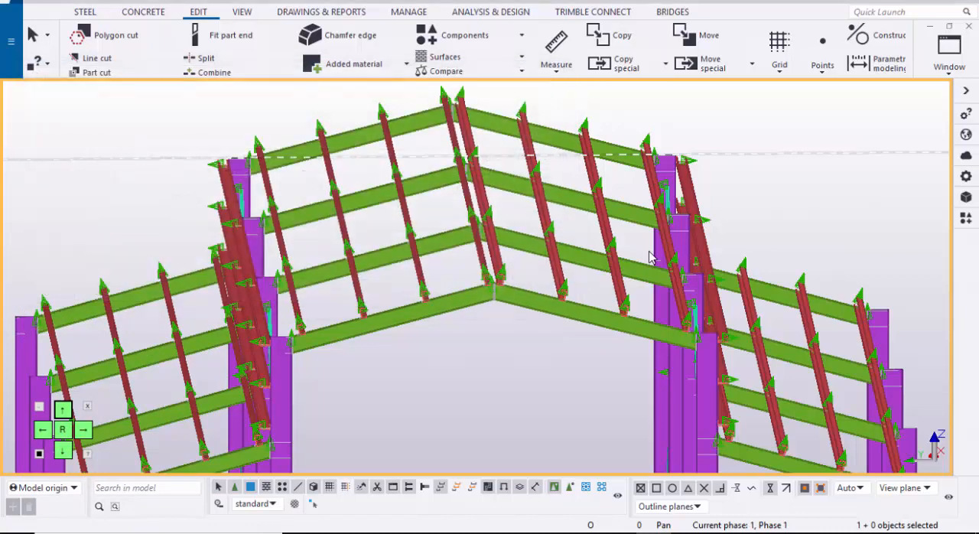
Step: Show only the eight ISMB300 rafters spanning between grids 2 and 3 in the 3D view
scroll(361, 406, down, 3)
scroll(387, 411, down, 2)
ctrl+middle_drag(387, 412, 370, 375)
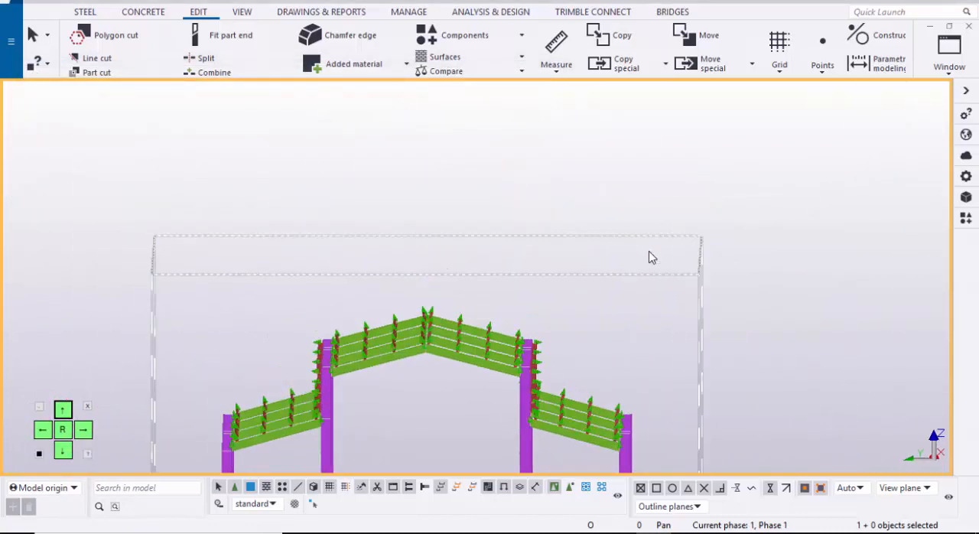
mouse_move(312, 286)
mouse_down()
mouse_move(564, 380)
mouse_move(563, 393)
mouse_move(529, 392)
mouse_up()
scroll(397, 264, down, 5)
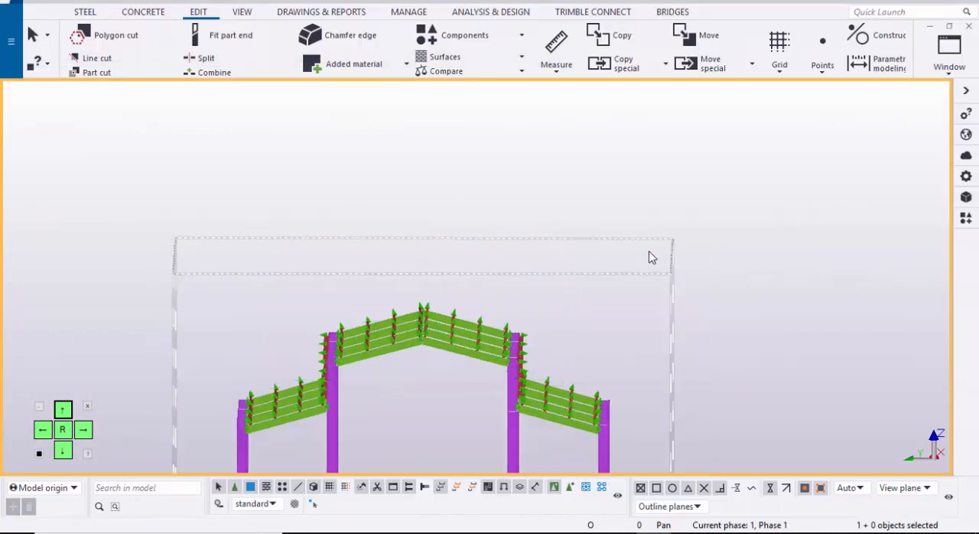
scroll(401, 274, up, 3)
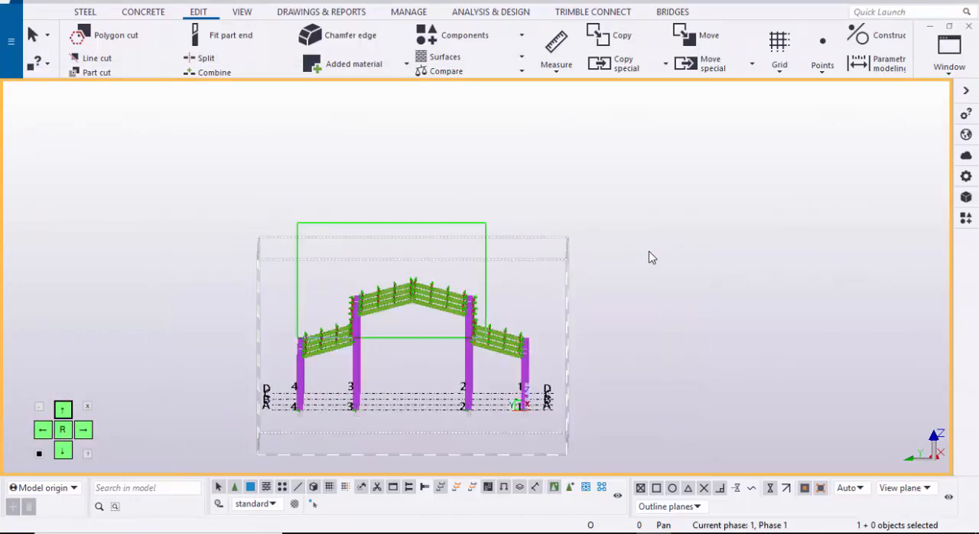
drag(486, 337, 485, 337)
scroll(414, 313, up, 5)
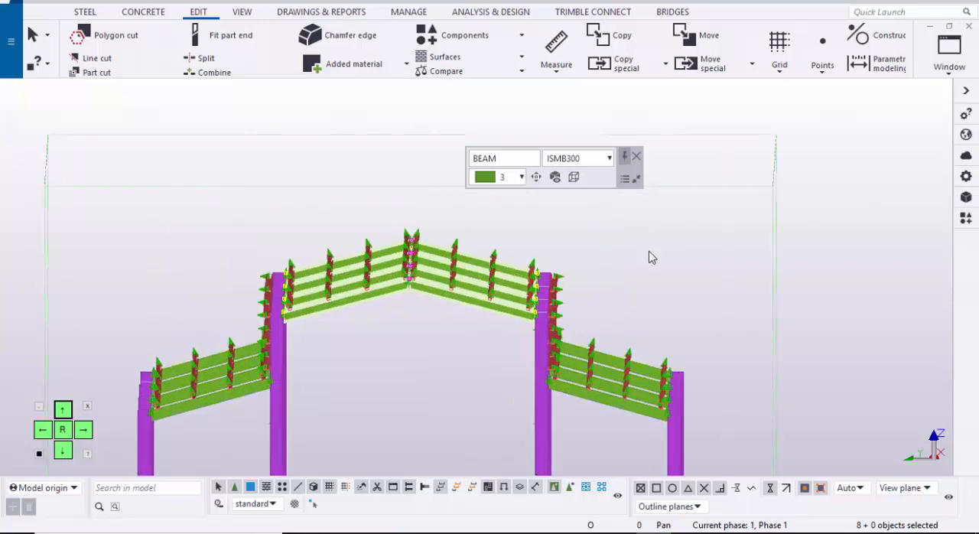
scroll(652, 258, down, 1)
middle_drag(652, 258, 468, 299)
right_click(508, 270)
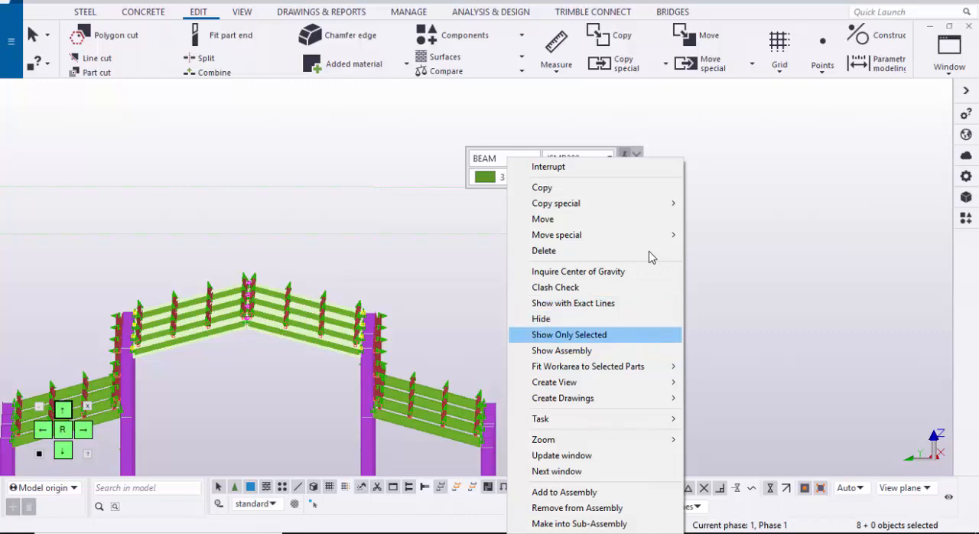
key(Return)
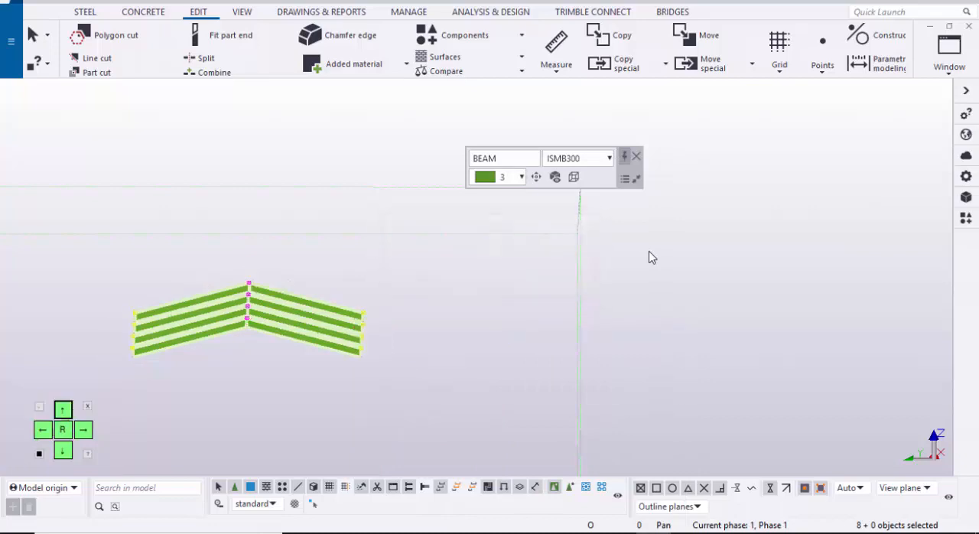
click(652, 257)
key(ctrl+p)
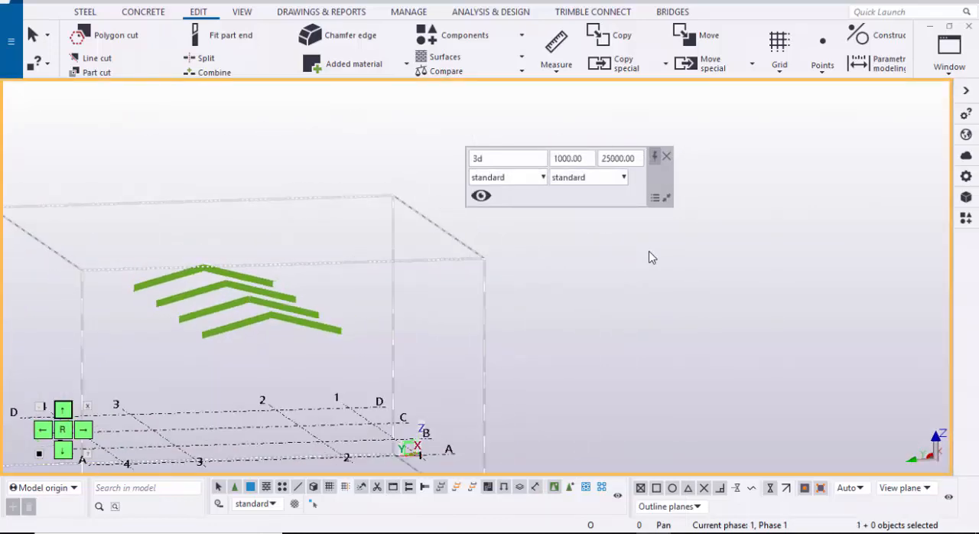
Step: Switch to the GRID @A elevation view and redraw it to restore the full frame
key(ctrl+a)
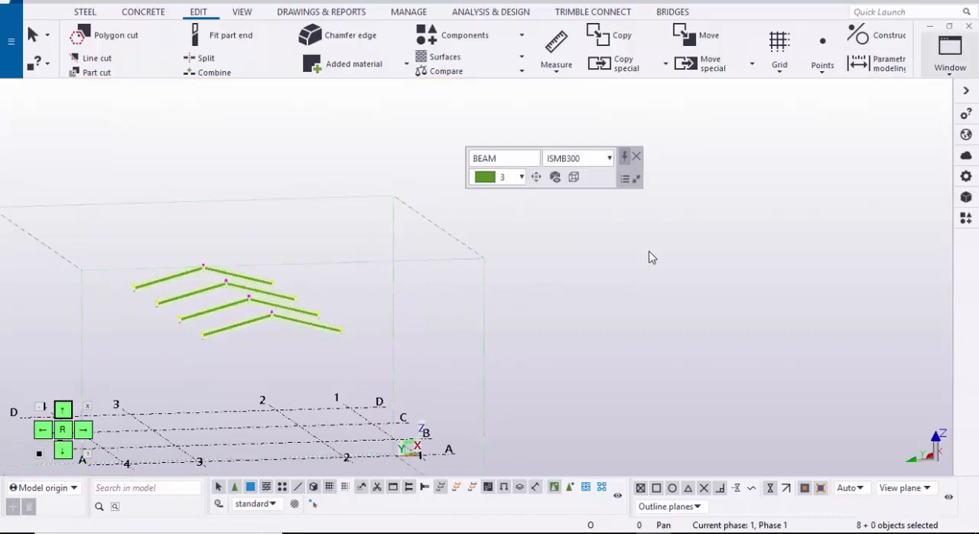
click(949, 55)
click(918, 215)
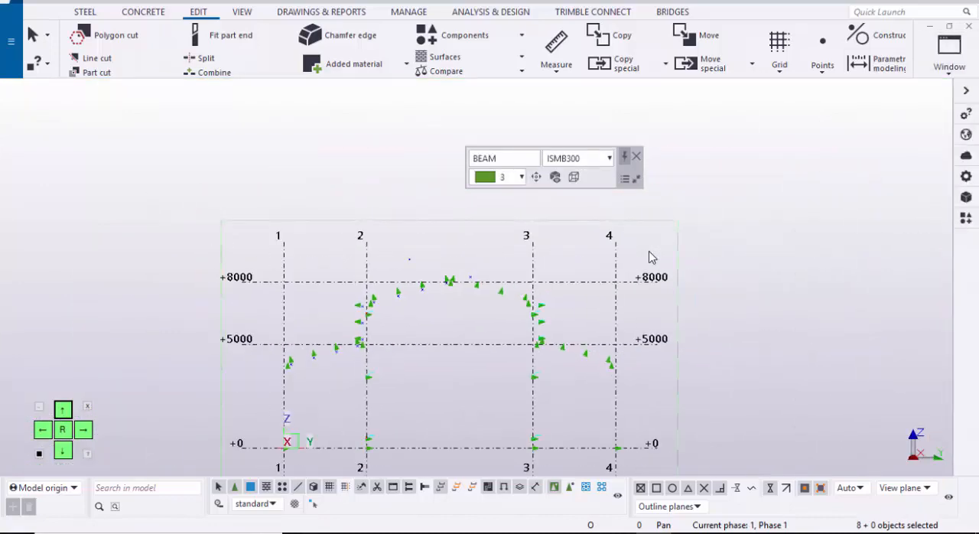
right_click(365, 334)
click(417, 231)
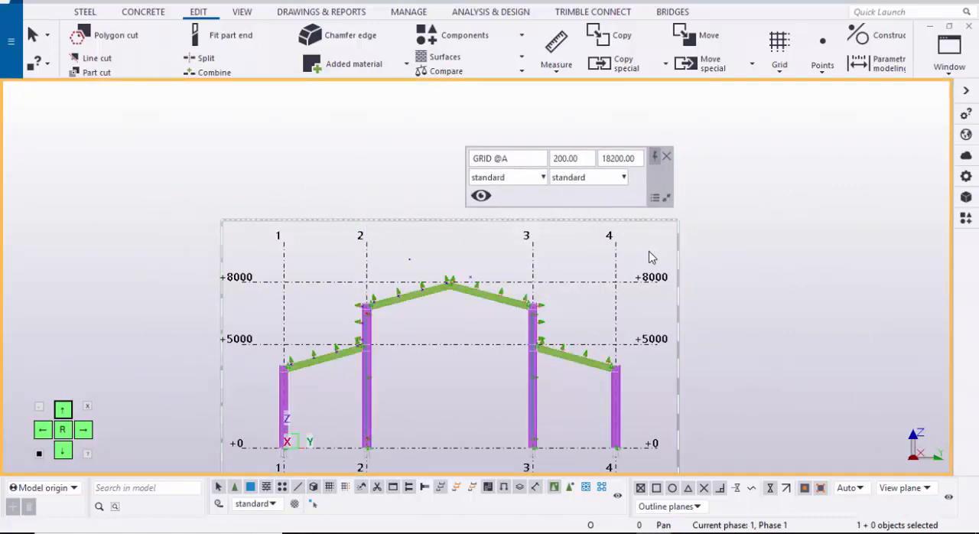
Step: Select the central rafters between grids 2 and 3 in the grid A elevation and show only those beams
scroll(648, 252, up, 3)
scroll(648, 253, down, 6)
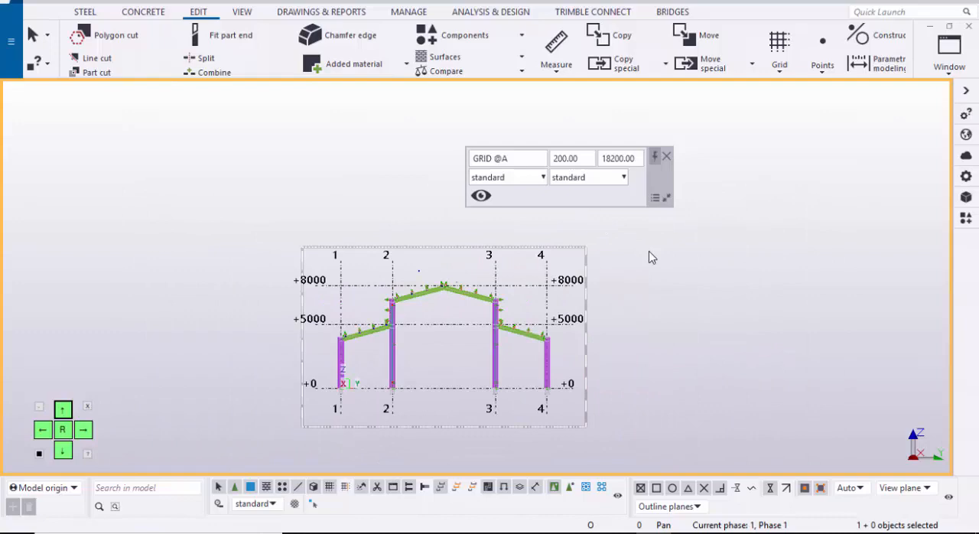
drag(228, 208, 526, 308)
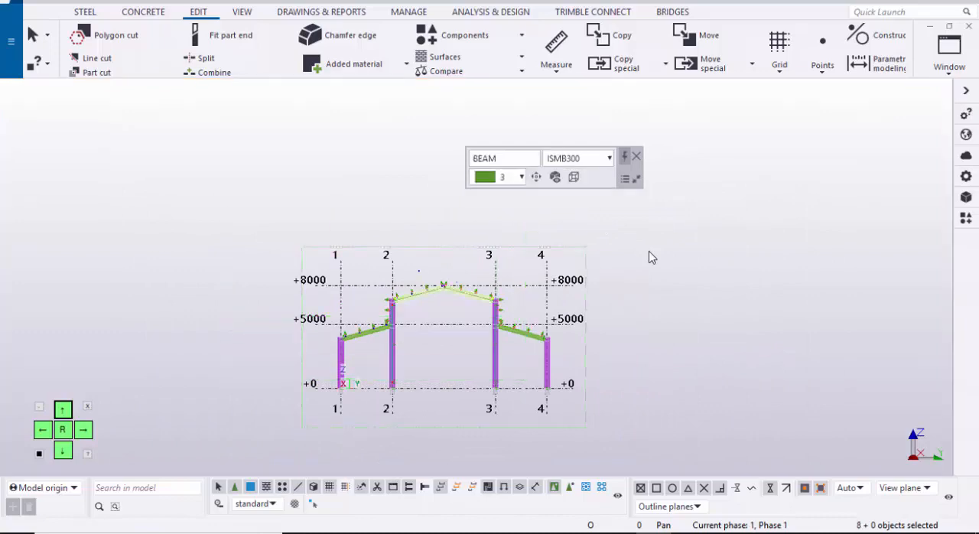
scroll(649, 256, up, 3)
right_click(649, 256)
key(Down)
key(Down)
key(Down)
key(Down)
key(Down)
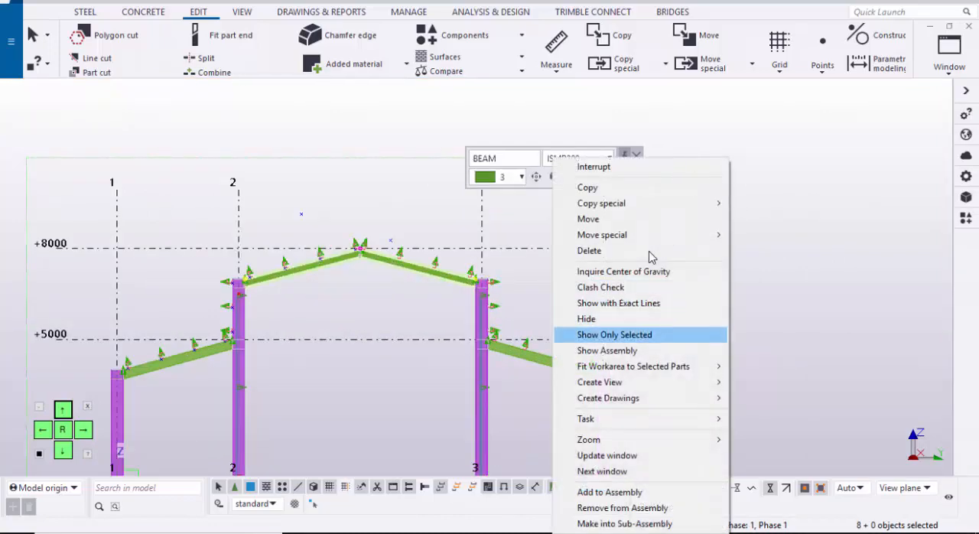
key(Up)
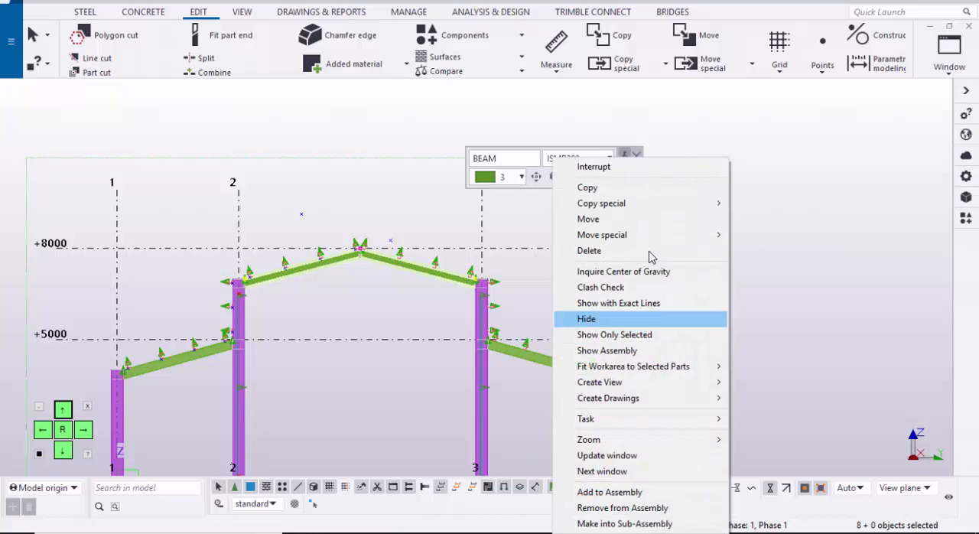
key(Up)
key(Down)
key(Down)
key(Return)
click(650, 254)
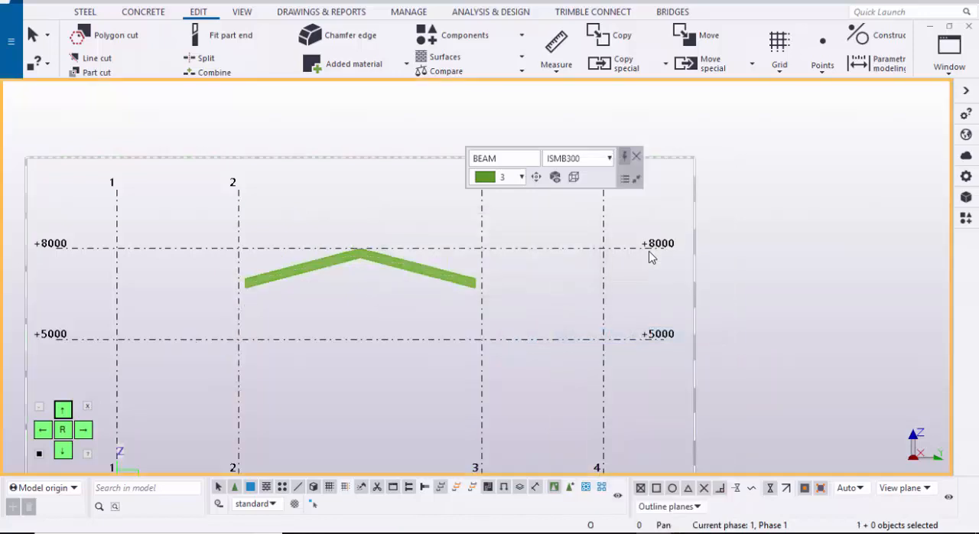
Step: Align the work plane with the sloping rafter at grid 2 using the Work plane tool
scroll(649, 254, up, 6)
scroll(649, 251, up, 2)
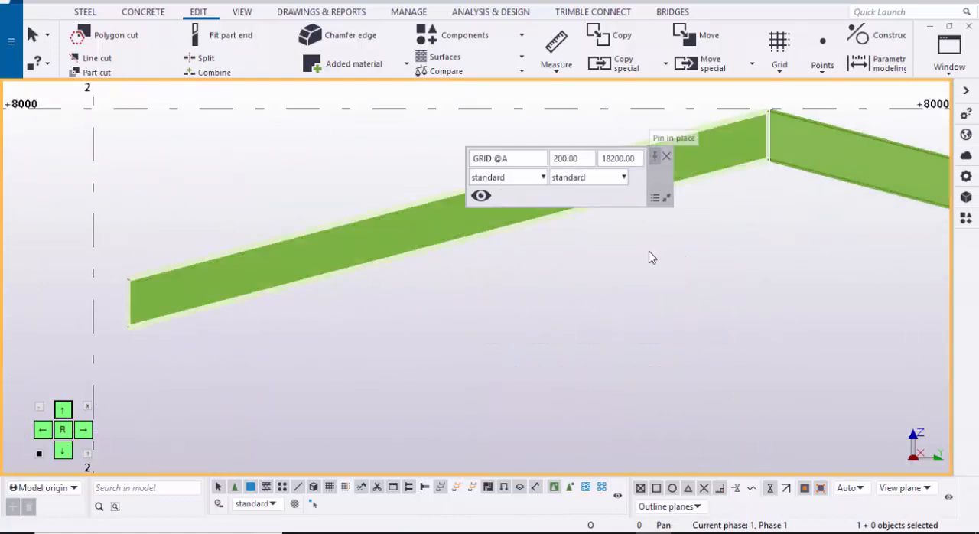
key(Escape)
scroll(649, 257, down, 3)
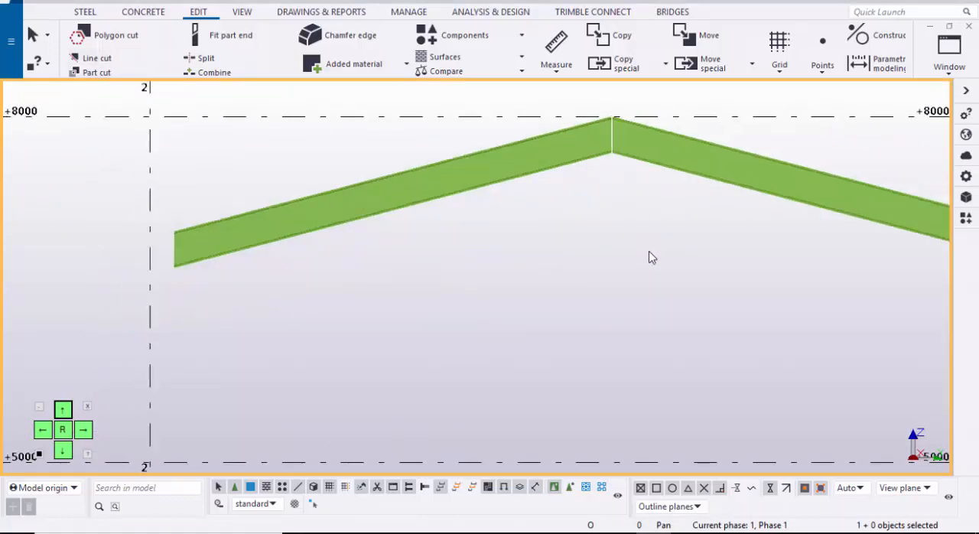
click(243, 12)
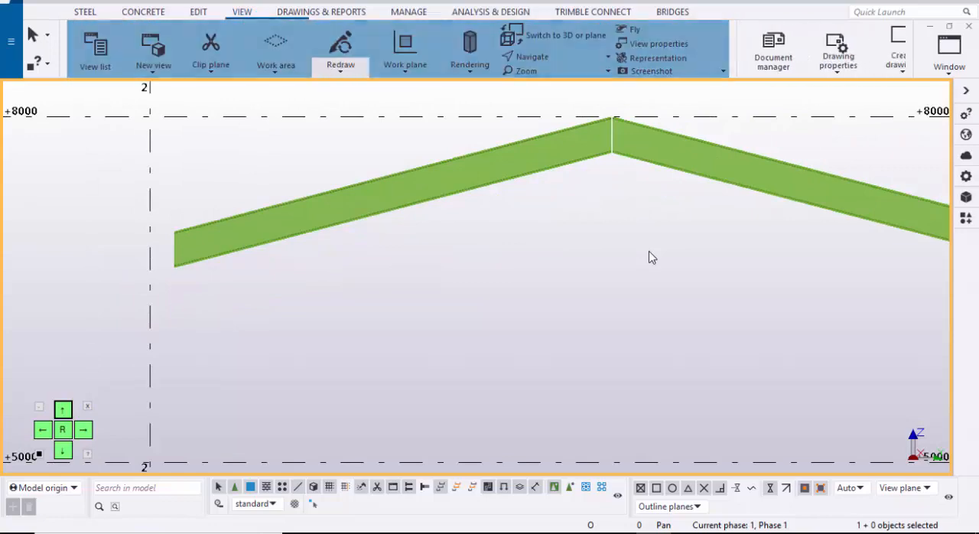
click(405, 50)
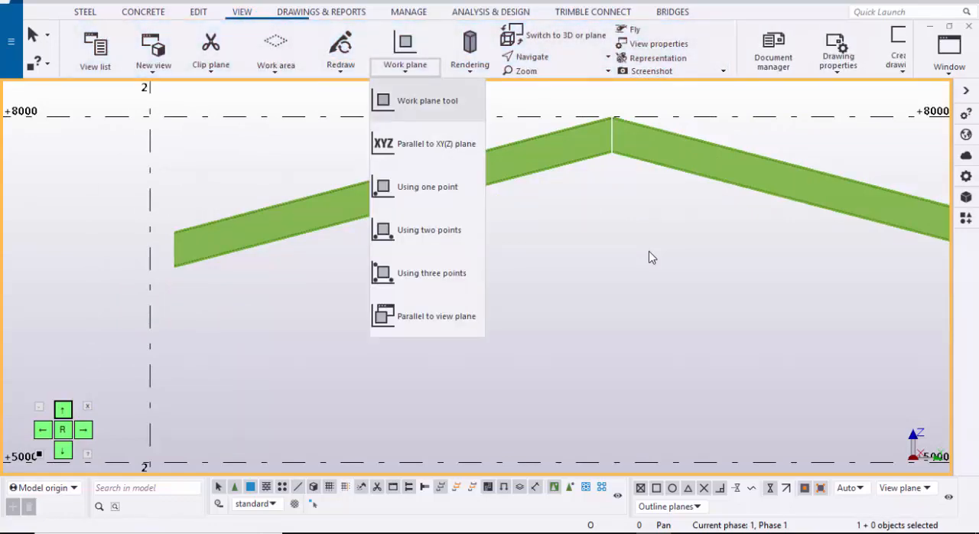
click(427, 100)
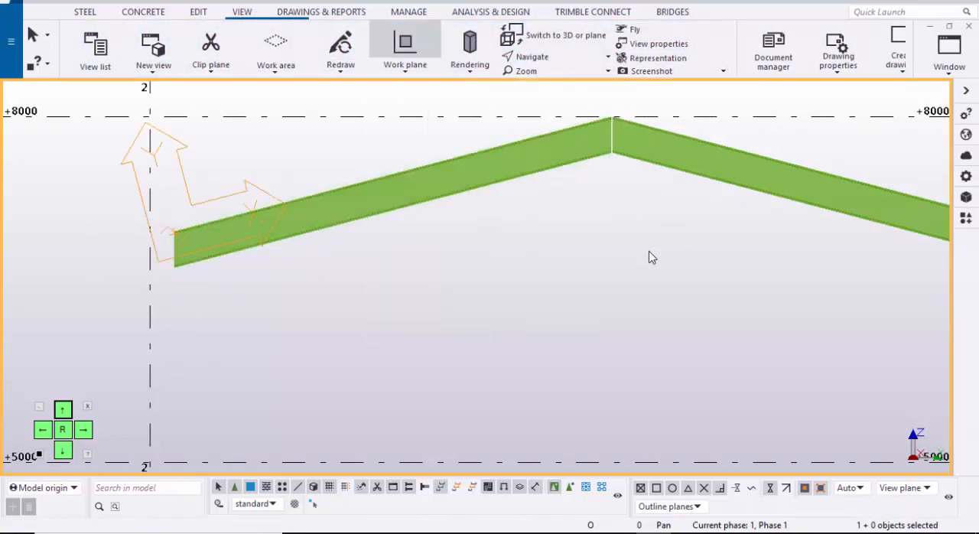
click(175, 233)
middle_drag(345, 107, 310, 181)
right_click(324, 123)
click(364, 131)
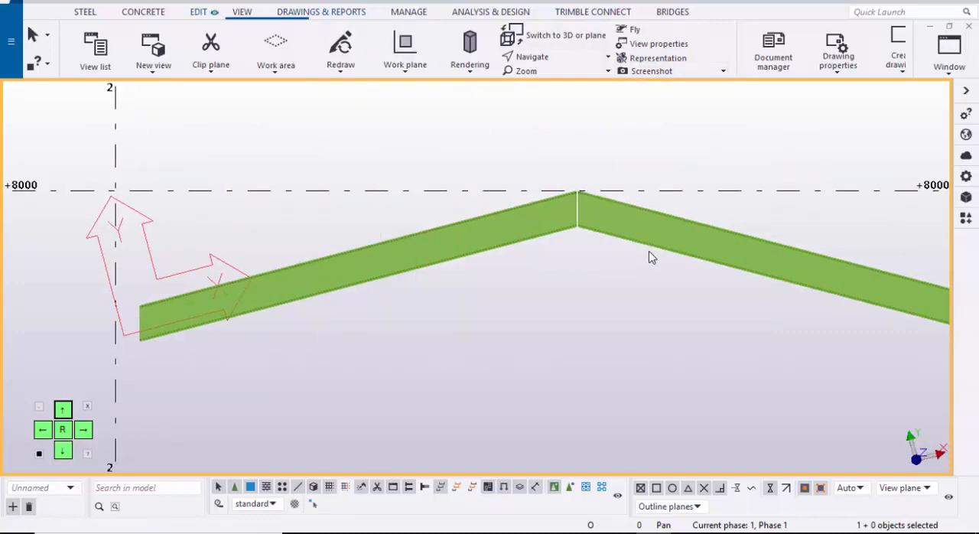
Step: Add construction points at the upper corners of the grid 2 rafter, one at its eave end and one at the ridge
click(198, 12)
click(822, 60)
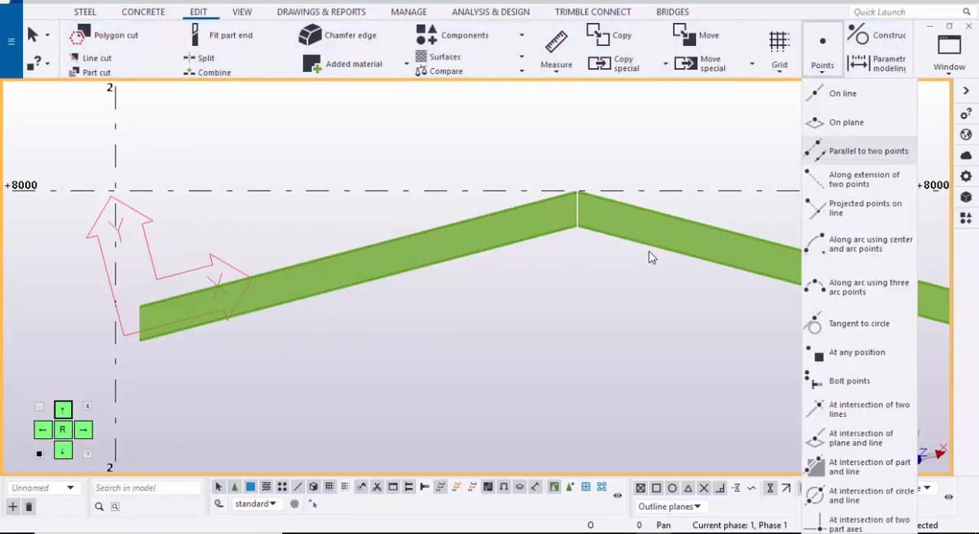
click(857, 352)
middle_drag(233, 316, 349, 289)
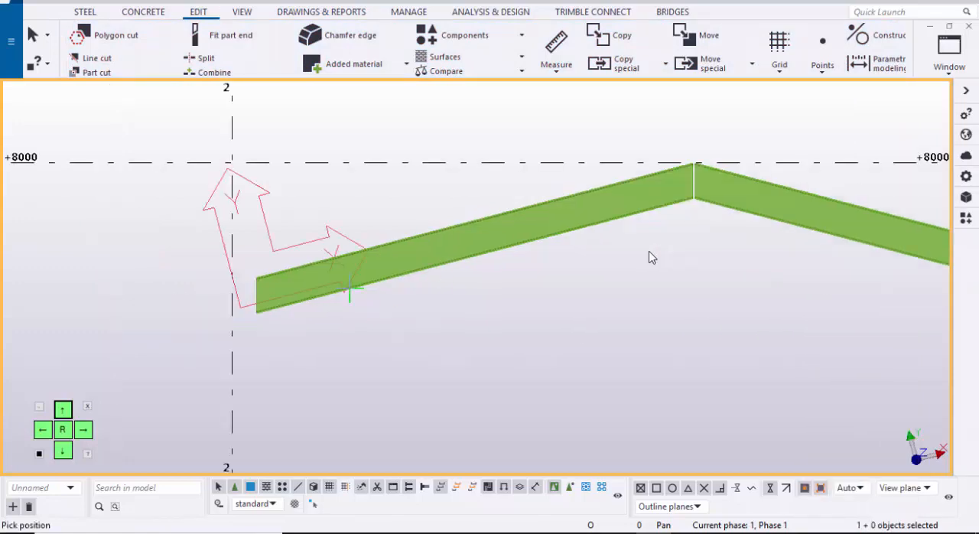
scroll(245, 283, up, 6)
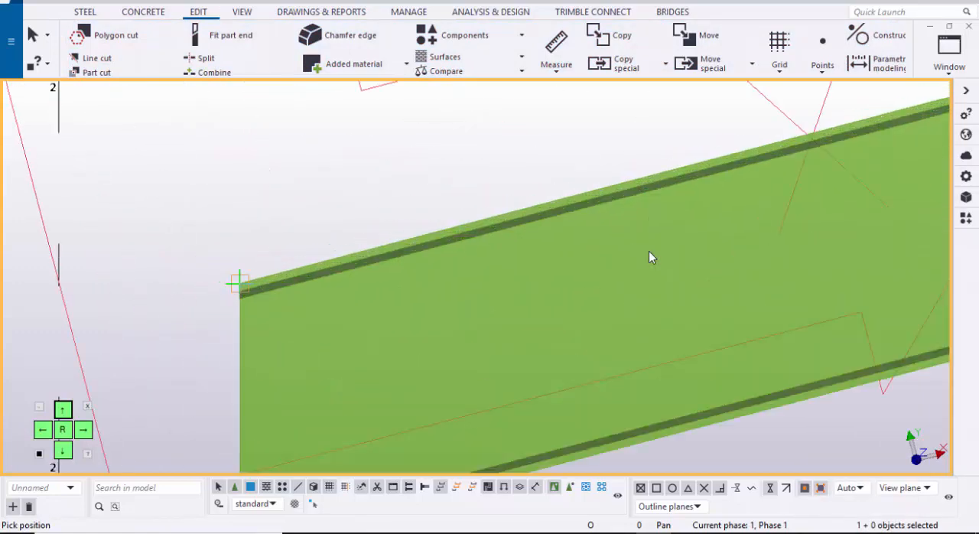
scroll(145, 270, down, 4)
middle_drag(607, 245, 148, 370)
scroll(528, 209, up, 3)
scroll(571, 200, up, 3)
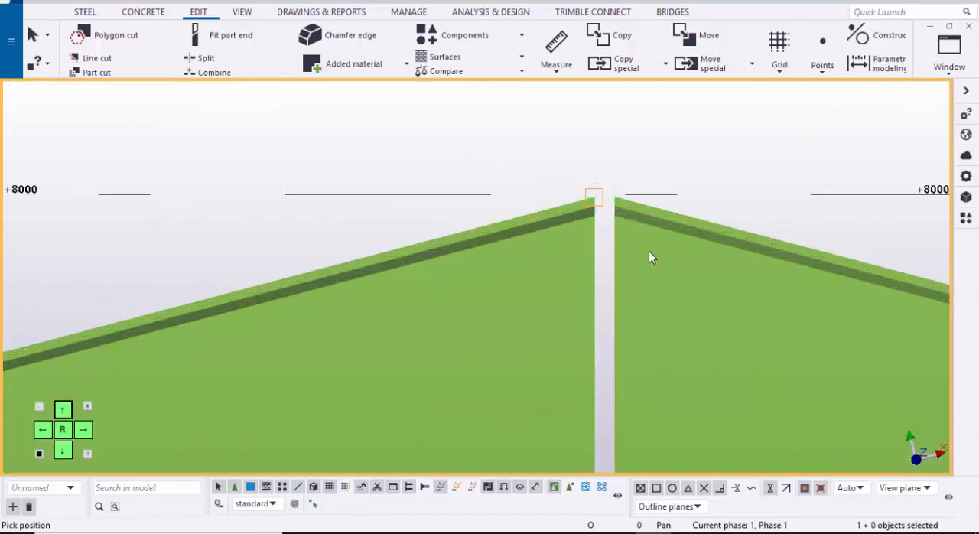
right_click(476, 140)
click(505, 146)
scroll(535, 268, down, 2)
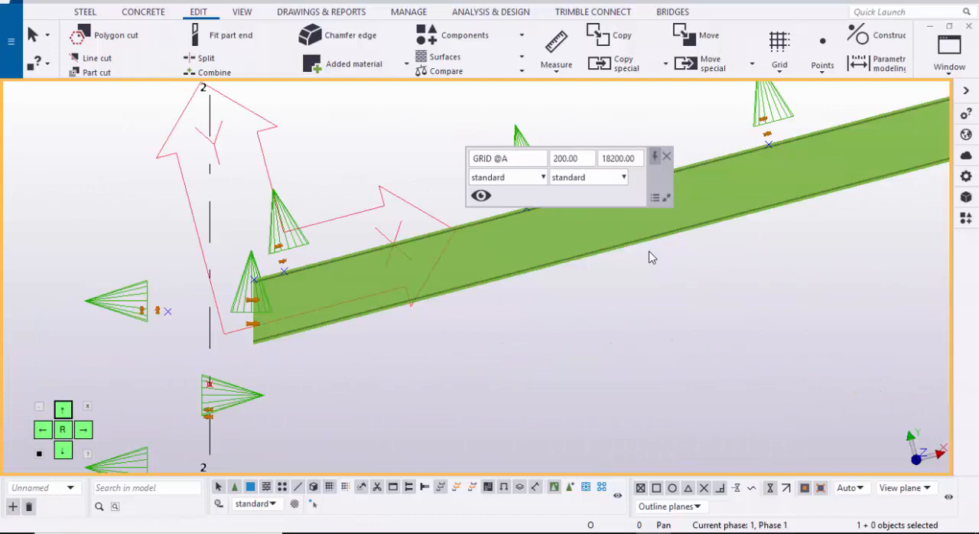
Step: Redraw the grid A elevation to bring back the hidden columns, rafters and purlin components
right_click(357, 148)
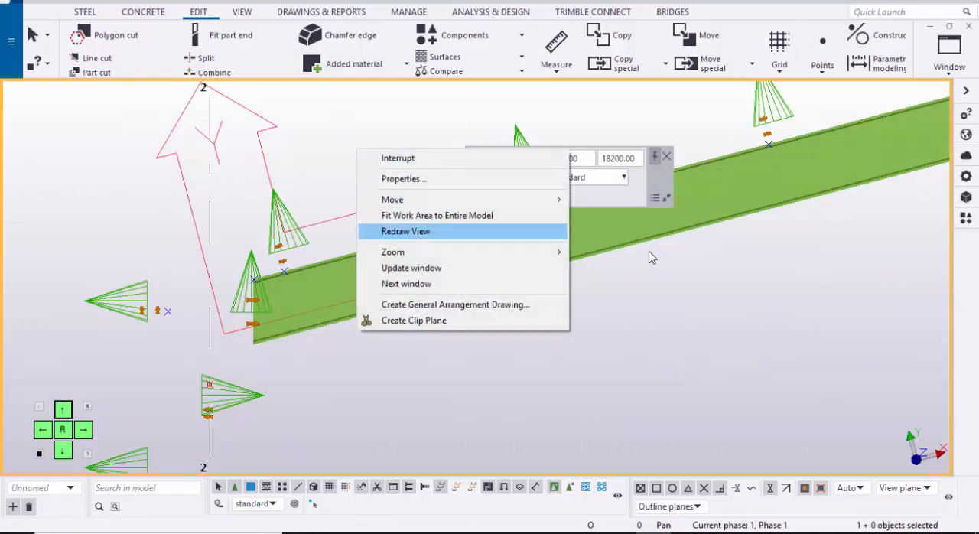
click(429, 230)
scroll(652, 258, down, 8)
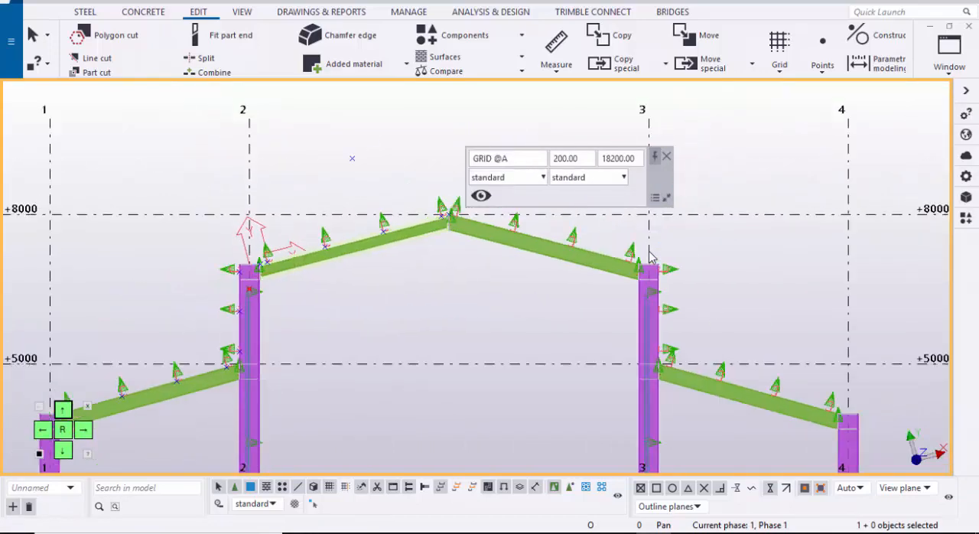
scroll(652, 258, up, 2)
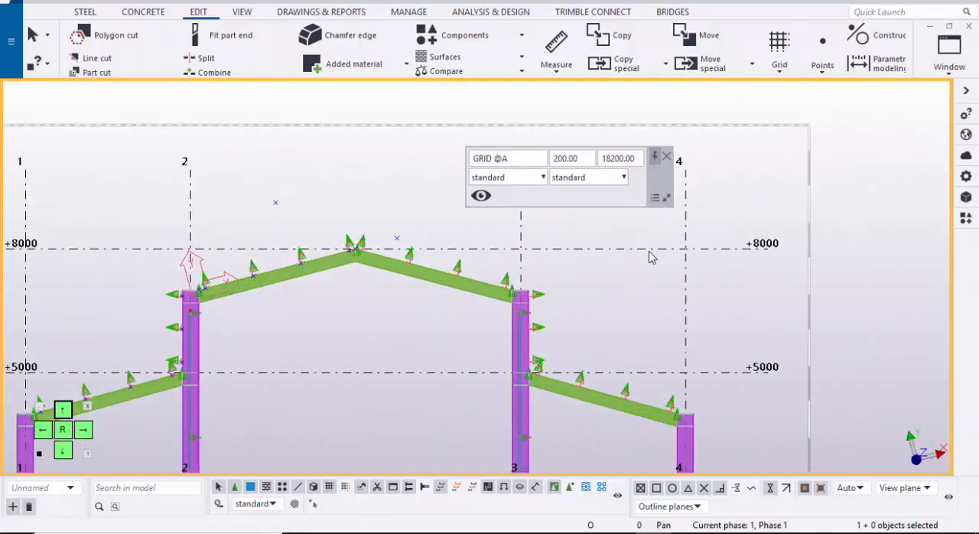
scroll(652, 258, up, 1)
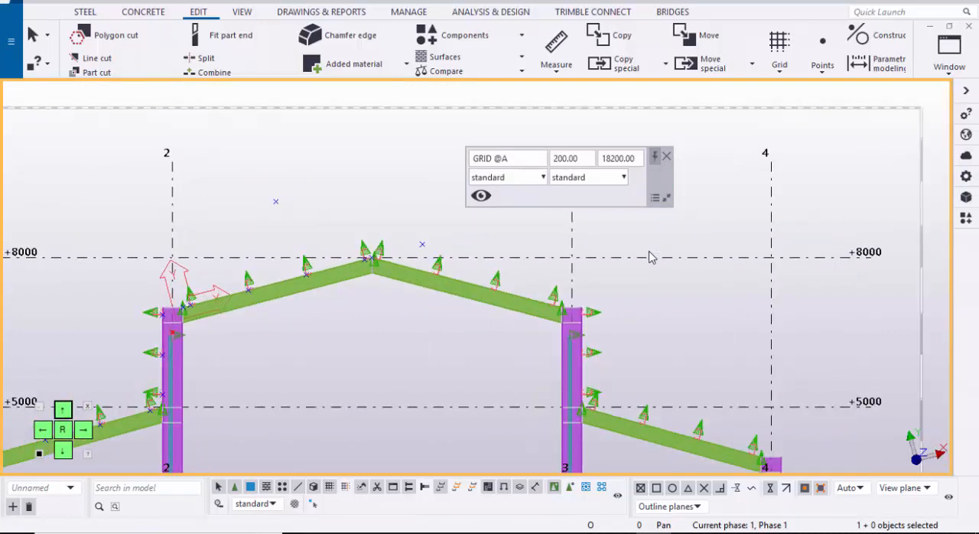
key(Escape)
scroll(652, 258, down, 1)
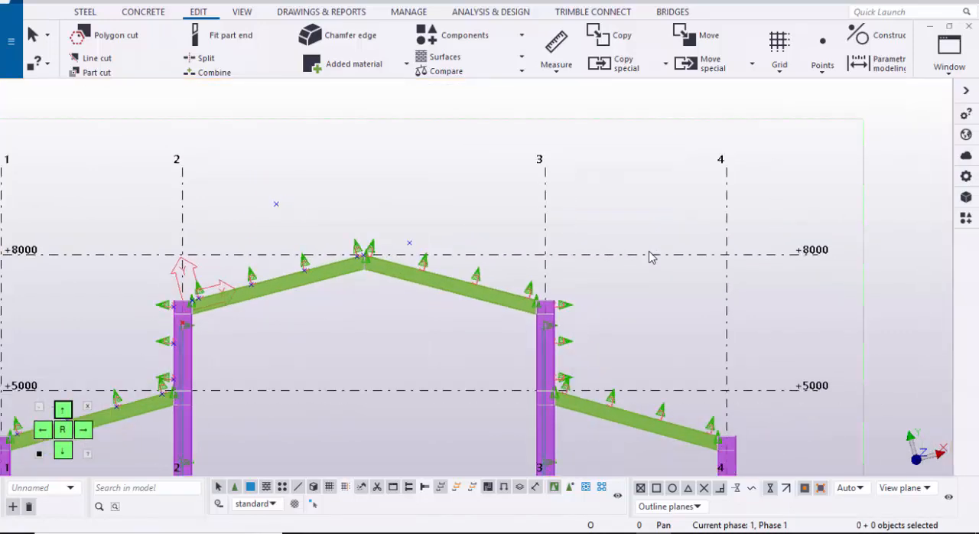
Step: Set the object selection filter back to standard in place of Steel-beams
key(ctrl+g)
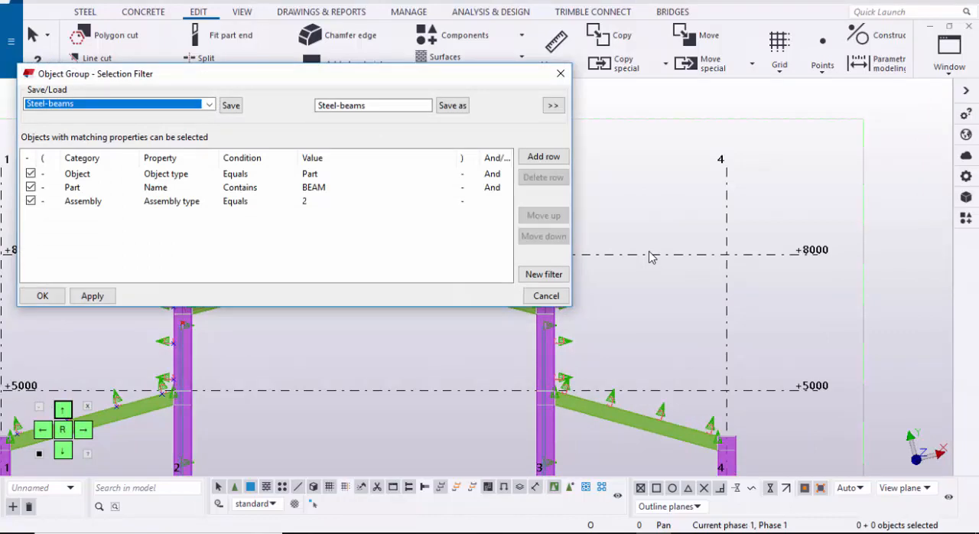
key(alt+Down)
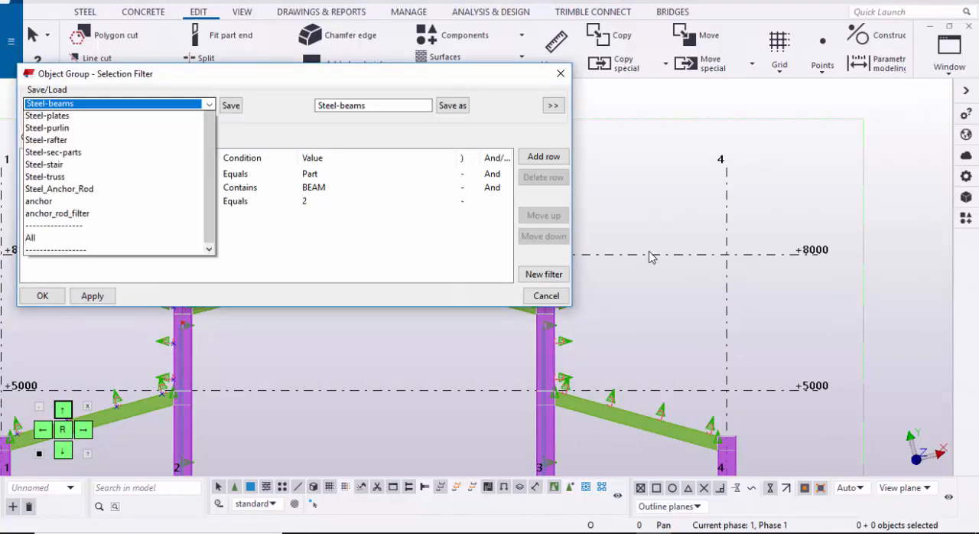
scroll(651, 258, up, 4)
key(Up)
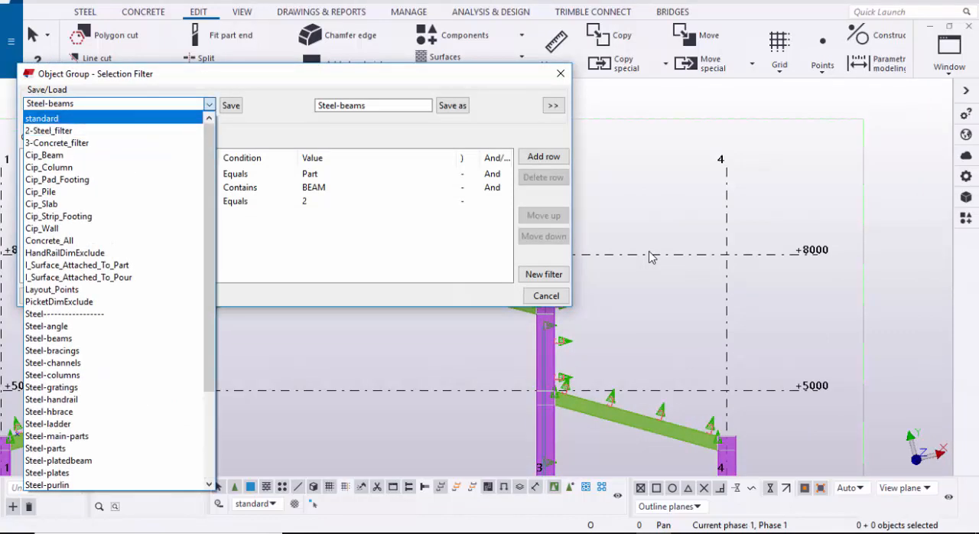
key(Return)
key(Return)
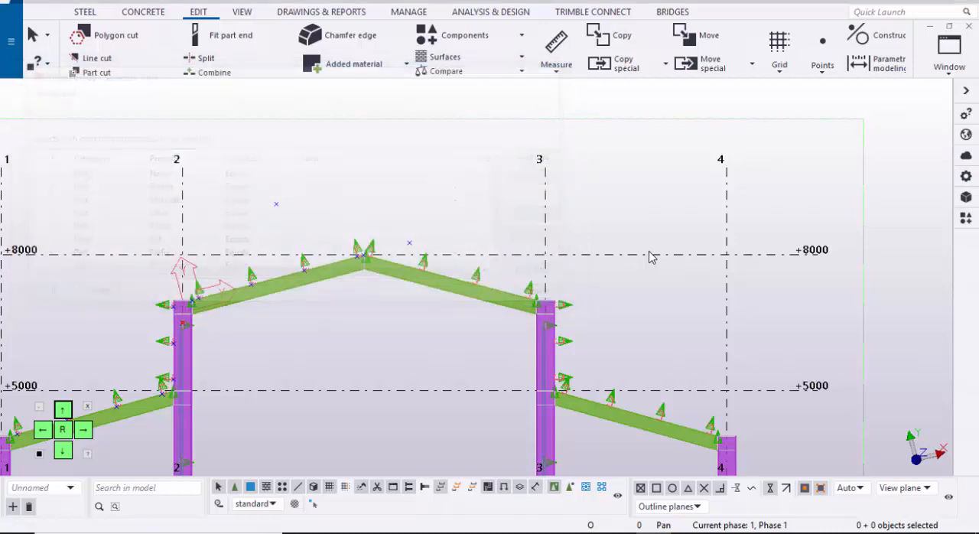
Step: Select the two ISMB300 ridge rafters on grid A between grids 2 and 3 and hide everything else
click(652, 258)
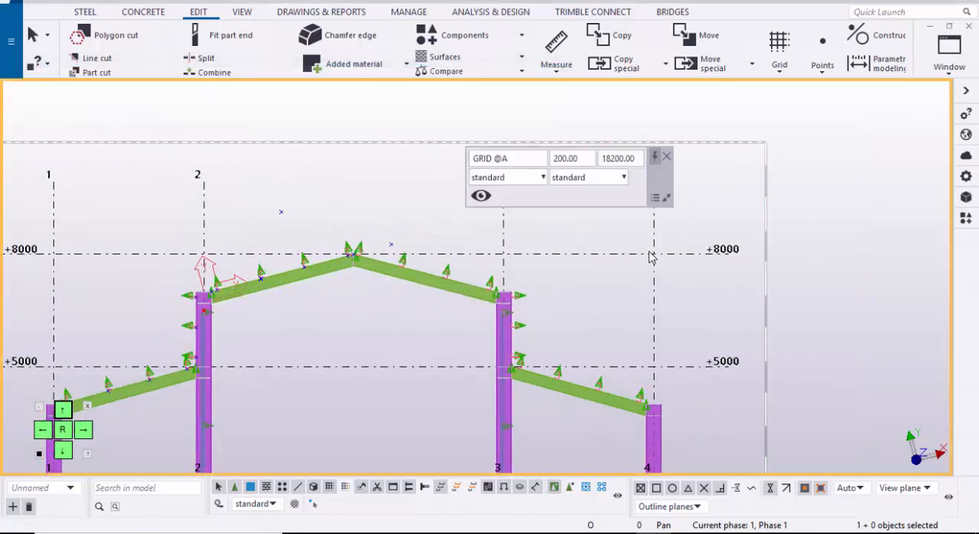
key(Escape)
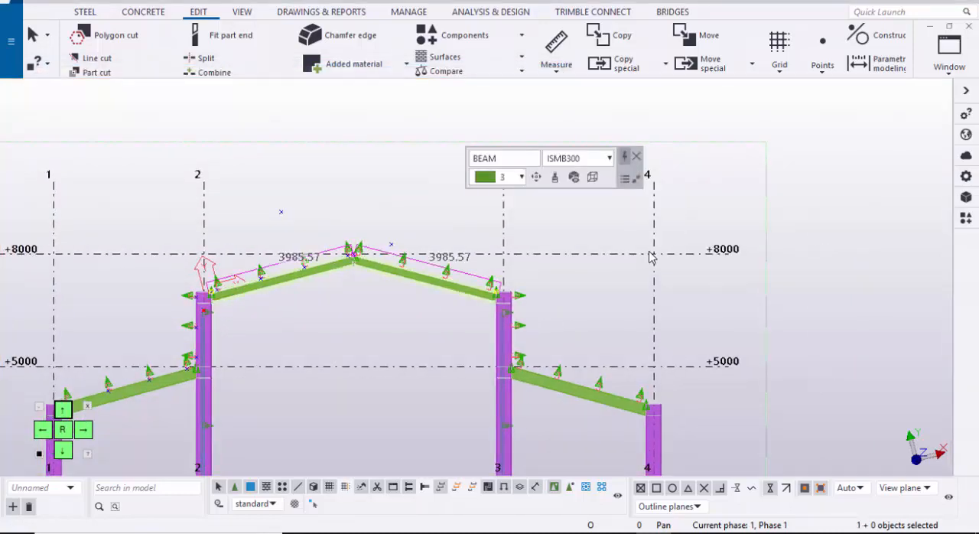
right_click(333, 188)
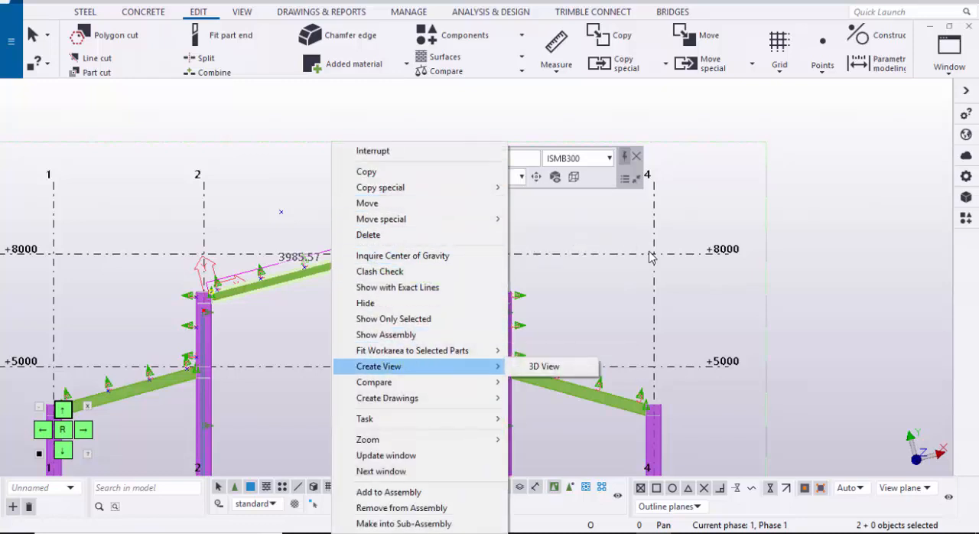
mouse_move(375, 382)
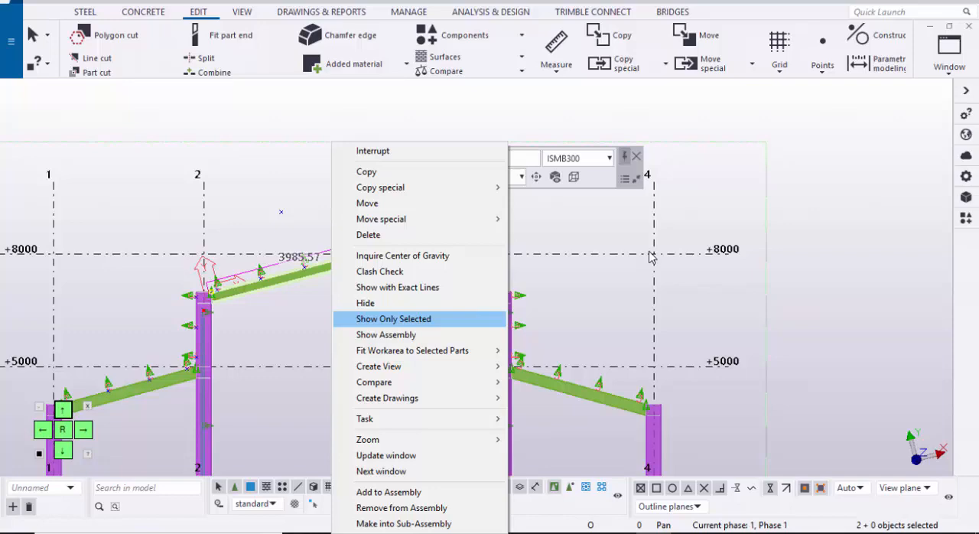
click(393, 319)
click(306, 317)
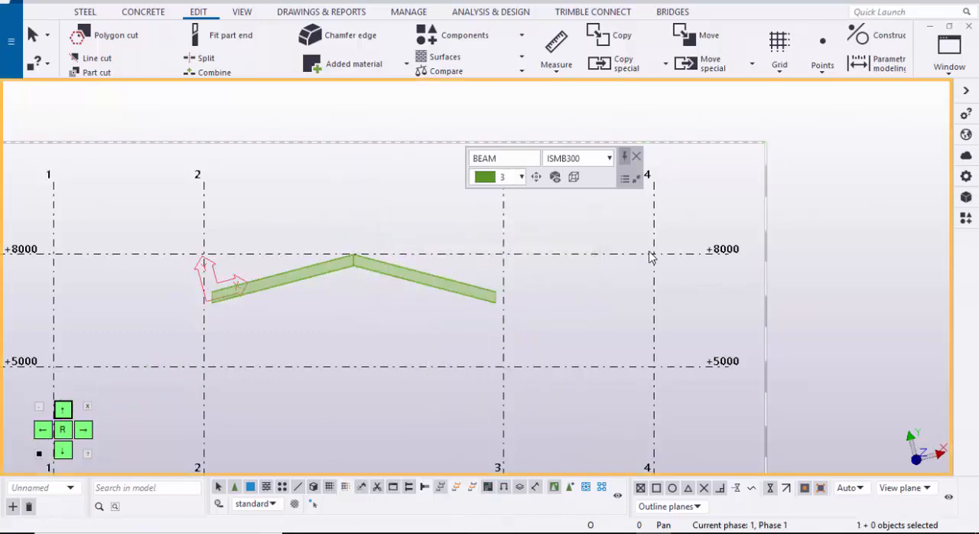
scroll(224, 303, up, 3)
scroll(649, 257, up, 5)
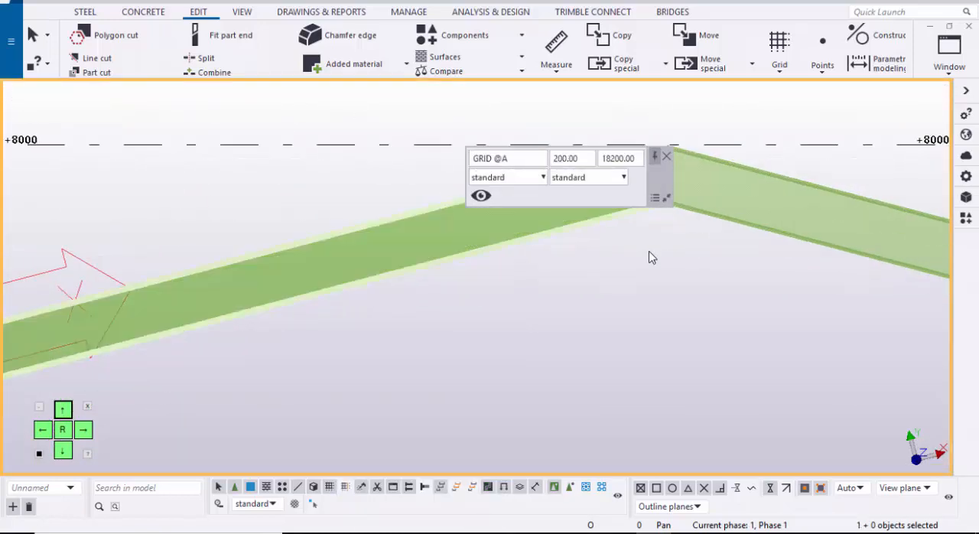
scroll(649, 257, up, 3)
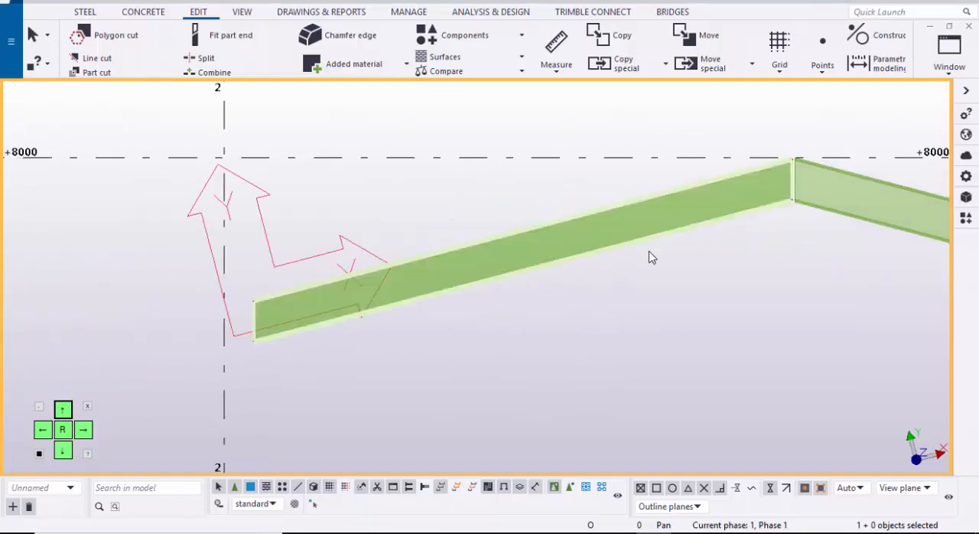
Step: Add construction points on the rafter beside grid 2, at its upper eave-end corner and its upper ridge corner
click(823, 58)
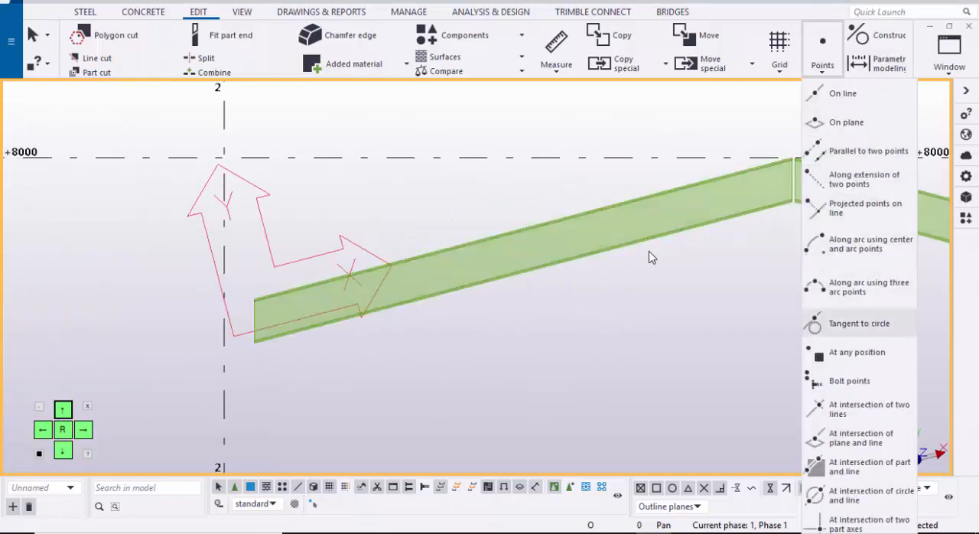
click(850, 352)
scroll(648, 257, up, 5)
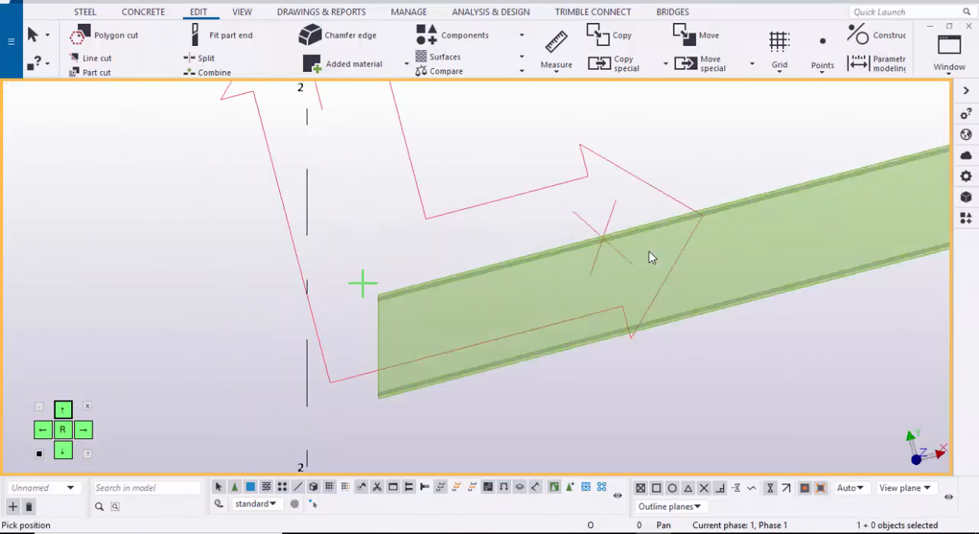
scroll(648, 257, up, 4)
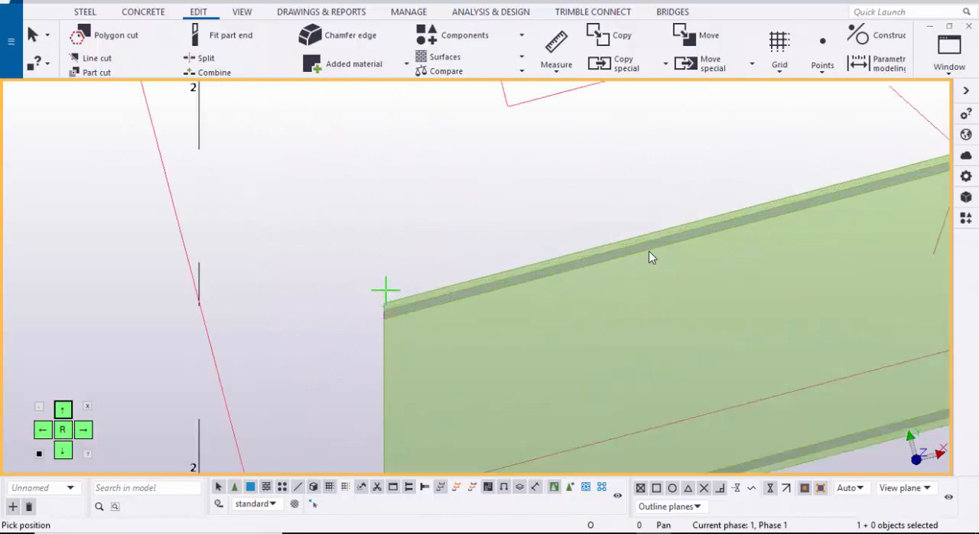
scroll(649, 258, down, 10)
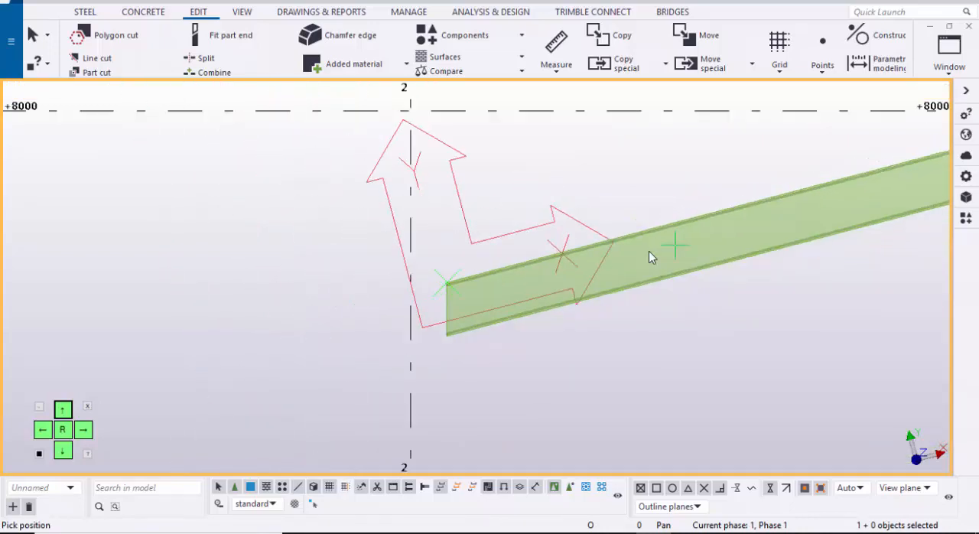
scroll(648, 257, up, 4)
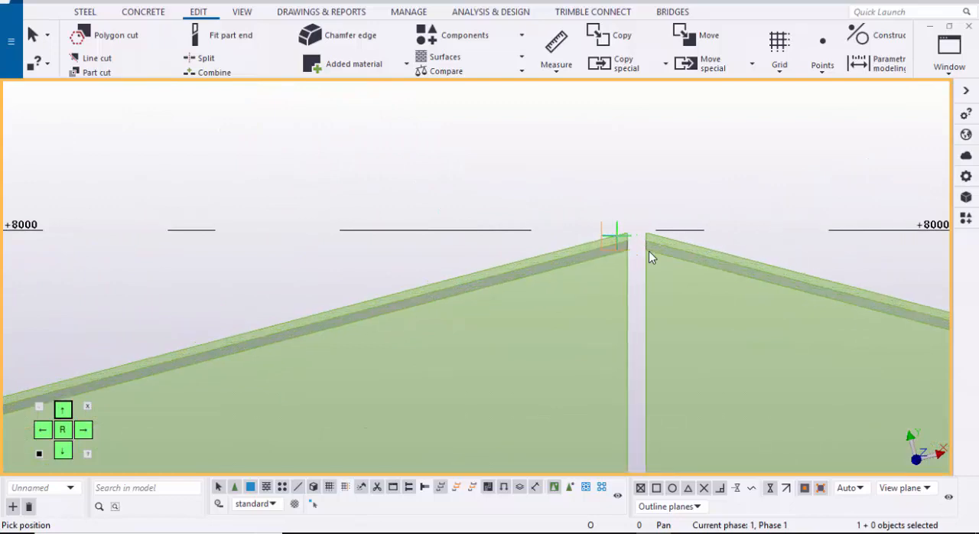
scroll(649, 257, up, 6)
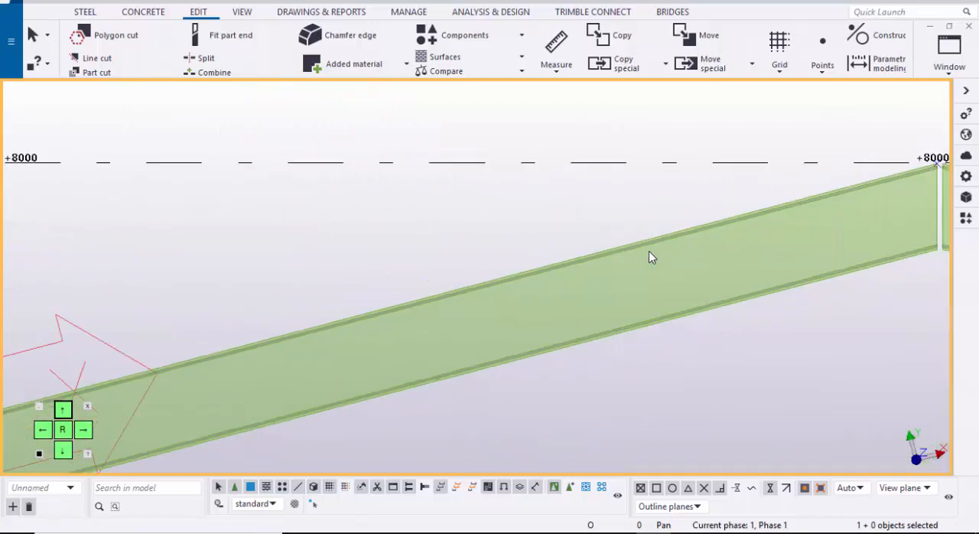
Step: Select the construction point at the rafter's upper eave-end corner and start a linear move for it
scroll(649, 257, up, 2)
drag(305, 326, 264, 270)
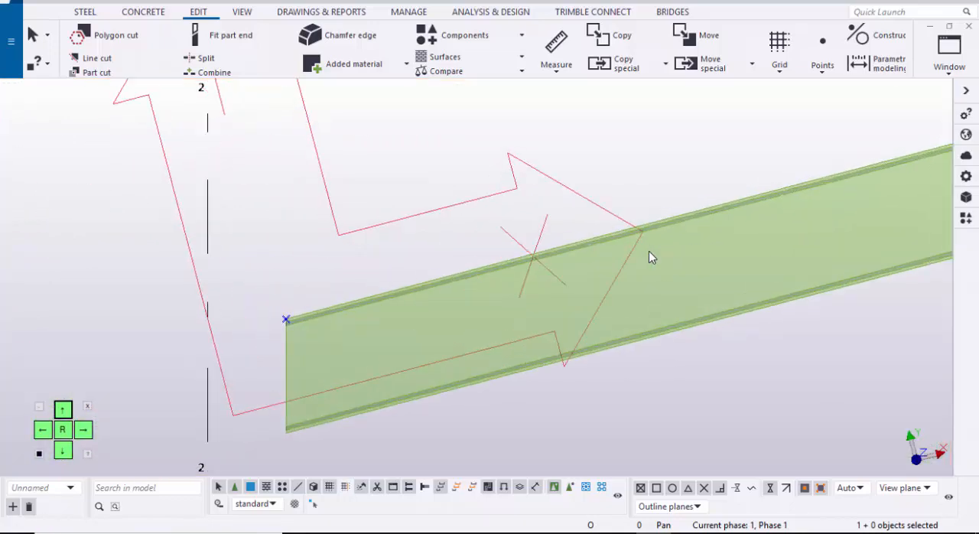
right_click(263, 218)
mouse_move(314, 333)
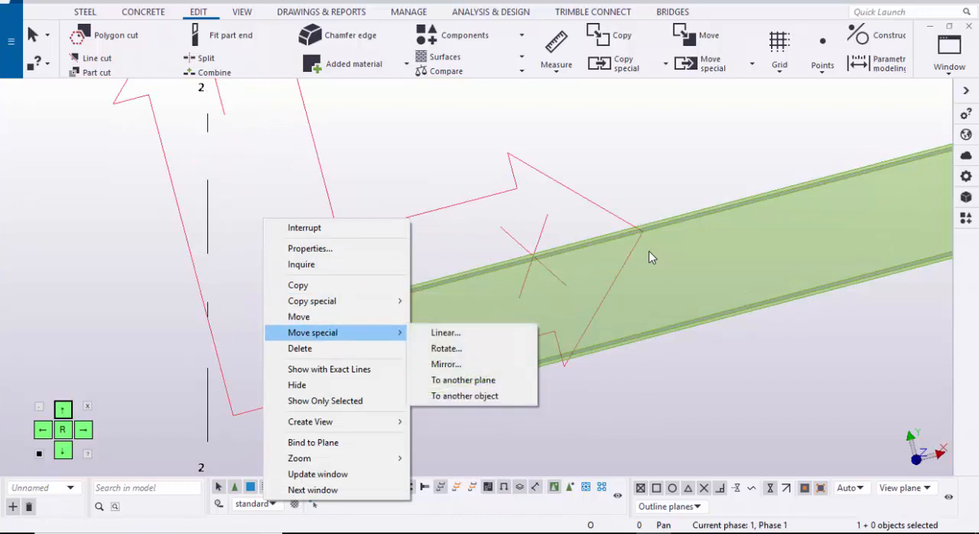
click(445, 333)
middle_drag(362, 333, 429, 318)
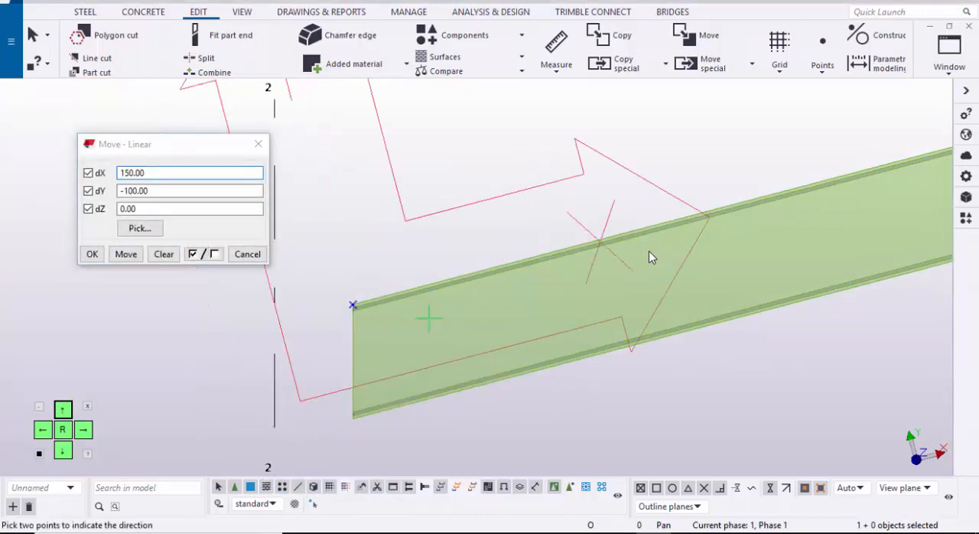
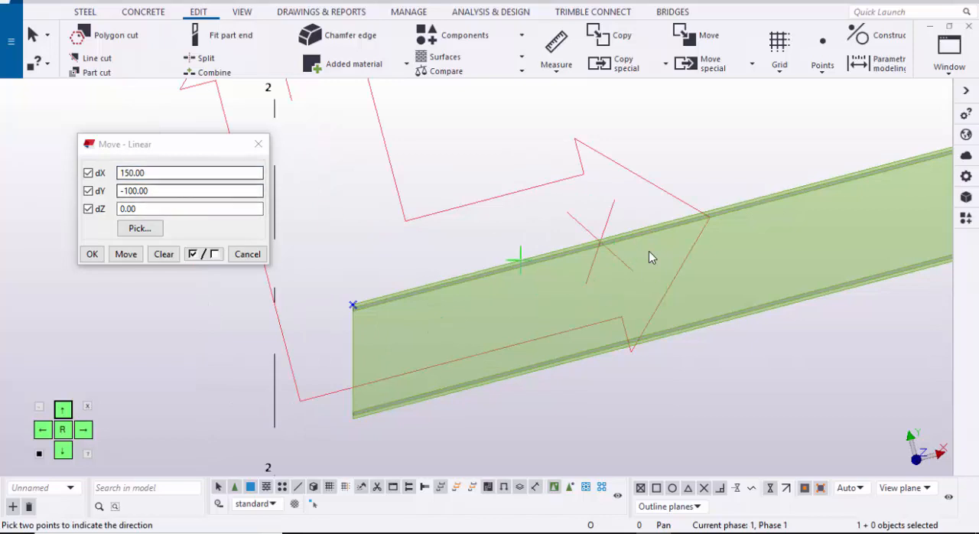
Step: Move the point at the rafter's eave end linearly by dX 150, dY -100 and dZ 0
scroll(650, 258, down, 3)
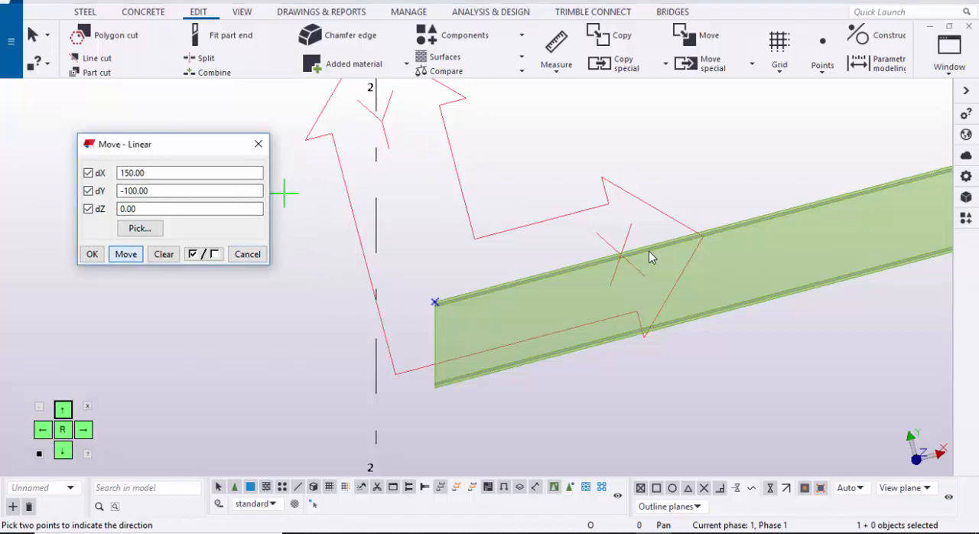
click(258, 144)
middle_drag(471, 325, 311, 323)
scroll(310, 324, up, 1)
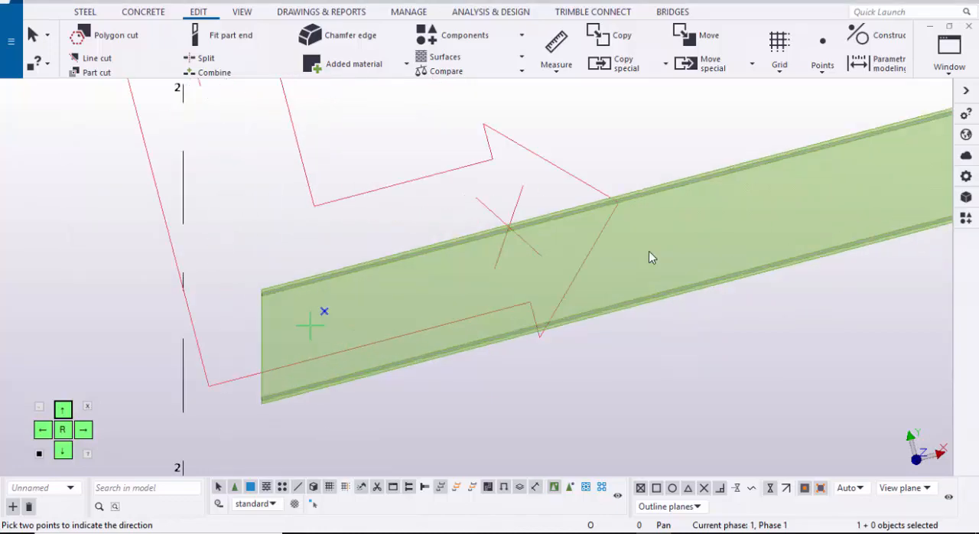
key(Escape)
Step: Move the point at the rafter's ridge end linearly by dX -150, dY -100 and dZ 0
scroll(311, 323, down, 2)
middle_drag(649, 258, 256, 331)
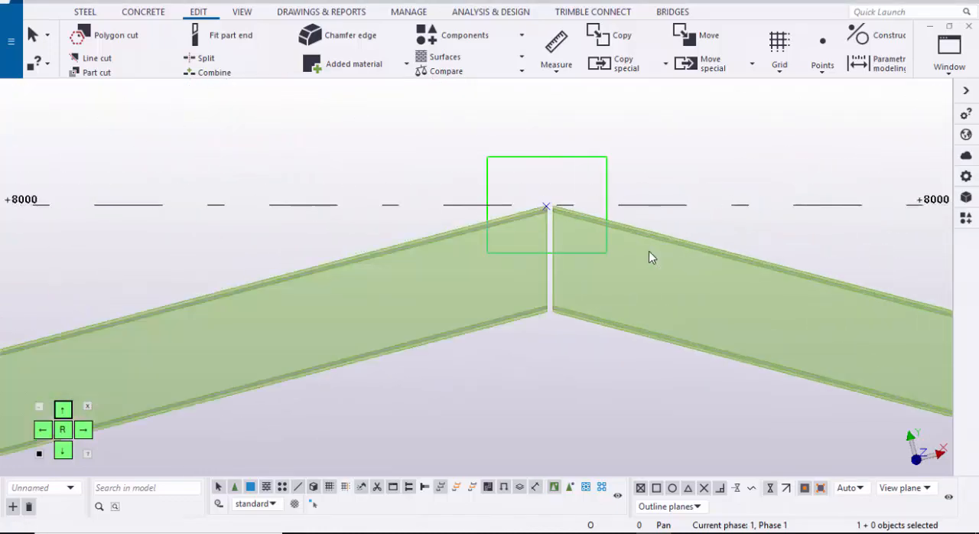
right_click(649, 257)
mouse_move(649, 258)
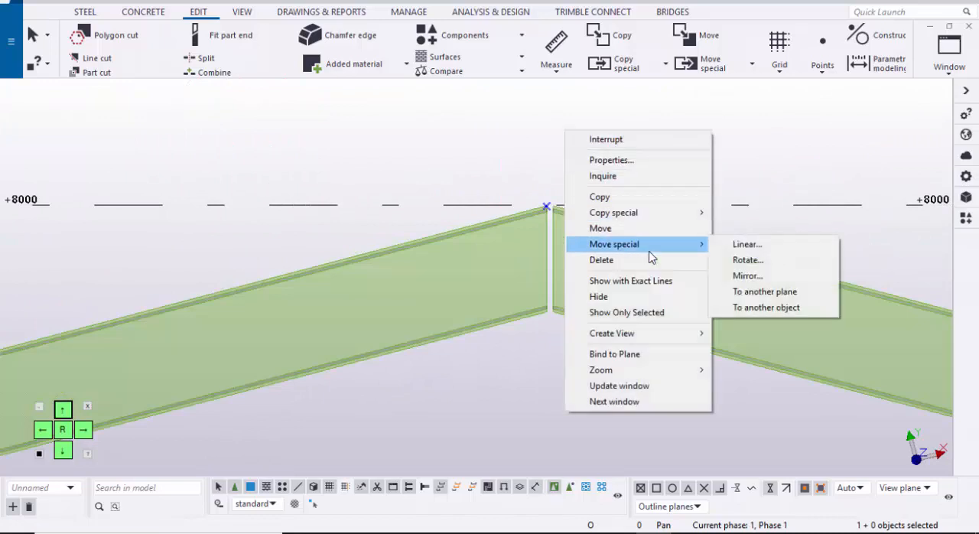
key(Right)
key(Return)
middle_drag(507, 301, 615, 300)
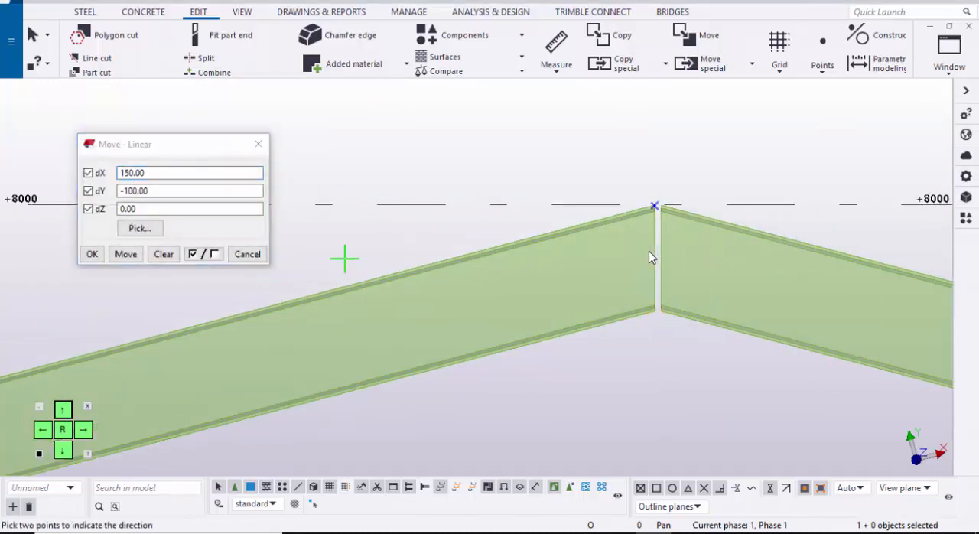
scroll(690, 245, down, 3)
middle_drag(156, 368, 462, 329)
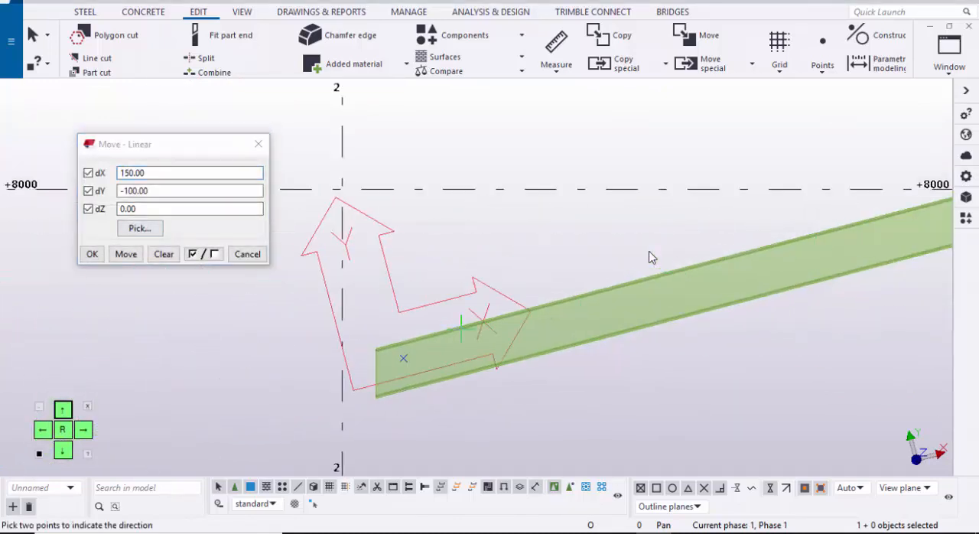
drag(151, 173, 55, 184)
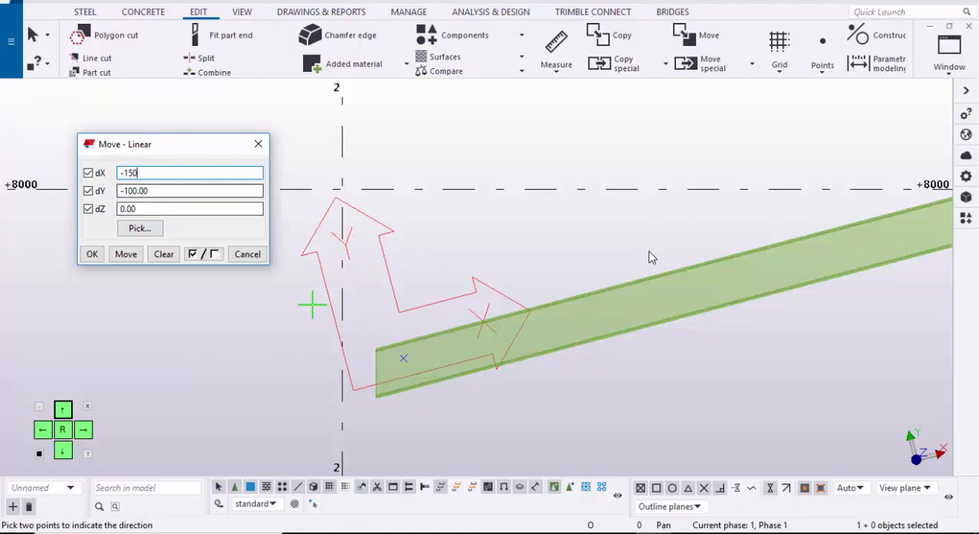
click(92, 254)
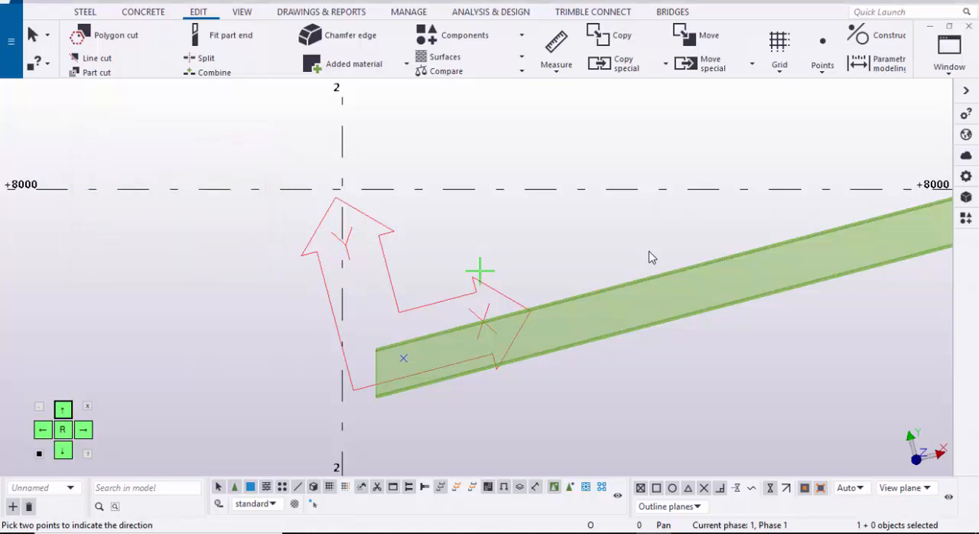
scroll(704, 266, down, 1)
middle_drag(704, 266, 357, 289)
key(Escape)
Step: Select both offset rafter points and show them in View 1 - 3d
scroll(547, 249, up, 1)
scroll(547, 249, down, 2)
middle_drag(547, 249, 659, 218)
scroll(648, 257, up, 3)
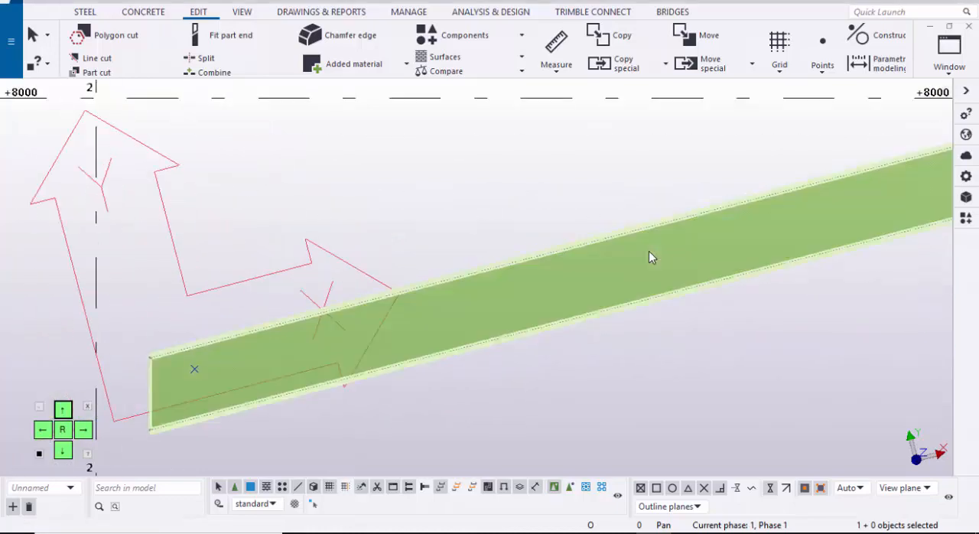
scroll(649, 257, down, 3)
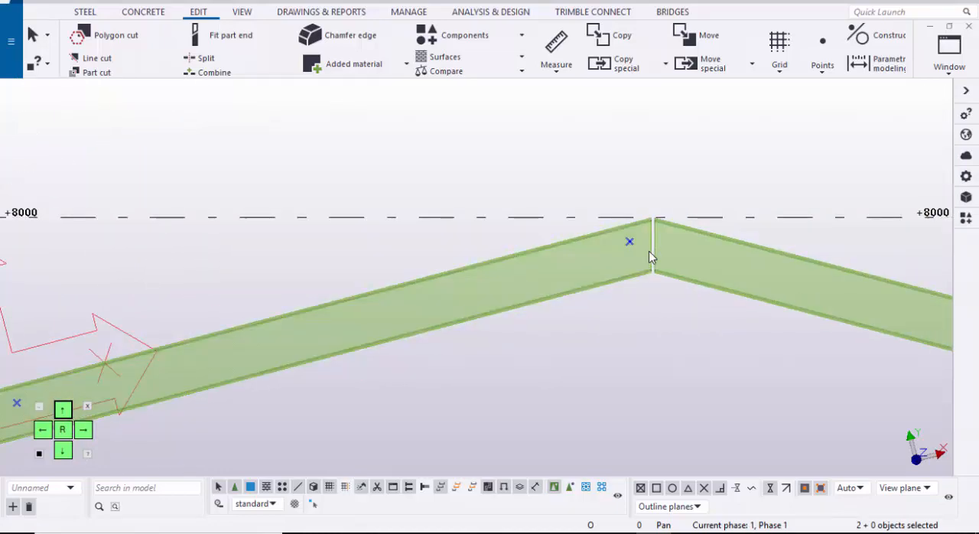
scroll(648, 257, down, 2)
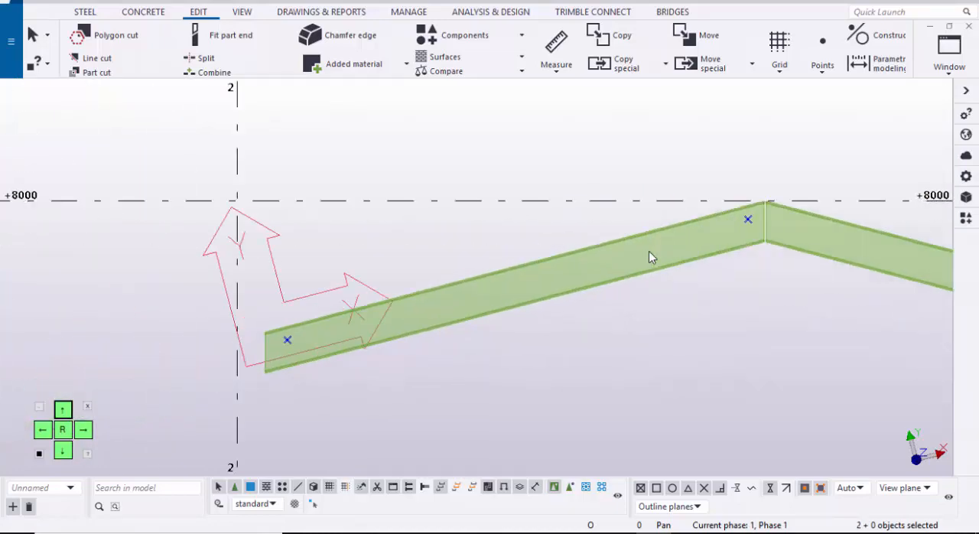
click(949, 55)
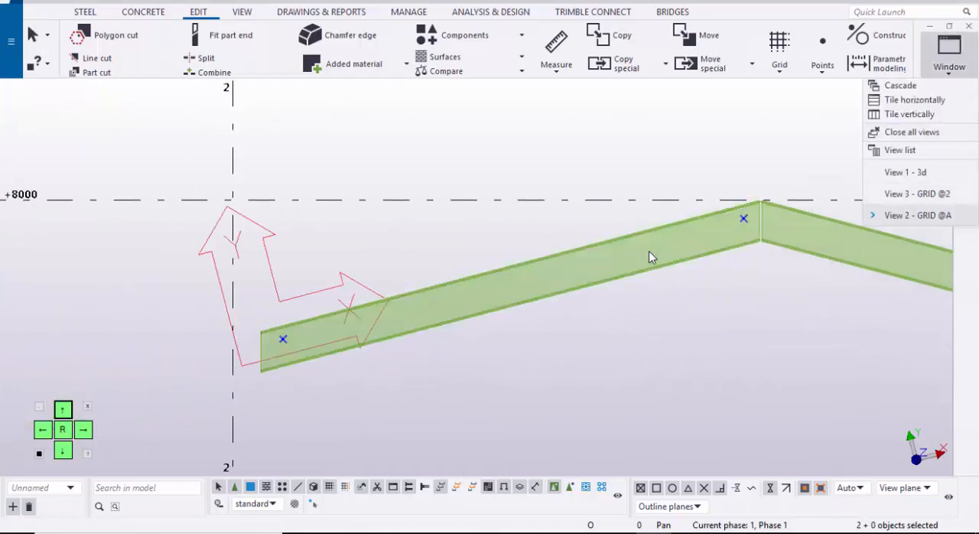
click(907, 172)
mouse_move(648, 257)
middle_down()
mouse_move(735, 228)
mouse_move(711, 280)
mouse_move(773, 299)
middle_up()
scroll(648, 257, up, 2)
scroll(649, 257, up, 4)
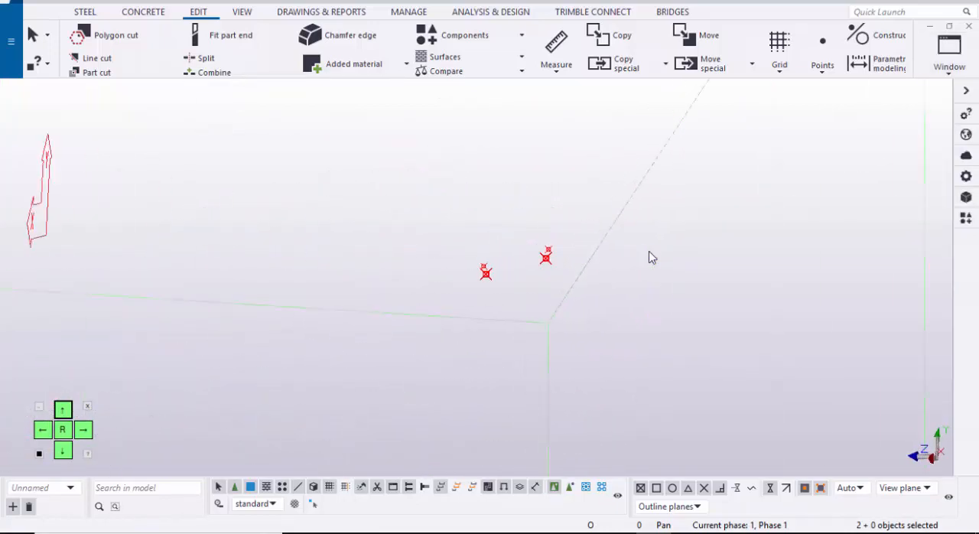
ctrl+middle_drag(649, 257, 721, 257)
scroll(648, 257, down, 4)
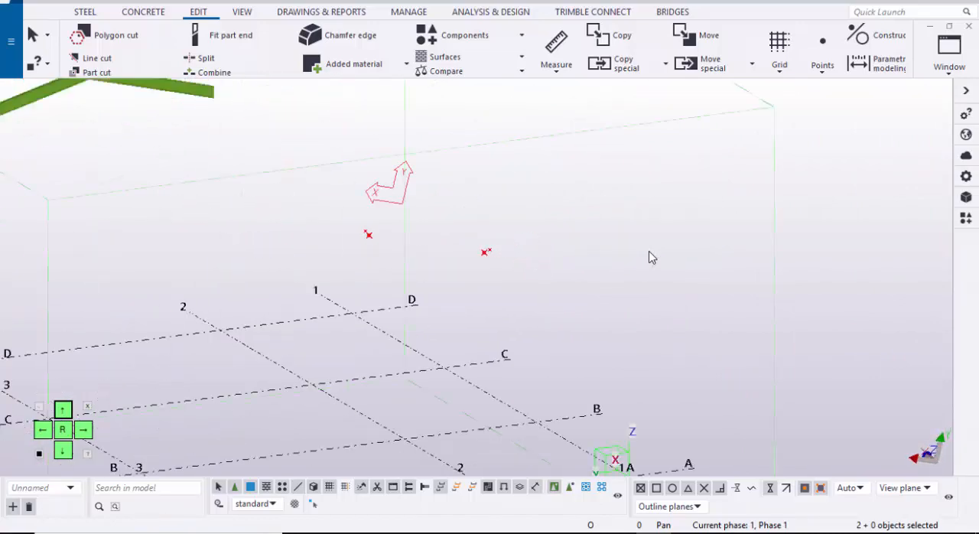
scroll(650, 252, down, 2)
mouse_move(649, 252)
ctrl+middle_down()
mouse_move(673, 246)
mouse_move(601, 234)
ctrl+middle_up()
Step: Copy the two selected points 6000 mm along grid line 3, from grid A to grid B
right_click(649, 252)
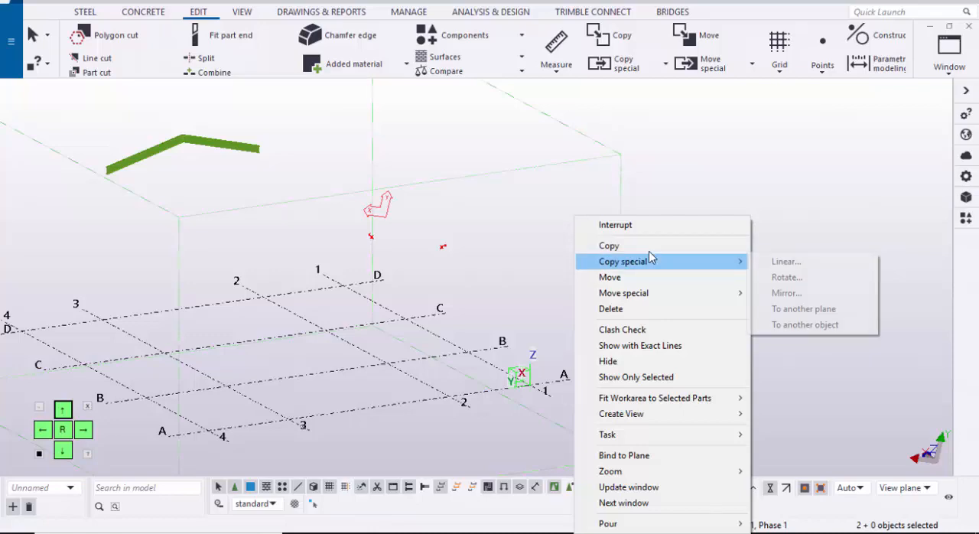
click(649, 246)
middle_drag(440, 336, 569, 313)
scroll(444, 374, up, 1)
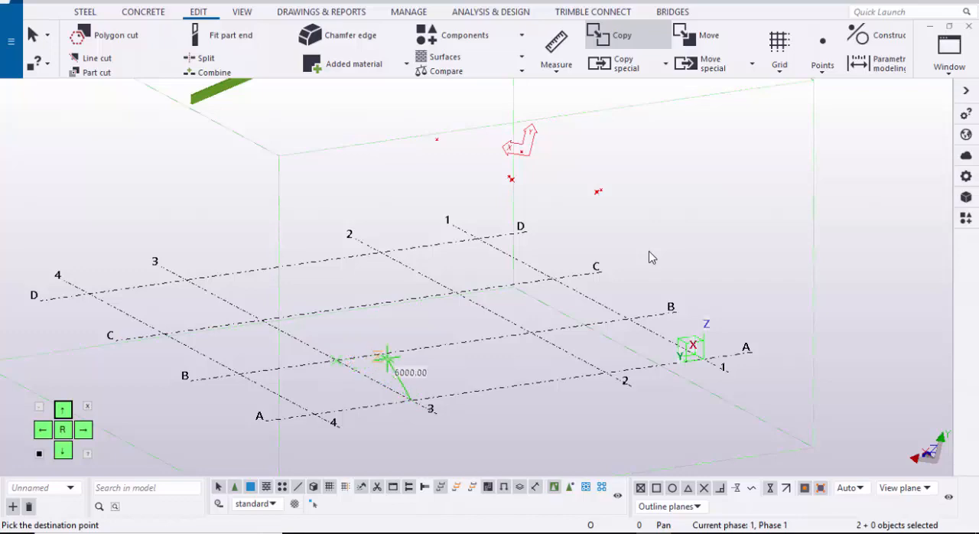
scroll(389, 383, down, 3)
key(Escape)
Step: Delete the two extra points beside the original offset points, keeping only the four bracing corner points
ctrl+middle_drag(826, 207, 680, 221)
scroll(681, 221, up, 3)
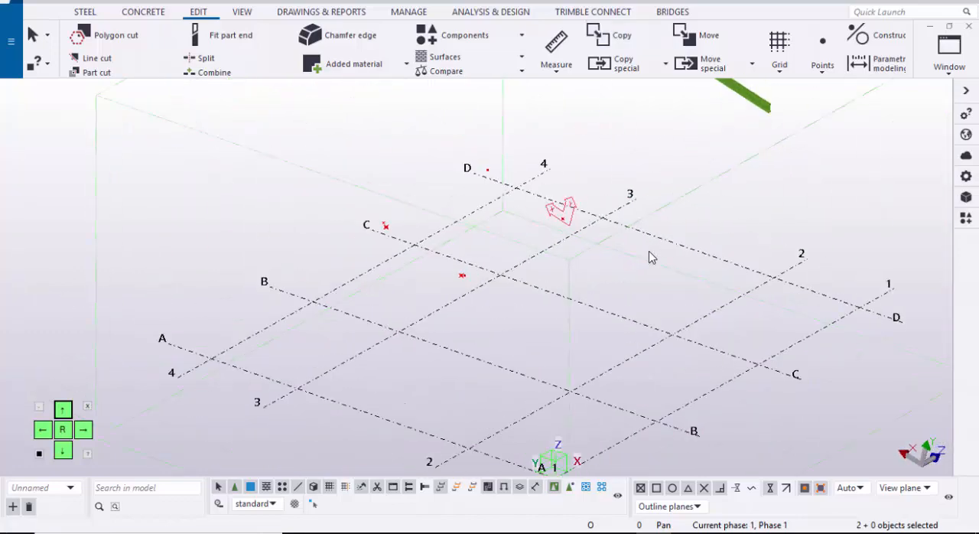
scroll(507, 218, up, 3)
ctrl+middle_drag(506, 219, 585, 205)
scroll(649, 258, up, 4)
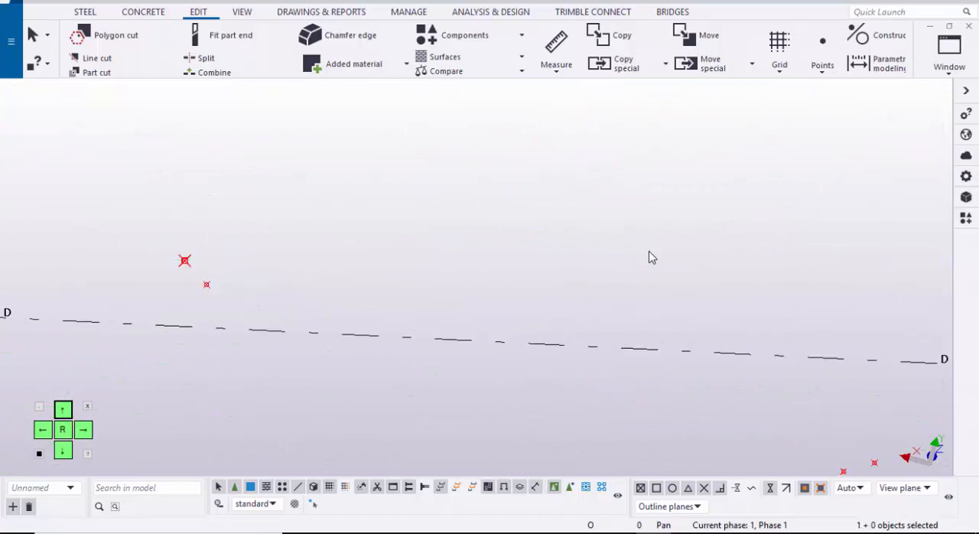
scroll(649, 258, down, 3)
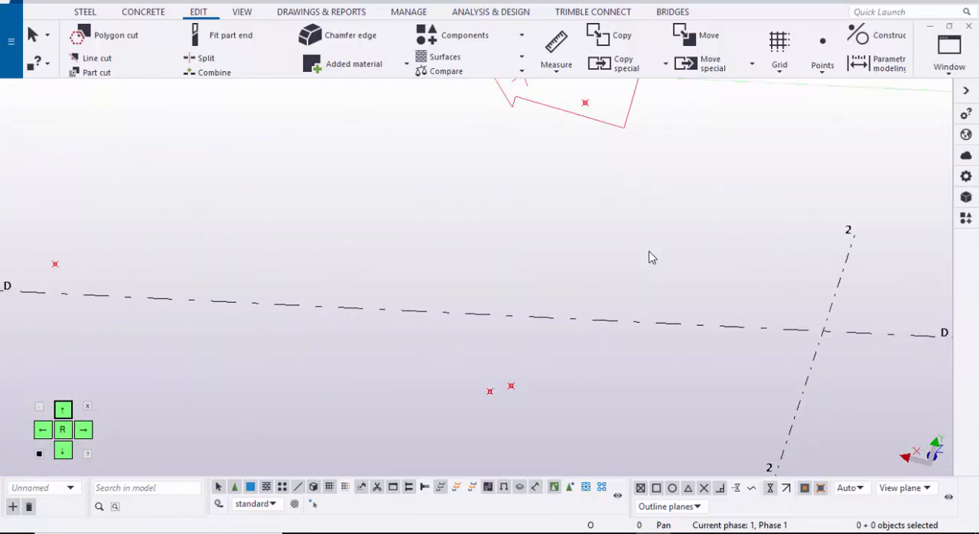
scroll(649, 258, up, 3)
Step: Model a steel beam diagonally from the ridge-end point on grid A to the copied eave-end point
key(ctrl+Right)
key(ctrl+Right)
key(ctrl+Right)
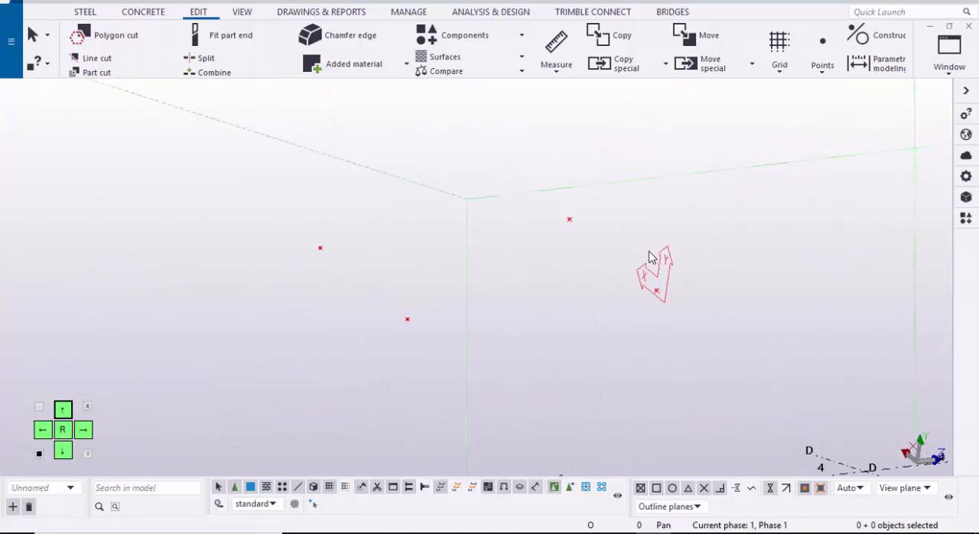
key(Right)
key(Right)
key(Up)
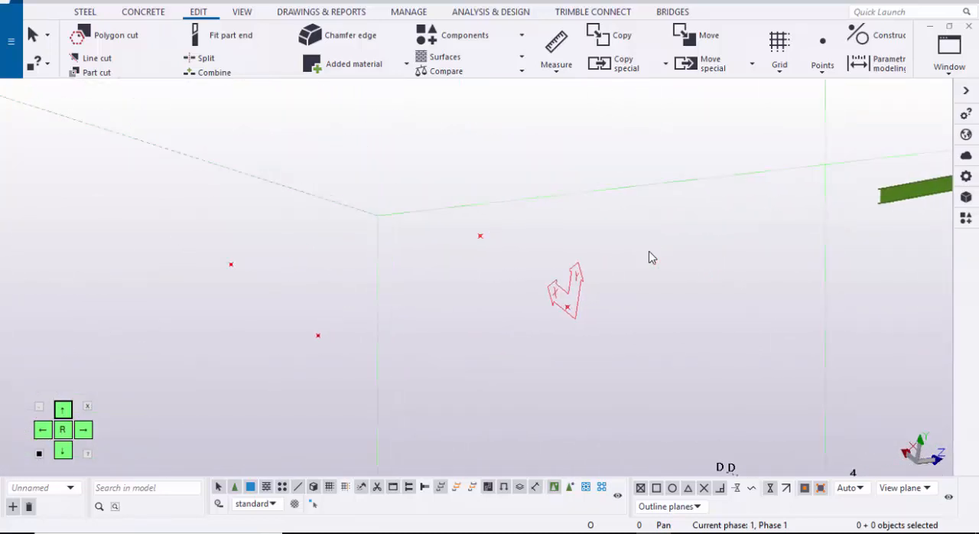
click(84, 12)
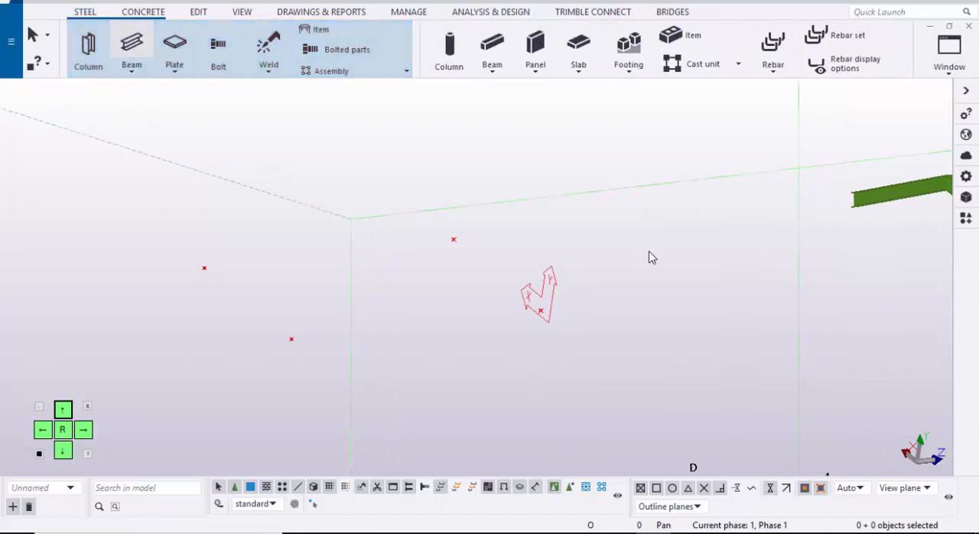
scroll(171, 272, up, 3)
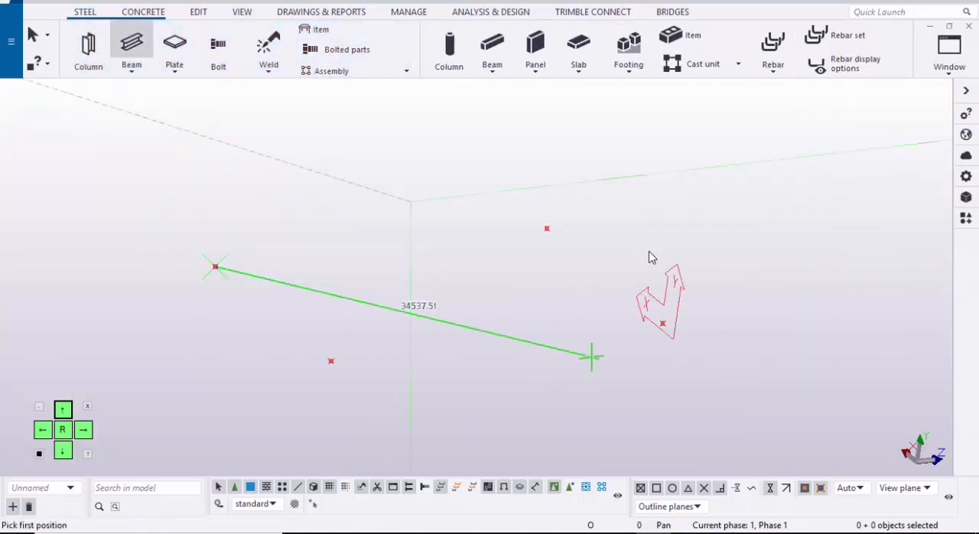
scroll(592, 357, up, 3)
click(582, 283)
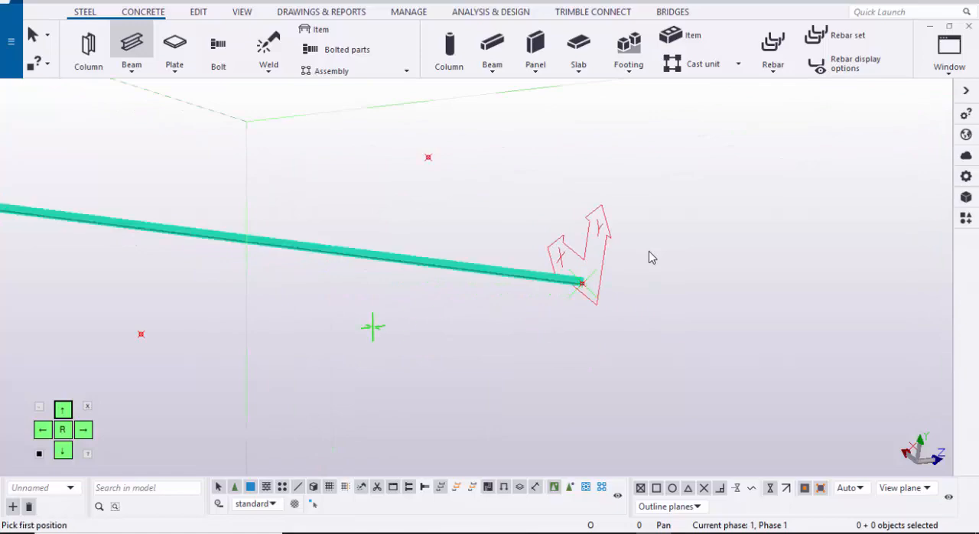
Step: Try to model the second diagonal steel beam from the grid A eave-end point to the copied ridge-end point
middle_drag(209, 326, 326, 309)
middle_drag(528, 155, 427, 233)
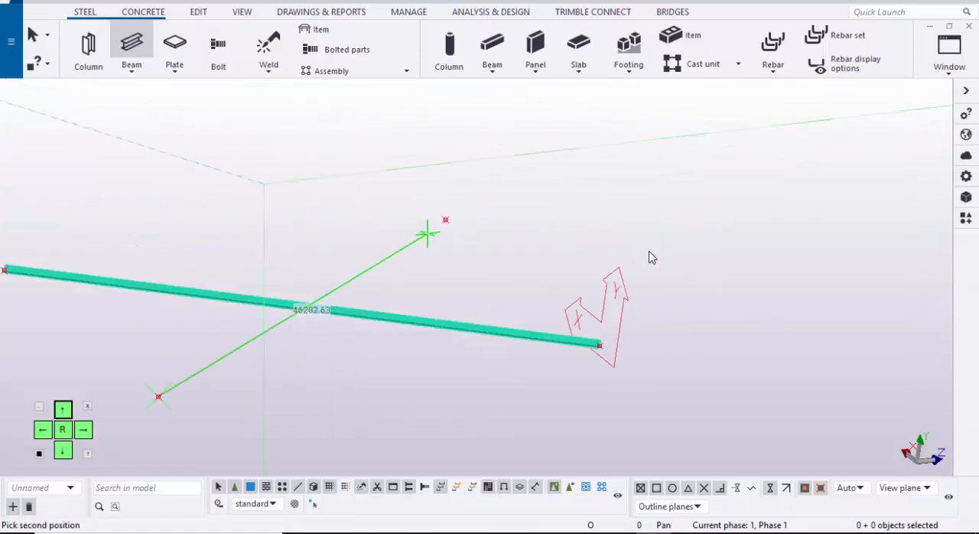
click(446, 220)
scroll(313, 309, up, 12)
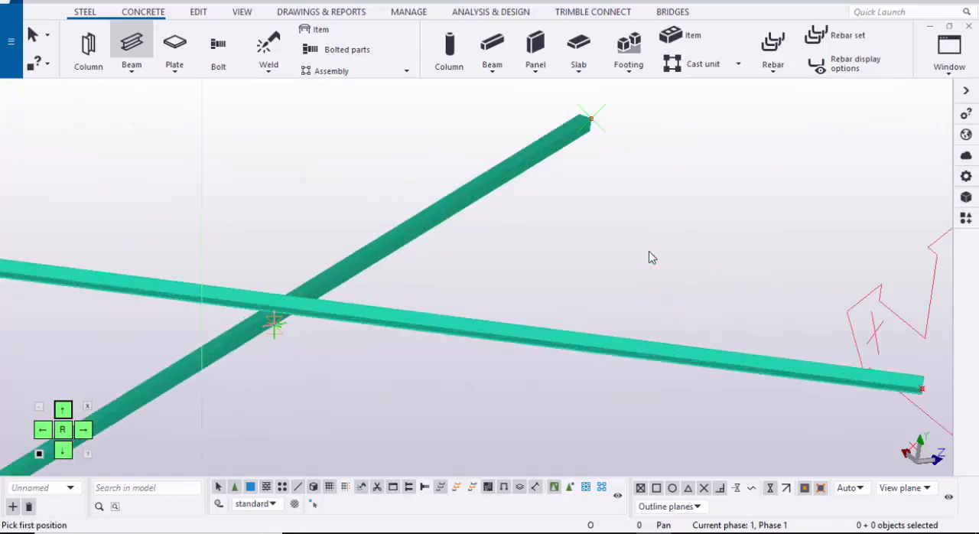
key(Escape)
mouse_move(297, 260)
middle_down()
mouse_move(340, 454)
mouse_move(368, 248)
mouse_move(428, 306)
mouse_move(474, 291)
middle_up()
mouse_move(651, 258)
ctrl+middle_down()
mouse_move(653, 309)
mouse_move(650, 258)
ctrl+middle_up()
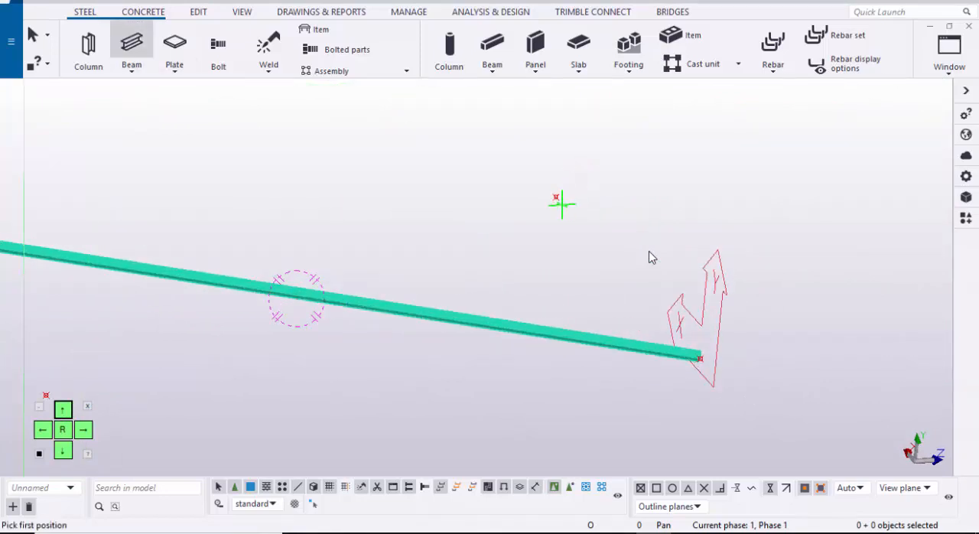
Step: Model the second diagonal steel beam from the copied ridge-end point to the eave-end point on grid A
click(557, 196)
scroll(557, 196, down, 1)
middle_drag(398, 282, 577, 249)
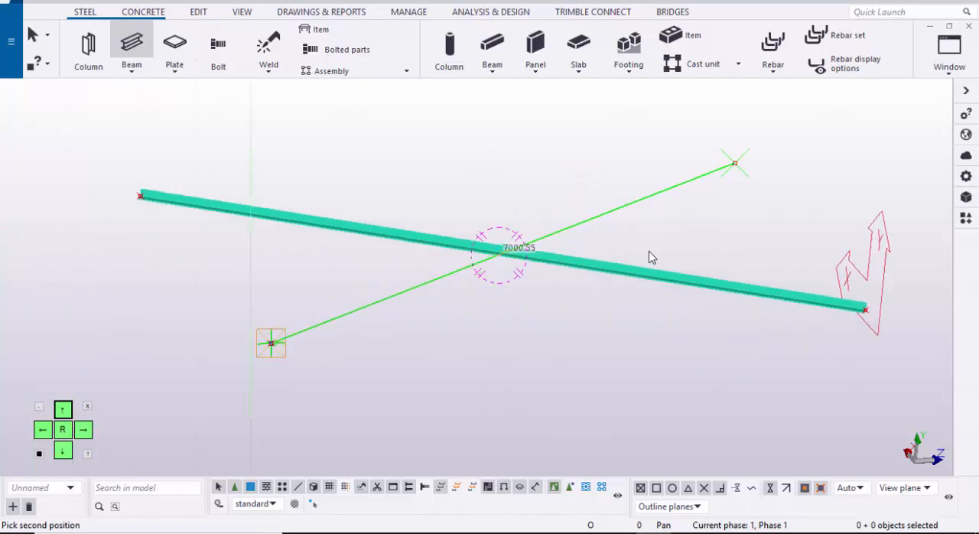
scroll(650, 258, up, 8)
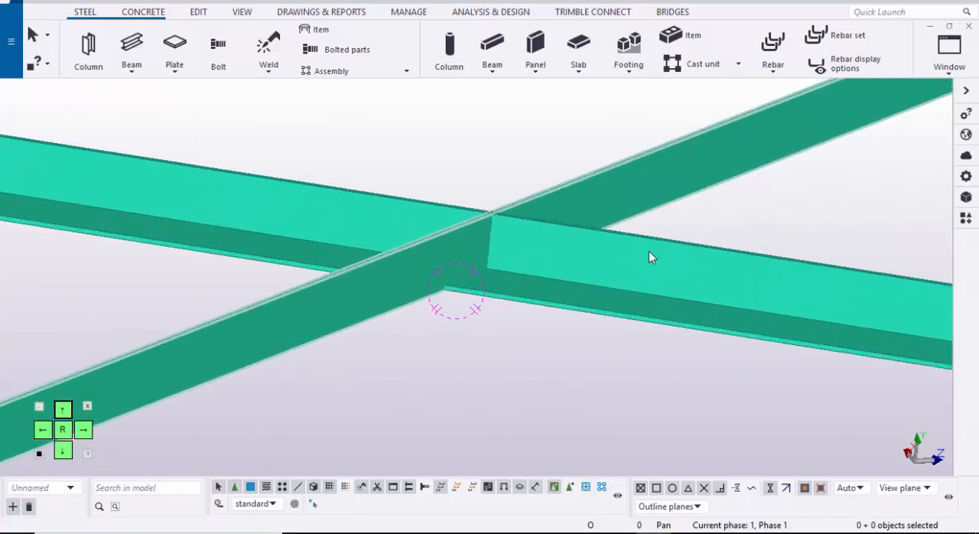
Step: Set the view's rotation centre at the crossing of the two diagonals and examine how they overlap
key(v)
click(481, 256)
ctrl+middle_drag(482, 256, 489, 348)
scroll(650, 257, up, 2)
scroll(649, 258, down, 3)
ctrl+middle_drag(489, 252, 417, 333)
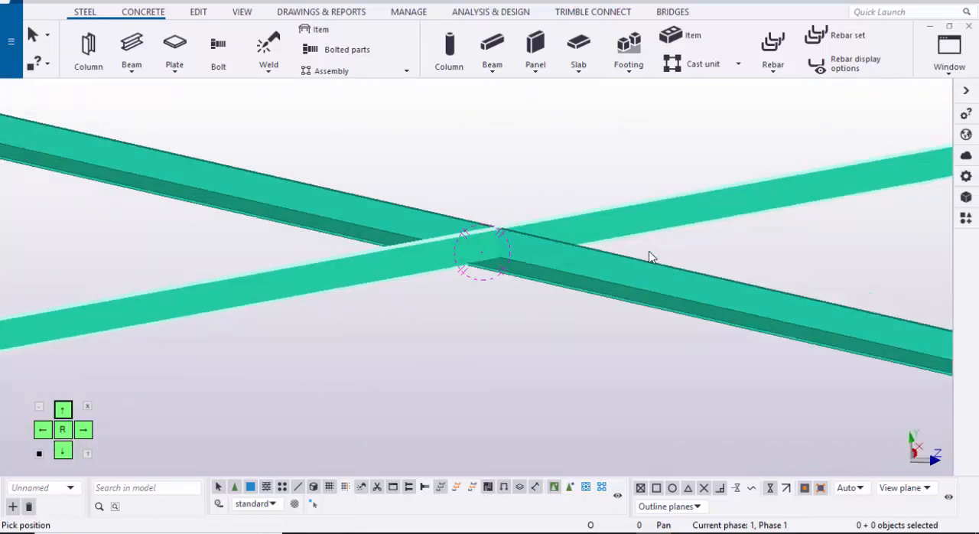
Step: Fit the work area to the entire model and examine the new roof bracing at the rafters
scroll(650, 257, down, 3)
right_click(649, 258)
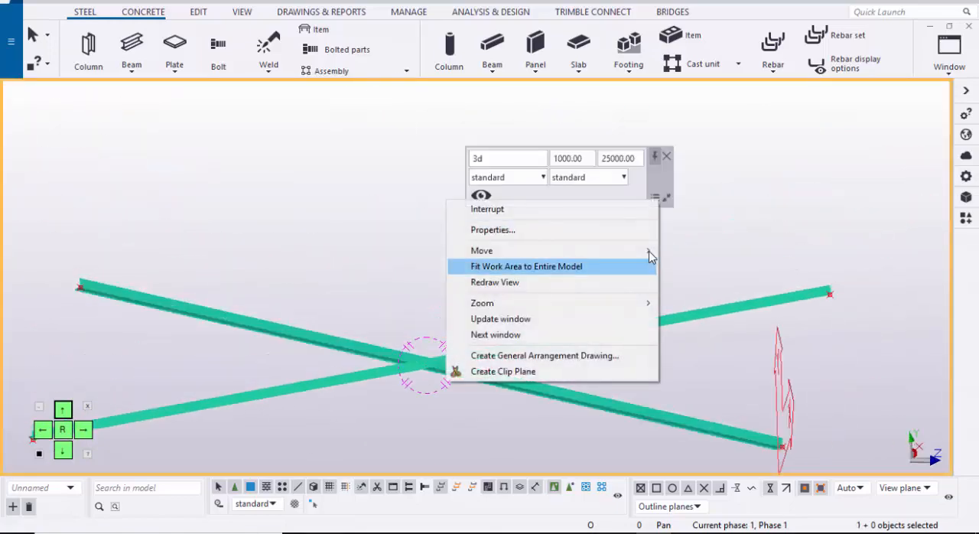
key(Down)
key(Return)
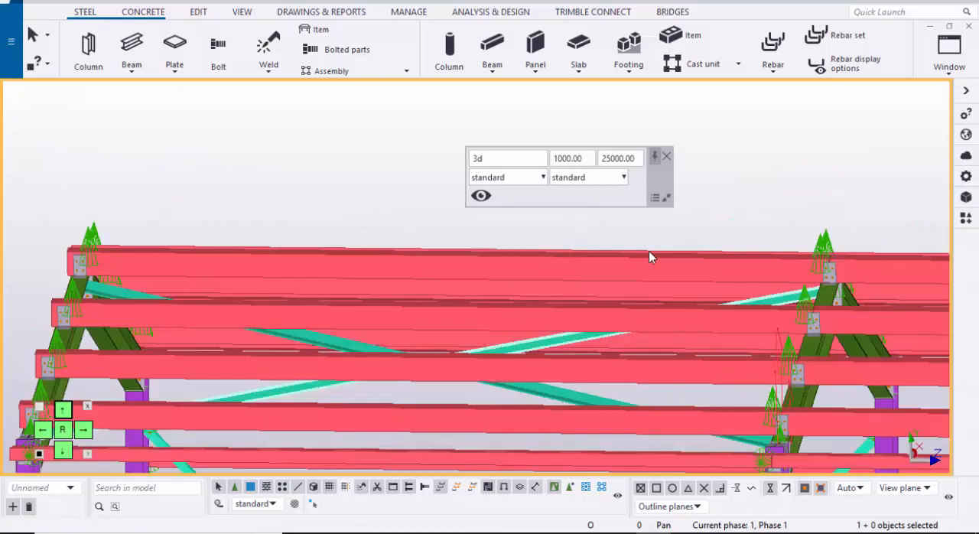
scroll(650, 258, down, 3)
ctrl+middle_drag(650, 258, 543, 329)
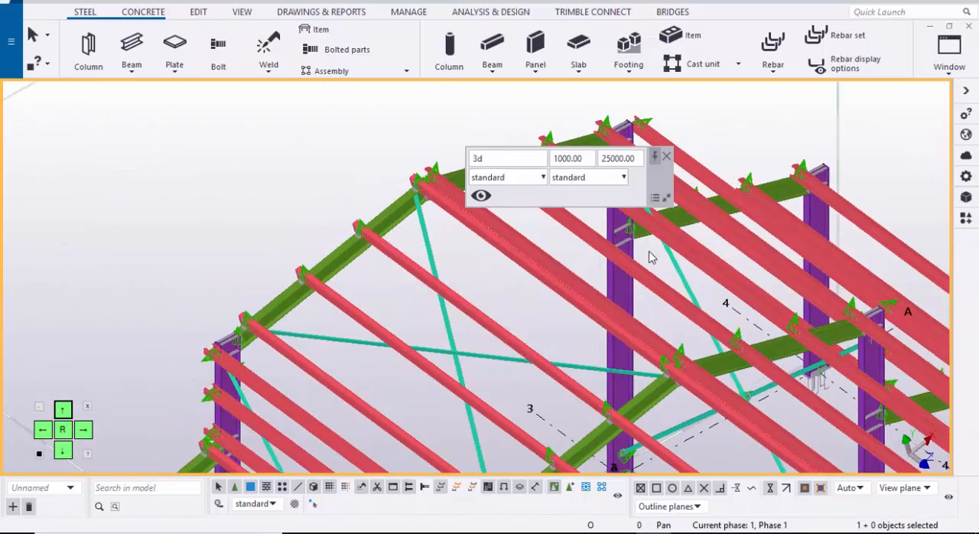
scroll(649, 258, up, 10)
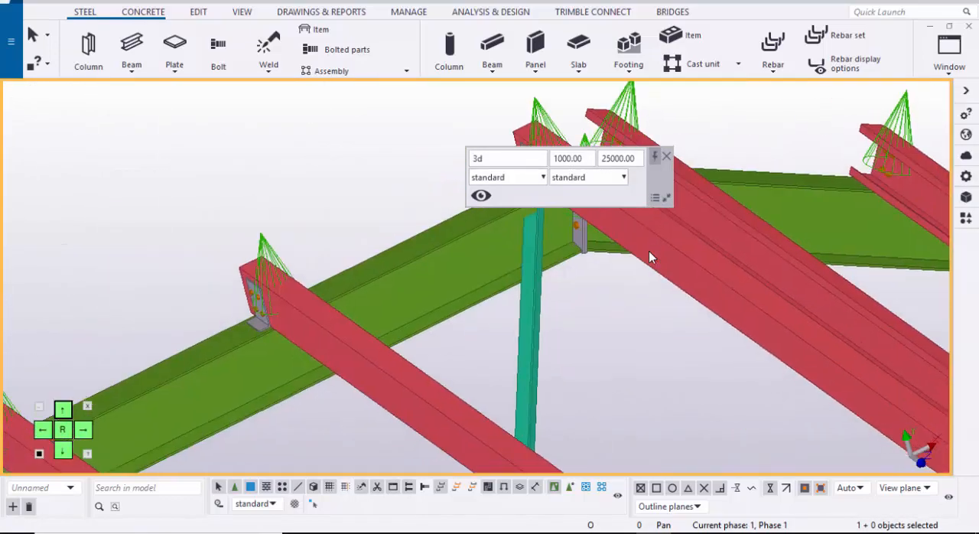
scroll(650, 258, up, 3)
scroll(649, 258, down, 4)
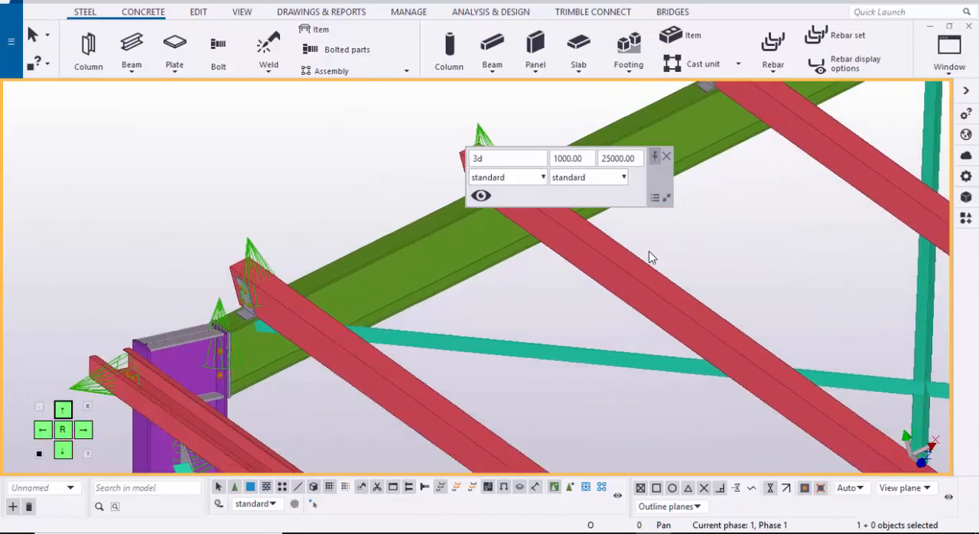
Step: Connect the eave end of the first roof diagonal to its rafter with the Bolted gusset (11) component
scroll(649, 258, up, 2)
scroll(649, 258, down, 2)
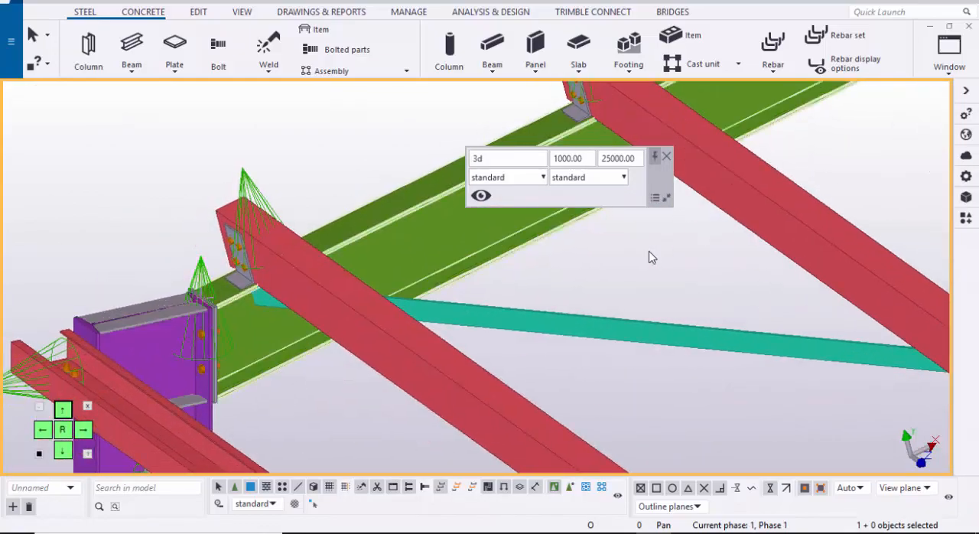
scroll(649, 258, up, 5)
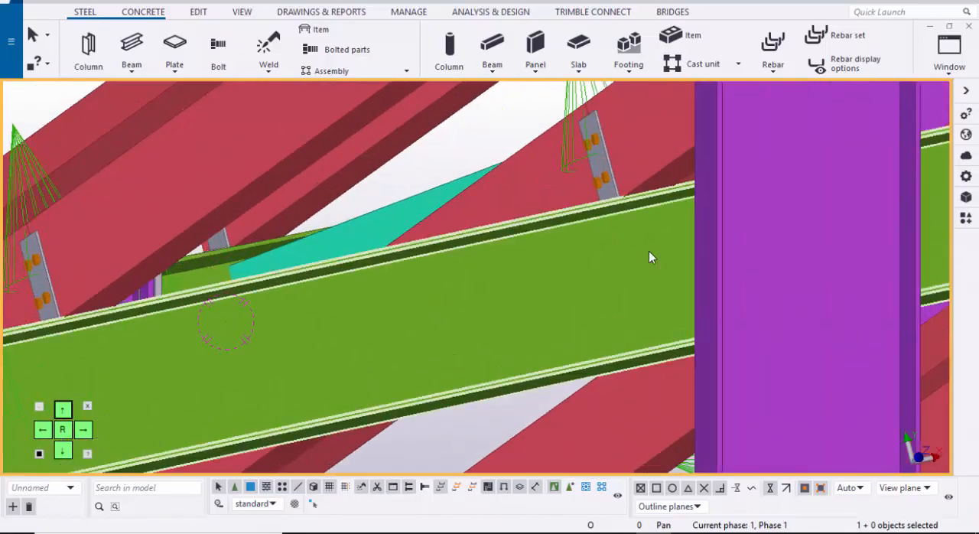
scroll(650, 257, down, 4)
scroll(649, 258, up, 4)
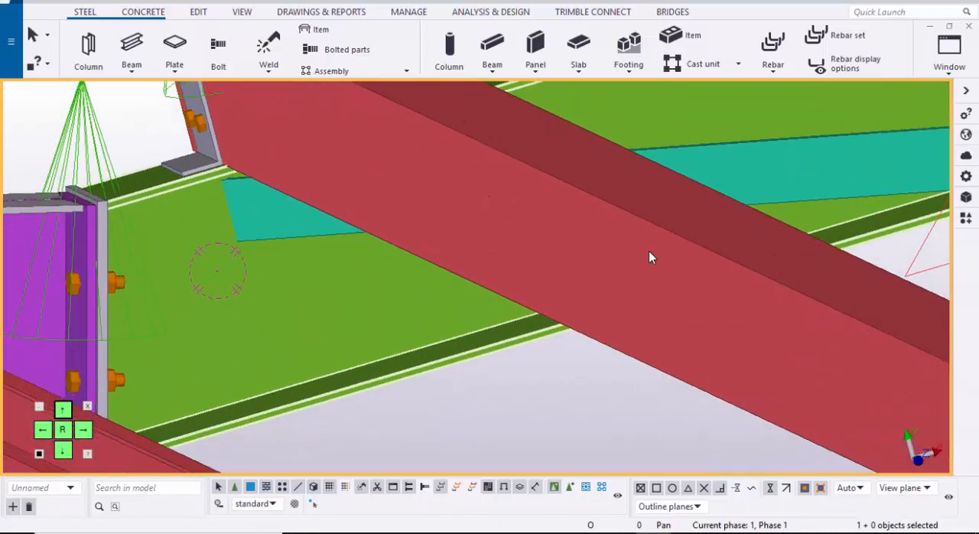
key(ctrl+f)
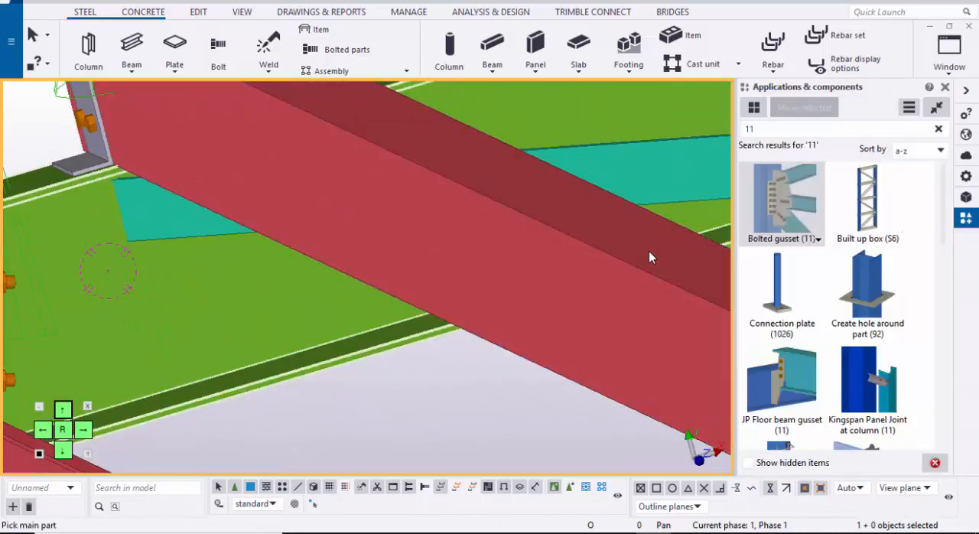
scroll(649, 257, down, 2)
scroll(649, 258, up, 3)
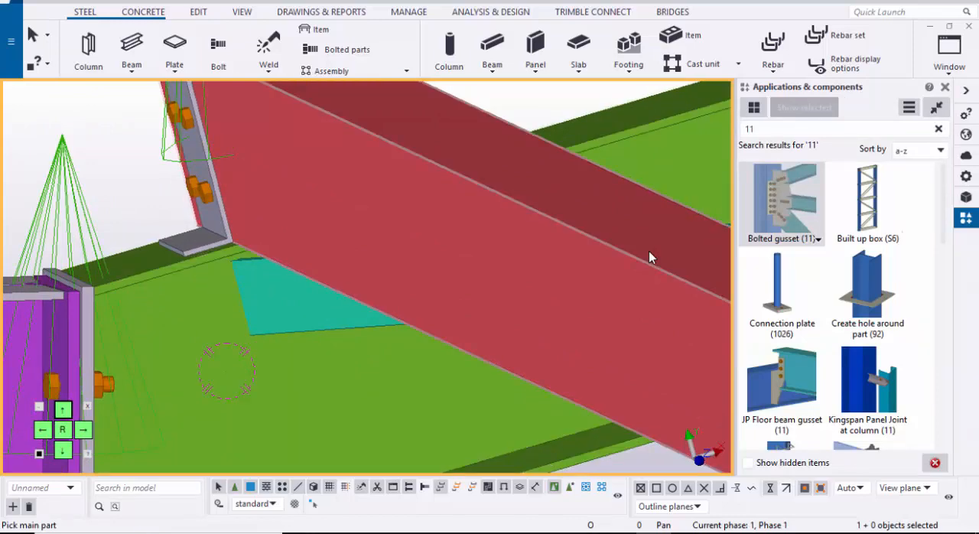
scroll(649, 258, down, 2)
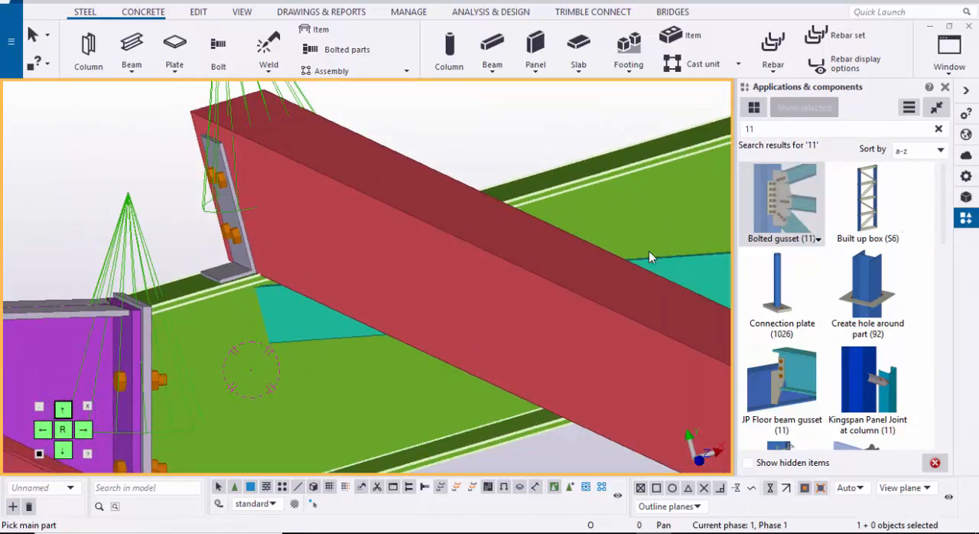
click(649, 258)
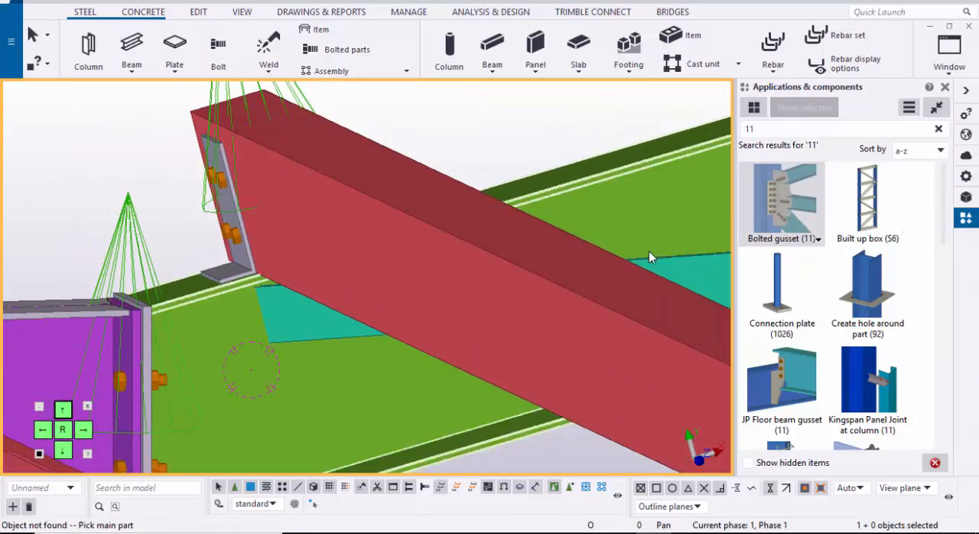
scroll(650, 258, up, 1)
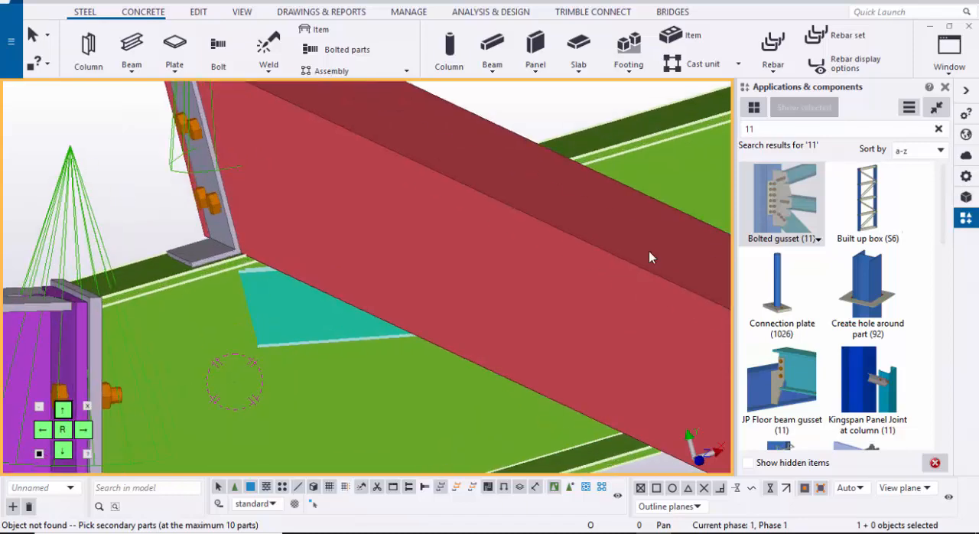
scroll(650, 258, down, 2)
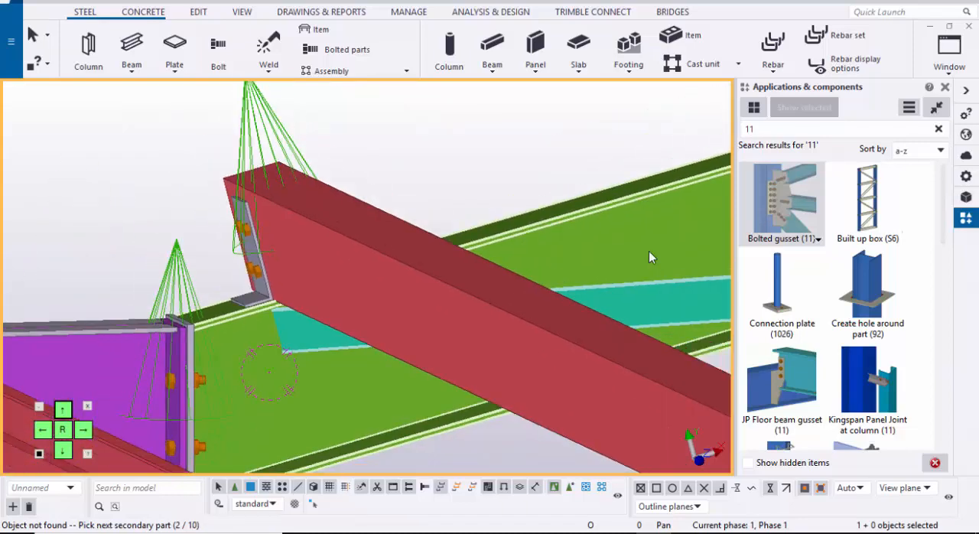
middle_click(650, 258)
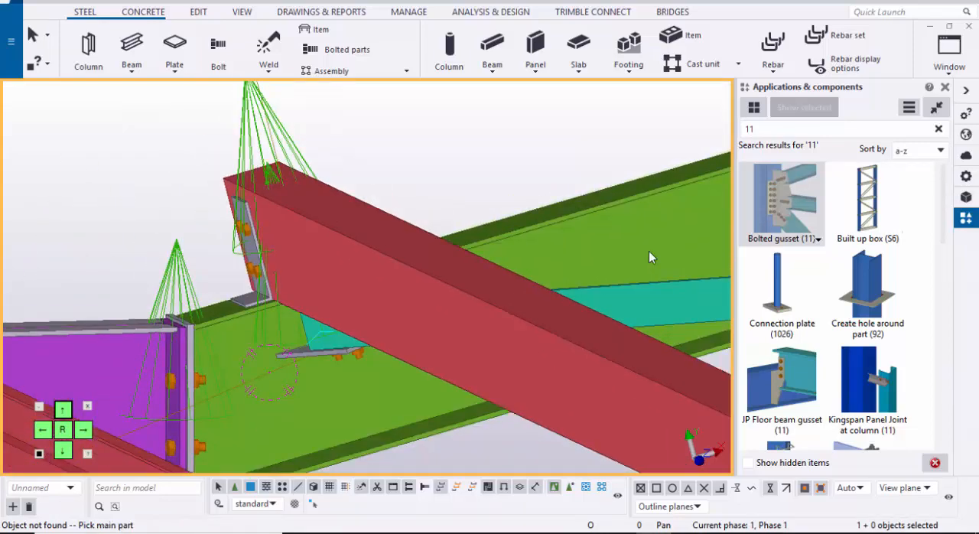
Step: Create a Bolted gusset (11) connection between the rafter and the diagonal brace ending there at the ridge
scroll(650, 257, up, 1)
ctrl+middle_drag(649, 258, 649, 257)
key(Right)
key(Right)
key(Right)
key(Right)
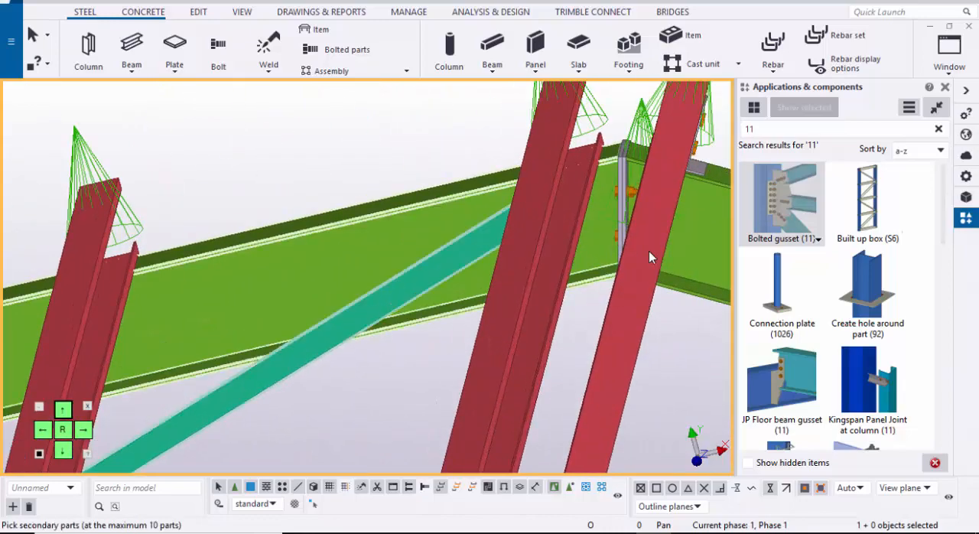
middle_click(650, 258)
Step: Add a Bolted gusset (11) connection between the opposite rafter and the diagonal that reaches it beside the eave column
scroll(649, 258, down, 5)
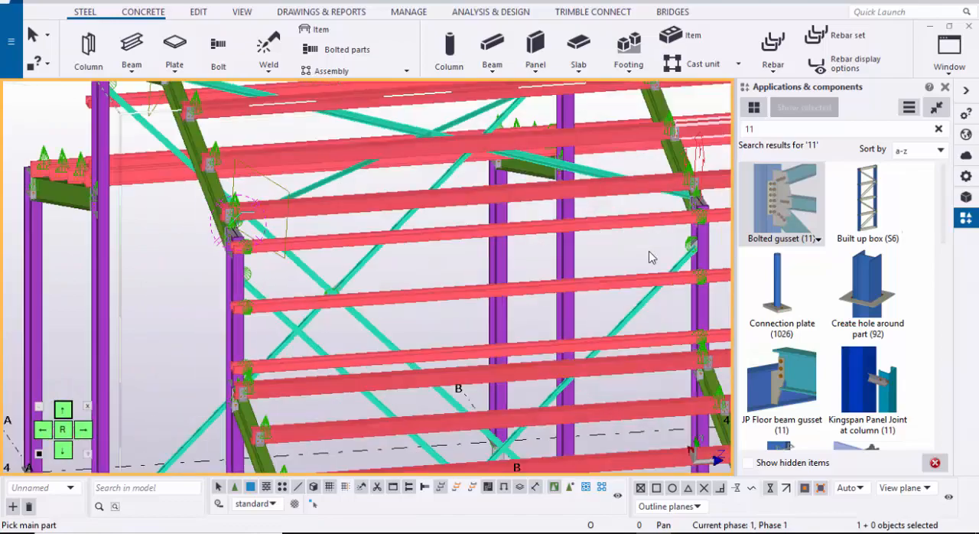
ctrl+middle_drag(649, 252, 649, 252)
scroll(650, 258, up, 6)
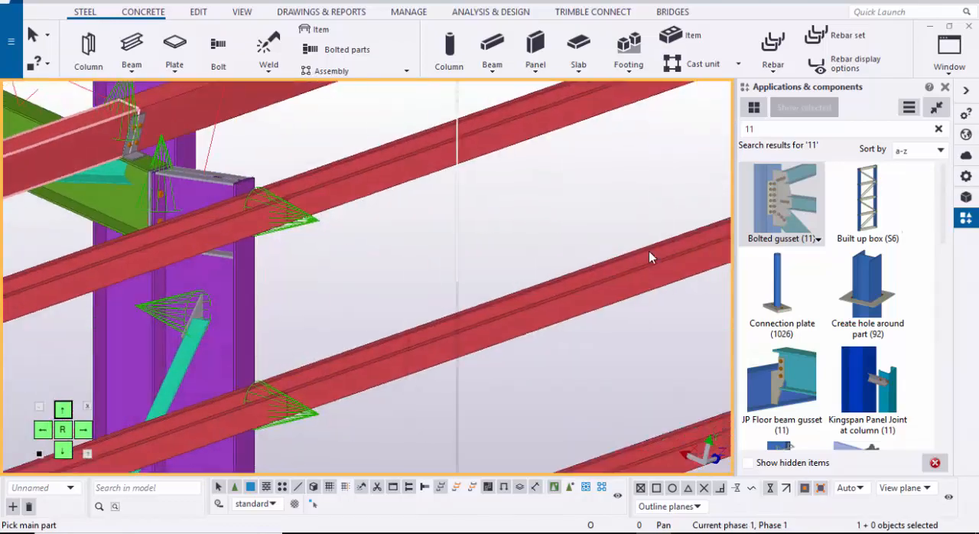
scroll(649, 258, up, 3)
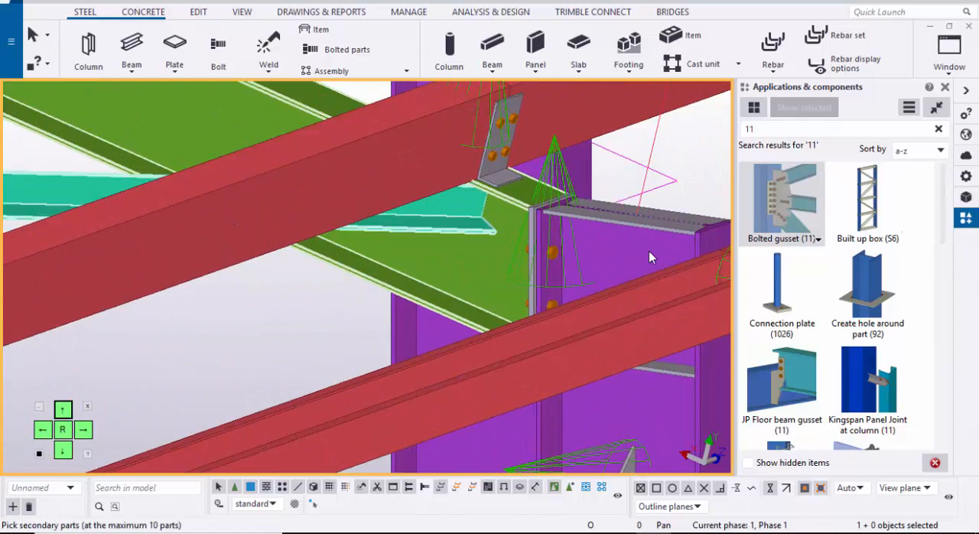
middle_click(650, 257)
Step: Connect the remaining ridge end of the roof cross bracing to its rafter with a Bolted gusset (11)
scroll(649, 258, down, 6)
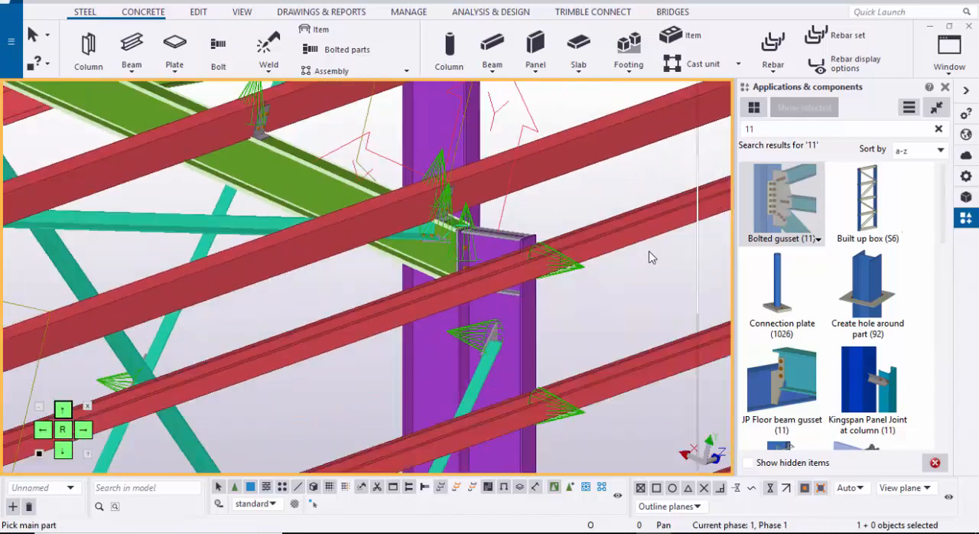
scroll(649, 258, up, 5)
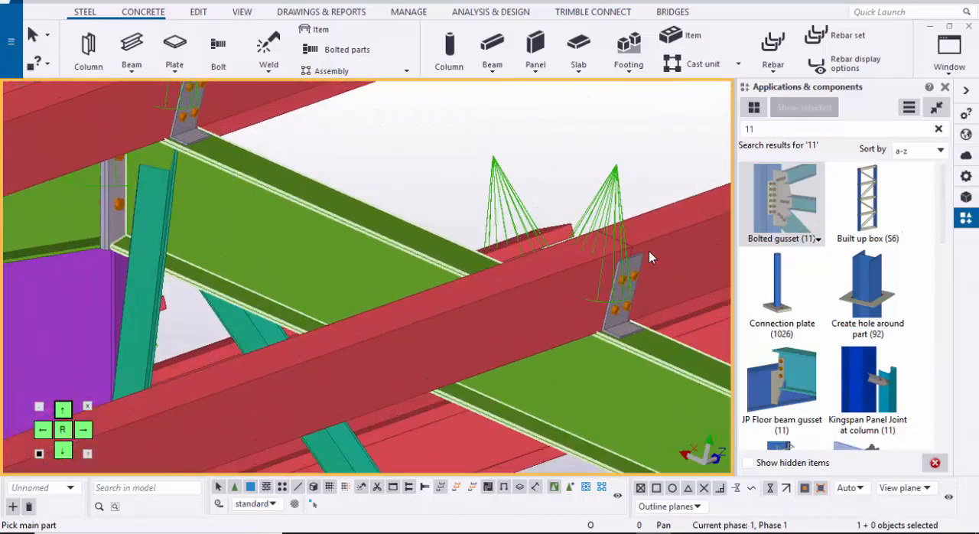
click(650, 258)
middle_click(649, 257)
scroll(650, 258, down, 5)
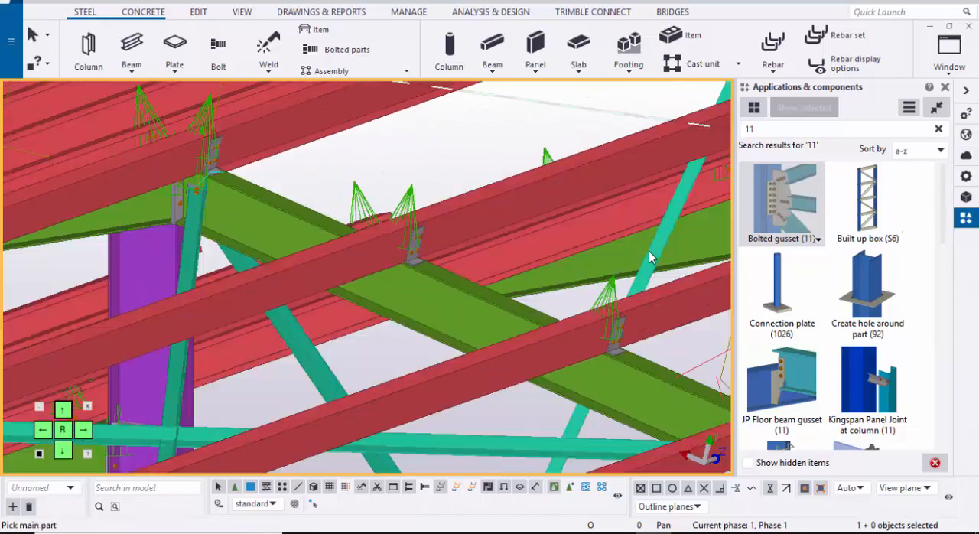
Step: Split one of the two roof diagonals at the point where it crosses the other
scroll(649, 257, up, 3)
scroll(649, 257, up, 2)
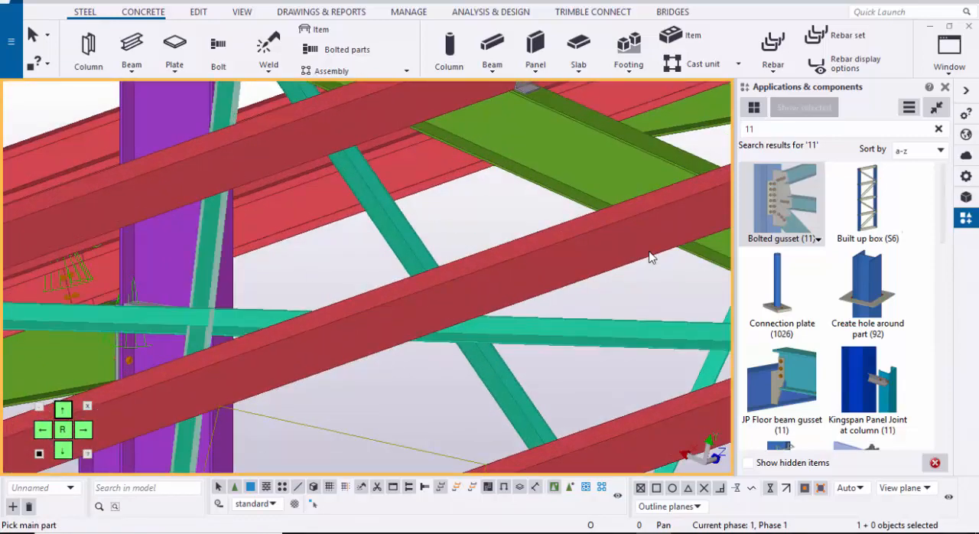
scroll(649, 258, up, 3)
scroll(650, 258, down, 2)
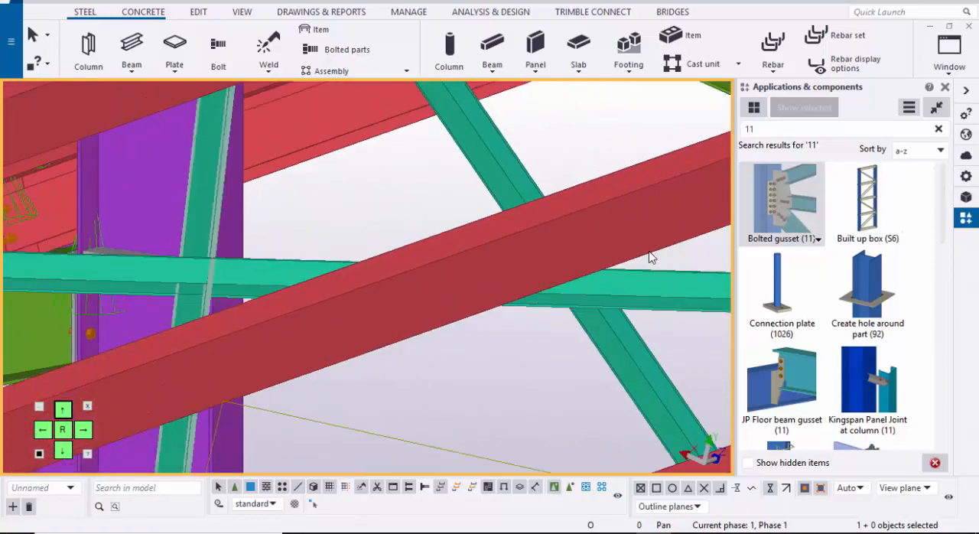
scroll(649, 258, down, 2)
click(199, 13)
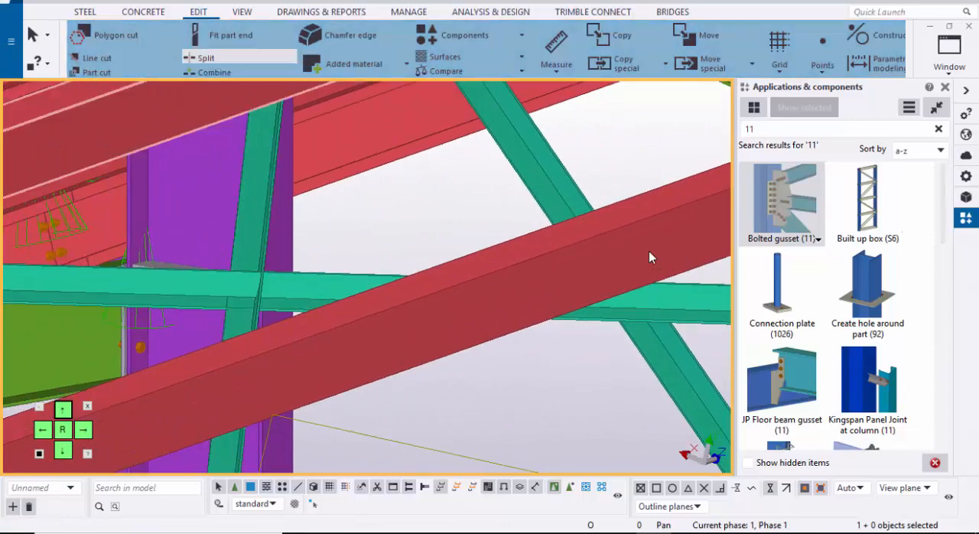
scroll(649, 257, up, 2)
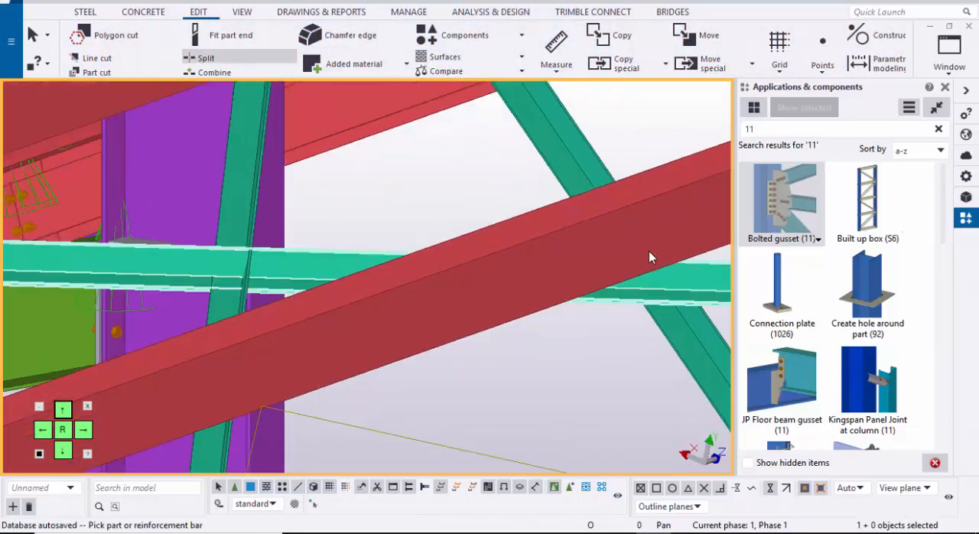
scroll(649, 257, up, 2)
click(650, 258)
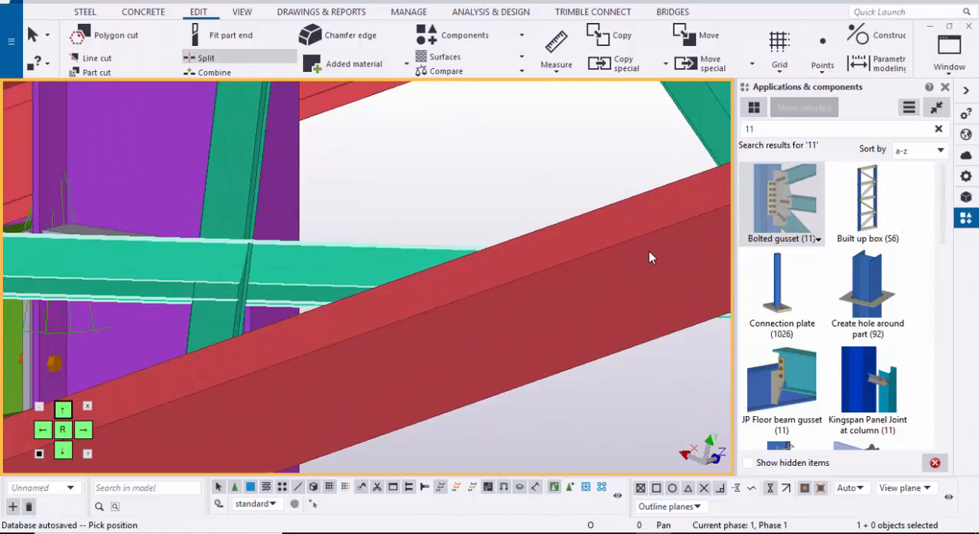
click(228, 240)
scroll(650, 258, down, 2)
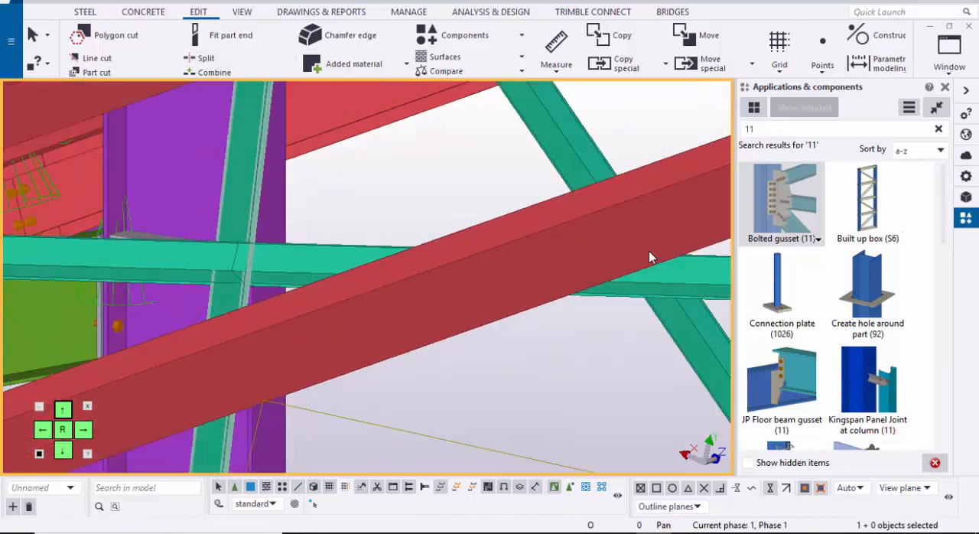
Step: Join both halves of the split diagonal to the continuous diagonal at the crossing with a Bolted gusset (11)
scroll(649, 257, up, 3)
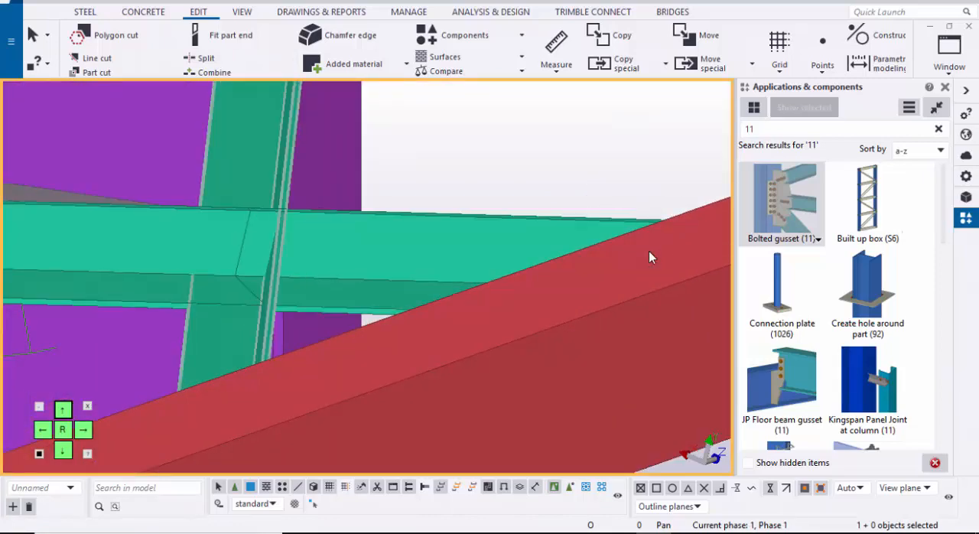
scroll(649, 258, up, 2)
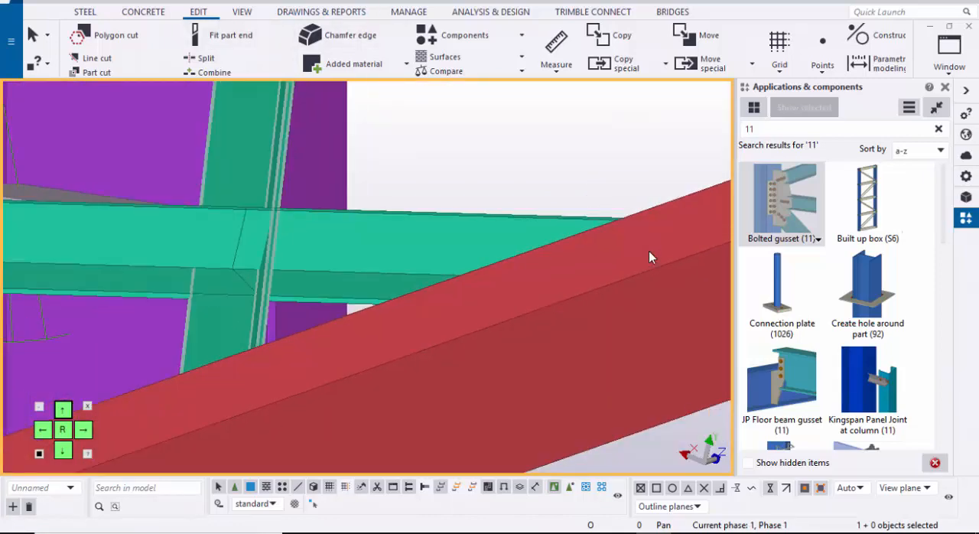
scroll(649, 258, up, 5)
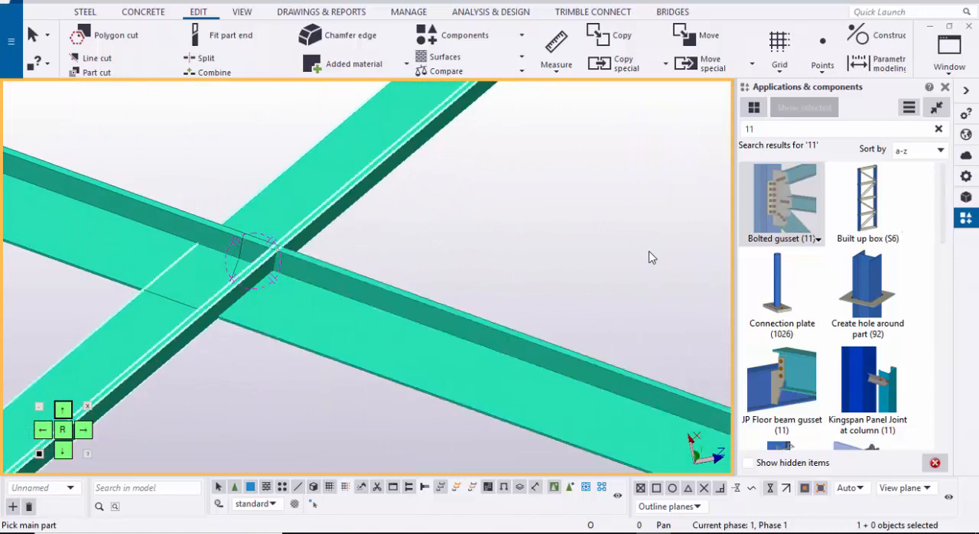
scroll(650, 258, down, 2)
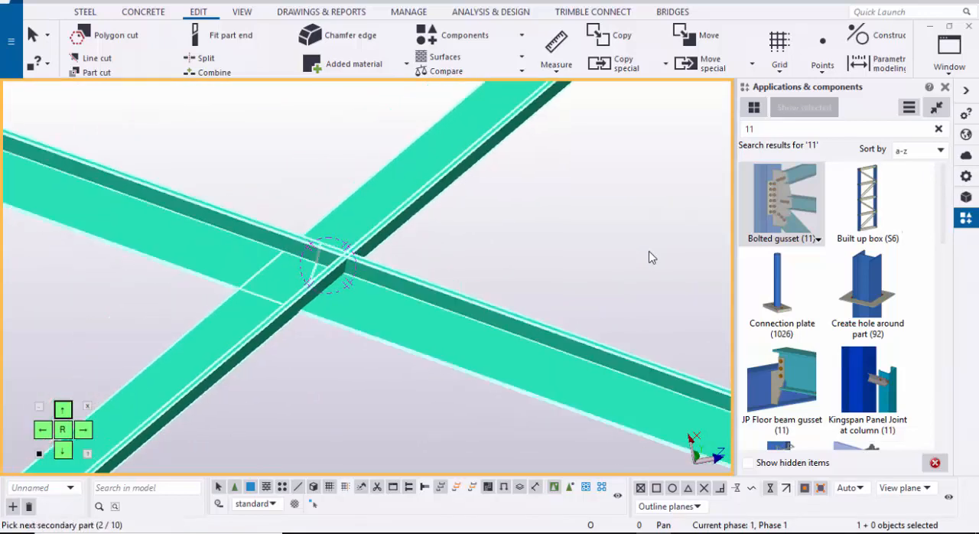
middle_click(650, 258)
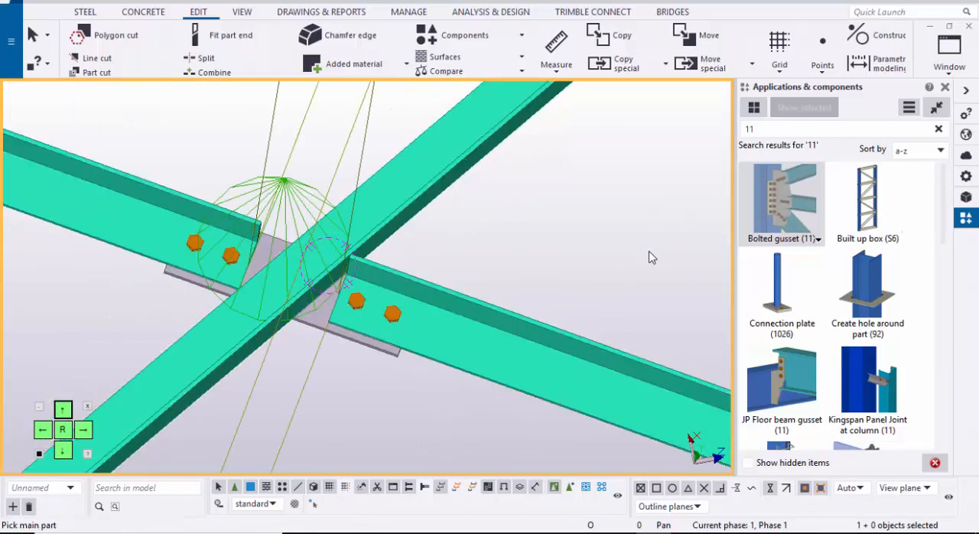
Step: Copy the roof cross bracing pieces from grid point A-1 to grid point C-1, placing them in the bay between grids C and D
right_click(649, 258)
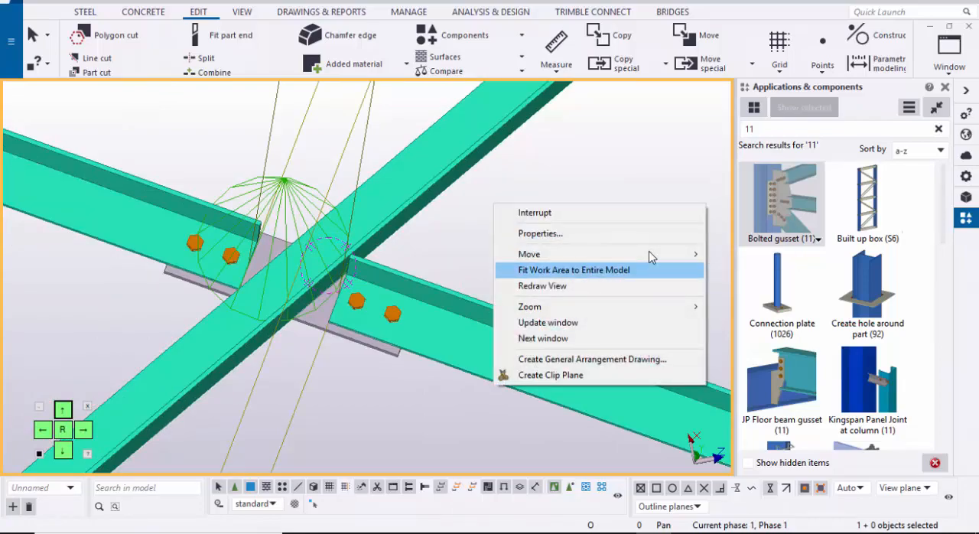
click(650, 268)
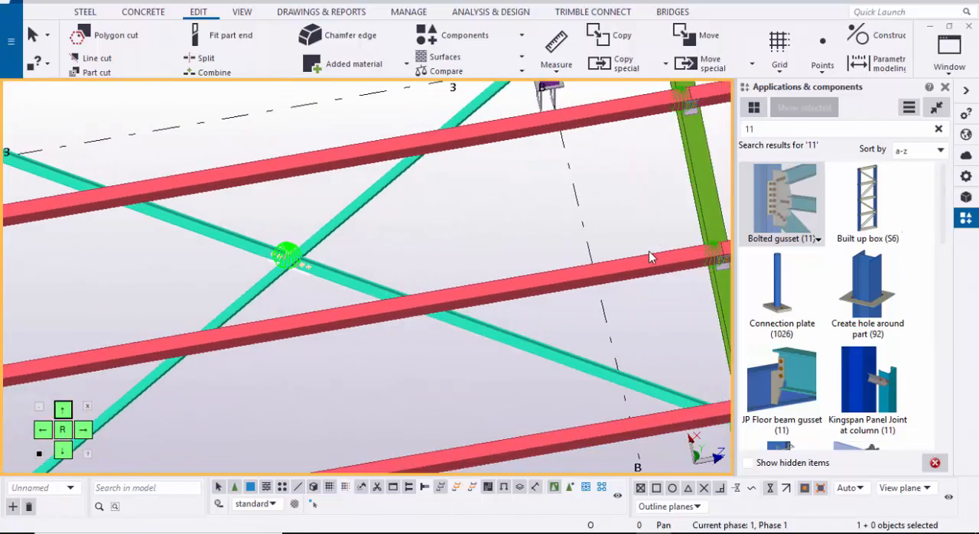
scroll(649, 257, up, 5)
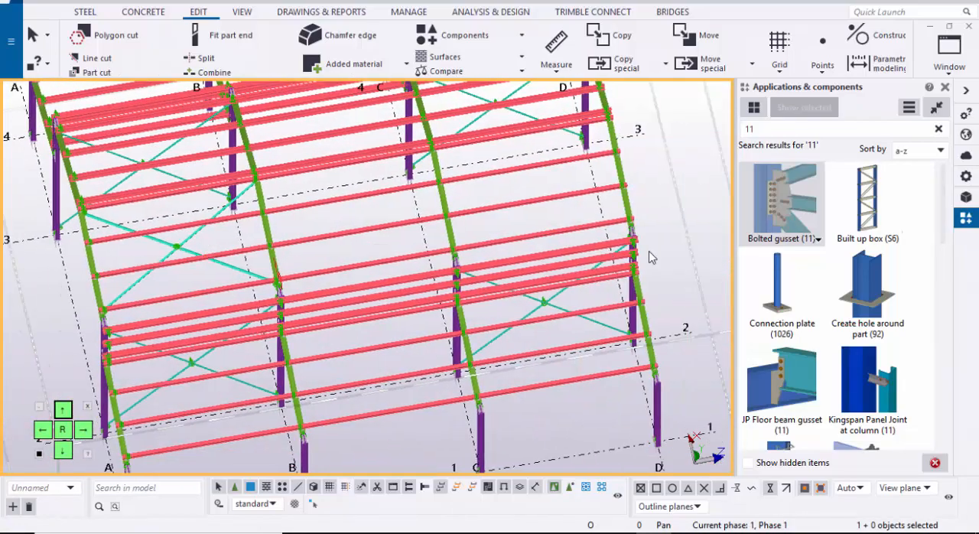
scroll(118, 290, up, 1)
click(111, 285)
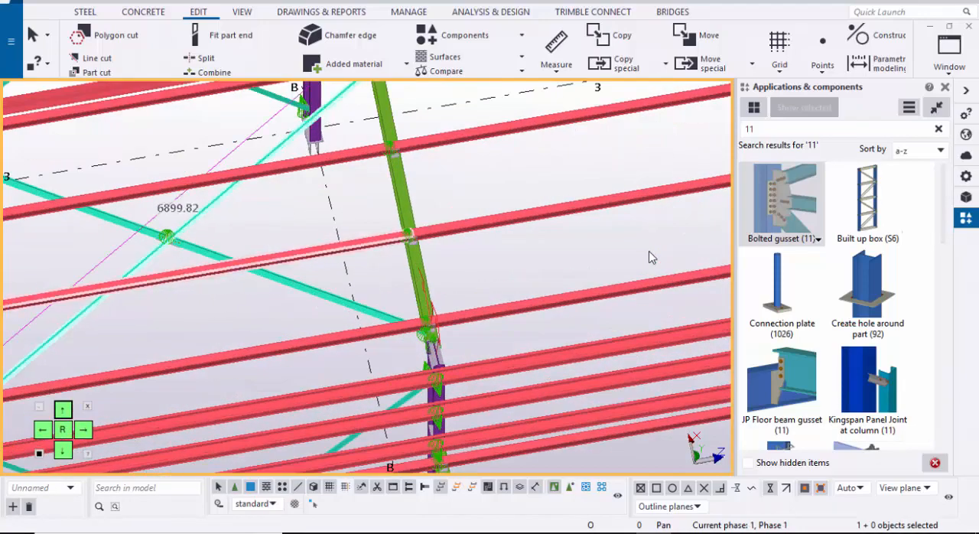
scroll(649, 258, down, 6)
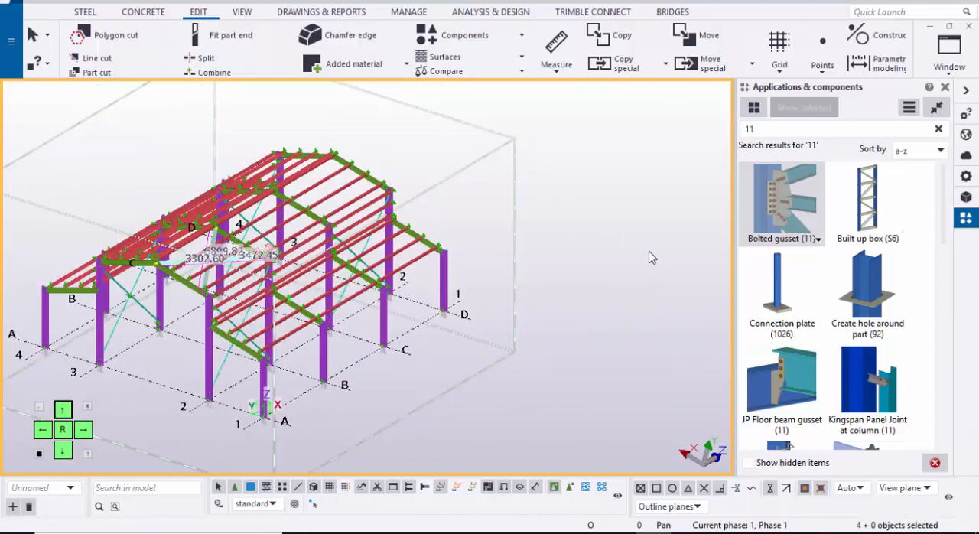
right_click(650, 257)
key(Return)
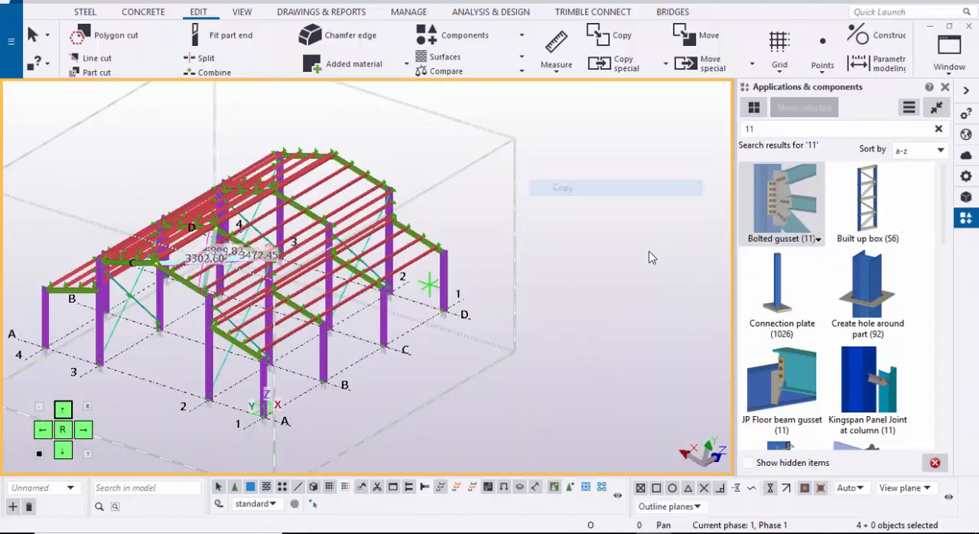
scroll(650, 258, up, 5)
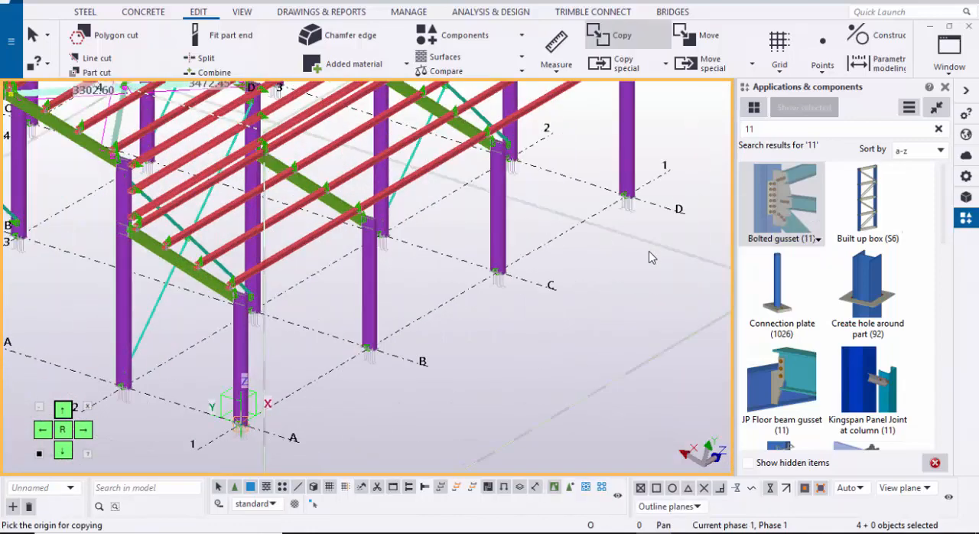
click(241, 425)
scroll(428, 361, down, 2)
middle_drag(526, 283, 324, 367)
scroll(290, 366, up, 2)
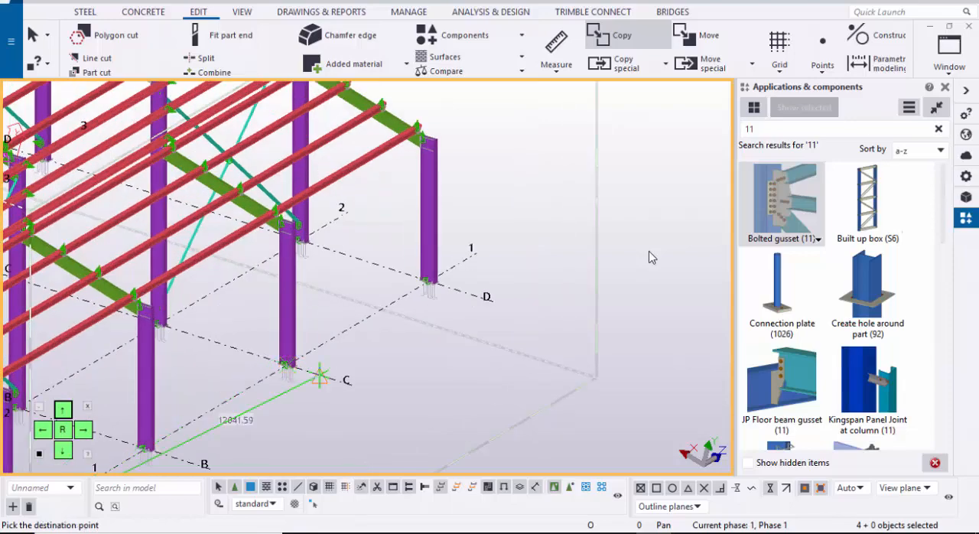
scroll(315, 357, down, 3)
key(Escape)
Step: Redraw the view and examine the roof cross bracing and its gussets in the bays between grids A-B and C-D
middle_drag(314, 358, 230, 398)
scroll(230, 306, up, 3)
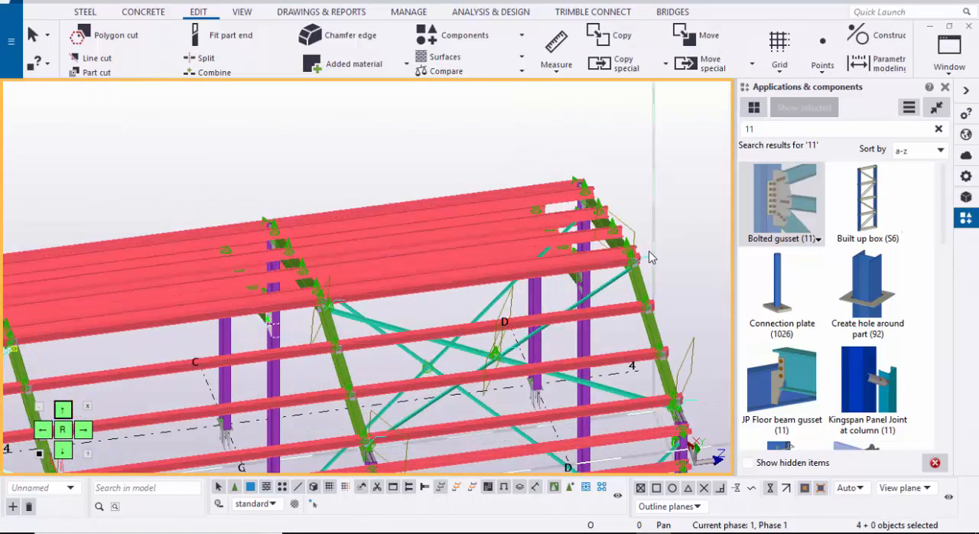
scroll(649, 258, up, 6)
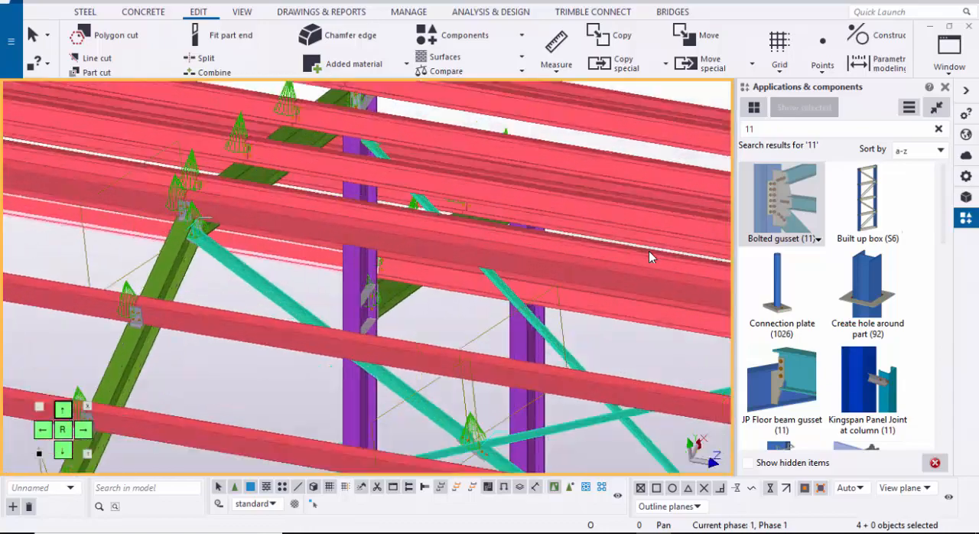
scroll(649, 258, down, 7)
middle_drag(433, 123, 339, 143)
right_click(339, 143)
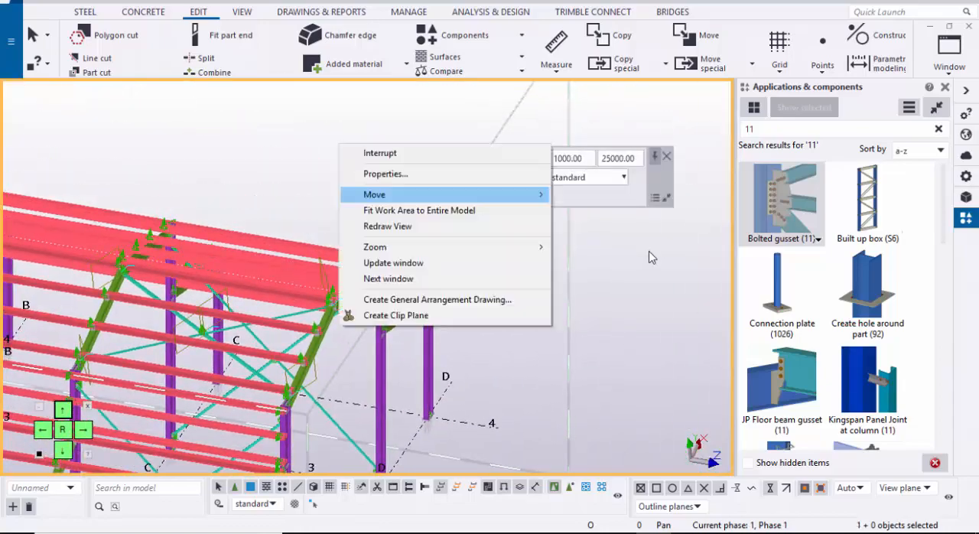
click(387, 227)
middle_drag(218, 337, 292, 315)
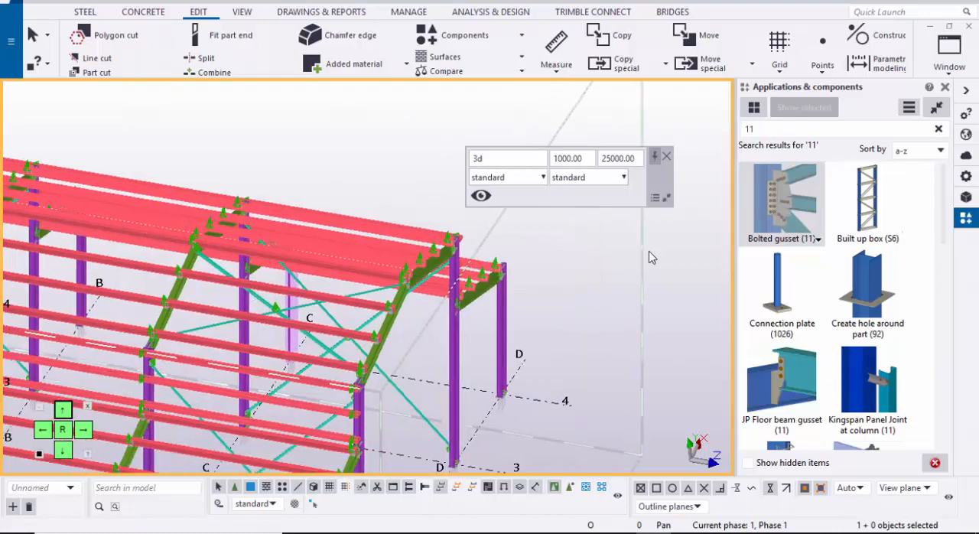
scroll(649, 257, up, 2)
scroll(650, 257, down, 3)
scroll(650, 258, up, 2)
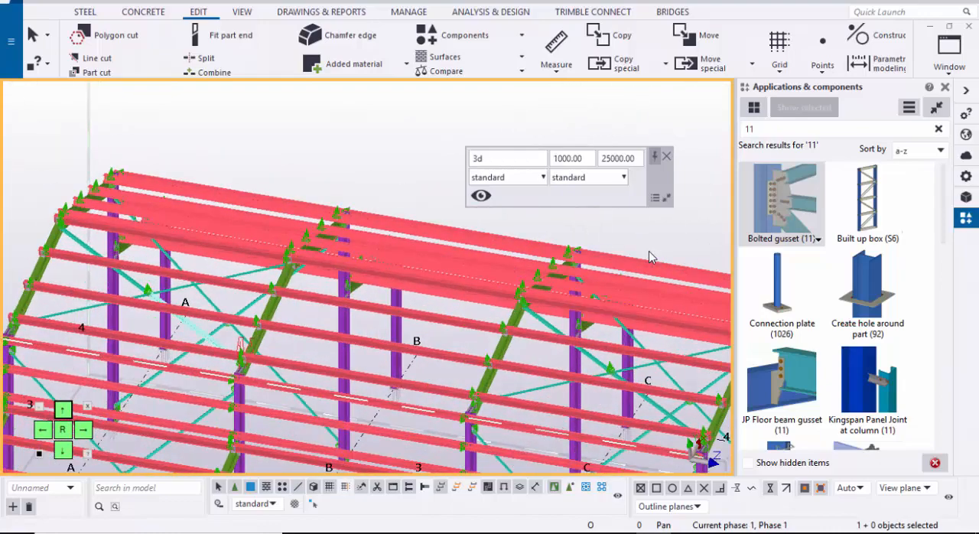
ctrl+middle_drag(650, 257, 490, 283)
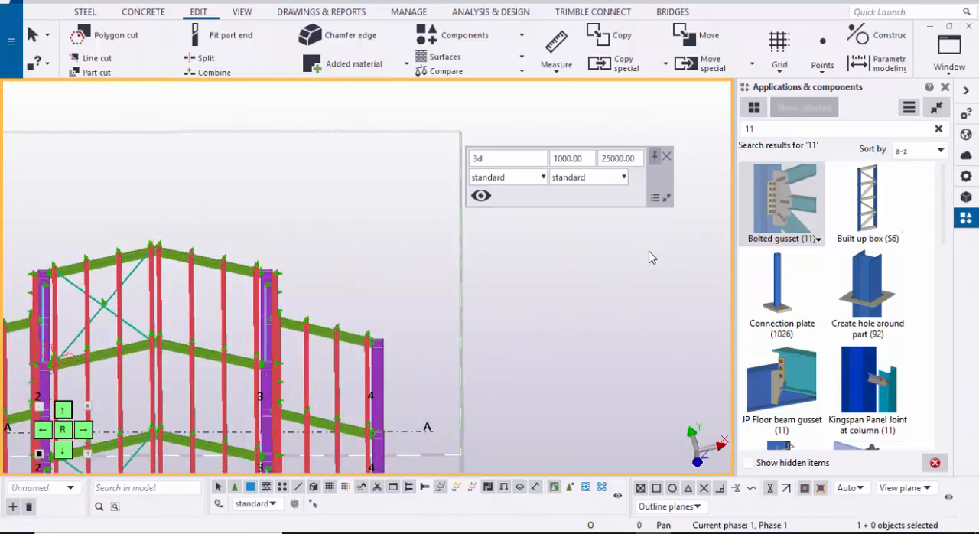
scroll(650, 258, down, 1)
middle_drag(649, 258, 610, 316)
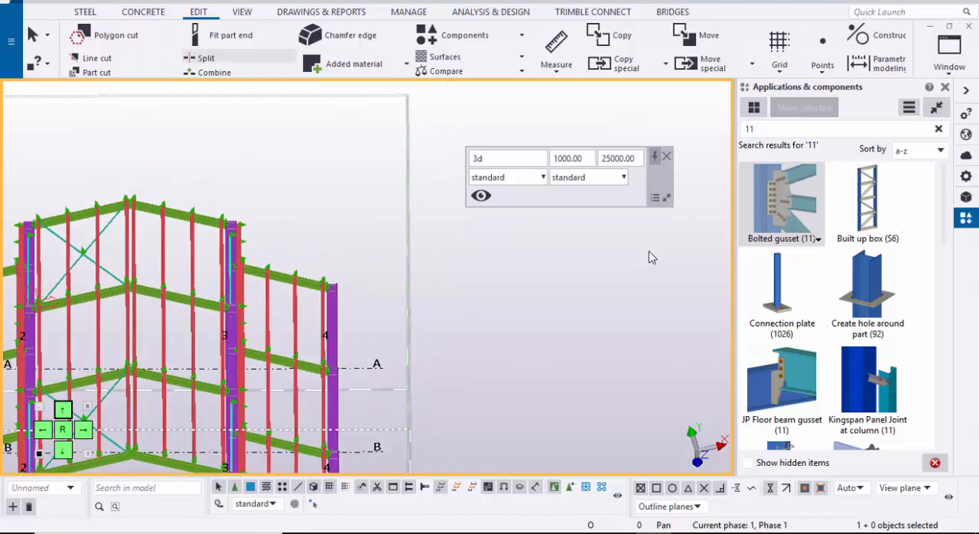
Step: Reset the work plane to the model origin
click(243, 13)
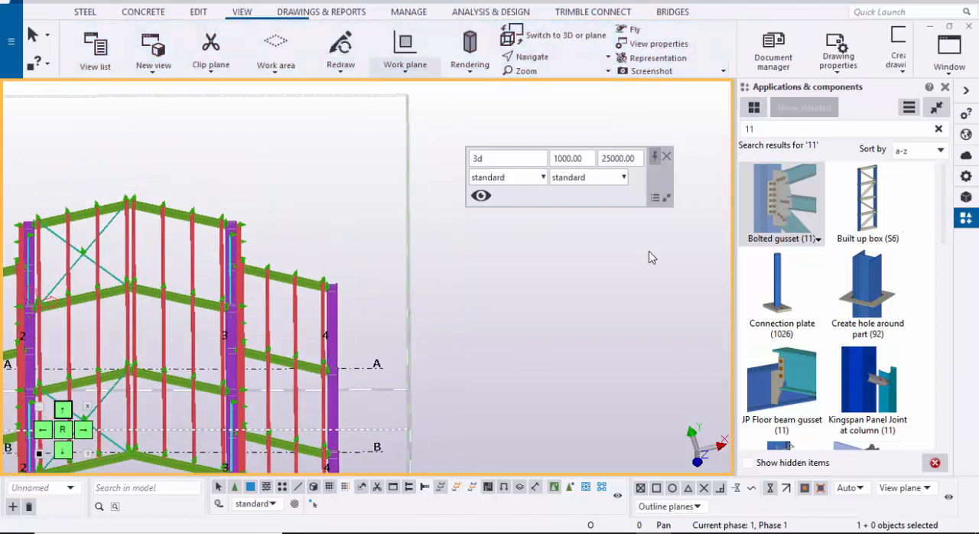
click(405, 48)
click(429, 143)
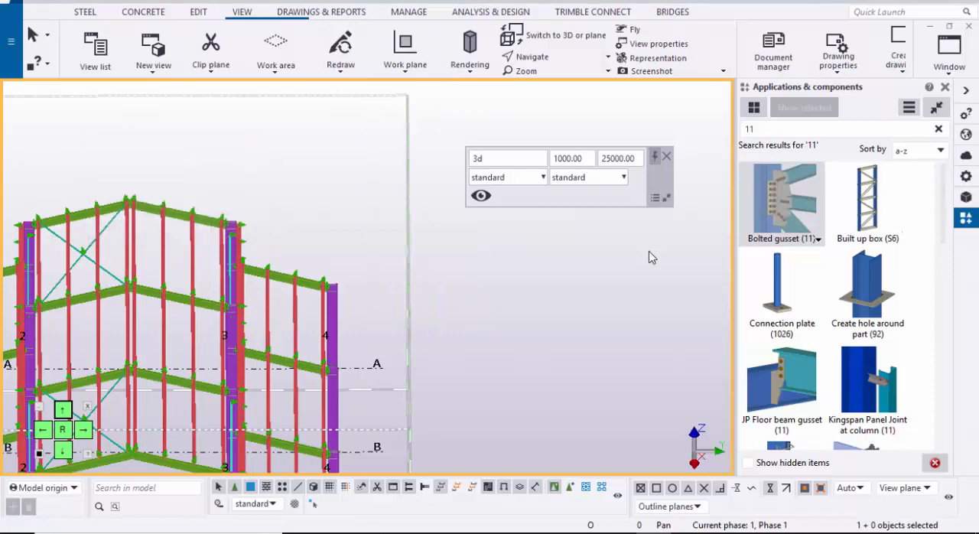
Step: Mirror-copy the brace members of both roof cross bracings about the ridge line onto the opposite slope towards grid 3, and redraw the view
middle_drag(54, 265, 153, 243)
scroll(153, 243, up, 5)
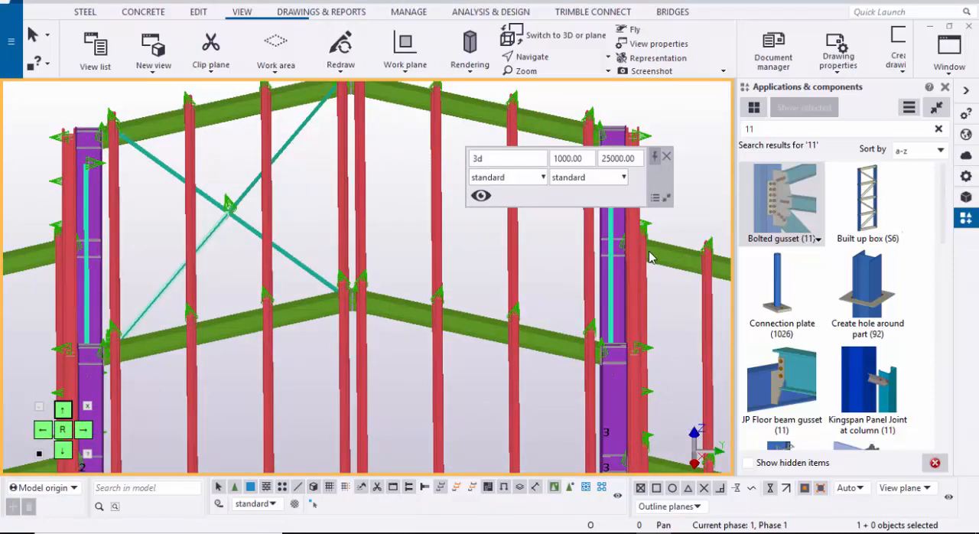
click(164, 289)
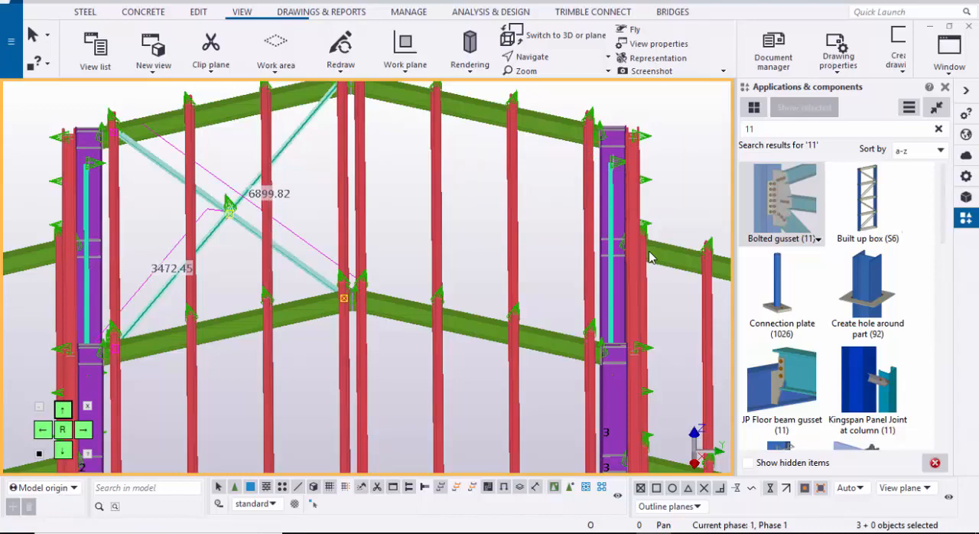
click(287, 143)
scroll(218, 306, down, 2)
middle_drag(207, 325, 214, 122)
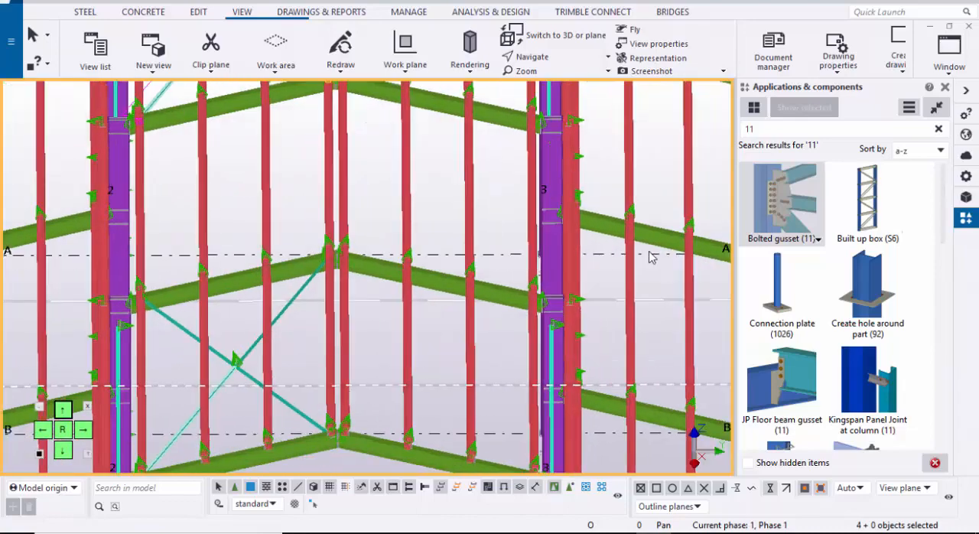
scroll(230, 361, up, 2)
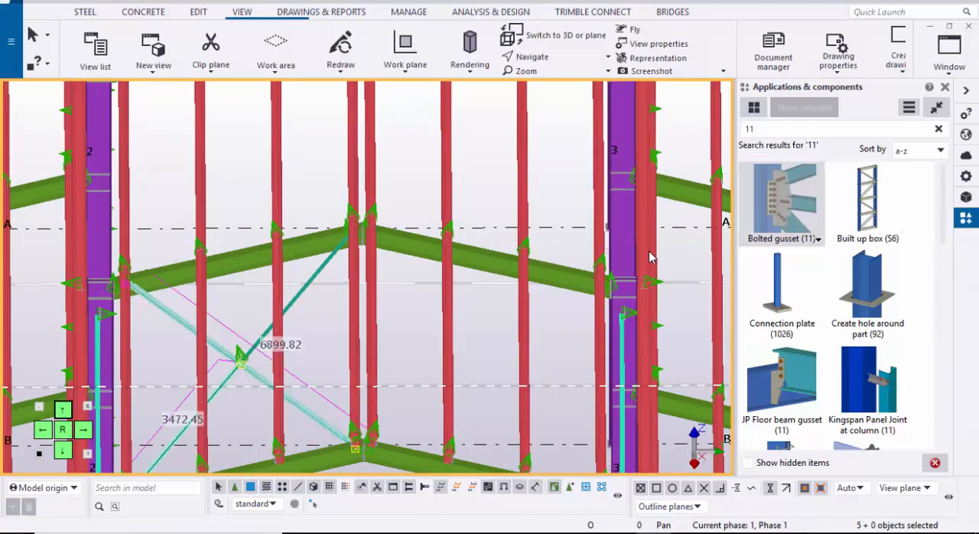
ctrl+middle_drag(230, 359, 233, 312)
middle_click(234, 312)
scroll(233, 312, down, 4)
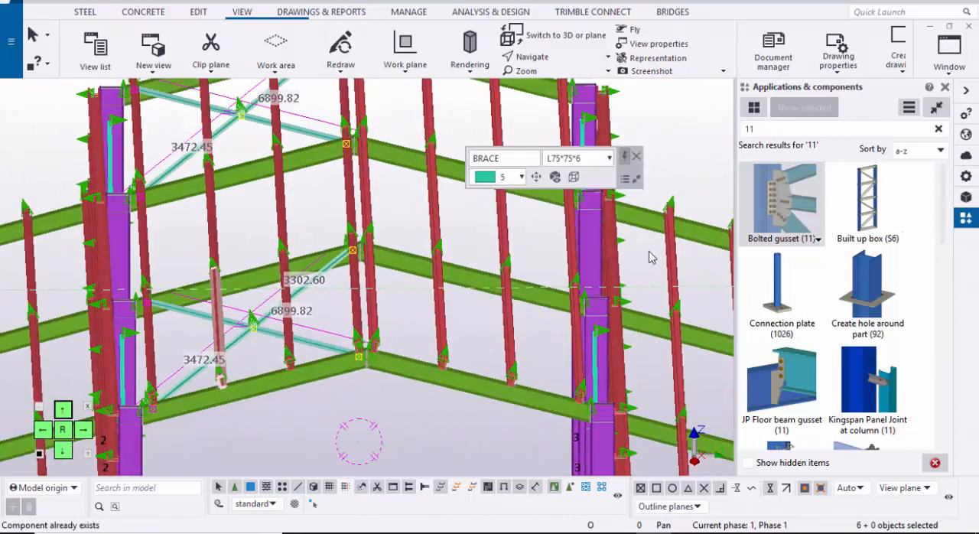
right_click(535, 153)
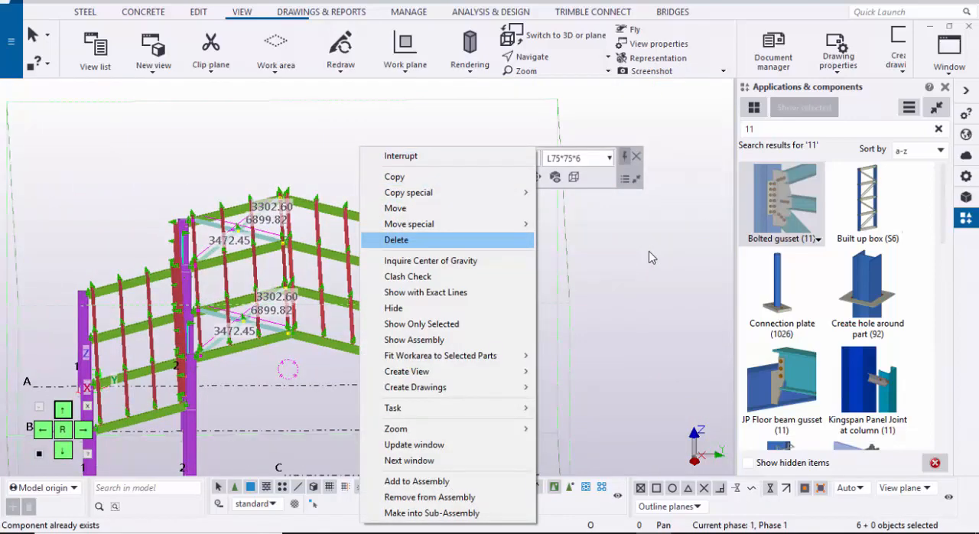
mouse_move(459, 192)
key(Down)
key(Down)
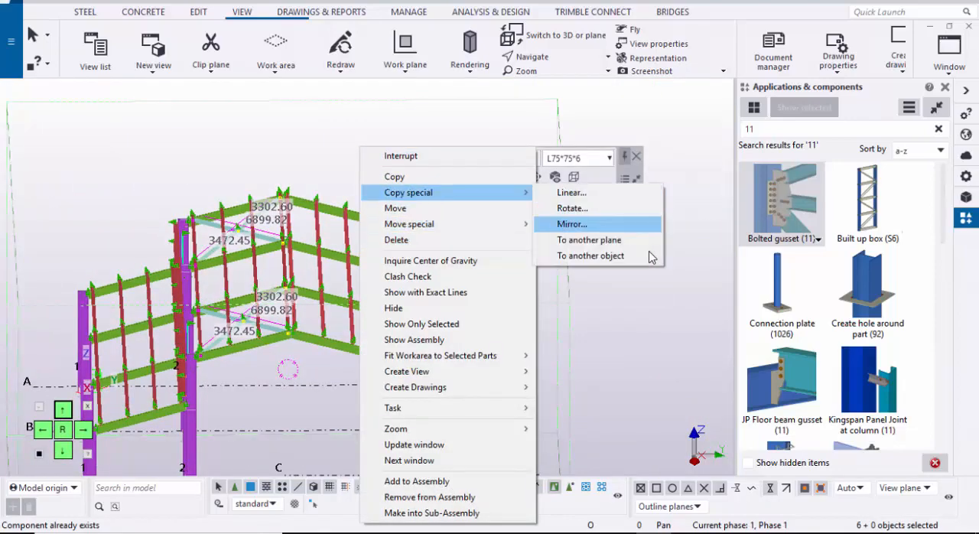
key(Return)
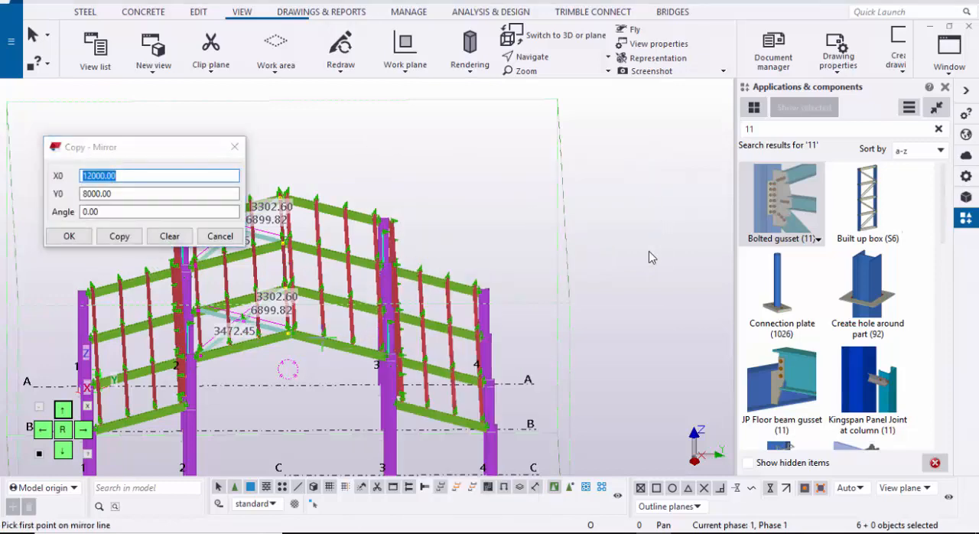
middle_drag(286, 414, 330, 326)
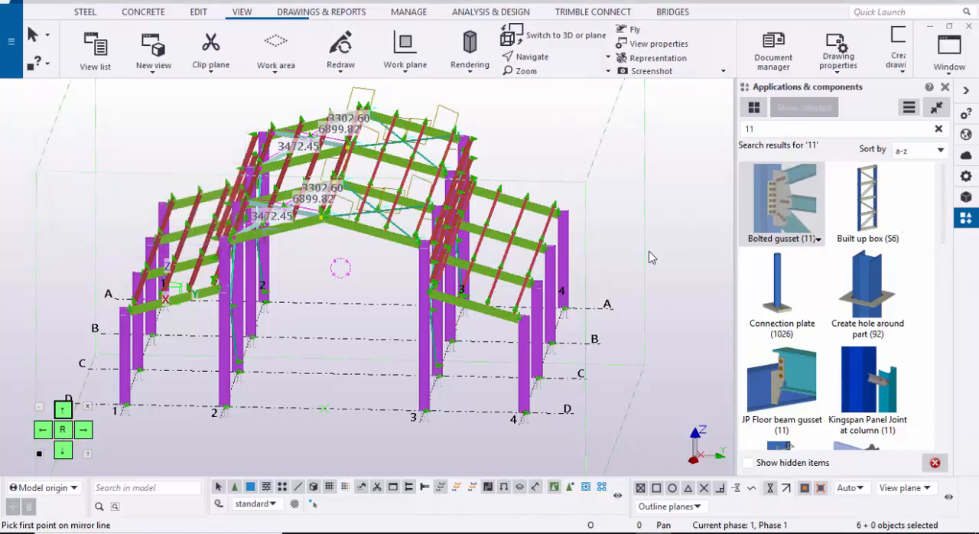
middle_drag(580, 132, 416, 186)
right_click(415, 137)
click(457, 147)
click(457, 147)
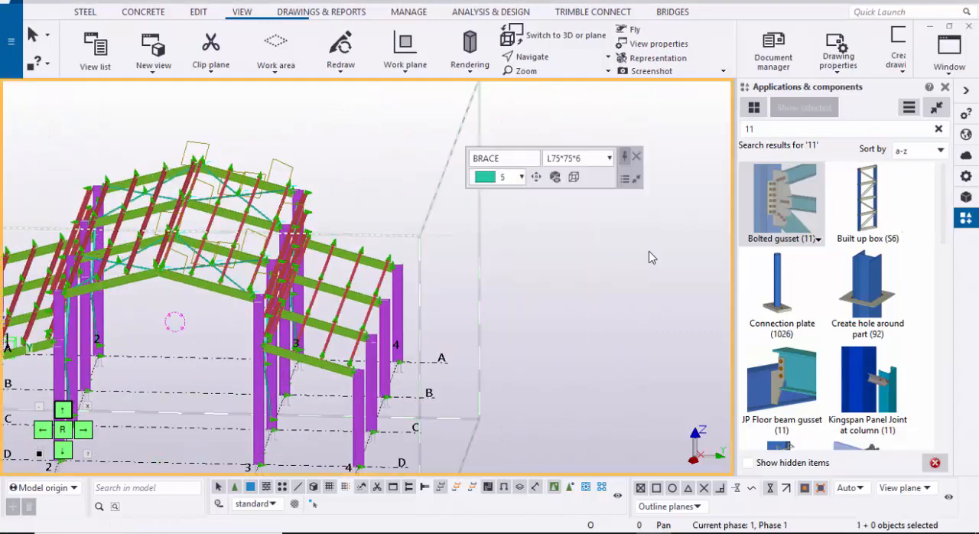
right_click(353, 119)
click(402, 201)
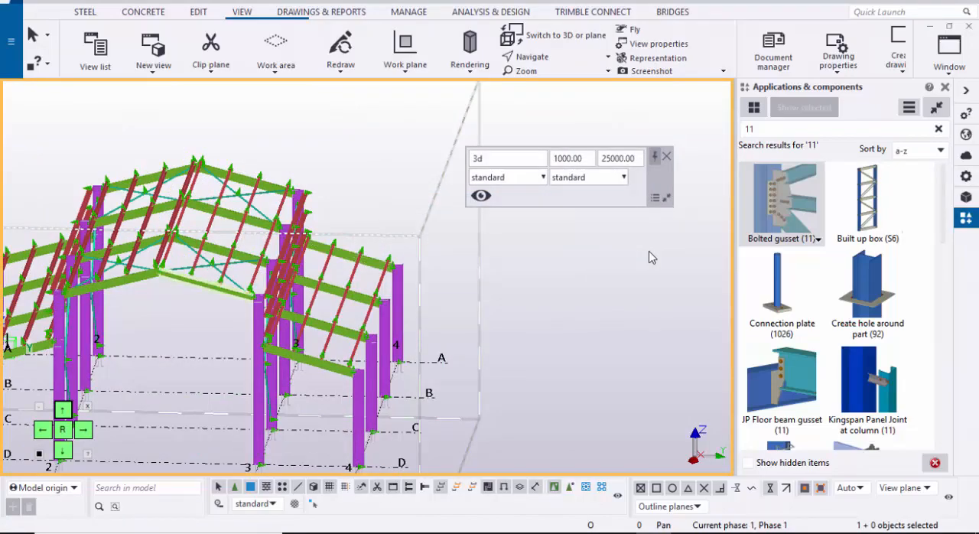
Step: Close the component catalog and redraw the 3D view of the whole building
ctrl+middle_drag(649, 258, 649, 252)
scroll(649, 252, down, 3)
scroll(649, 252, down, 1)
scroll(648, 251, up, 2)
scroll(649, 251, down, 2)
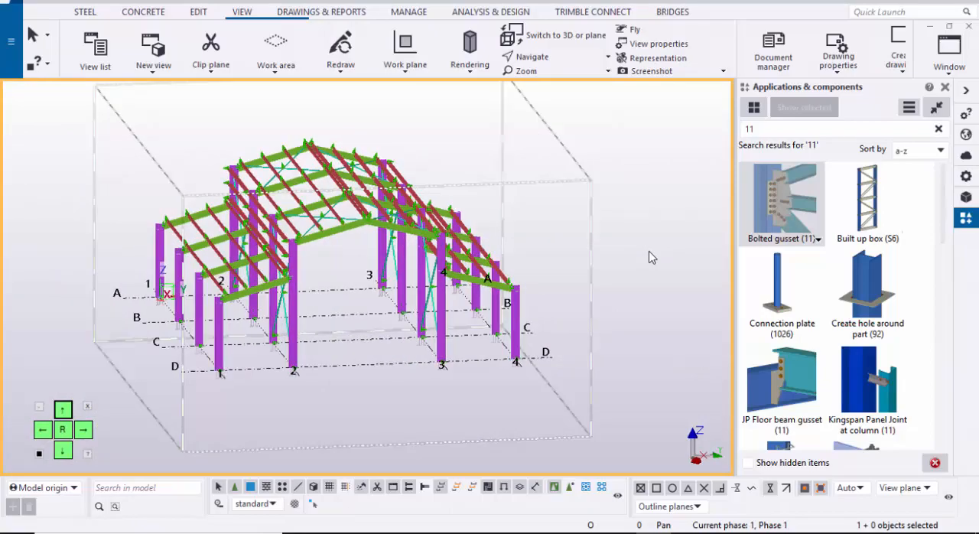
click(945, 87)
right_click(827, 157)
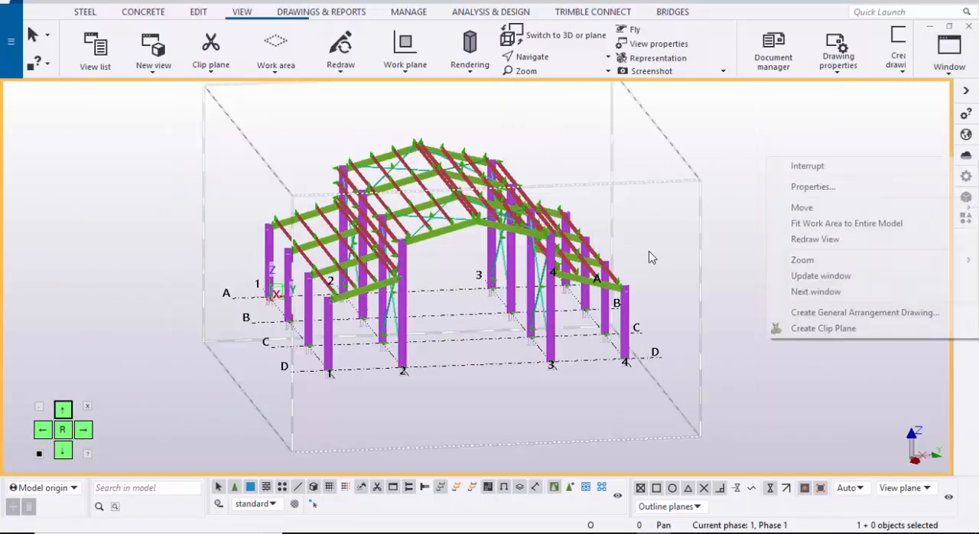
click(815, 239)
scroll(649, 252, up, 5)
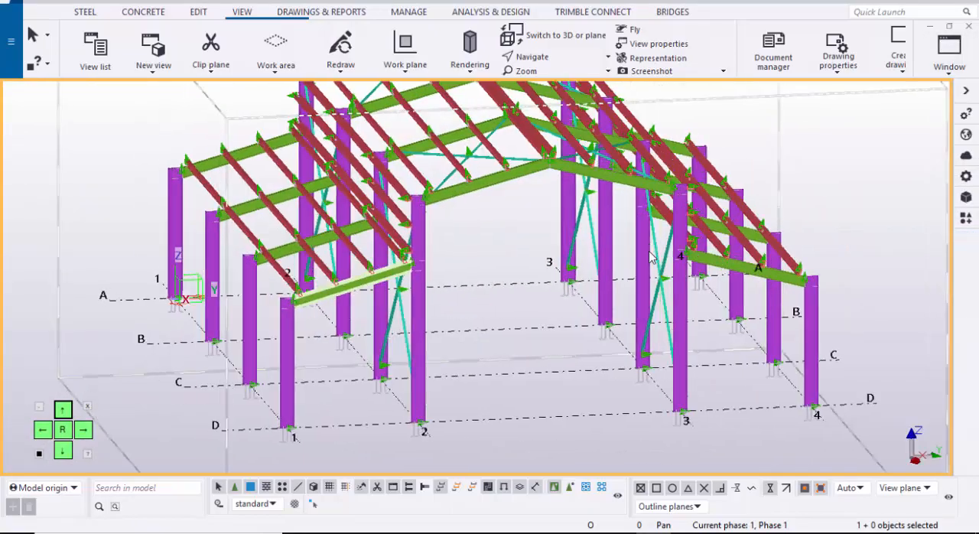
ctrl+middle_drag(649, 252, 650, 258)
scroll(650, 258, up, 1)
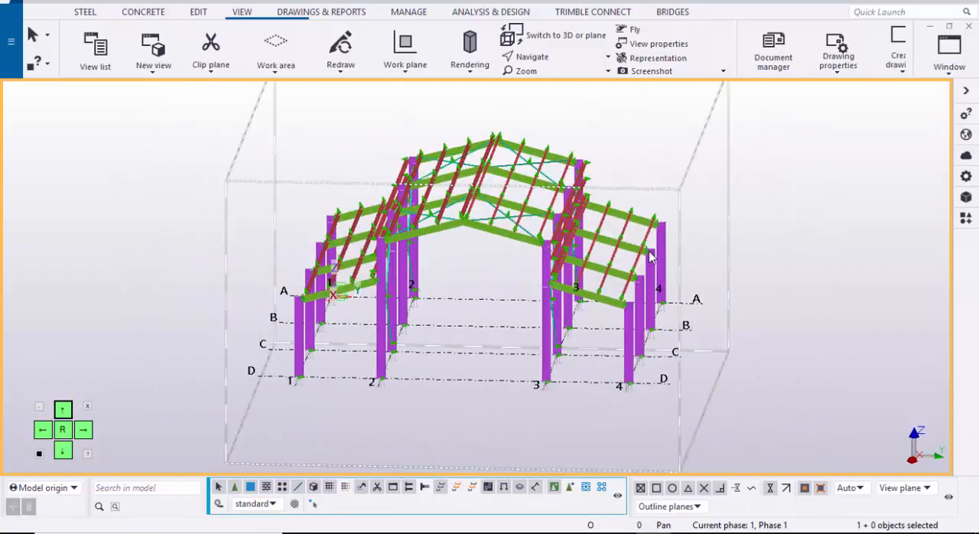
Step: Switch to the web browser and look through the video list of the YouTube channel with Tekla tutorials
mouse_move(569, 528)
click(568, 490)
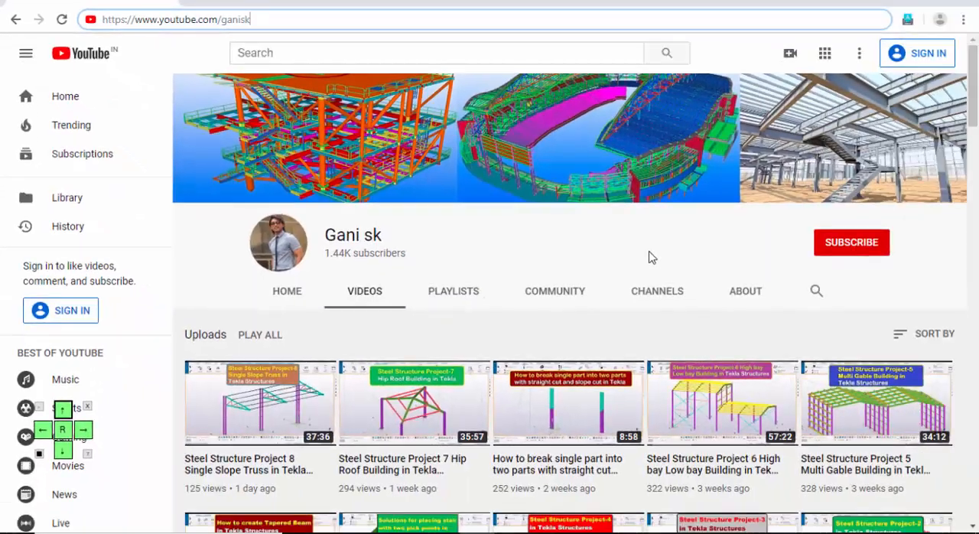
scroll(649, 257, down, 11)
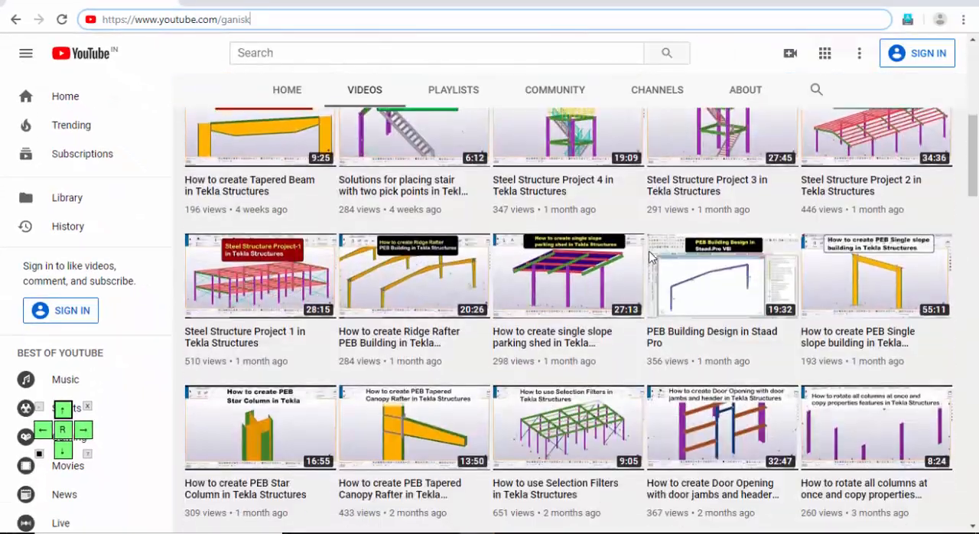
scroll(649, 257, down, 13)
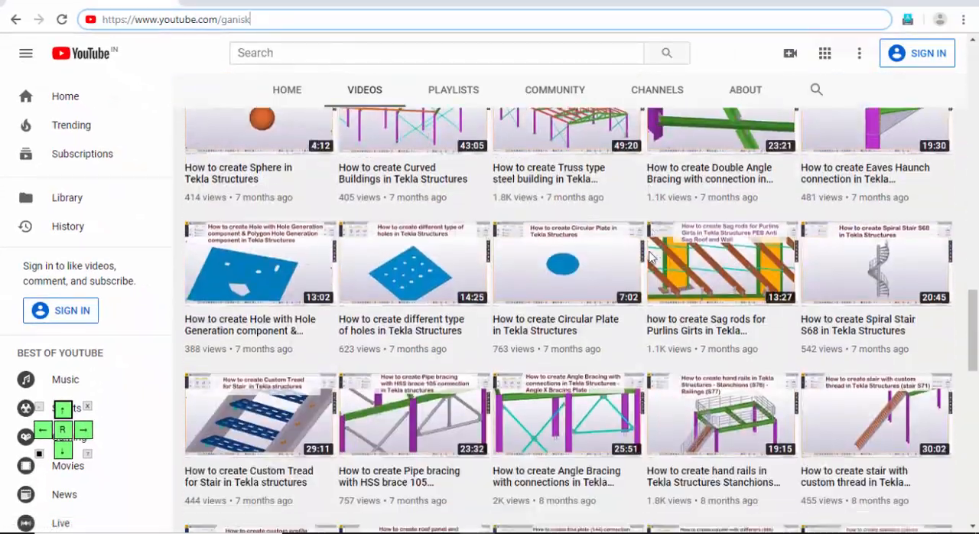
scroll(649, 257, down, 4)
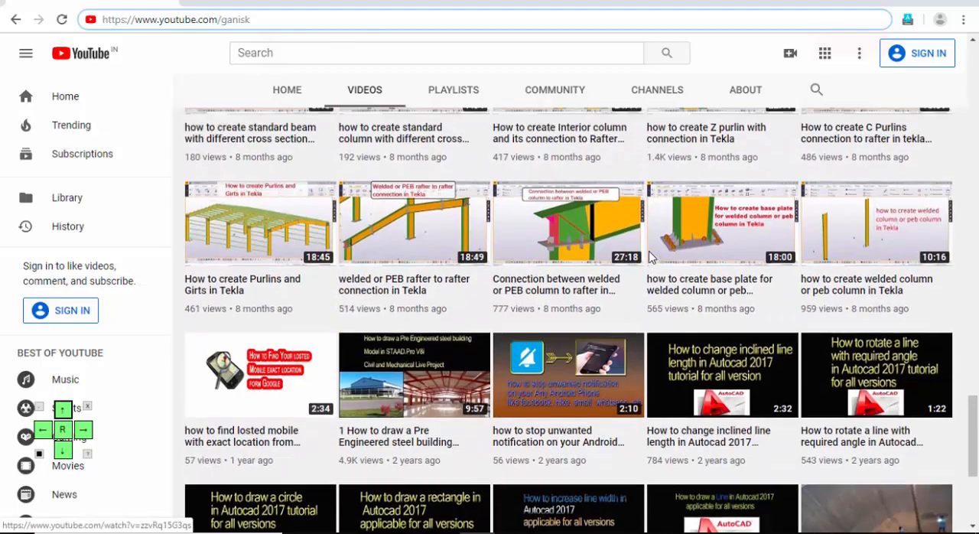
scroll(649, 257, up, 9)
scroll(649, 257, up, 18)
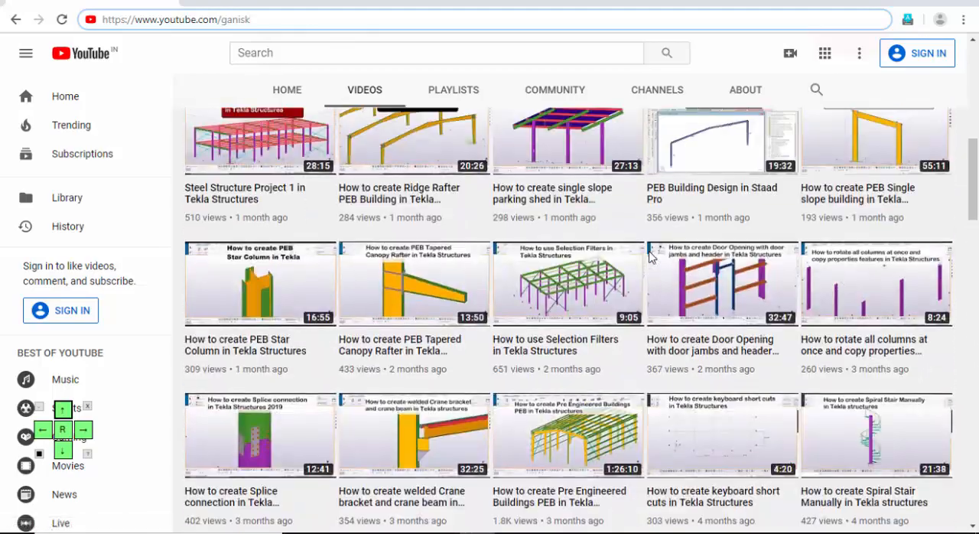